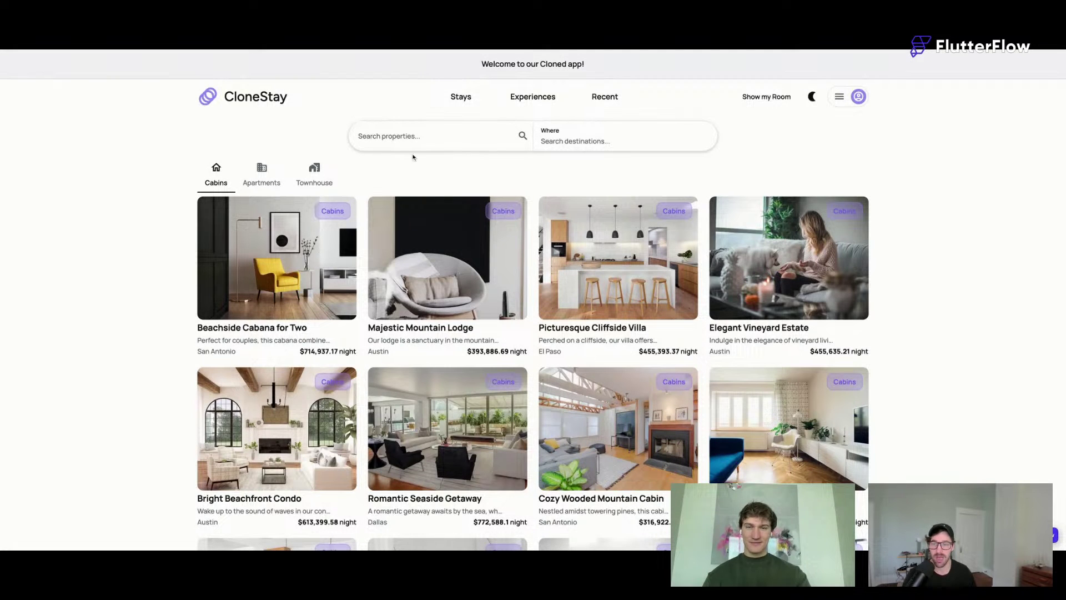
- Search the properties for San Antonio in the running CloneStay app and clear the search
{"action": "left_click", "coordinate": [391, 137]}
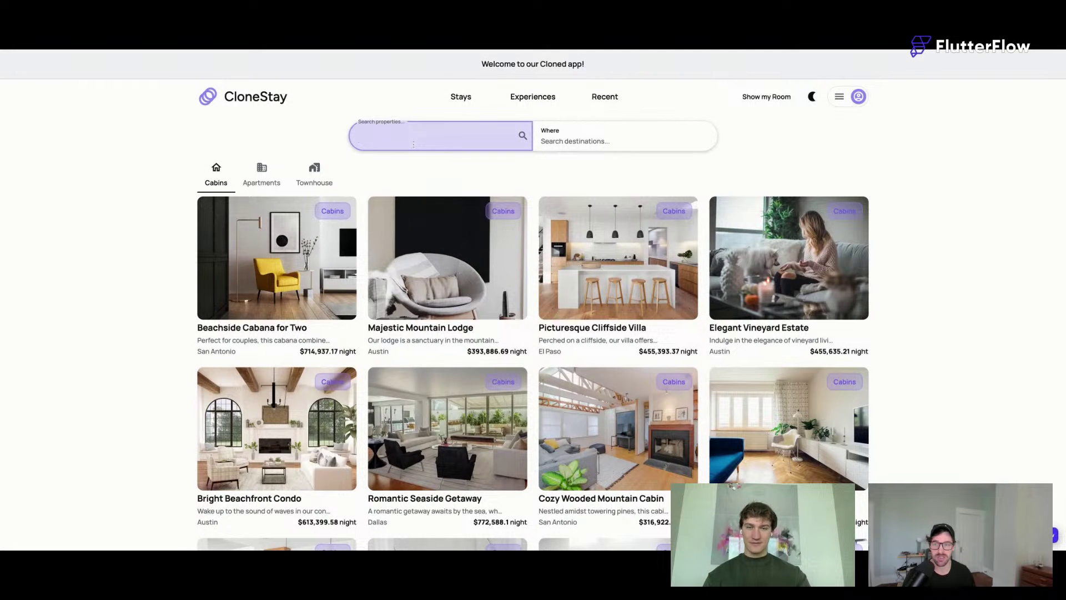
{"action": "type", "text": "San Ant"}
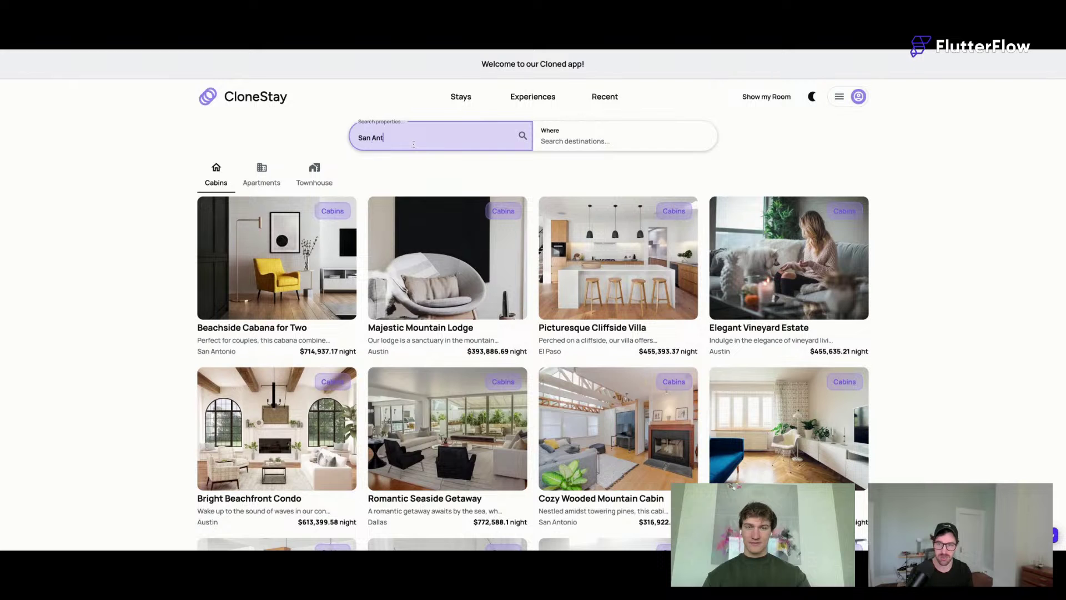
{"action": "type", "text": "onio"}
{"action": "key", "text": "Return"}
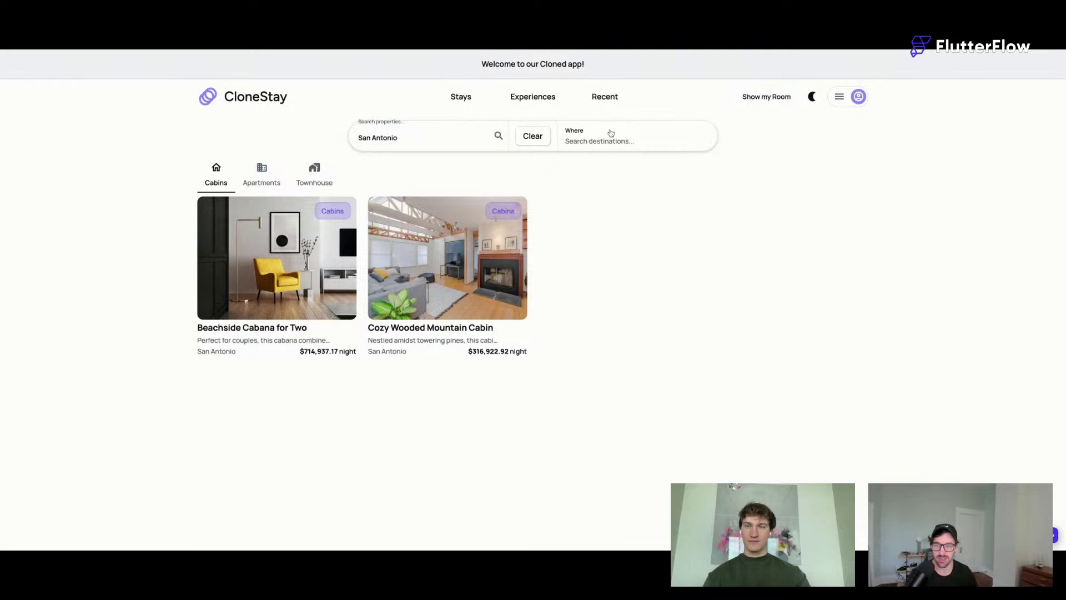
{"action": "left_click", "coordinate": [534, 137]}
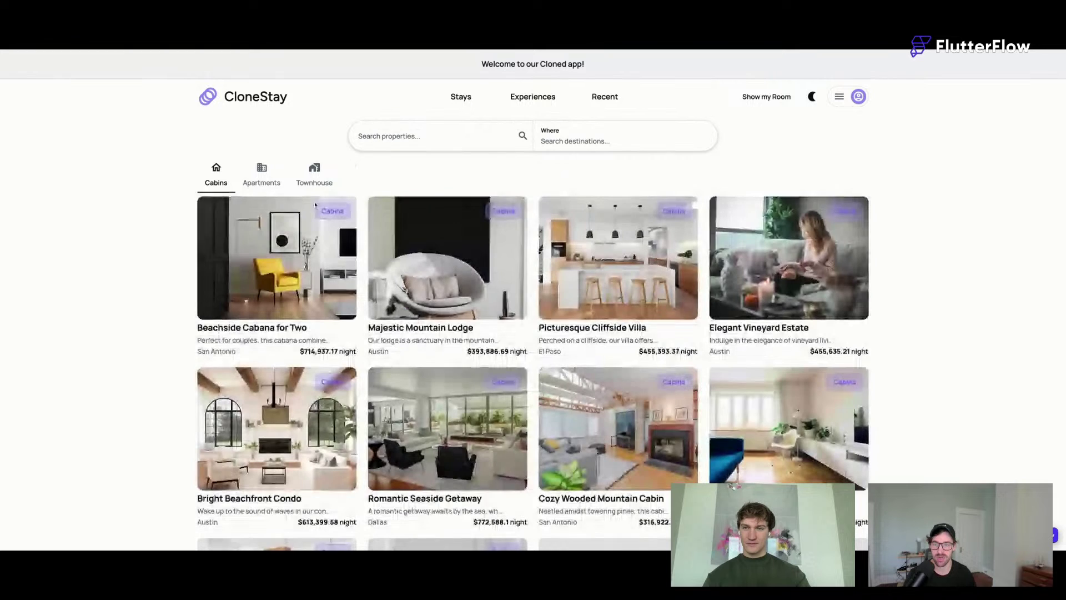
- Browse the property listings by category, viewing Townhouse and ending on Apartments
{"action": "scroll", "coordinate": [333, 233], "scroll_direction": "down", "scroll_amount": 1}
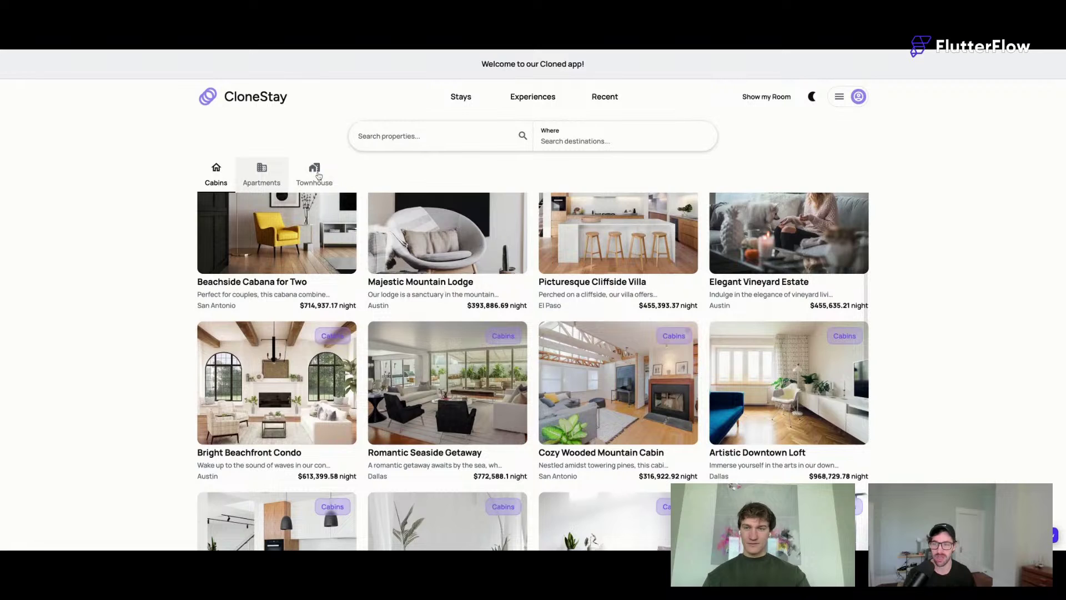
{"action": "left_click", "coordinate": [262, 175]}
{"action": "left_click", "coordinate": [315, 175]}
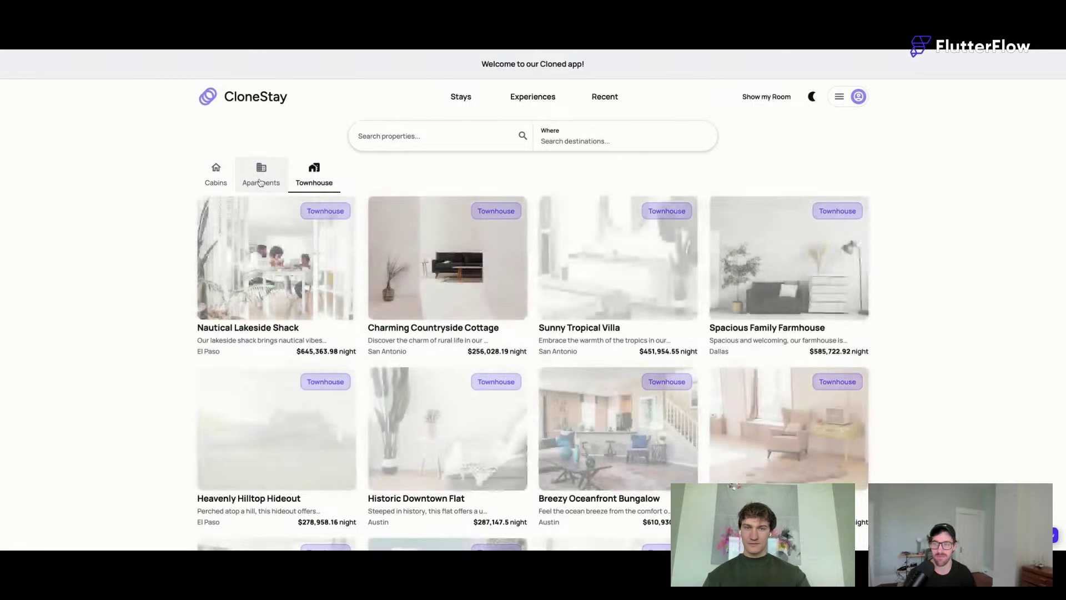
{"action": "left_click", "coordinate": [261, 178]}
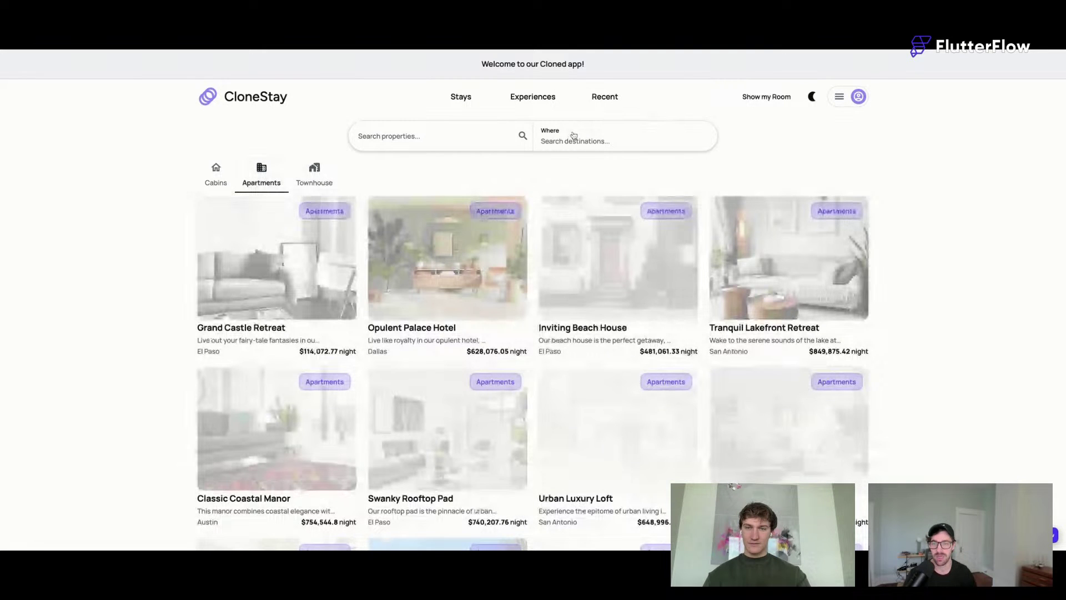
- View the Choose Destination popup, close it and look through the apartment listings
{"action": "left_click", "coordinate": [574, 136]}
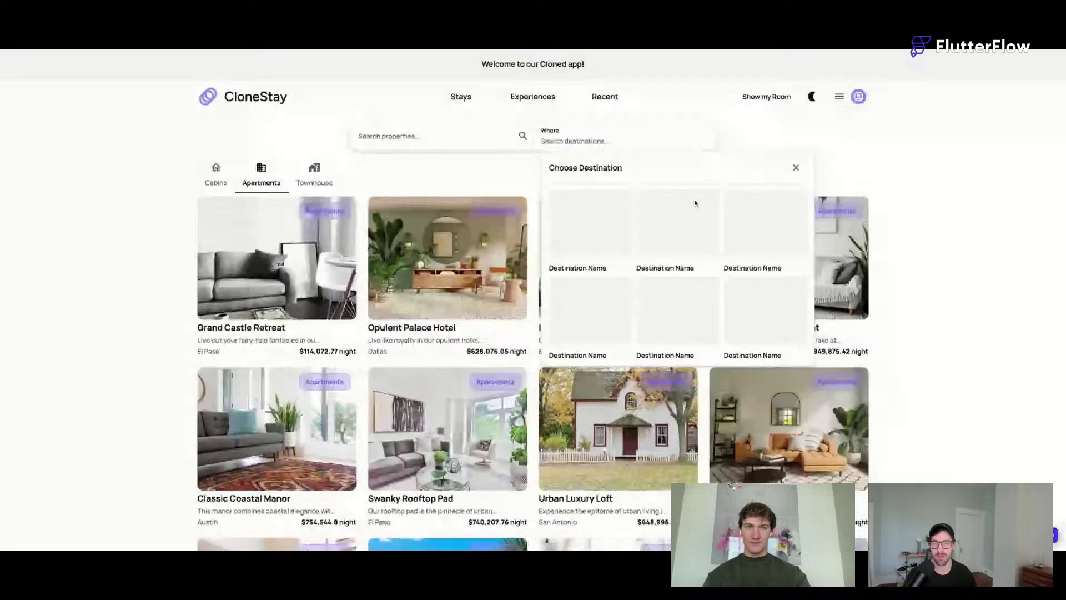
{"action": "left_click", "coordinate": [796, 168]}
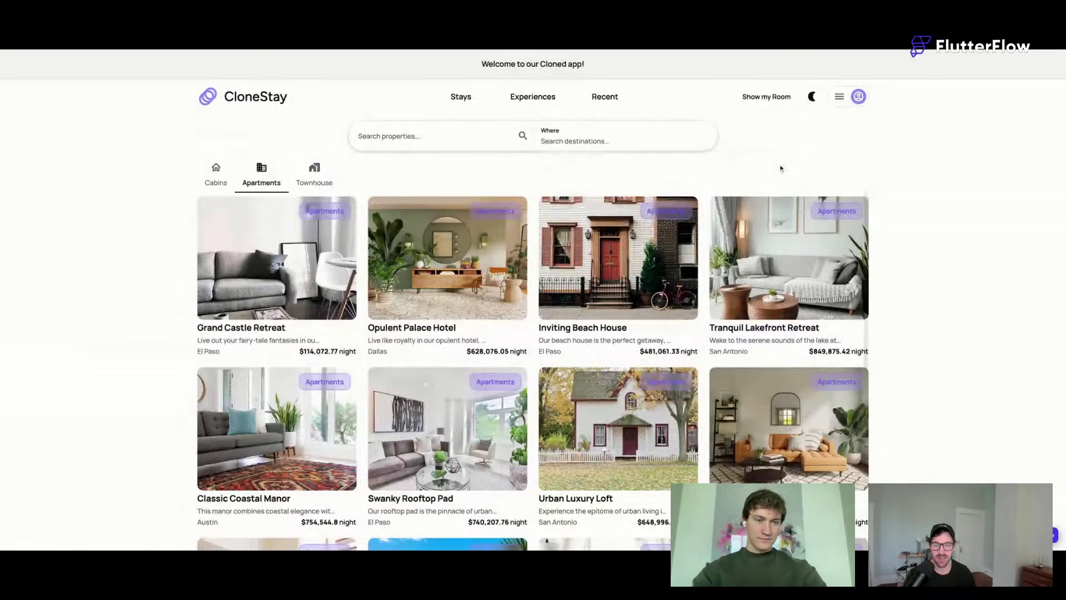
{"action": "scroll", "coordinate": [706, 289], "scroll_direction": "down", "scroll_amount": 6}
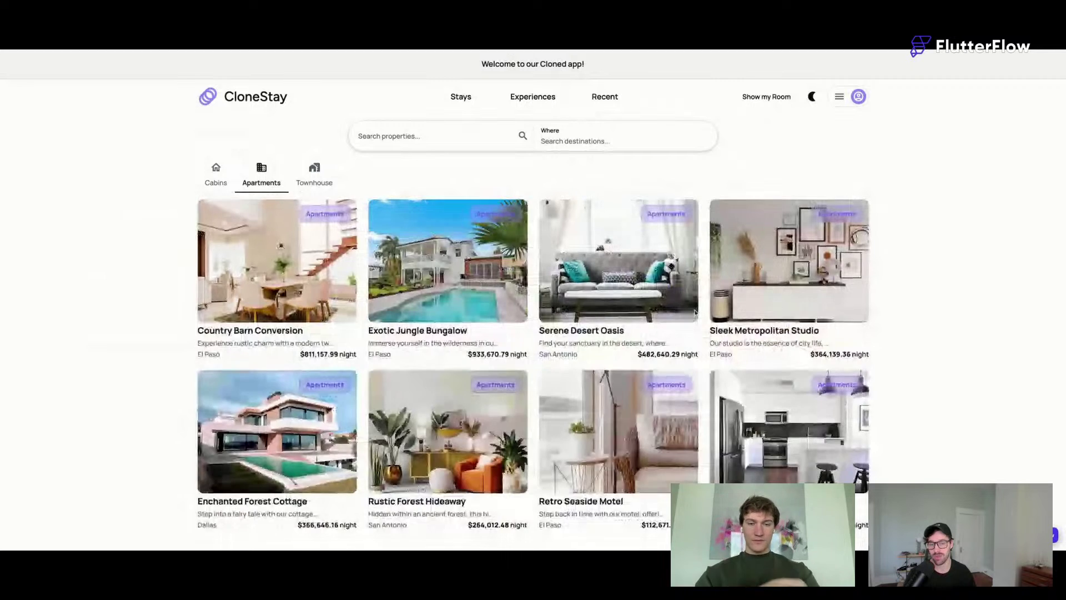
{"action": "scroll", "coordinate": [694, 312], "scroll_direction": "up", "scroll_amount": 4}
{"action": "scroll", "coordinate": [693, 313], "scroll_direction": "up", "scroll_amount": 2}
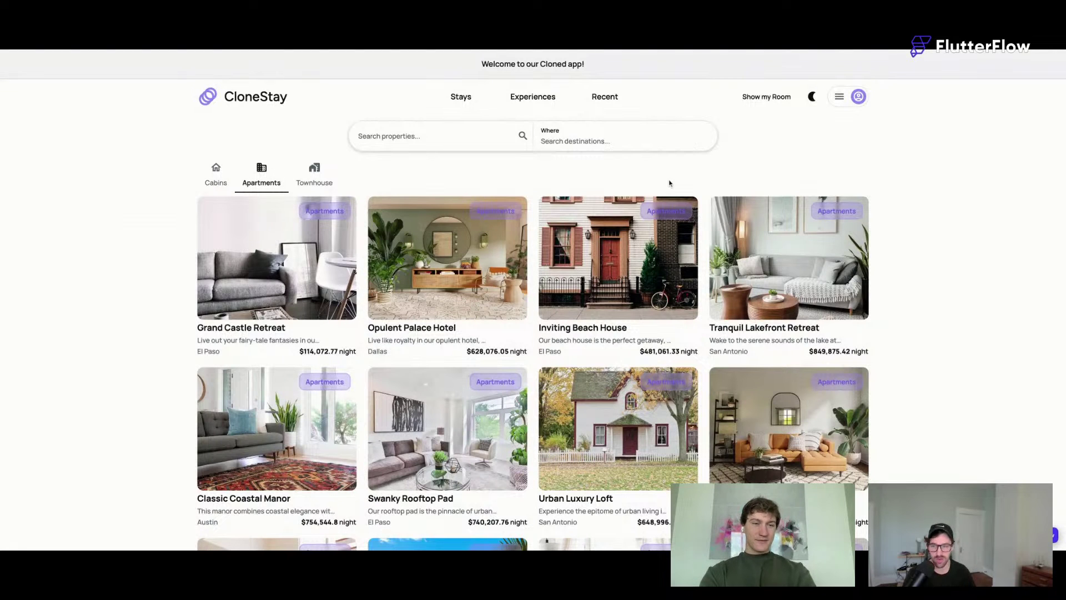
{"action": "scroll", "coordinate": [710, 266], "scroll_direction": "down", "scroll_amount": 2}
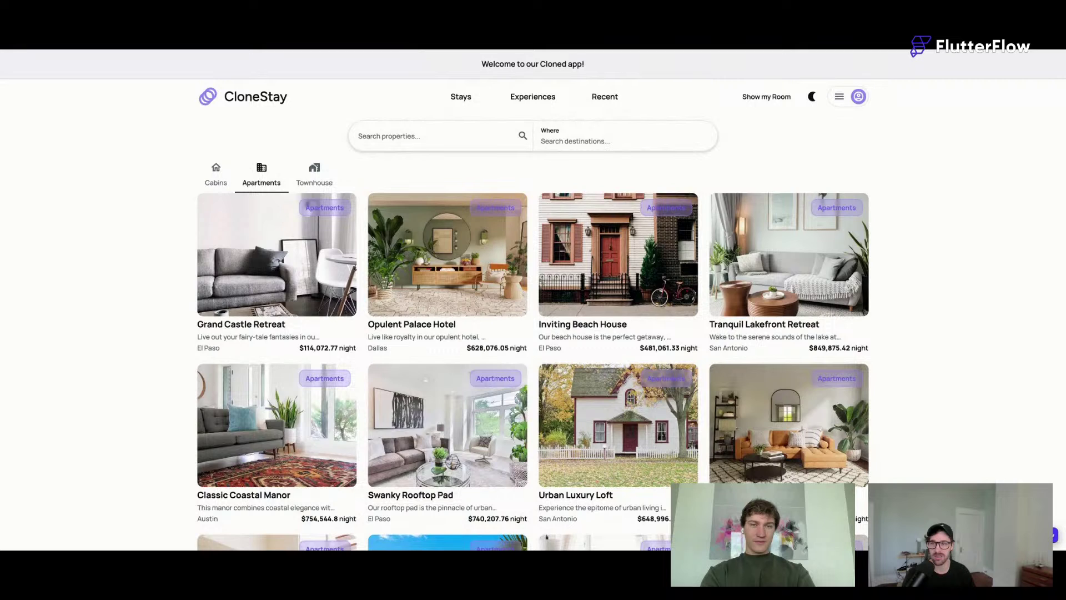
- Switch to FlutterFlow, review the properties collection's schema and return to the livestream_Clone page
{"action": "key", "text": "alt+Tab"}
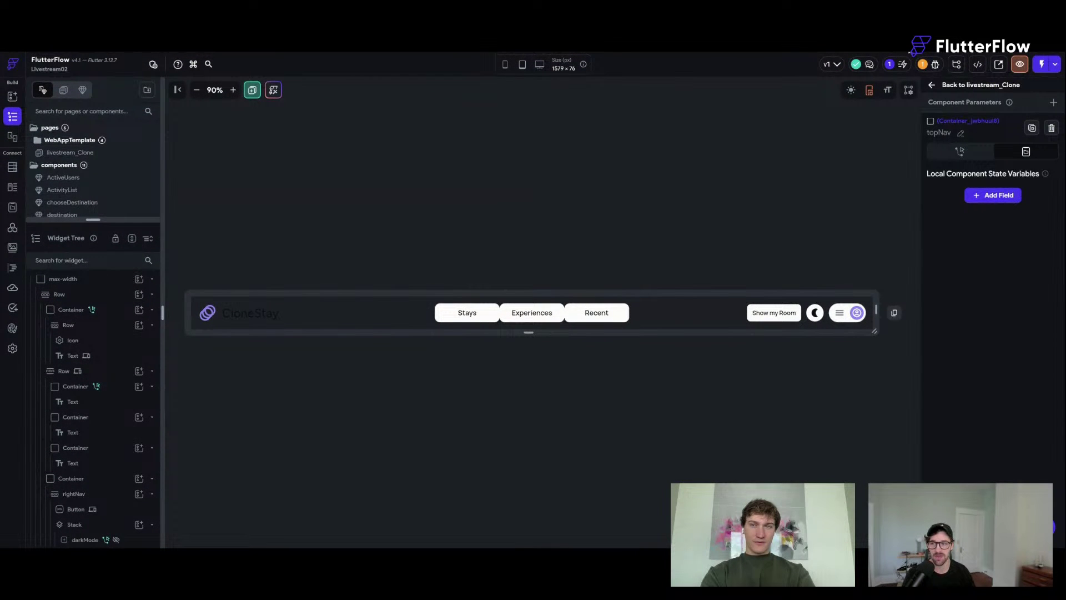
{"action": "left_click", "coordinate": [12, 166]}
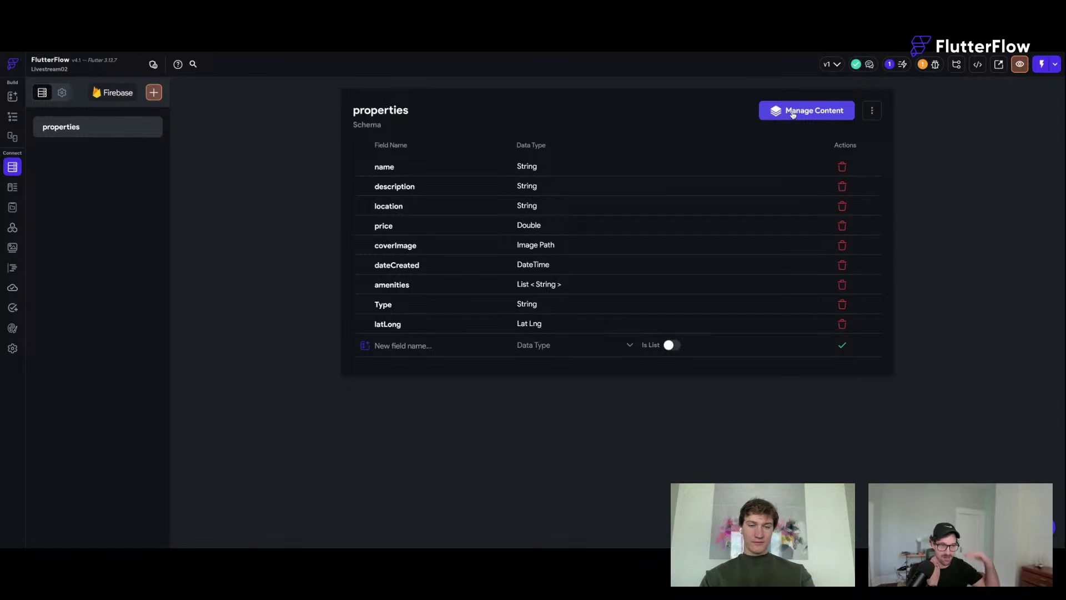
{"action": "left_click", "coordinate": [13, 117]}
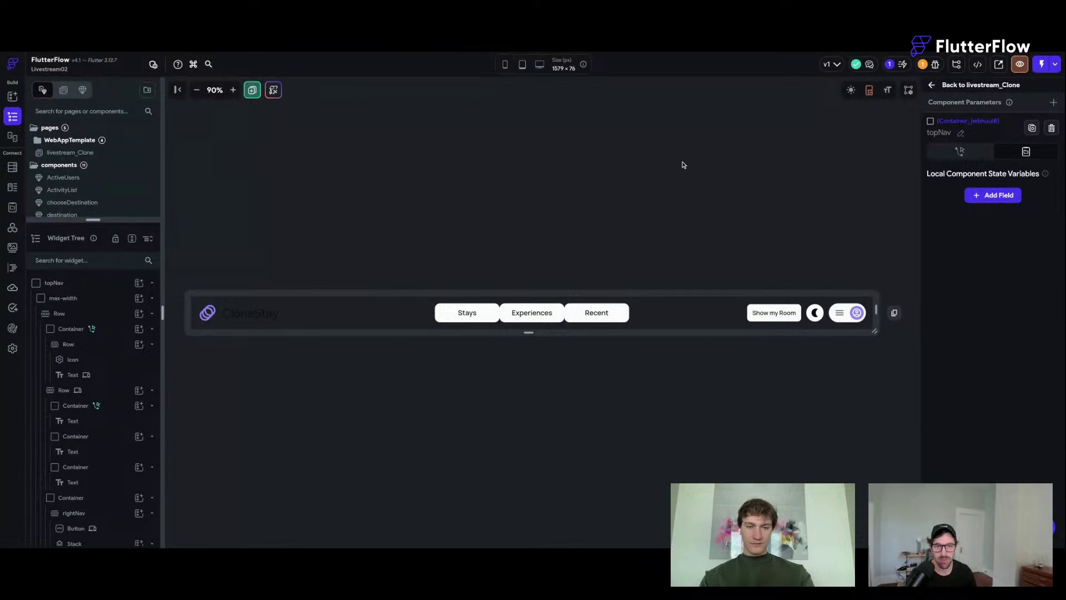
{"action": "left_click", "coordinate": [960, 87]}
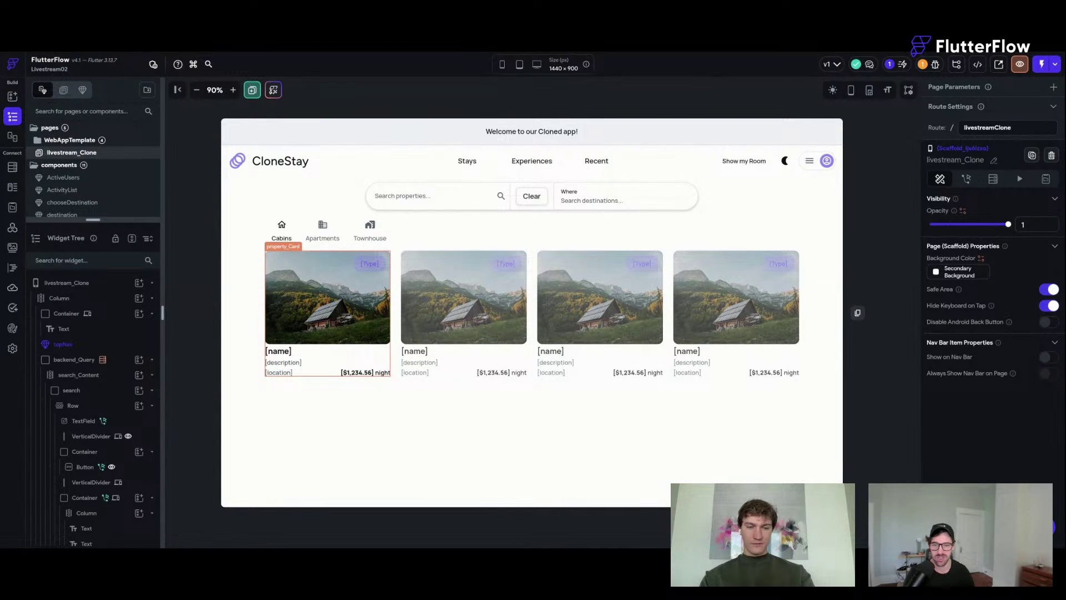
{"action": "left_click", "coordinate": [599, 98]}
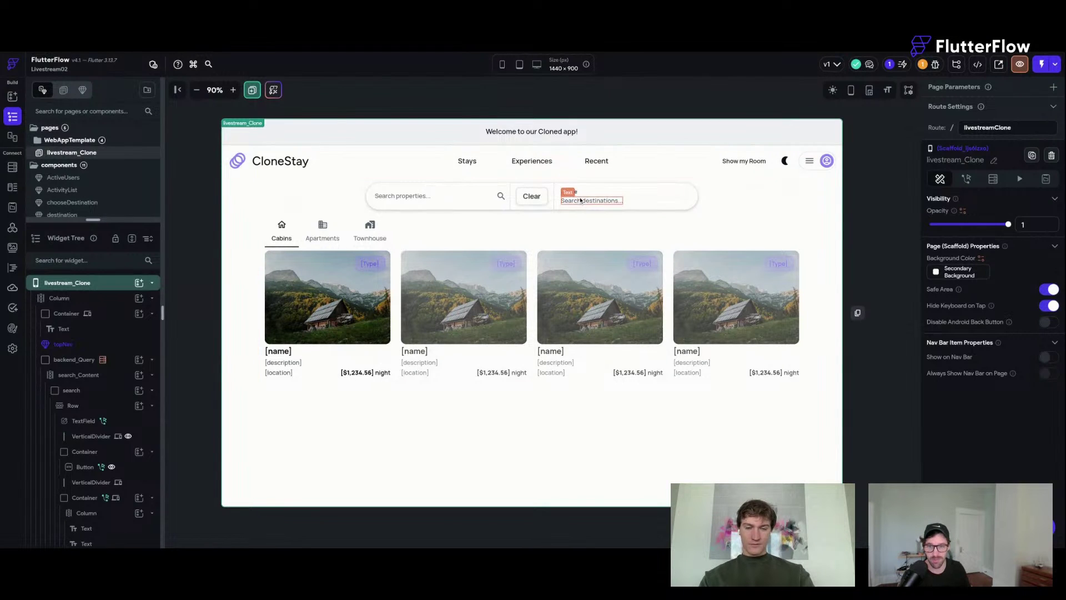
- Switch to the running CloneStay app to examine the placeholder cards in the Choose Destination popup, and close the popup
{"action": "key", "text": "super+s"}
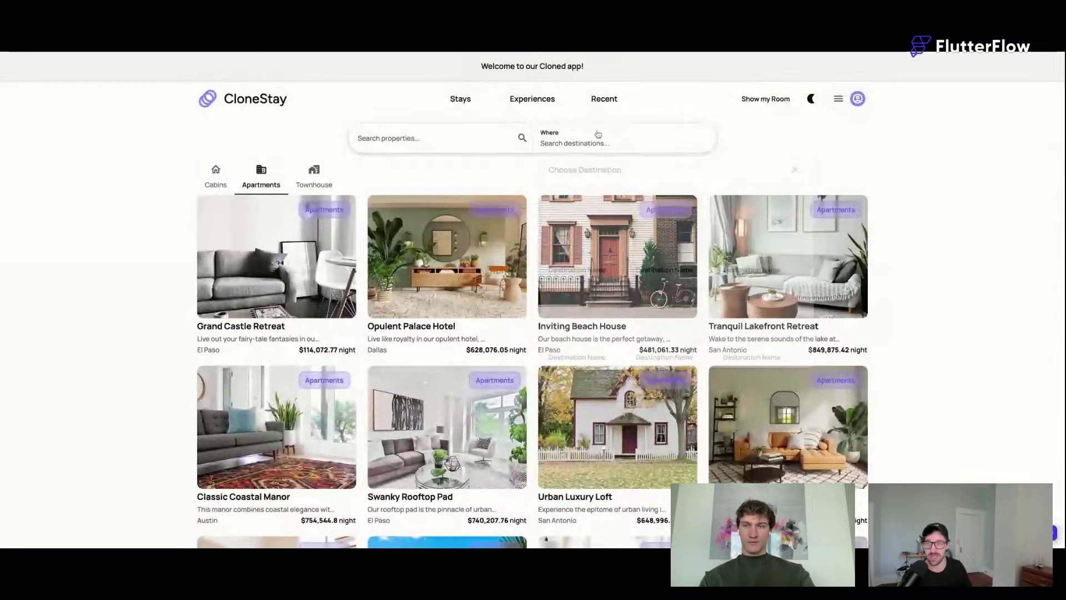
{"action": "left_click", "coordinate": [605, 143]}
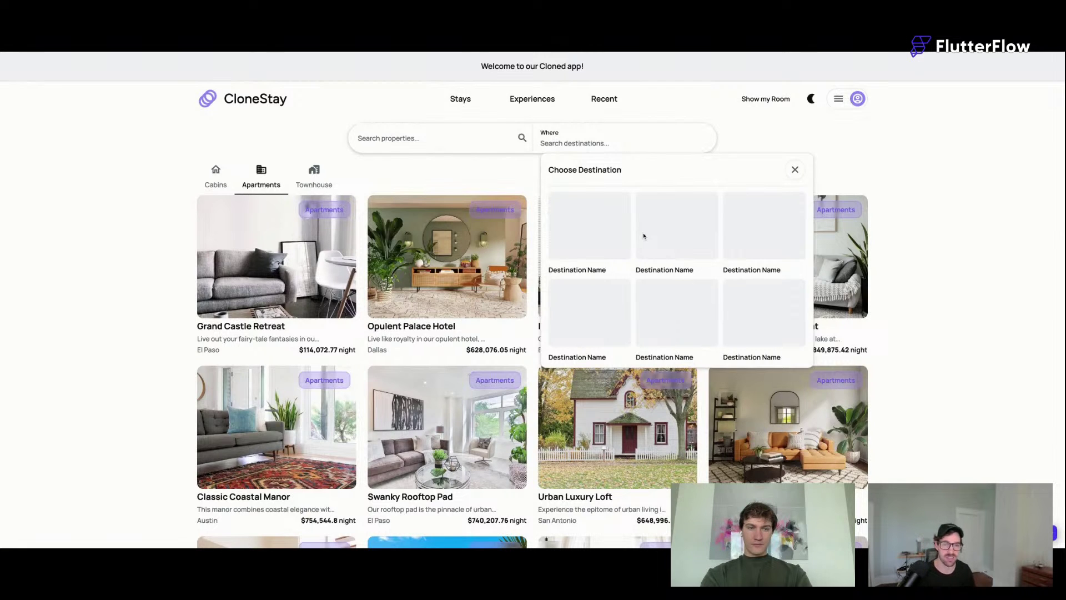
{"action": "left_click", "coordinate": [794, 169]}
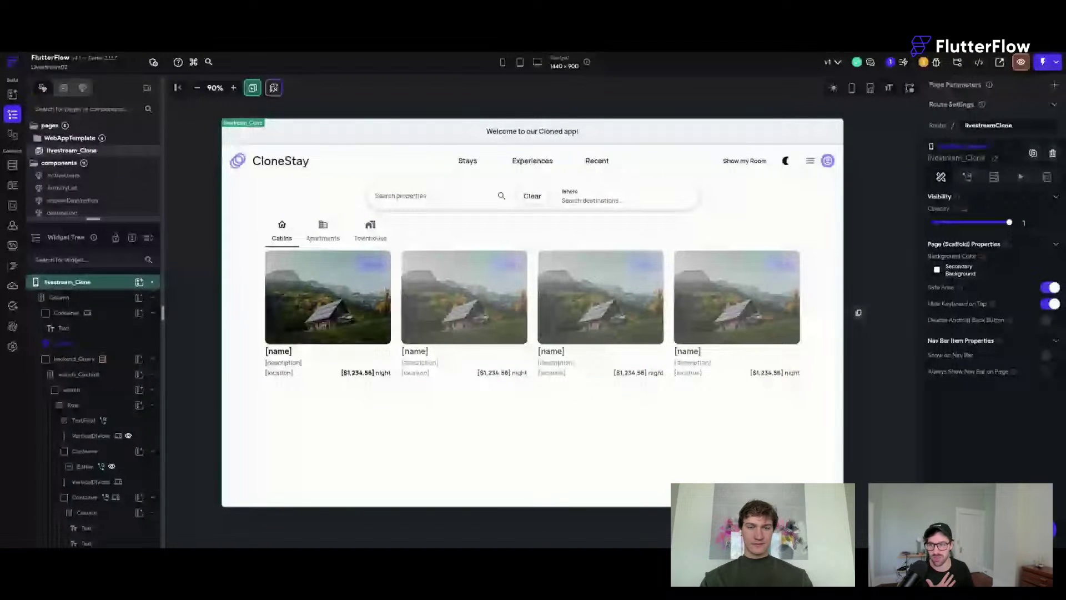
- Save the project in FlutterFlow and open the destination component for editing from within the chooseDestination component
{"action": "key", "text": "ctrl+s"}
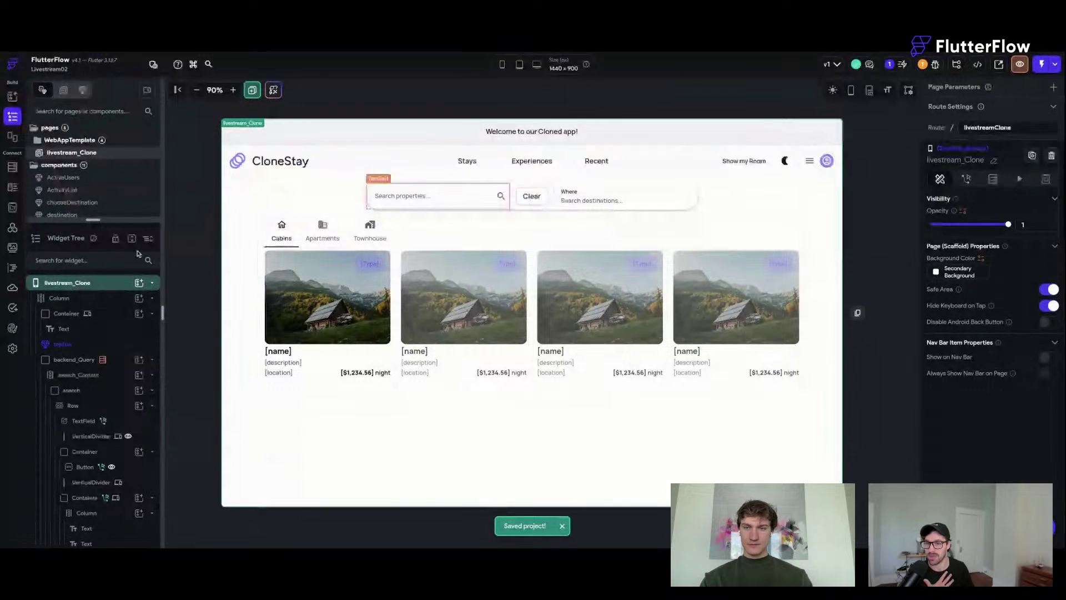
{"action": "left_click", "coordinate": [89, 203]}
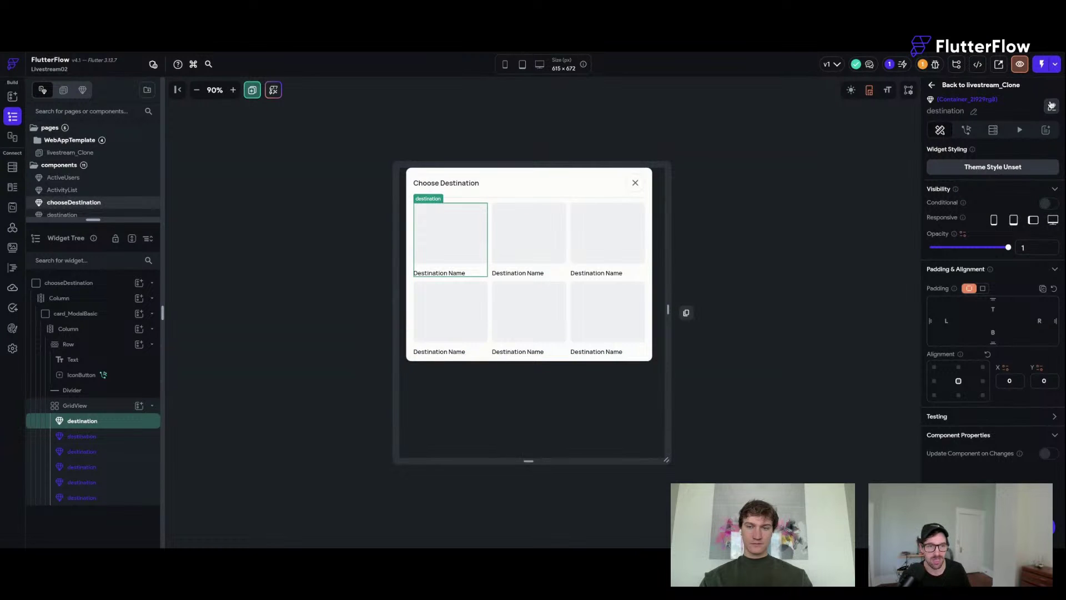
{"action": "left_click", "coordinate": [1050, 106]}
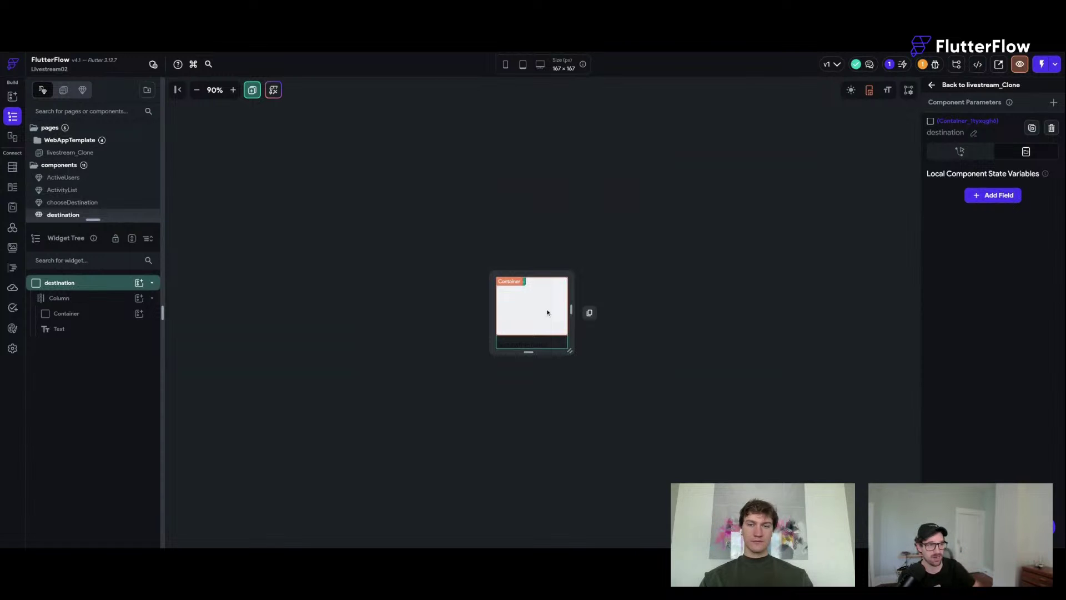
- Bind the Destination Name text to a new String component parameter cityNam with the default value San Antonio
{"action": "left_click", "coordinate": [233, 90]}
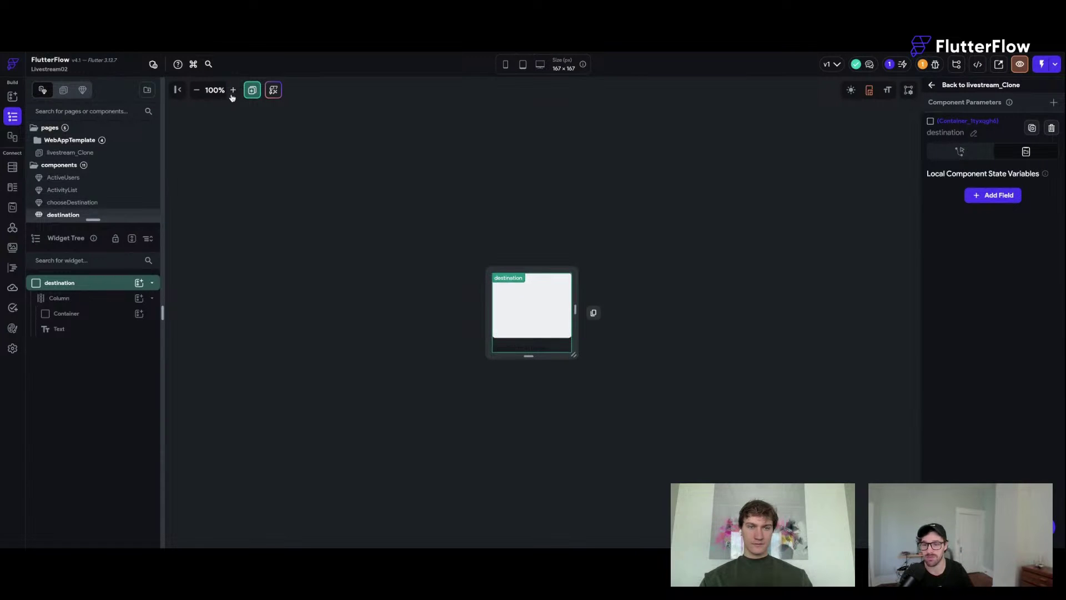
{"action": "left_click", "coordinate": [233, 90]}
{"action": "left_click", "coordinate": [233, 90]}
{"action": "left_click", "coordinate": [233, 90]}
{"action": "left_click", "coordinate": [232, 90]}
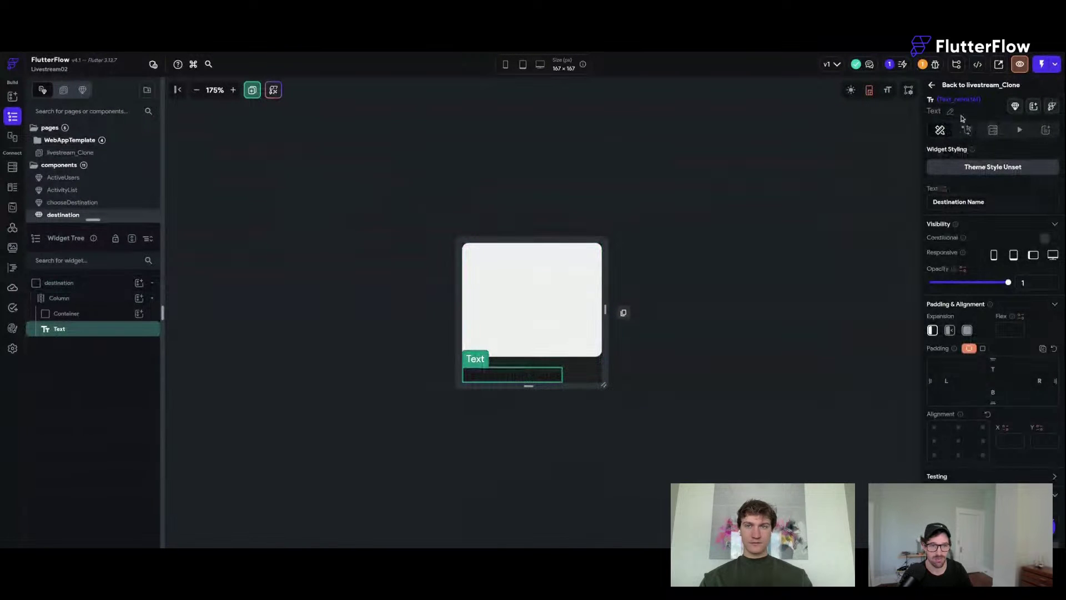
{"action": "left_click", "coordinate": [943, 190]}
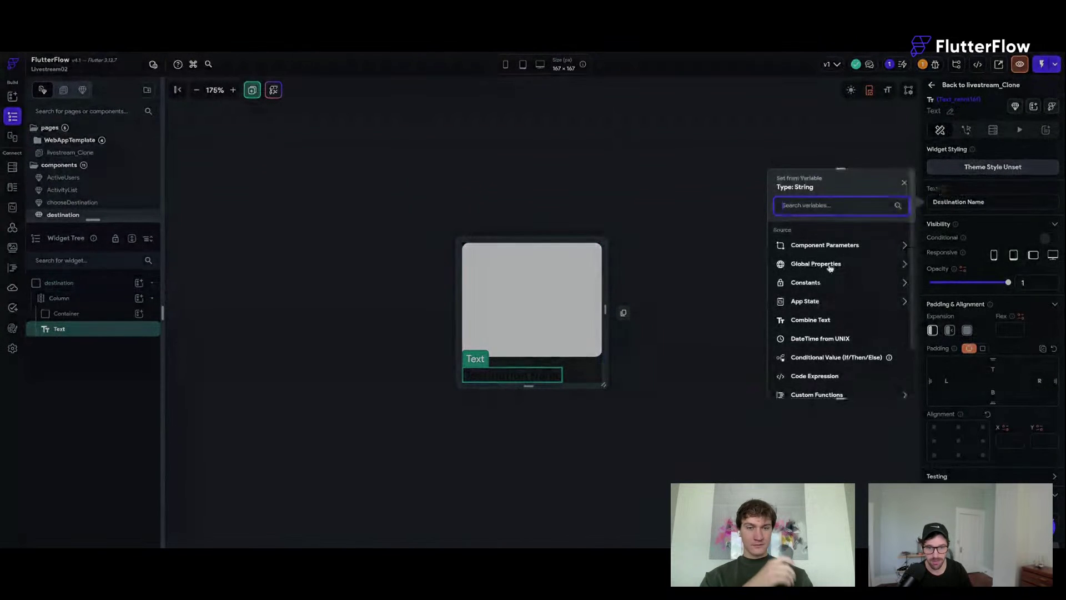
{"action": "left_click", "coordinate": [813, 280]}
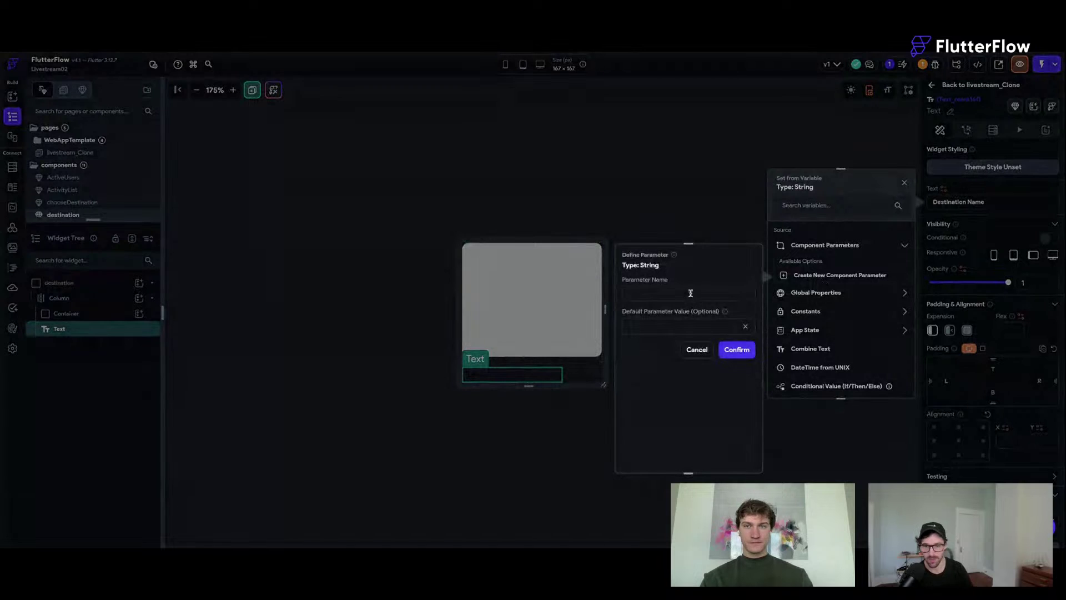
{"action": "type", "text": "cityNam"}
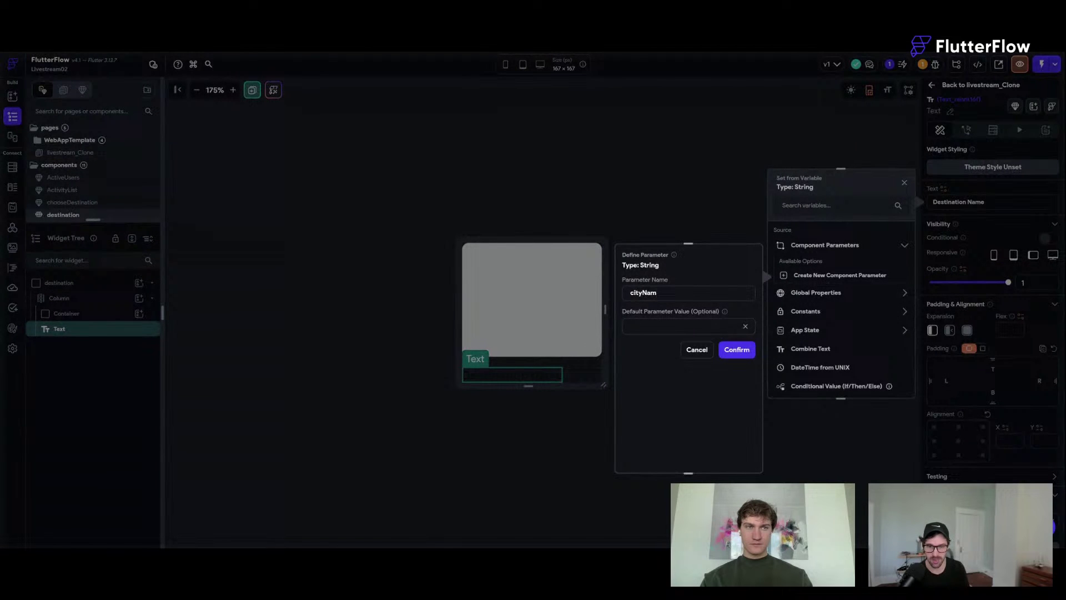
{"action": "key", "text": "Tab"}
{"action": "type", "text": "San Antonio"}
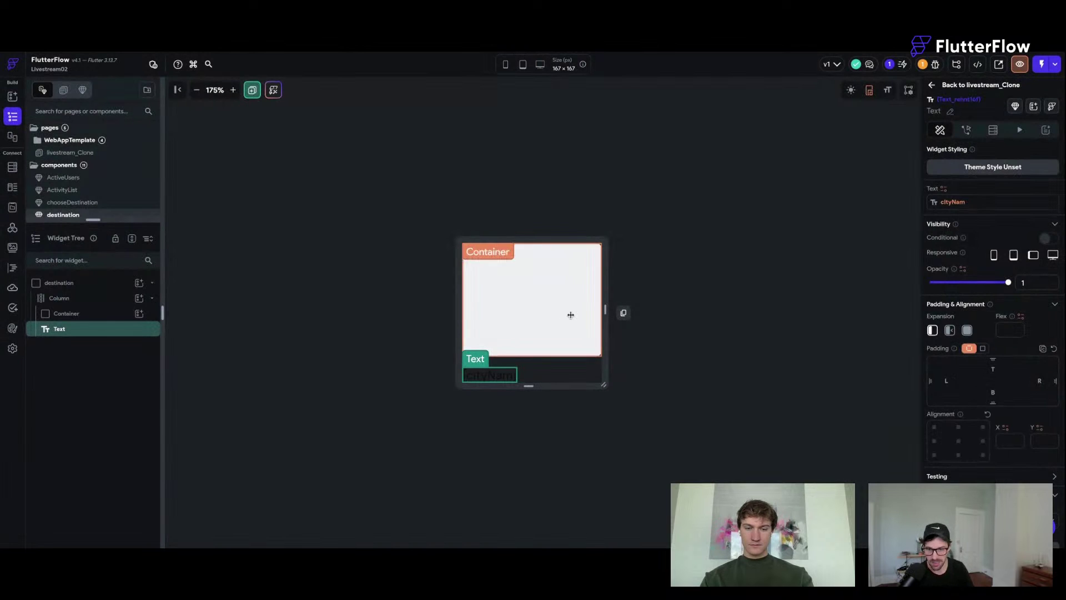
{"action": "left_click", "coordinate": [736, 349]}
- Add an Image widget inside the container above the city name text
{"action": "left_click", "coordinate": [565, 318]}
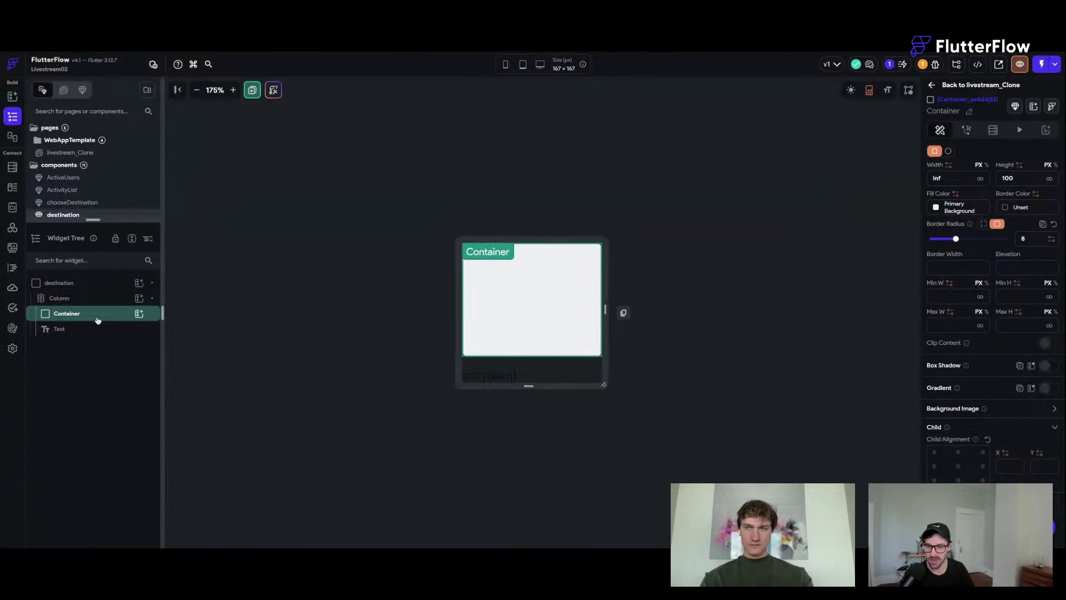
{"action": "left_click", "coordinate": [138, 313]}
{"action": "left_click", "coordinate": [615, 405]}
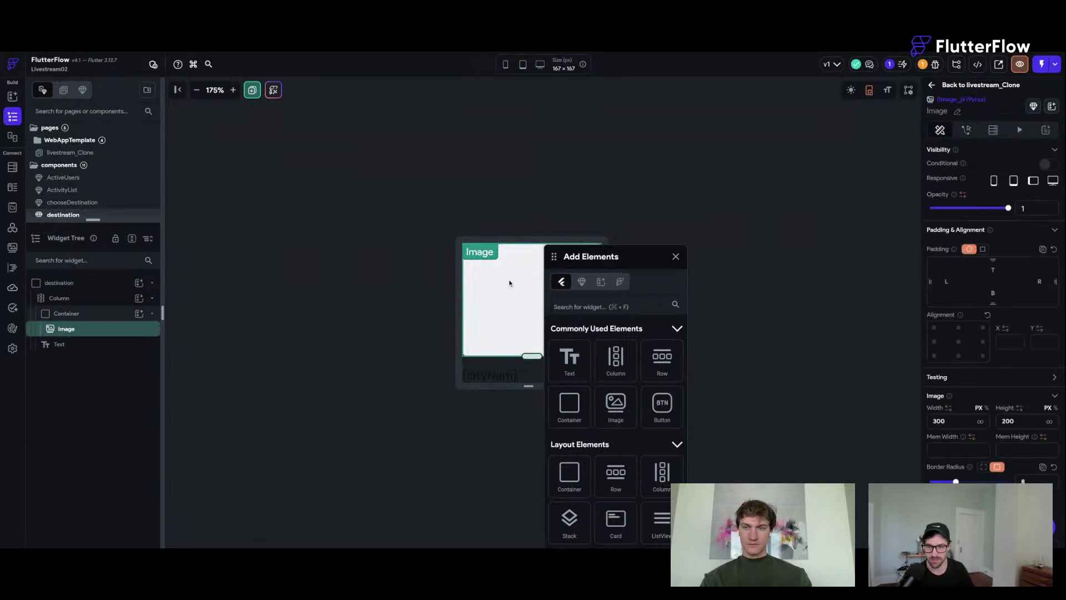
{"action": "left_click", "coordinate": [675, 256]}
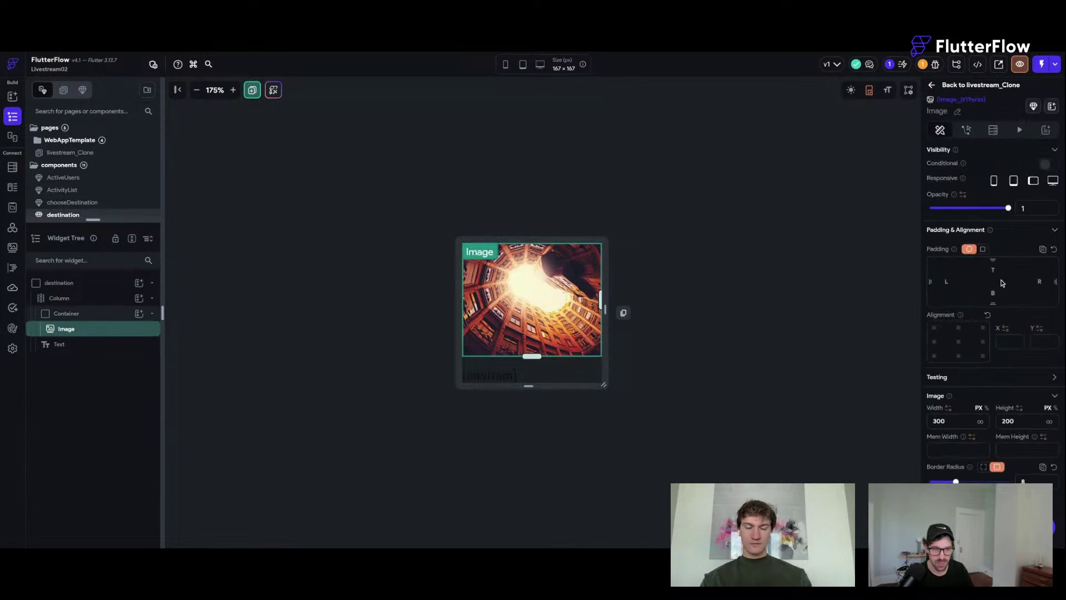
- Set a uniform padding of 2 on all sides of the image
{"action": "left_click", "coordinate": [982, 249]}
{"action": "left_click", "coordinate": [1024, 264]}
{"action": "type", "text": "2"}
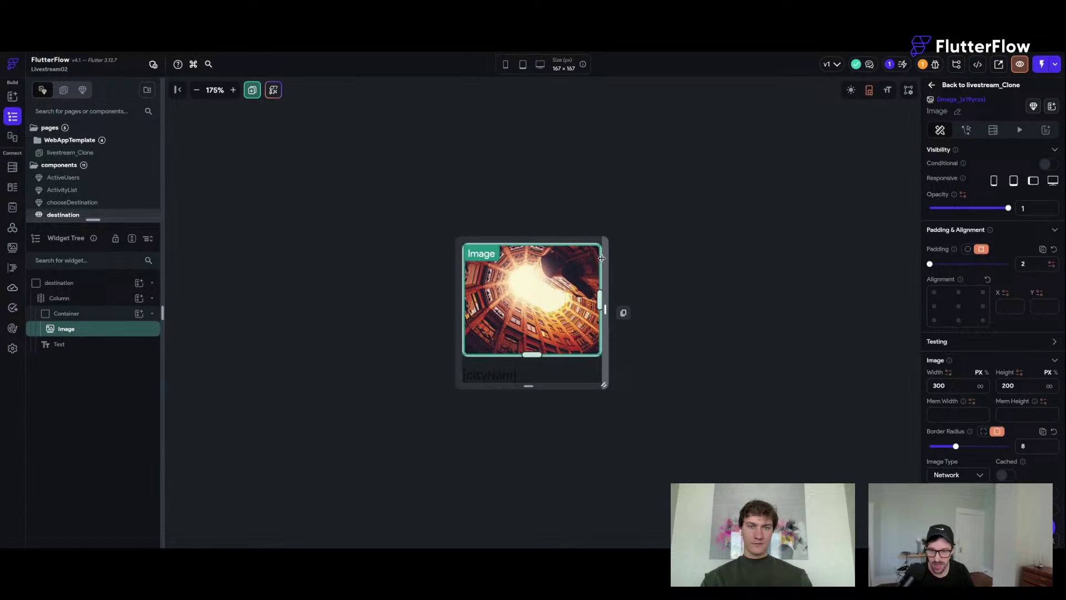
- Set the border radius of the container around the destination image to 10
{"action": "left_click", "coordinate": [623, 310]}
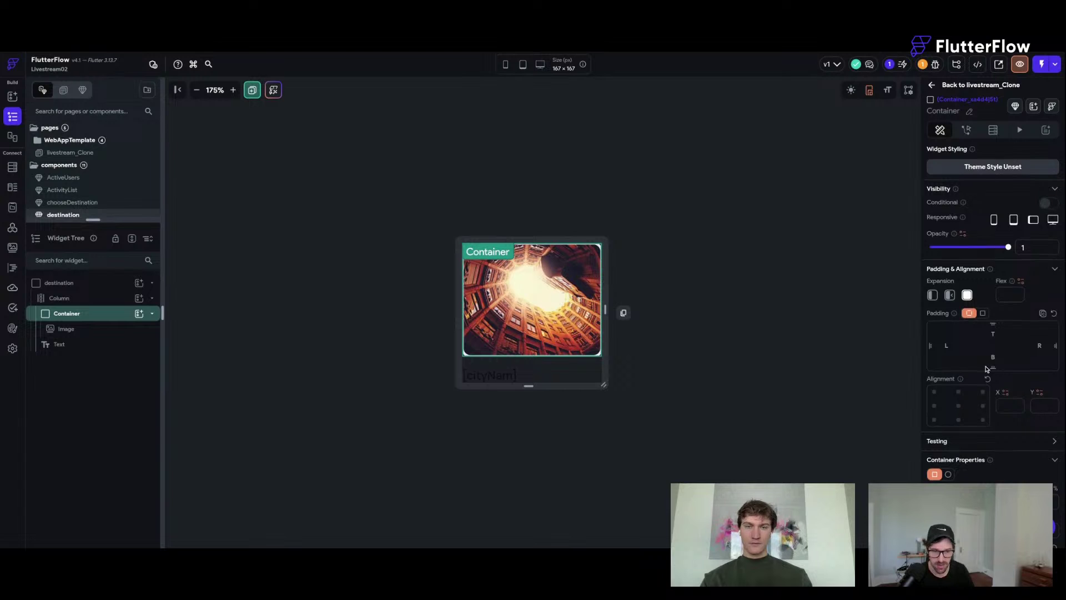
{"action": "scroll", "coordinate": [987, 361], "scroll_direction": "down", "scroll_amount": 5}
{"action": "left_click", "coordinate": [539, 299]}
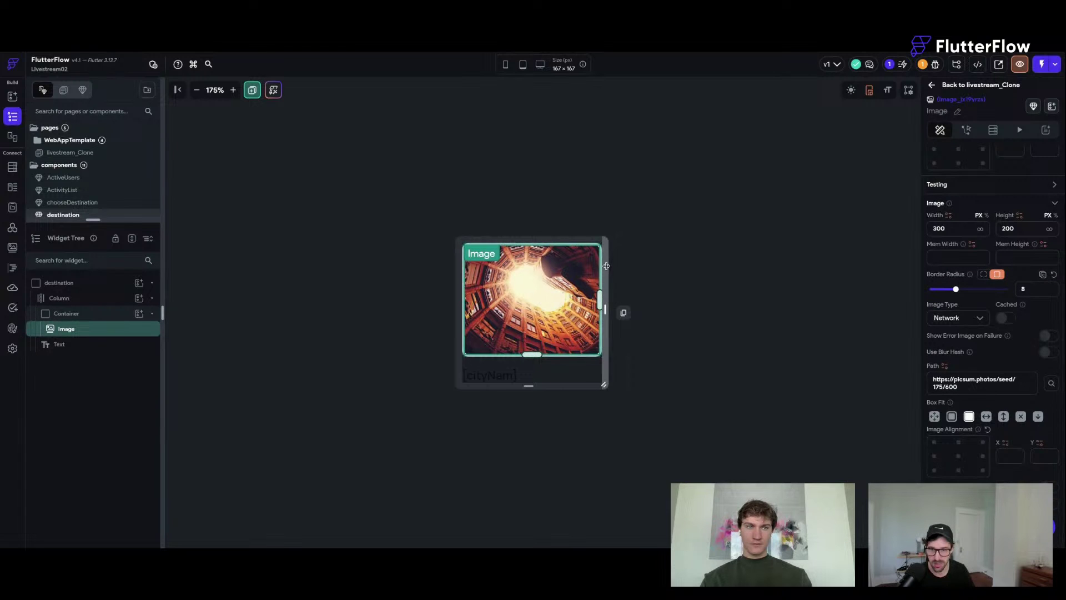
{"action": "left_click", "coordinate": [712, 258]}
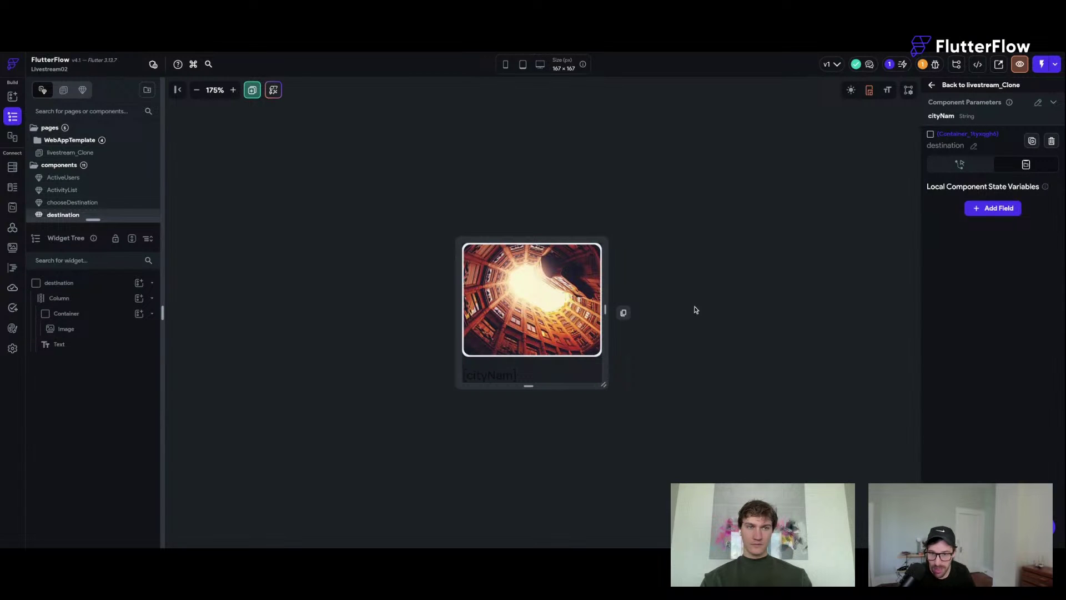
{"action": "left_click", "coordinate": [598, 358]}
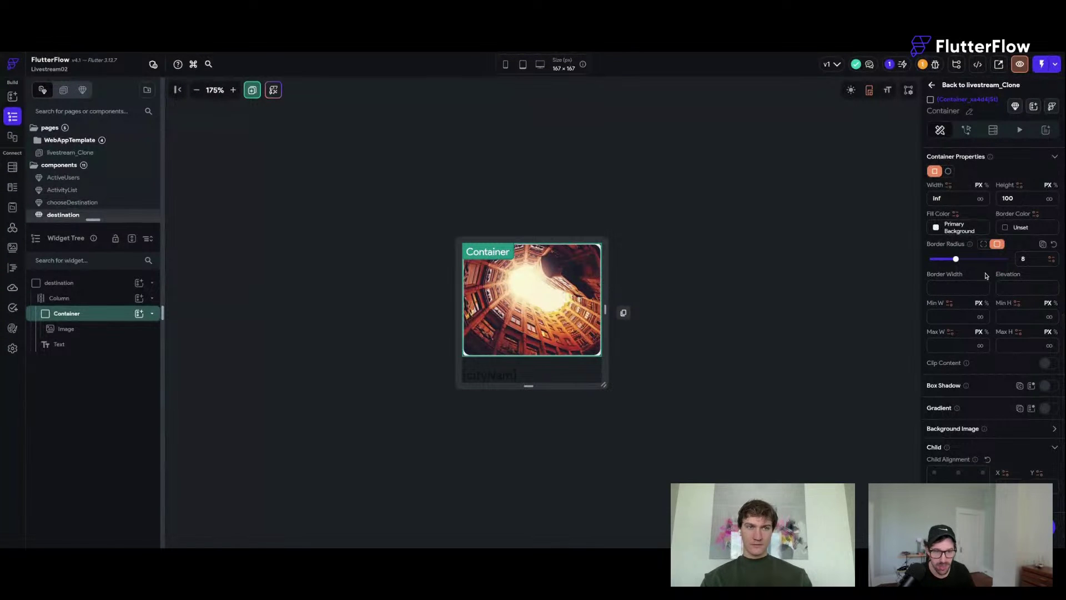
{"action": "double_click", "coordinate": [1024, 259]}
{"action": "type", "text": "10"}
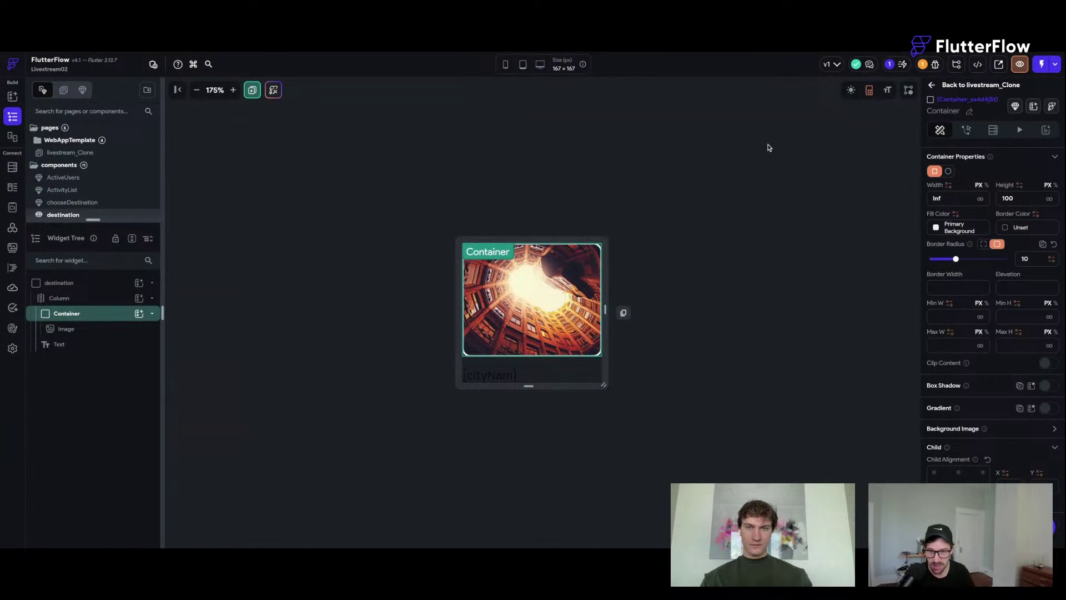
{"action": "left_click", "coordinate": [750, 160]}
- Bind the destination image's path to a new component parameter named cityImage, without a default value
{"action": "left_click", "coordinate": [565, 299]}
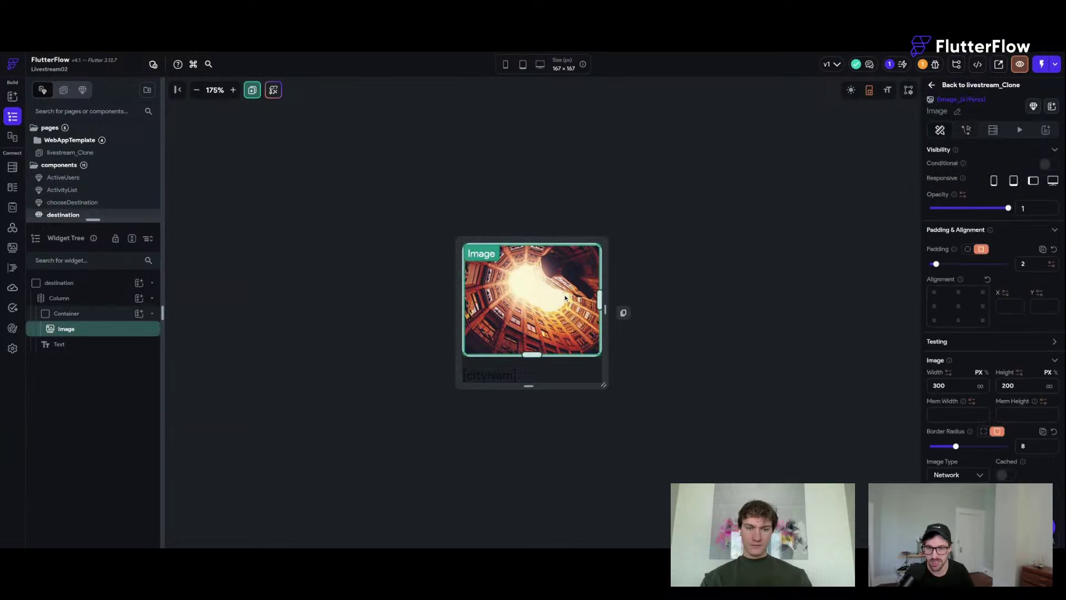
{"action": "scroll", "coordinate": [998, 327], "scroll_direction": "down", "scroll_amount": 3}
{"action": "left_click", "coordinate": [944, 366]}
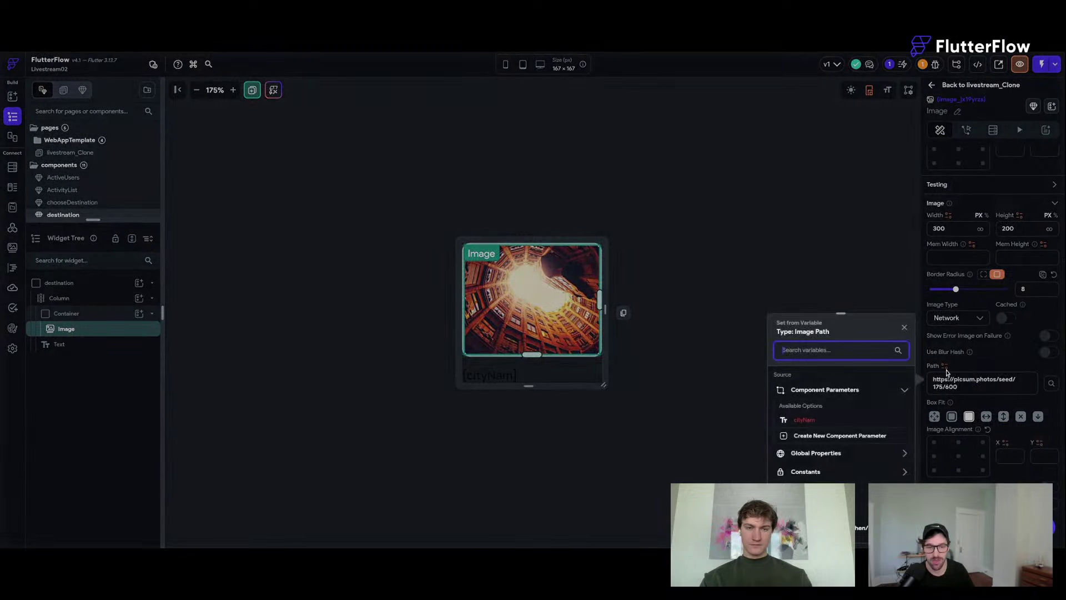
{"action": "left_click", "coordinate": [808, 435]}
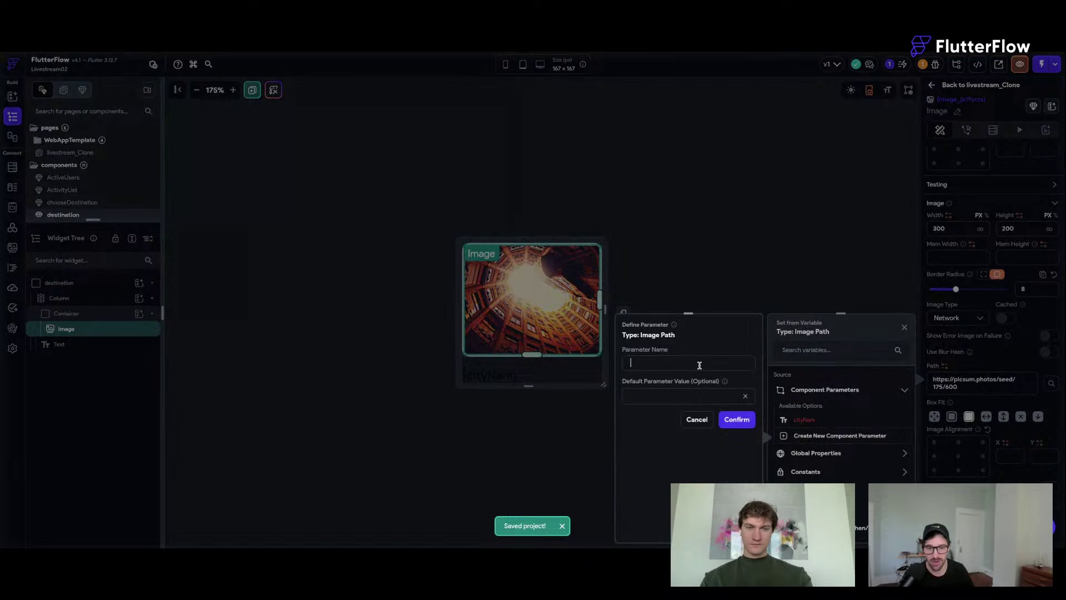
{"action": "type", "text": "cit"}
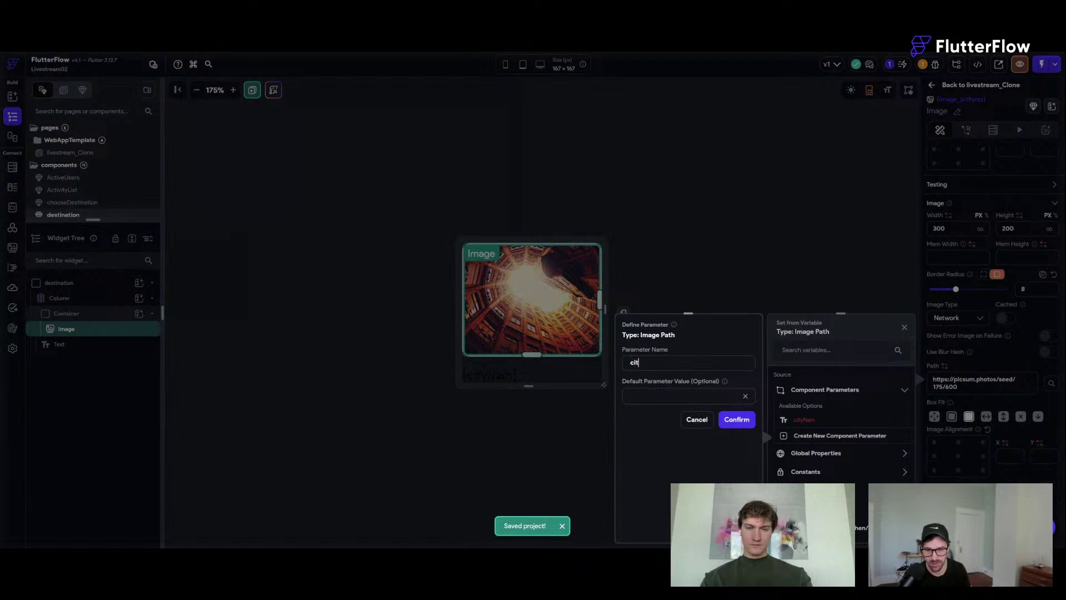
{"action": "type", "text": "yImage"}
{"action": "left_click", "coordinate": [733, 420]}
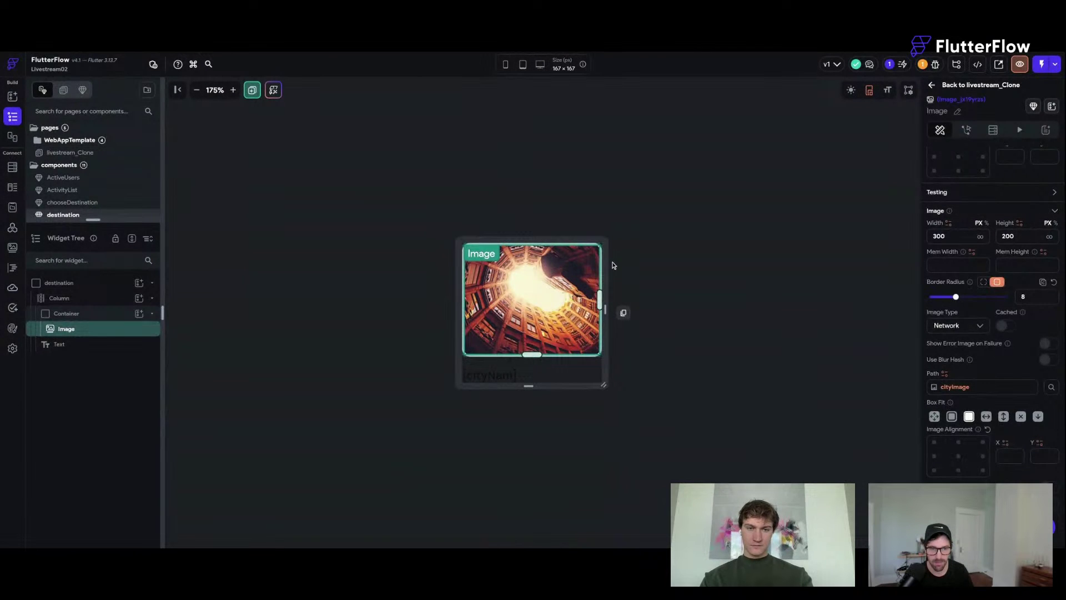
{"action": "left_click", "coordinate": [613, 265]}
- Leave the destination component and open the chooseDestination component with its grid of destination cards
{"action": "left_click", "coordinate": [981, 84]}
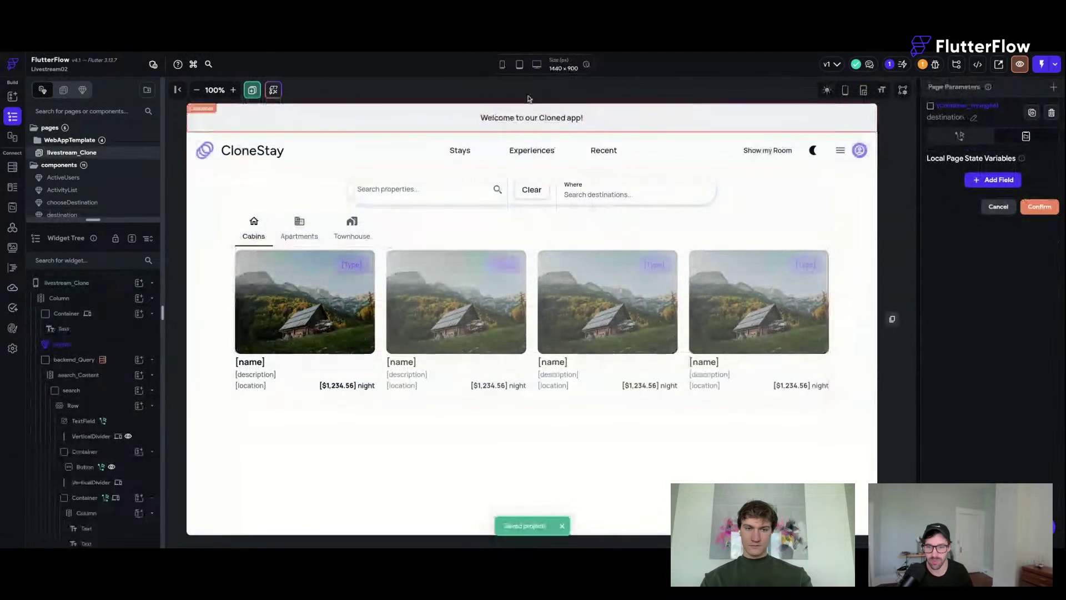
{"action": "left_click", "coordinate": [100, 202]}
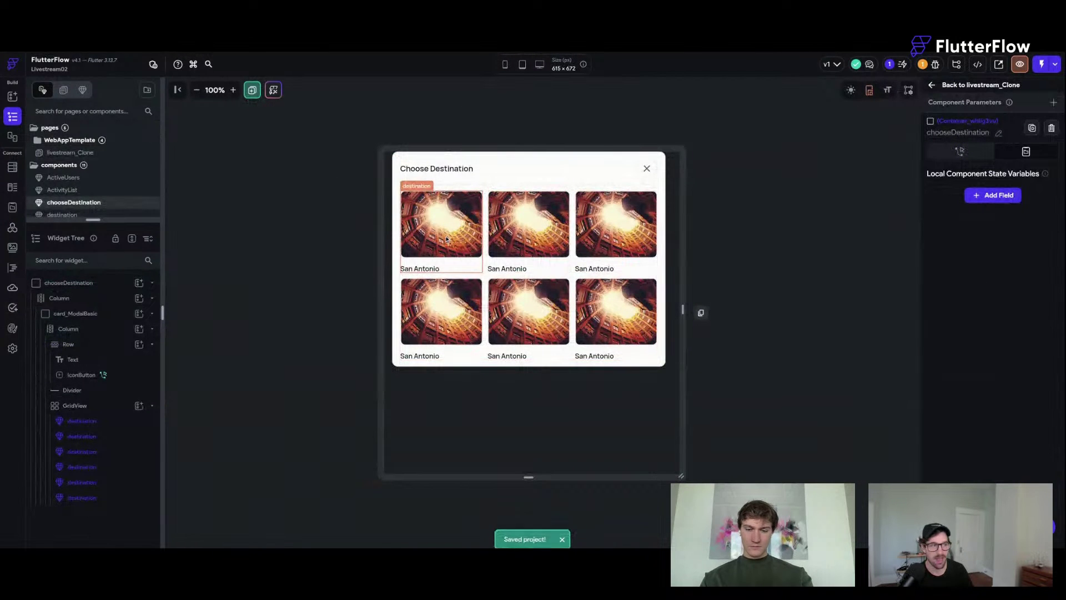
{"action": "left_click", "coordinate": [446, 238]}
{"action": "left_click", "coordinate": [233, 90]}
{"action": "left_click", "coordinate": [233, 90]}
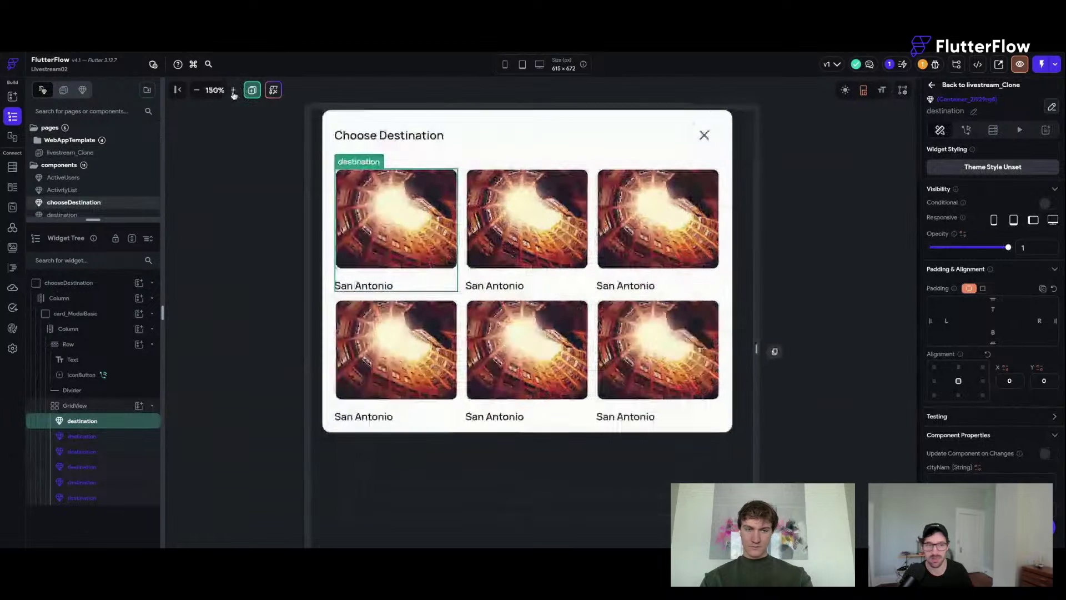
{"action": "left_click", "coordinate": [864, 200]}
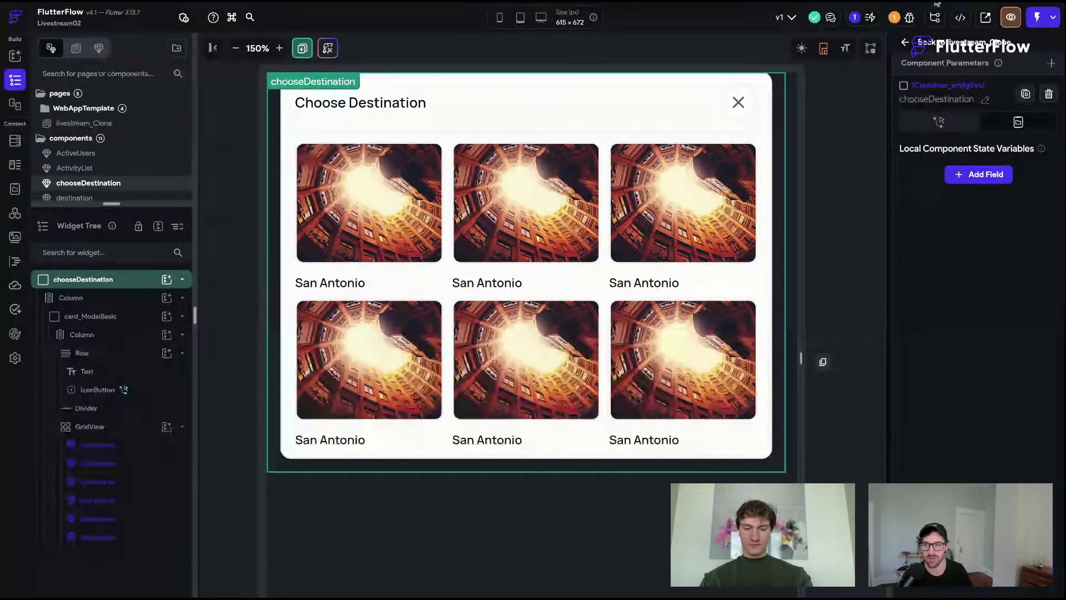
- Give the first card a San Antonio skyline image and the second card the city name Dallas with a Dallas skyline image, and save
{"action": "left_click", "coordinate": [367, 222]}
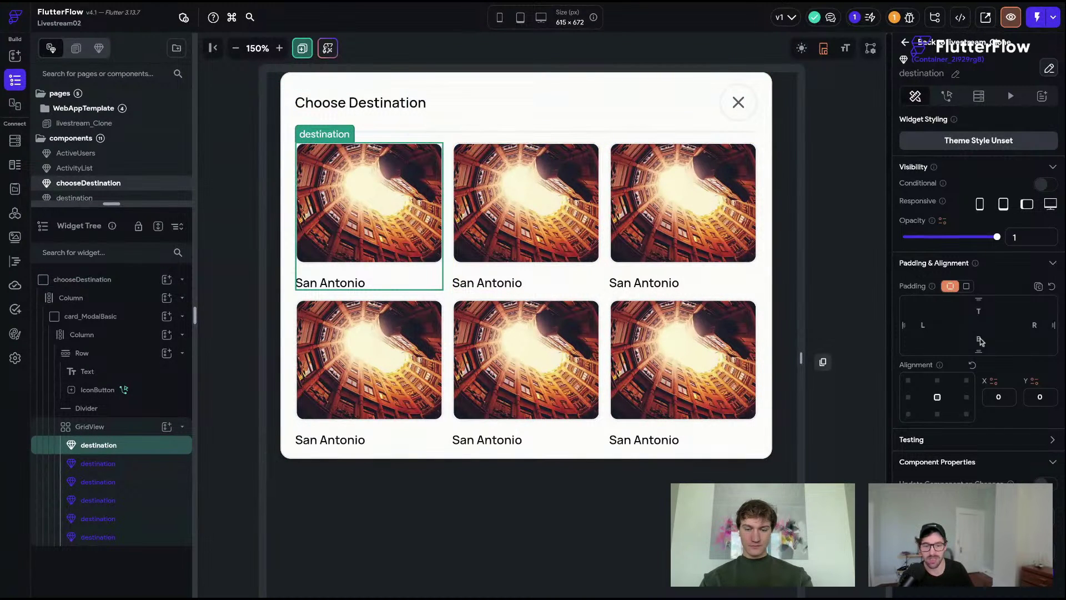
{"action": "scroll", "coordinate": [980, 341], "scroll_direction": "down", "scroll_amount": 1}
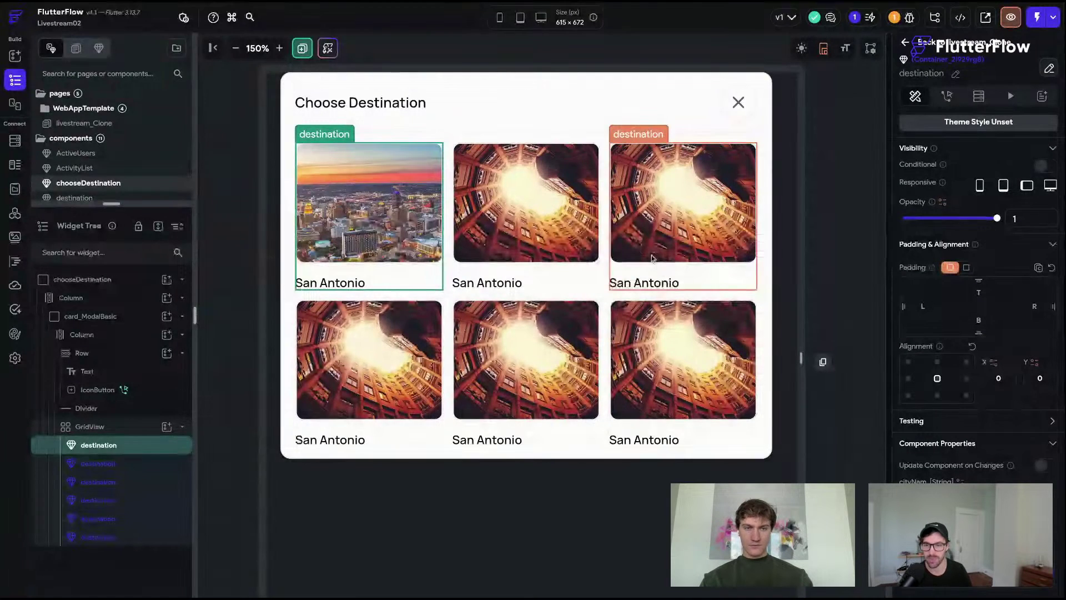
{"action": "left_click", "coordinate": [524, 166]}
{"action": "key", "text": "super+s"}
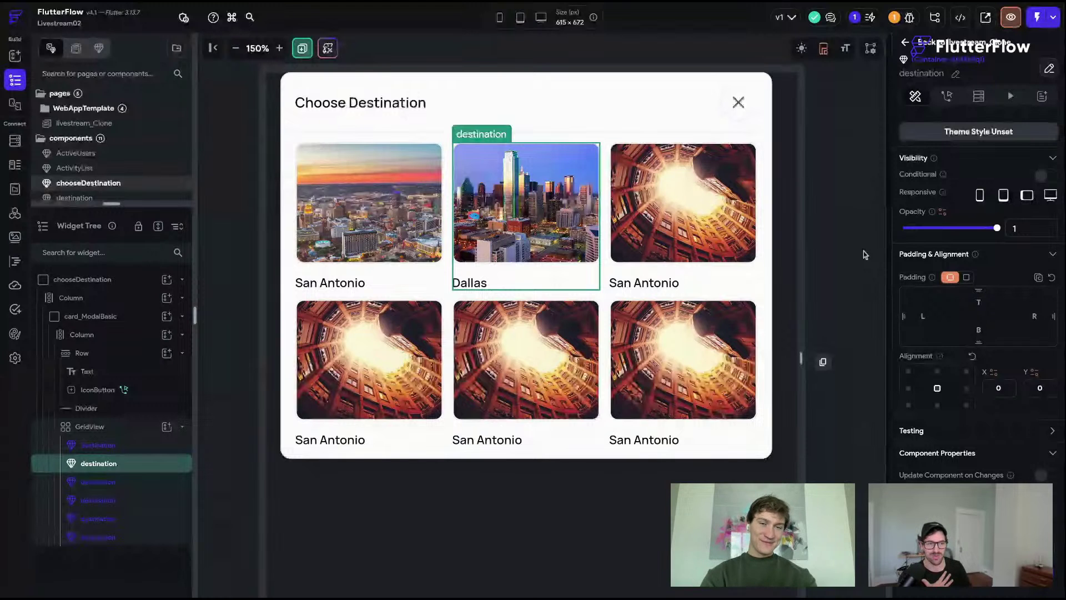
{"action": "key", "text": "super+s"}
{"action": "left_click", "coordinate": [816, 164]}
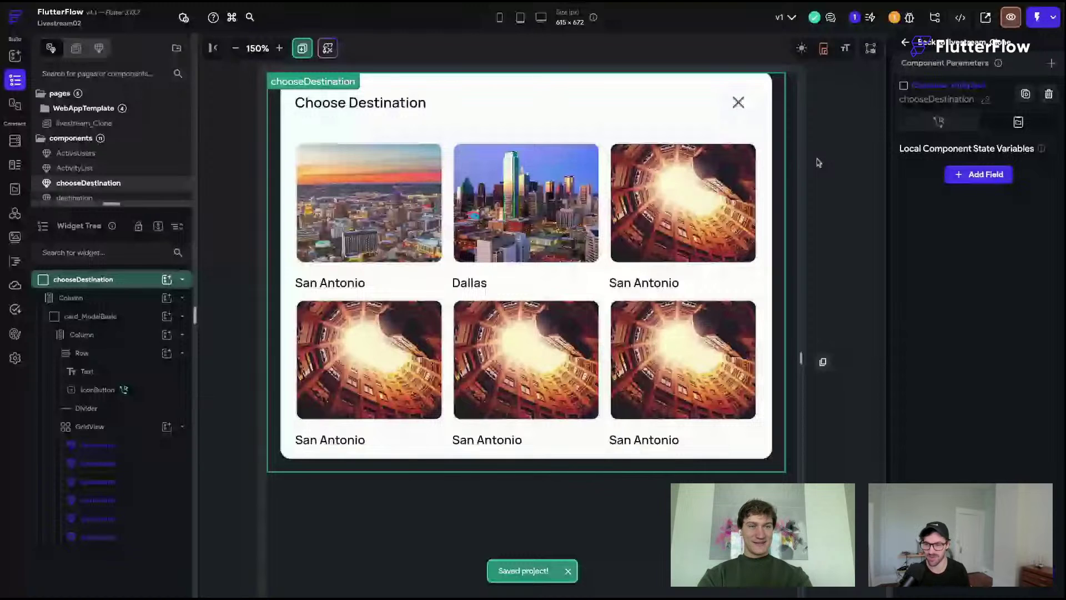
- Delete the three second-row destination cards and give the third card the city name El Paso with an El Paso skyline image
{"action": "left_click", "coordinate": [416, 352]}
{"action": "left_click", "coordinate": [712, 196]}
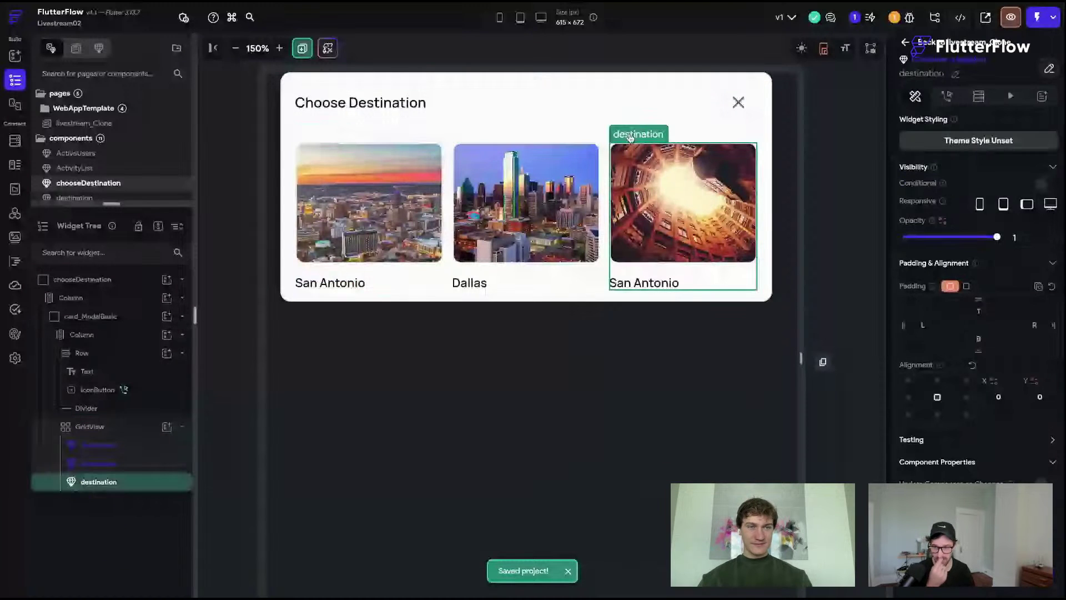
{"action": "type", "text": "E"}
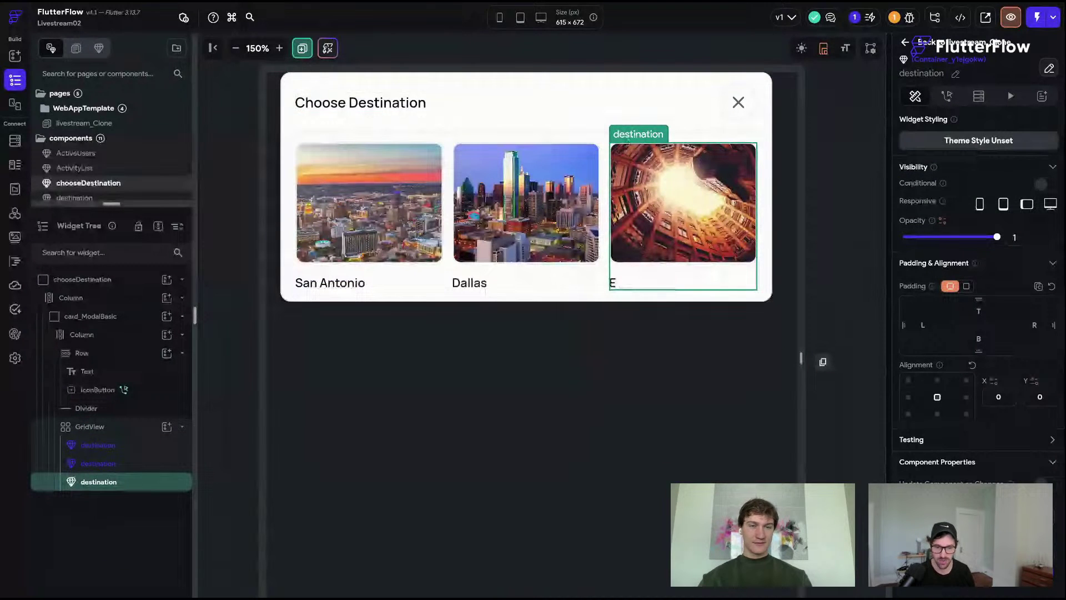
{"action": "type", "text": "l Paso"}
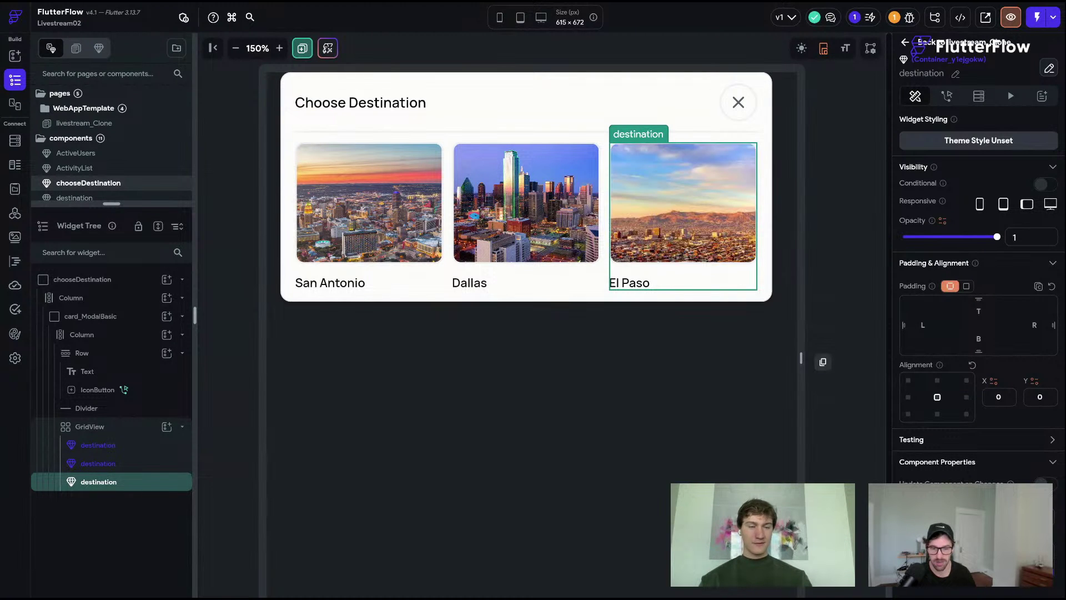
- Save the project and return to the livestream_Clone page
{"action": "left_click", "coordinate": [824, 167]}
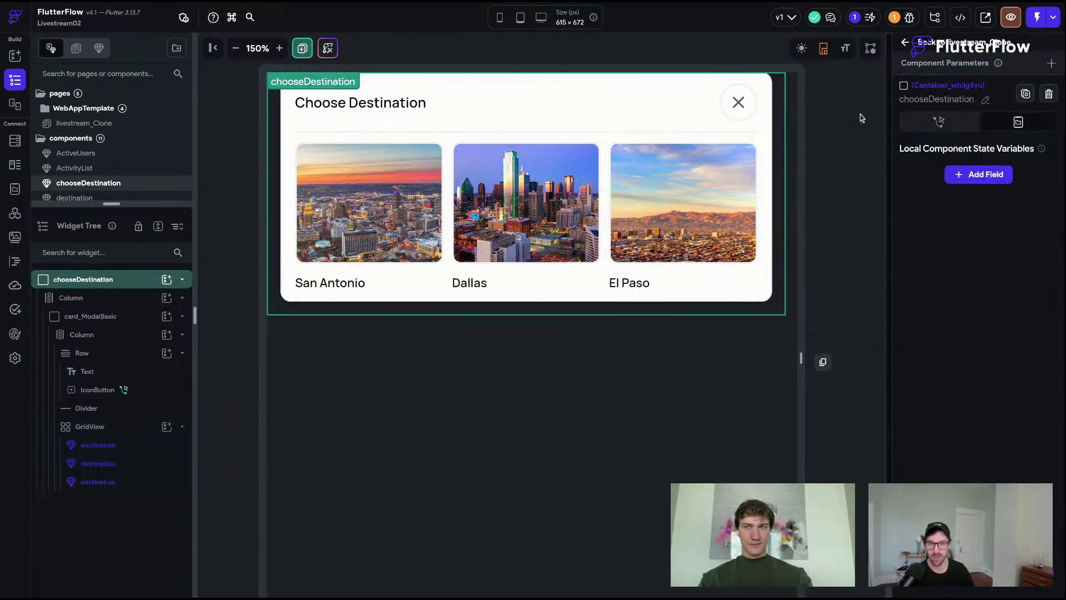
{"action": "key", "text": "ctrl+s"}
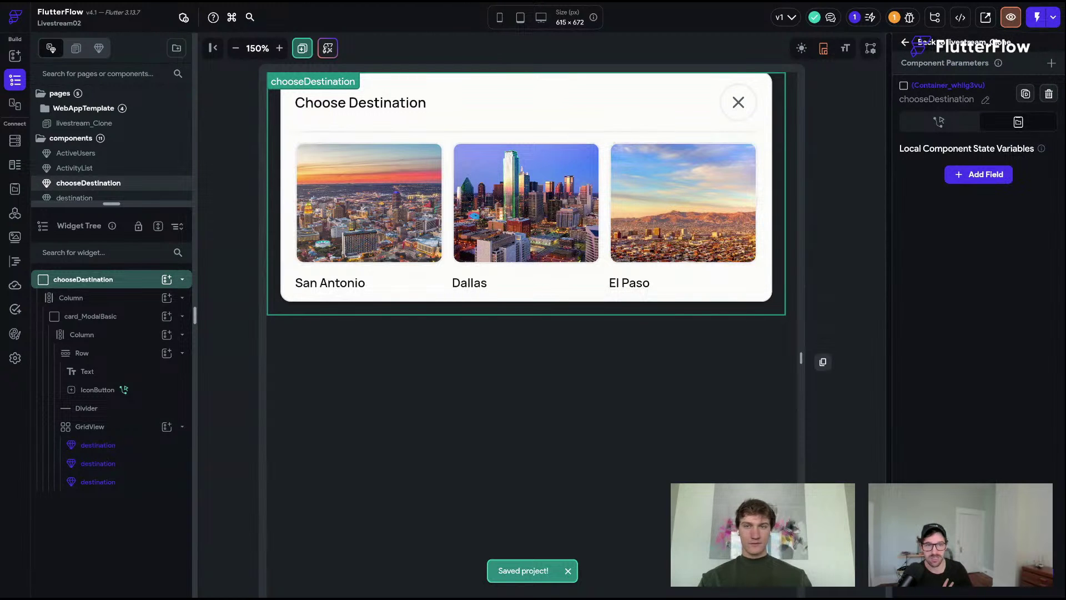
{"action": "left_click", "coordinate": [857, 209]}
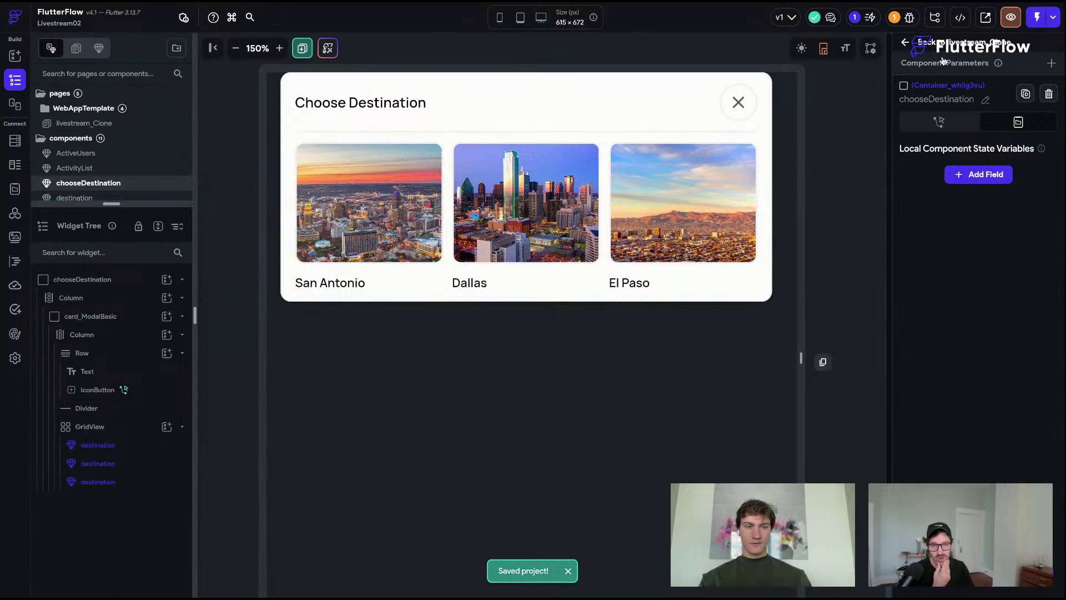
{"action": "key", "text": "ctrl+s"}
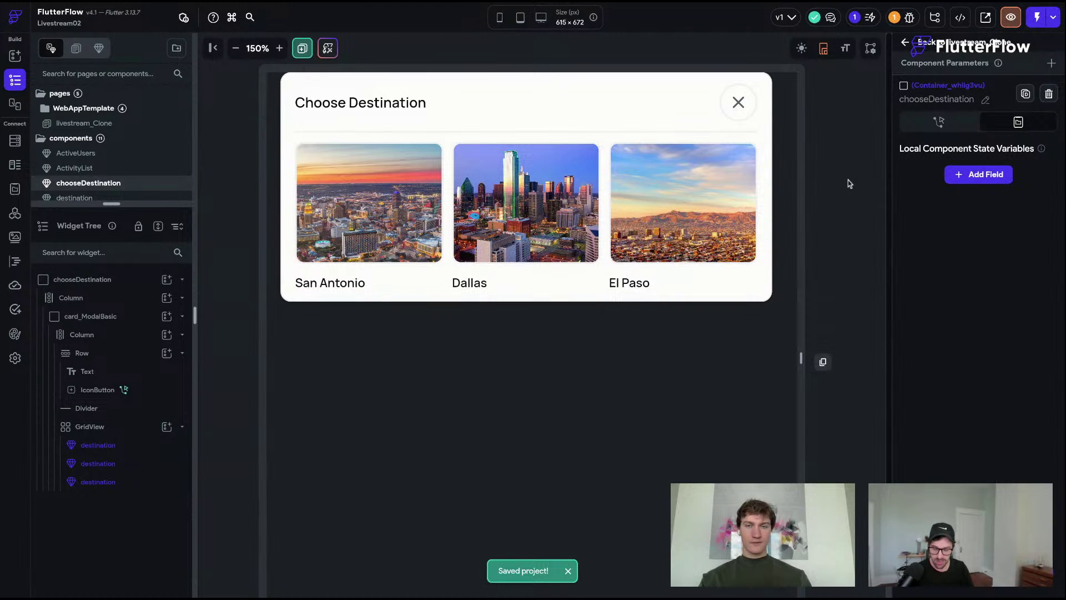
{"action": "left_click", "coordinate": [926, 44]}
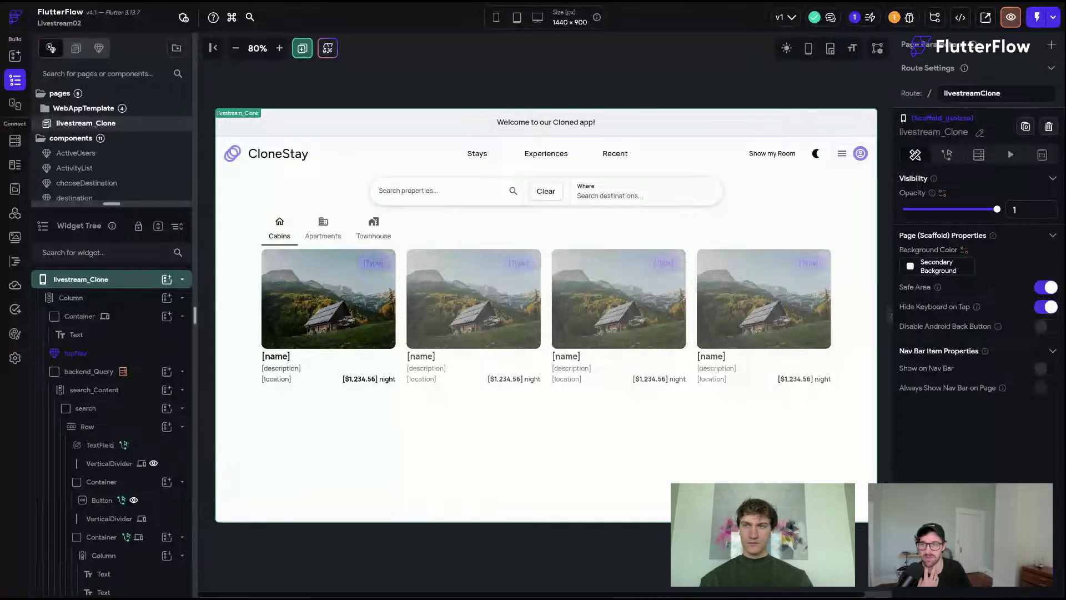
- Switch to the Airbnb website and examine its home page listings and filter options as a reference
{"action": "key", "text": "alt+Tab"}
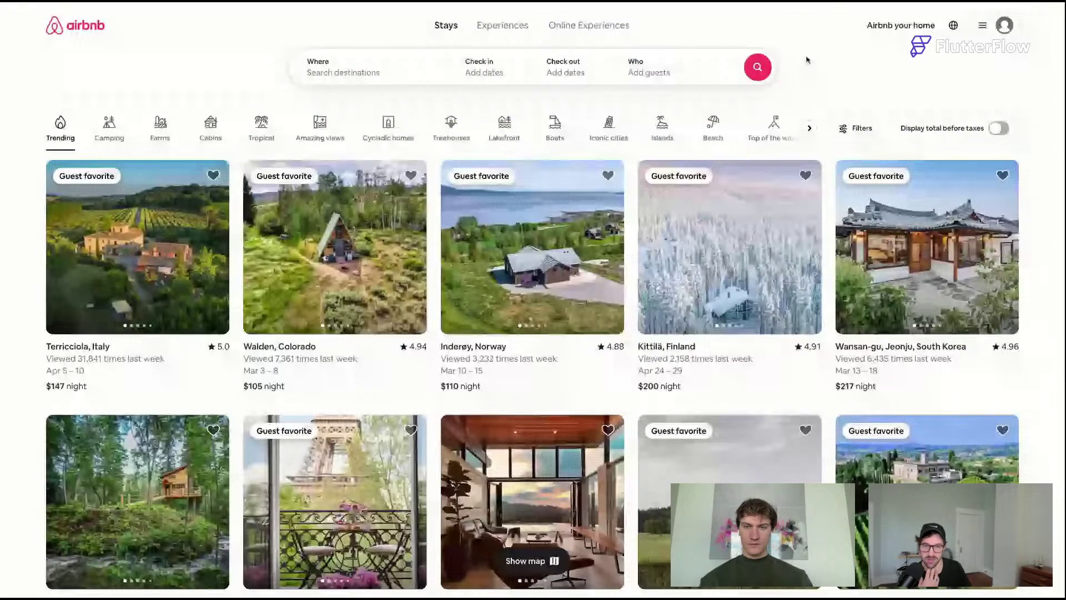
{"action": "scroll", "coordinate": [808, 60], "scroll_direction": "down", "scroll_amount": 2}
{"action": "scroll", "coordinate": [808, 60], "scroll_direction": "up", "scroll_amount": 2}
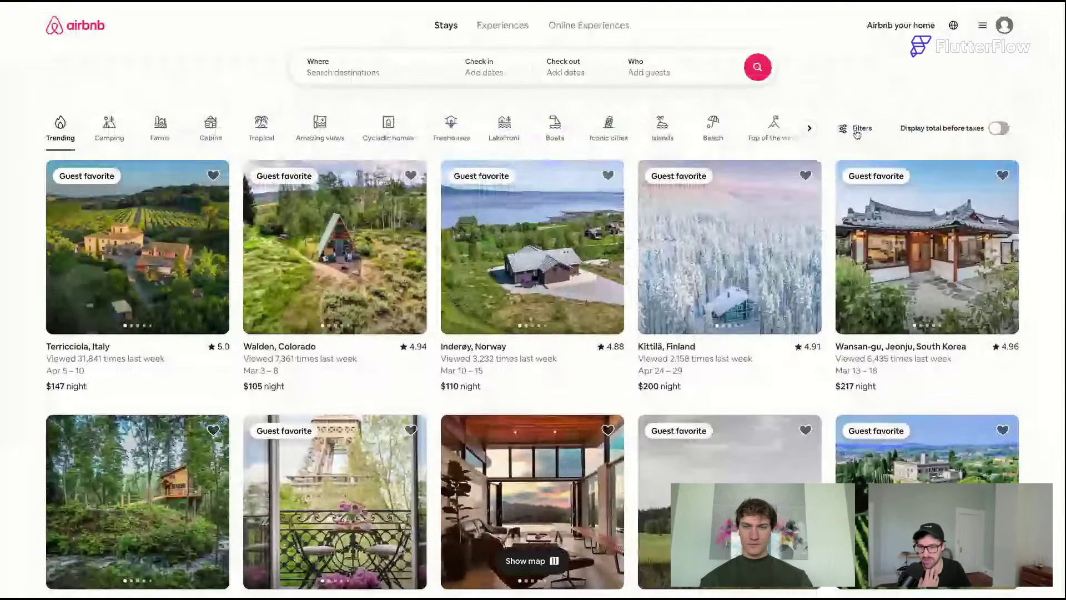
{"action": "left_click", "coordinate": [856, 128]}
{"action": "key", "text": "Escape"}
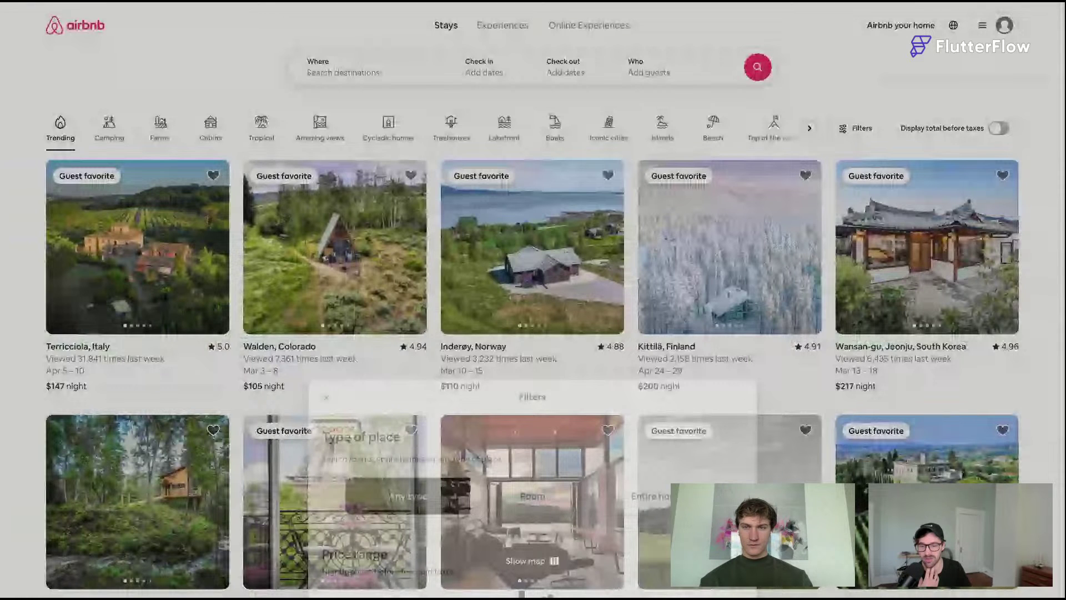
{"action": "scroll", "coordinate": [525, 526], "scroll_direction": "down", "scroll_amount": 8}
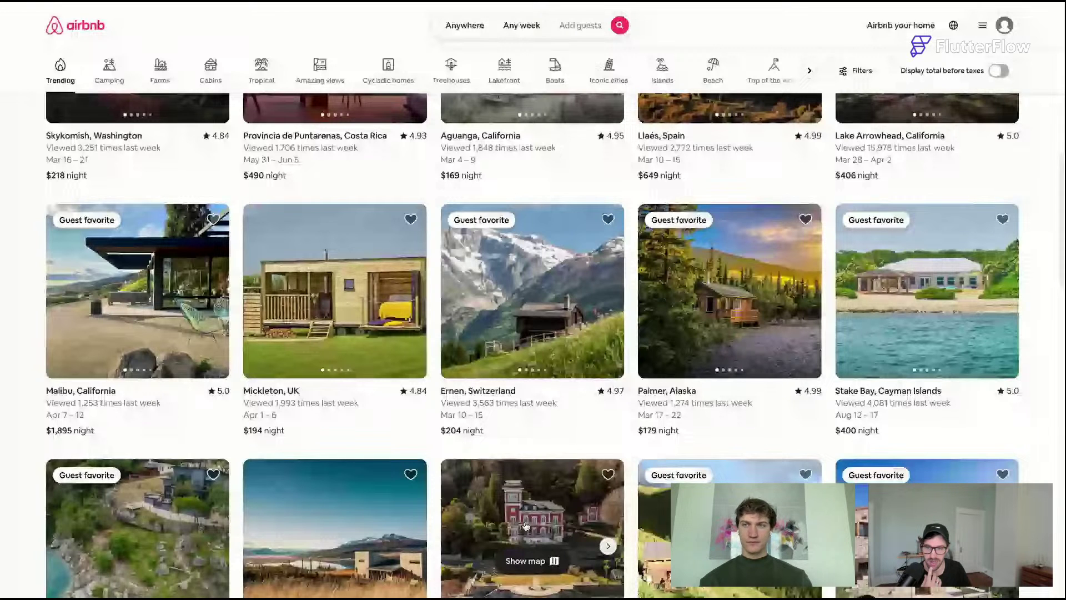
- Show the Airbnb listings on the map and examine the price markers around San Antonio and Austin in Texas
{"action": "left_click", "coordinate": [525, 561]}
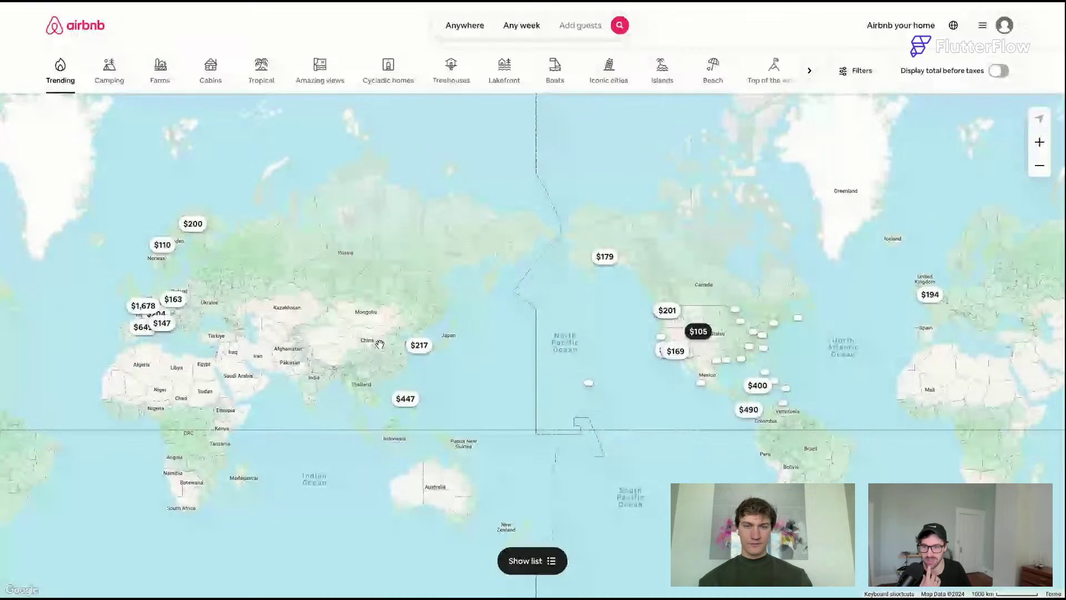
{"action": "left_click_drag", "start_coordinate": [380, 345], "coordinate": [702, 323]}
{"action": "scroll", "coordinate": [476, 340], "scroll_direction": "up", "scroll_amount": 2}
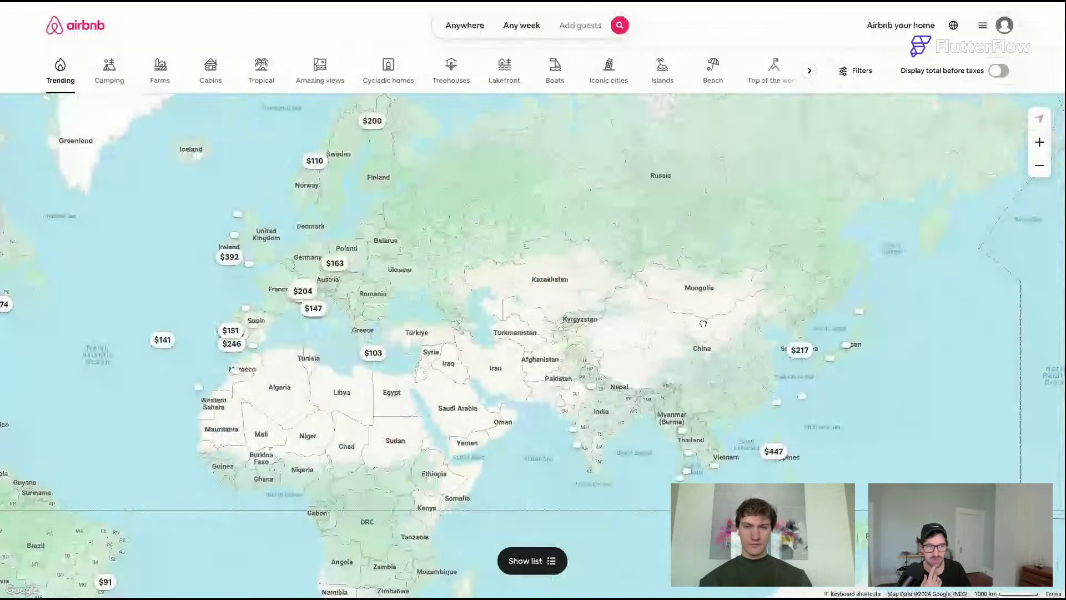
{"action": "left_click_drag", "start_coordinate": [110, 390], "coordinate": [402, 349]}
{"action": "left_click_drag", "start_coordinate": [165, 332], "coordinate": [448, 276]}
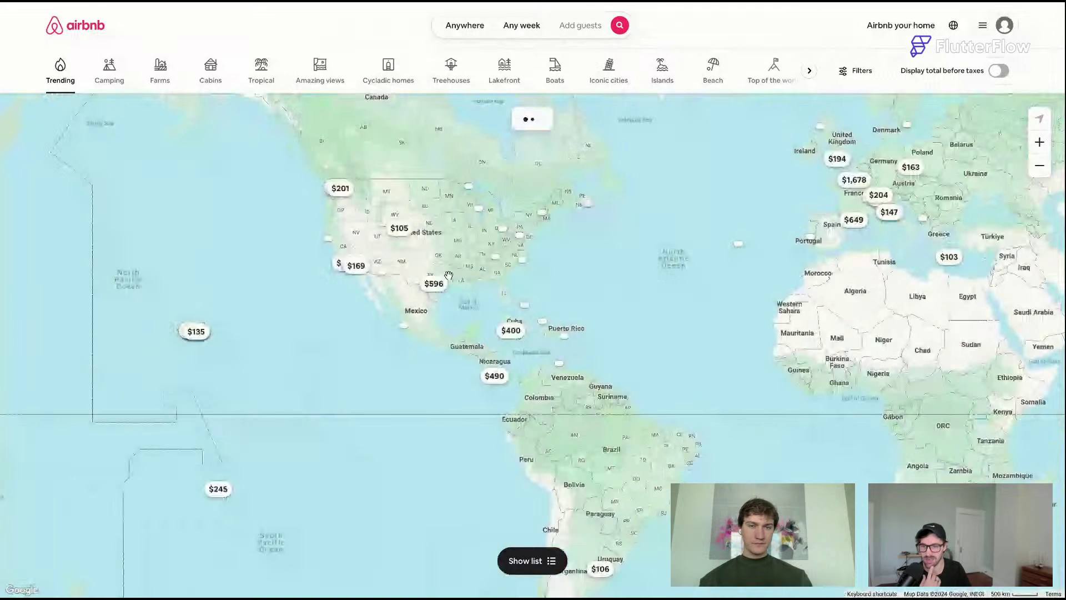
{"action": "scroll", "coordinate": [449, 276], "scroll_direction": "up", "scroll_amount": 2}
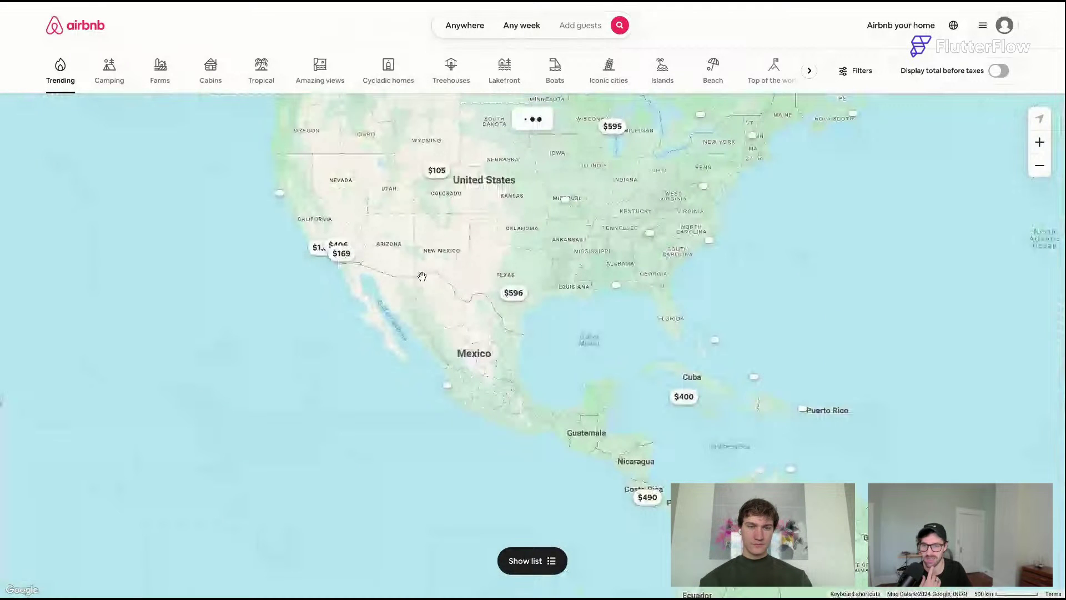
{"action": "scroll", "coordinate": [563, 270], "scroll_direction": "up", "scroll_amount": 3}
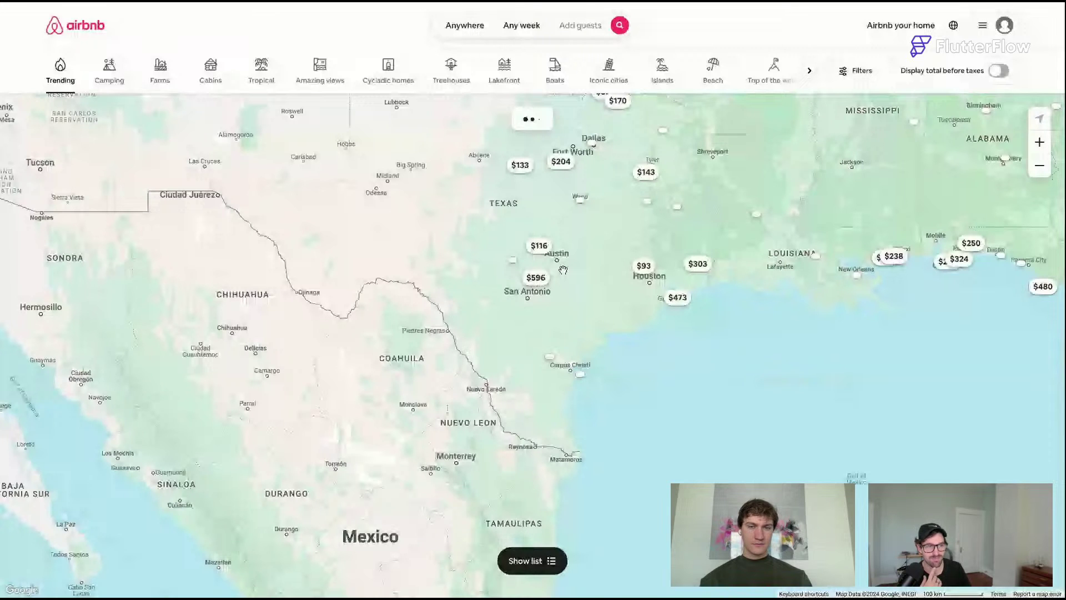
- Examine the Airbnb map around Texas and open the listing marker priced $116 near Austin
{"action": "left_click_drag", "start_coordinate": [563, 271], "coordinate": [492, 367]}
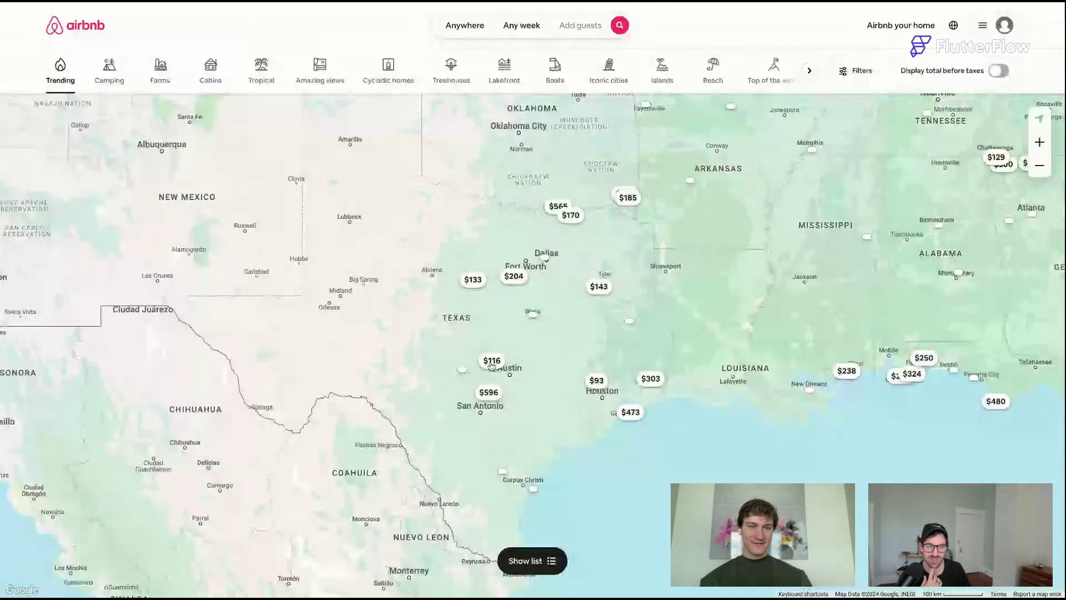
{"action": "left_click", "coordinate": [492, 362]}
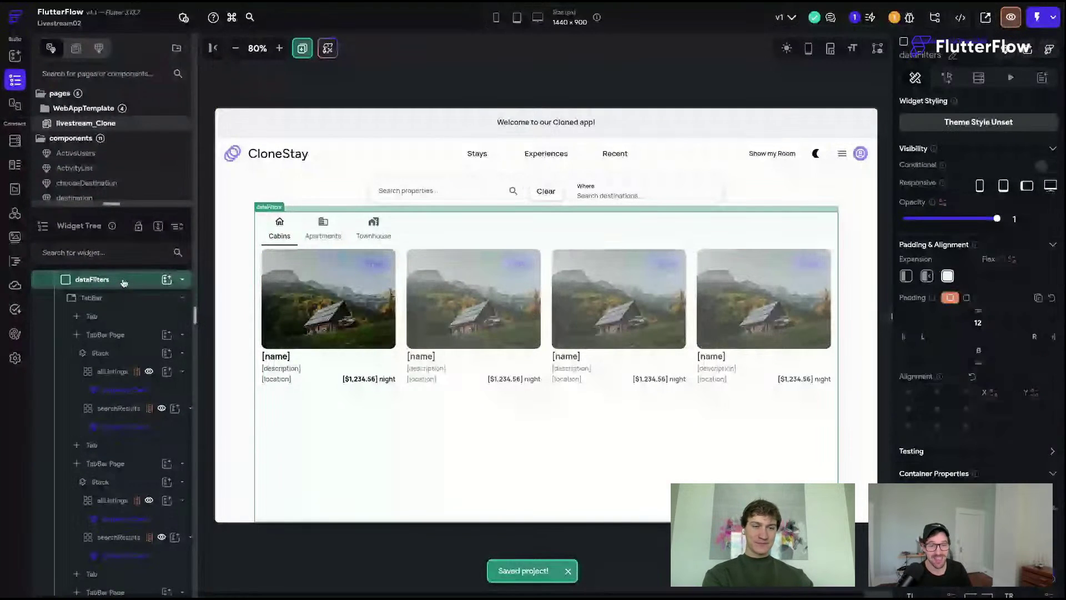
- Wrap the dataFilters container on the livestream_Clone page in a Stack
{"action": "scroll", "coordinate": [952, 311], "scroll_direction": "down", "scroll_amount": 5}
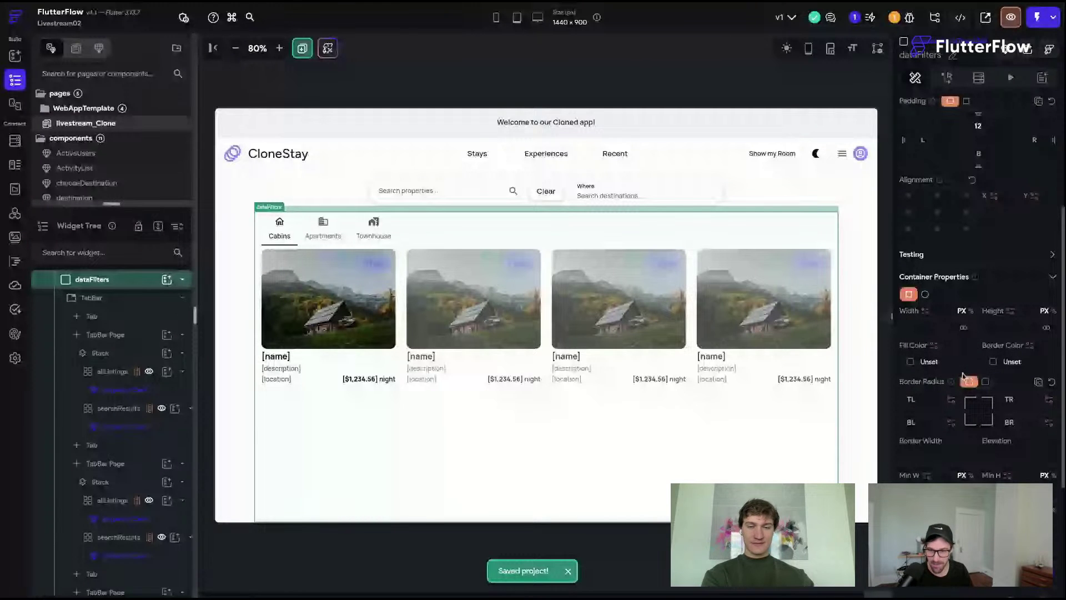
{"action": "scroll", "coordinate": [963, 377], "scroll_direction": "down", "scroll_amount": 2}
{"action": "scroll", "coordinate": [191, 448], "scroll_direction": "up", "scroll_amount": 5}
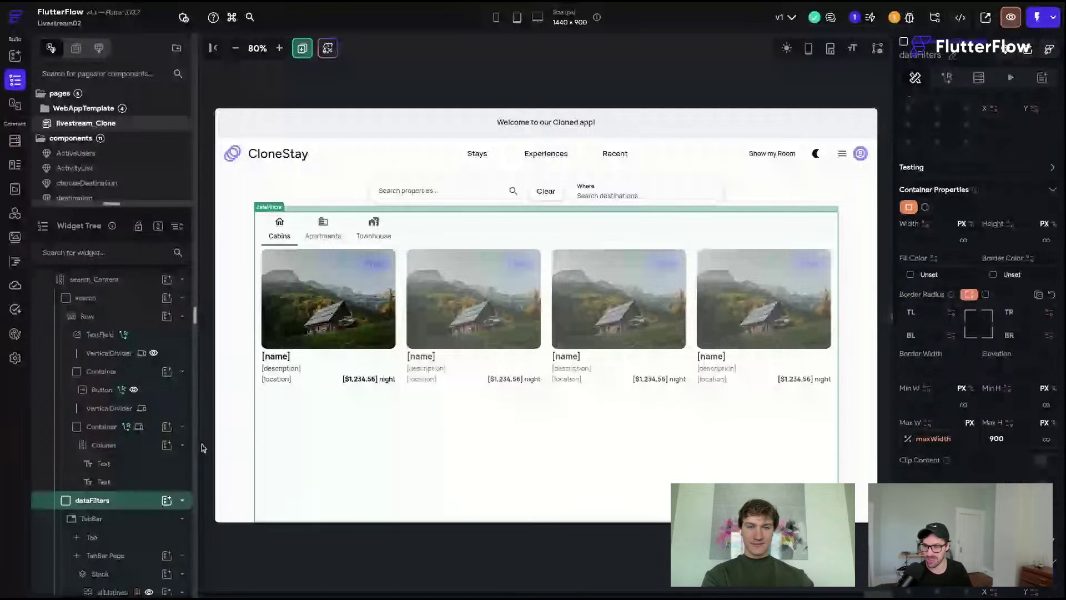
{"action": "scroll", "coordinate": [166, 447], "scroll_direction": "up", "scroll_amount": 3}
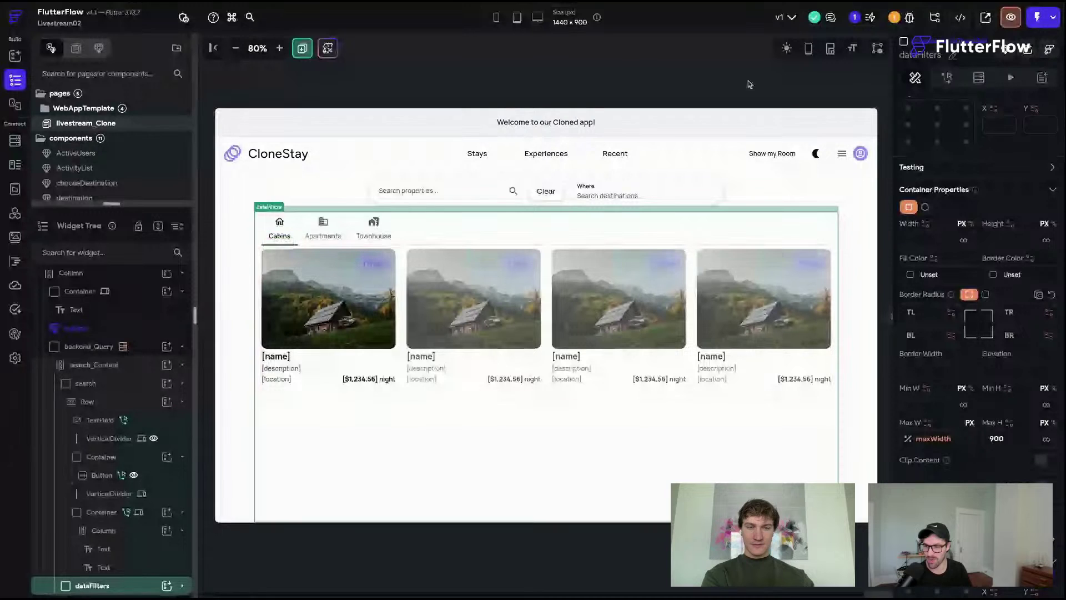
{"action": "left_click", "coordinate": [279, 48]}
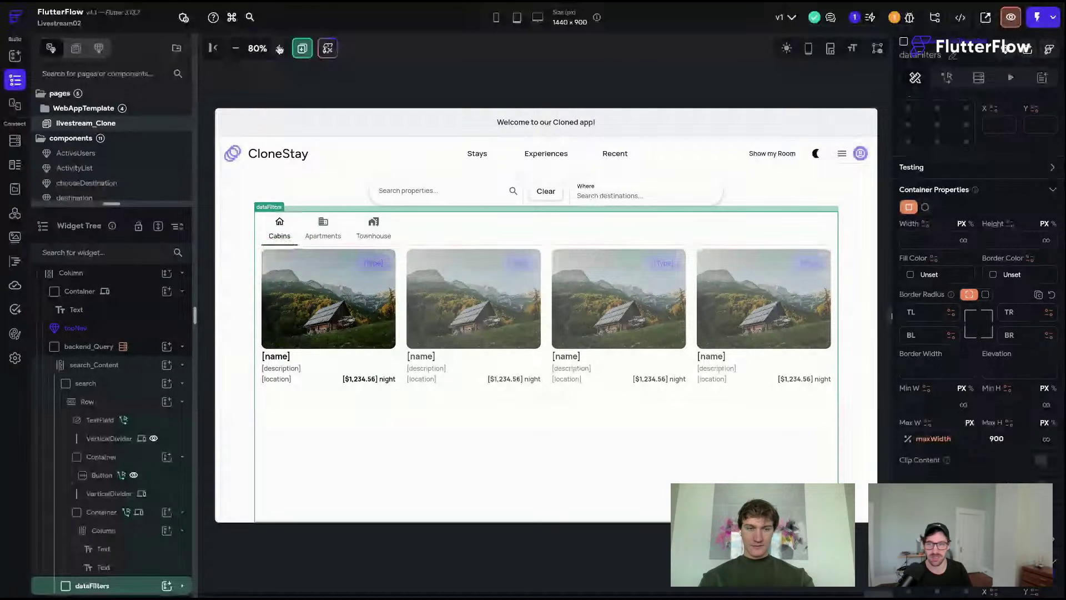
{"action": "left_click", "coordinate": [167, 585]}
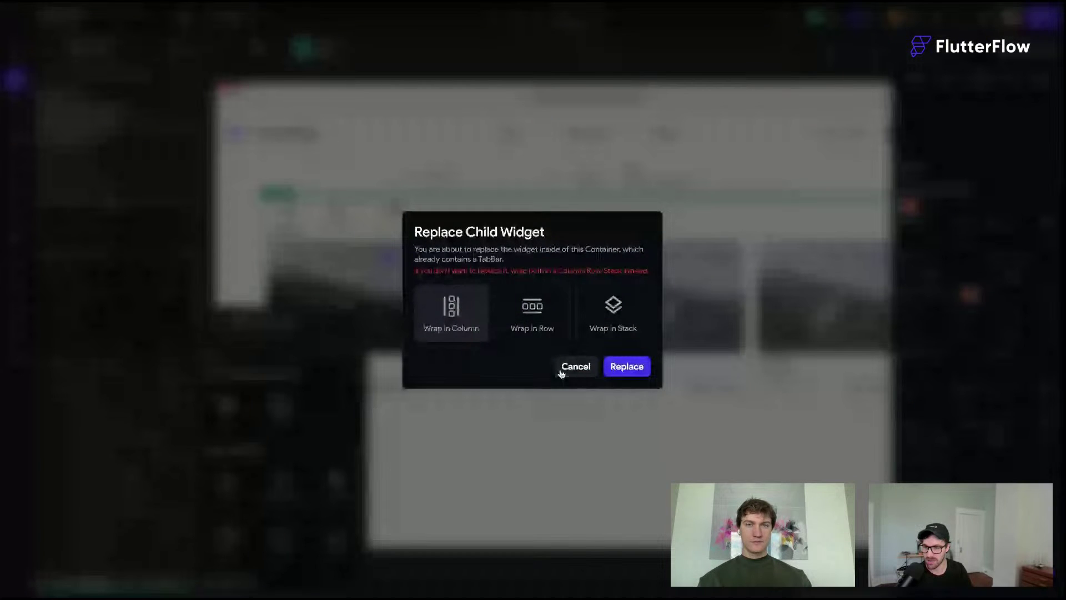
{"action": "left_click", "coordinate": [572, 366]}
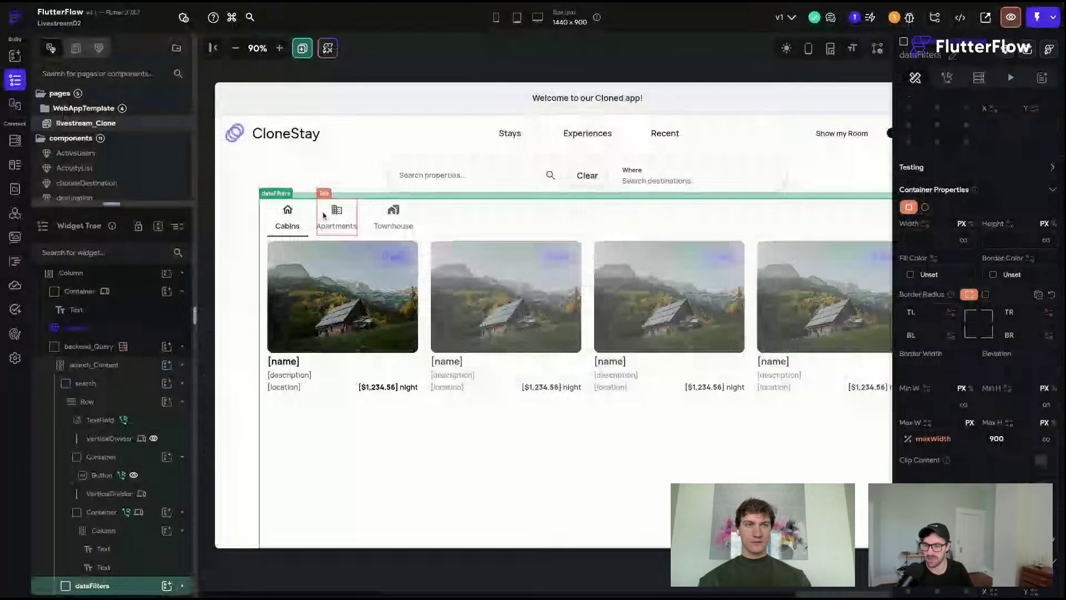
{"action": "right_click", "coordinate": [389, 222]}
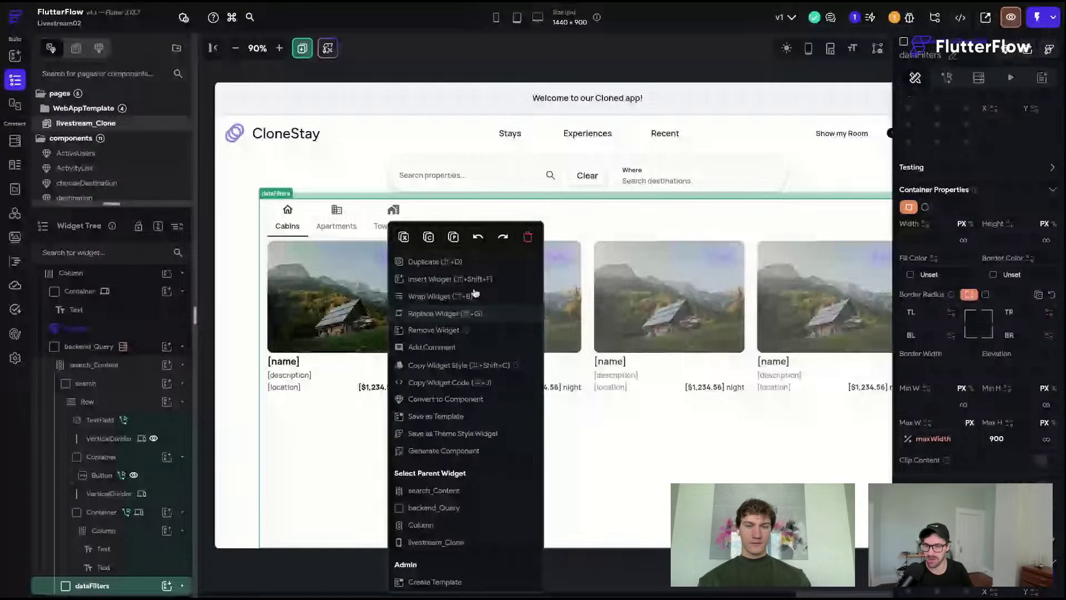
{"action": "left_click", "coordinate": [474, 294]}
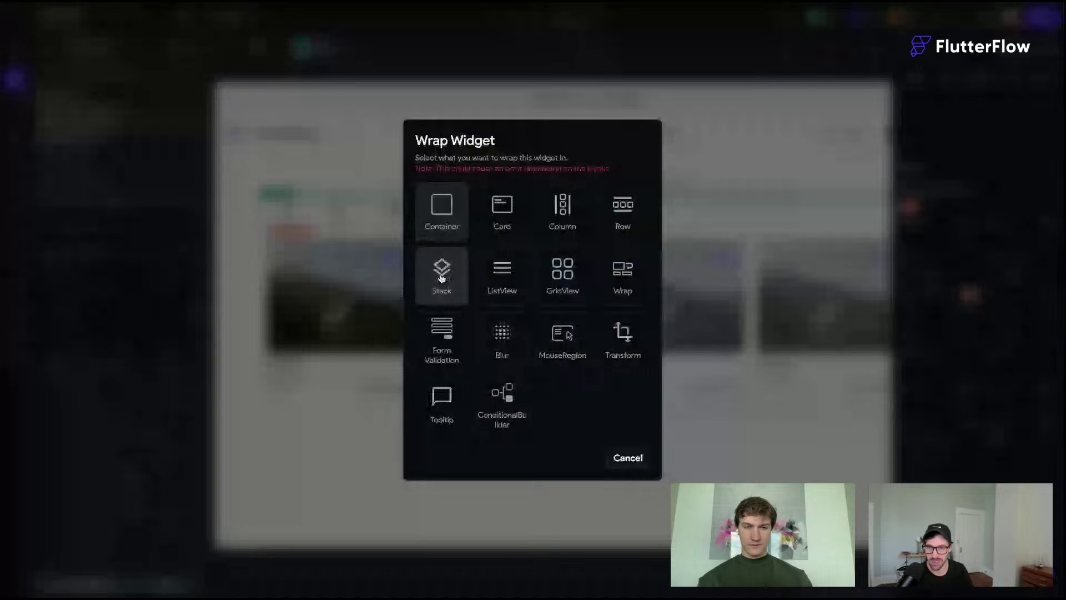
{"action": "left_click", "coordinate": [441, 278]}
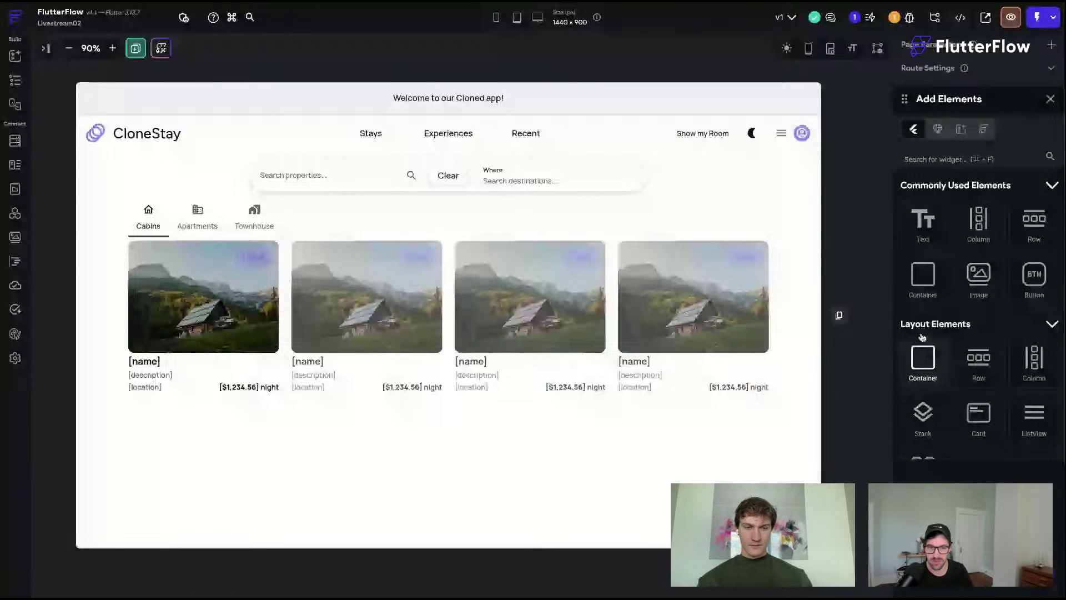
- Place a Container in the new stack over the listings, with a height of 44 px and the Primary Text fill color
{"action": "left_click_drag", "start_coordinate": [925, 292], "coordinate": [444, 392]}
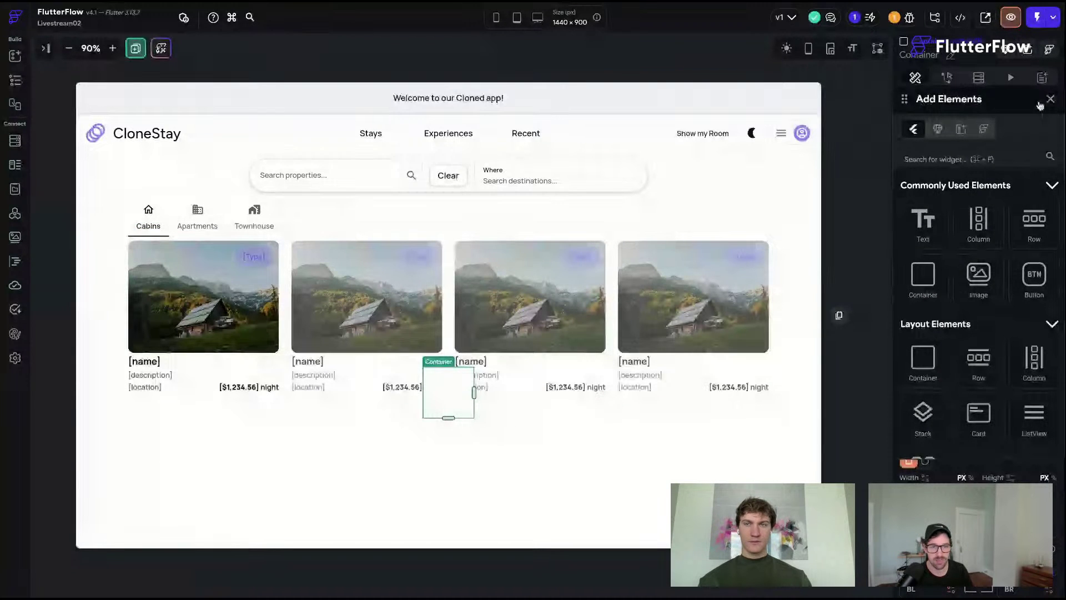
{"action": "left_click", "coordinate": [1050, 100]}
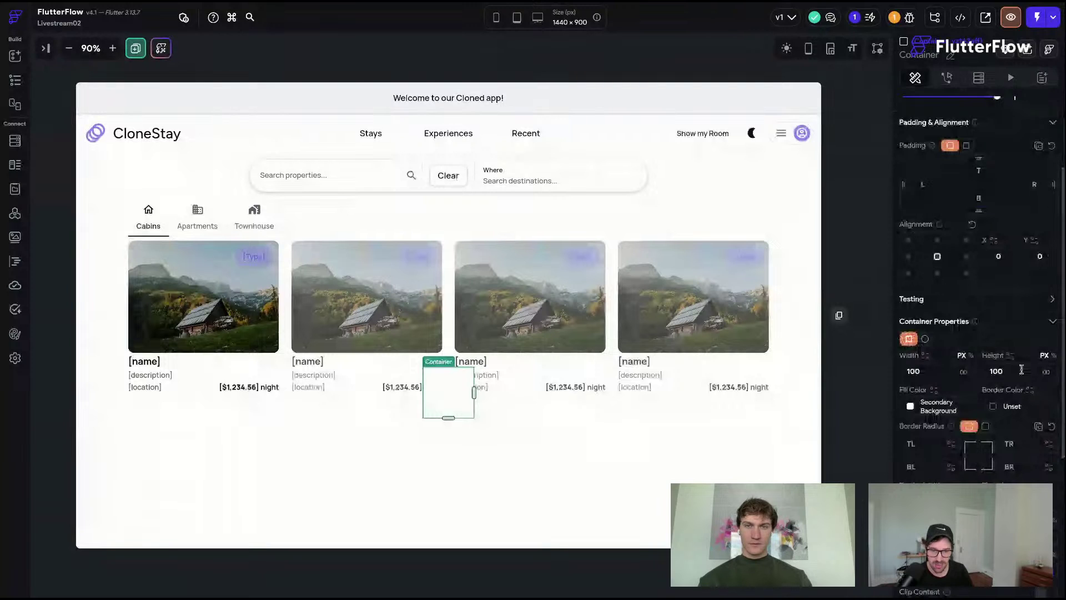
{"action": "double_click", "coordinate": [997, 371]}
{"action": "type", "text": "44"}
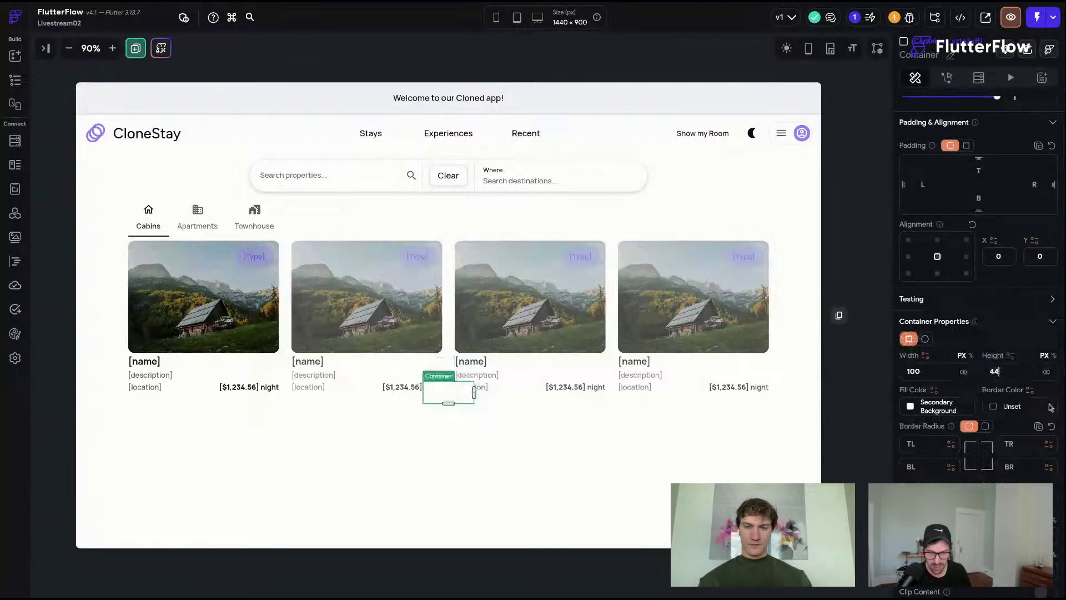
{"action": "left_click", "coordinate": [910, 405]}
{"action": "left_click", "coordinate": [754, 480]}
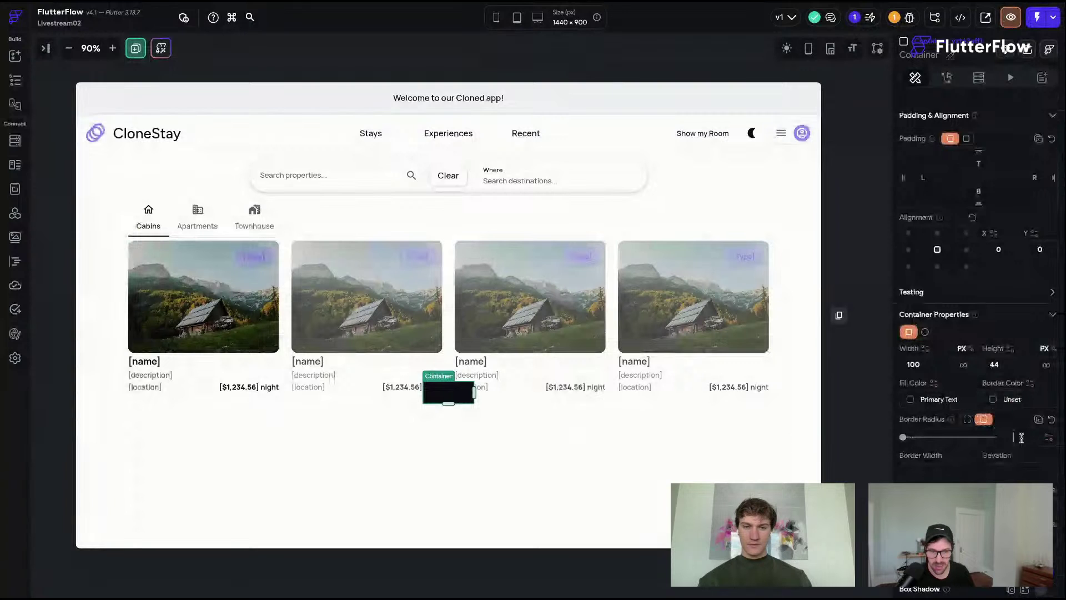
- Give the black container a border radius of 50 and the Medium Shadow box shadow preset
{"action": "left_click", "coordinate": [1017, 439]}
{"action": "type", "text": "50"}
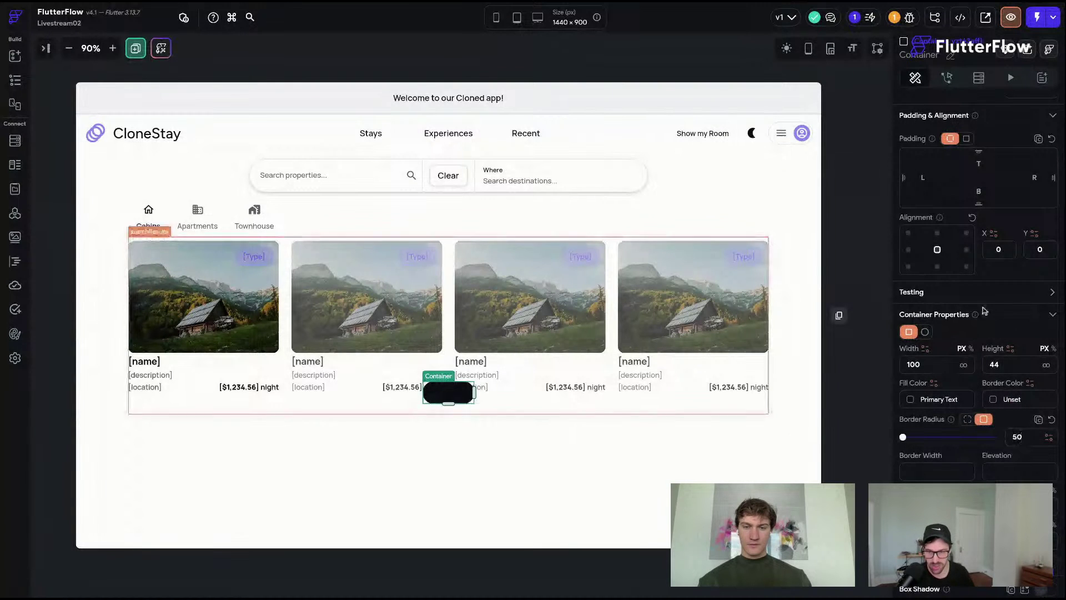
{"action": "scroll", "coordinate": [1021, 422], "scroll_direction": "down", "scroll_amount": 4}
{"action": "left_click", "coordinate": [1024, 379]}
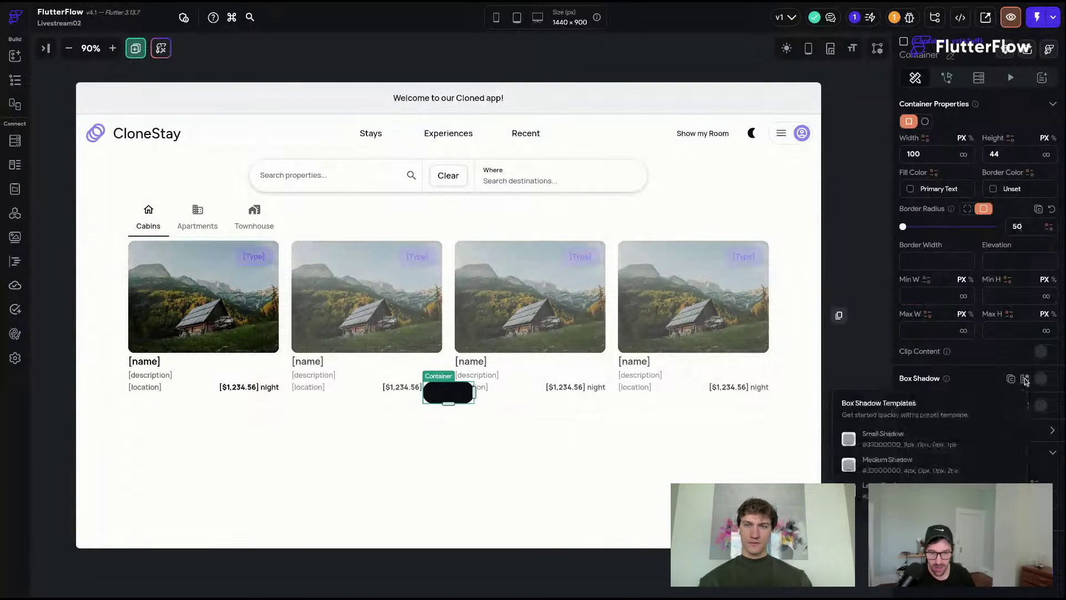
{"action": "left_click", "coordinate": [881, 471]}
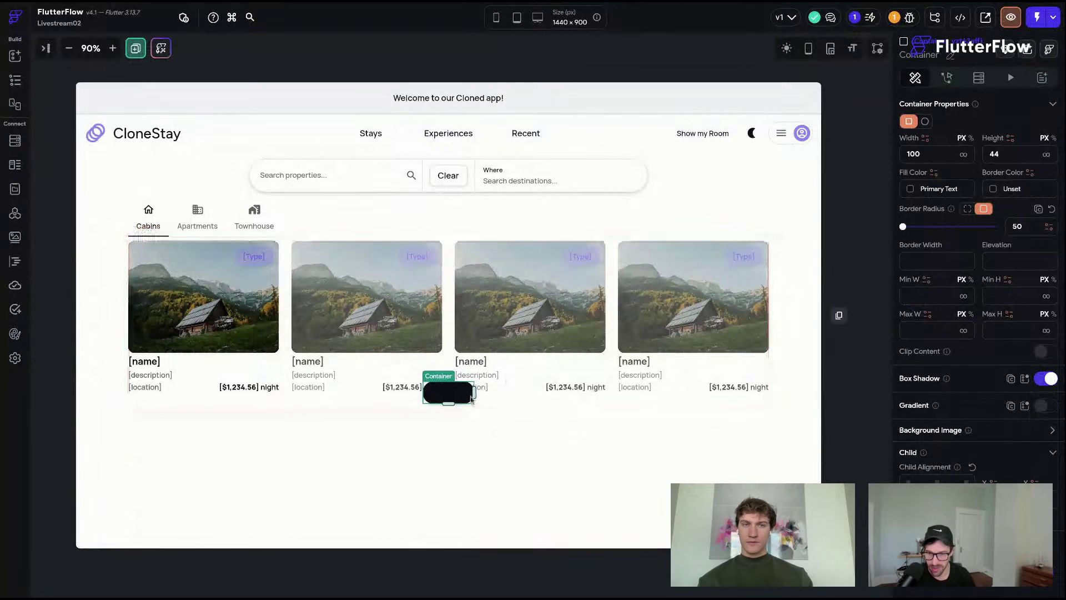
- Set the black container's bottom padding to 16 and align it to the bottom center of the stack
{"action": "scroll", "coordinate": [957, 192], "scroll_direction": "up", "scroll_amount": 6}
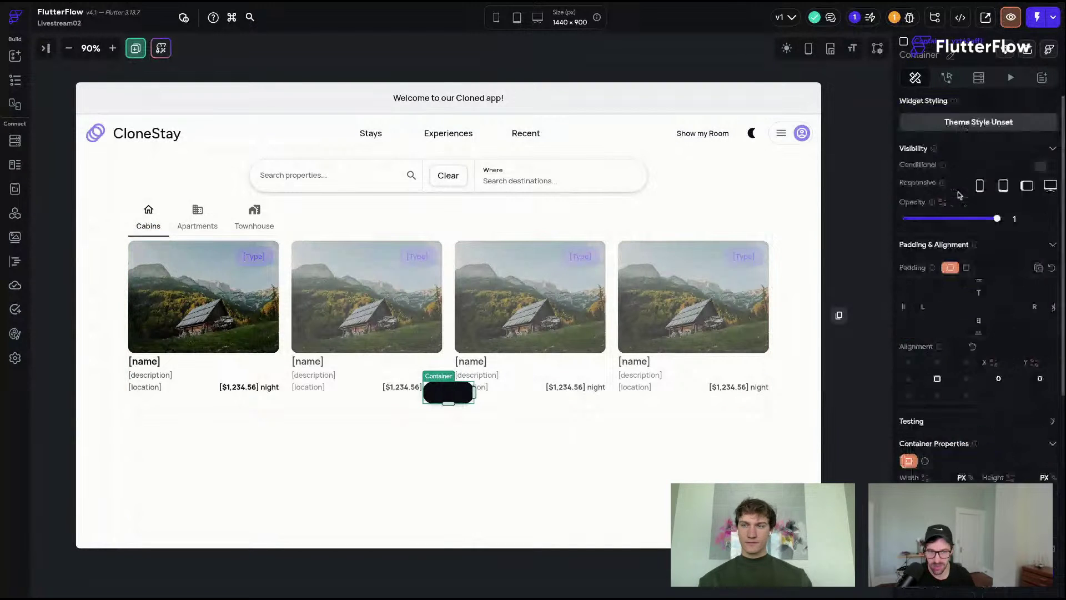
{"action": "left_click", "coordinate": [980, 322]}
{"action": "type", "text": "16"}
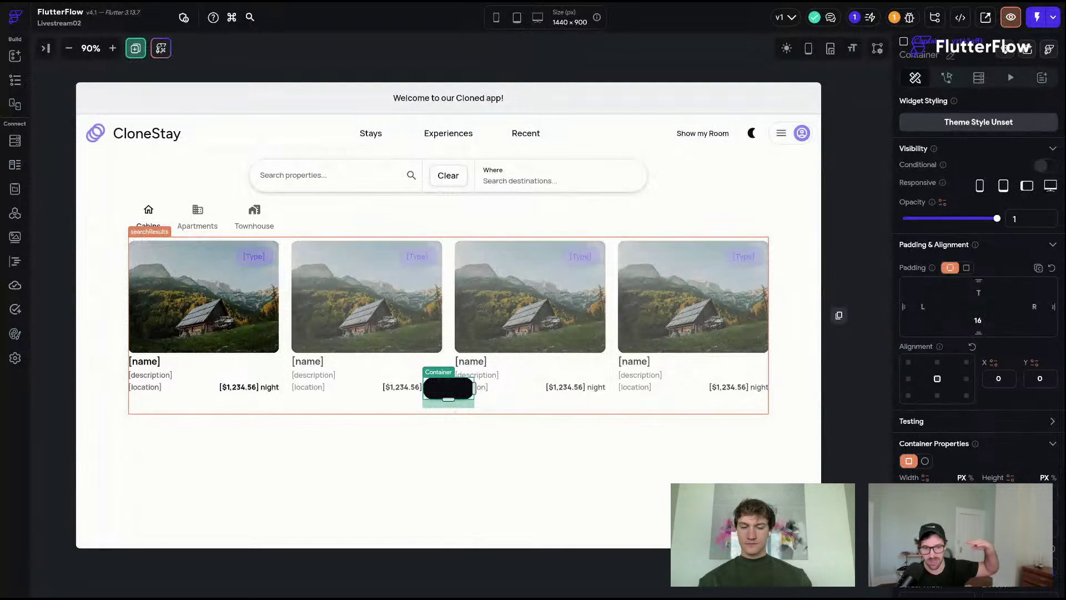
{"action": "left_click", "coordinate": [937, 396]}
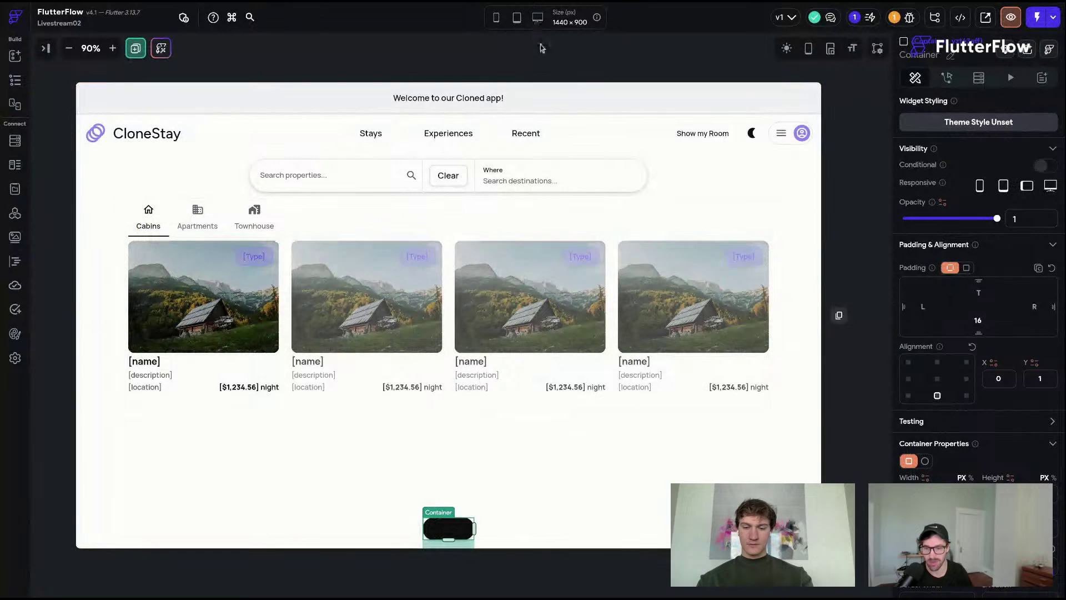
{"action": "key", "text": "Escape"}
- Set the black container's width to 150 px and save the project
{"action": "left_click", "coordinate": [454, 527]}
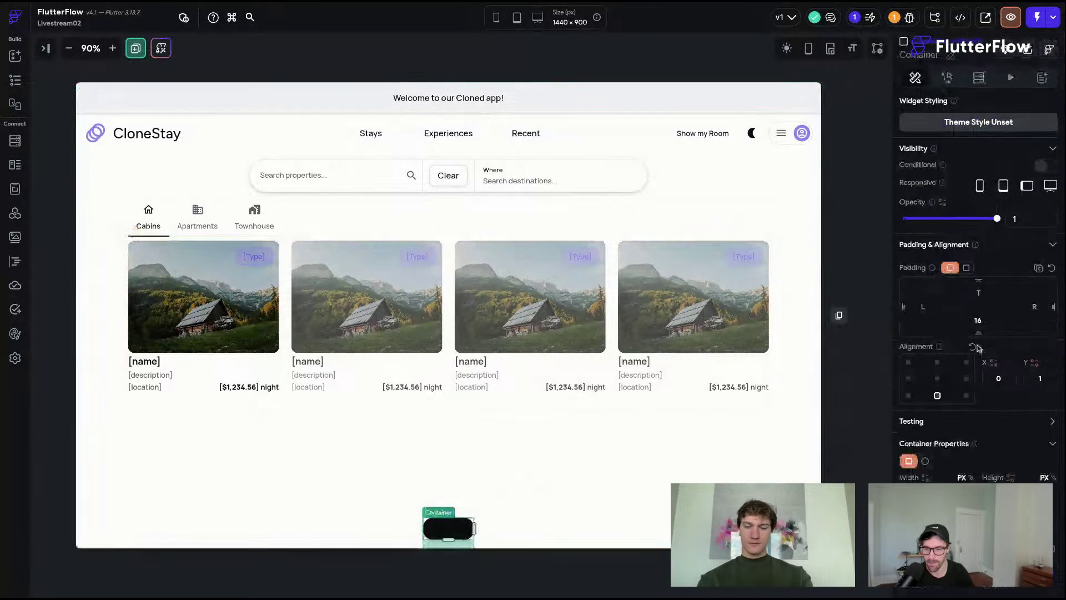
{"action": "scroll", "coordinate": [977, 250], "scroll_direction": "down", "scroll_amount": 3}
{"action": "left_click", "coordinate": [935, 326]}
{"action": "key", "text": "BackSpace"}
{"action": "key", "text": "BackSpace"}
{"action": "type", "text": "50"}
{"action": "key", "text": "Return"}
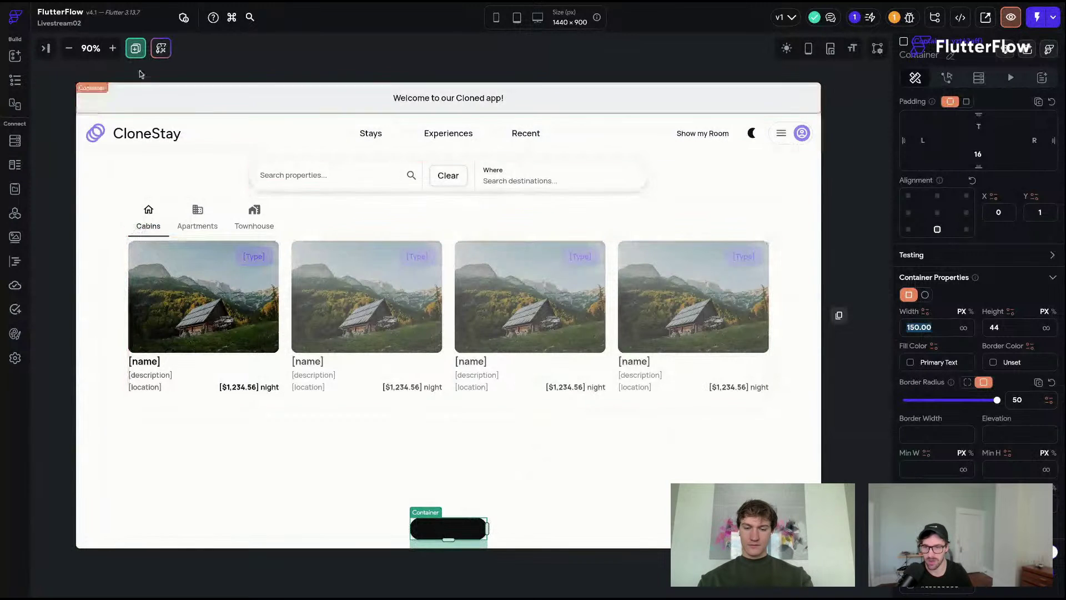
{"action": "key", "text": "ctrl+s"}
- Add a Row inside the black pill container and place a Text and an Icon widget in it
{"action": "key", "text": "ctrl+equal"}
{"action": "key", "text": "ctrl+equal"}
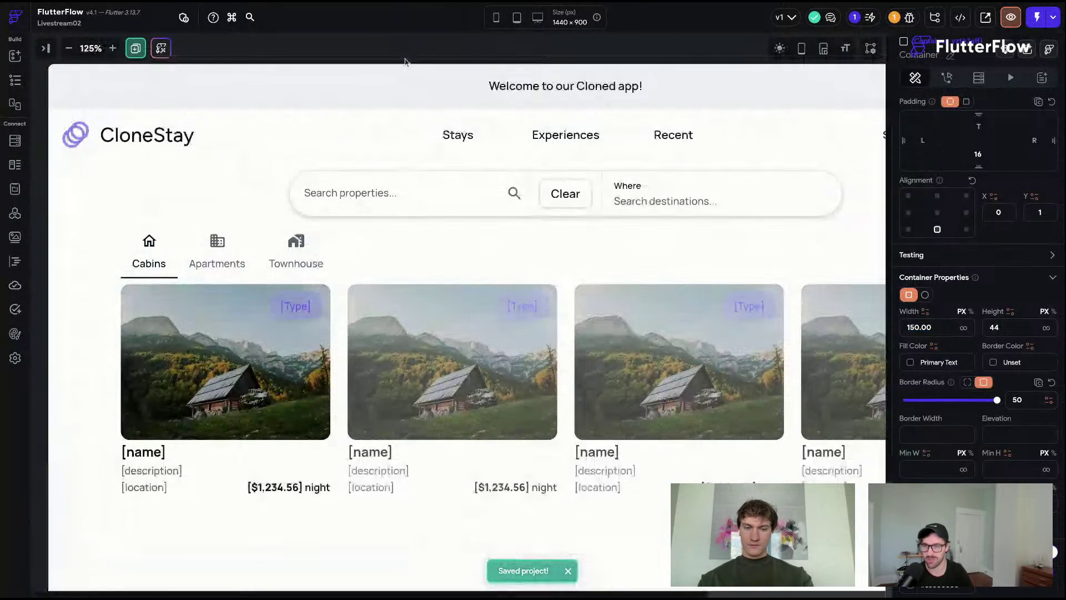
{"action": "left_click", "coordinate": [41, 291]}
{"action": "scroll", "coordinate": [41, 291], "scroll_direction": "down", "scroll_amount": 1}
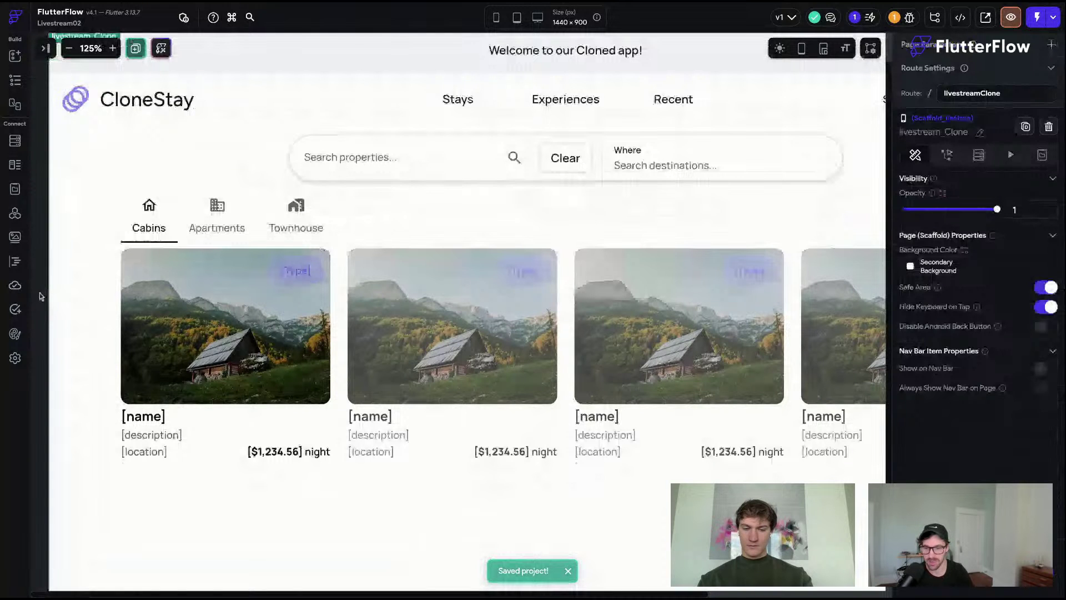
{"action": "key", "text": "a"}
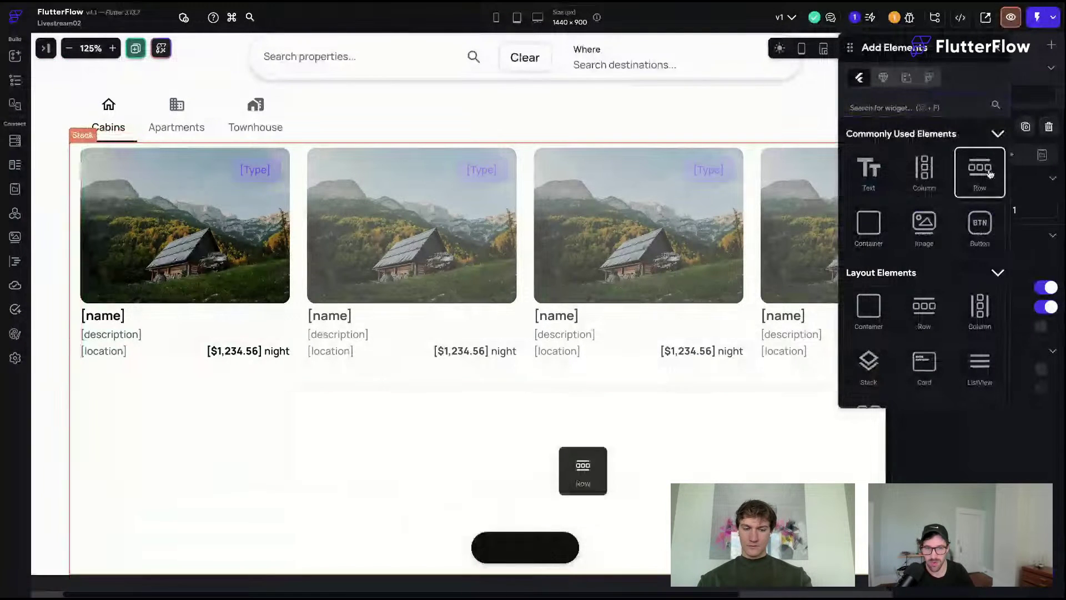
{"action": "left_click_drag", "start_coordinate": [988, 174], "coordinate": [522, 551]}
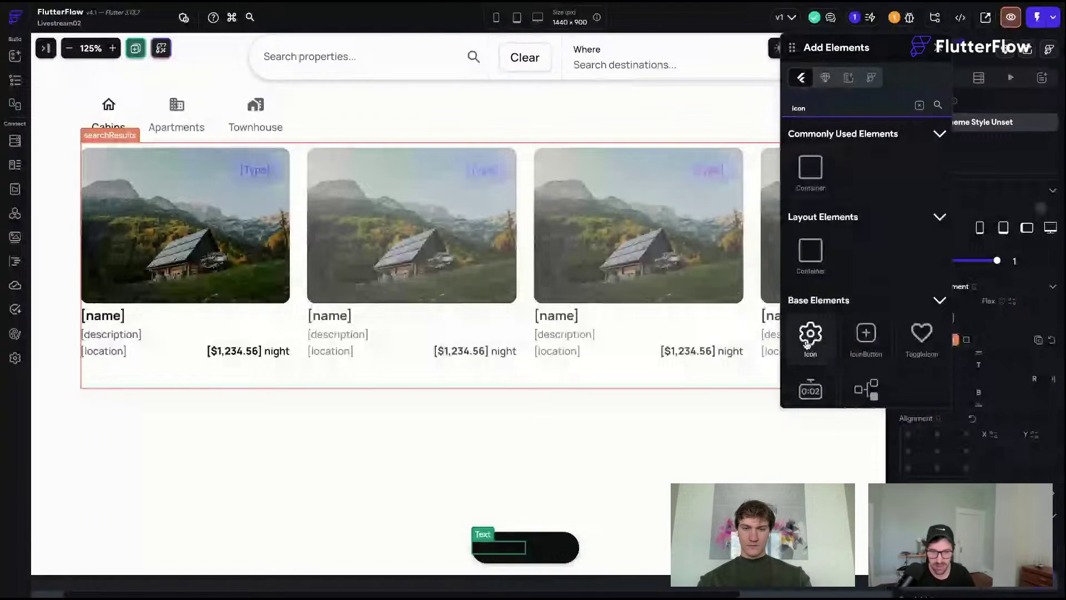
{"action": "left_click_drag", "start_coordinate": [807, 344], "coordinate": [542, 547]}
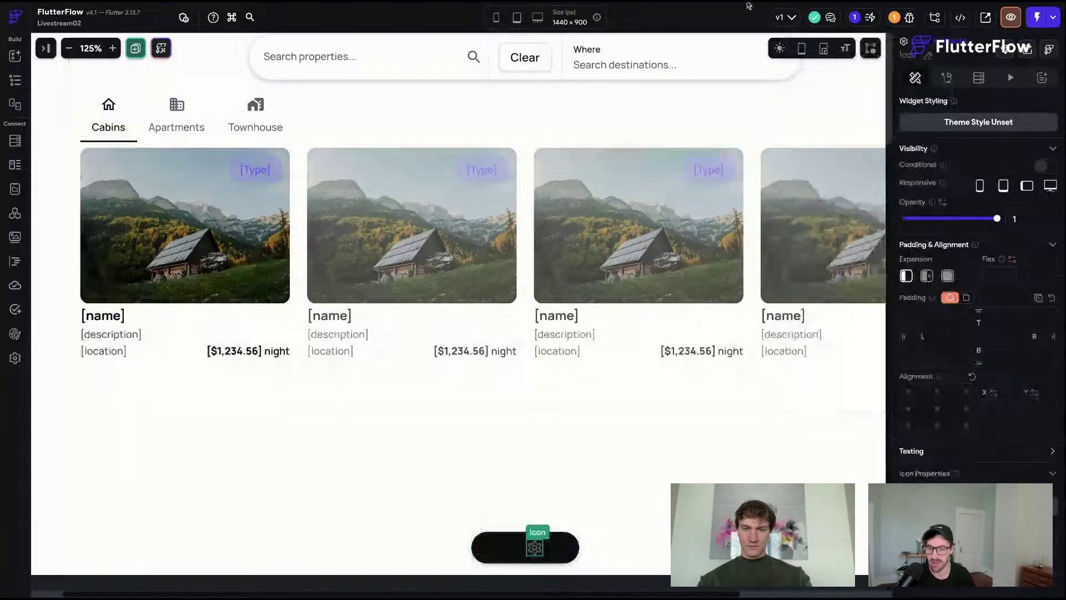
- Center the row's contents within the pill container and widen the gap between the text and the icon
{"action": "left_click", "coordinate": [500, 549]}
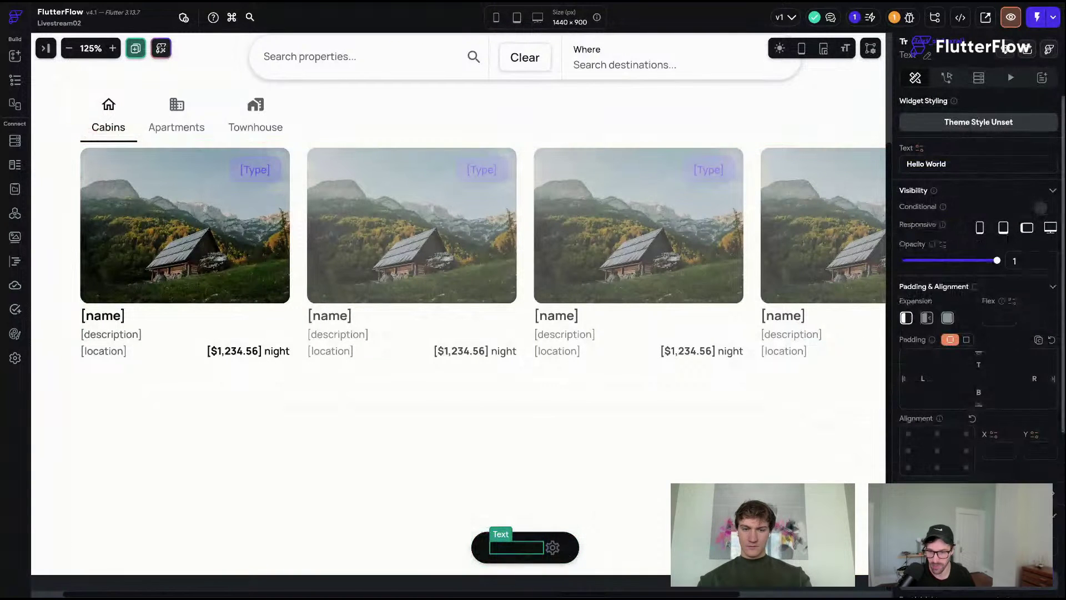
{"action": "left_click", "coordinate": [568, 551]}
{"action": "scroll", "coordinate": [930, 408], "scroll_direction": "down", "scroll_amount": 2}
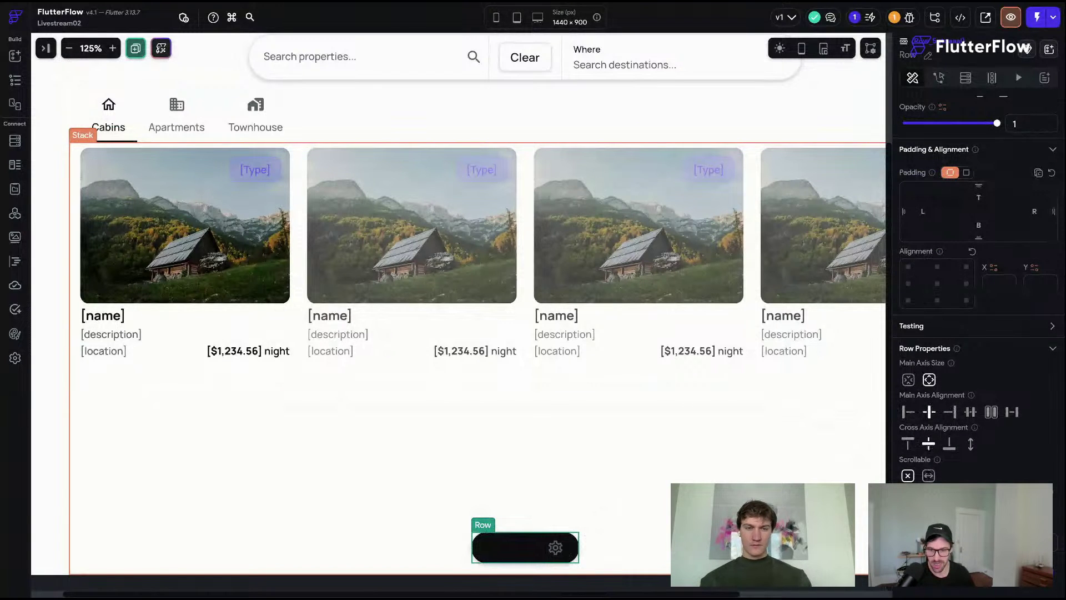
- Set the color of both the settings icon and the text in the pill to Secondary Background
{"action": "left_click", "coordinate": [552, 547]}
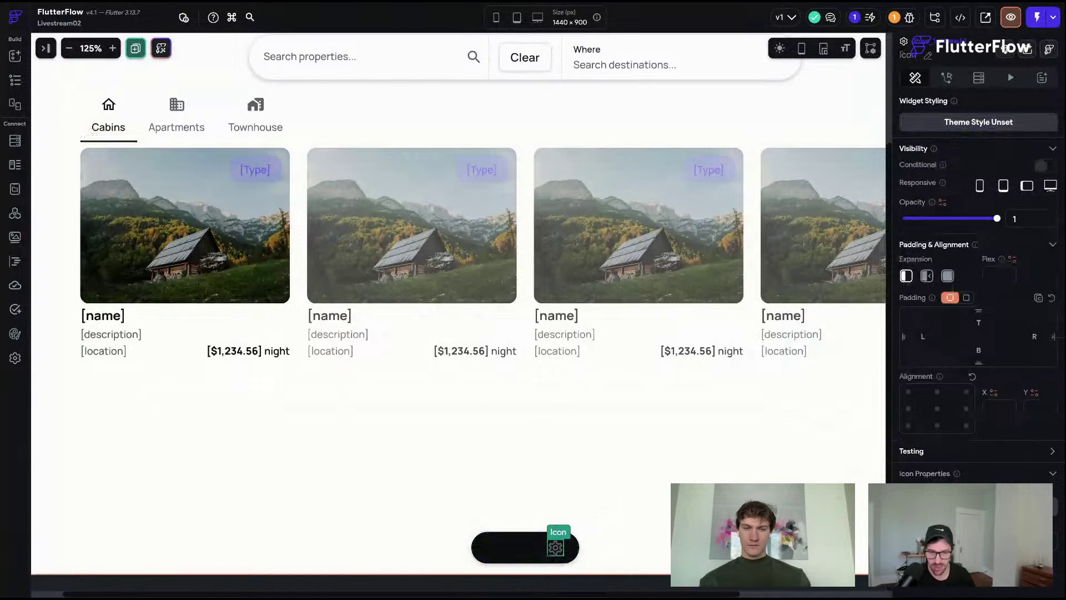
{"action": "left_click", "coordinate": [943, 506]}
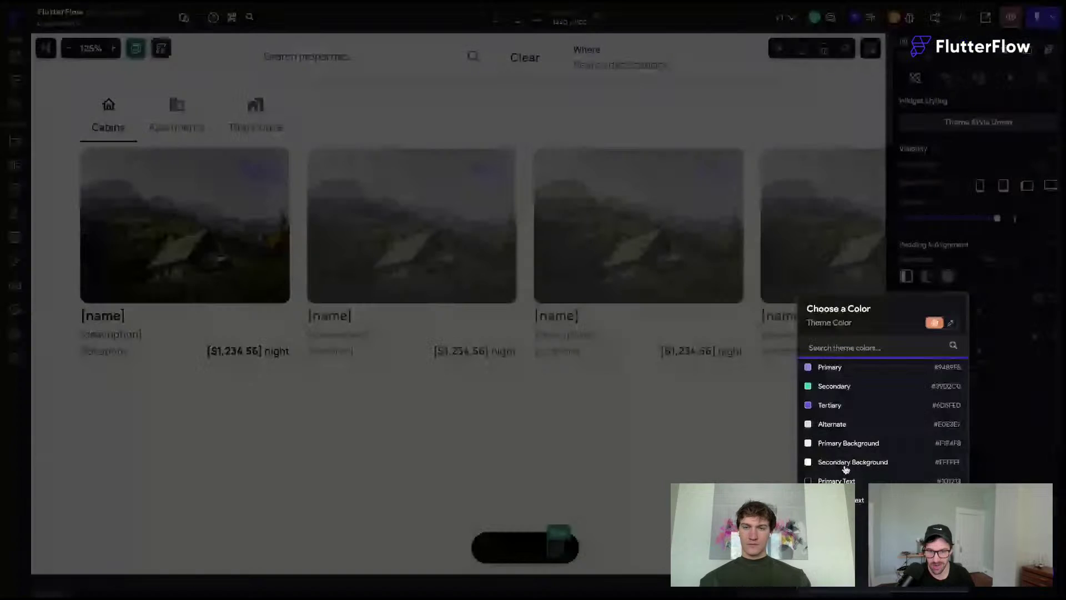
{"action": "left_click", "coordinate": [845, 466]}
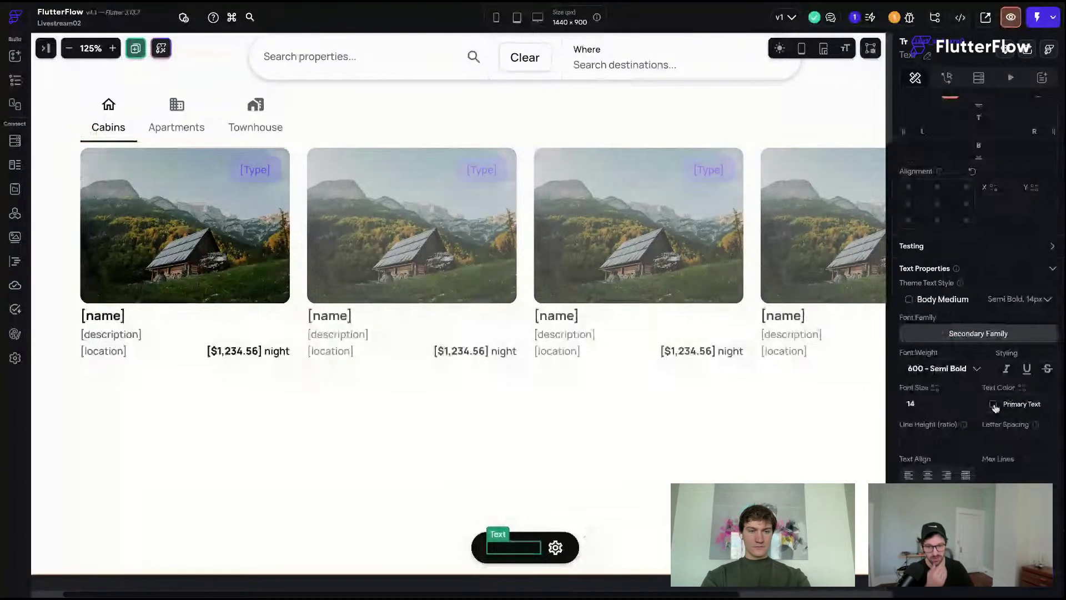
{"action": "left_click", "coordinate": [993, 404]}
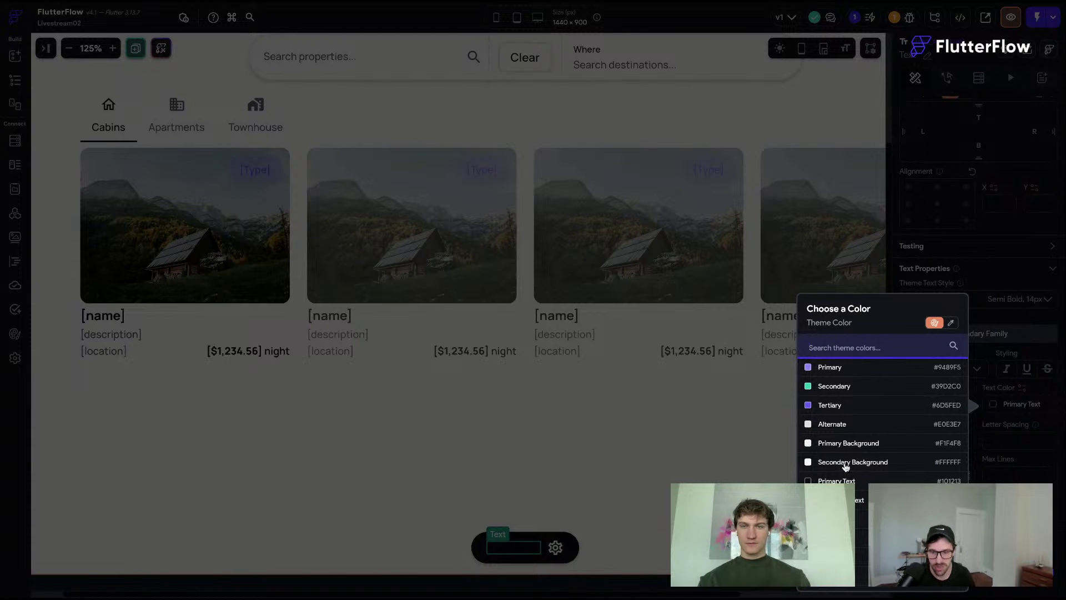
{"action": "left_click", "coordinate": [845, 466]}
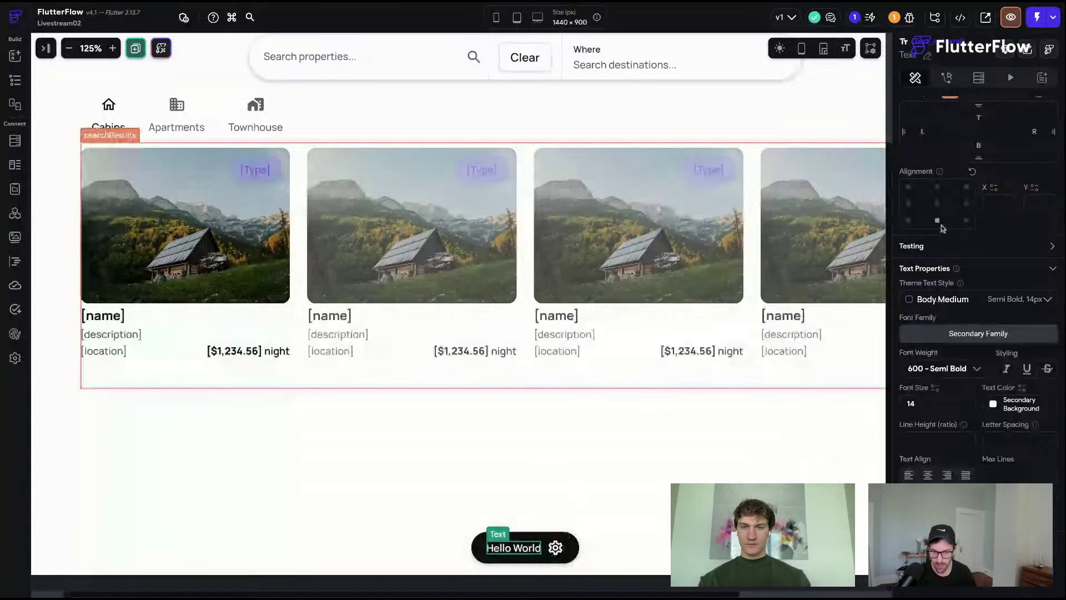
- Change the pill button's text to "Show Map"
{"action": "scroll", "coordinate": [947, 183], "scroll_direction": "up", "scroll_amount": 5}
{"action": "scroll", "coordinate": [948, 157], "scroll_direction": "up", "scroll_amount": 2}
{"action": "left_click", "coordinate": [943, 164]}
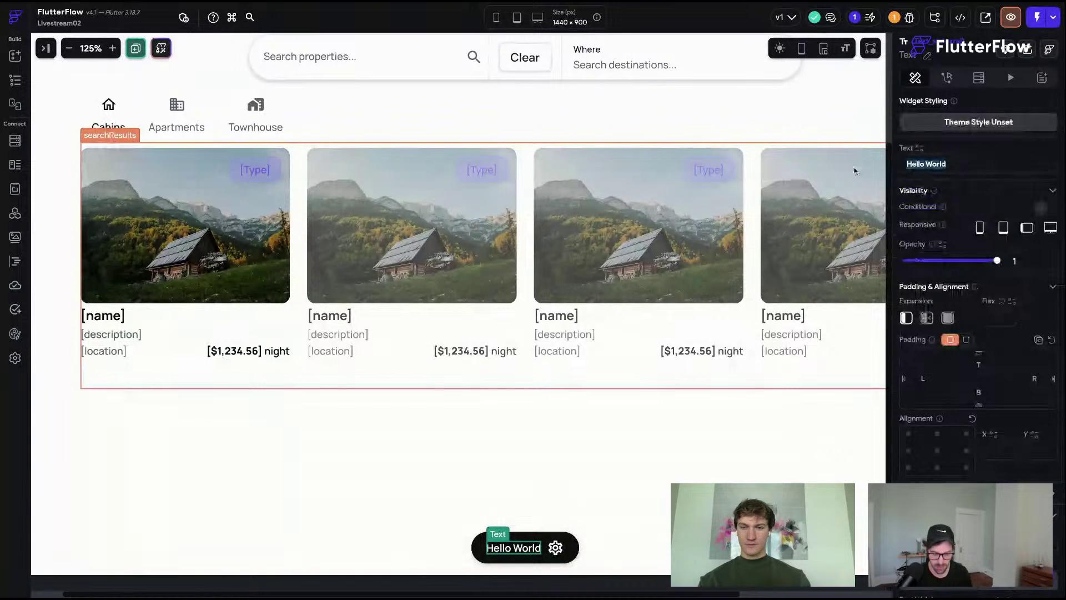
{"action": "key", "text": "ctrl+a"}
{"action": "type", "text": "Show Map"}
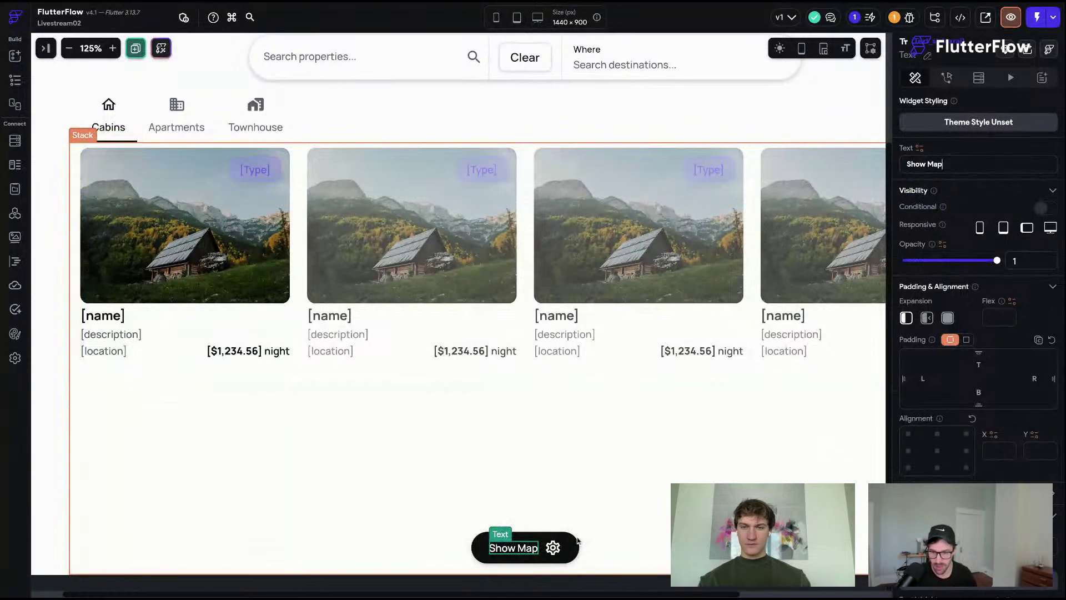
- Replace the settings icon in the pill button with a Material map icon
{"action": "left_click", "coordinate": [553, 548]}
{"action": "left_click", "coordinate": [921, 502]}
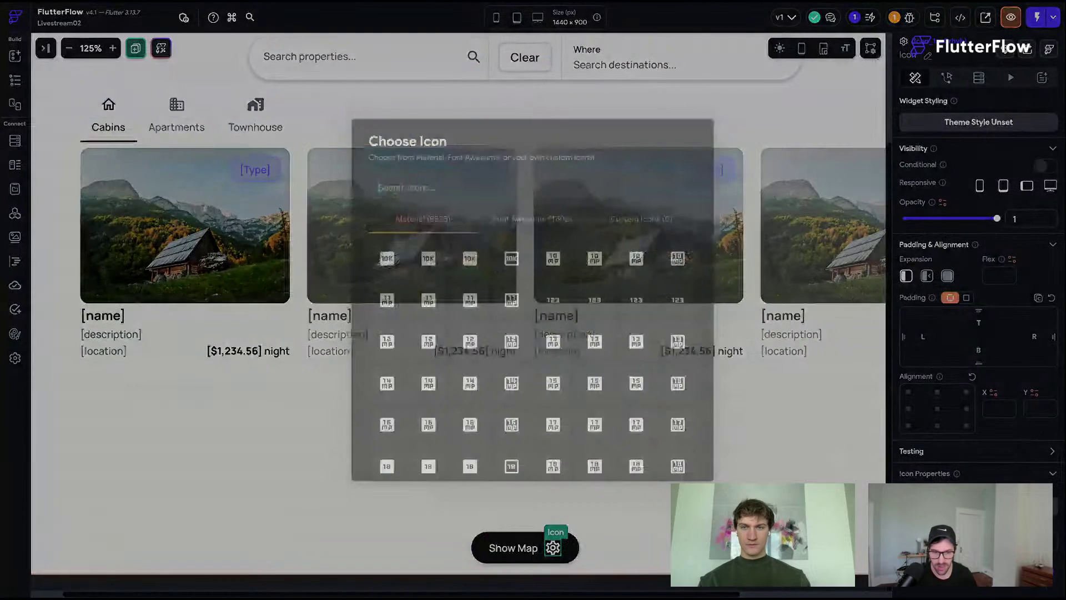
{"action": "type", "text": "map"}
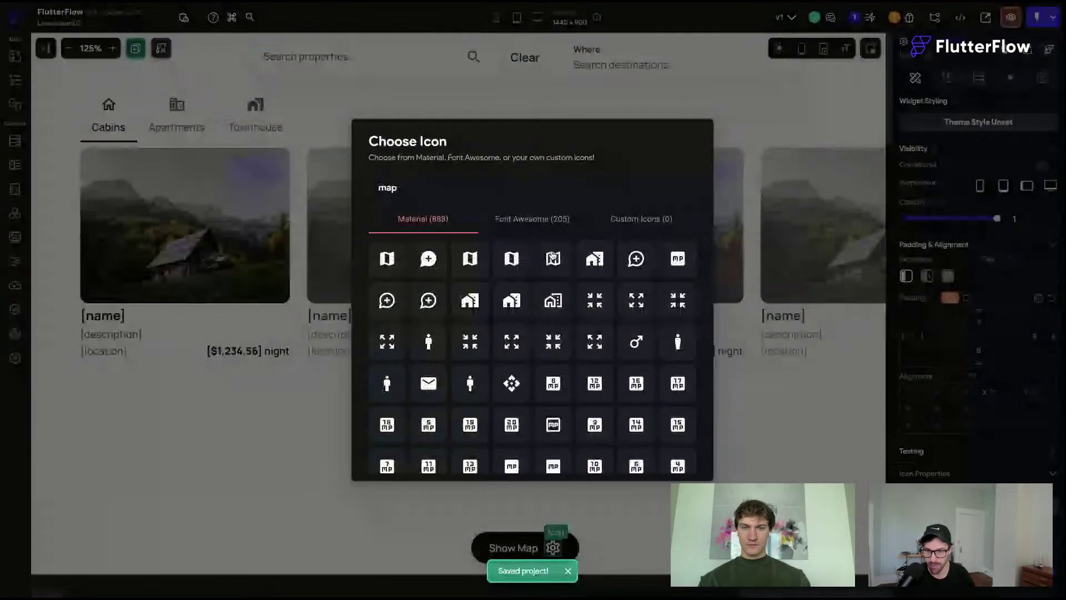
{"action": "left_click", "coordinate": [514, 260]}
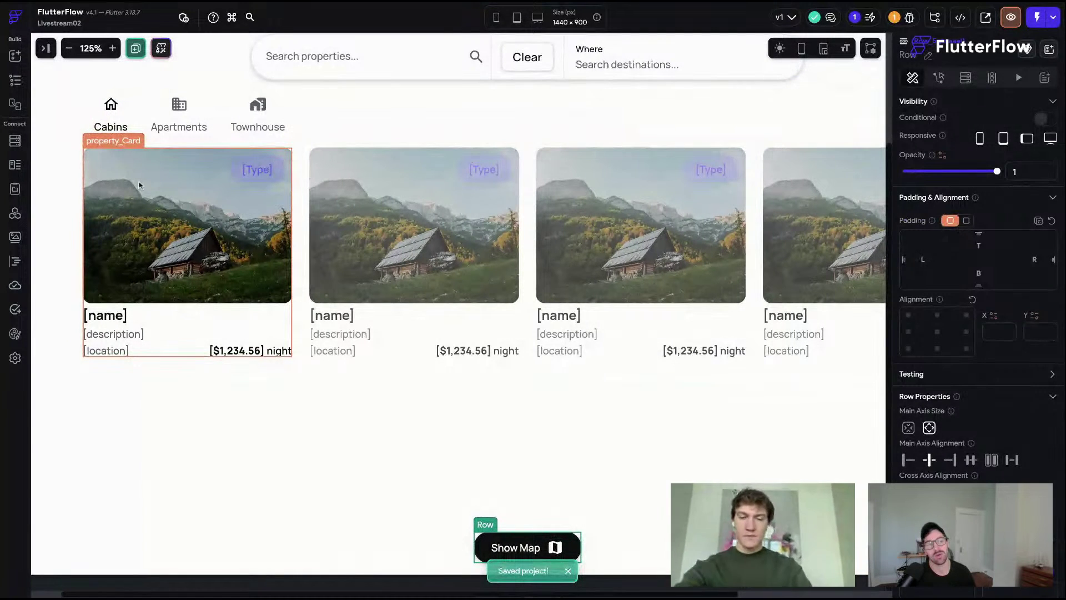
{"action": "scroll", "coordinate": [235, 178], "scroll_direction": "left", "scroll_amount": 2}
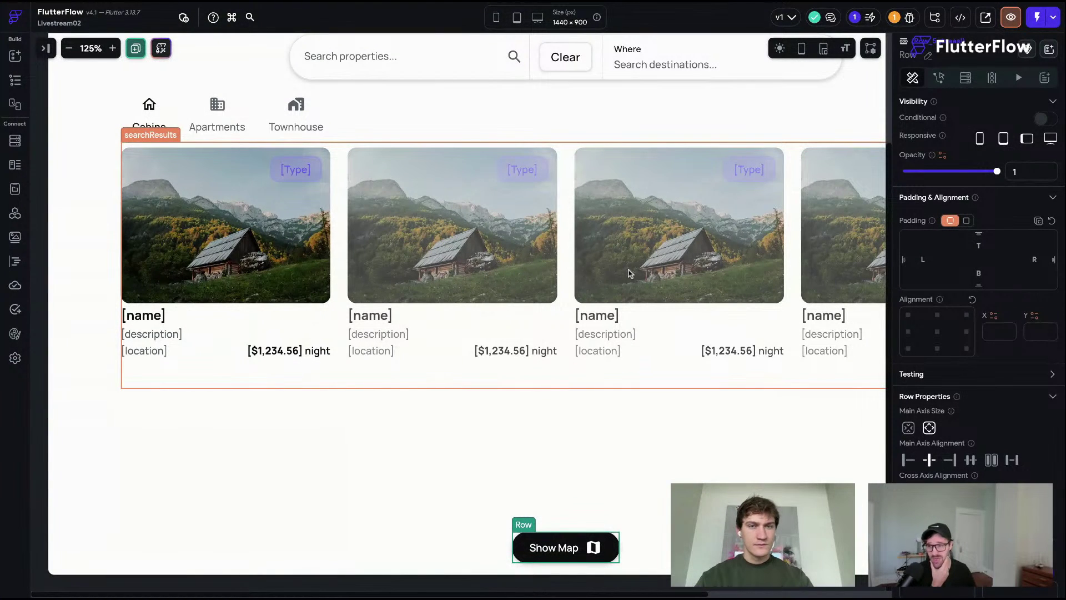
{"action": "left_click", "coordinate": [167, 130]}
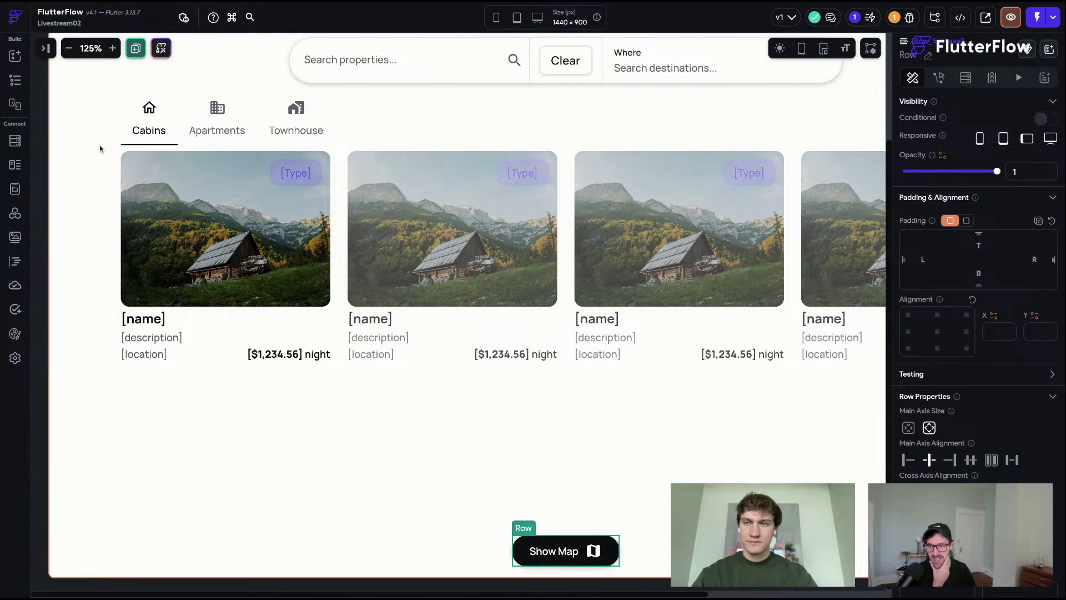
{"action": "left_click", "coordinate": [56, 206]}
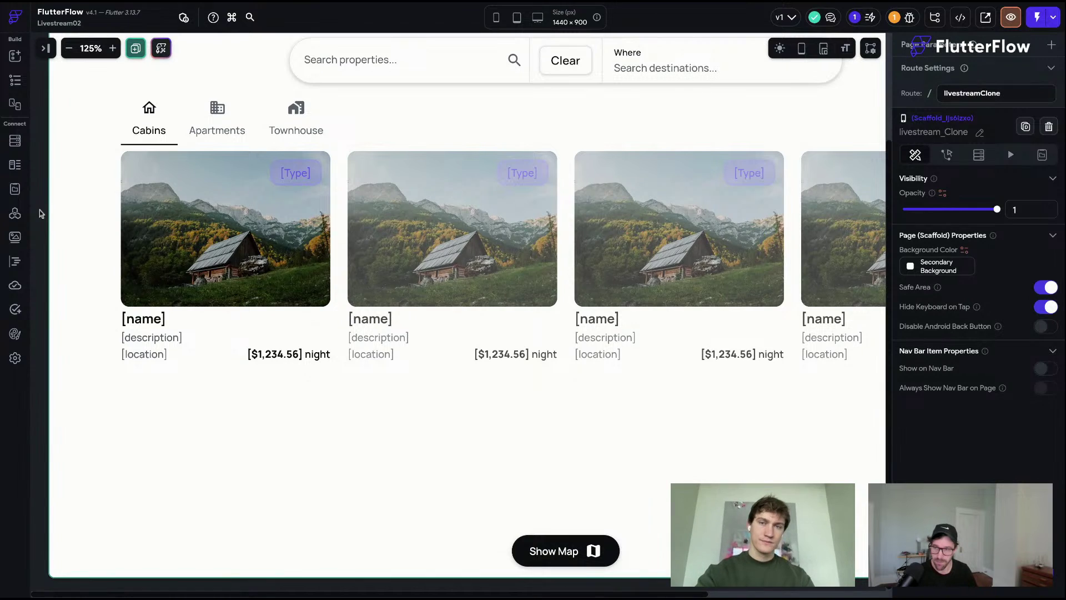
- Rename the dataFilters container inside the Stack to gridView
{"action": "left_click", "coordinate": [16, 84]}
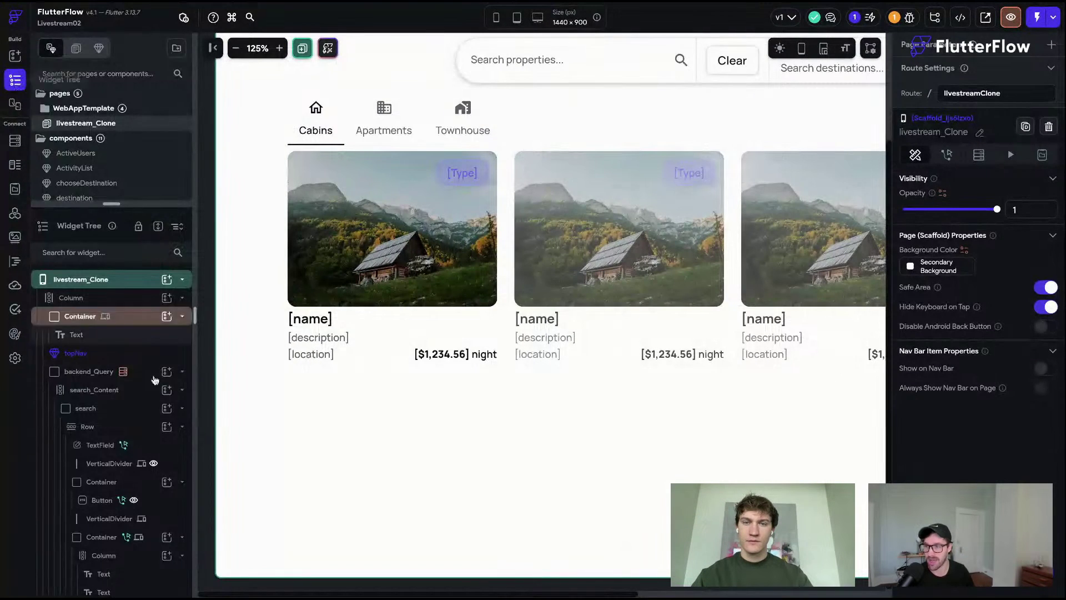
{"action": "scroll", "coordinate": [147, 383], "scroll_direction": "down", "scroll_amount": 1}
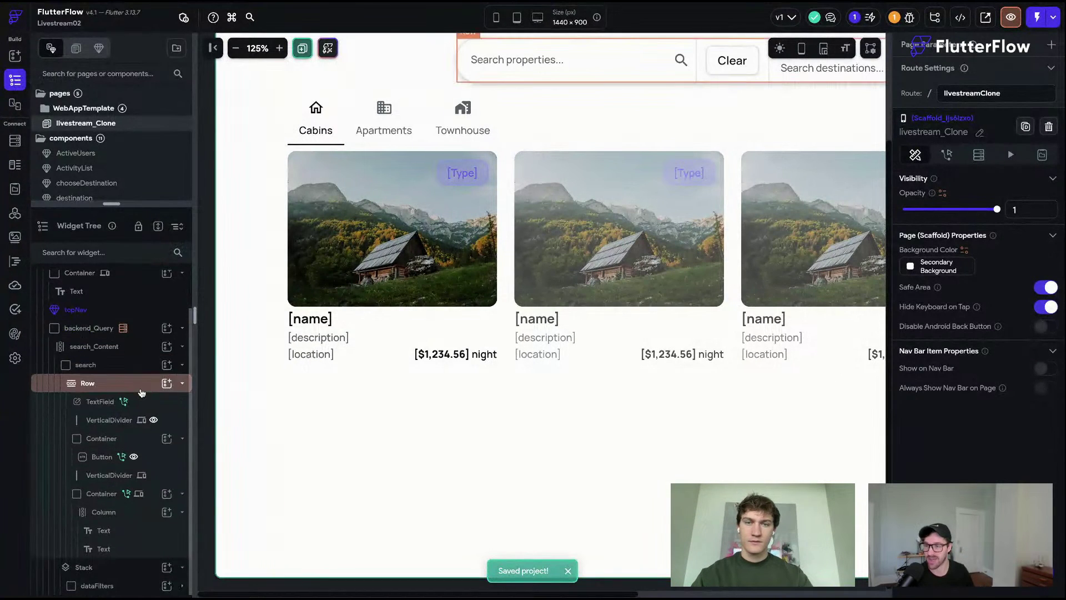
{"action": "left_click", "coordinate": [134, 587]}
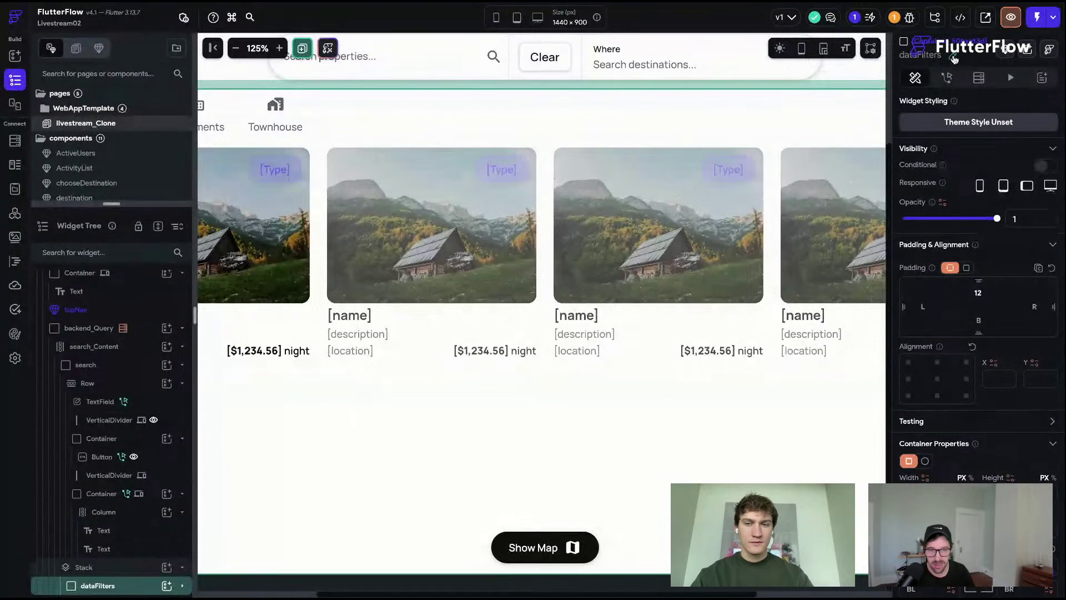
{"action": "double_click", "coordinate": [919, 53]}
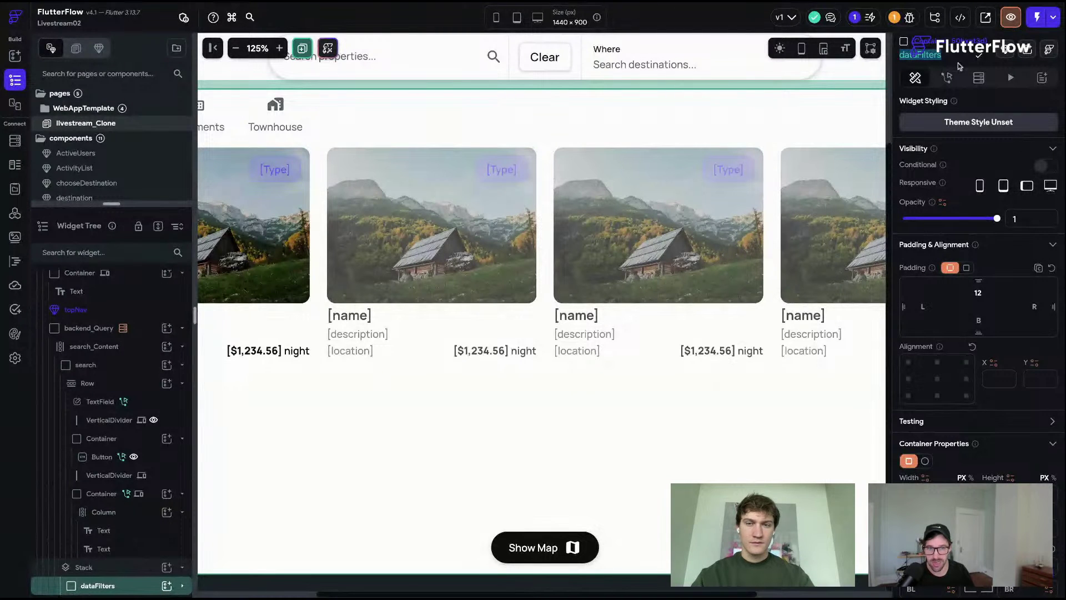
{"action": "type", "text": "gridVi"}
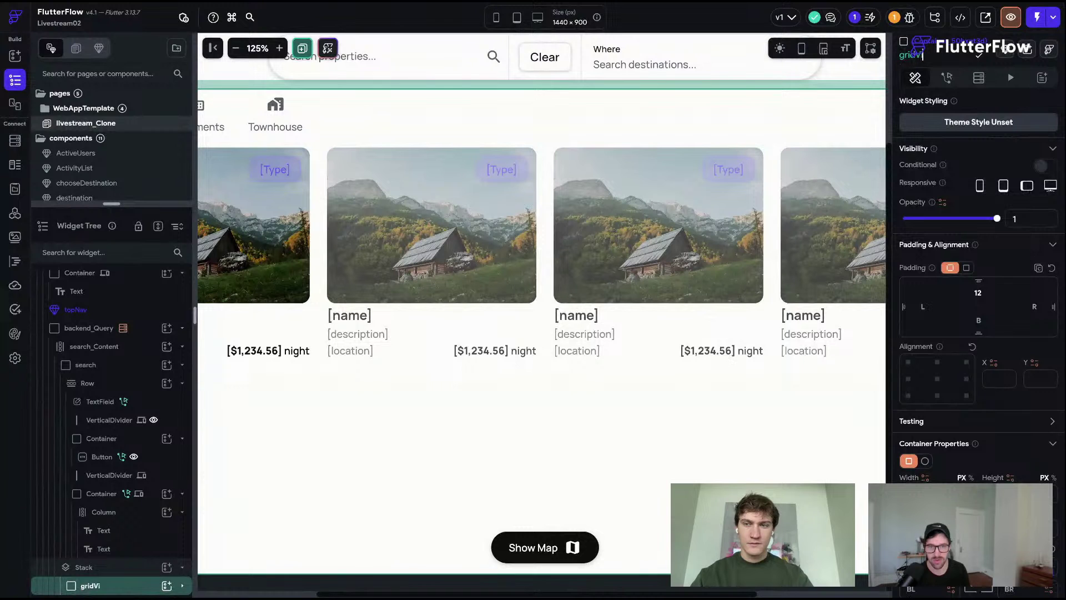
{"action": "type", "text": "dw"}
{"action": "key", "text": "BackSpace"}
{"action": "key", "text": "BackSpace"}
{"action": "type", "text": "ew"}
{"action": "key", "text": "Return"}
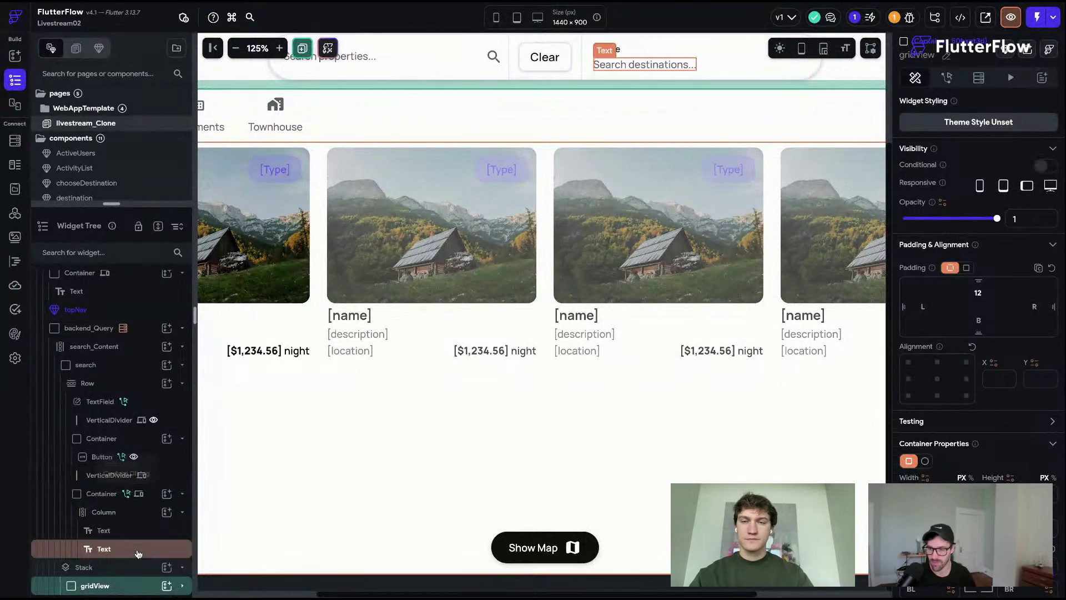
- Duplicate the gridView container inside the Stack
{"action": "right_click", "coordinate": [131, 585]}
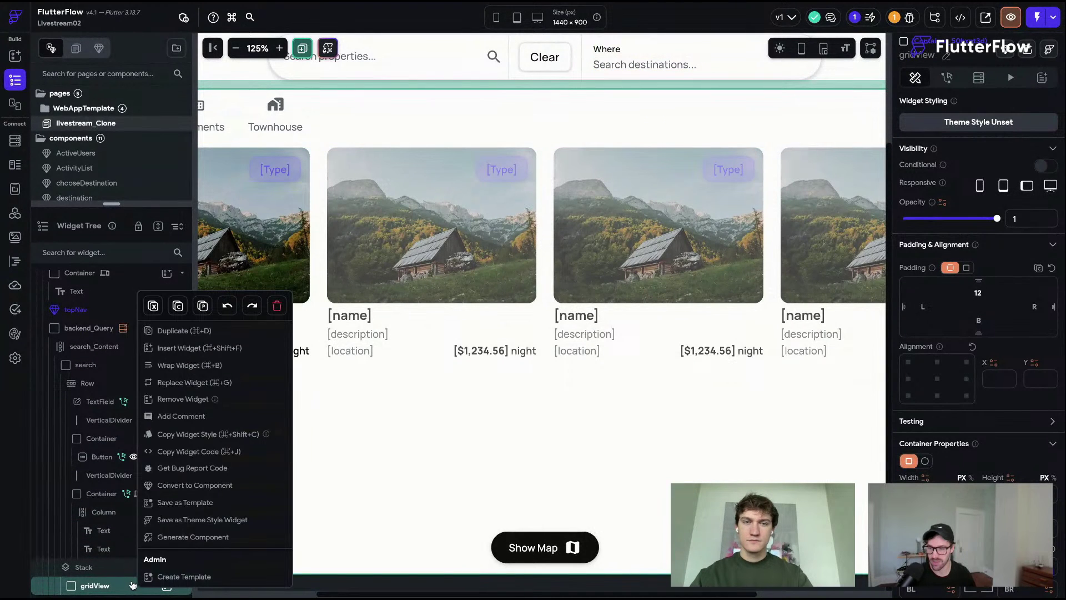
{"action": "left_click", "coordinate": [181, 332]}
{"action": "left_click", "coordinate": [95, 585]}
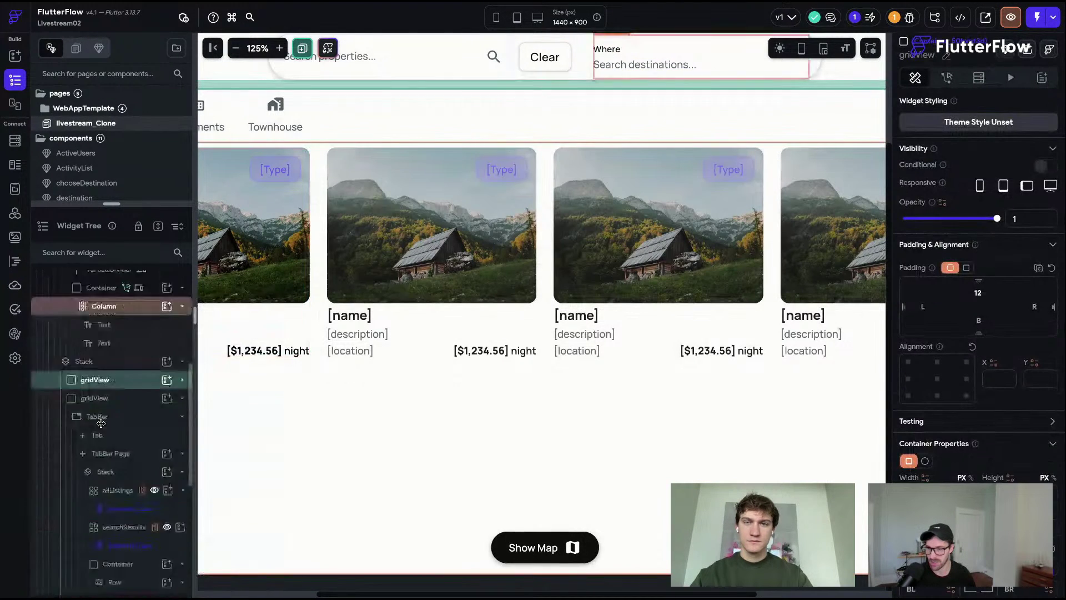
{"action": "scroll", "coordinate": [138, 388], "scroll_direction": "down", "scroll_amount": 3}
{"action": "scroll", "coordinate": [139, 387], "scroll_direction": "up", "scroll_amount": 2}
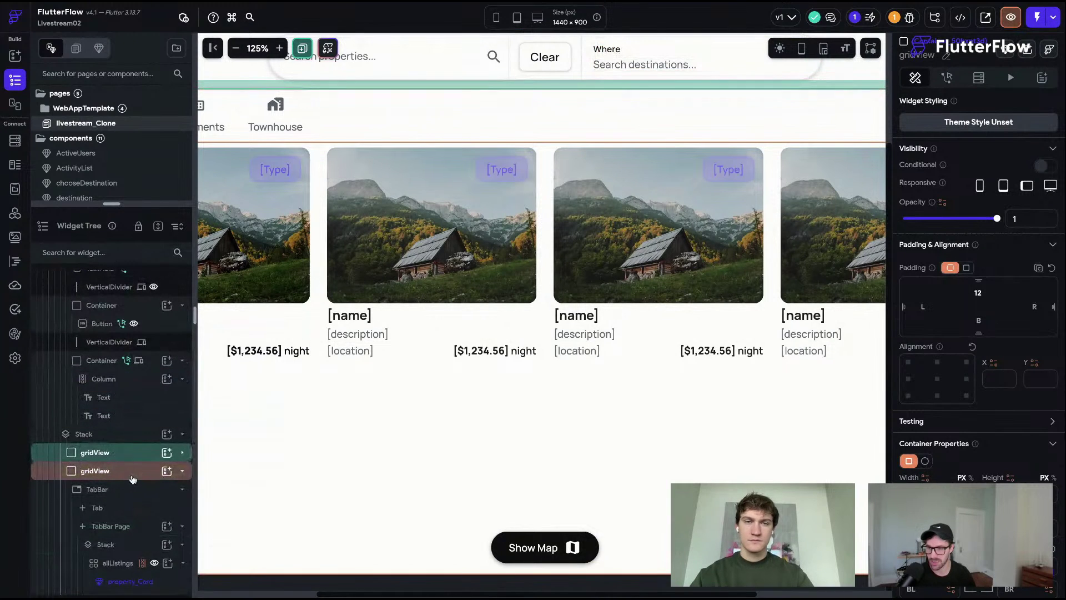
- Rename the second gridView container in the Stack to listView
{"action": "left_click", "coordinate": [133, 477]}
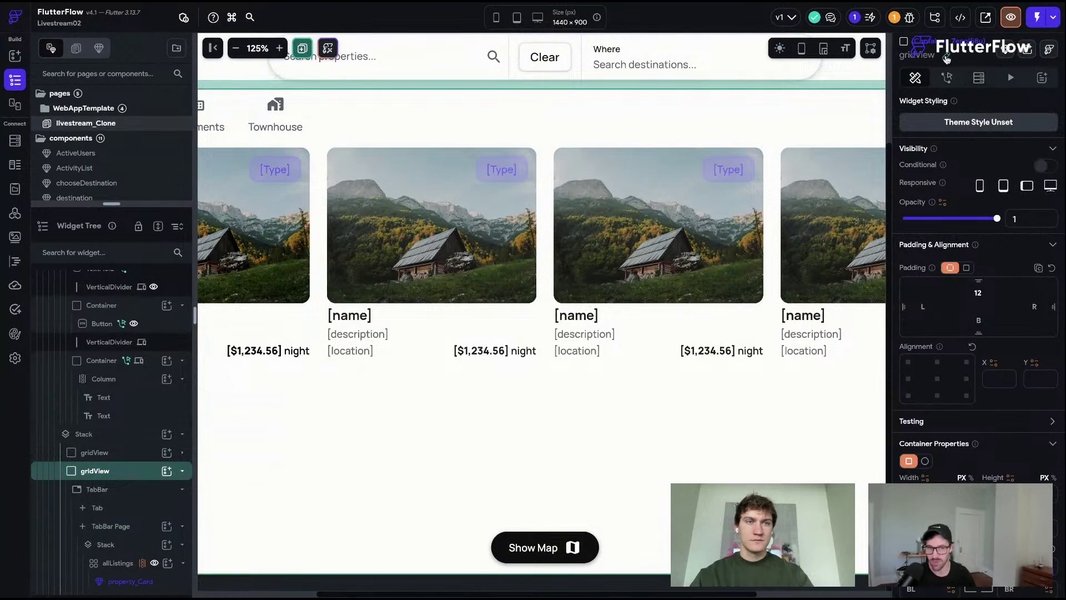
{"action": "left_click", "coordinate": [946, 57]}
{"action": "key", "text": "BackSpace"}
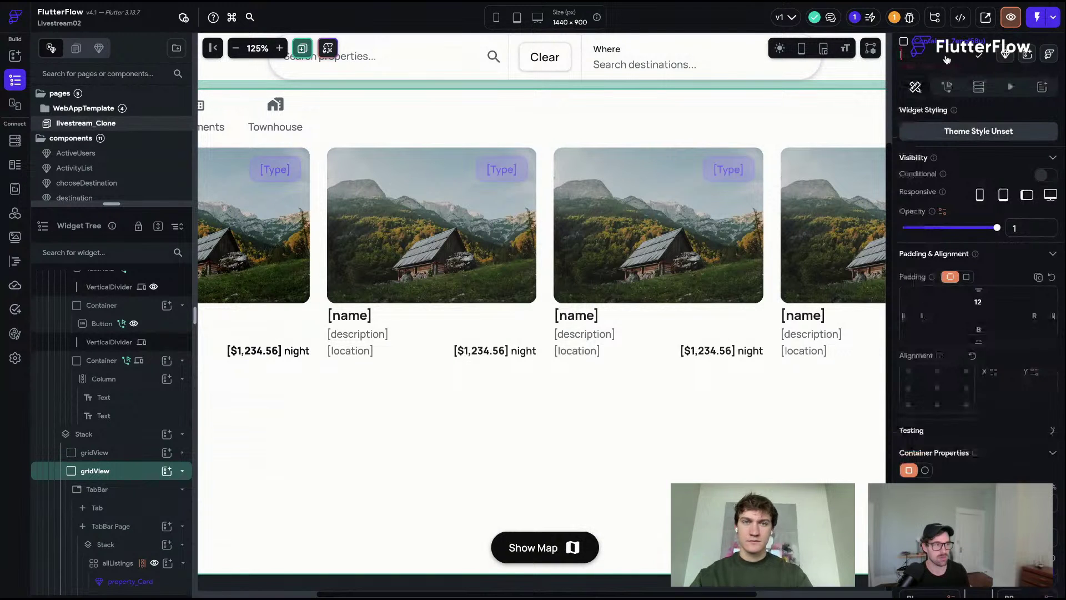
{"action": "type", "text": "listView"}
{"action": "key", "text": "Return"}
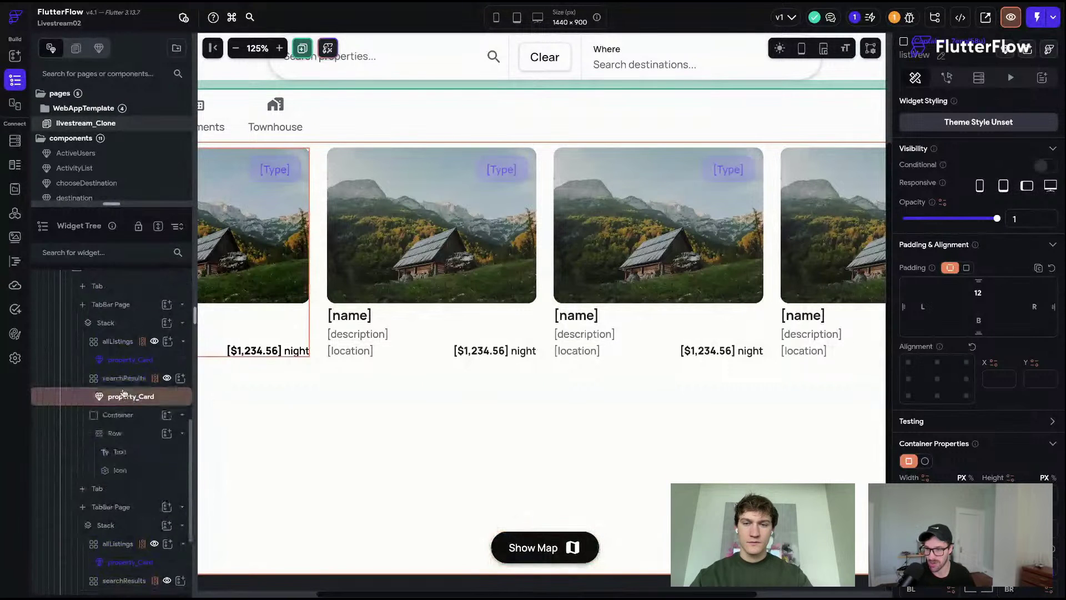
{"action": "left_click", "coordinate": [124, 357]}
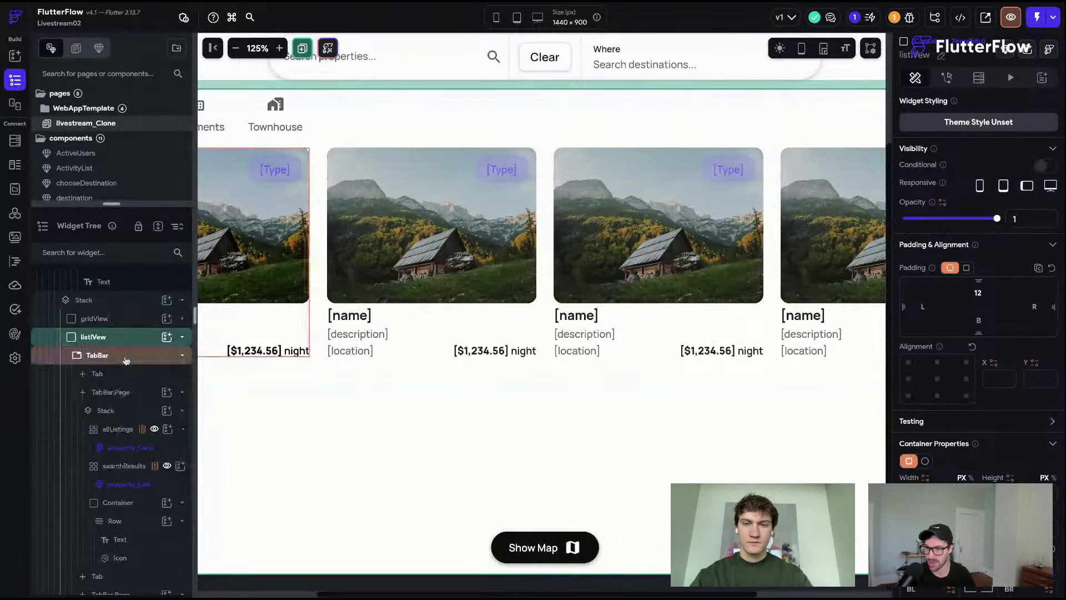
{"action": "left_click", "coordinate": [123, 337]}
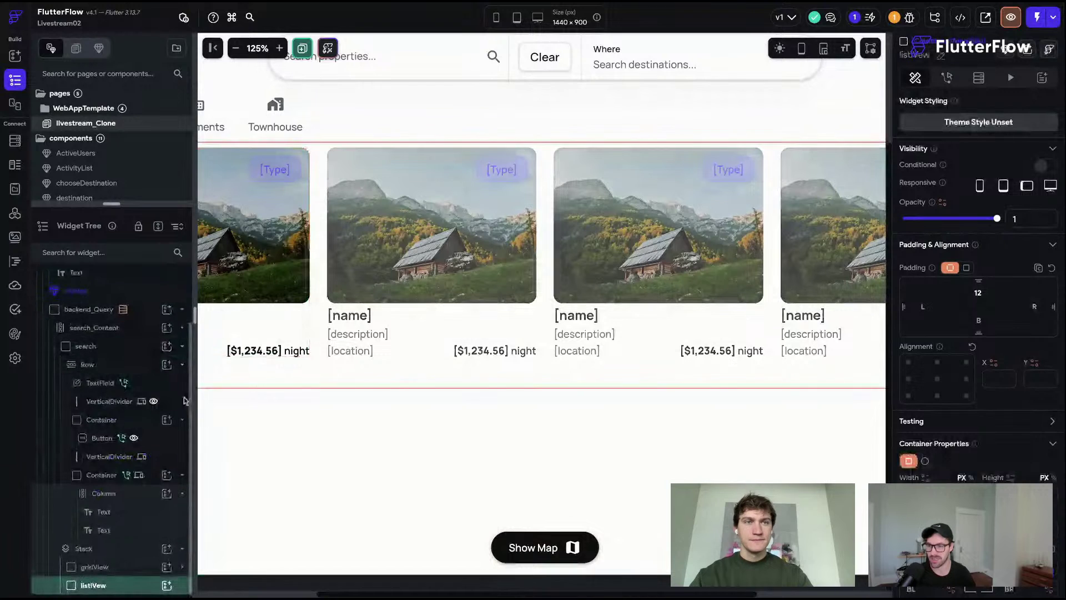
- Add a Boolean local page state variable named showMap to the livestream_Clone page
{"action": "left_click", "coordinate": [133, 568]}
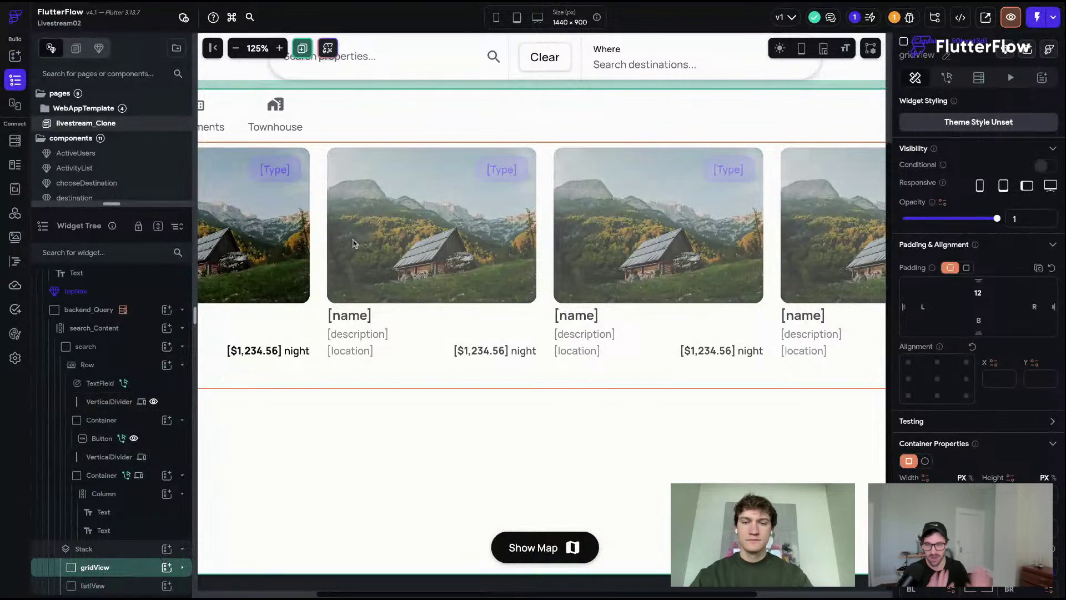
{"action": "scroll", "coordinate": [791, 118], "scroll_direction": "up", "scroll_amount": 1}
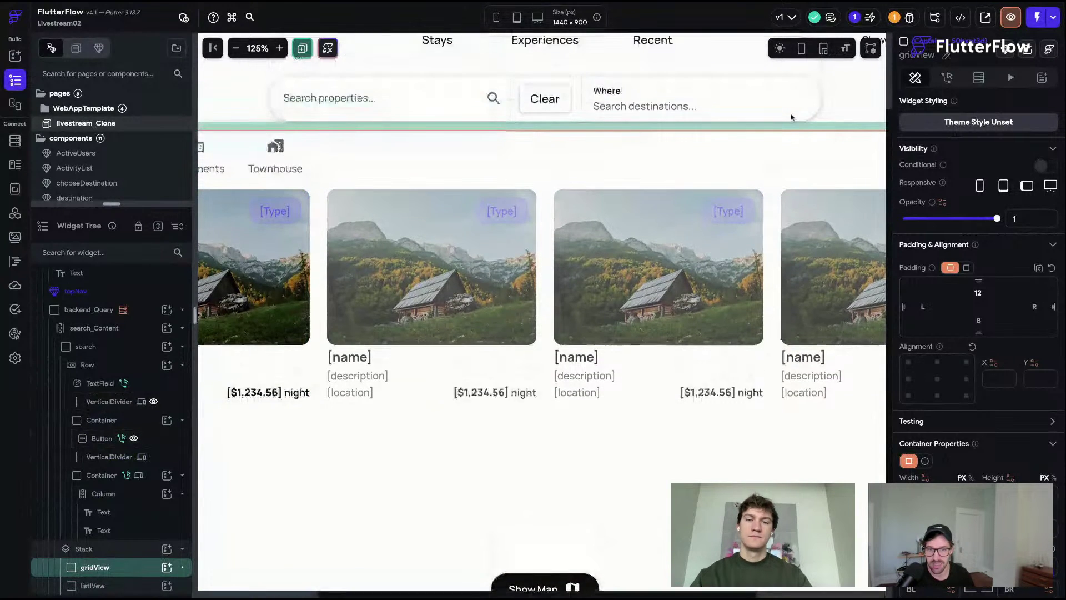
{"action": "scroll", "coordinate": [791, 117], "scroll_direction": "up", "scroll_amount": 2}
{"action": "left_click", "coordinate": [704, 42]}
{"action": "left_click", "coordinate": [1042, 154]}
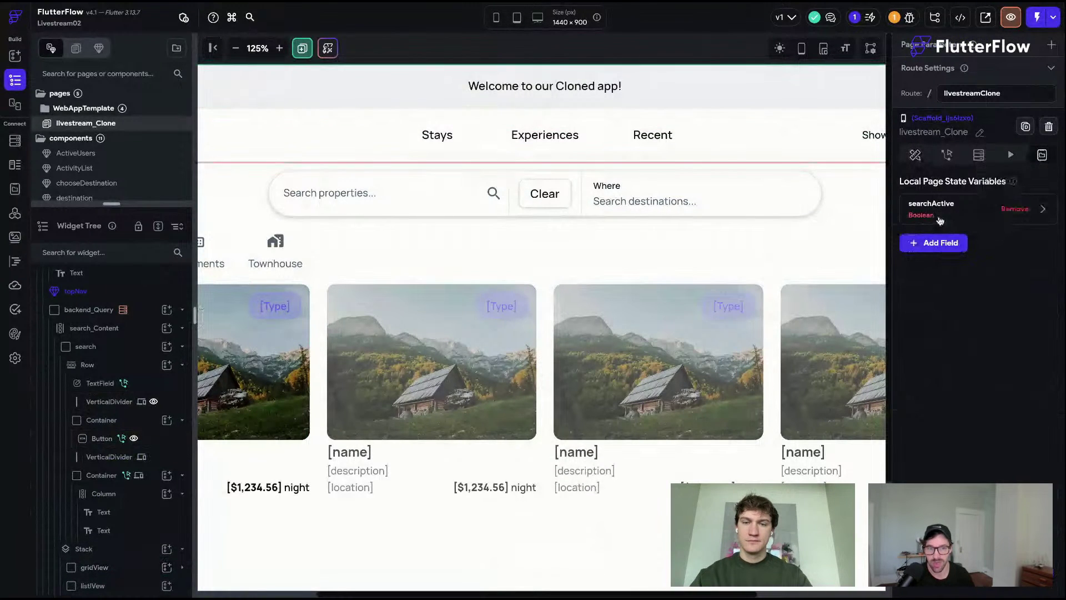
{"action": "left_click", "coordinate": [943, 249]}
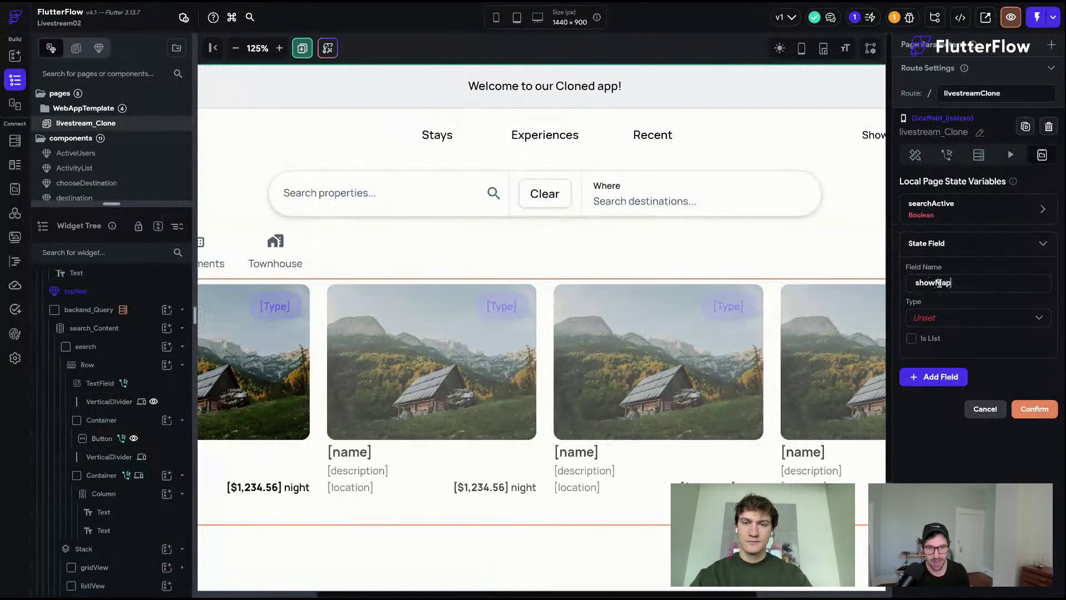
{"action": "left_click", "coordinate": [926, 321]}
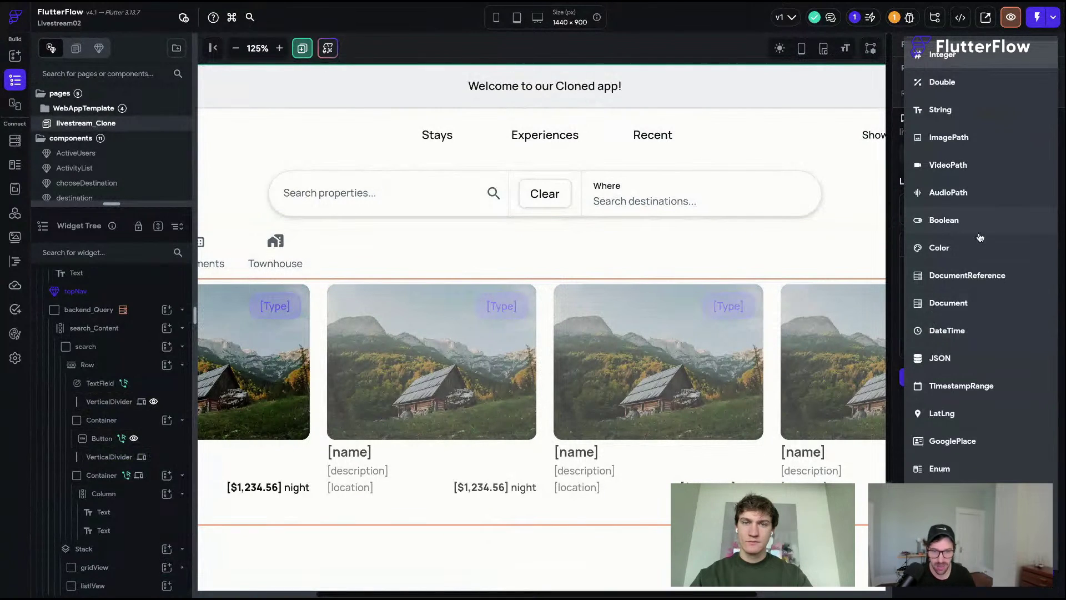
{"action": "left_click", "coordinate": [979, 234]}
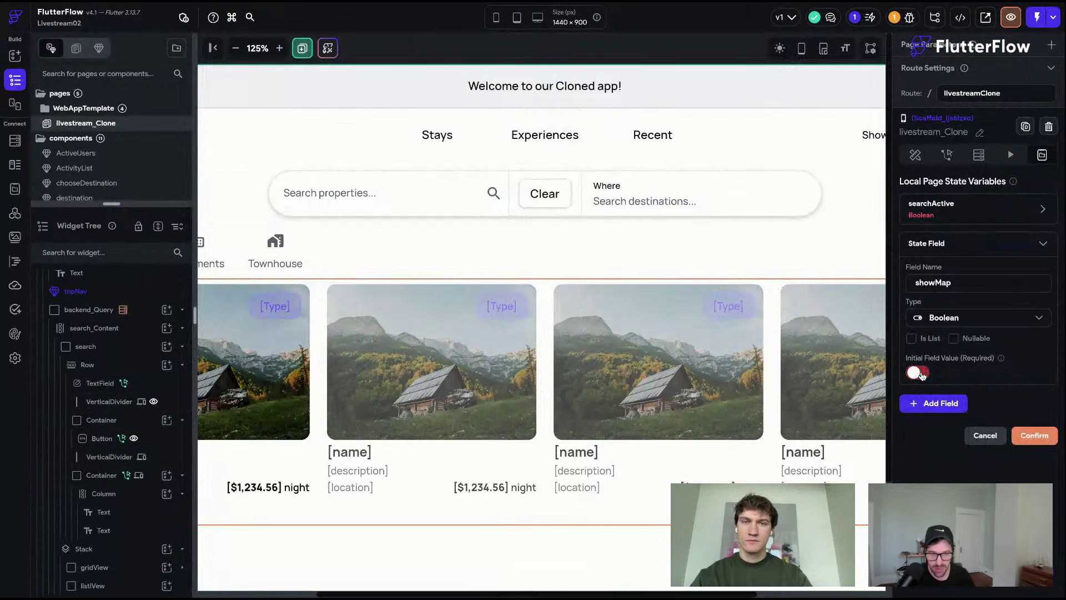
{"action": "left_click", "coordinate": [1036, 437]}
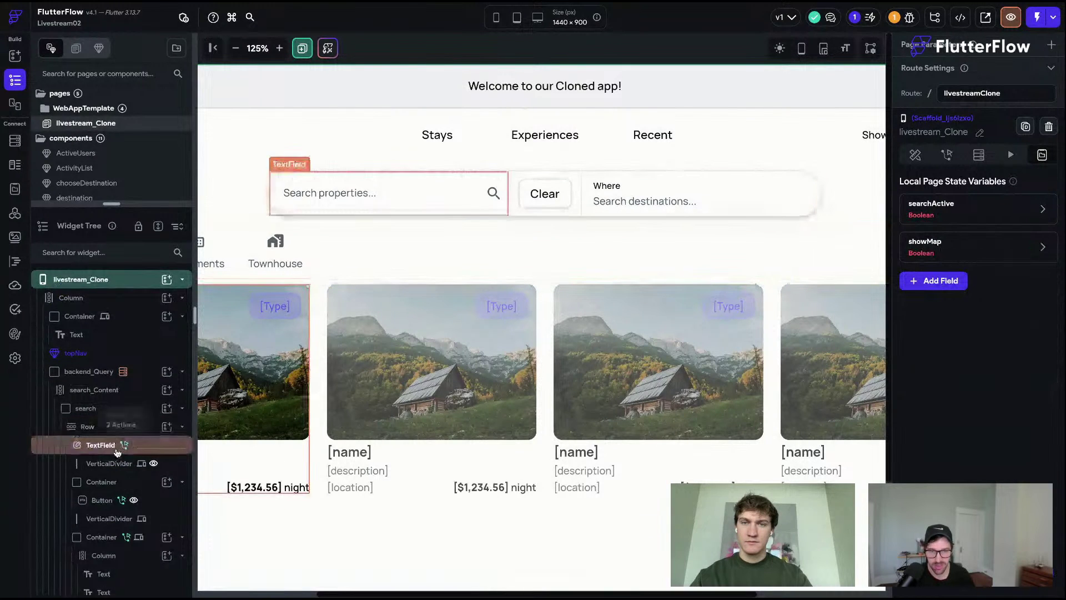
- Make the gridView container conditionally visible using the opposite of the showMap page state variable
{"action": "scroll", "coordinate": [116, 444], "scroll_direction": "down", "scroll_amount": 2}
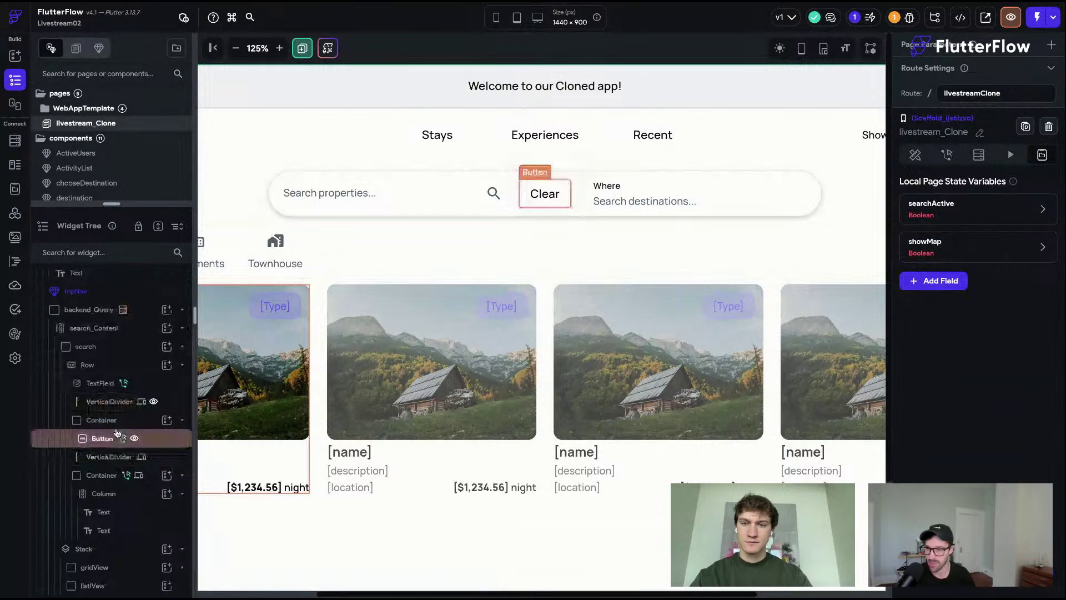
{"action": "left_click", "coordinate": [141, 310]}
{"action": "scroll", "coordinate": [142, 314], "scroll_direction": "up", "scroll_amount": 2}
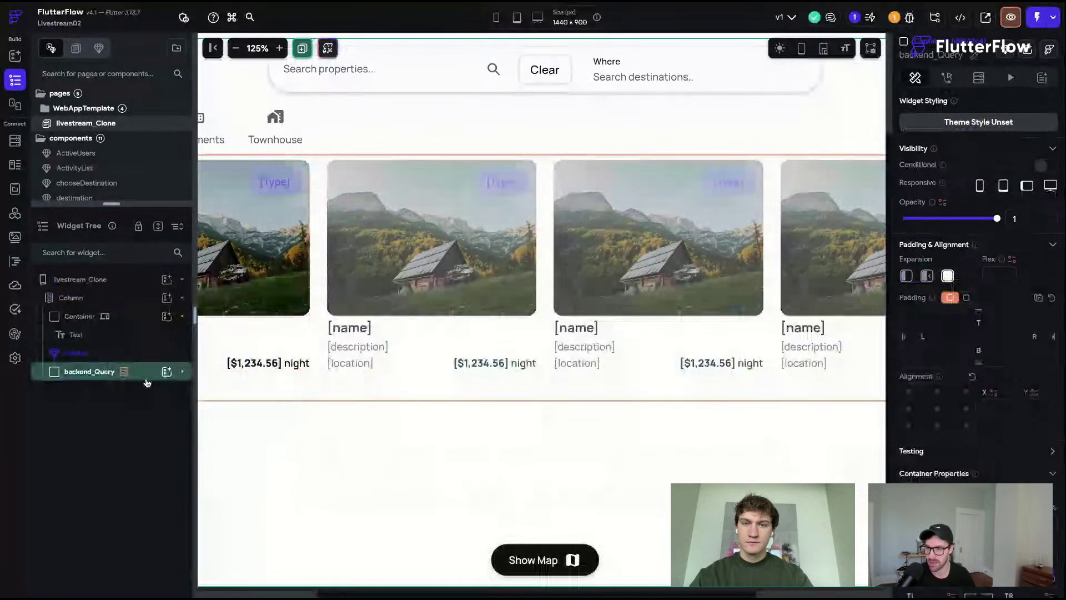
{"action": "scroll", "coordinate": [145, 379], "scroll_direction": "down", "scroll_amount": 2}
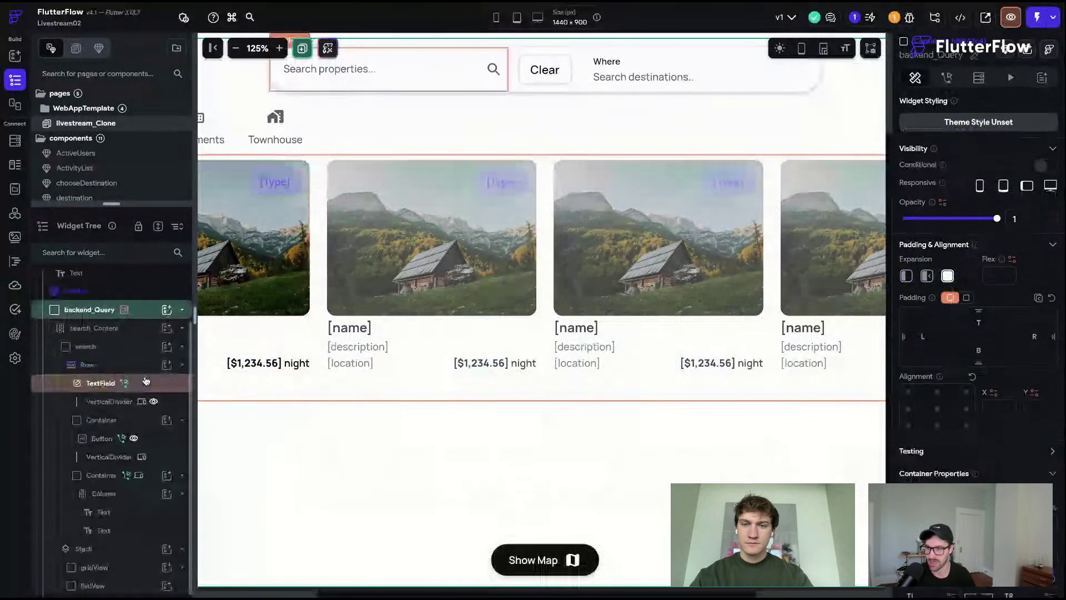
{"action": "left_click", "coordinate": [129, 567]}
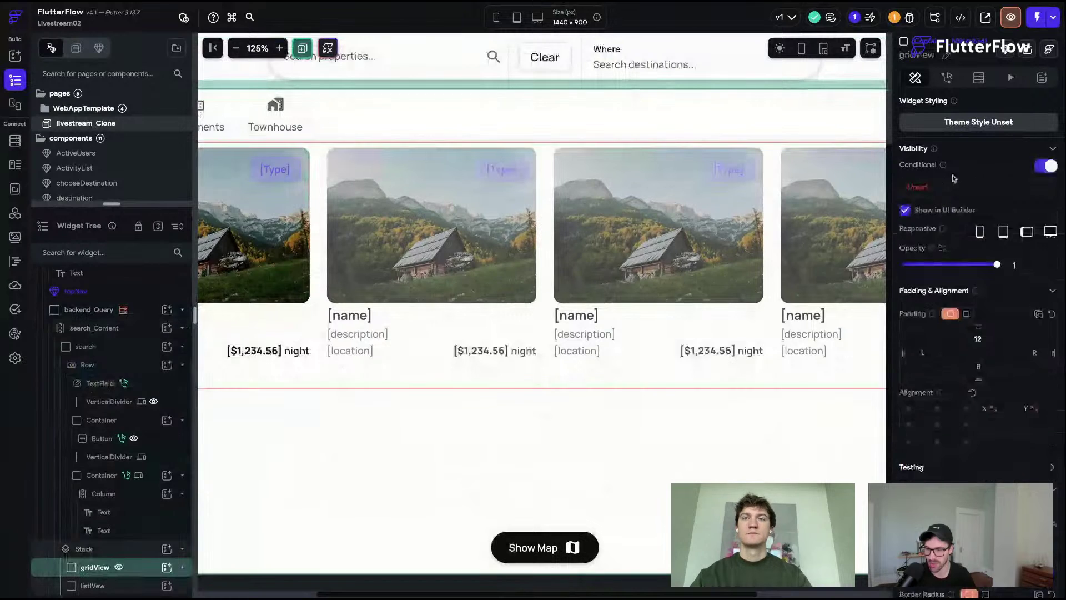
{"action": "left_click", "coordinate": [913, 188]}
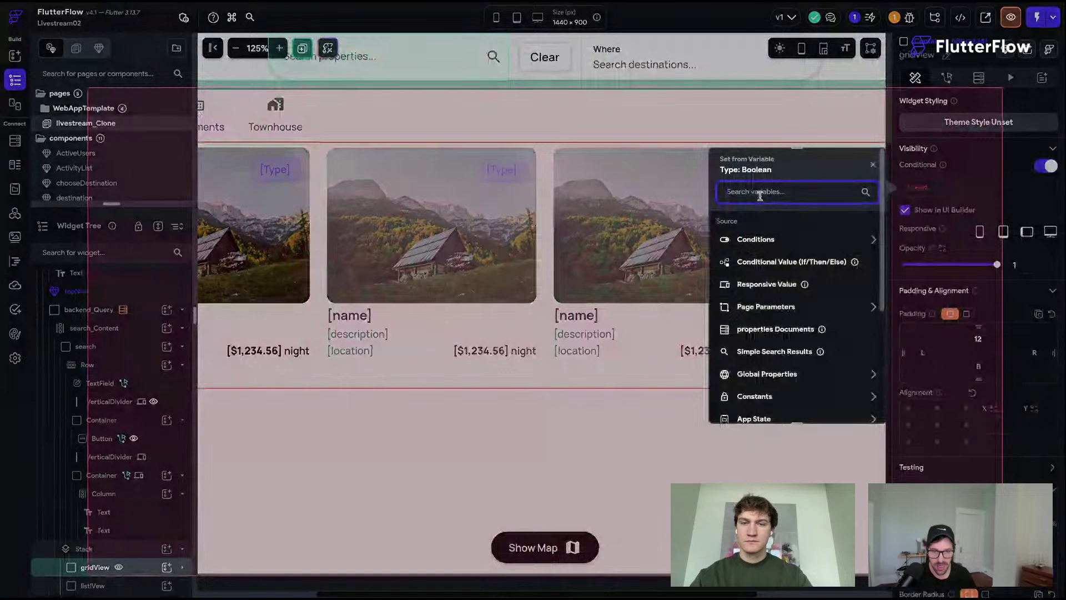
{"action": "type", "text": "sho"}
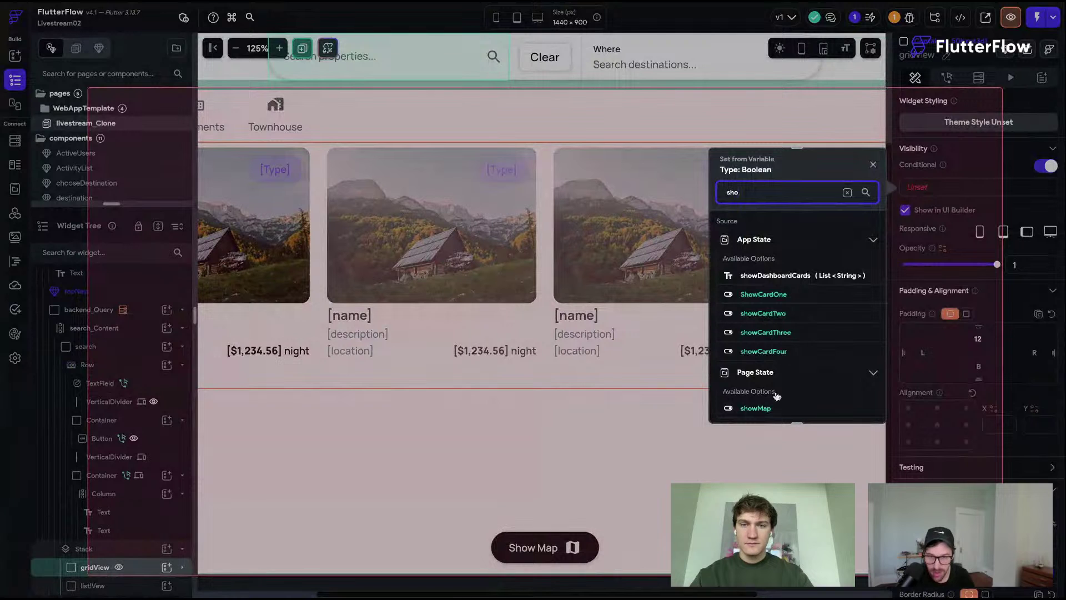
{"action": "left_click", "coordinate": [766, 411]}
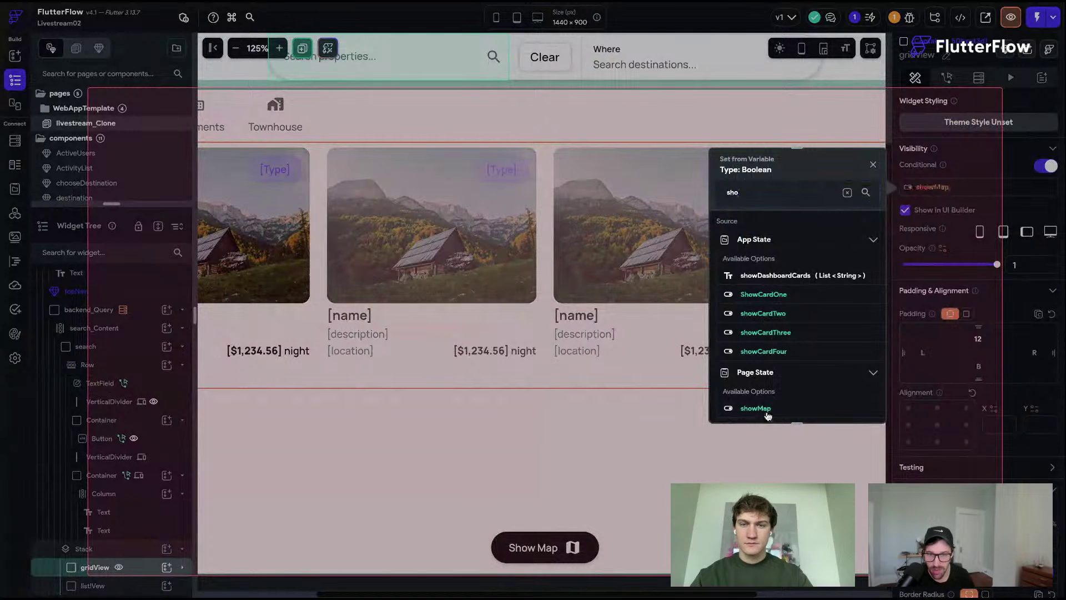
{"action": "left_click", "coordinate": [767, 410]}
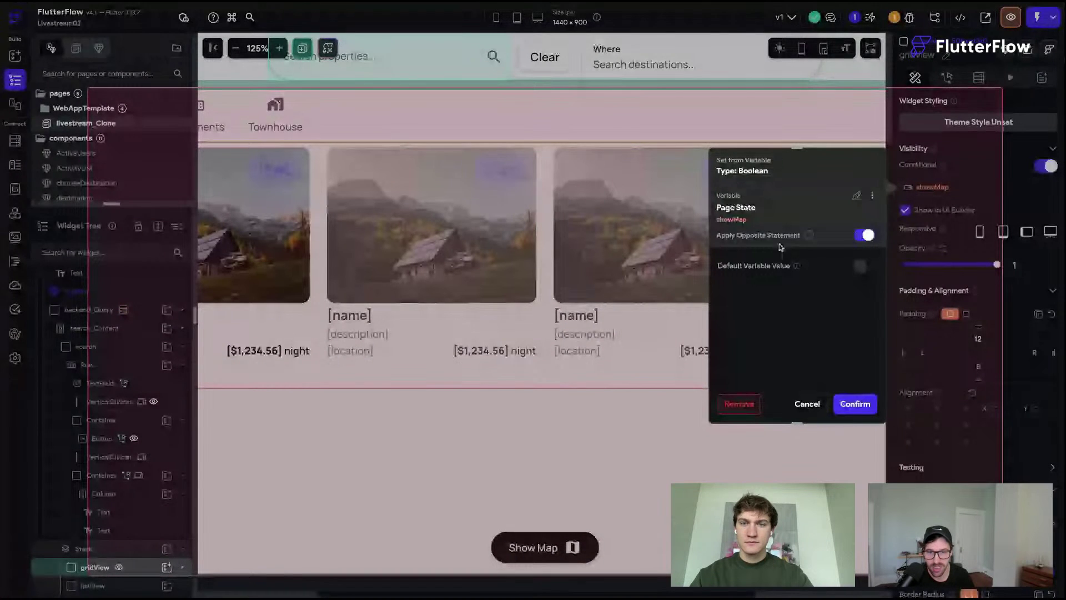
{"action": "left_click", "coordinate": [852, 404]}
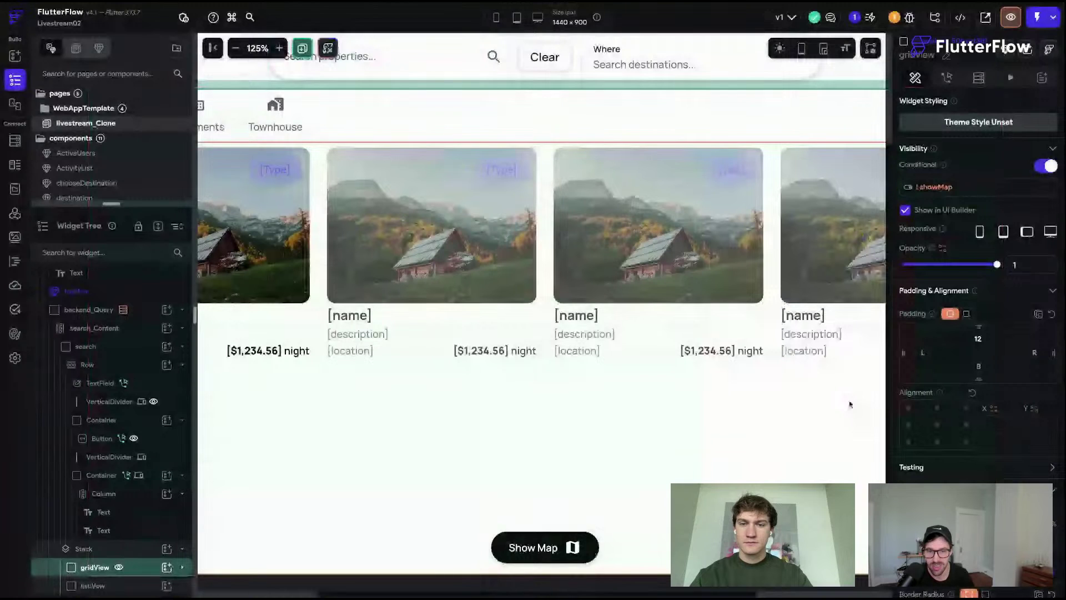
- Make the listView container conditionally visible when the showMap page state variable is true
{"action": "left_click", "coordinate": [121, 583]}
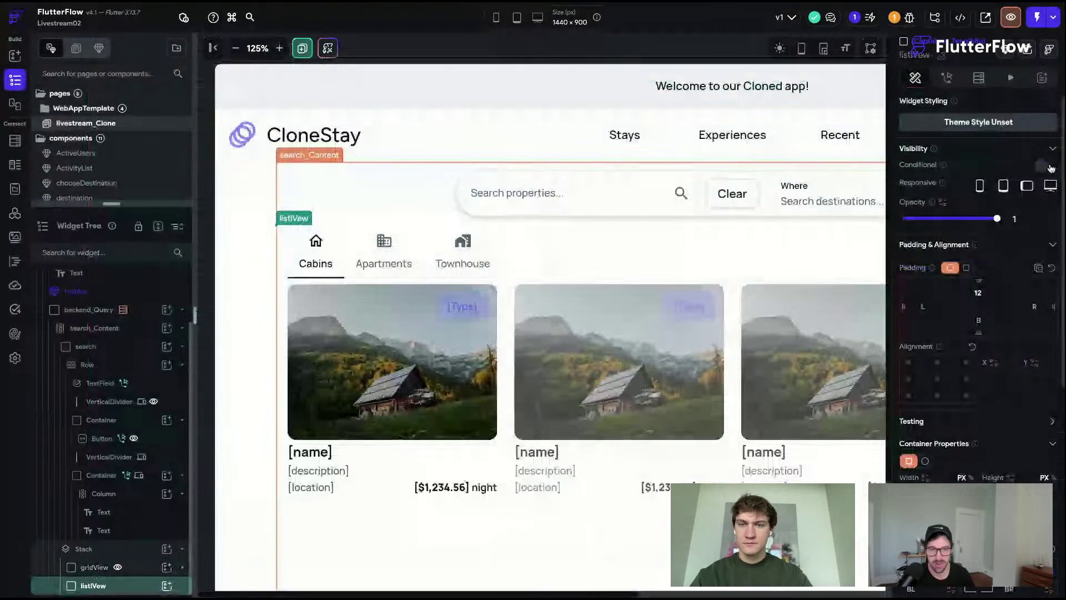
{"action": "left_click", "coordinate": [925, 189]}
{"action": "type", "text": "shop"}
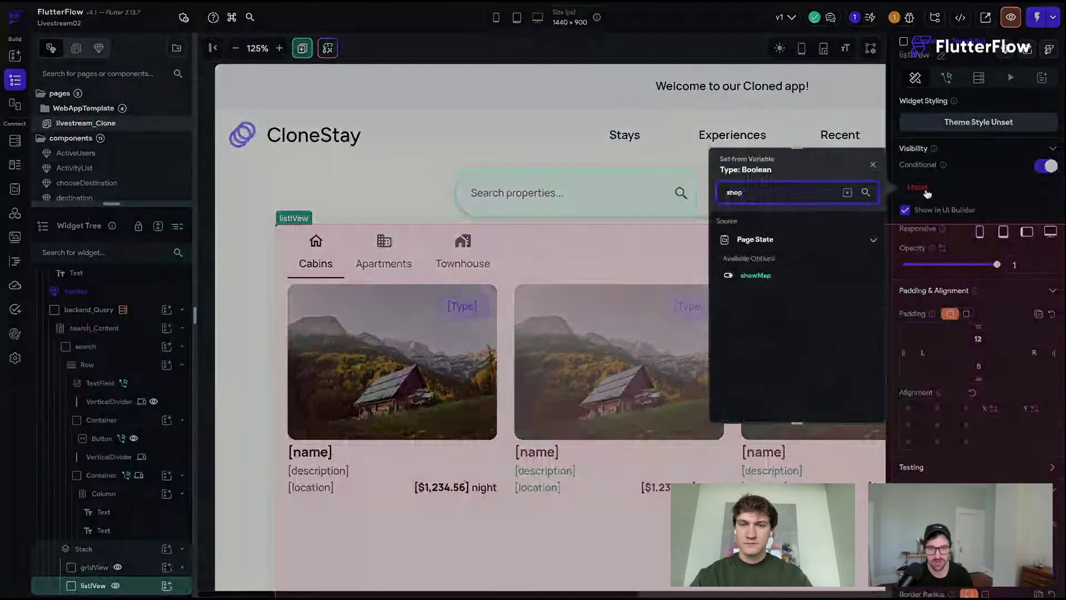
{"action": "left_click", "coordinate": [766, 275]}
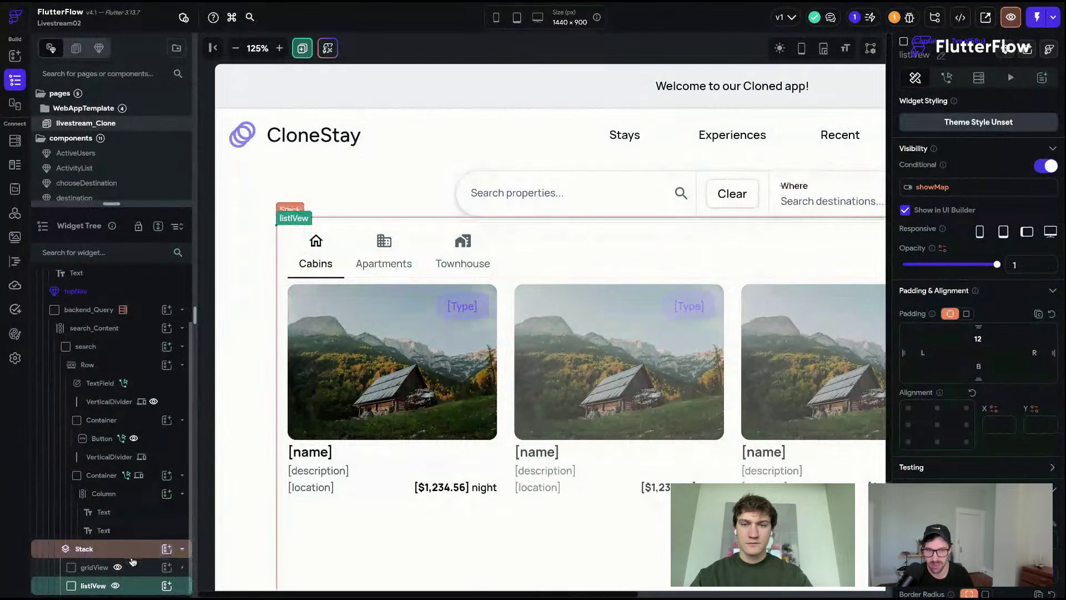
- Turn off Show in UI Builder for the gridView container and save the project
{"action": "left_click", "coordinate": [94, 566]}
{"action": "left_click", "coordinate": [905, 211]}
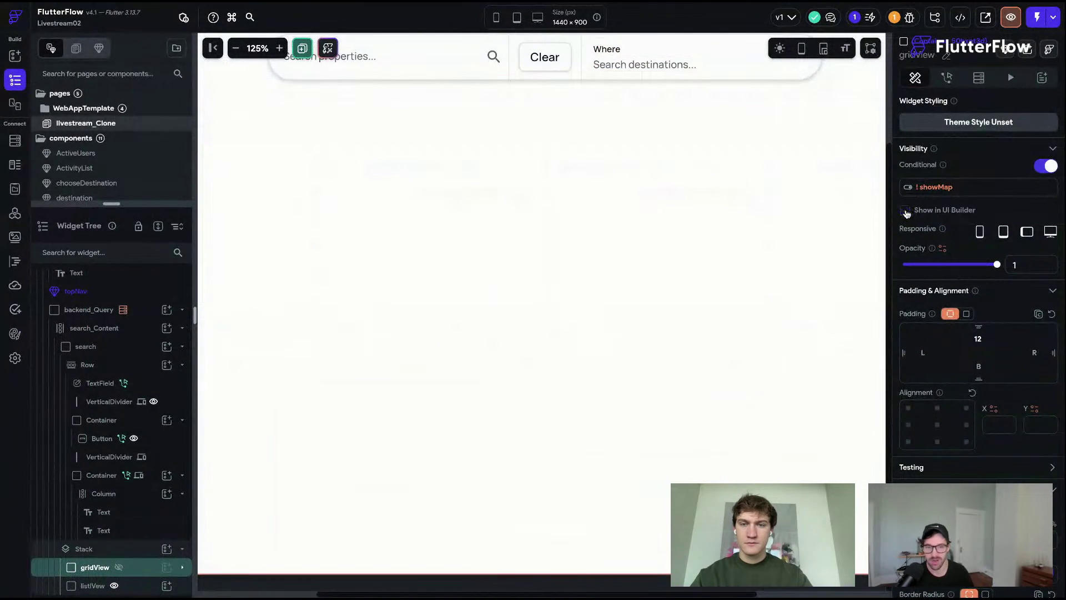
{"action": "key", "text": "super+s"}
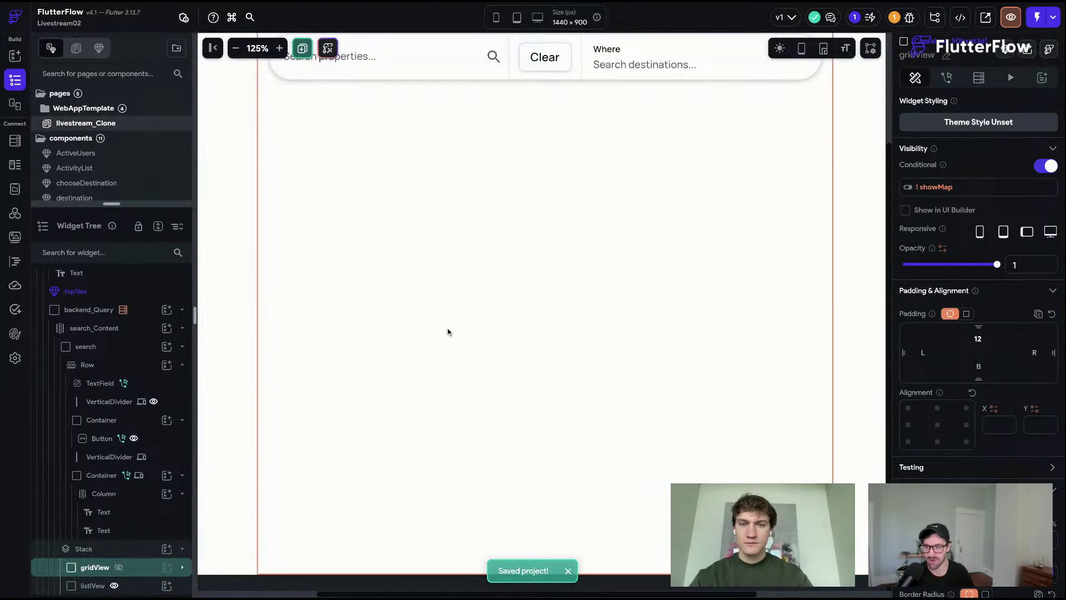
- Set both the width and the height of the listView container to infinity
{"action": "left_click", "coordinate": [133, 592]}
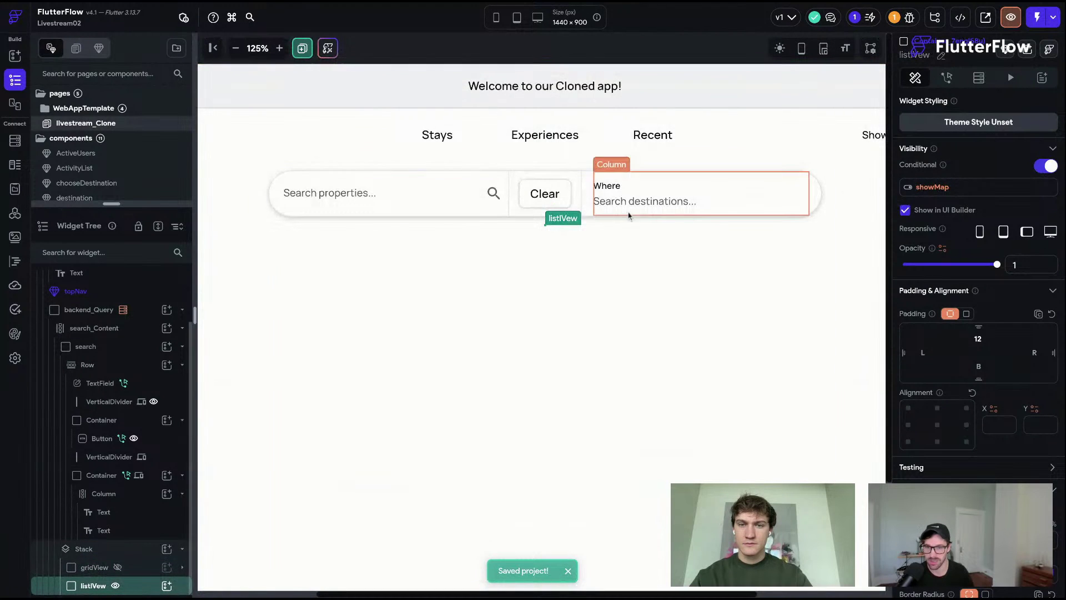
{"action": "scroll", "coordinate": [1004, 358], "scroll_direction": "down", "scroll_amount": 4}
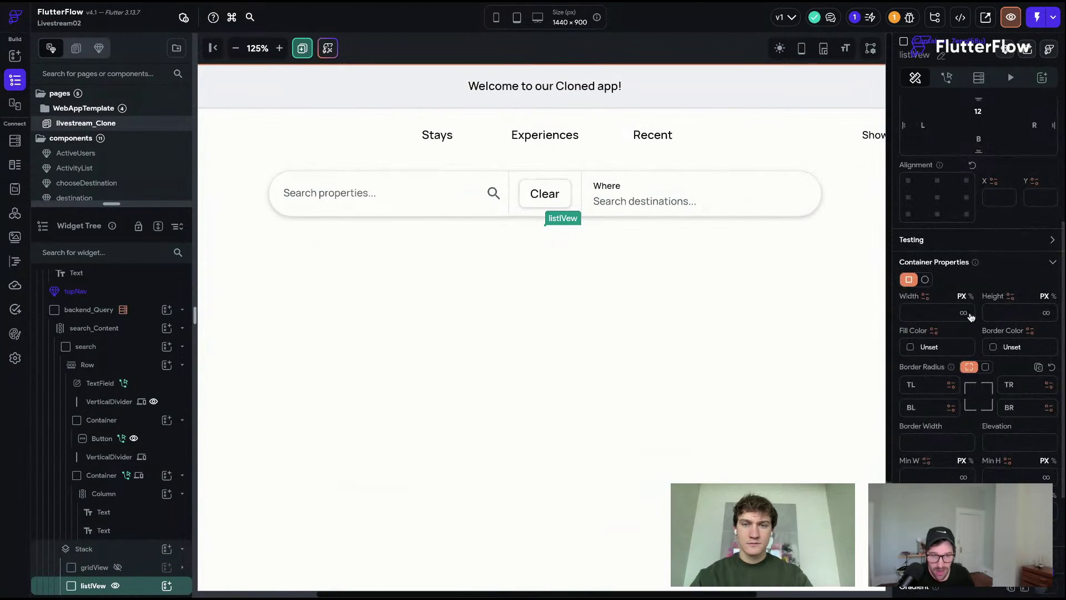
{"action": "left_click", "coordinate": [964, 314]}
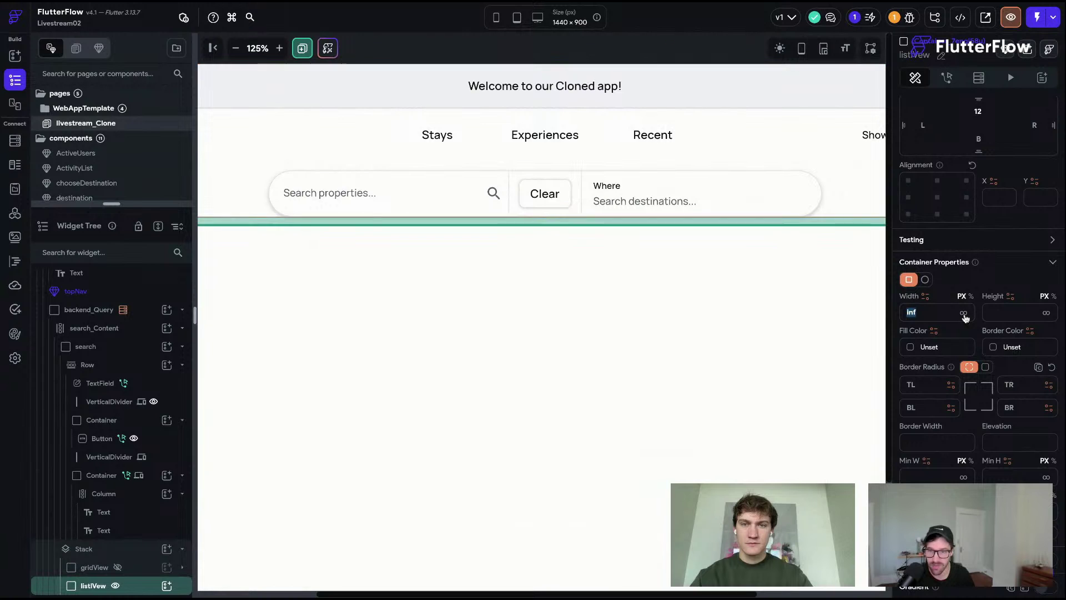
{"action": "scroll", "coordinate": [1020, 311], "scroll_direction": "up", "scroll_amount": 3}
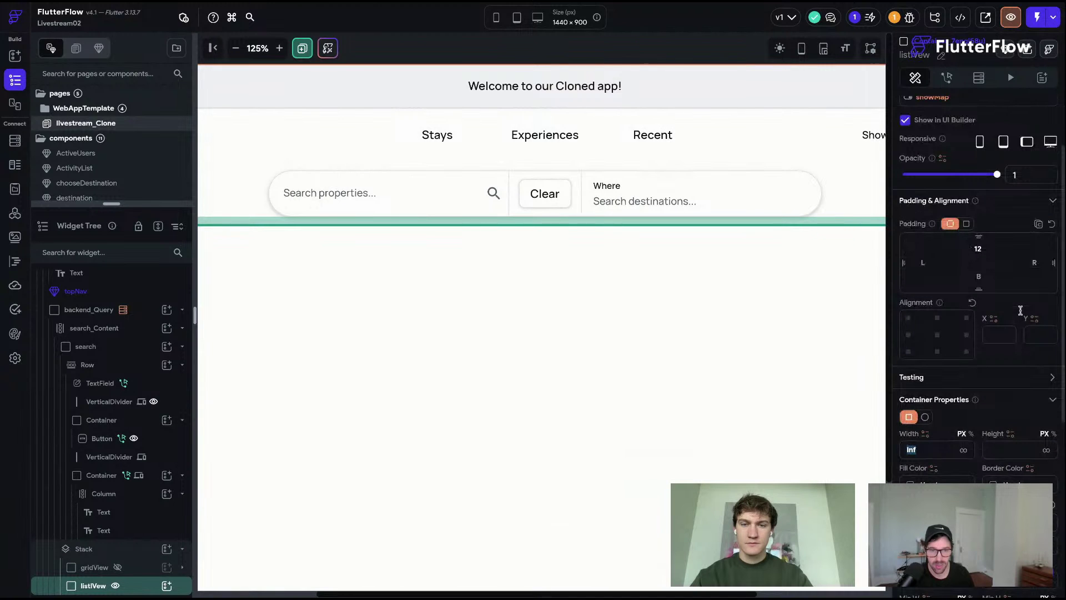
{"action": "scroll", "coordinate": [1021, 310], "scroll_direction": "down", "scroll_amount": 7}
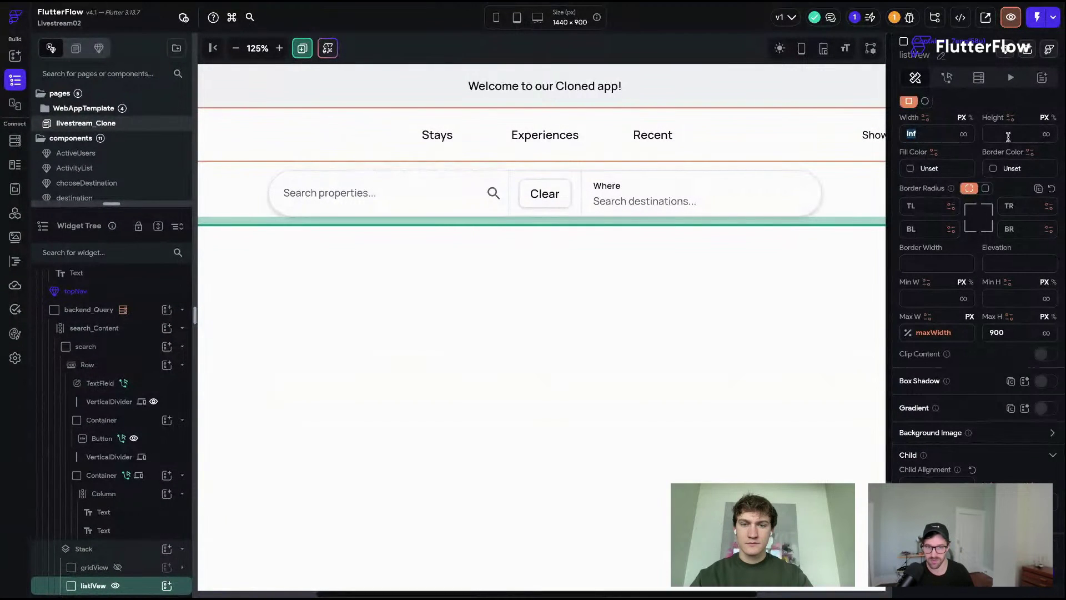
{"action": "left_click", "coordinate": [1046, 134]}
{"action": "scroll", "coordinate": [745, 268], "scroll_direction": "down", "scroll_amount": 3}
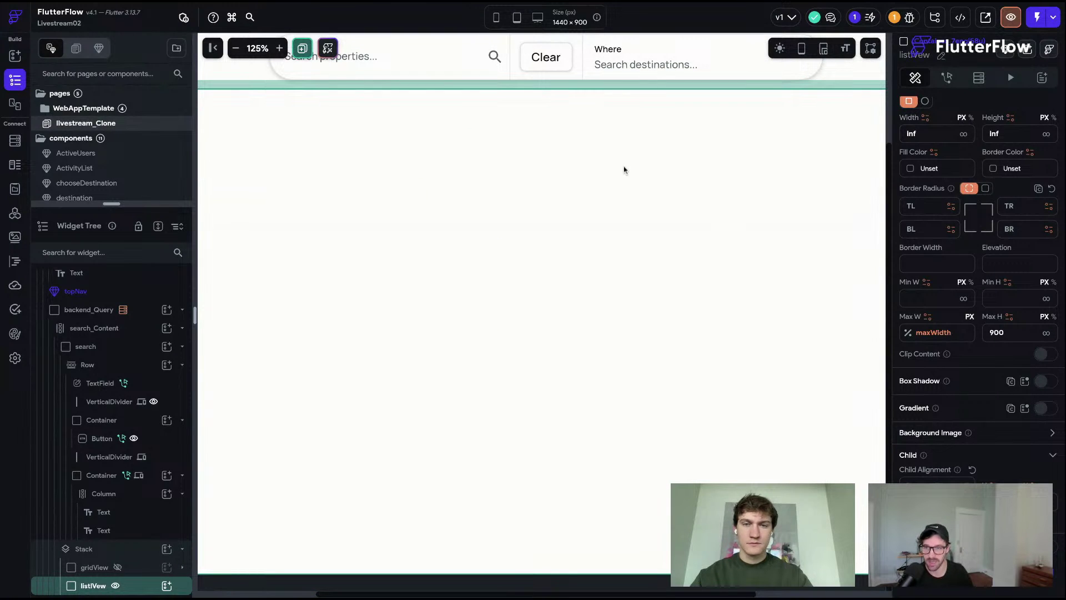
- Find the GoogleMap widget and add it inside the listView container
{"action": "key", "text": "super+shift+a"}
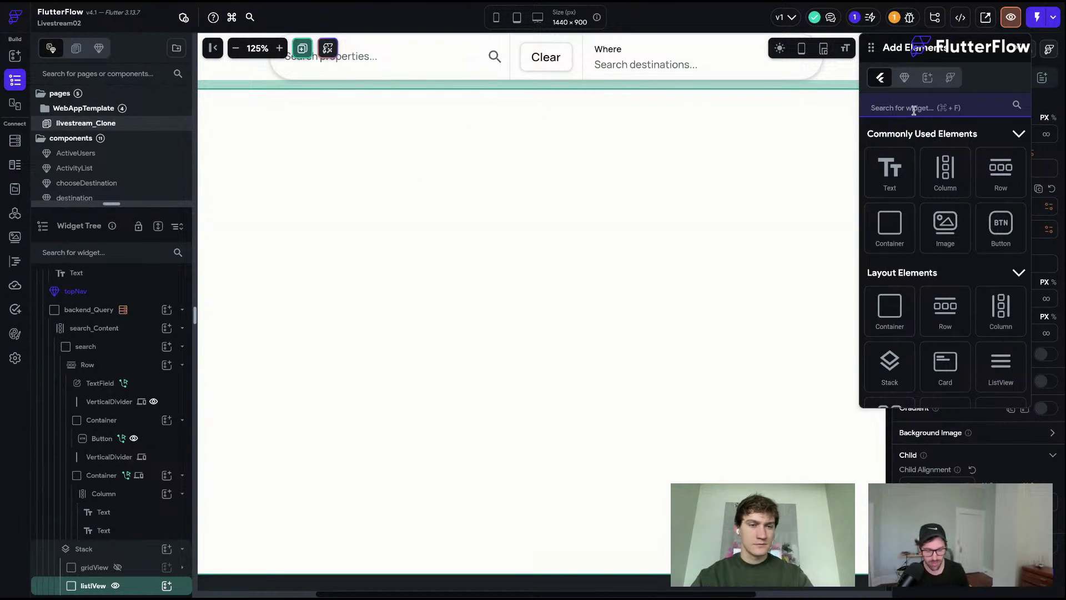
{"action": "type", "text": "google"}
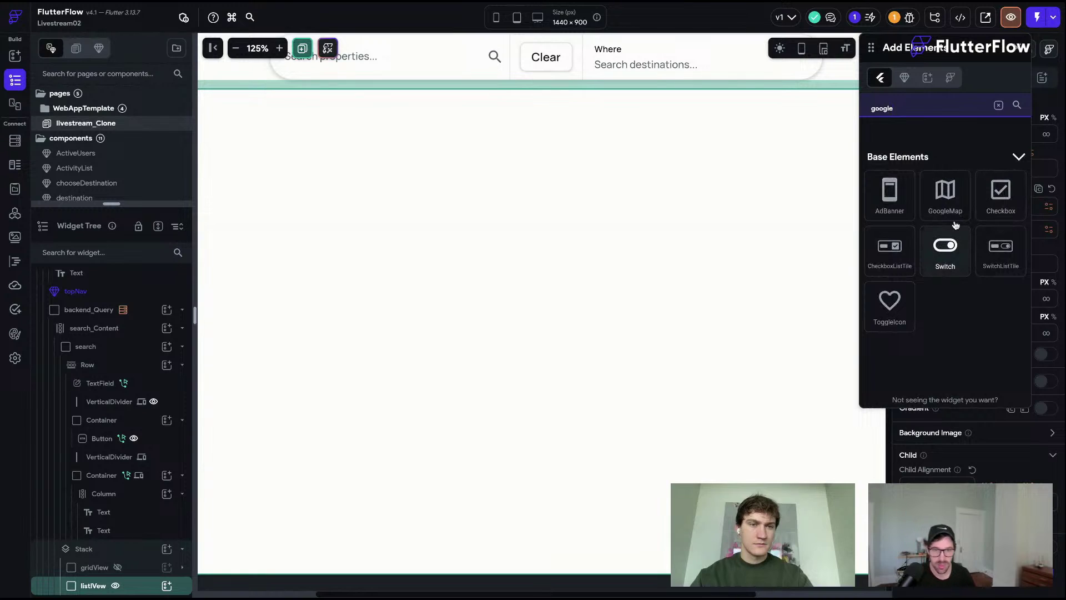
{"action": "left_click_drag", "start_coordinate": [952, 208], "coordinate": [446, 267]}
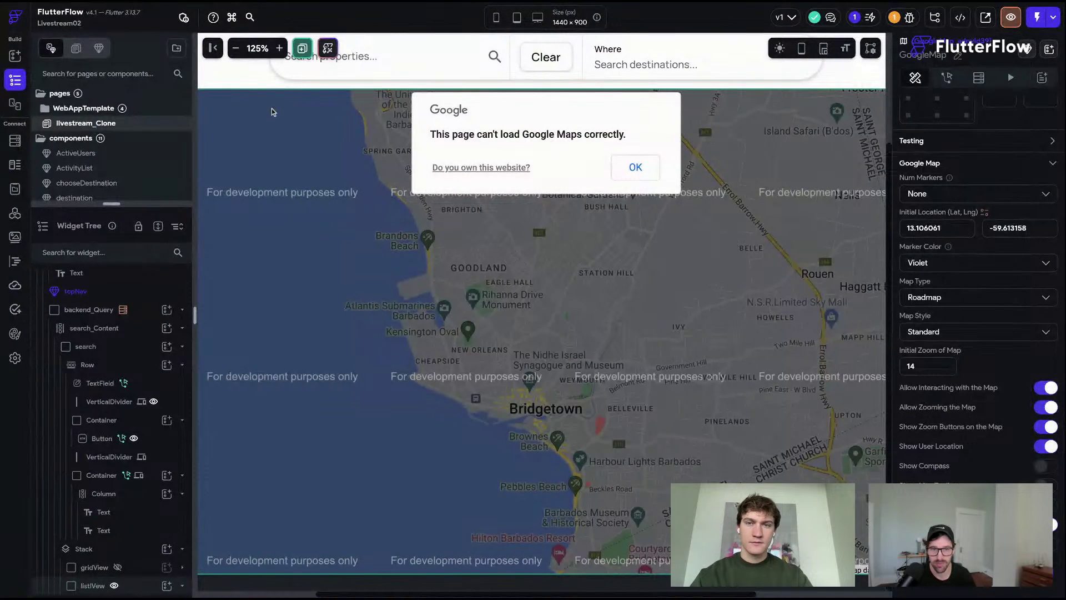
- Examine the GoogleMap widget's layout on the enlarged canvas and its map properties
{"action": "left_click", "coordinate": [210, 48]}
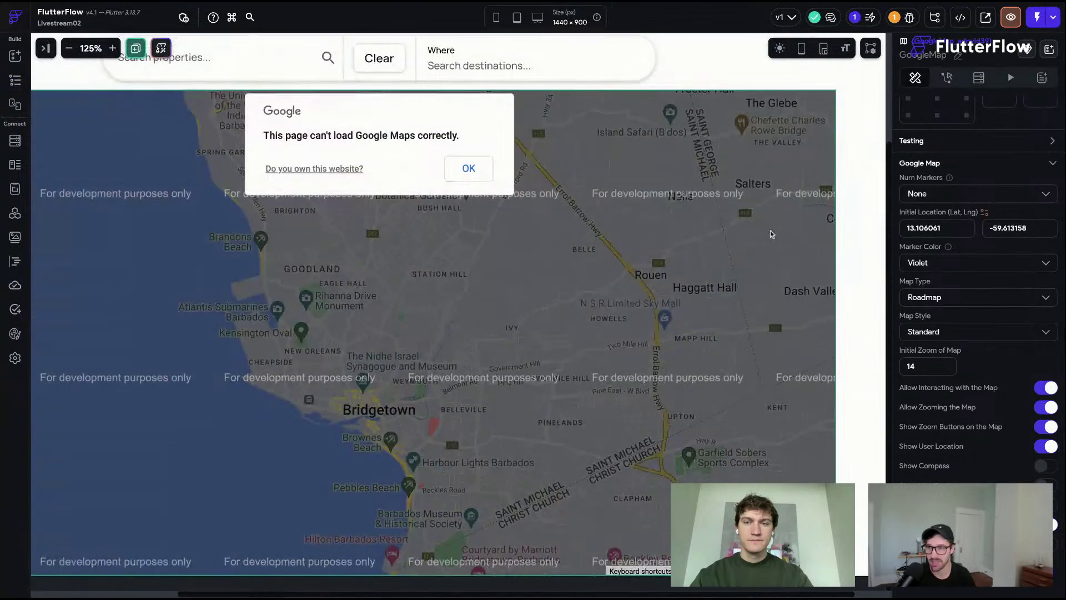
{"action": "scroll", "coordinate": [770, 233], "scroll_direction": "up", "scroll_amount": 2}
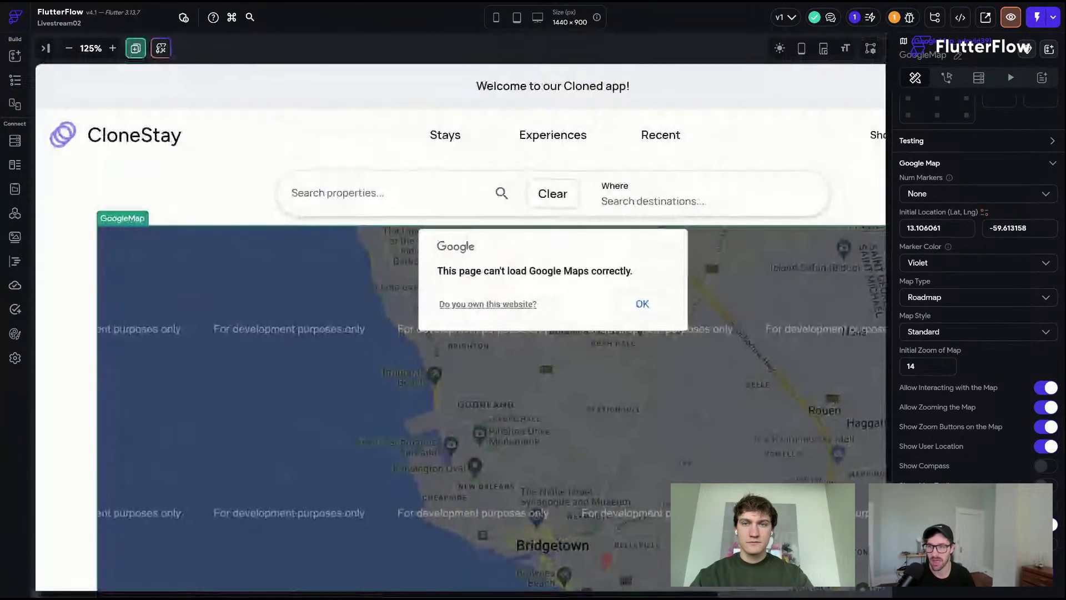
{"action": "scroll", "coordinate": [737, 288], "scroll_direction": "down", "scroll_amount": 2}
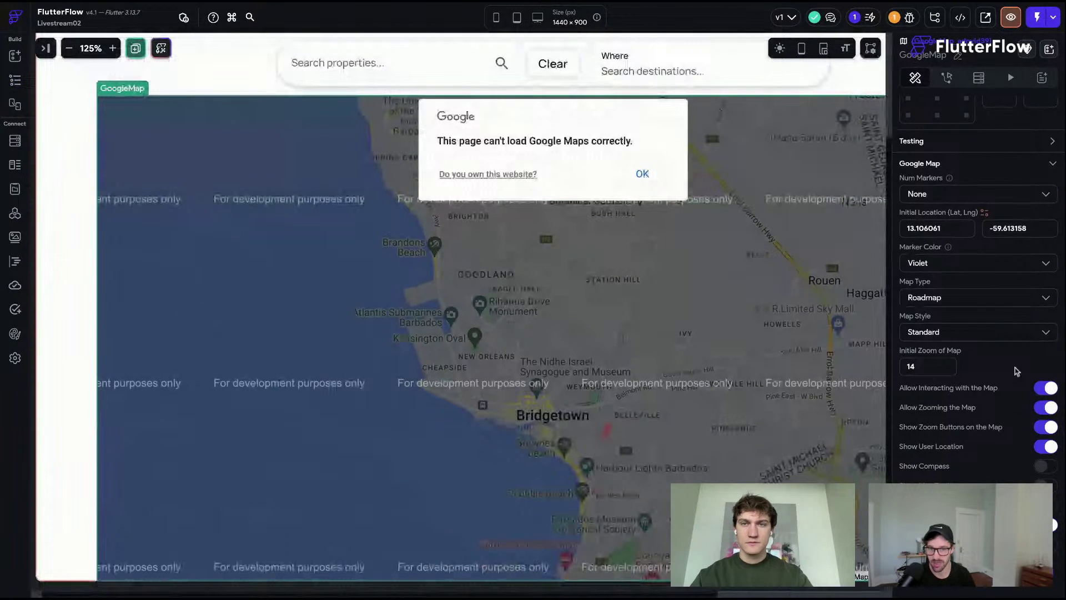
{"action": "scroll", "coordinate": [1015, 371], "scroll_direction": "up", "scroll_amount": 5}
{"action": "scroll", "coordinate": [1016, 370], "scroll_direction": "down", "scroll_amount": 4}
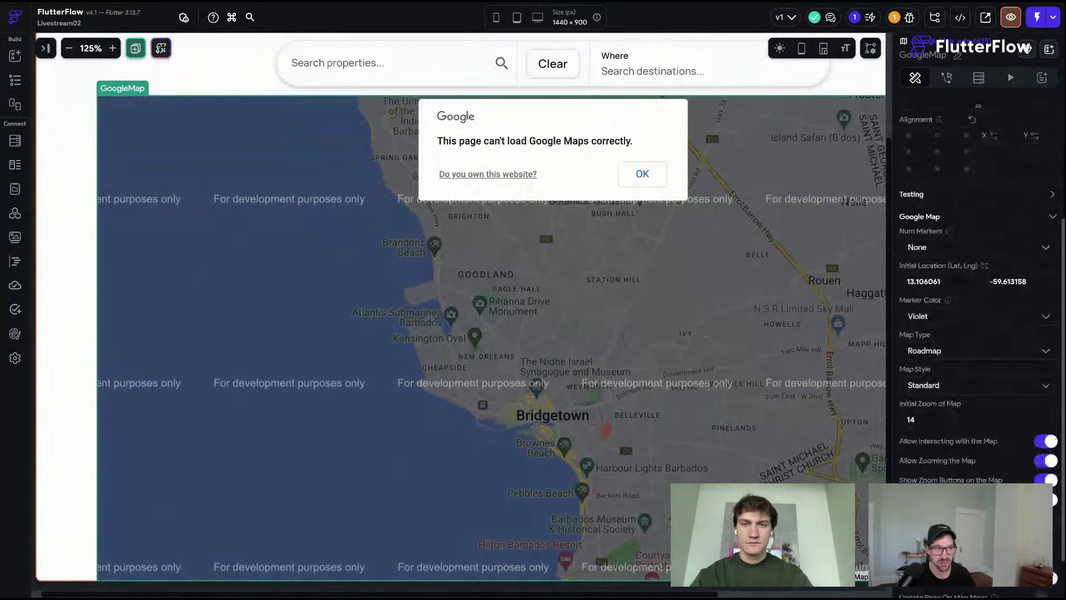
{"action": "scroll", "coordinate": [520, 381], "scroll_direction": "down", "scroll_amount": 1}
{"action": "scroll", "coordinate": [520, 380], "scroll_direction": "right", "scroll_amount": 1}
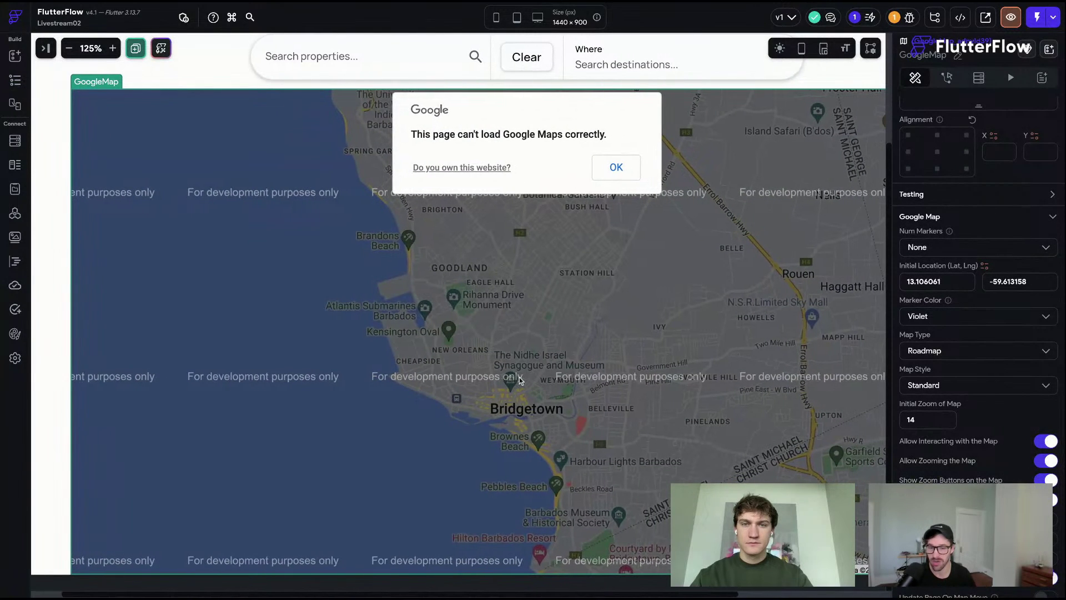
{"action": "left_click", "coordinate": [47, 406]}
{"action": "left_click", "coordinate": [211, 368]}
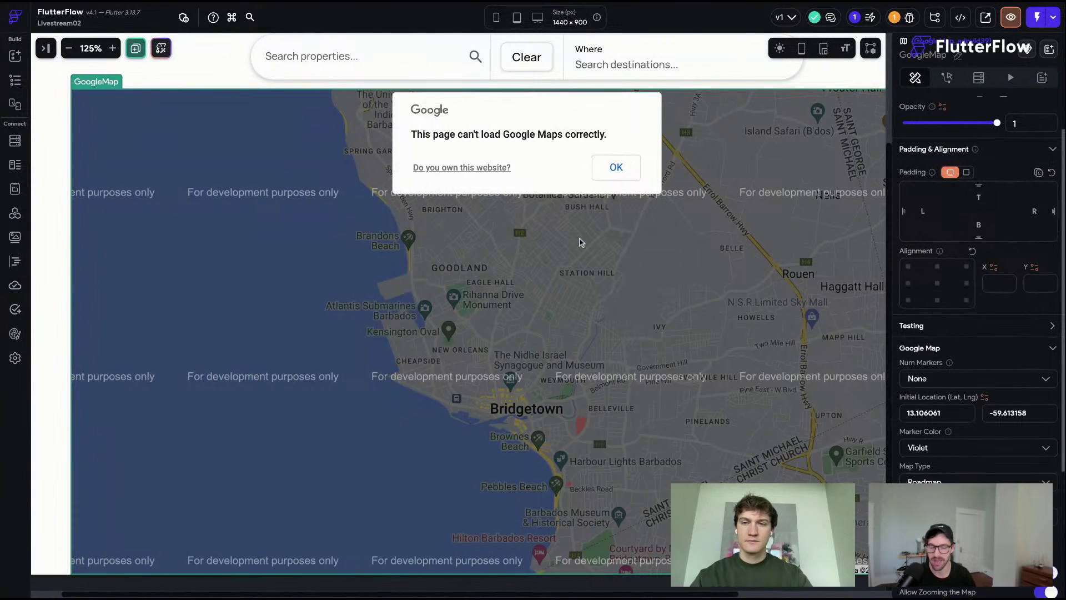
{"action": "scroll", "coordinate": [591, 212], "scroll_direction": "right", "scroll_amount": 4}
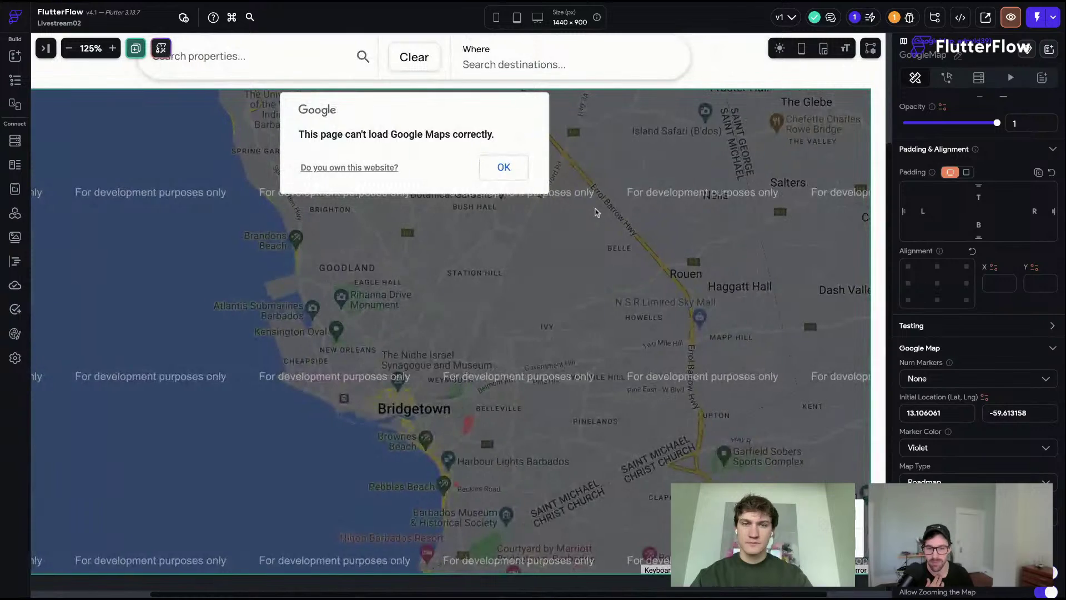
{"action": "scroll", "coordinate": [594, 210], "scroll_direction": "right", "scroll_amount": 3}
{"action": "scroll", "coordinate": [444, 305], "scroll_direction": "left", "scroll_amount": 8}
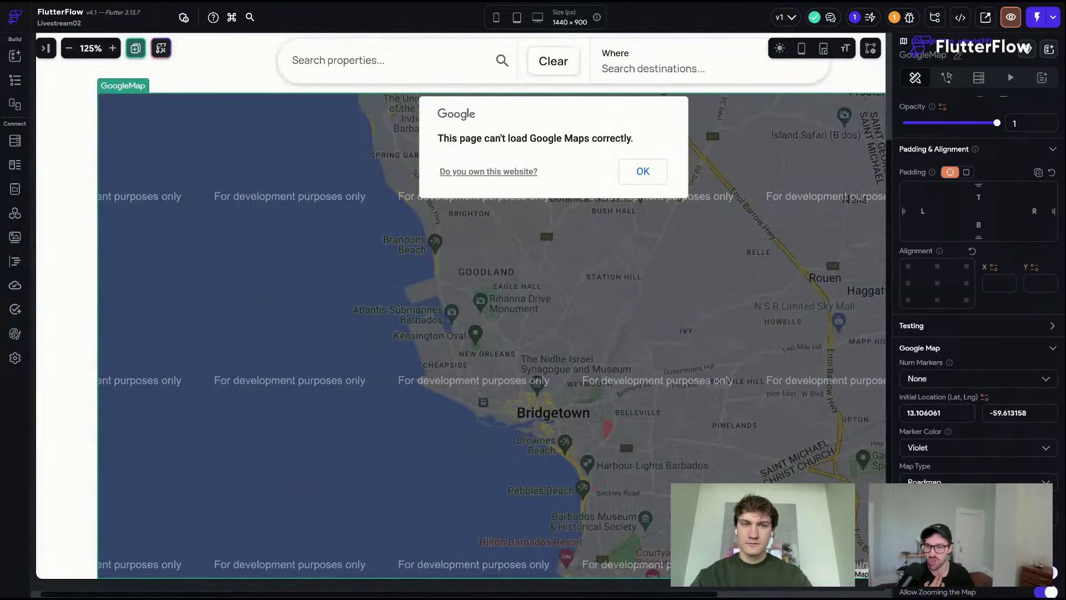
- Find the Show Map button's container in the first tab's stack inside gridView and rename it showMapToggle
{"action": "left_click", "coordinate": [21, 89]}
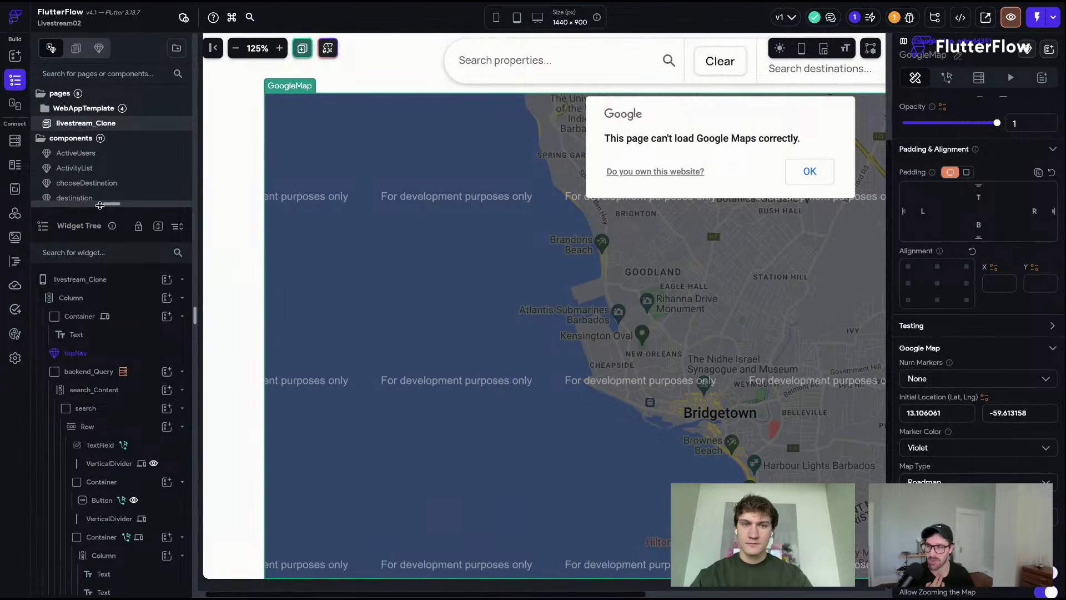
{"action": "scroll", "coordinate": [111, 455], "scroll_direction": "down", "scroll_amount": 2}
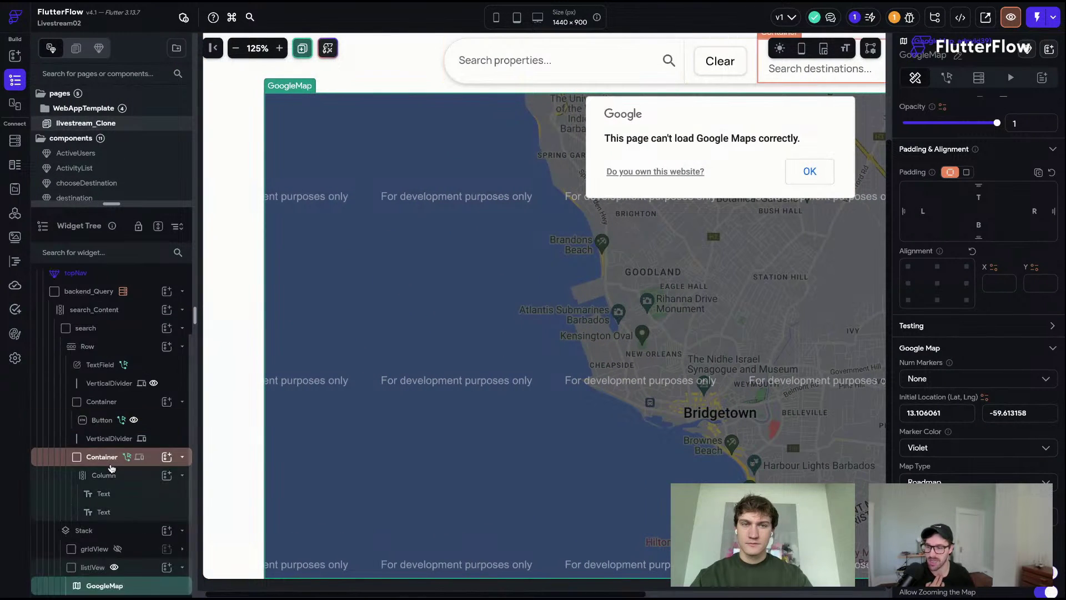
{"action": "left_click", "coordinate": [138, 569]}
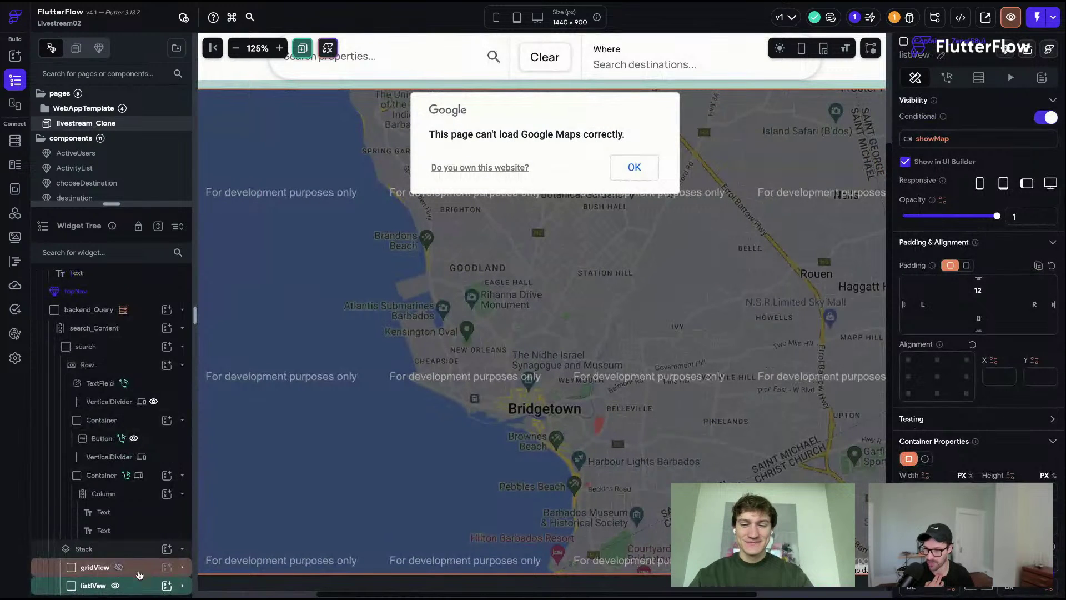
{"action": "left_click_drag", "start_coordinate": [136, 549], "coordinate": [133, 472]}
{"action": "right_click", "coordinate": [133, 472]}
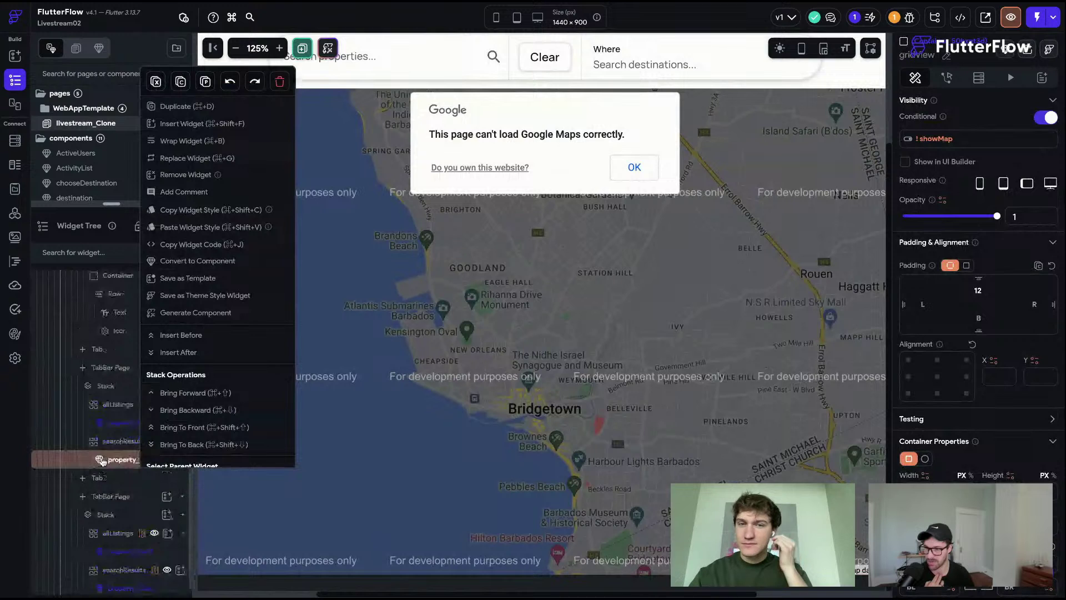
{"action": "left_click", "coordinate": [101, 461]}
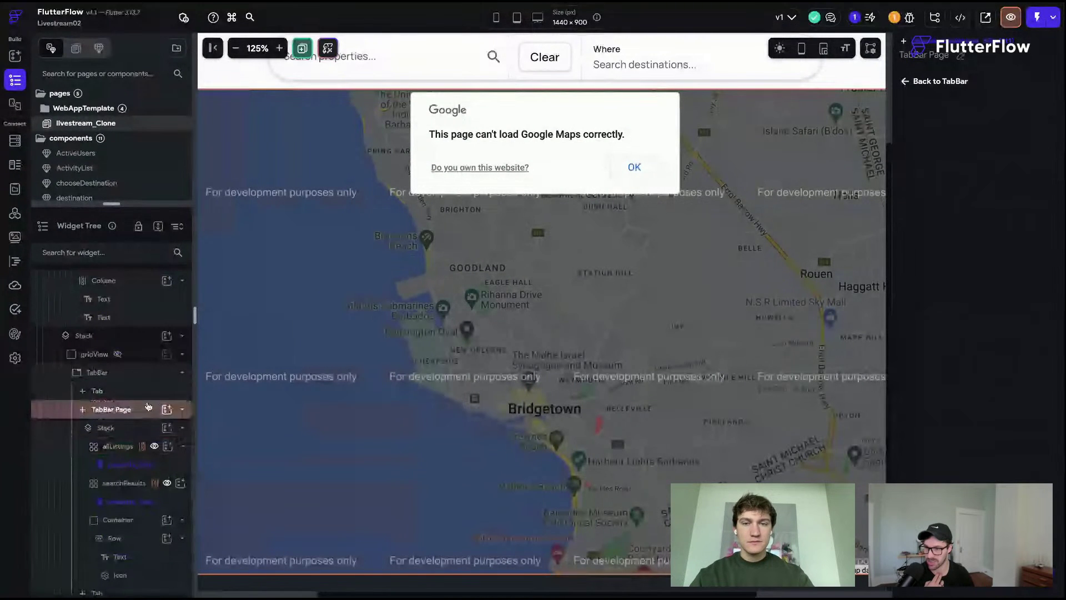
{"action": "scroll", "coordinate": [147, 408], "scroll_direction": "down", "scroll_amount": 2}
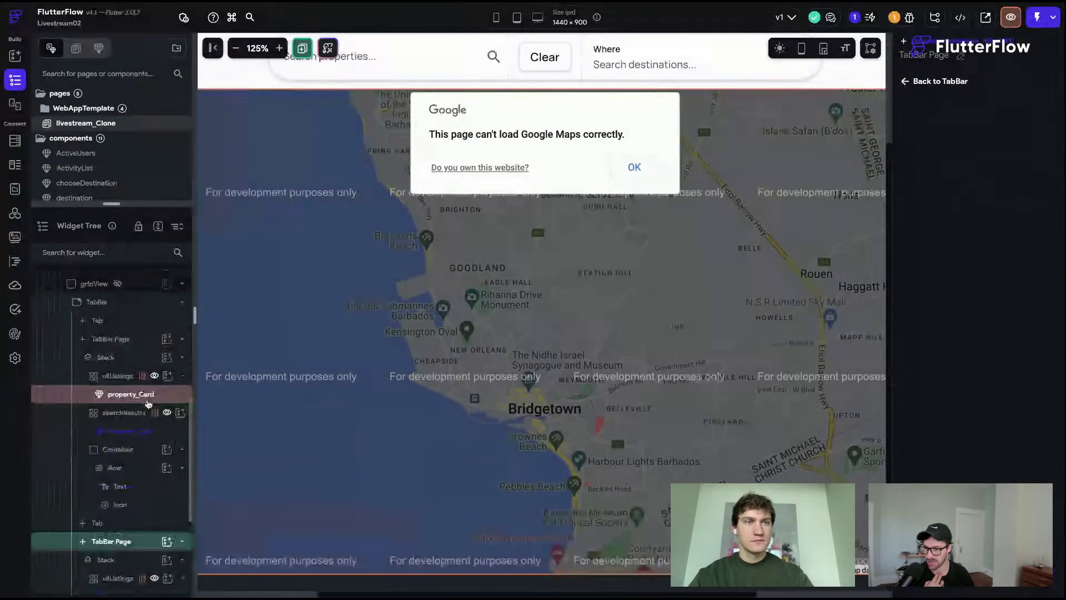
{"action": "left_click", "coordinate": [145, 448]}
{"action": "left_click_drag", "start_coordinate": [145, 447], "coordinate": [144, 433]}
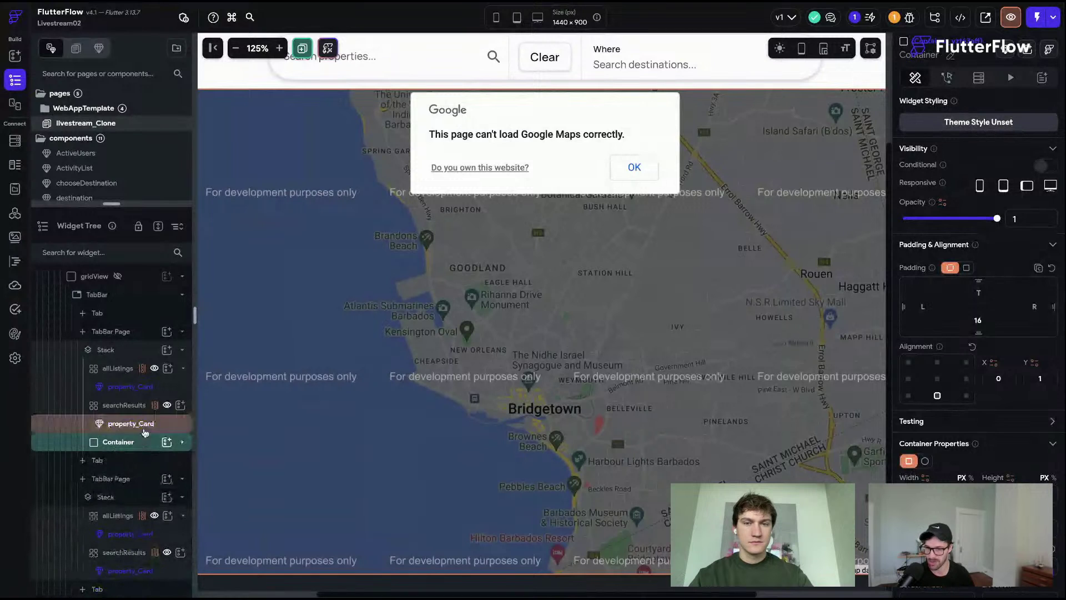
{"action": "left_click", "coordinate": [949, 55]}
{"action": "type", "text": "showMap"}
{"action": "key", "text": "Return"}
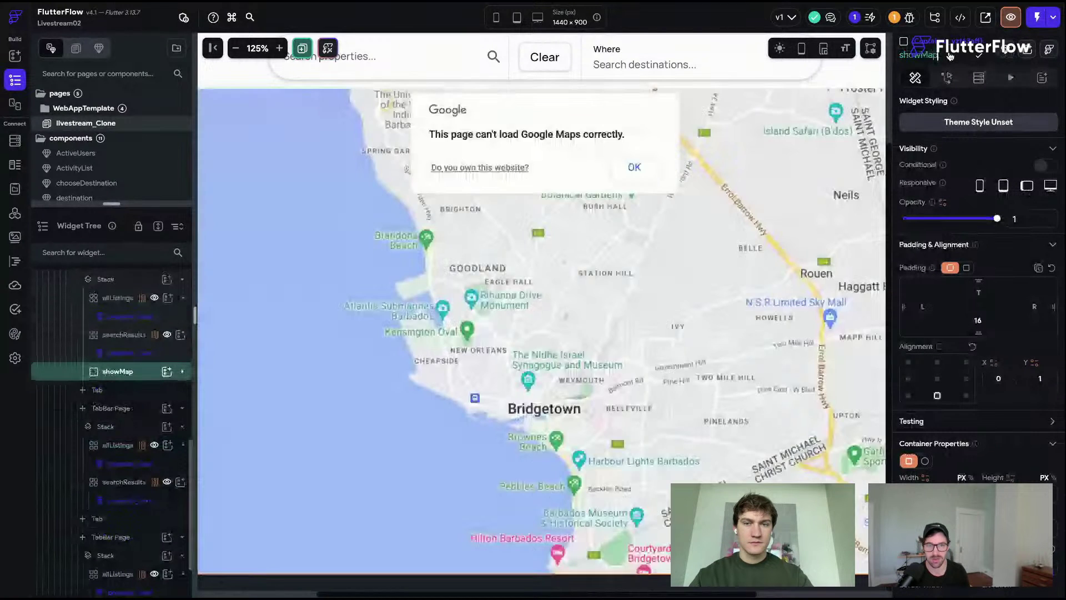
{"action": "type", "text": "Toggle"}
{"action": "key", "text": "Return"}
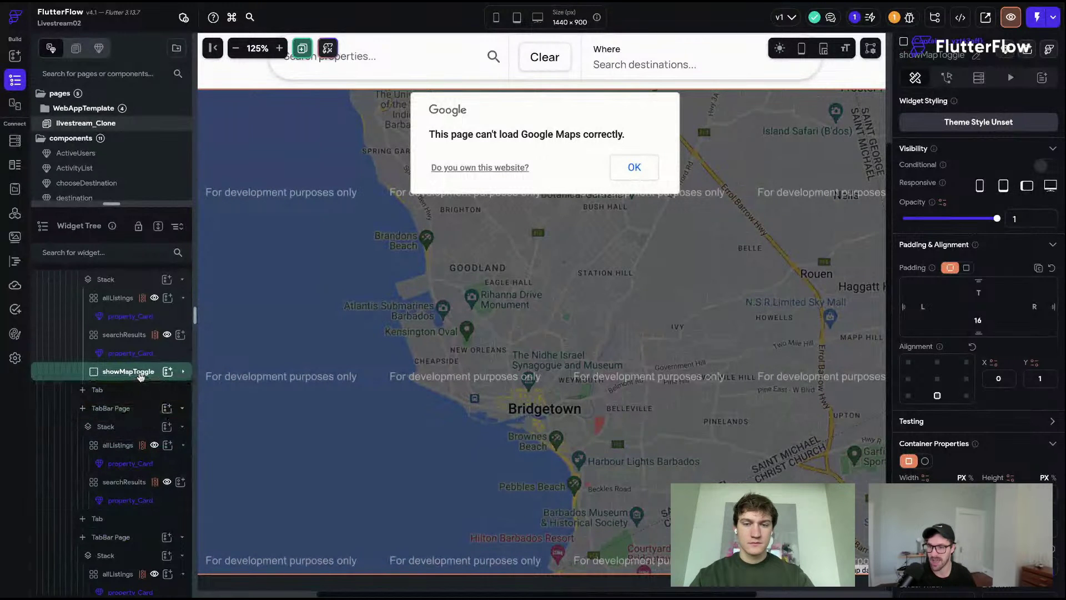
- Cut showMapToggle out of the tab's stack and paste it into the outer Stack that holds gridView and listView
{"action": "left_click", "coordinate": [138, 376]}
{"action": "key", "text": "ctrl+x"}
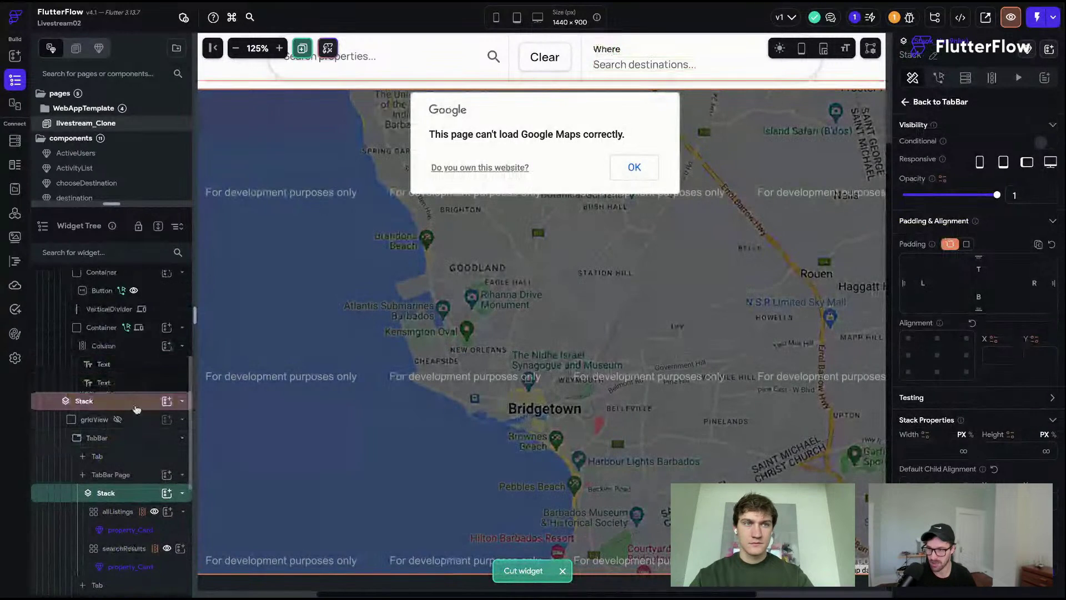
{"action": "left_click", "coordinate": [111, 419]}
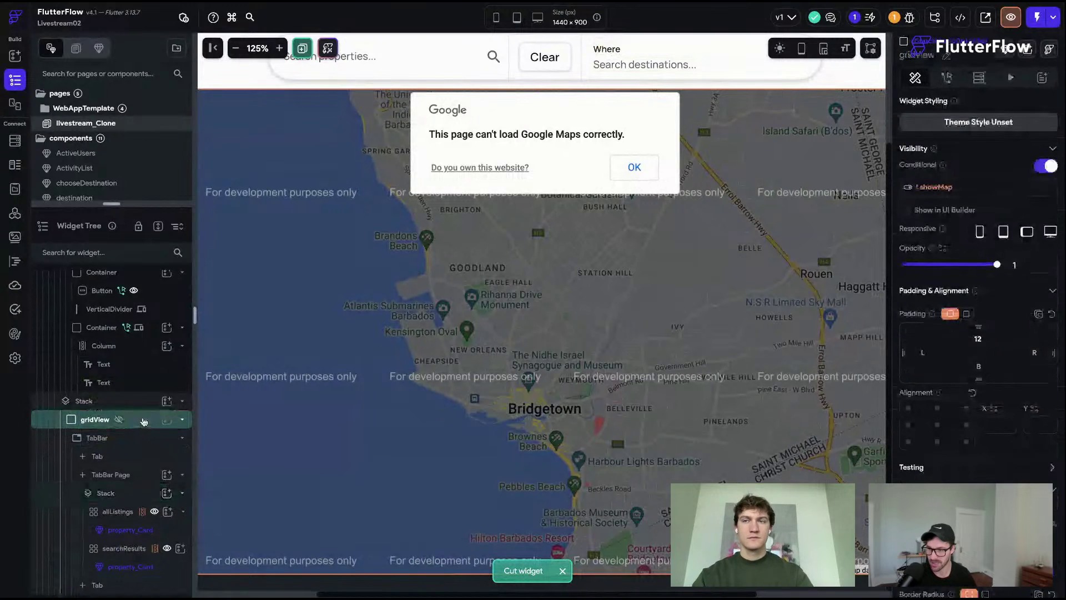
{"action": "scroll", "coordinate": [115, 547], "scroll_direction": "up", "scroll_amount": 3}
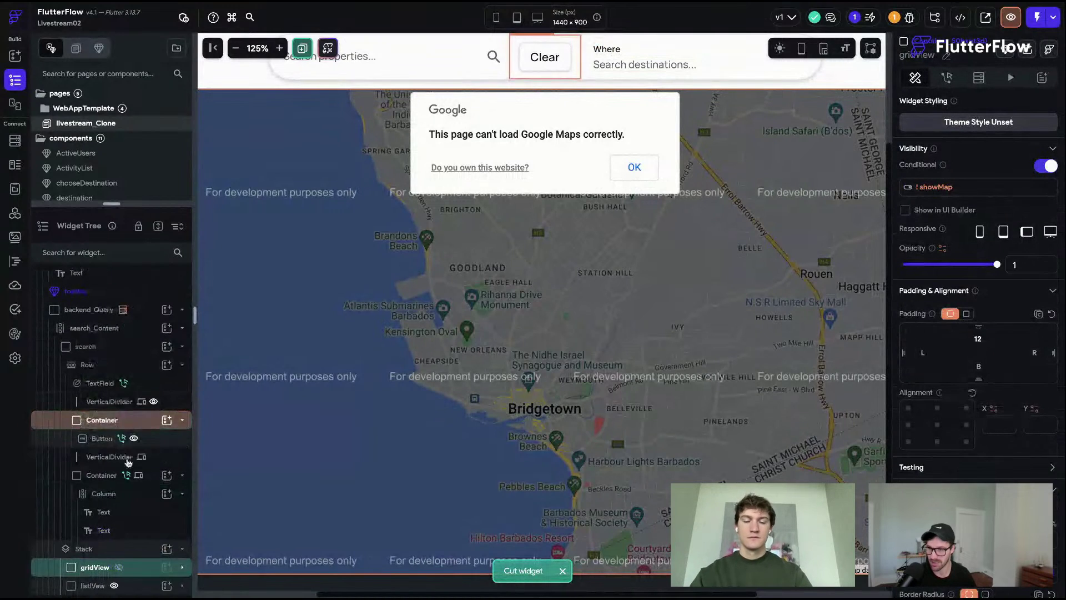
{"action": "left_click", "coordinate": [116, 548]}
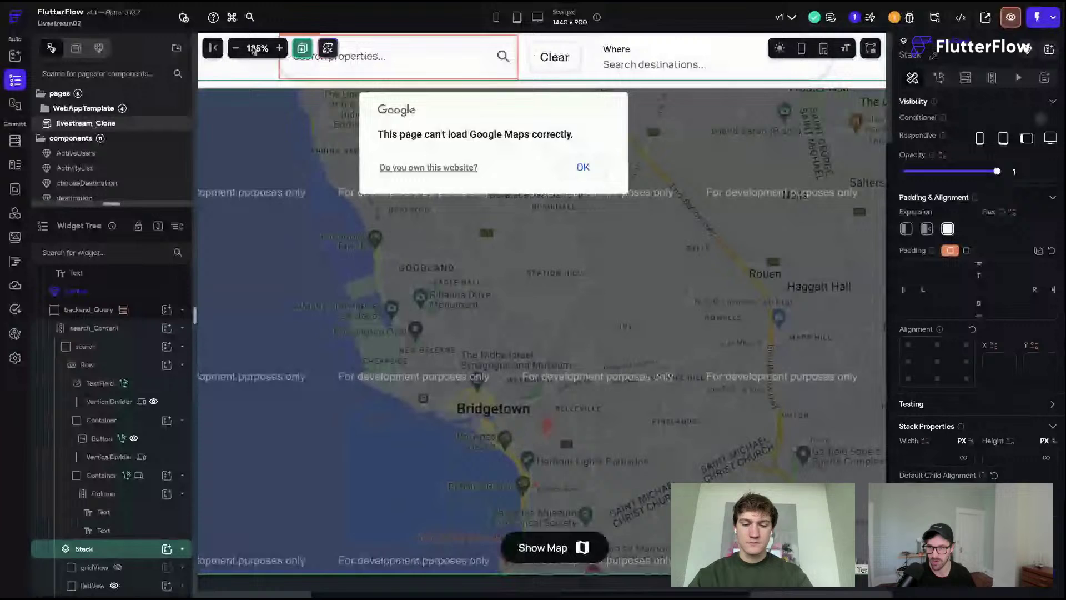
- Check the map's width on the page, then remove the maxWidth variable and clear the maximum width of the listView container
{"action": "left_click", "coordinate": [253, 49]}
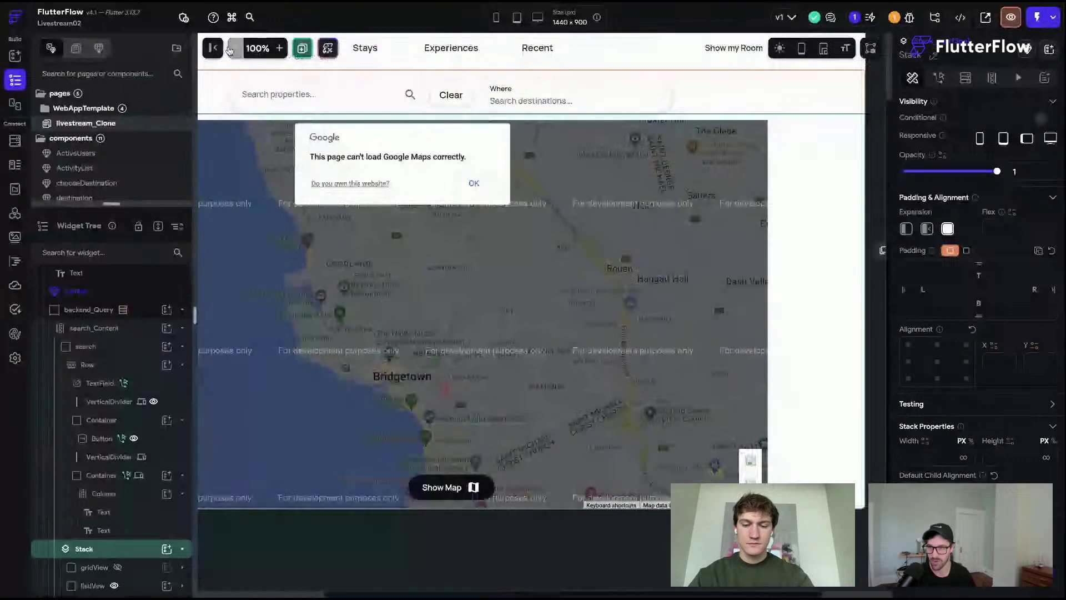
{"action": "left_click", "coordinate": [212, 48]}
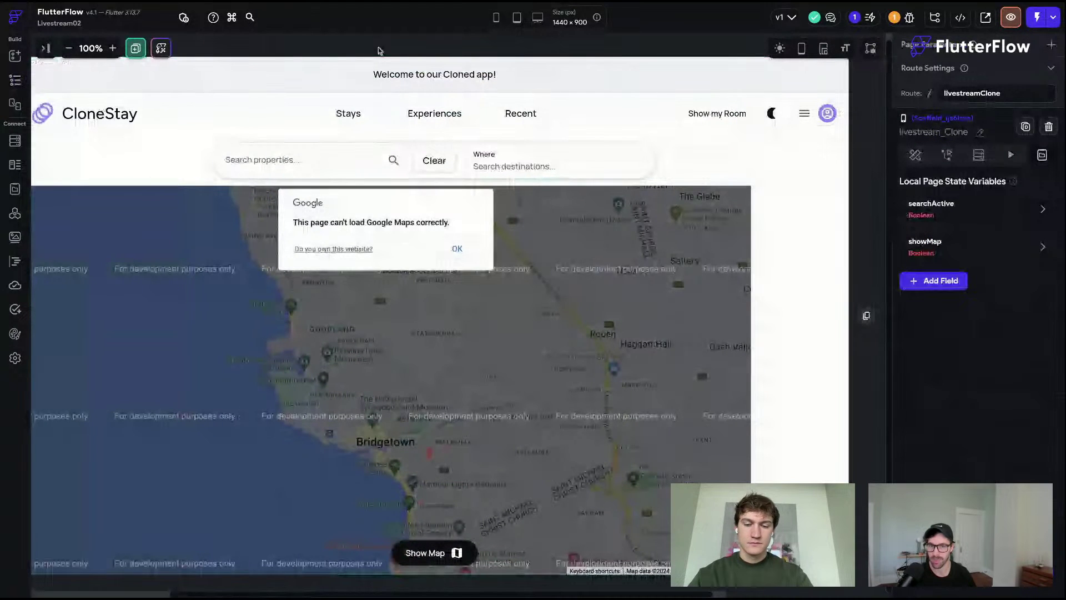
{"action": "left_click", "coordinate": [254, 284]}
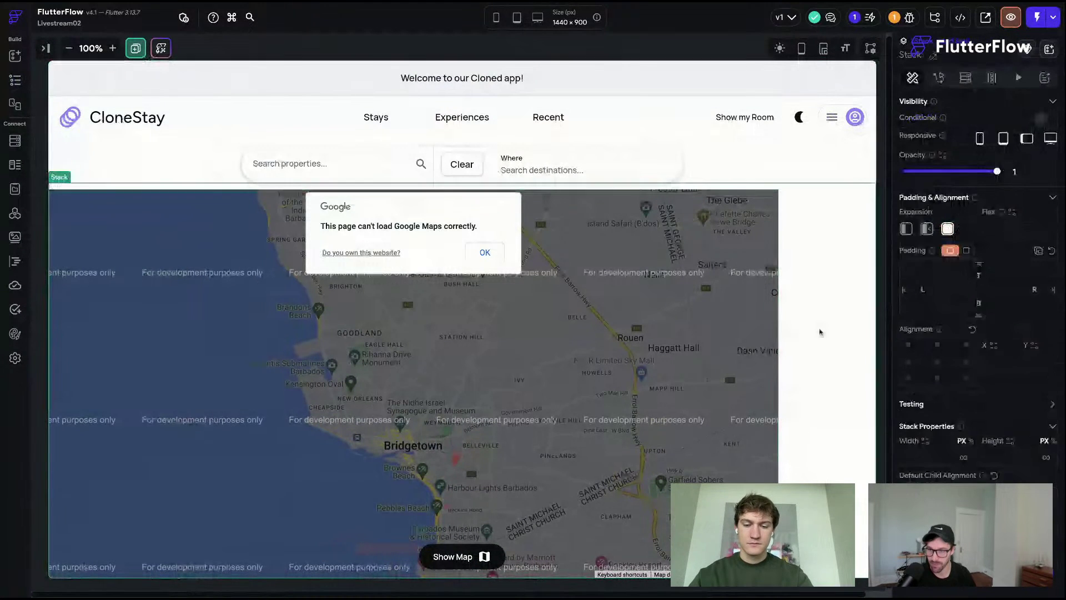
{"action": "left_click", "coordinate": [15, 80]}
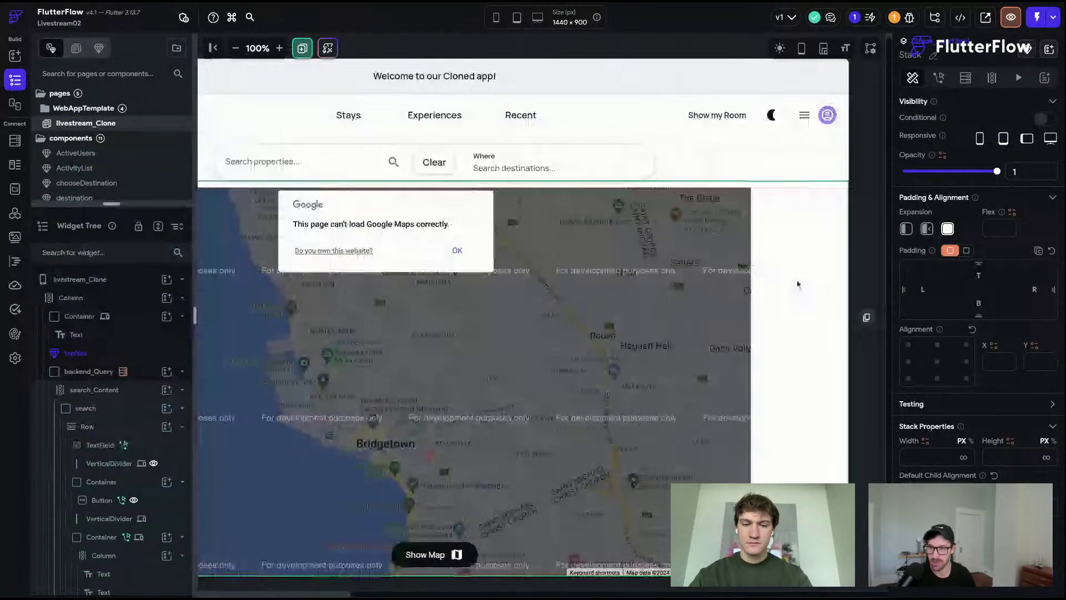
{"action": "scroll", "coordinate": [146, 500], "scroll_direction": "down", "scroll_amount": 3}
{"action": "left_click", "coordinate": [145, 531]}
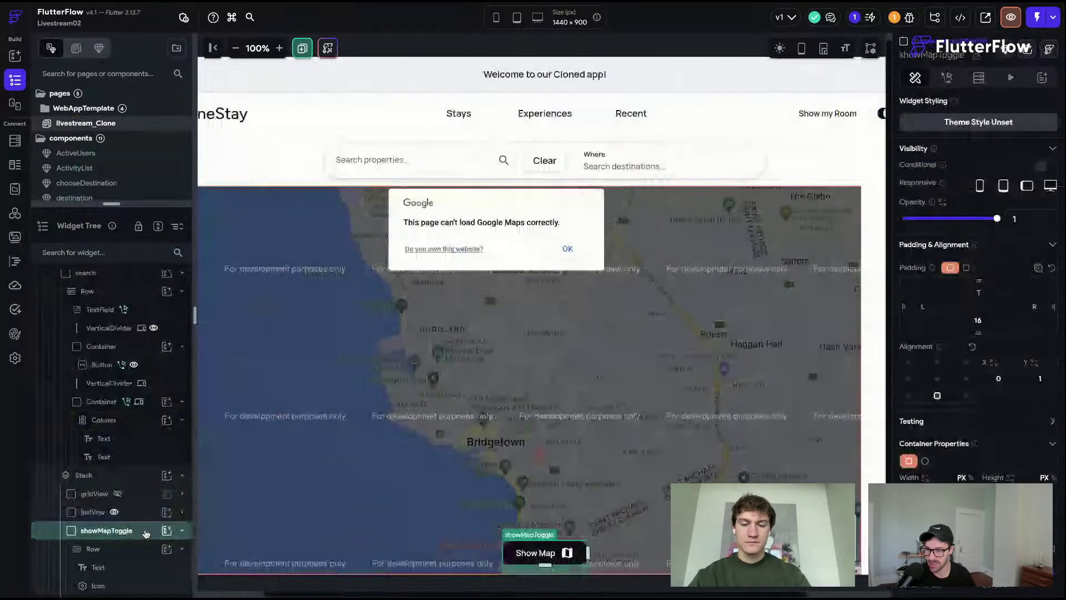
{"action": "left_click", "coordinate": [134, 512]}
{"action": "scroll", "coordinate": [987, 377], "scroll_direction": "down", "scroll_amount": 5}
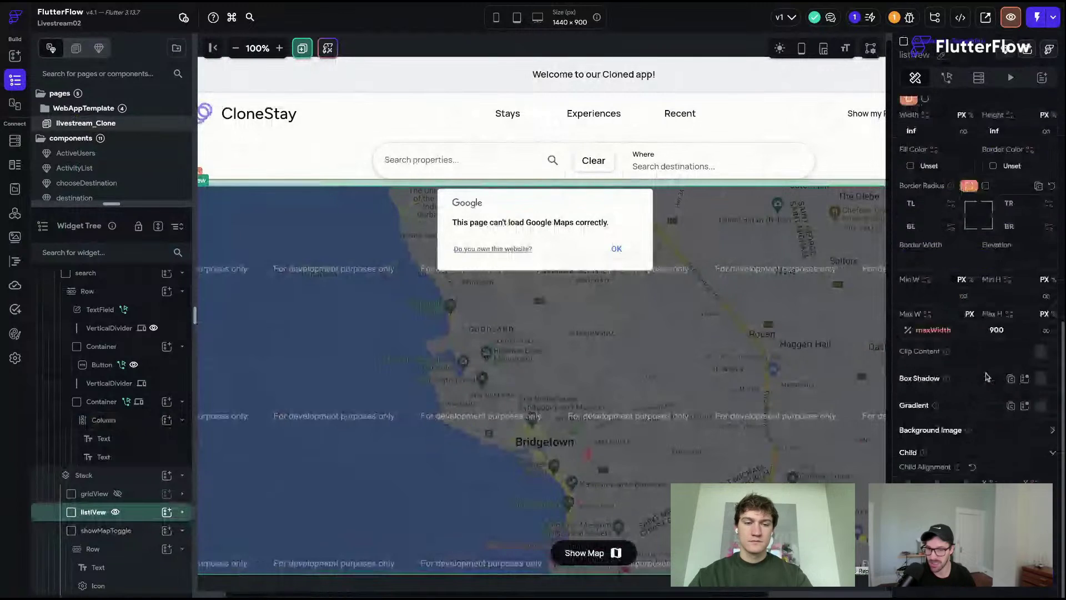
{"action": "left_click", "coordinate": [935, 337]}
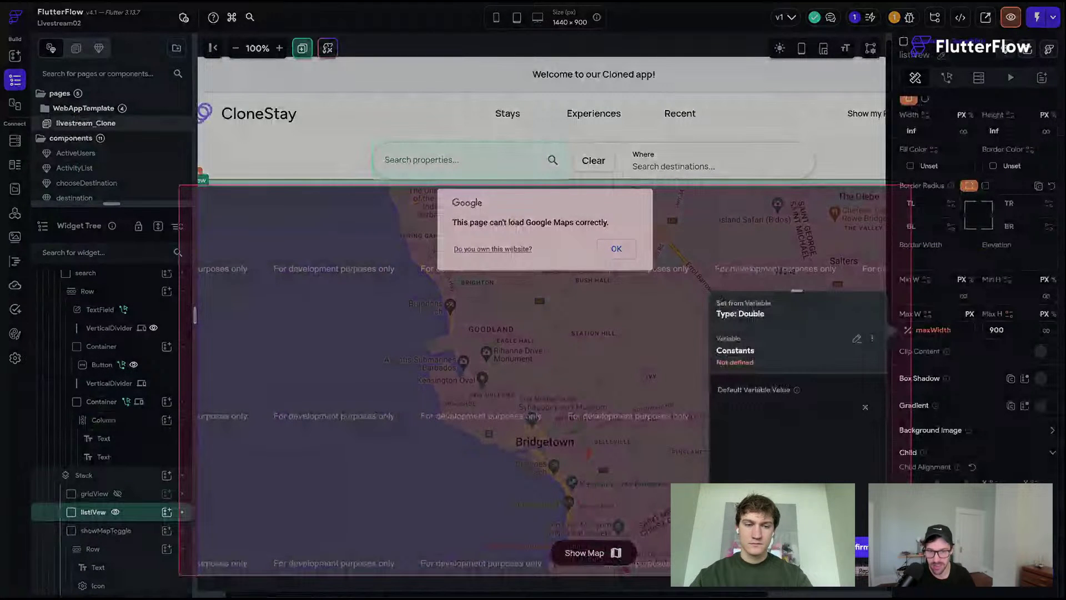
{"action": "left_click", "coordinate": [857, 547]}
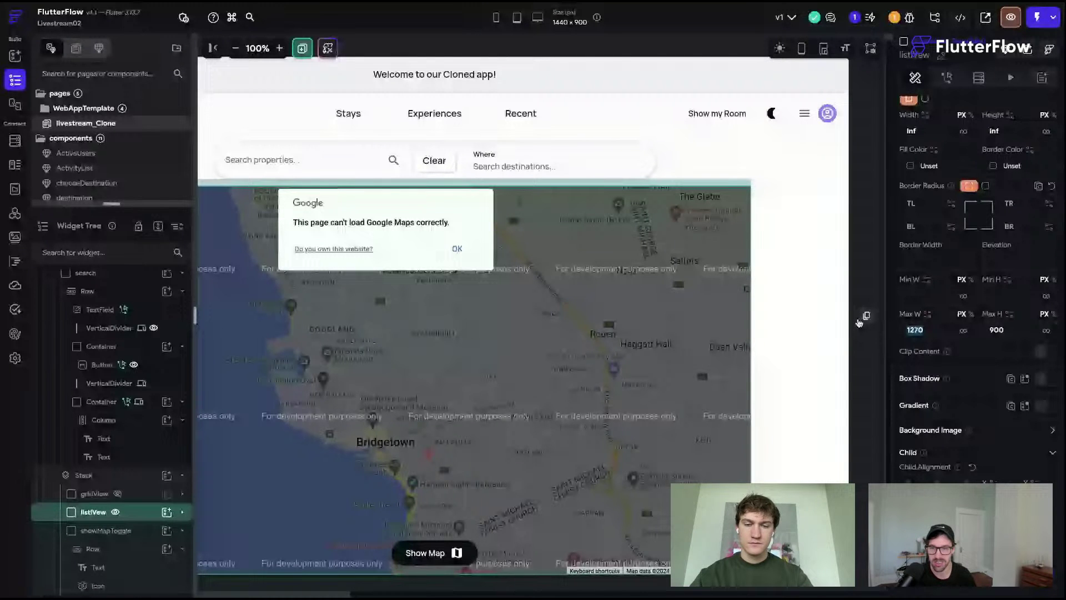
{"action": "key", "text": "BackSpace"}
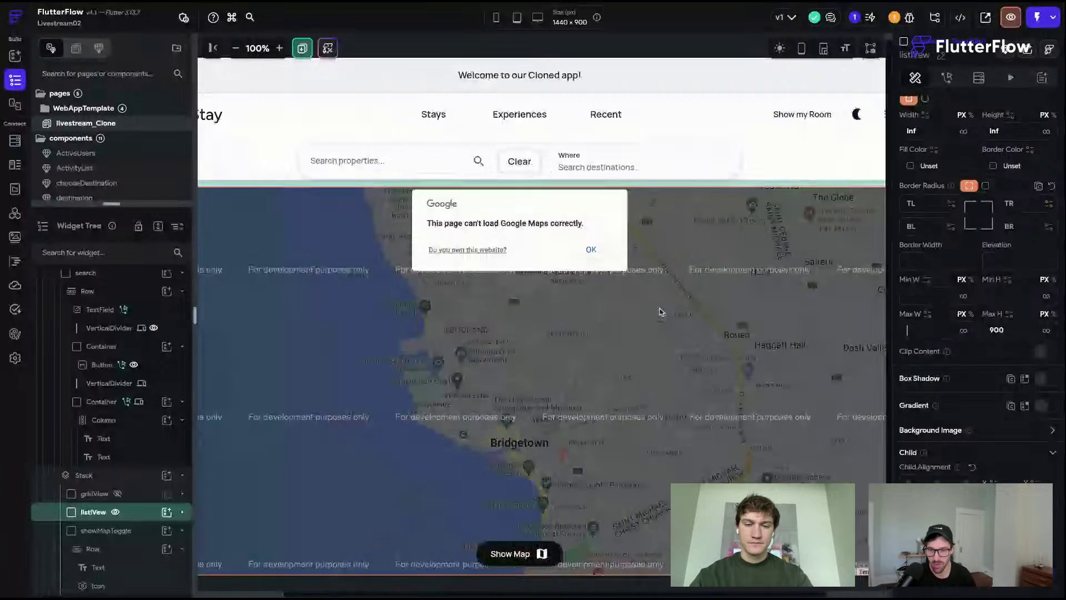
- Examine the GoogleMap widget's marker, initial location, type and style properties
{"action": "left_click", "coordinate": [440, 298]}
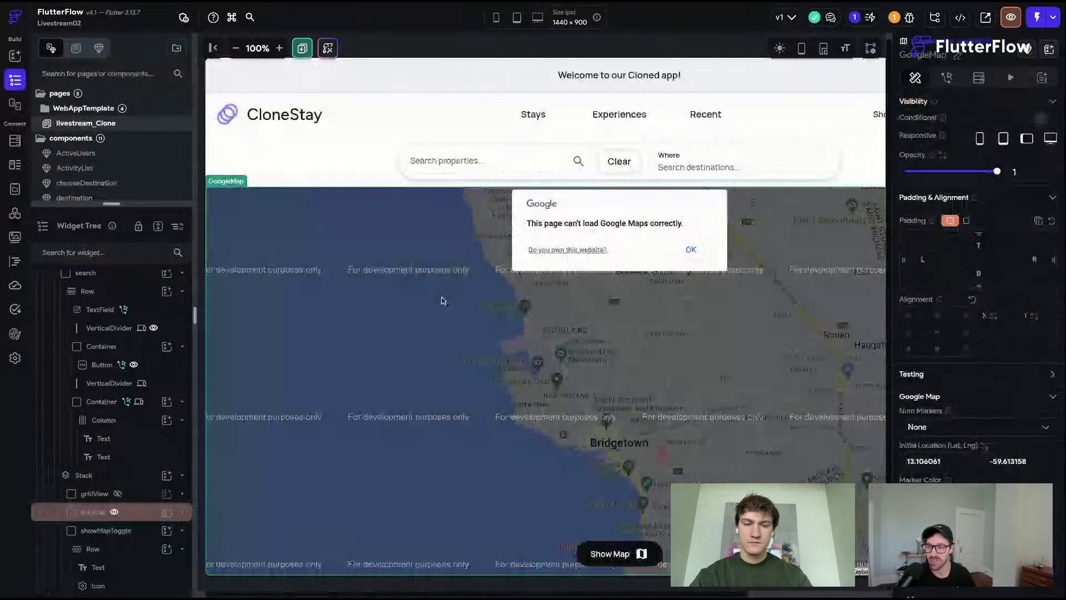
{"action": "scroll", "coordinate": [944, 355], "scroll_direction": "down", "scroll_amount": 1}
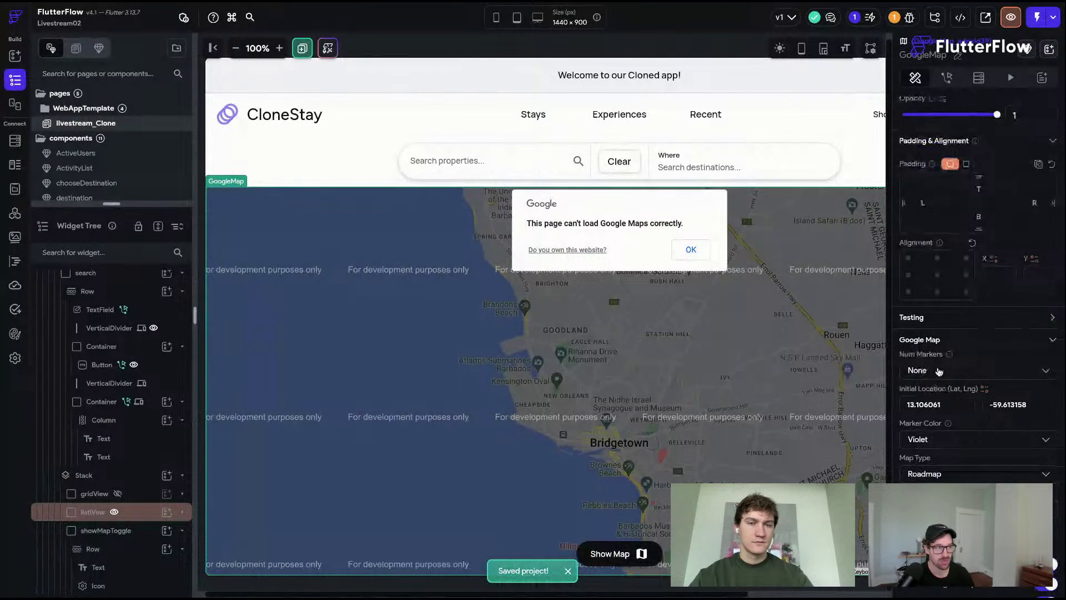
{"action": "scroll", "coordinate": [938, 370], "scroll_direction": "down", "scroll_amount": 1}
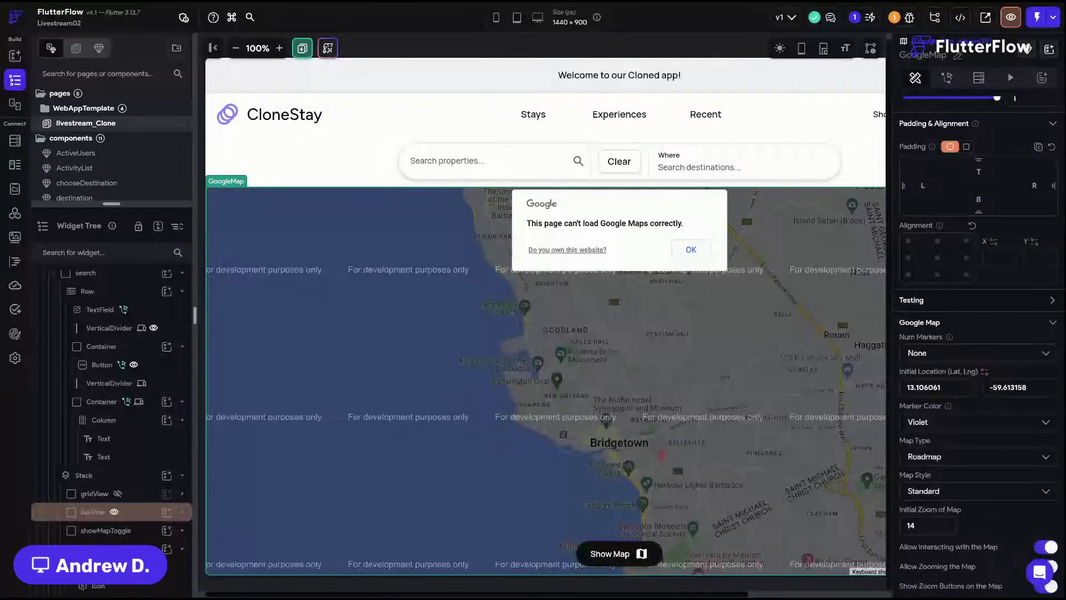
- Open the project's collaboration settings and invite a team member by entering their e-mail address
{"action": "left_click", "coordinate": [15, 357]}
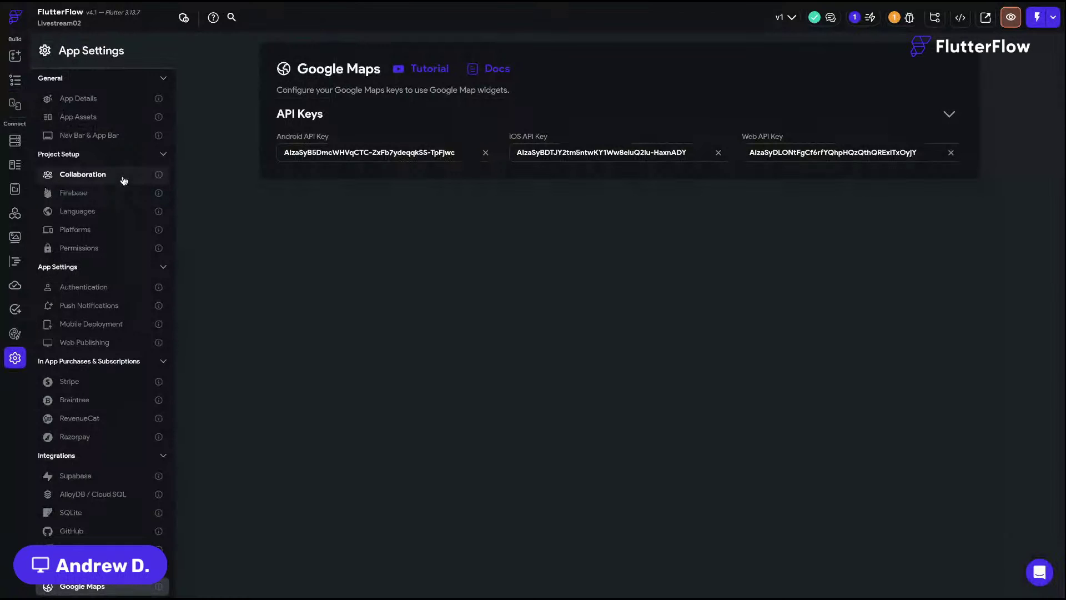
{"action": "left_click", "coordinate": [124, 180]}
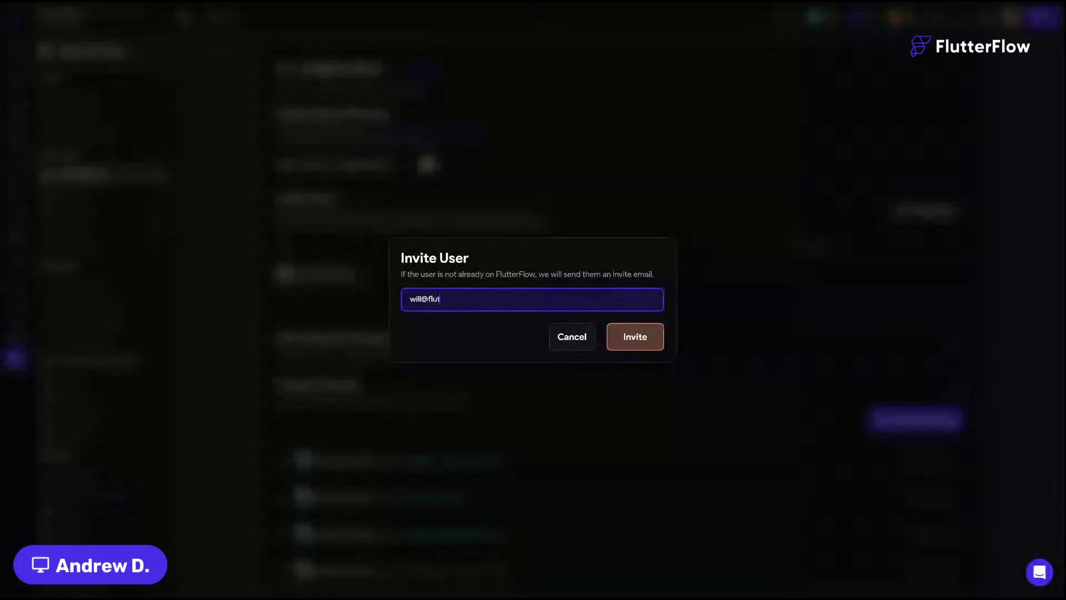
{"action": "type", "text": "flutterflow.io"}
{"action": "key", "text": "Return"}
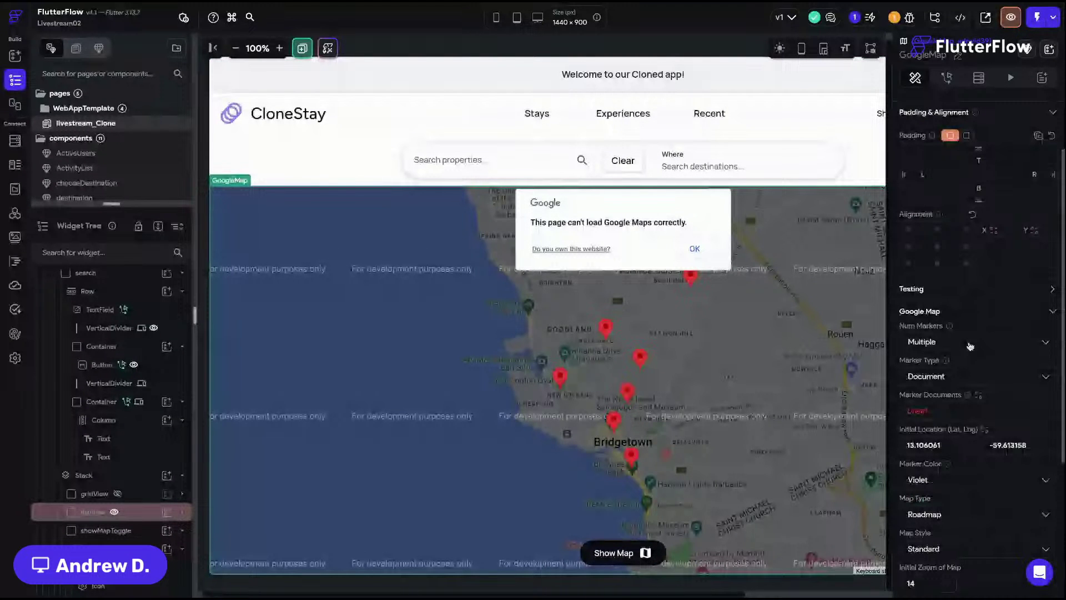
- Bind the GoogleMap's marker documents to properties Documents
{"action": "scroll", "coordinate": [970, 347], "scroll_direction": "down", "scroll_amount": 2}
{"action": "left_click", "coordinate": [923, 321]}
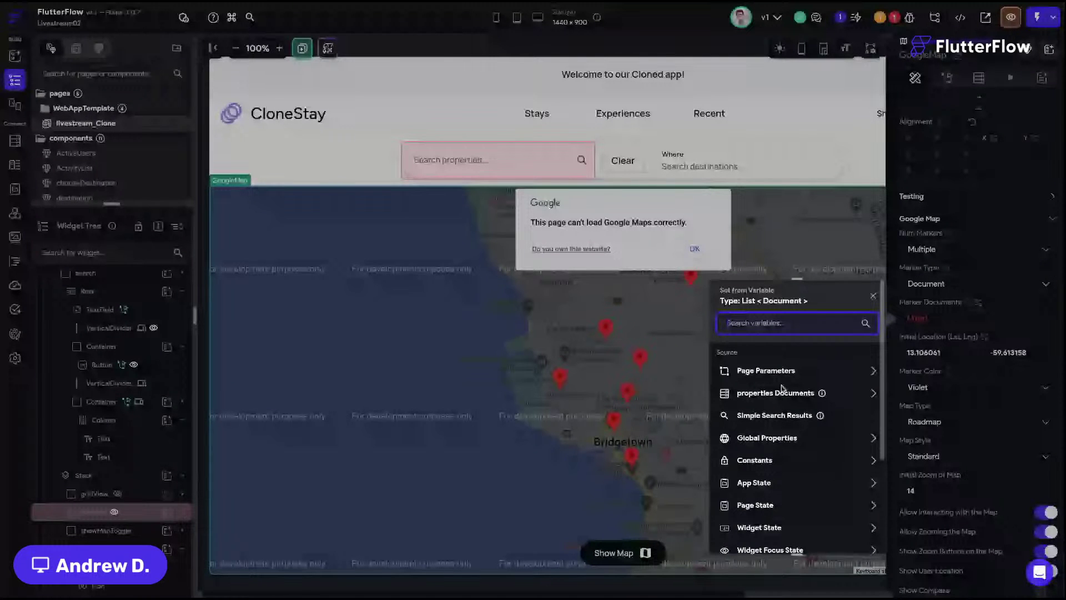
{"action": "left_click", "coordinate": [260, 347]}
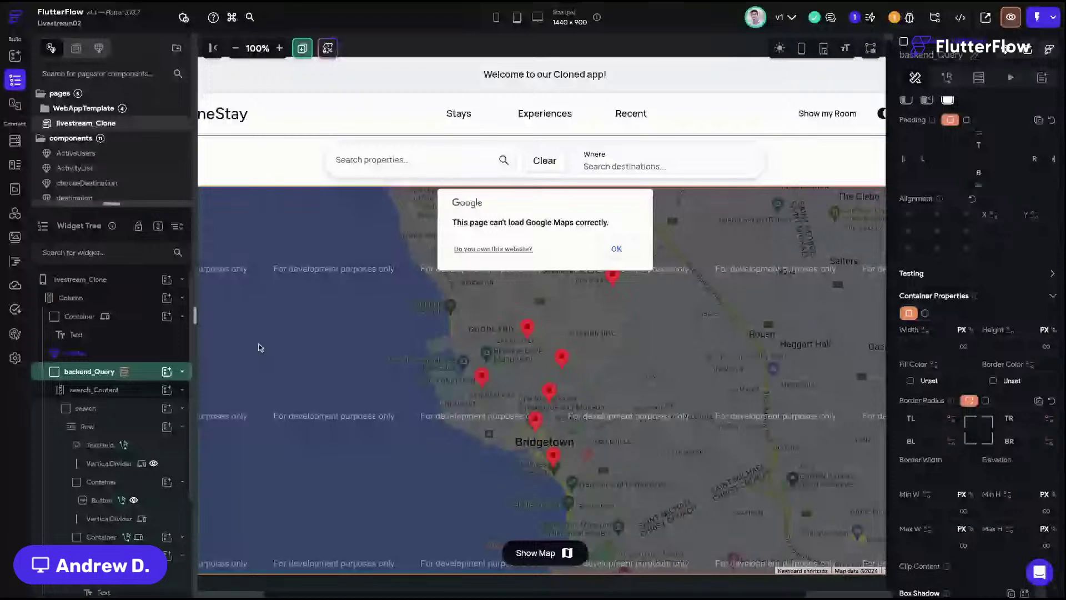
- Bind the GoogleMap's initial location to the latLong property of the first item in properties Documents
{"action": "left_click", "coordinate": [586, 362]}
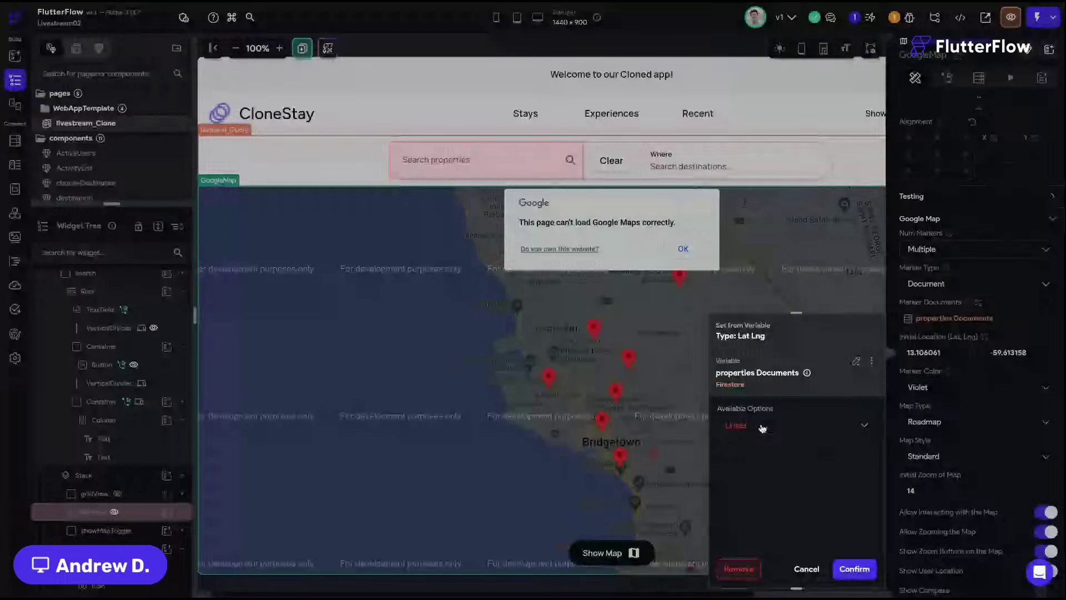
{"action": "left_click", "coordinate": [763, 428]}
{"action": "left_click", "coordinate": [750, 512]}
{"action": "left_click", "coordinate": [751, 511]}
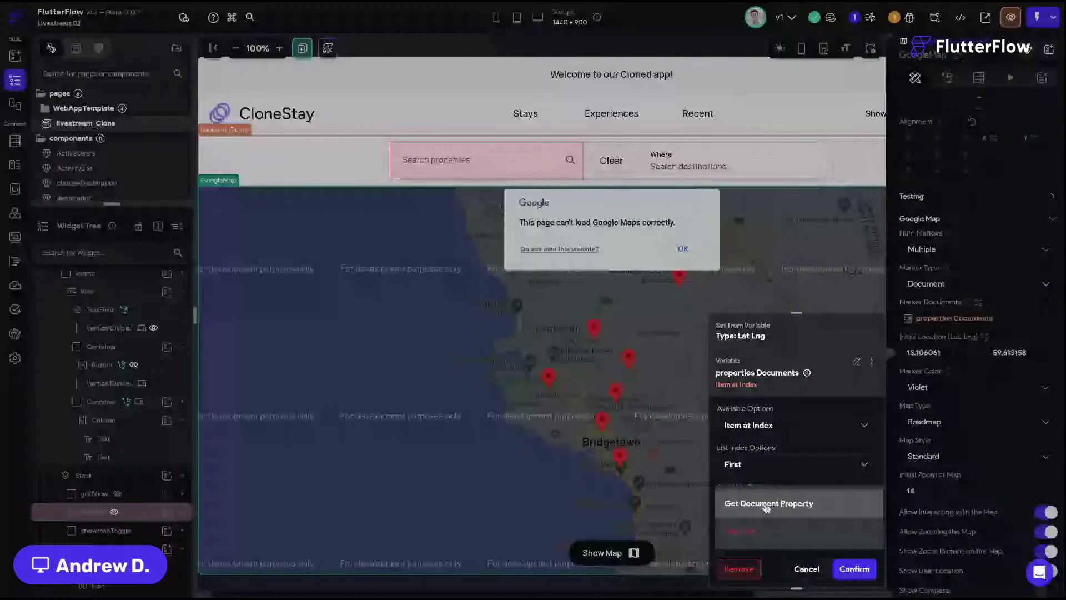
{"action": "left_click", "coordinate": [766, 506]}
{"action": "left_click", "coordinate": [738, 546]}
{"action": "left_click", "coordinate": [747, 503]}
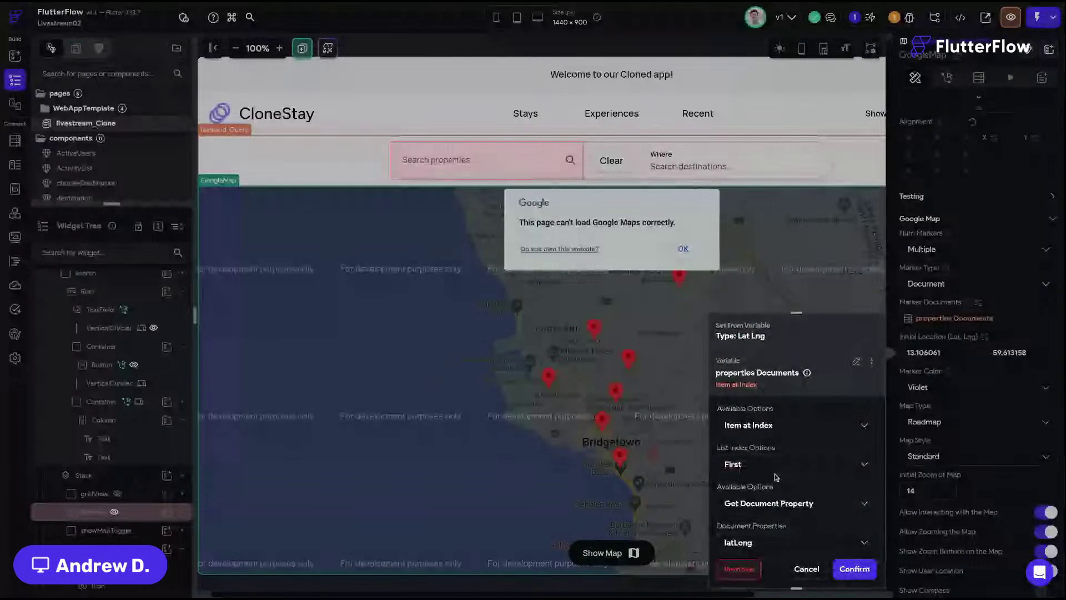
{"action": "left_click", "coordinate": [854, 569]}
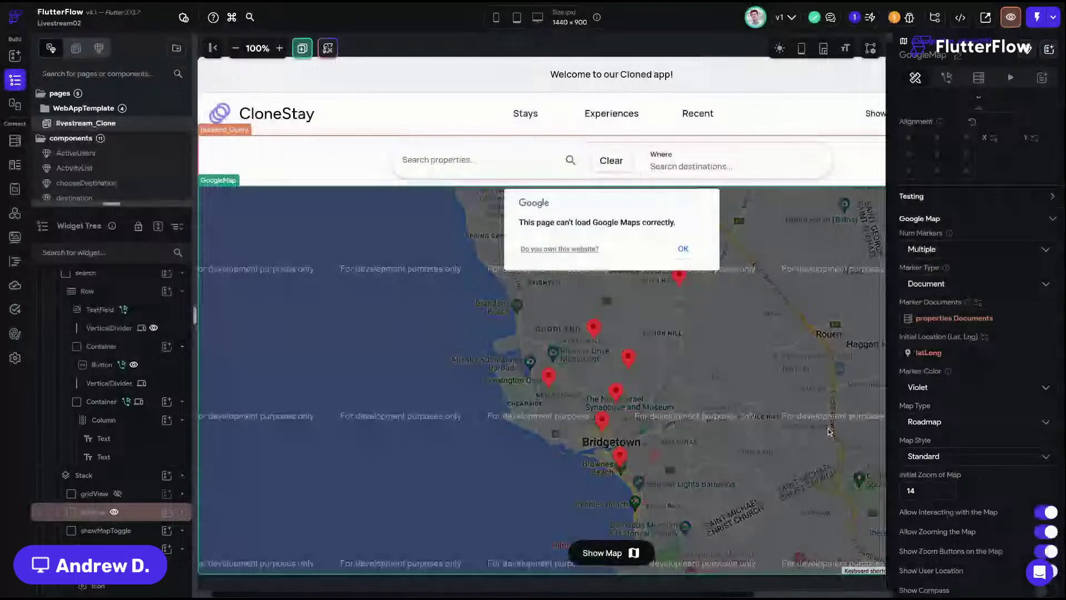
{"action": "scroll", "coordinate": [829, 432], "scroll_direction": "right", "scroll_amount": 3}
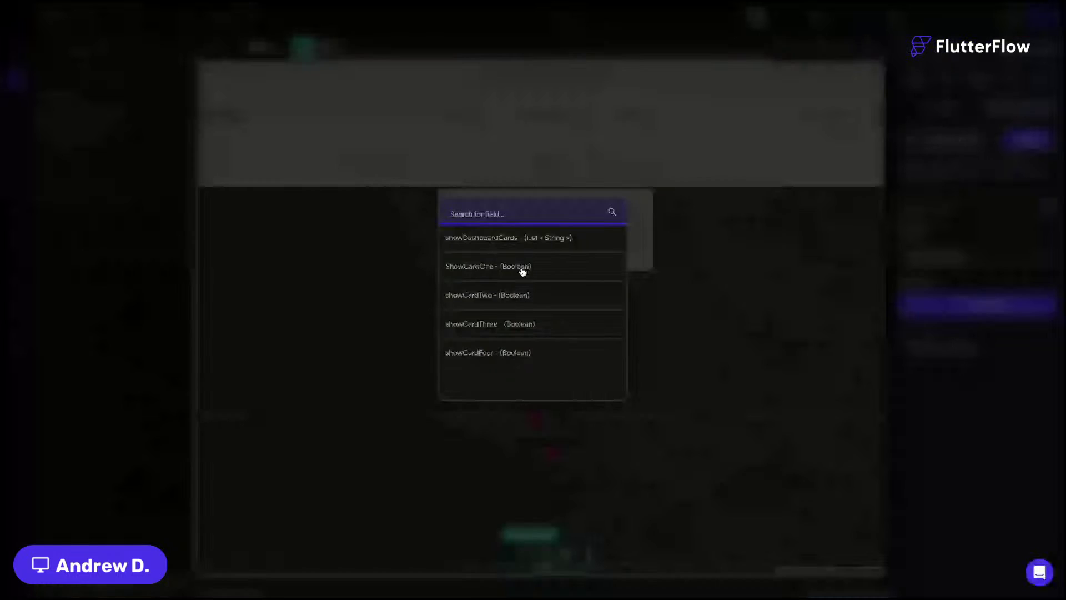
- Preview the showMapToggle container's styling in dark mode
{"action": "left_click", "coordinate": [962, 262]}
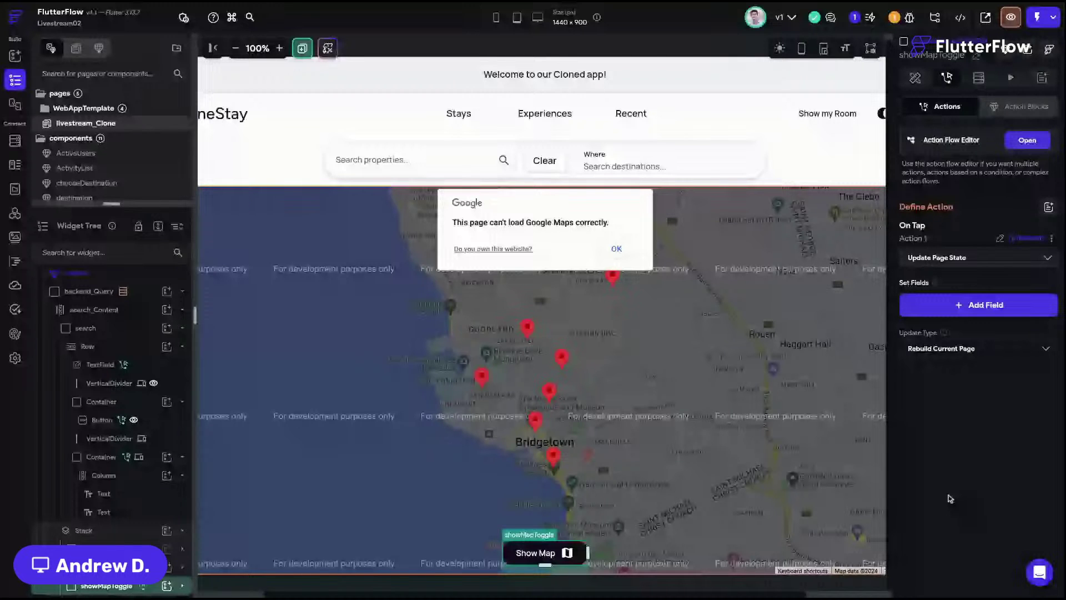
{"action": "left_click", "coordinate": [914, 78]}
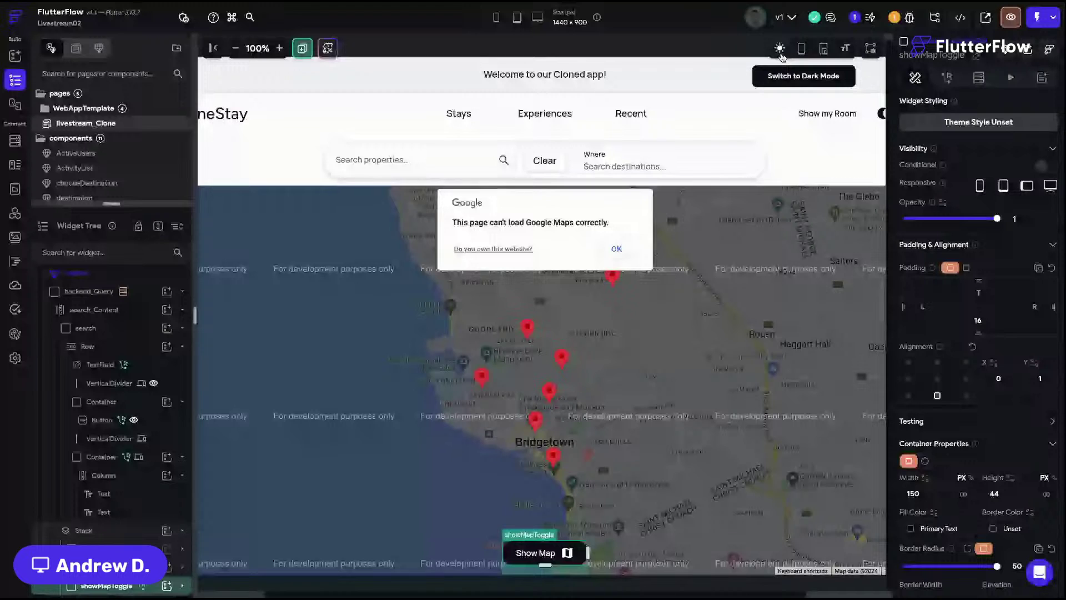
{"action": "left_click", "coordinate": [780, 49]}
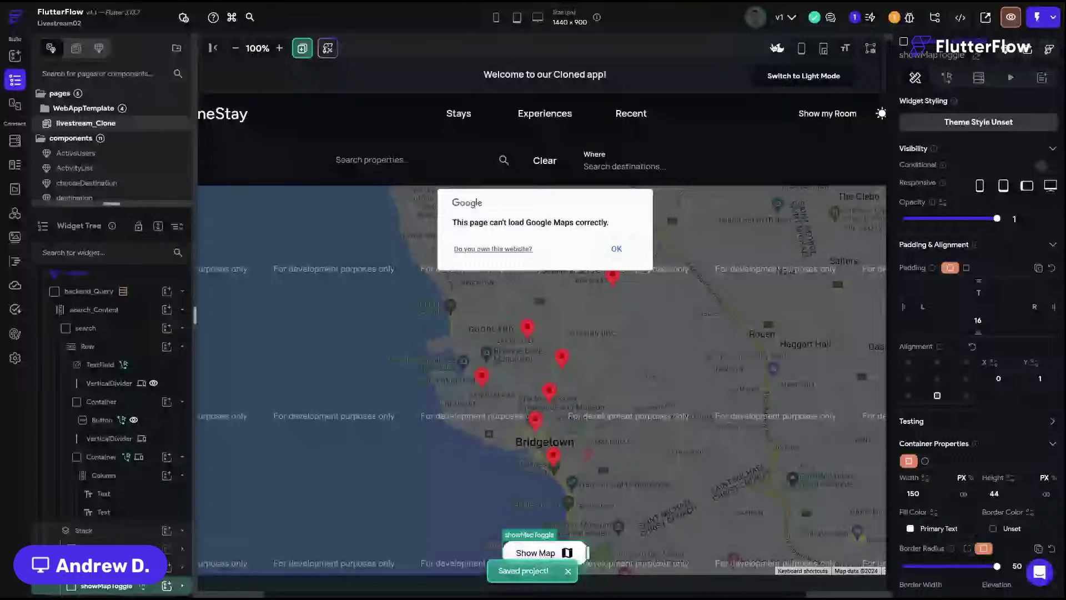
- Bind the showMapToggle's text to an If/Then/Else conditional value whose condition is the showMap page state
{"action": "left_click", "coordinate": [535, 552]}
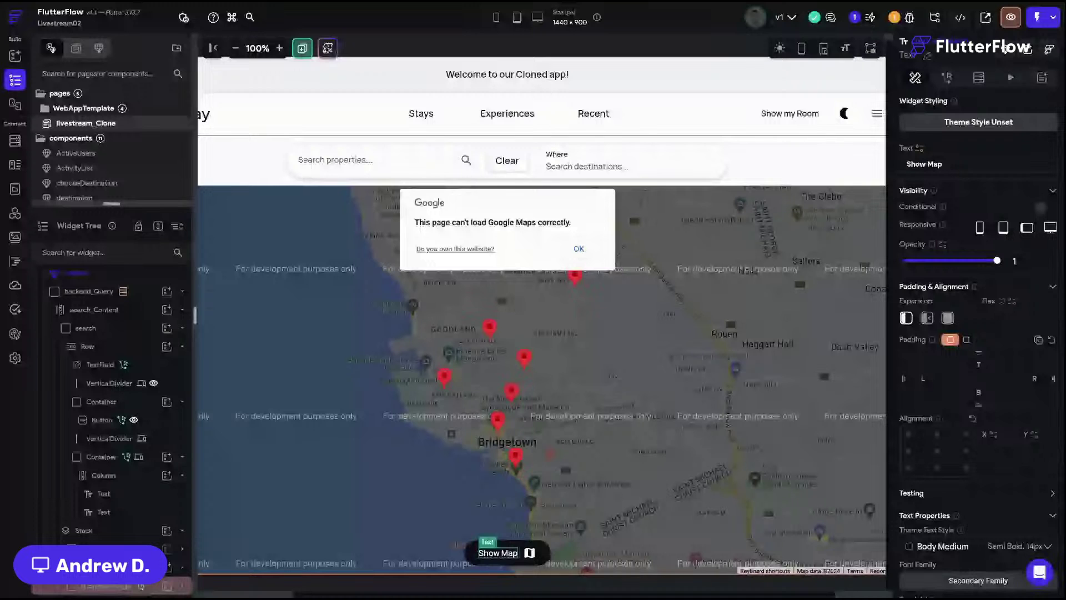
{"action": "left_click", "coordinate": [920, 149]}
{"action": "scroll", "coordinate": [794, 278], "scroll_direction": "down", "scroll_amount": 3}
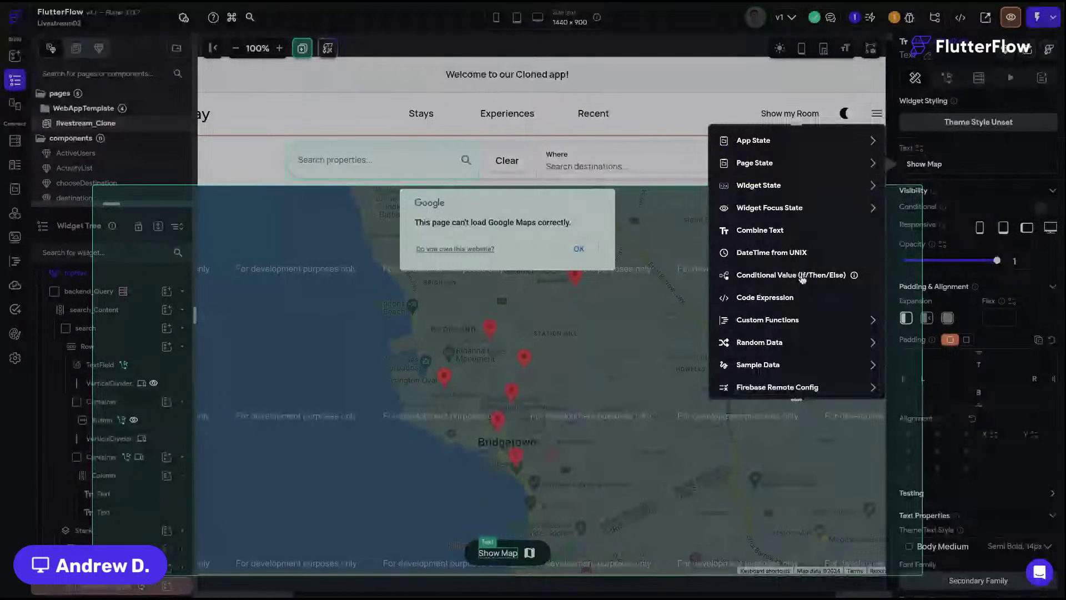
{"action": "left_click", "coordinate": [789, 274]}
{"action": "left_click", "coordinate": [777, 238]}
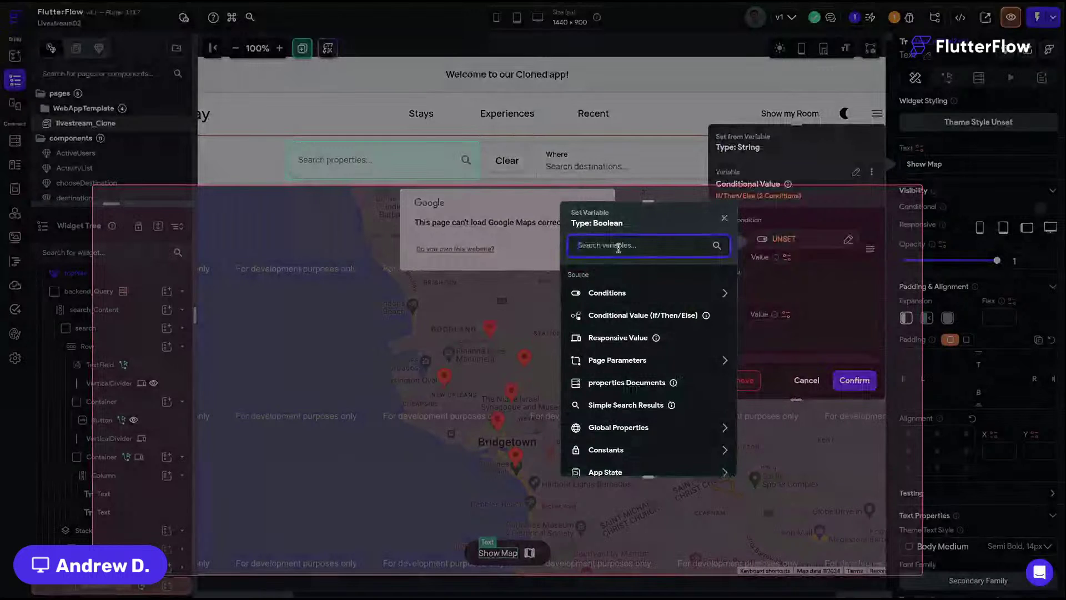
{"action": "type", "text": "showMap"}
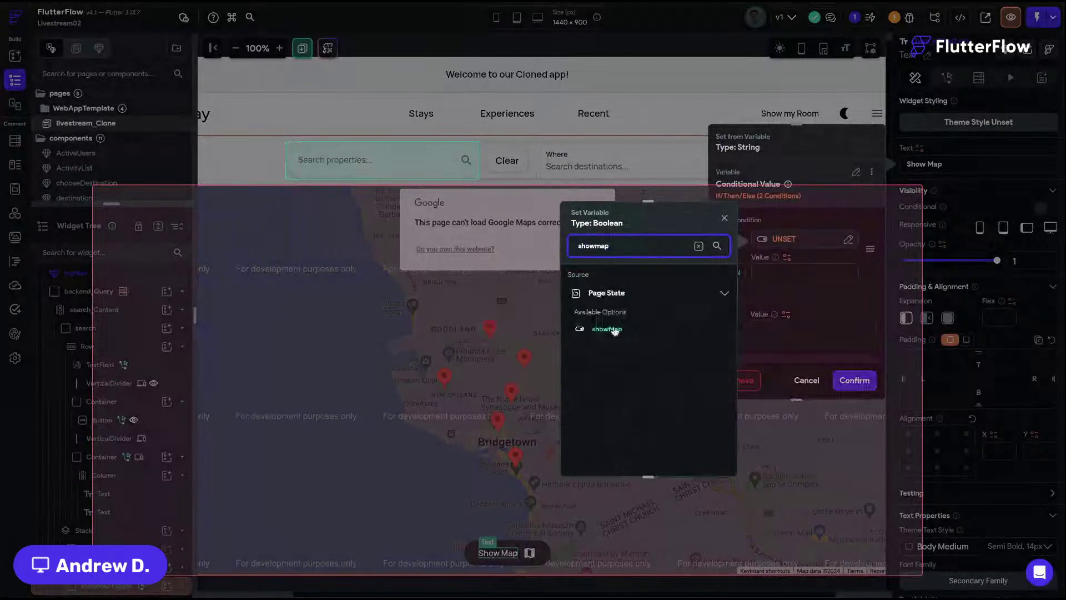
{"action": "left_click", "coordinate": [614, 328]}
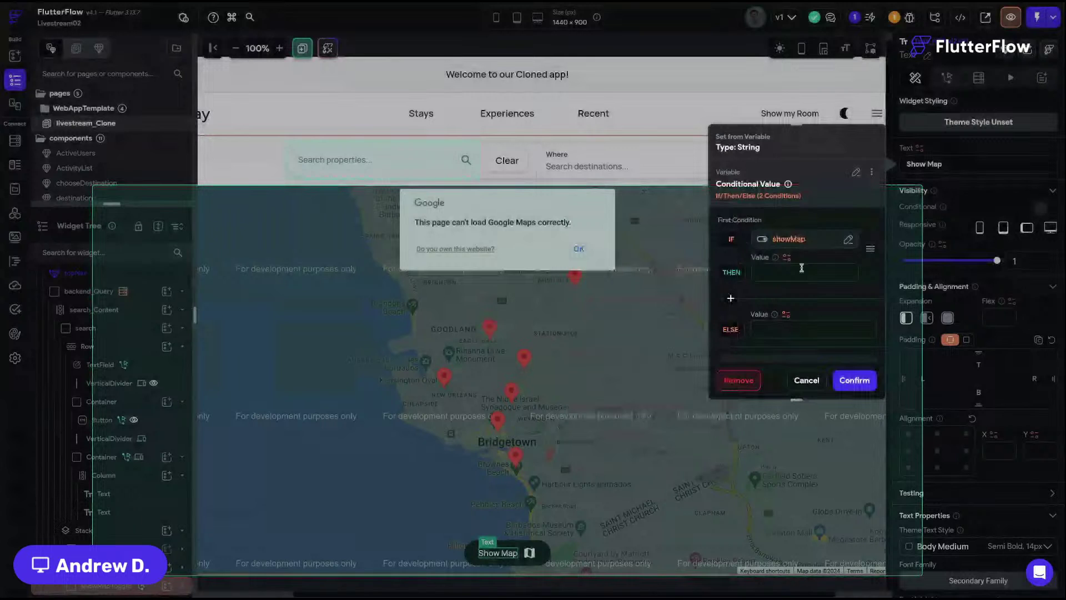
- Set the conditional text to "Show List" when showMap is true and "Show Map" otherwise
{"action": "left_click", "coordinate": [801, 272]}
{"action": "type", "text": "Show List"}
{"action": "left_click", "coordinate": [815, 329]}
{"action": "type", "text": "S"}
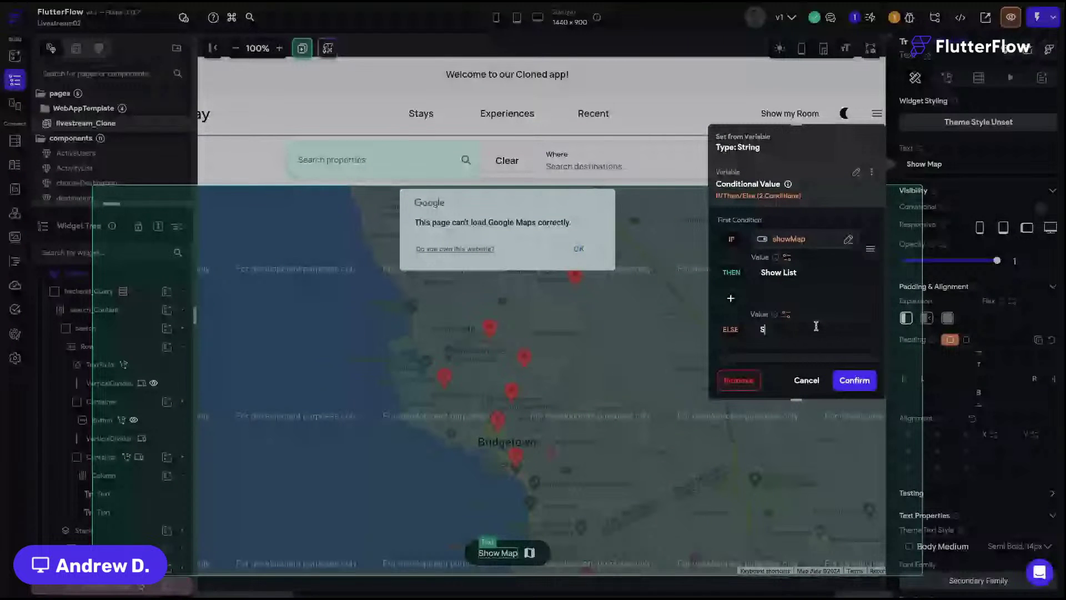
{"action": "type", "text": "how Map"}
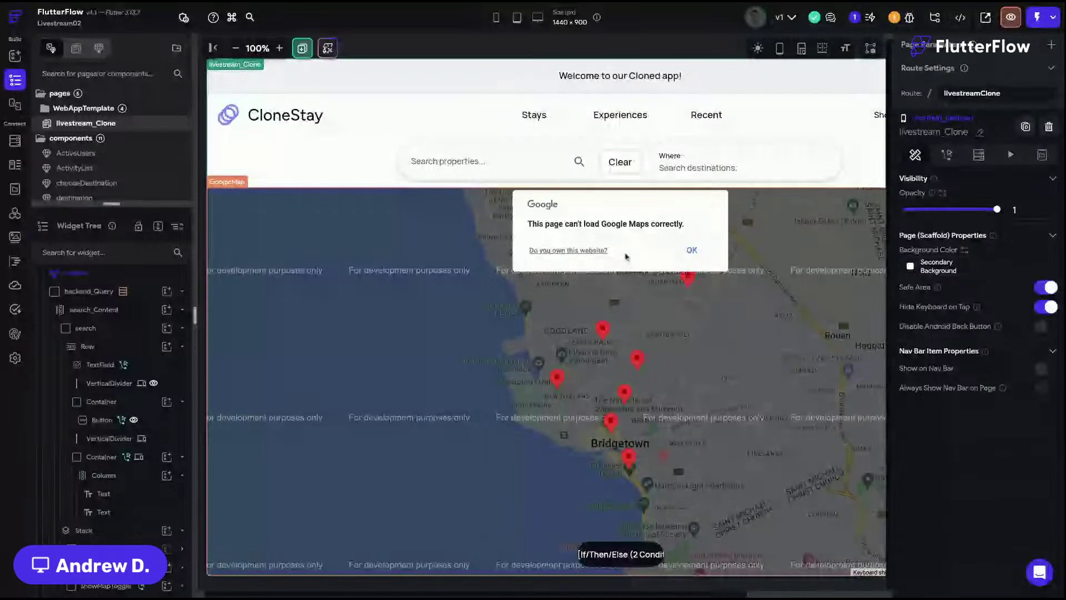
- Read the description of the GoogleMap's Update Page On Map Move option and save the project
{"action": "scroll", "coordinate": [626, 255], "scroll_direction": "right", "scroll_amount": 3}
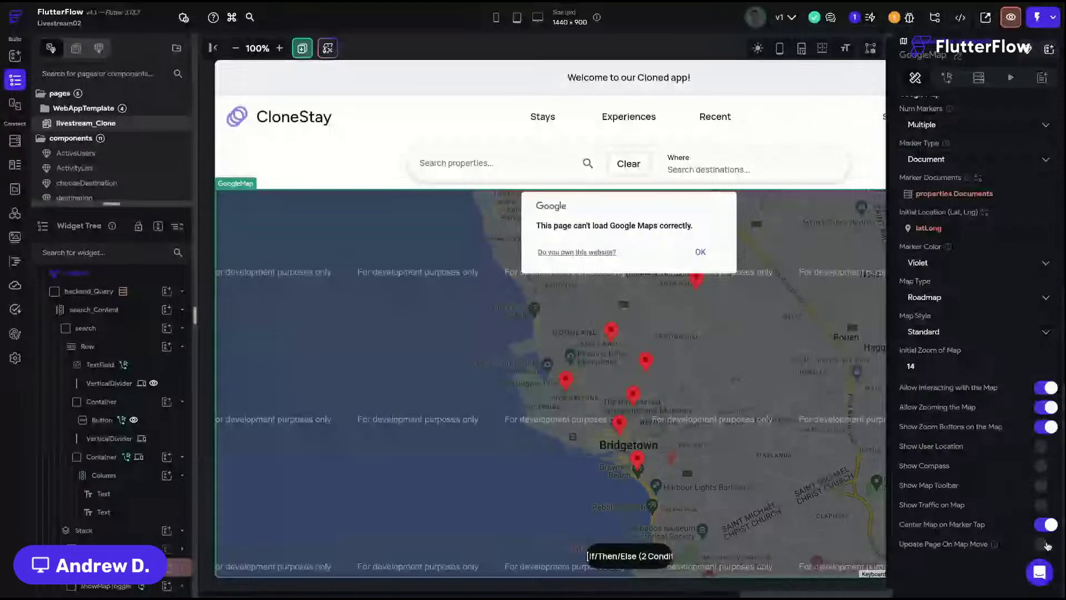
{"action": "mouse_move", "coordinate": [994, 544]}
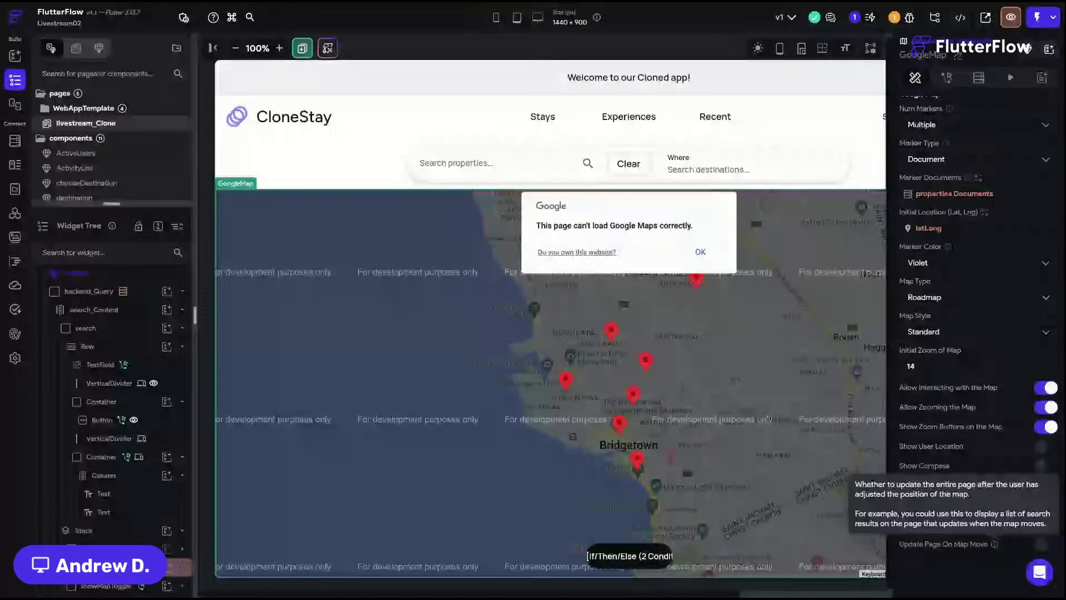
{"action": "key", "text": "Escape"}
{"action": "key", "text": "ctrl+s"}
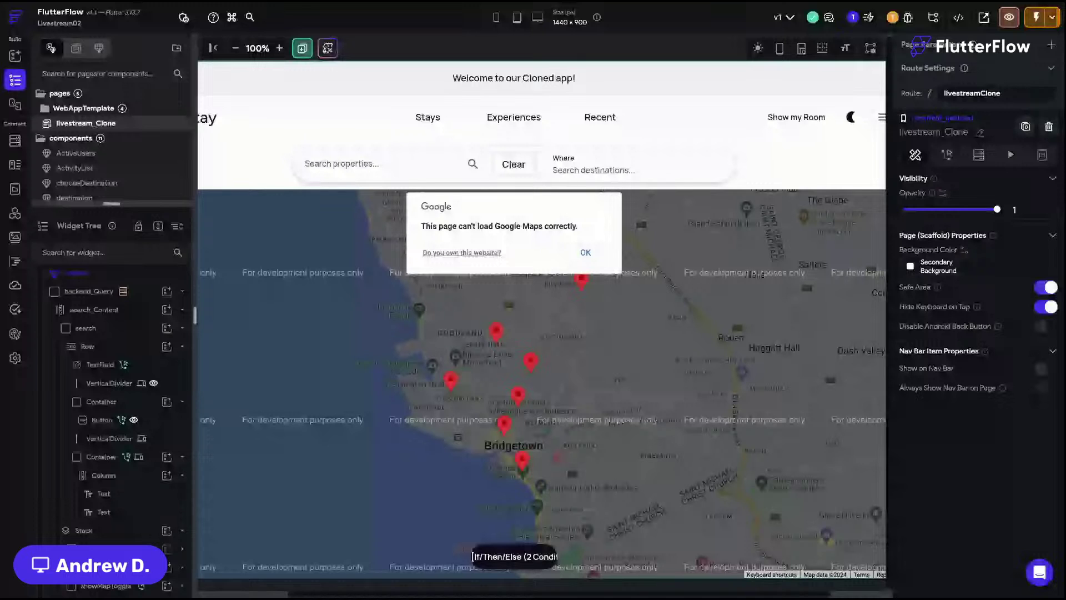
{"action": "scroll", "coordinate": [542, 322], "scroll_direction": "left", "scroll_amount": 3}
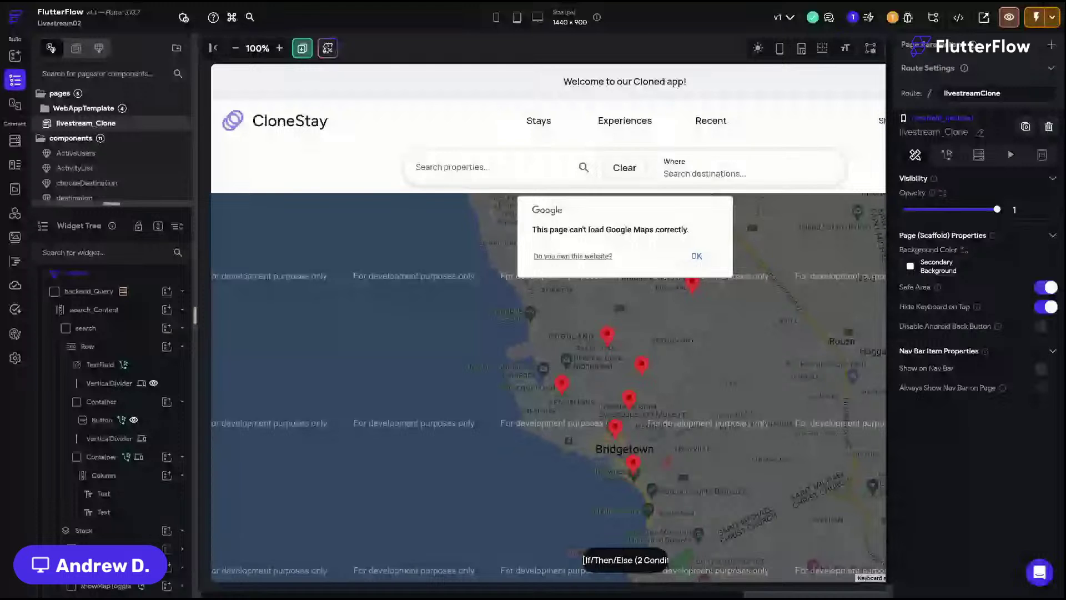
{"action": "scroll", "coordinate": [683, 48], "scroll_direction": "right", "scroll_amount": 5}
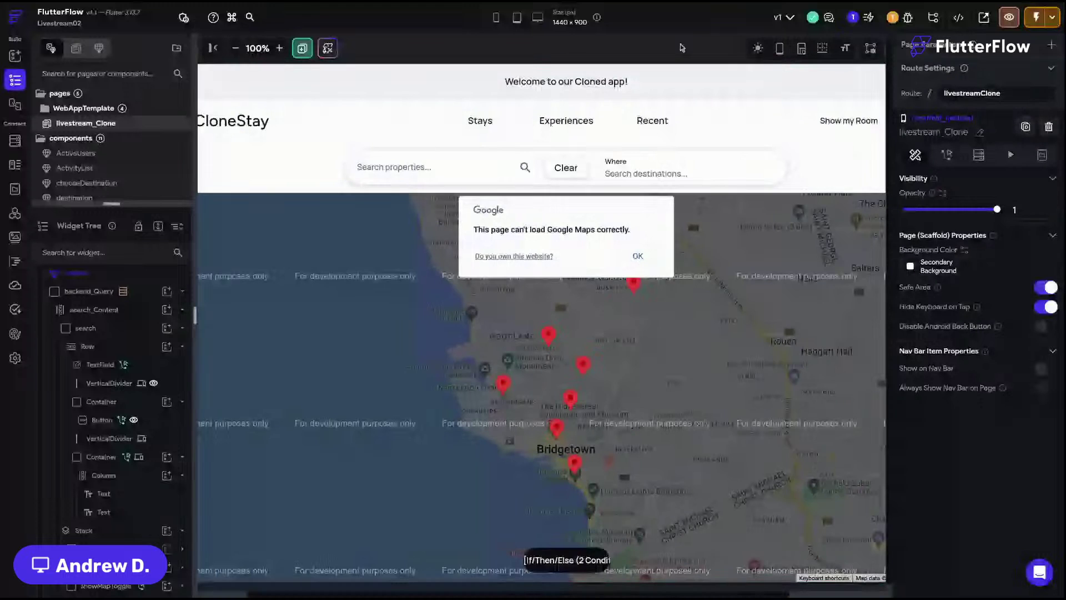
{"action": "scroll", "coordinate": [682, 48], "scroll_direction": "left", "scroll_amount": 5}
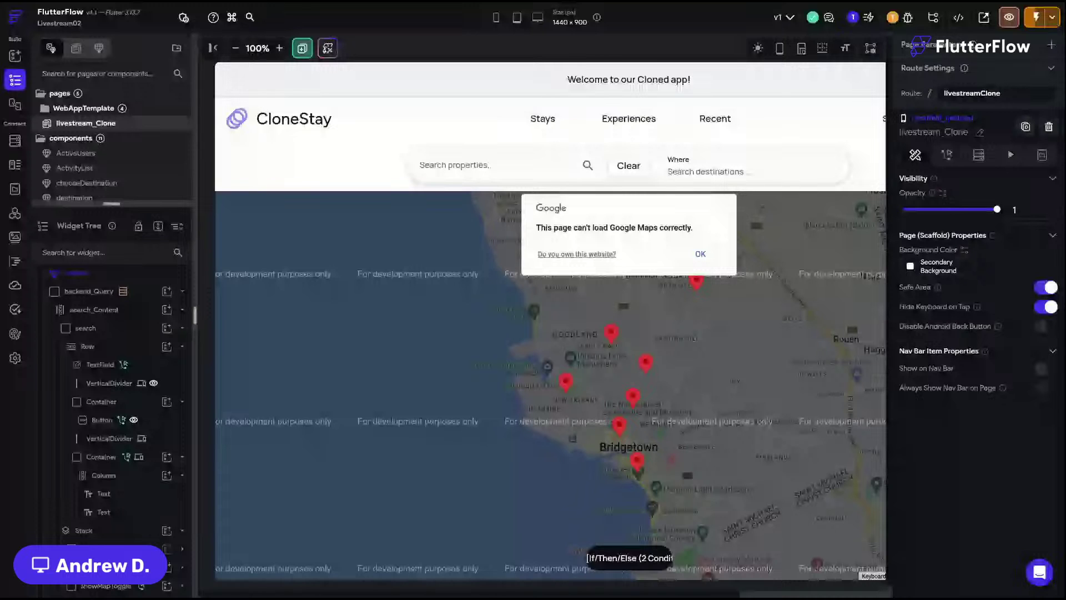
- Inspect the Single Time Query option of backend_Query's properties query by switching it off and on again
{"action": "left_click", "coordinate": [124, 291]}
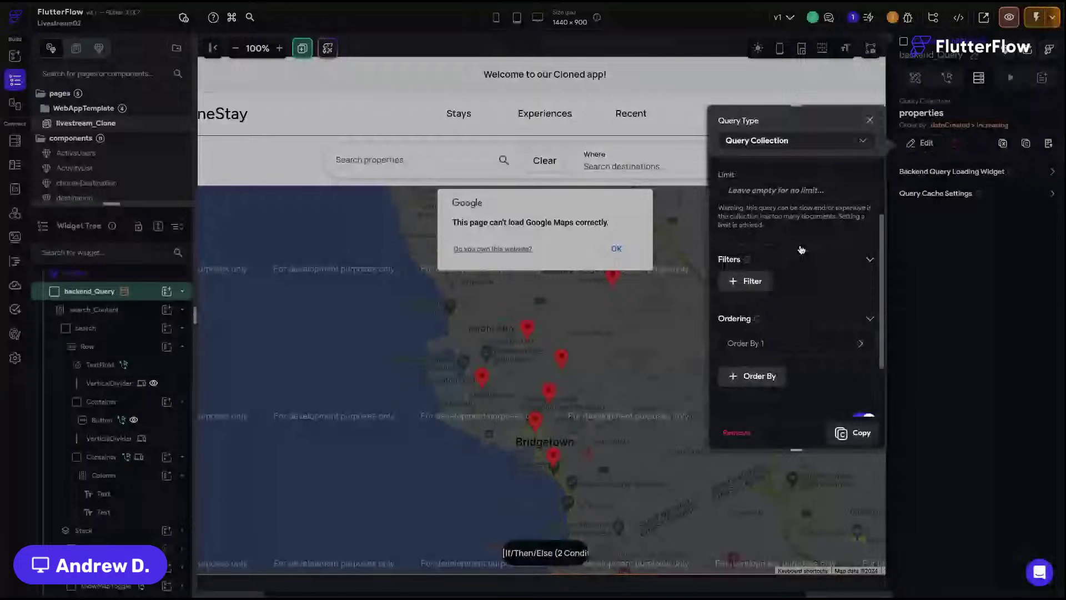
{"action": "scroll", "coordinate": [801, 250], "scroll_direction": "down", "scroll_amount": 3}
{"action": "left_click", "coordinate": [862, 342]}
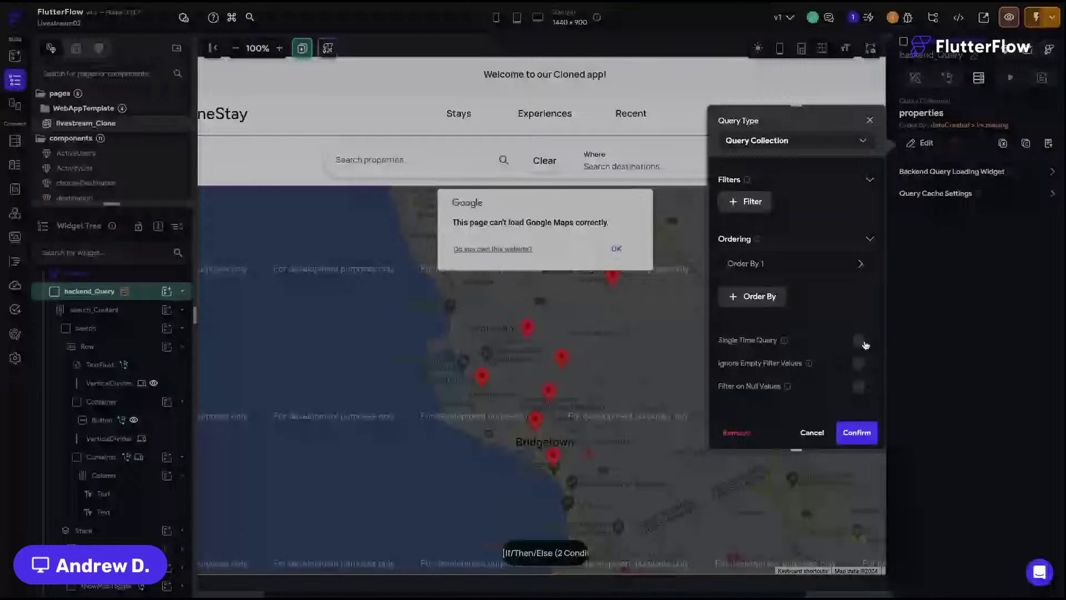
{"action": "left_click", "coordinate": [862, 340]}
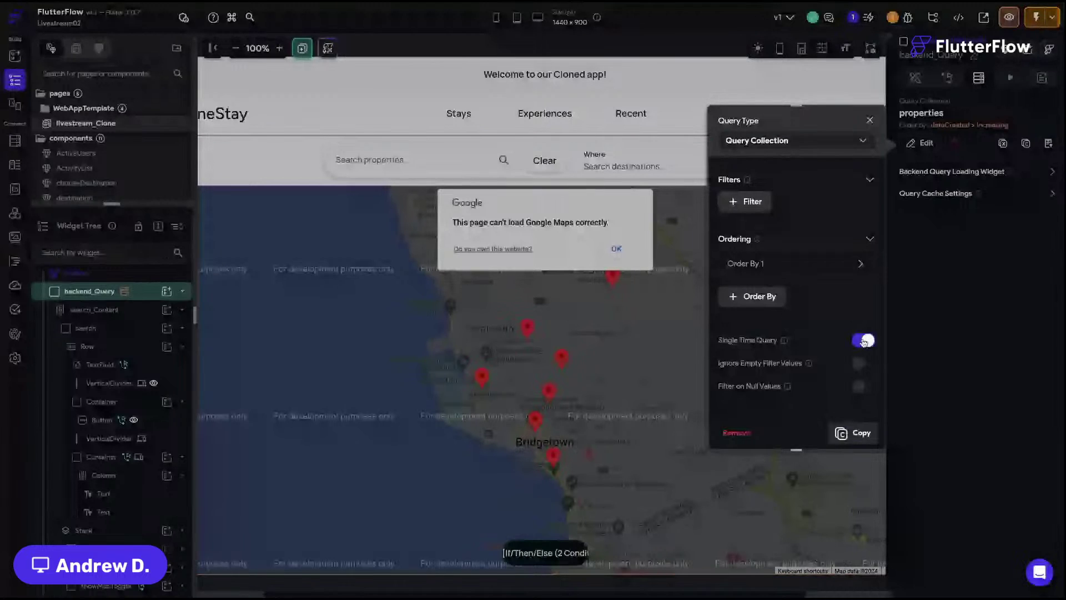
{"action": "left_click", "coordinate": [870, 121]}
{"action": "left_click", "coordinate": [651, 46]}
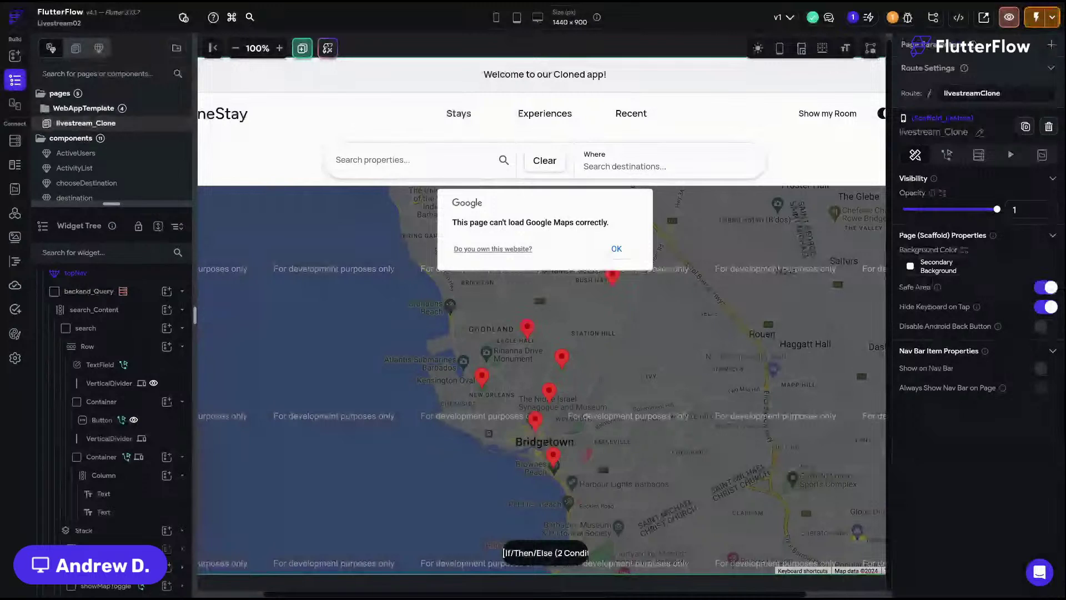
- Save the project and switch to the test session to check the livestream_Clone page
{"action": "key", "text": "ctrl+s"}
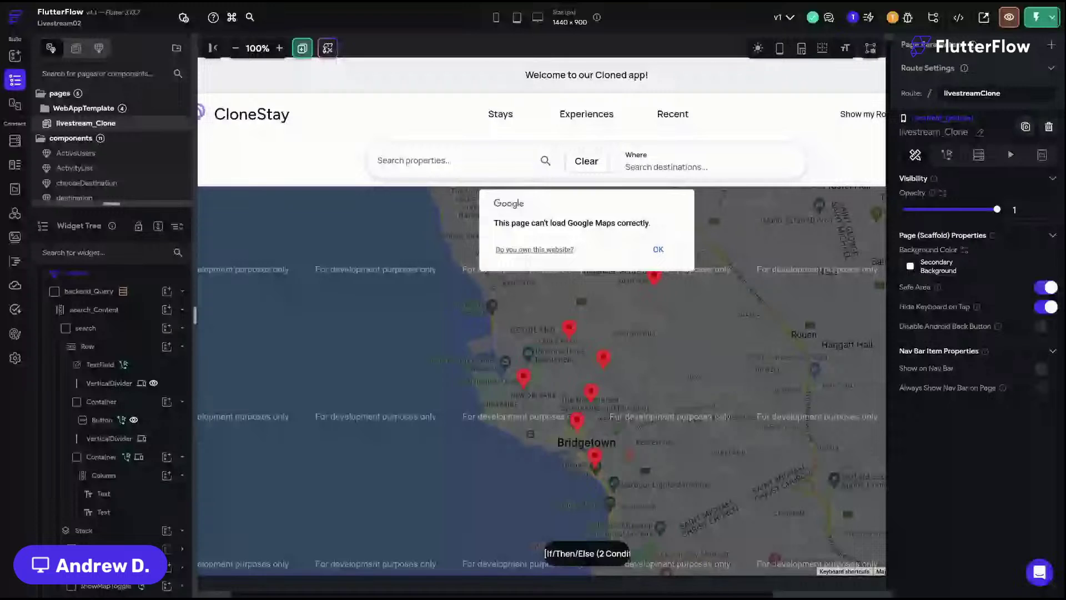
{"action": "key", "text": "ctrl+Tab"}
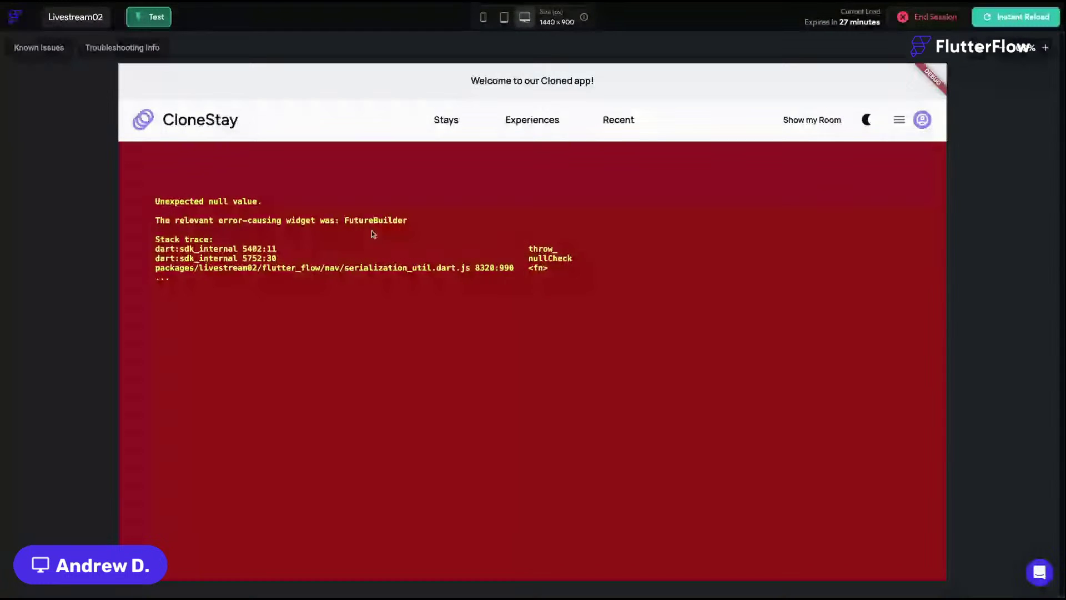
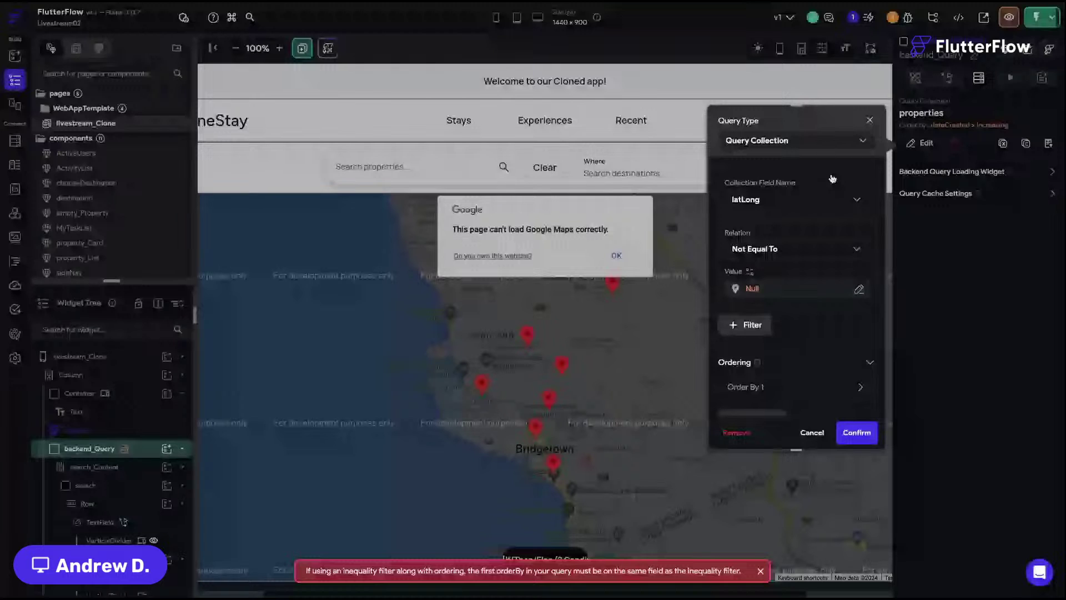
- Change the first ordering field of backend_Query's properties query to latLong
{"action": "scroll", "coordinate": [832, 178], "scroll_direction": "down", "scroll_amount": 3}
{"action": "left_click", "coordinate": [805, 255]}
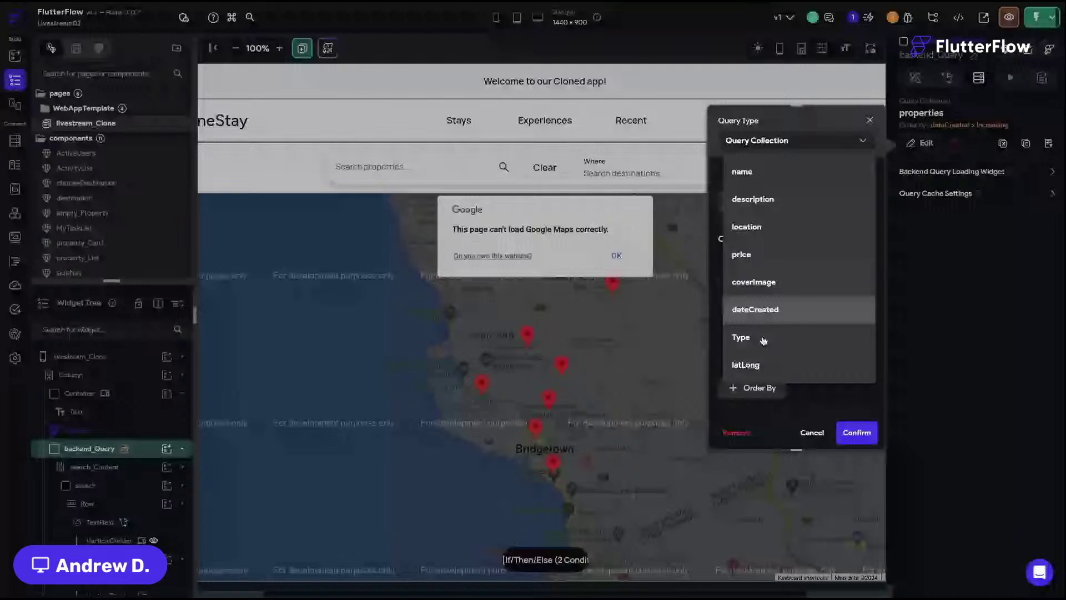
{"action": "left_click", "coordinate": [758, 355]}
{"action": "left_click", "coordinate": [758, 353]}
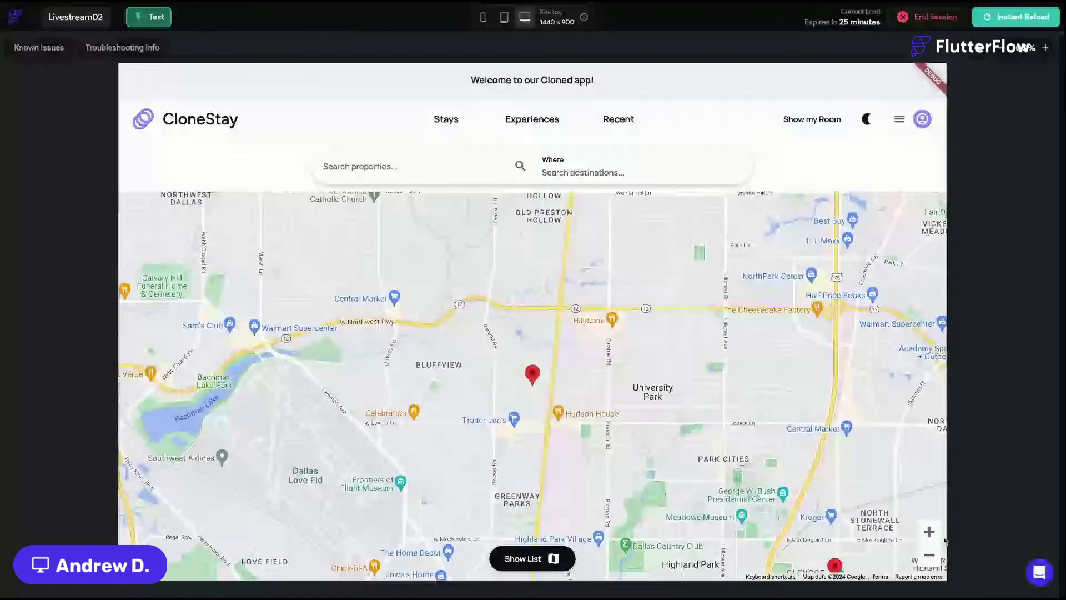
- Zoom out and pan the map in the test session to examine the property markers
{"action": "left_click", "coordinate": [929, 555]}
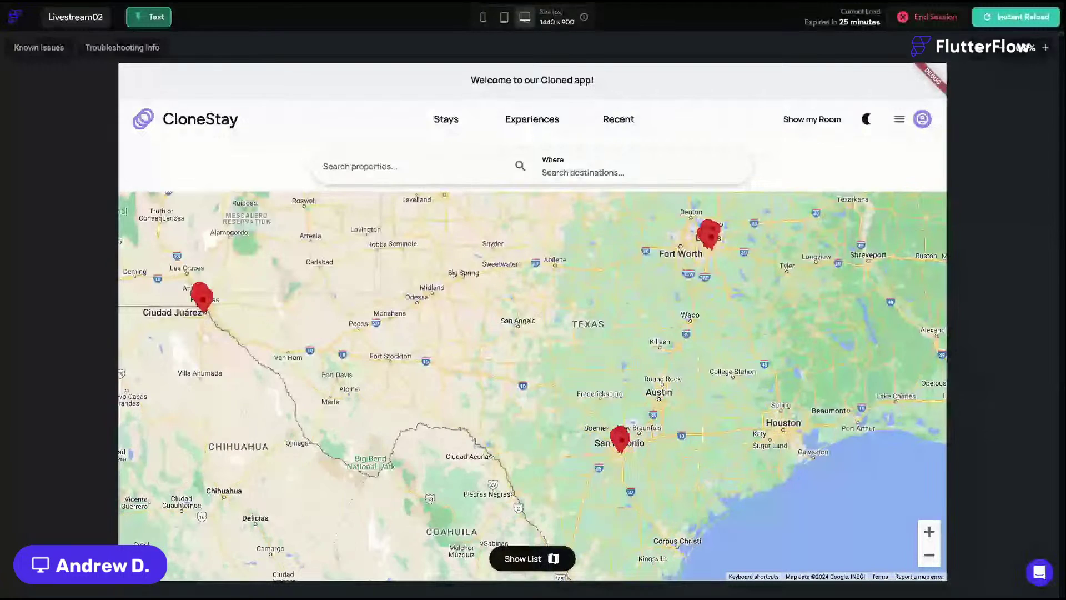
{"action": "left_click_drag", "start_coordinate": [527, 253], "coordinate": [465, 287]}
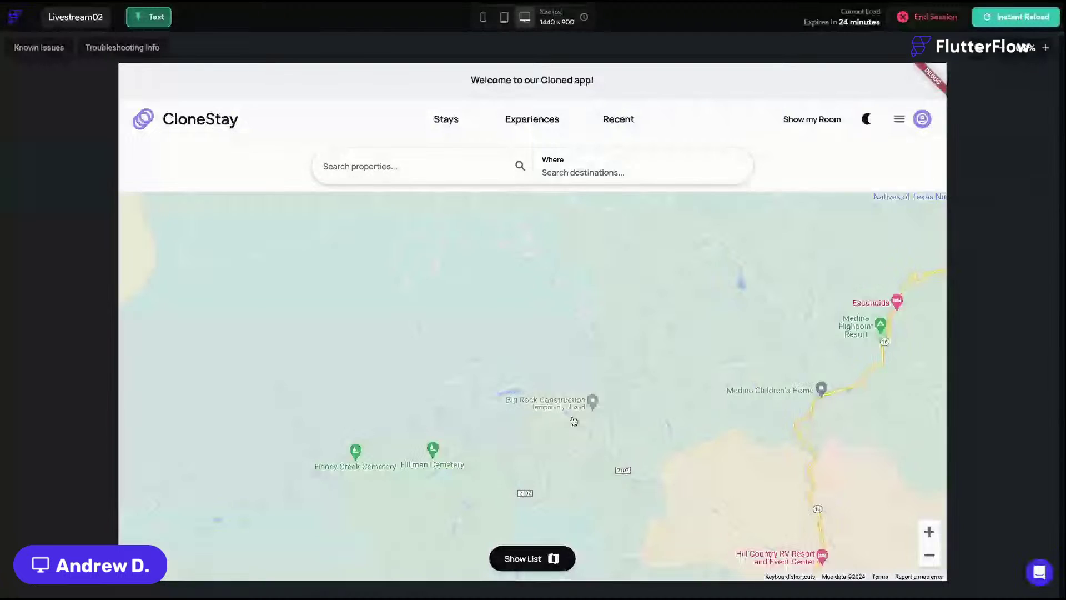
{"action": "scroll", "coordinate": [578, 414], "scroll_direction": "down", "scroll_amount": 1}
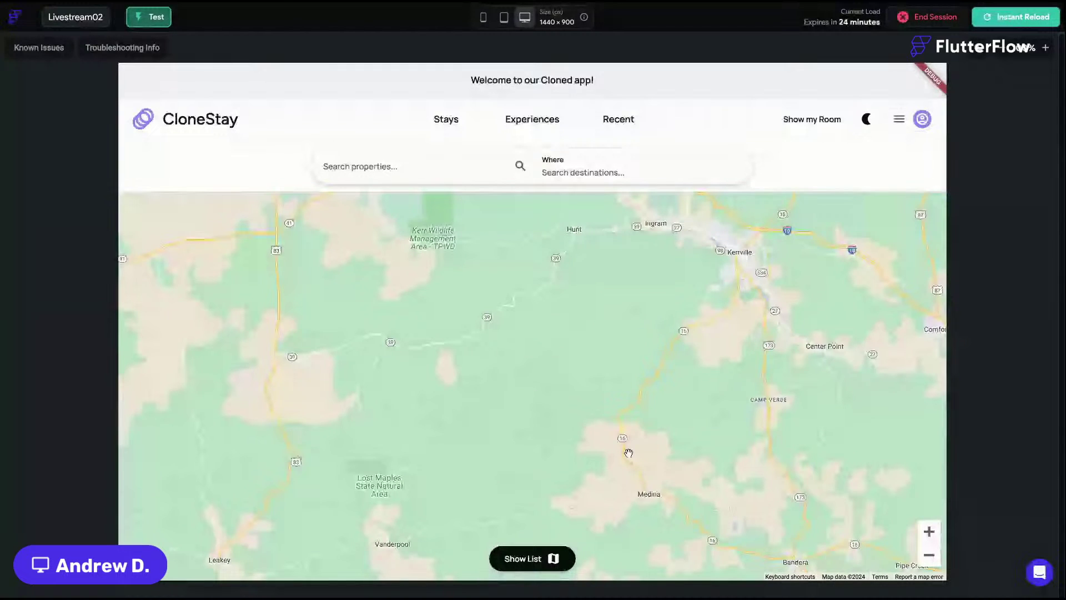
{"action": "scroll", "coordinate": [537, 370], "scroll_direction": "down", "scroll_amount": 2}
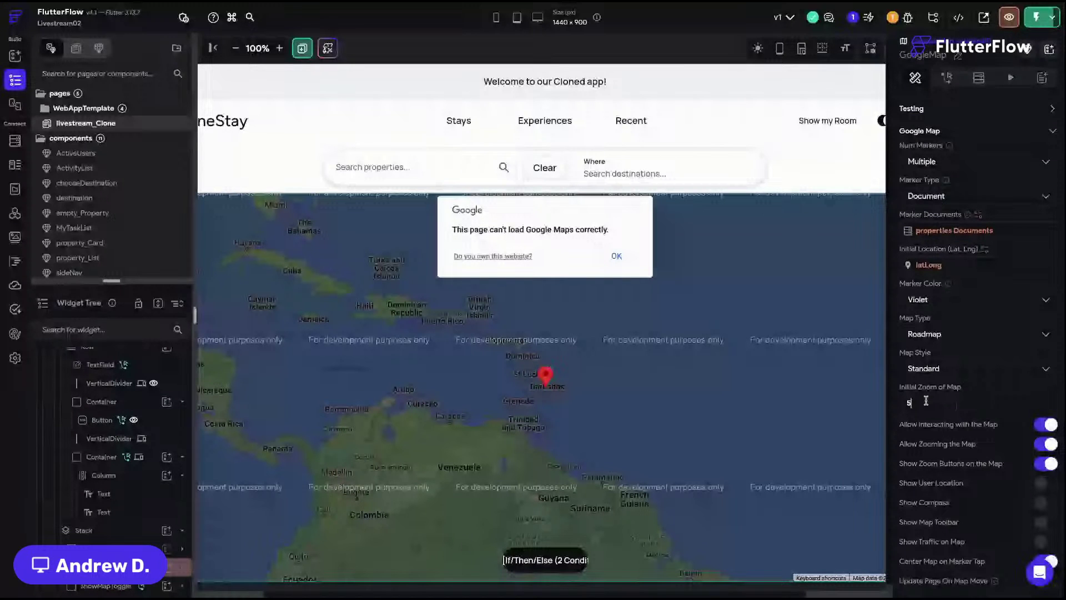
- Set the GoogleMap's initial zoom to 8 and inspect the marker cluster in the test session
{"action": "key", "text": "BackSpace"}
{"action": "type", "text": "8"}
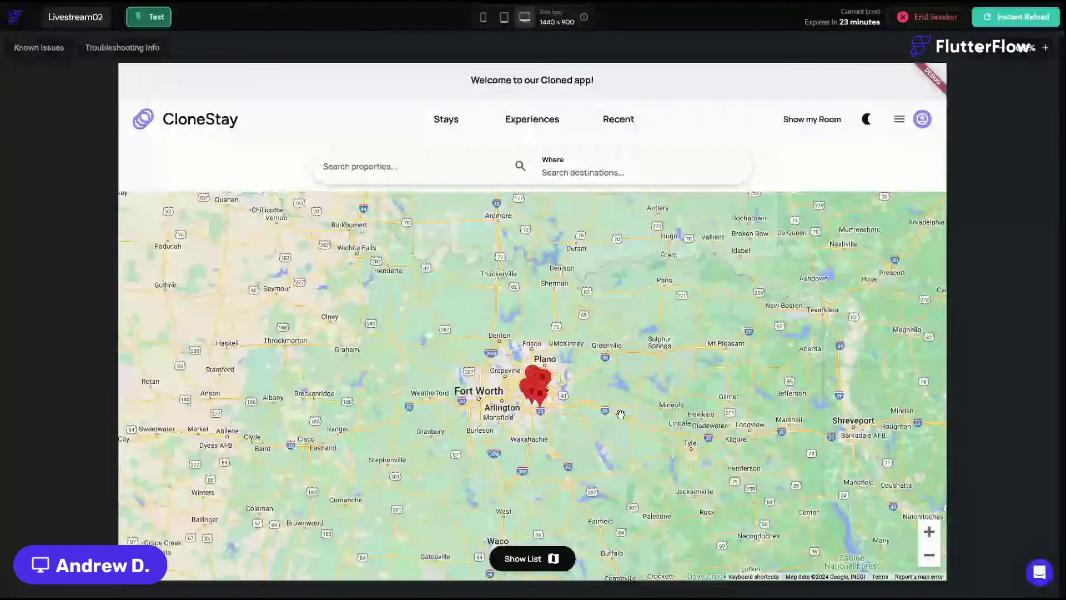
{"action": "left_click_drag", "start_coordinate": [540, 408], "coordinate": [531, 380]}
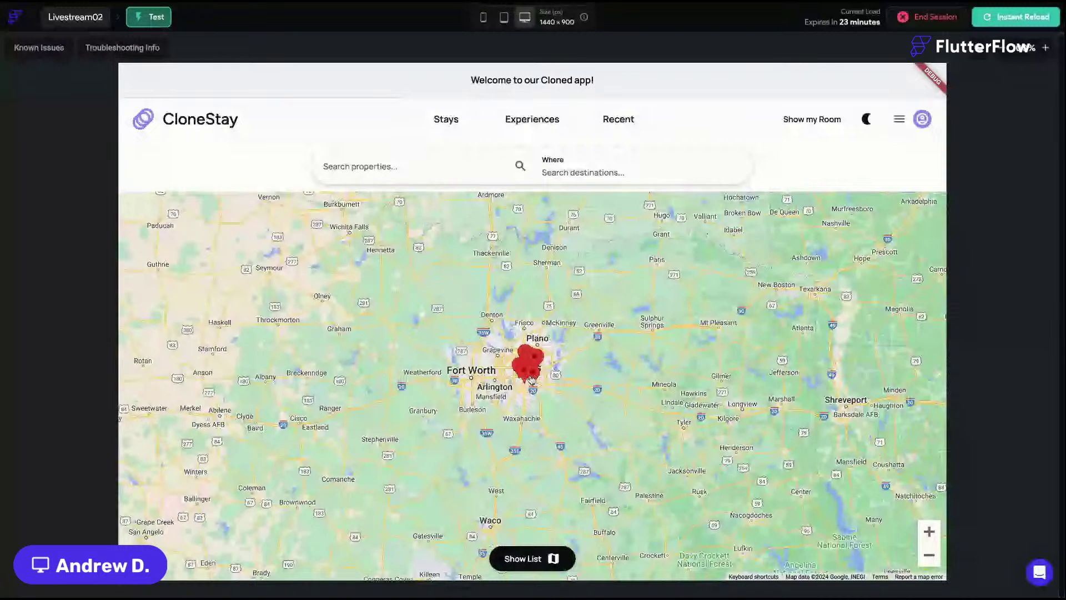
{"action": "scroll", "coordinate": [533, 399], "scroll_direction": "up", "scroll_amount": 1}
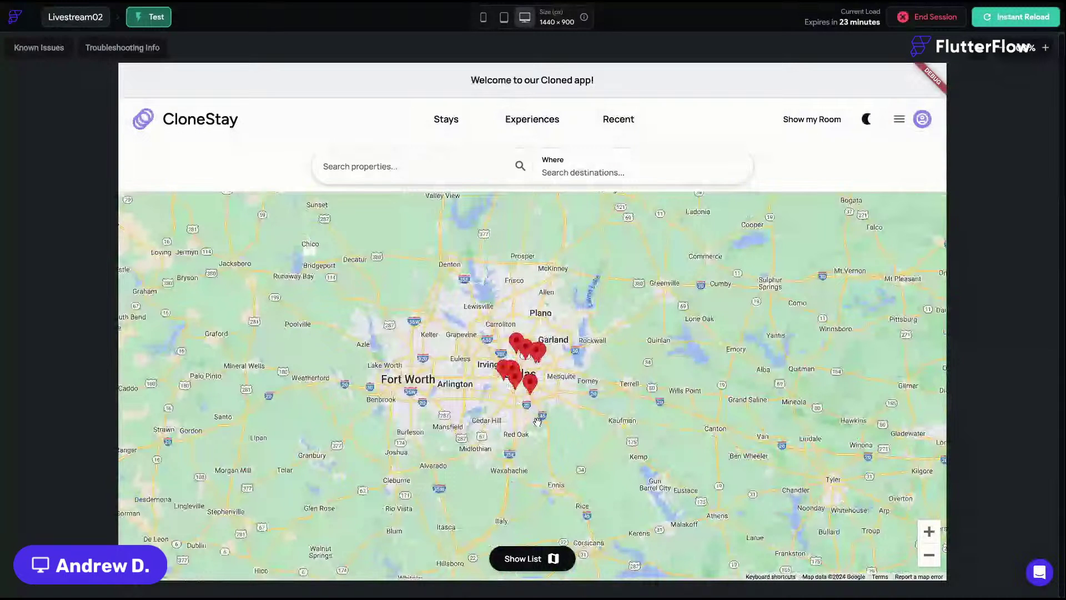
{"action": "scroll", "coordinate": [539, 340], "scroll_direction": "up", "scroll_amount": 2}
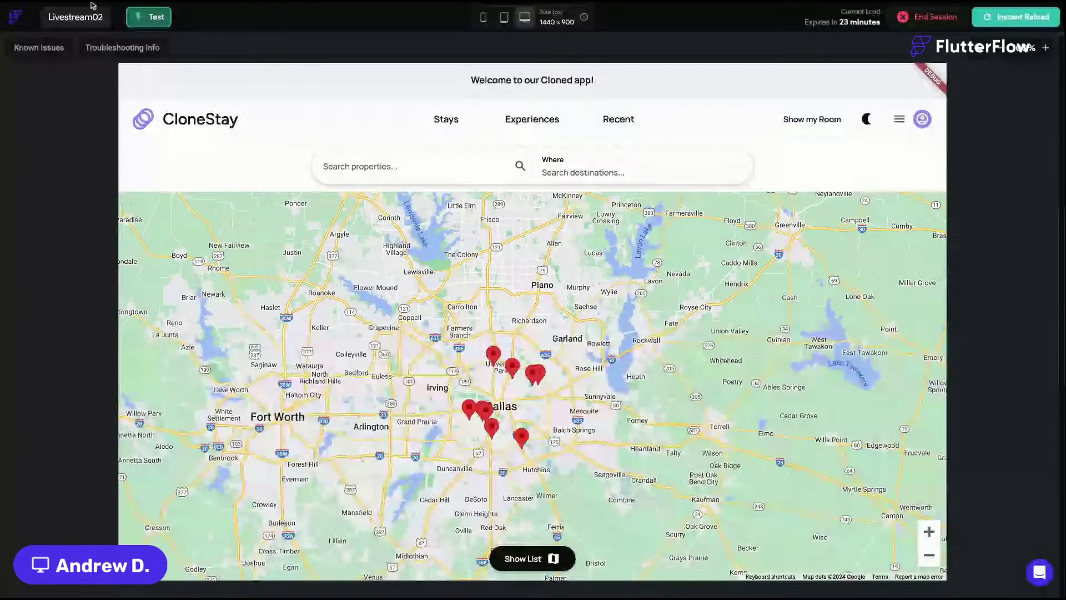
- Add an On Marker Tap action to the GoogleMap that opens an alert dialog of the Custom Dialog type
{"action": "key", "text": "ctrl+shift+Tab"}
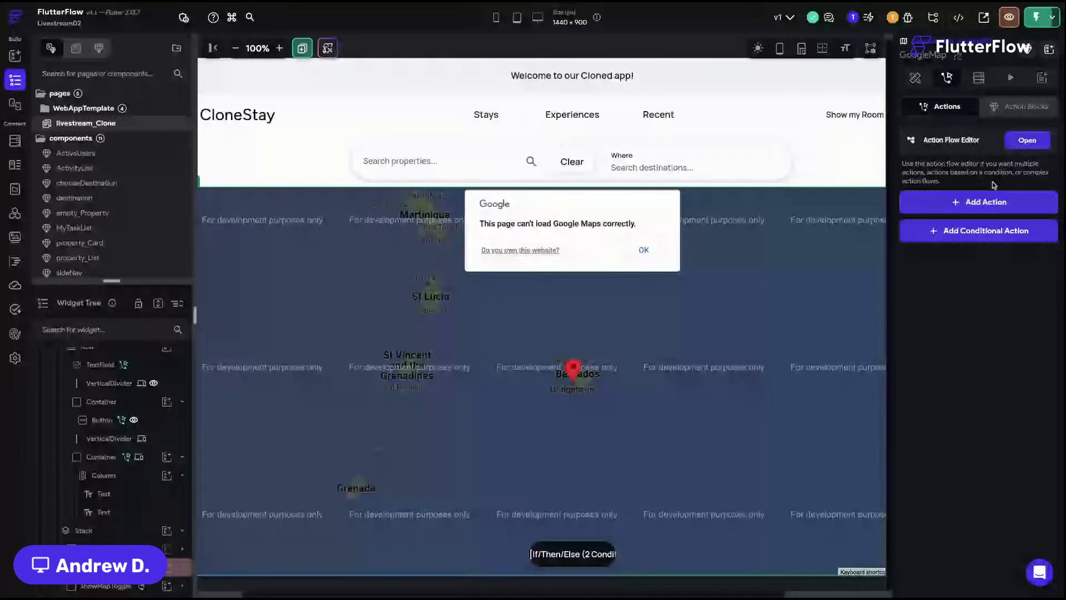
{"action": "left_click", "coordinate": [991, 202]}
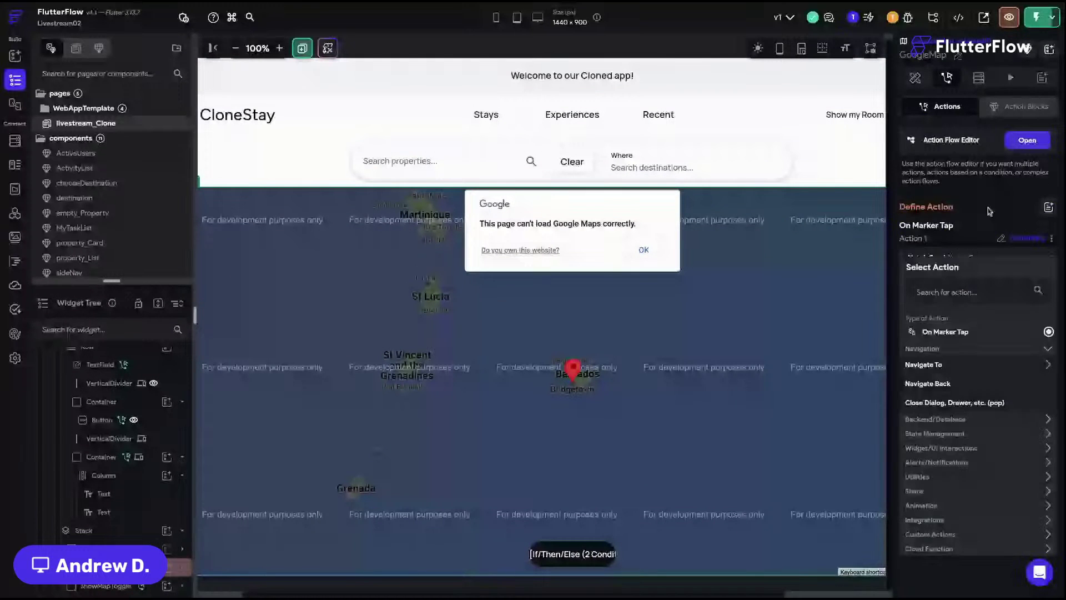
{"action": "left_click", "coordinate": [974, 290]}
{"action": "type", "text": "show"}
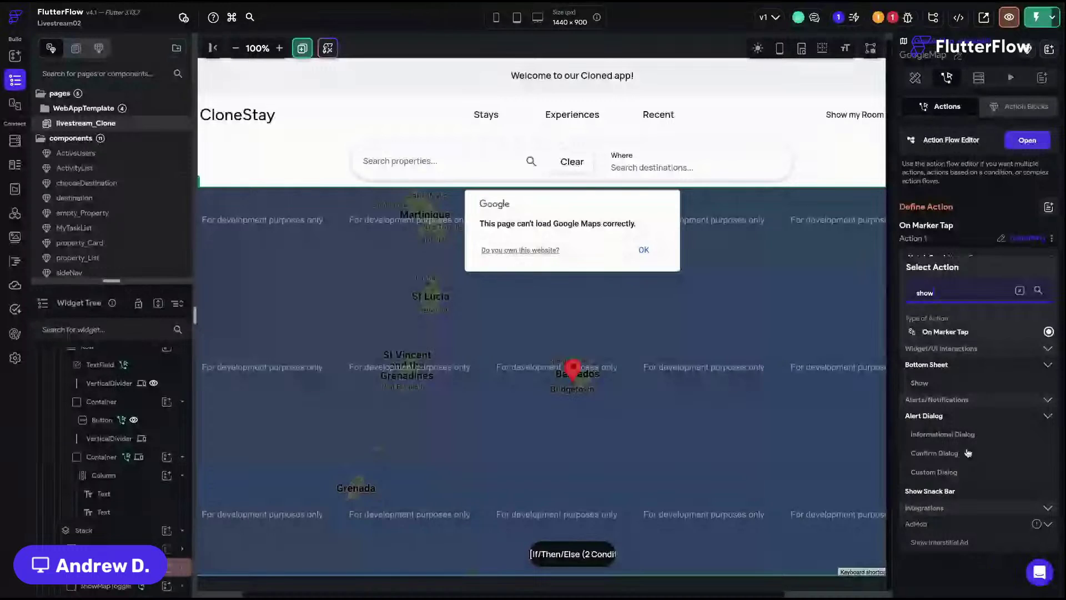
{"action": "left_click", "coordinate": [940, 473]}
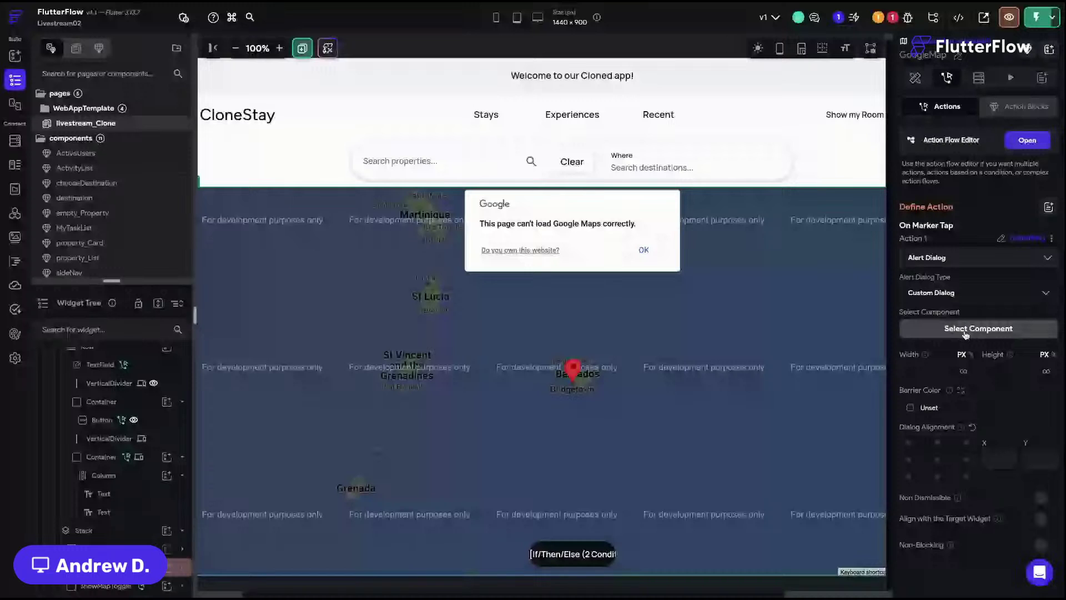
- Use property_Card as the dialog's component and pass the document Reference as its propertyRef parameter
{"action": "scroll", "coordinate": [955, 330], "scroll_direction": "down", "scroll_amount": 1}
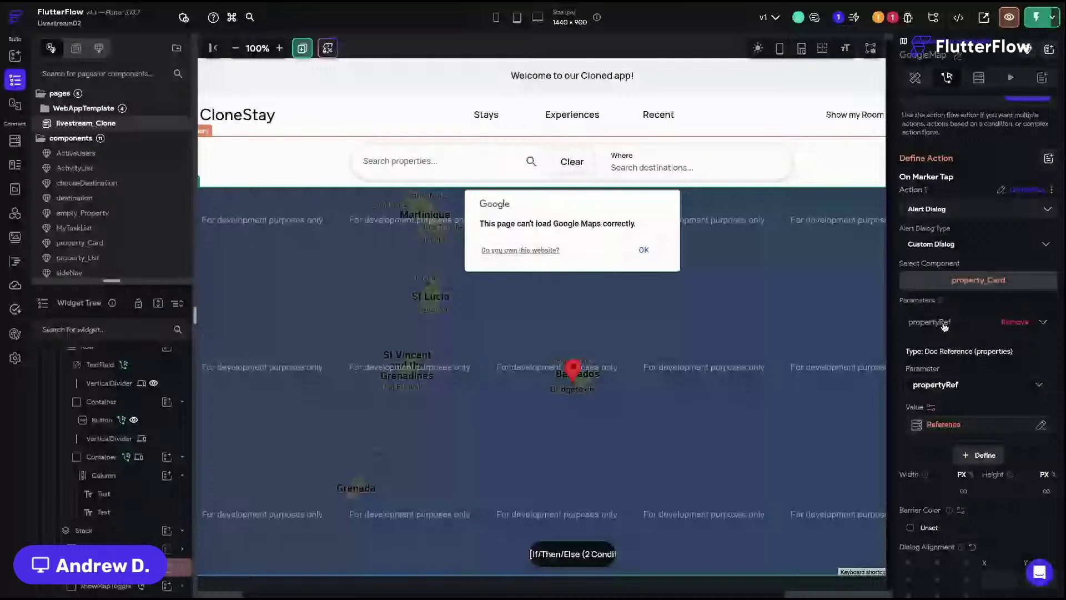
{"action": "left_click", "coordinate": [943, 327]}
{"action": "scroll", "coordinate": [954, 360], "scroll_direction": "down", "scroll_amount": 1}
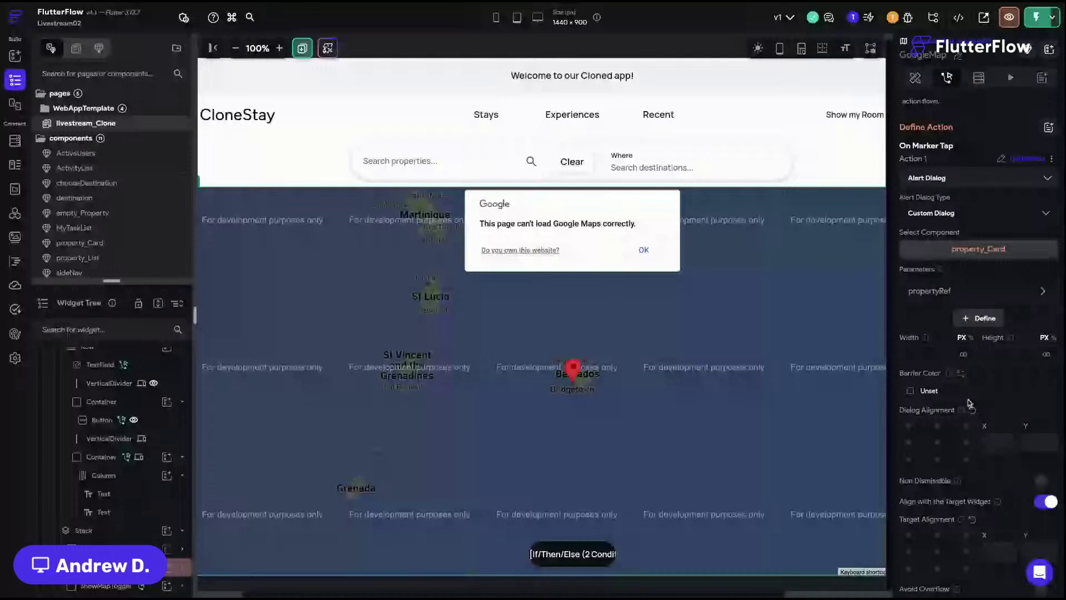
- Set the dialog alignment to 0, -1 and target alignment to 0, 1, enable Avoid Overflow, and use Accent 4 as the barrier color
{"action": "scroll", "coordinate": [969, 403], "scroll_direction": "down", "scroll_amount": 2}
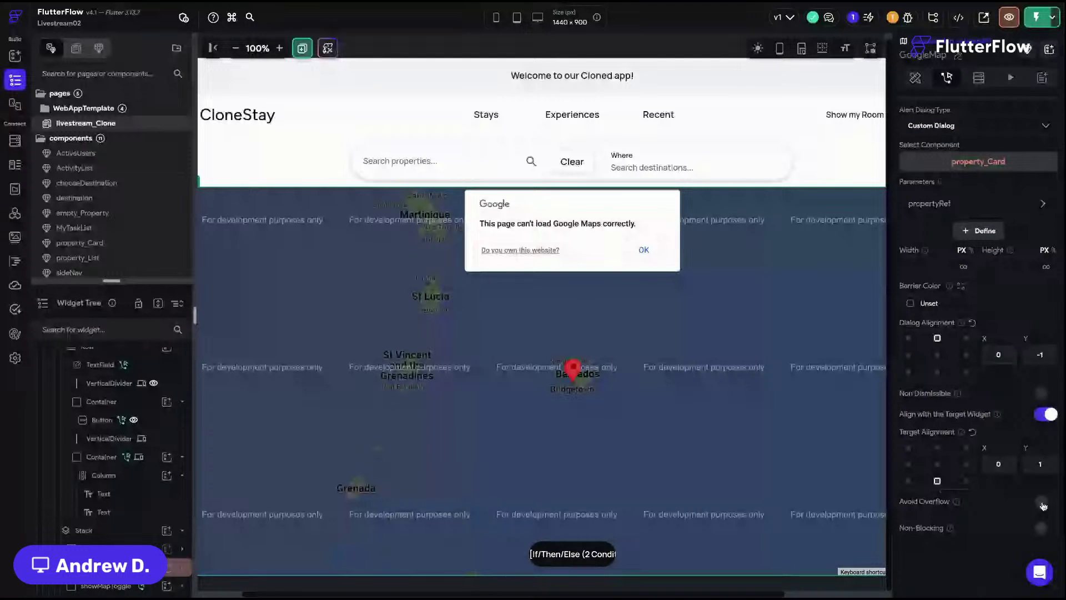
{"action": "left_click", "coordinate": [1042, 502]}
{"action": "scroll", "coordinate": [913, 339], "scroll_direction": "up", "scroll_amount": 1}
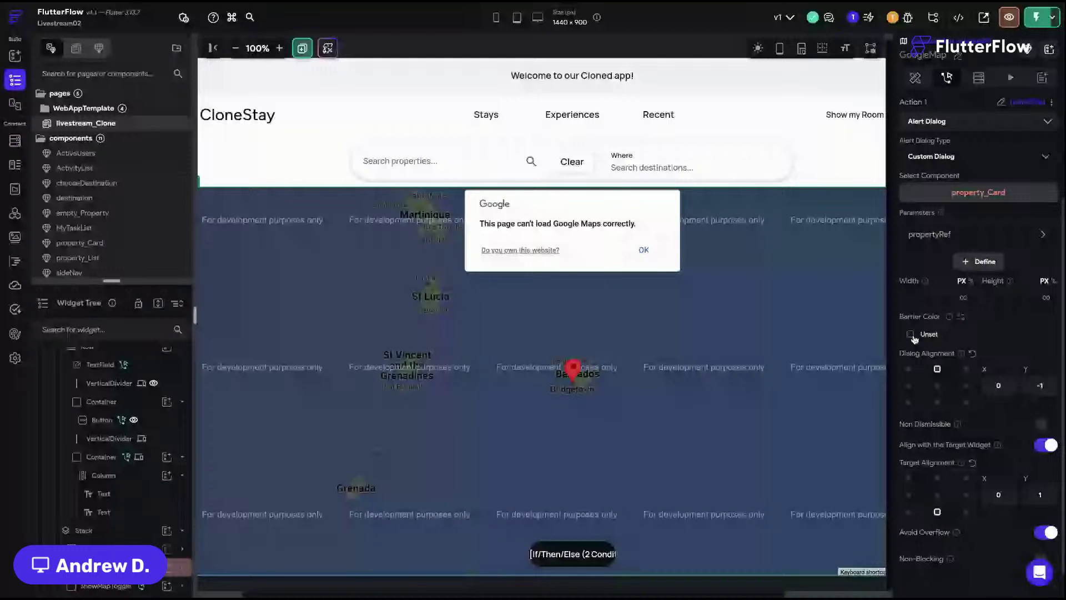
{"action": "left_click", "coordinate": [910, 334]}
{"action": "left_click", "coordinate": [747, 514]}
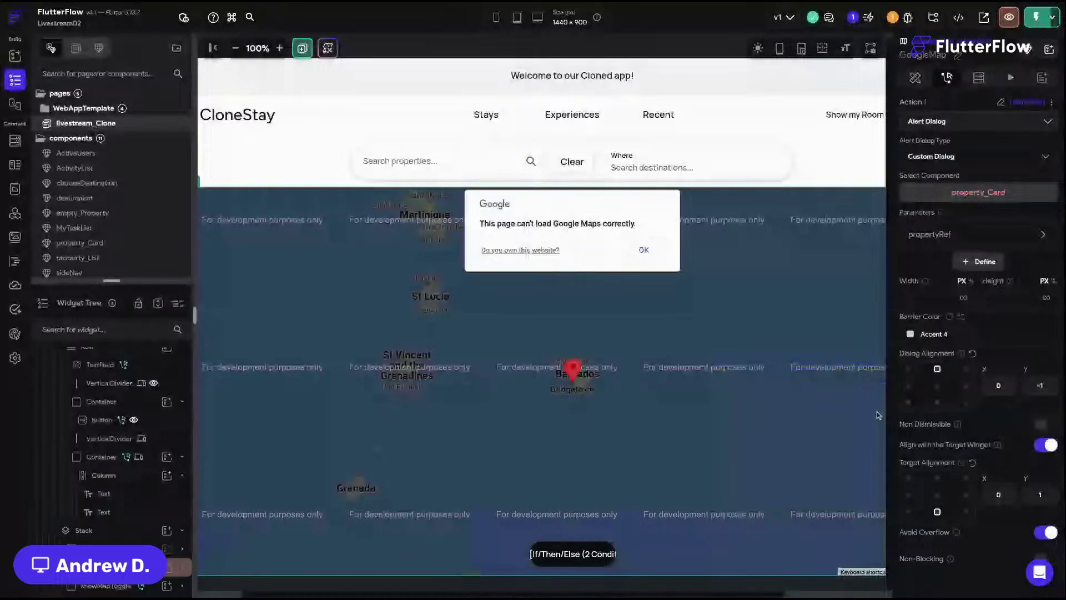
- Give property_Card's outer Container a Secondary Background fill and a border radius of 12, and save the project
{"action": "scroll", "coordinate": [951, 336], "scroll_direction": "up", "scroll_amount": 4}
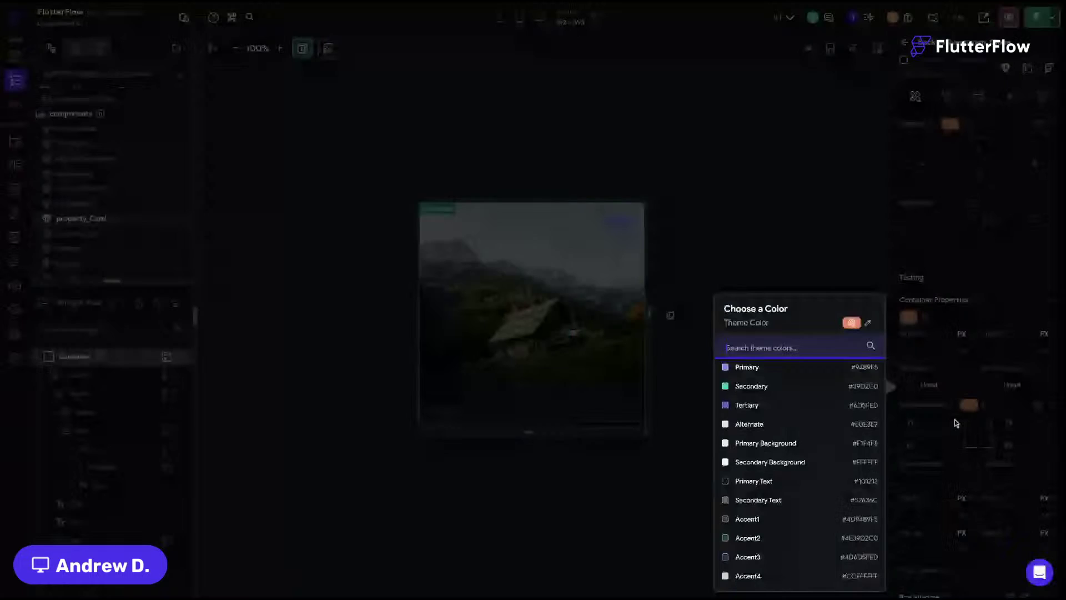
{"action": "left_click", "coordinate": [769, 462]}
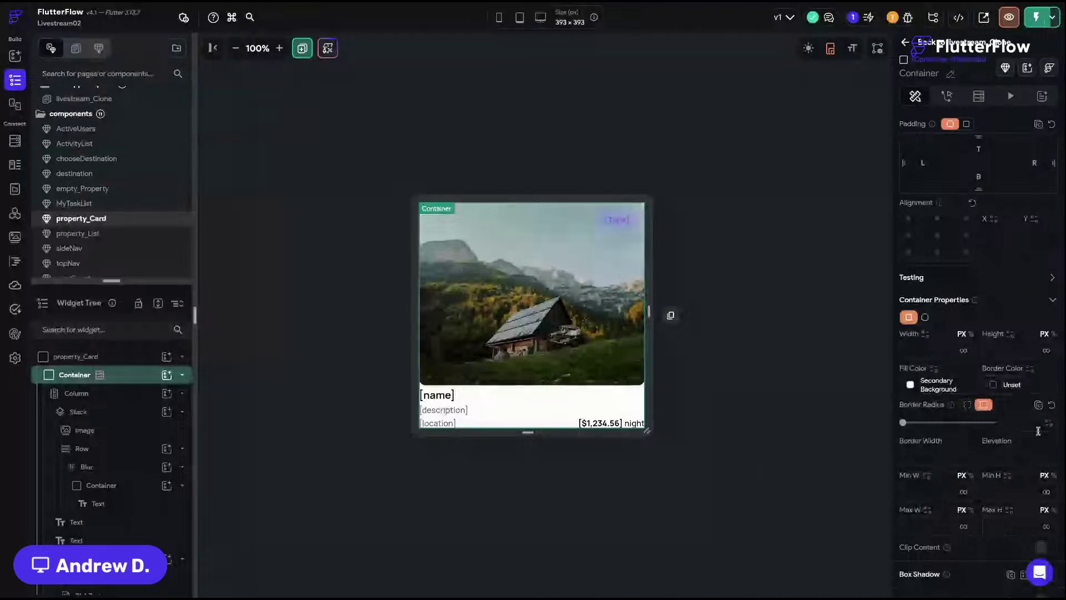
{"action": "key", "text": "ctrl+s"}
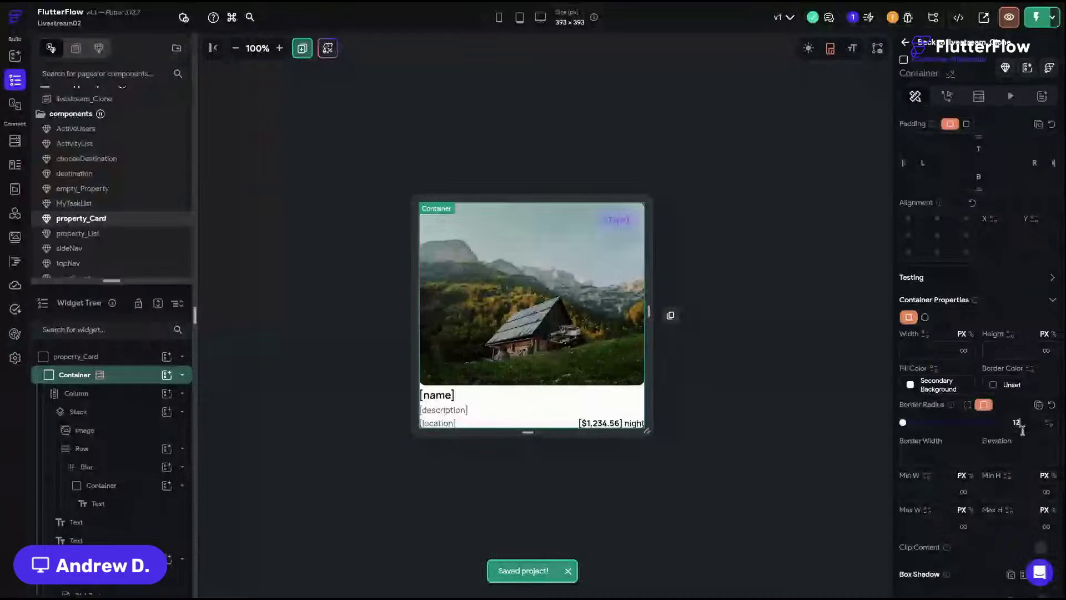
{"action": "left_click", "coordinate": [757, 388]}
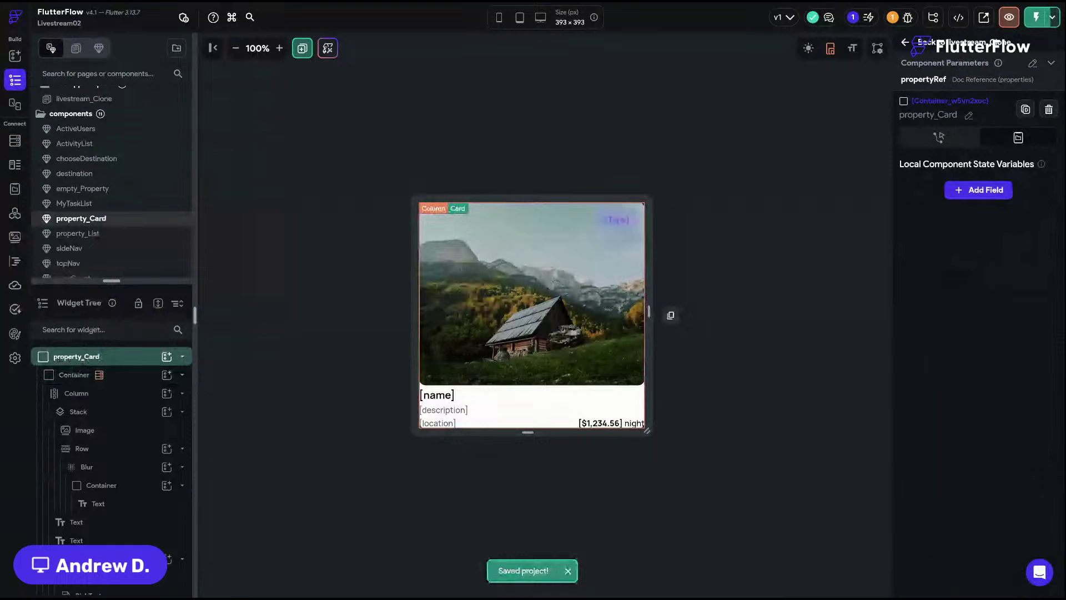
- Add a non-required Boolean parameter named showPadding to the property_Card component
{"action": "left_click", "coordinate": [129, 378]}
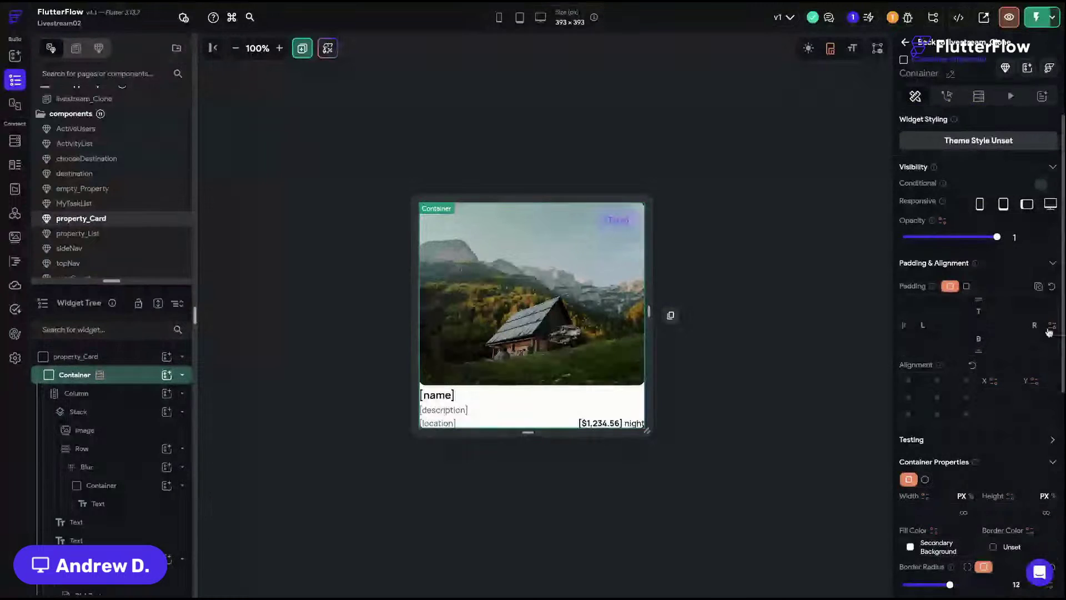
{"action": "key", "text": "Escape"}
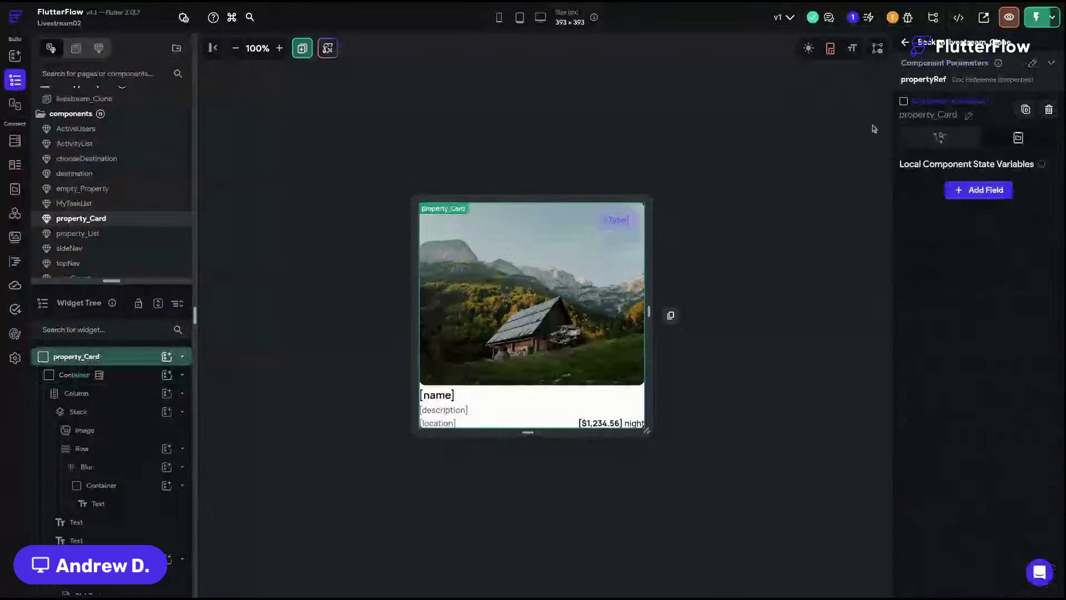
{"action": "left_click", "coordinate": [1032, 65]}
{"action": "left_click", "coordinate": [940, 206]}
{"action": "type", "text": "sh"}
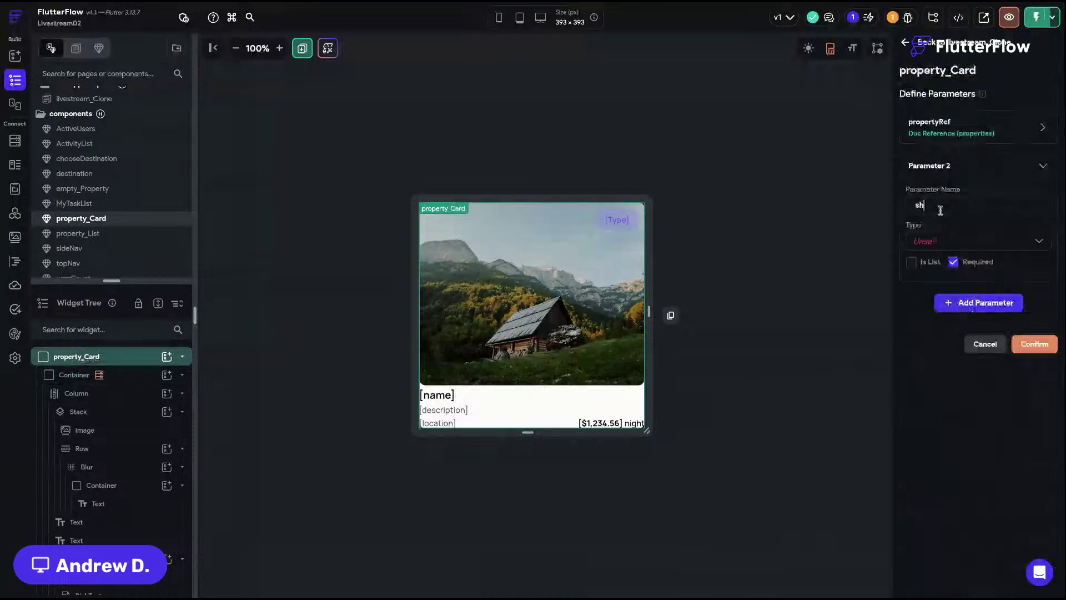
{"action": "type", "text": "owPadding"}
{"action": "left_click", "coordinate": [943, 242]}
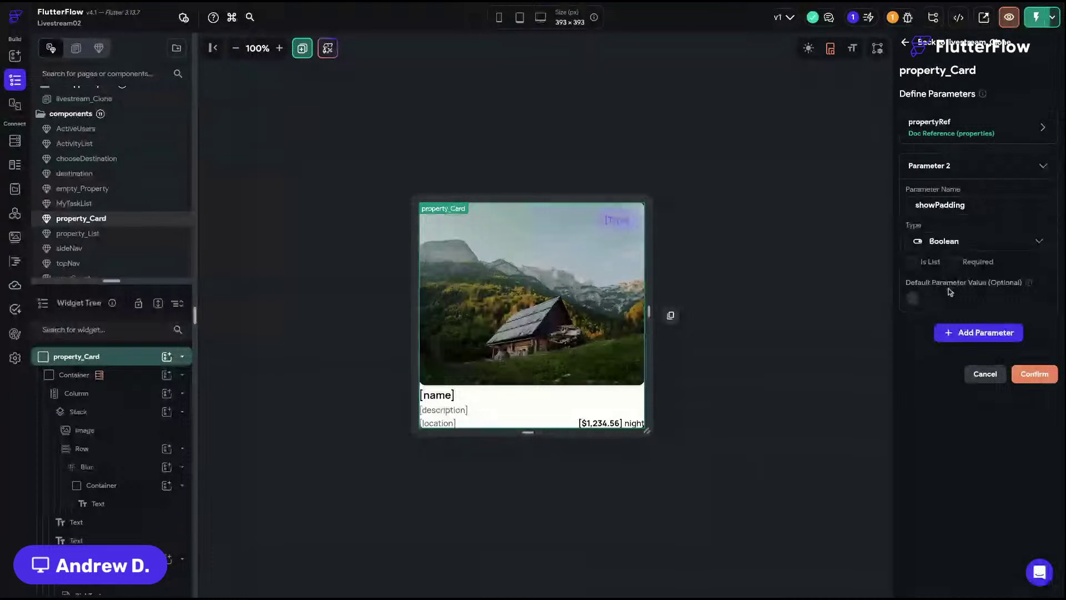
{"action": "left_click", "coordinate": [942, 166]}
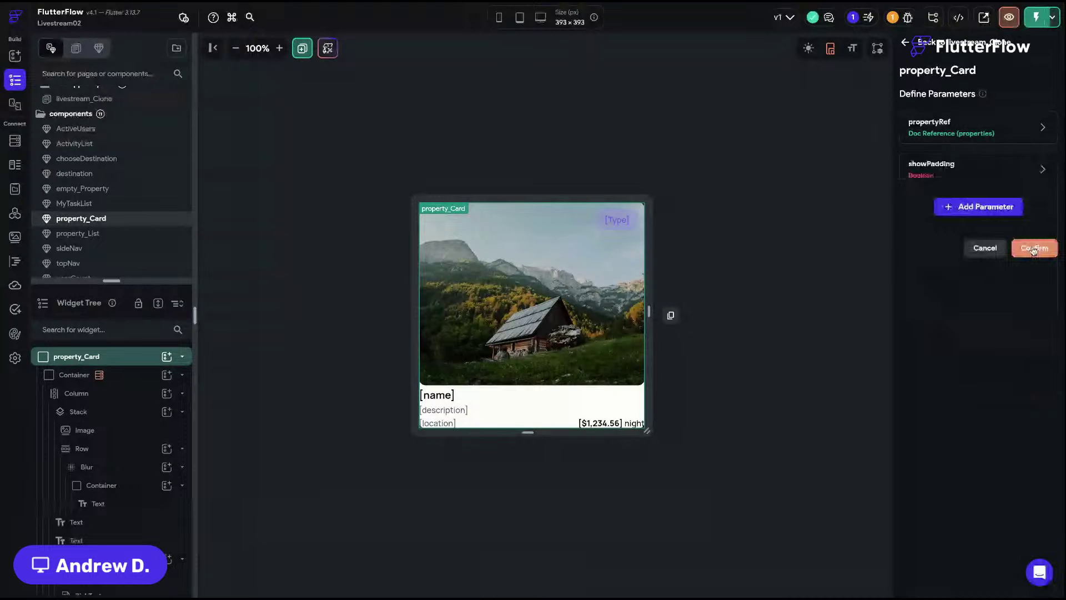
{"action": "left_click", "coordinate": [1033, 249]}
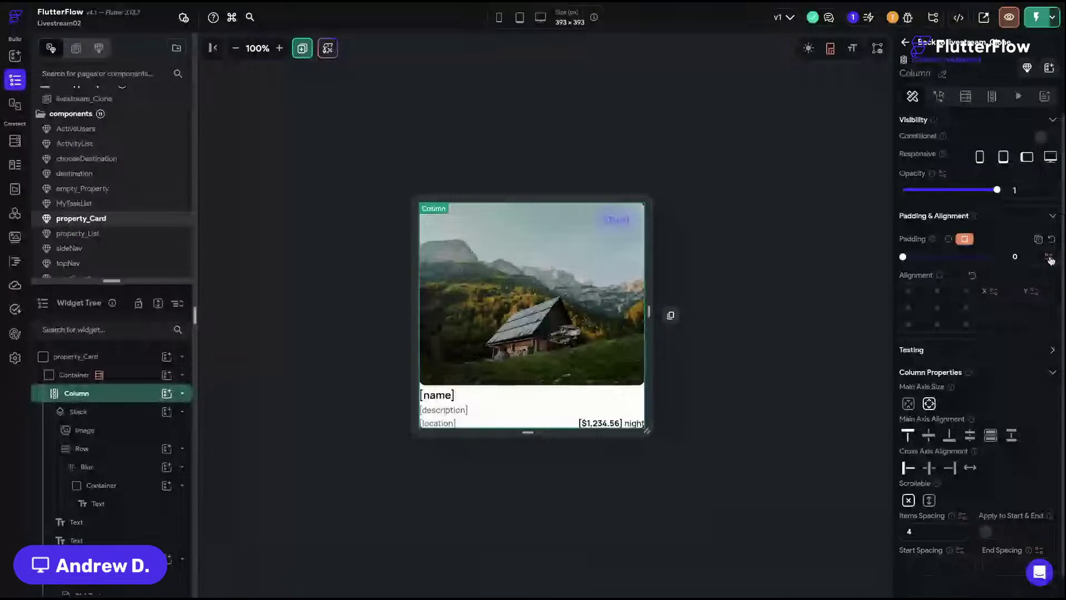
- Set the padding of property_Card's Column to a conditional value: 12 if showPadding is true, else 0
{"action": "left_click", "coordinate": [1050, 258]}
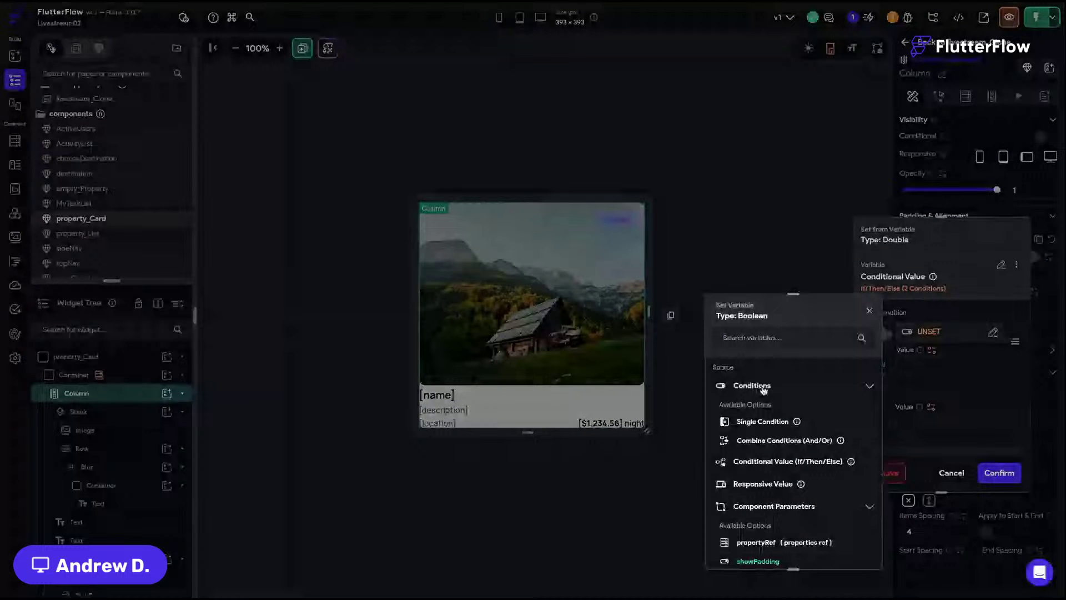
{"action": "left_click", "coordinate": [764, 388]}
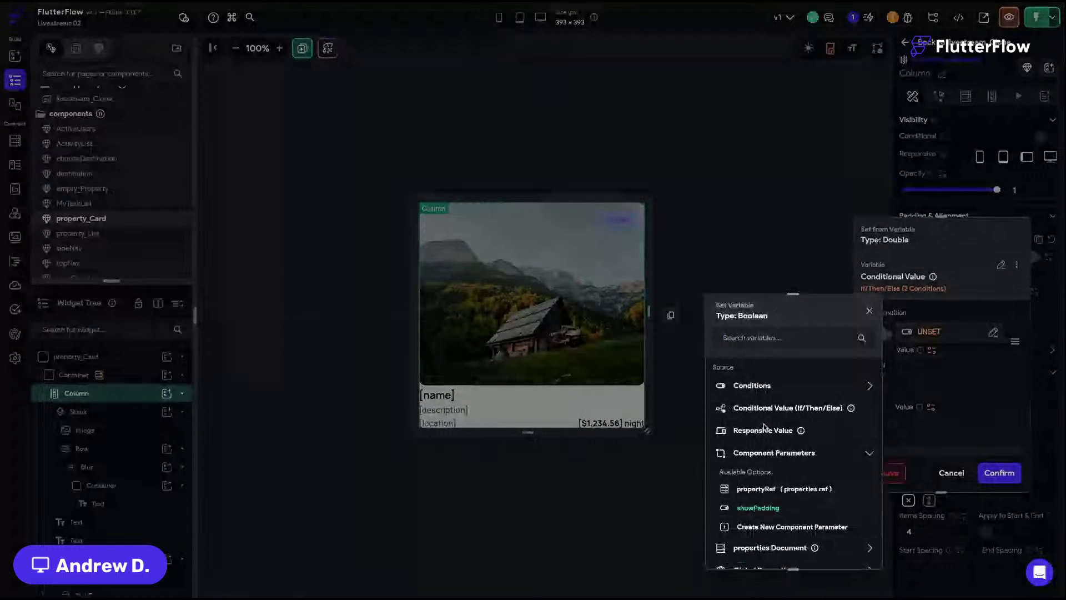
{"action": "left_click", "coordinate": [758, 508]}
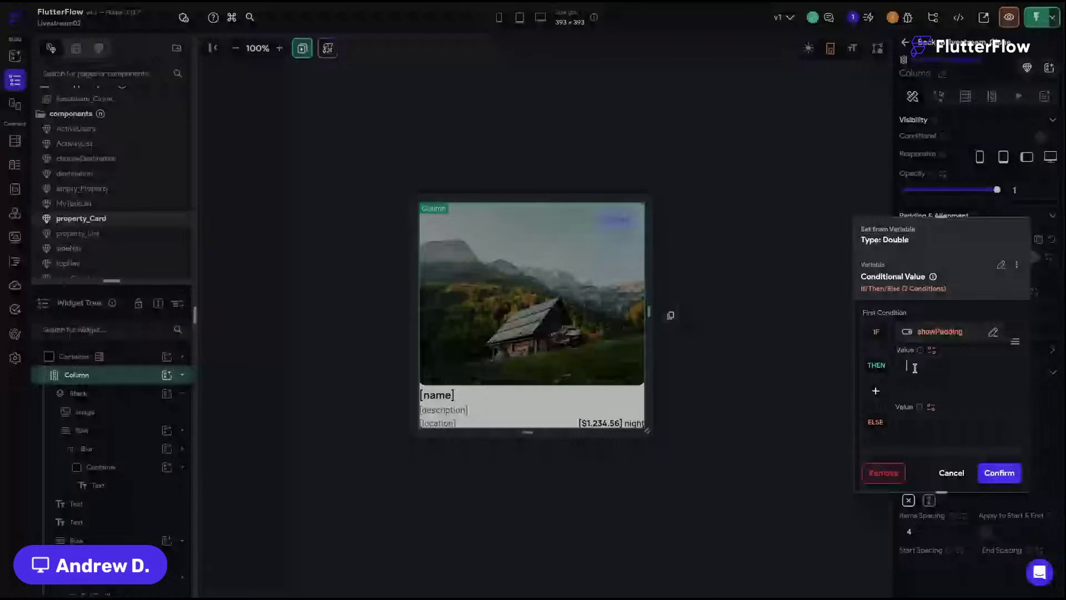
{"action": "type", "text": "12"}
{"action": "left_click", "coordinate": [919, 425]}
{"action": "type", "text": "0"}
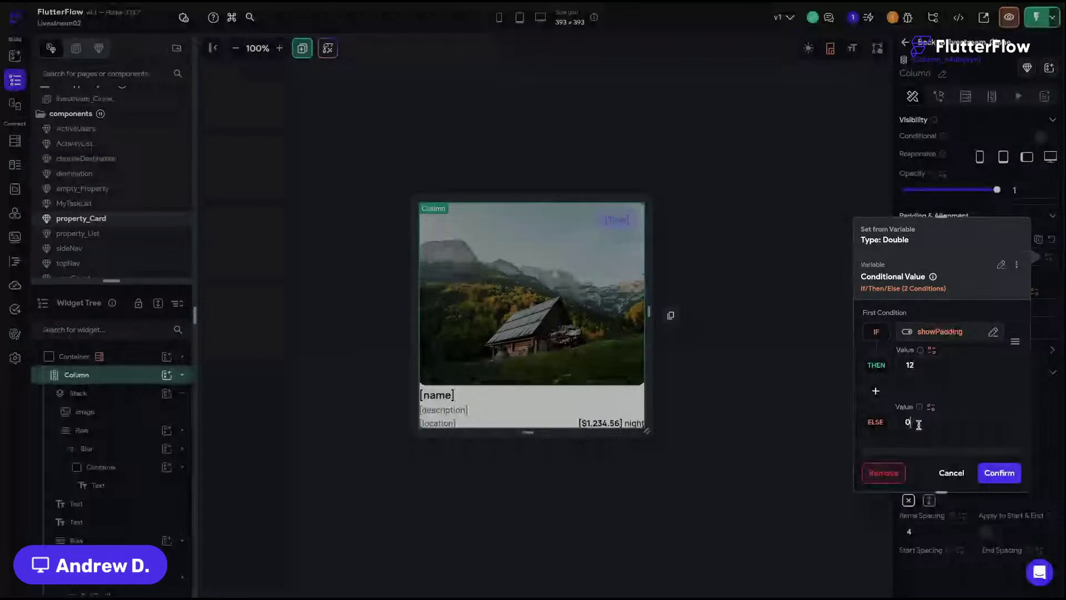
{"action": "left_click", "coordinate": [1000, 475]}
{"action": "left_click", "coordinate": [749, 233]}
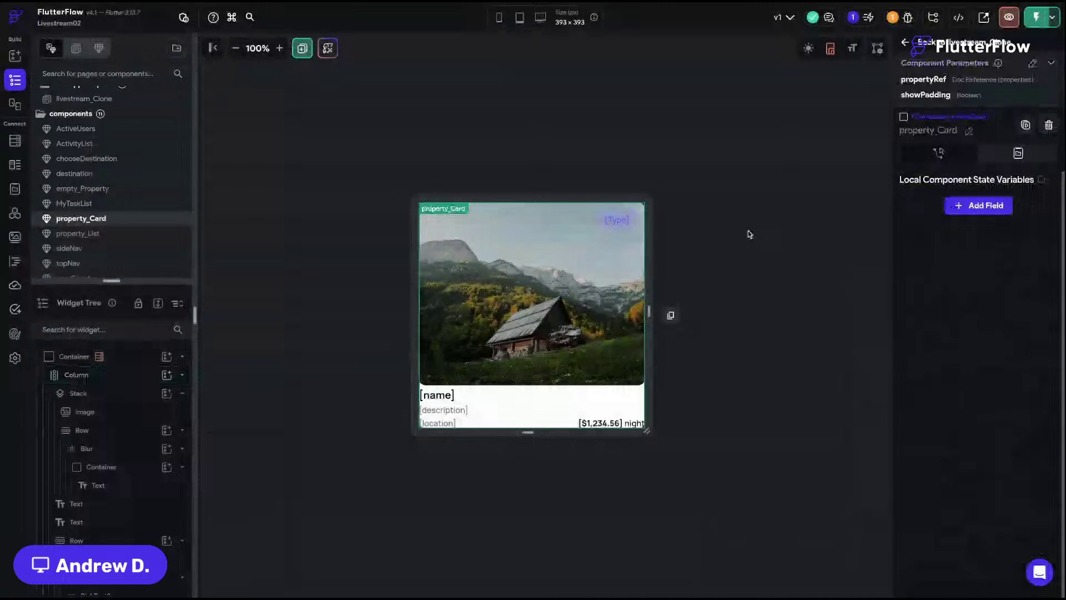
- Return to livestream_Clone and pass True for showPadding in the GoogleMap's marker tap dialog
{"action": "left_click", "coordinate": [967, 47]}
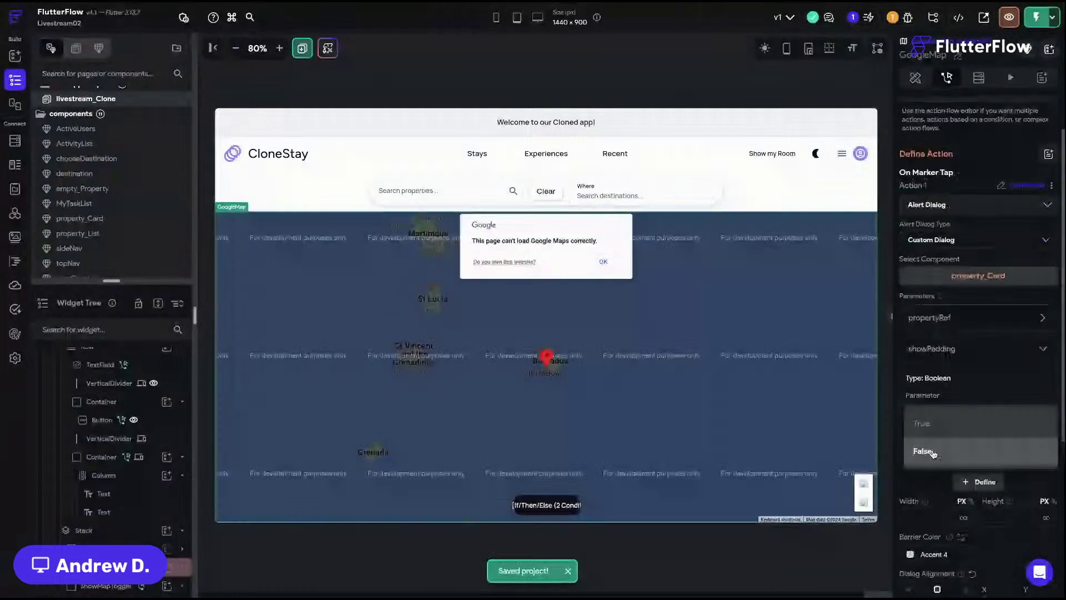
{"action": "left_click", "coordinate": [933, 452]}
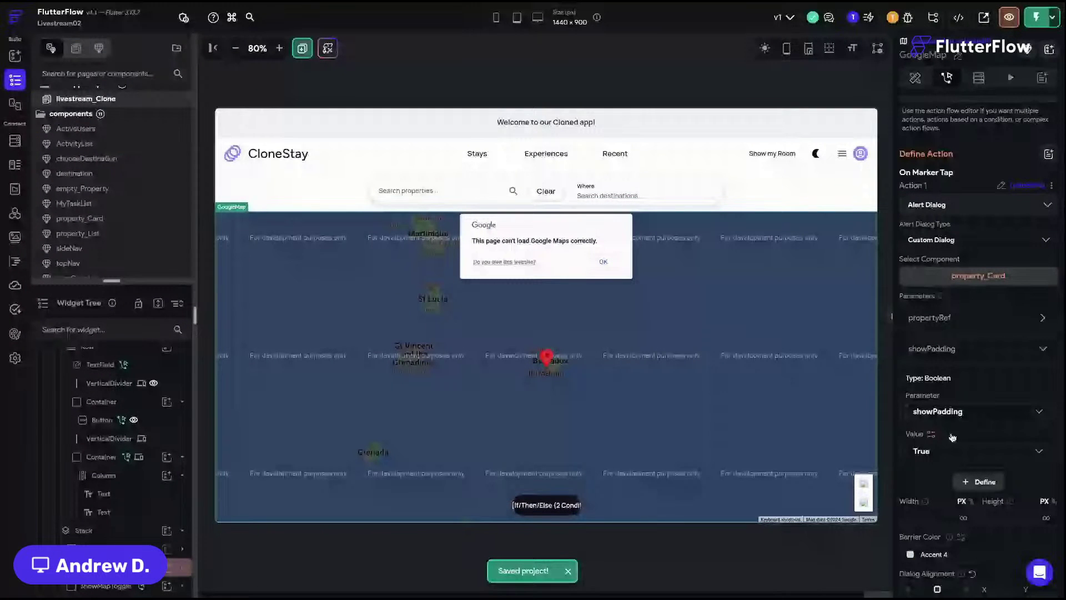
{"action": "left_click", "coordinate": [935, 349]}
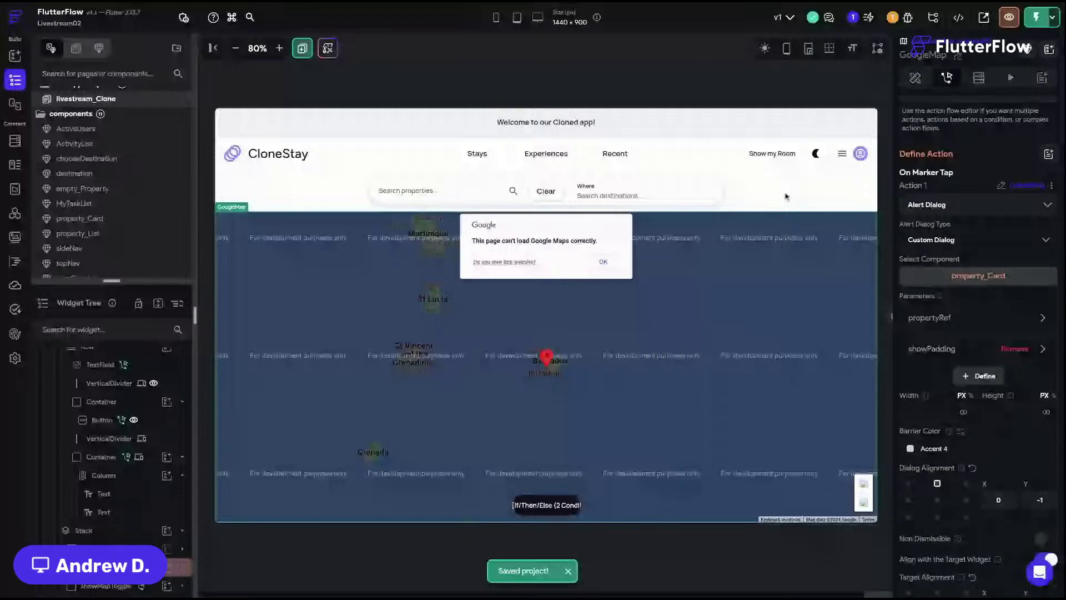
- Save the project and switch to the test session to check the livestream_Clone property listings
{"action": "left_click", "coordinate": [598, 362]}
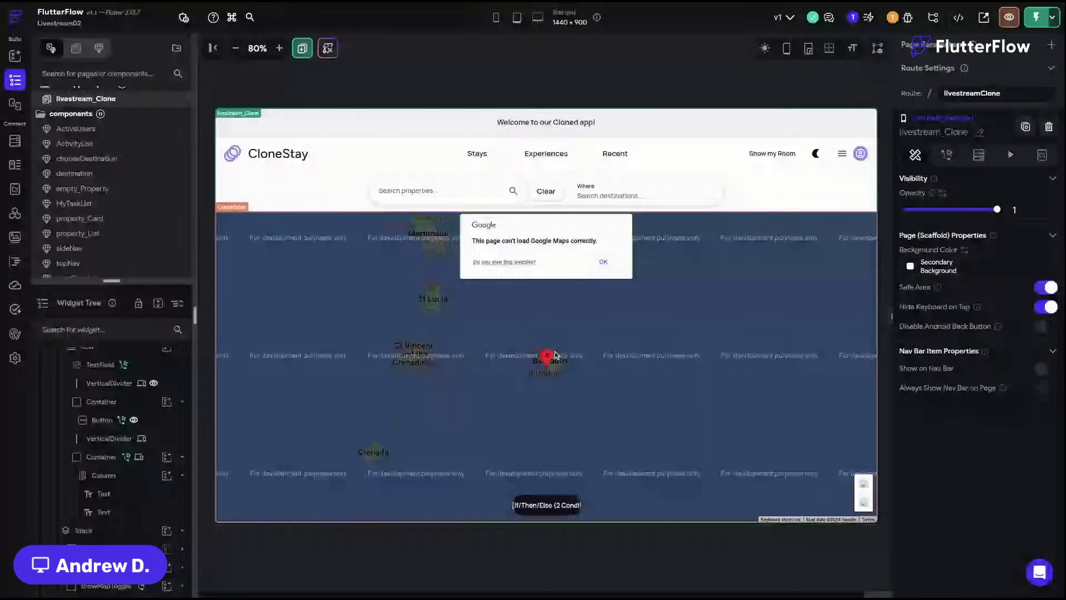
{"action": "key", "text": "ctrl+s"}
{"action": "key", "text": "ctrl+b"}
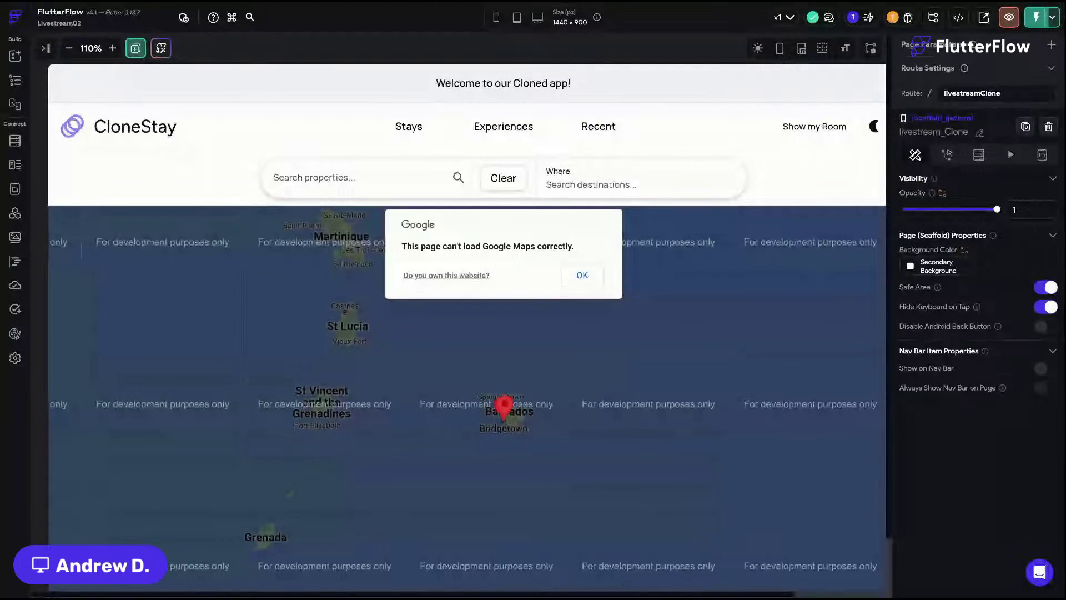
{"action": "key", "text": "ctrl+Tab"}
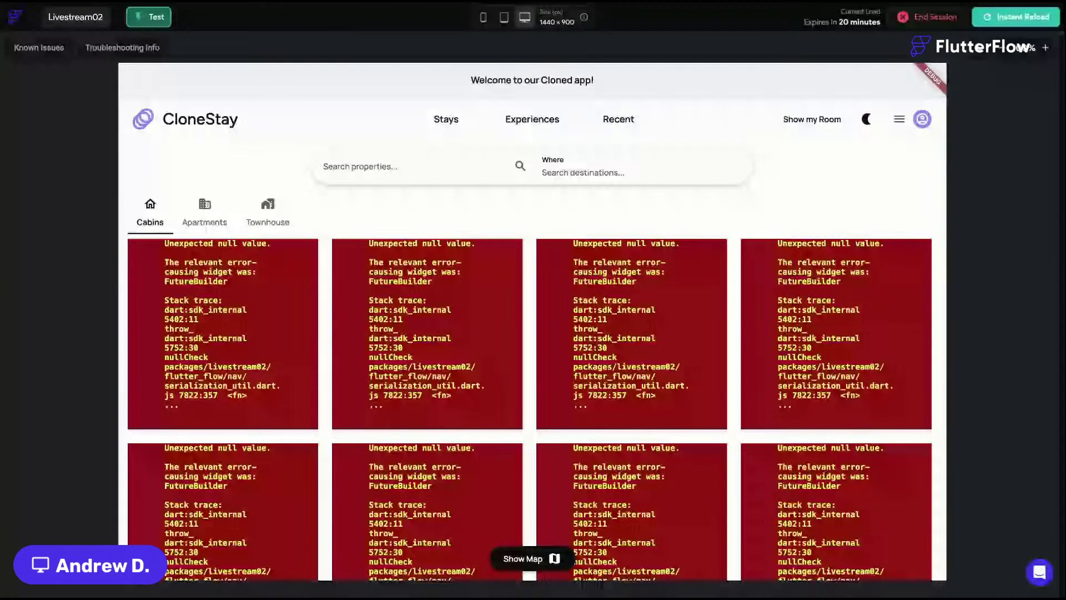
{"action": "left_click", "coordinate": [546, 376]}
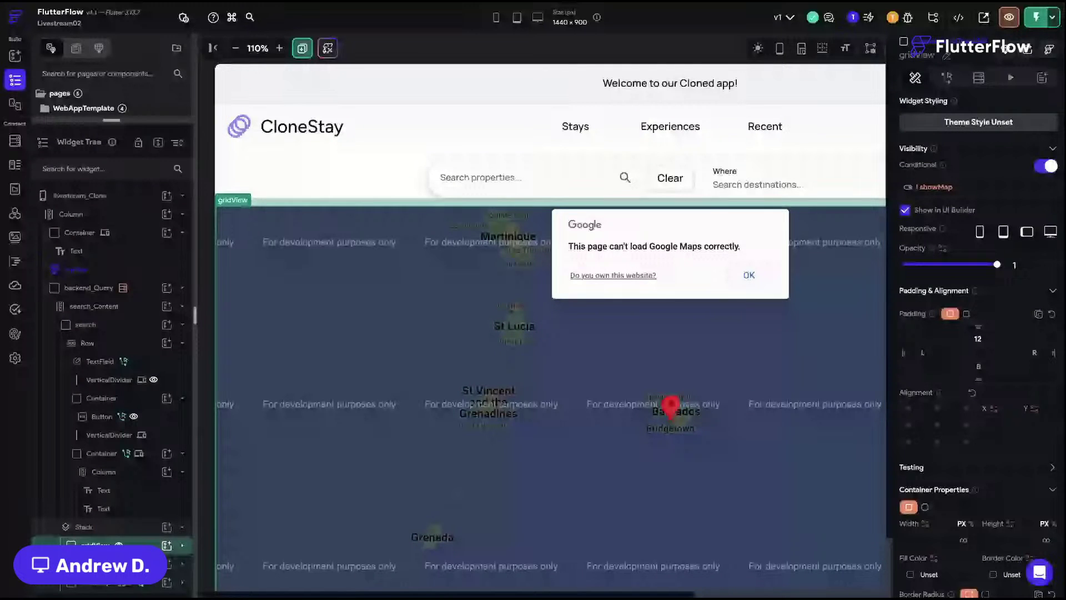
- Open property_Card from the listings, give its showPadding parameter a default value of false, and save the project
{"action": "left_click", "coordinate": [111, 563]}
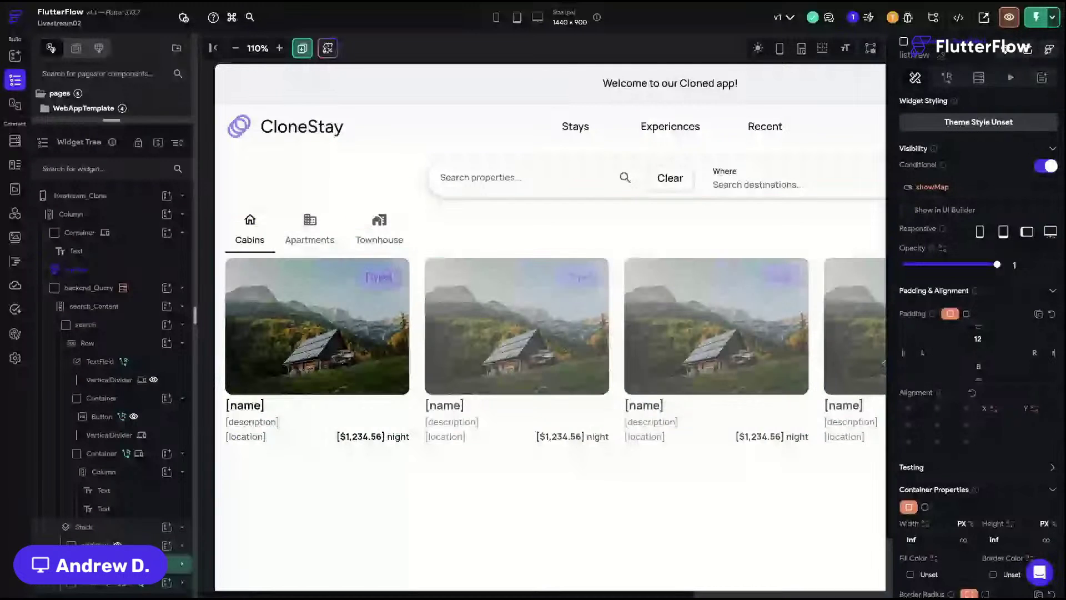
{"action": "left_click", "coordinate": [375, 355]}
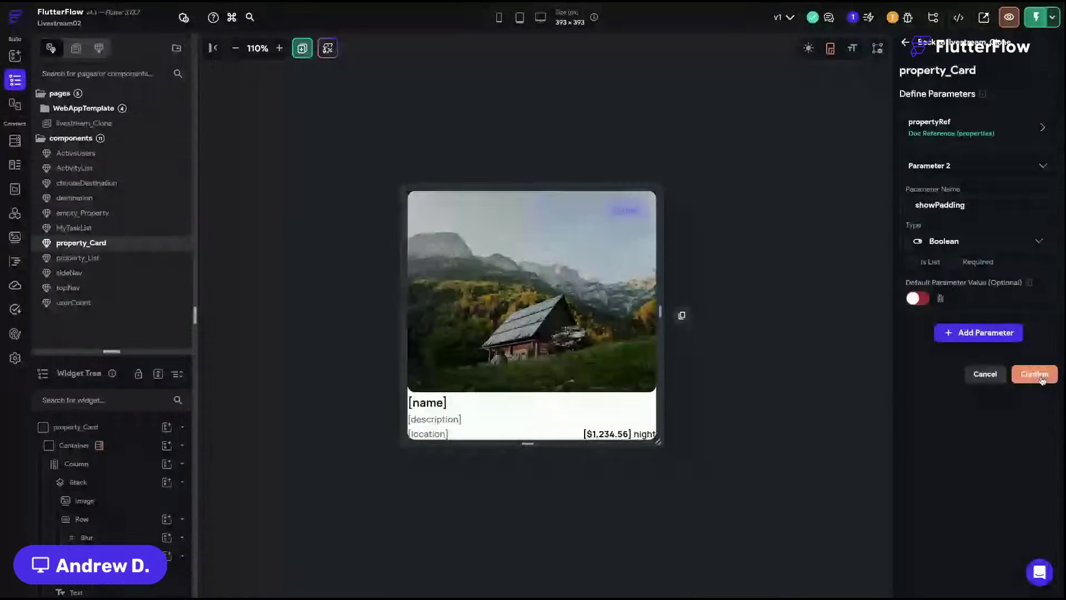
{"action": "left_click", "coordinate": [1034, 373]}
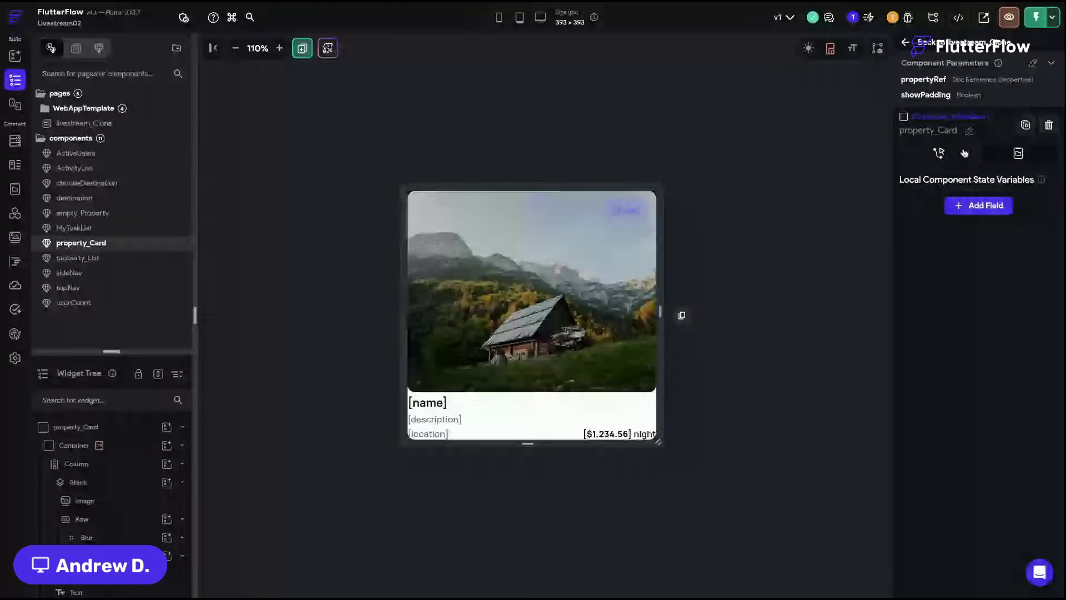
{"action": "left_click", "coordinate": [410, 348]}
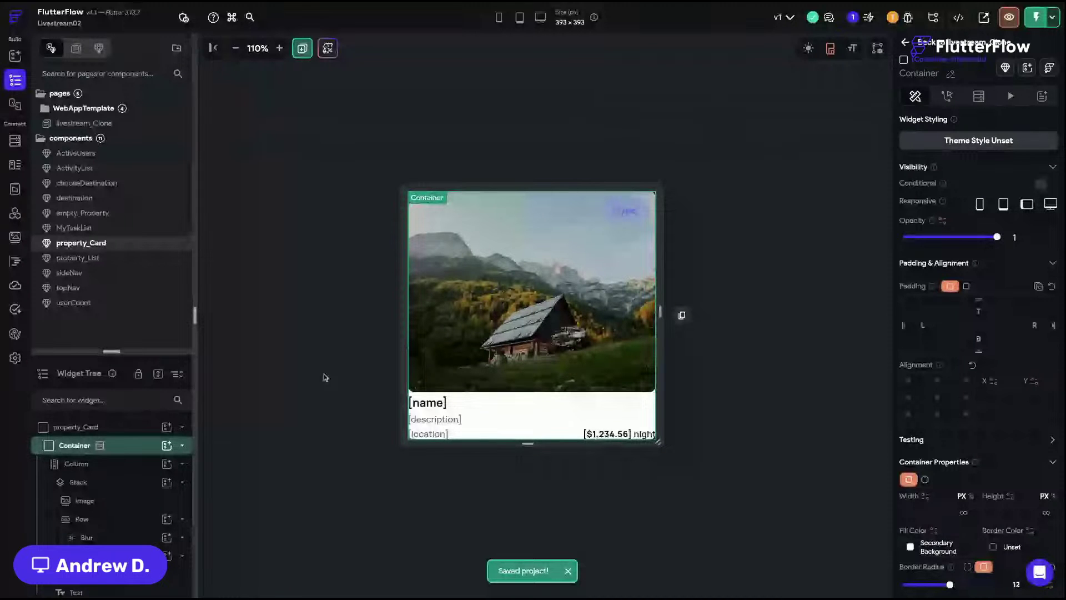
- Set the width of property_Card's Container to 370 px and resize the preview canvas to about 437 × 383 px
{"action": "scroll", "coordinate": [996, 333], "scroll_direction": "down", "scroll_amount": 3}
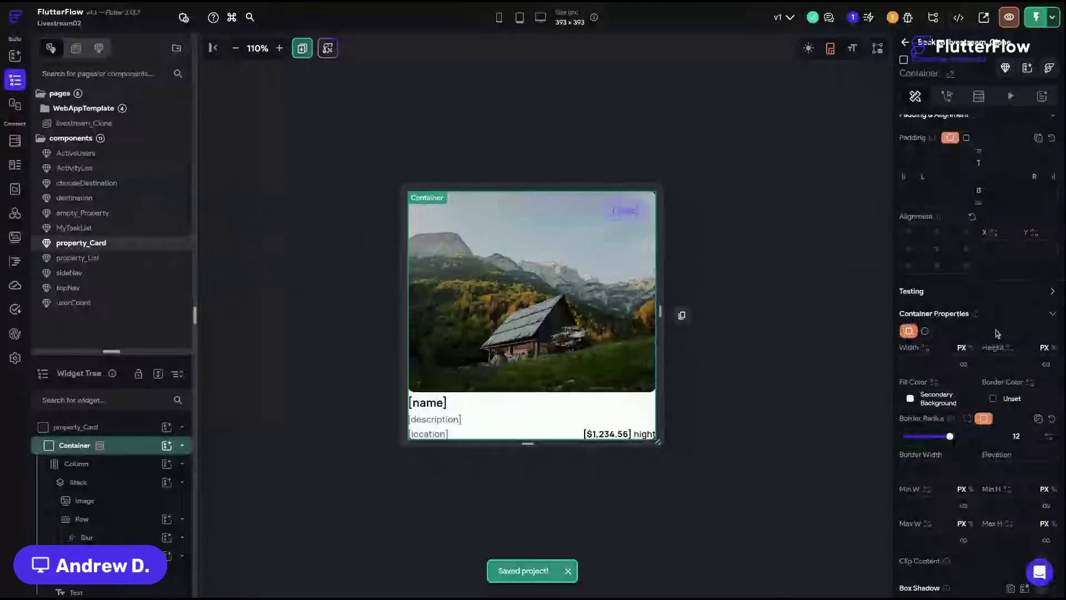
{"action": "scroll", "coordinate": [943, 327], "scroll_direction": "down", "scroll_amount": 1}
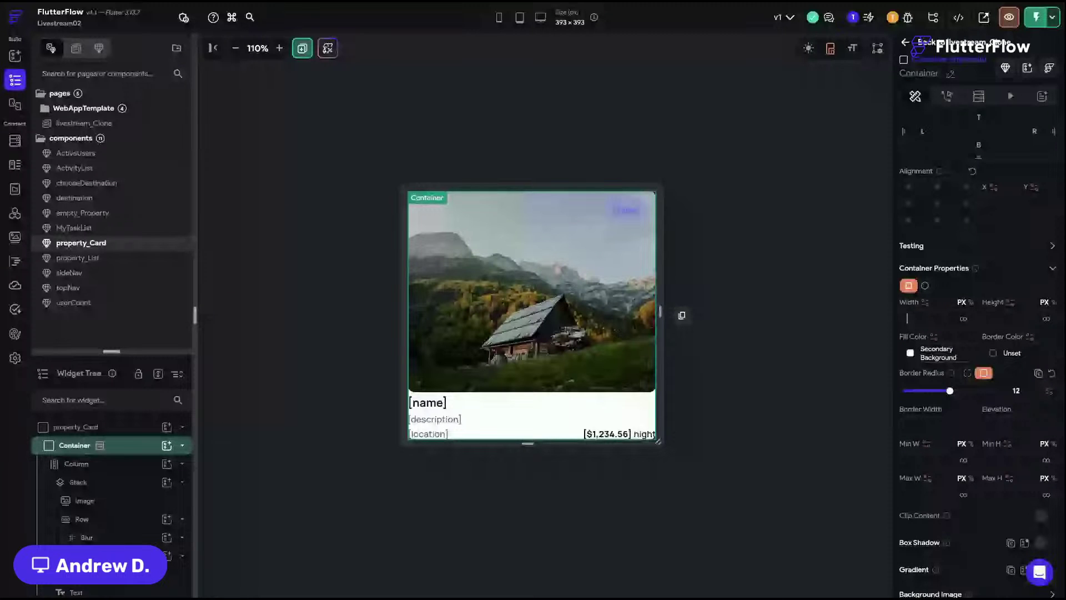
{"action": "left_click", "coordinate": [932, 318]}
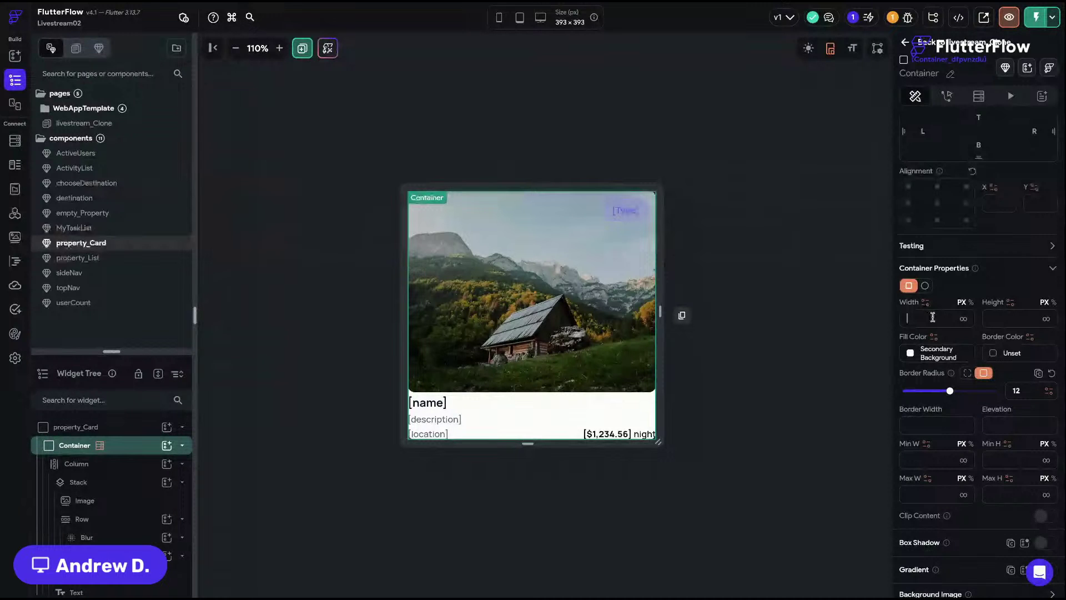
{"action": "type", "text": "370"}
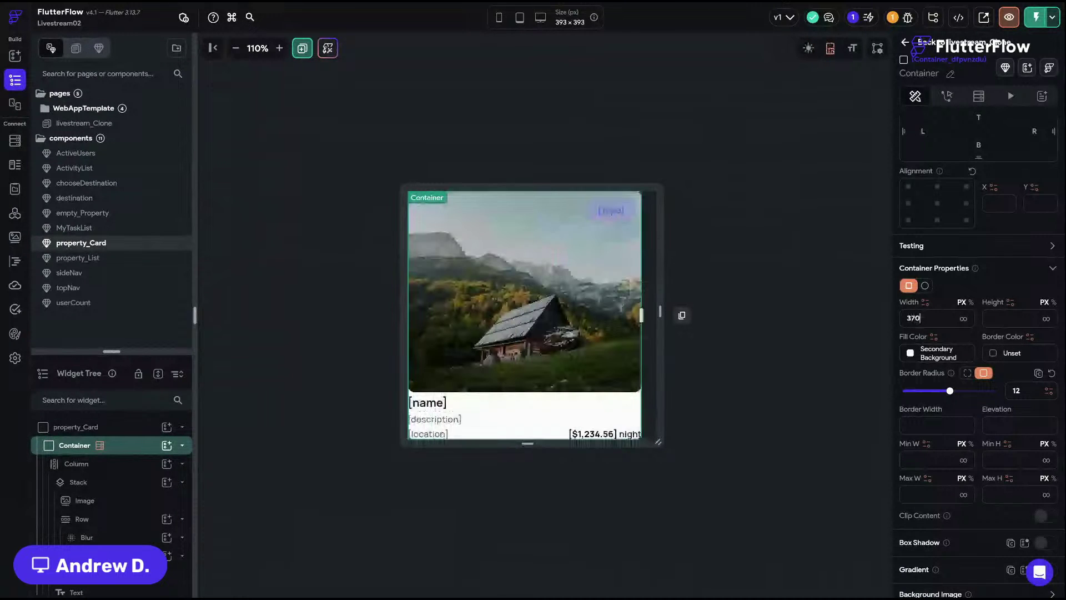
{"action": "left_click", "coordinate": [659, 444]}
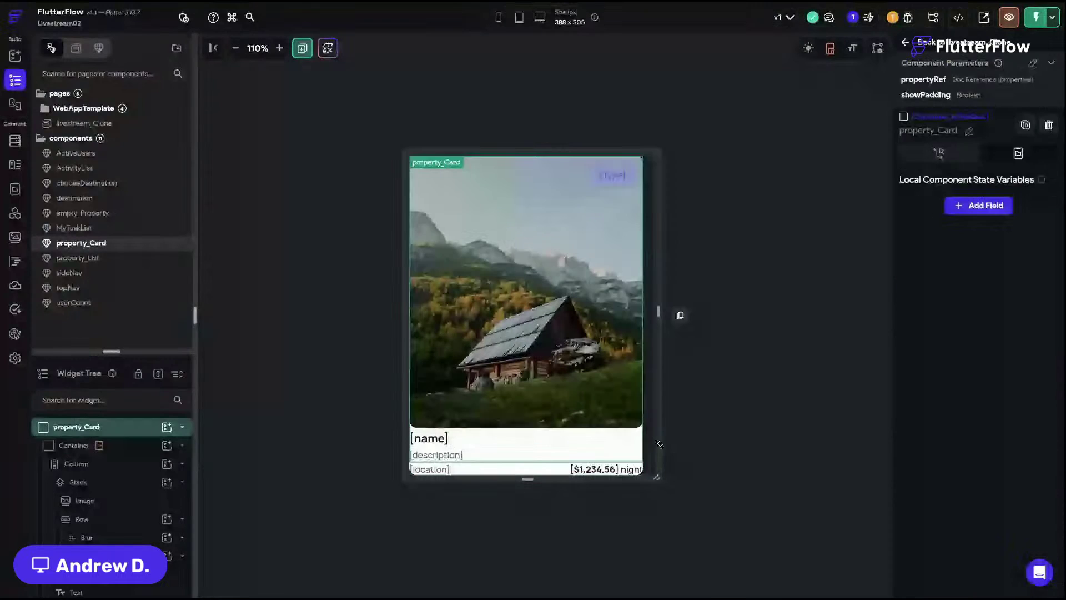
{"action": "left_click_drag", "start_coordinate": [656, 476], "coordinate": [672, 439]}
{"action": "left_click", "coordinate": [129, 448]}
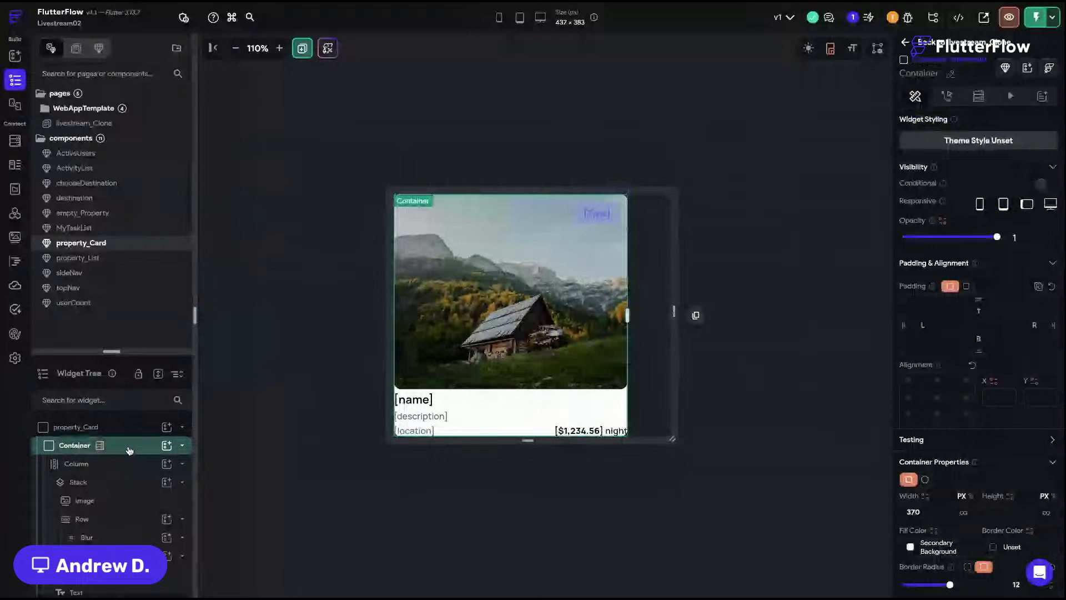
{"action": "right_click", "coordinate": [129, 449]}
{"action": "left_click", "coordinate": [250, 350]}
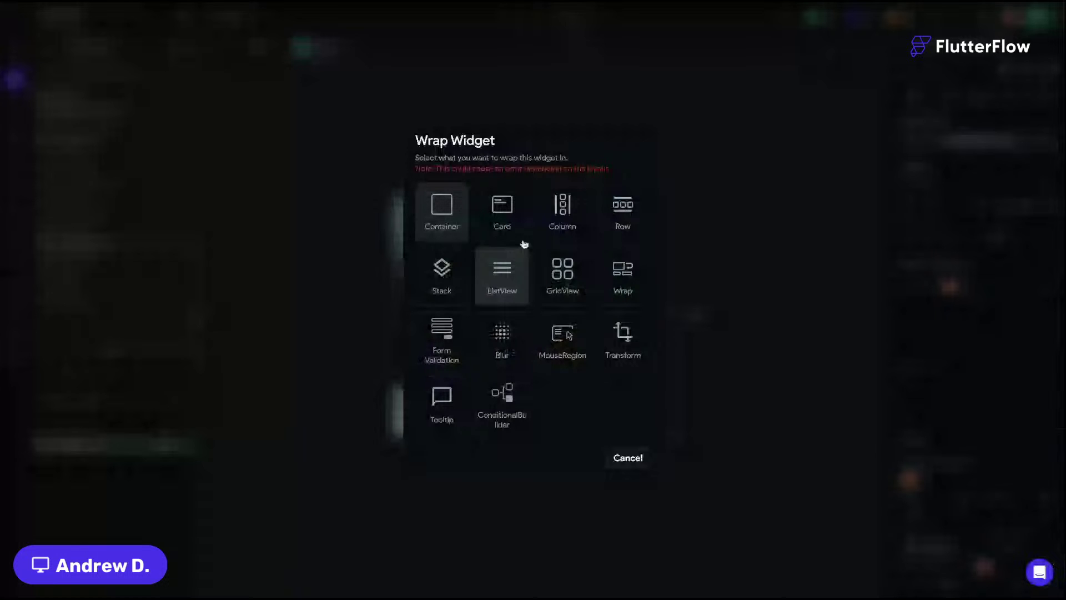
{"action": "left_click", "coordinate": [83, 459]}
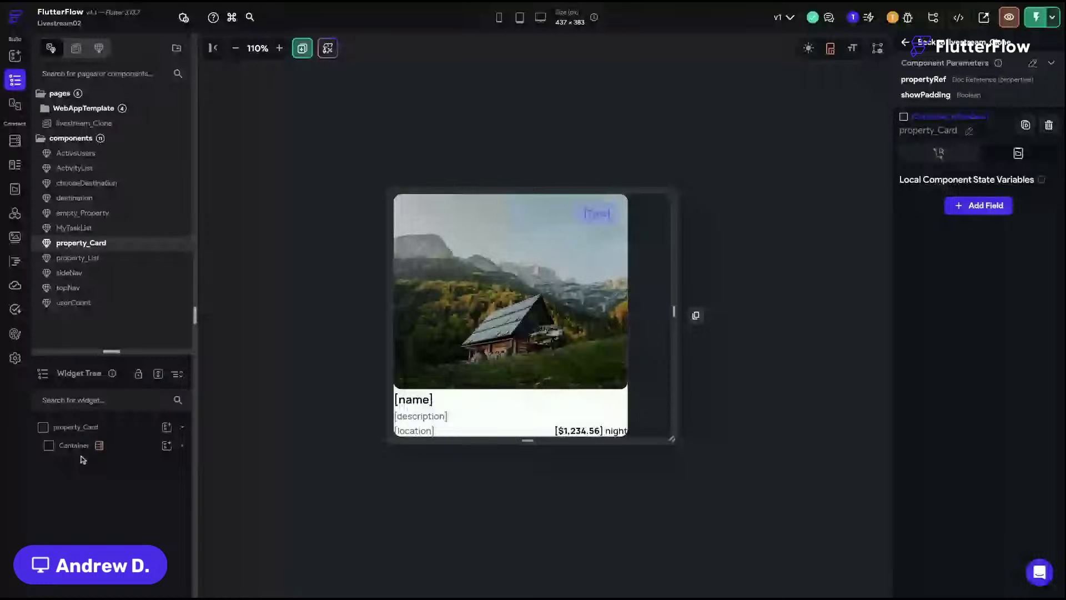
- Set the height of property_Card's Container to 430 px
{"action": "left_click", "coordinate": [78, 445]}
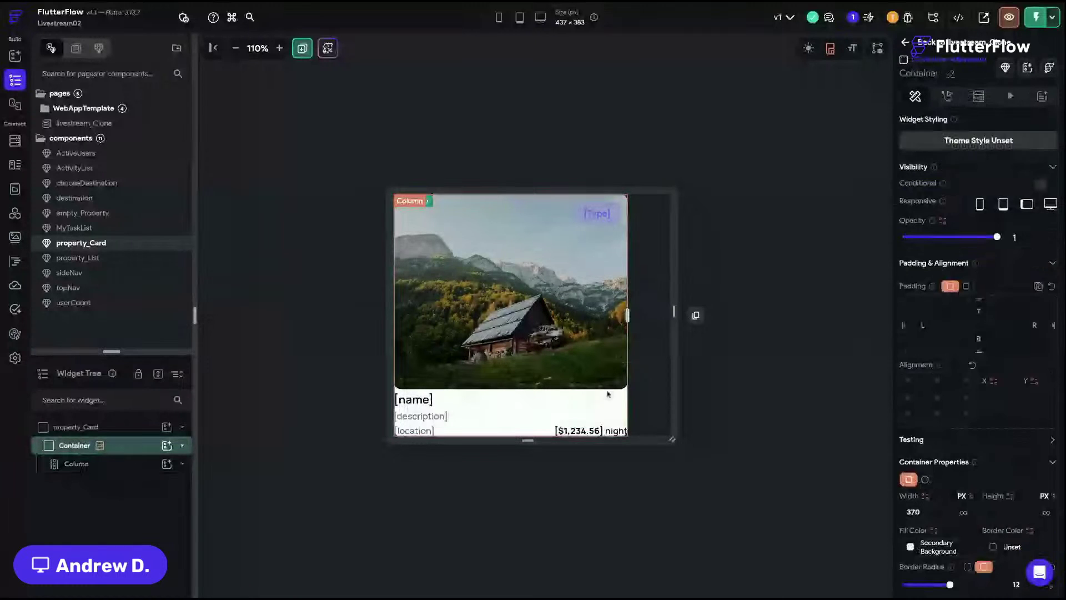
{"action": "scroll", "coordinate": [992, 389], "scroll_direction": "down", "scroll_amount": 3}
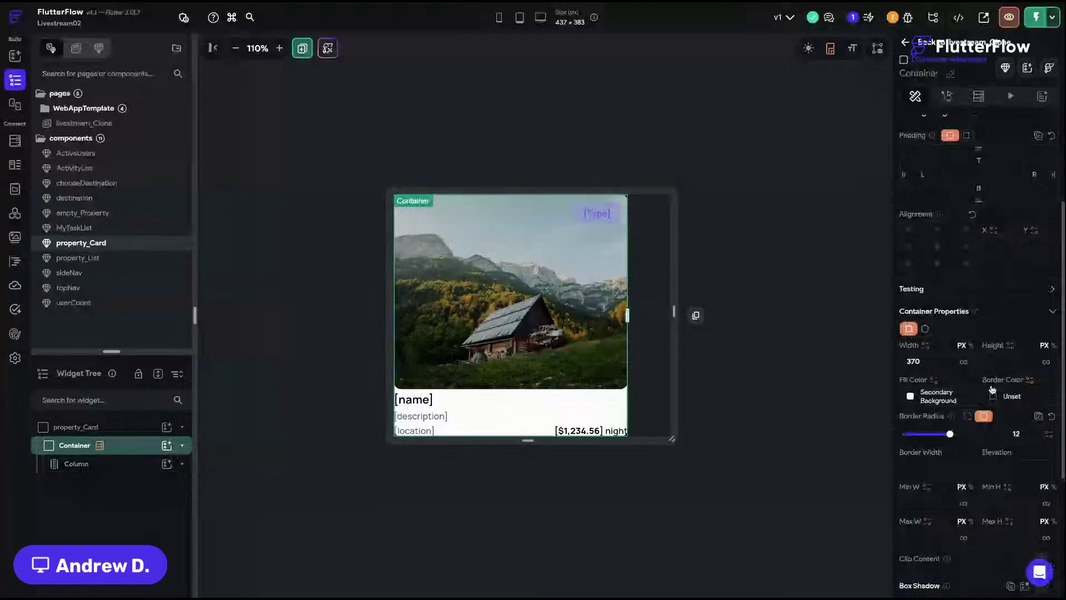
{"action": "left_click", "coordinate": [998, 362]}
{"action": "type", "text": "430"}
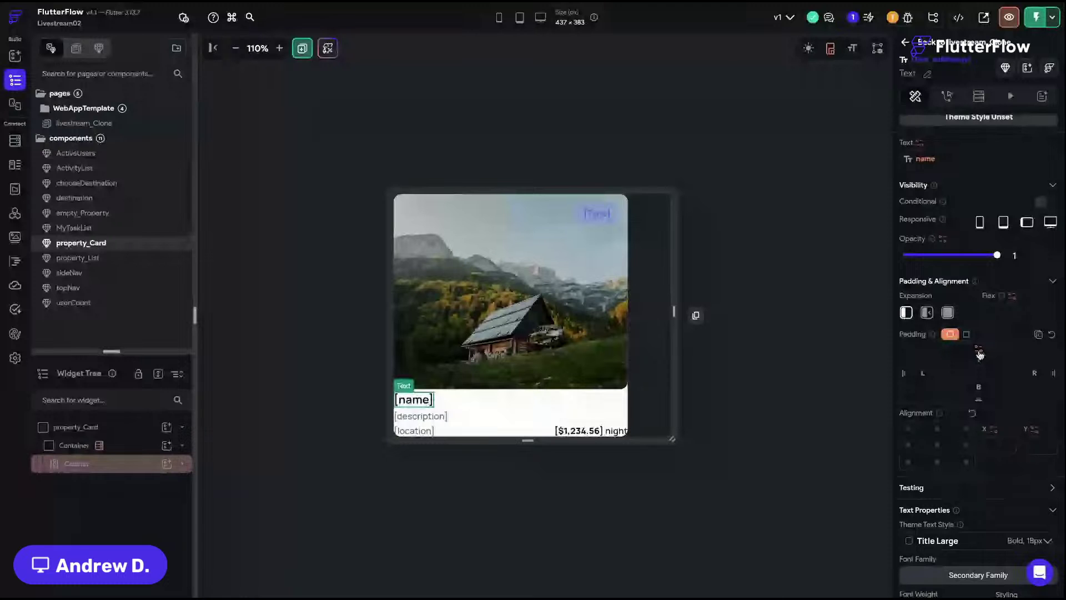
- Set the top padding of the name text in the property card to 8
{"action": "type", "text": "8"}
{"action": "key", "text": "Return"}
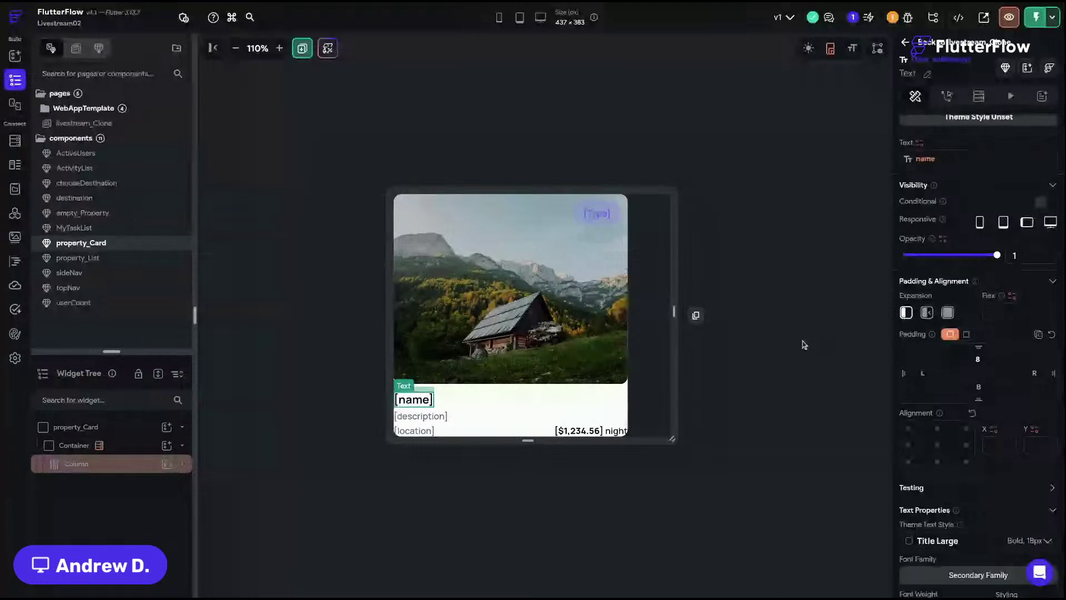
{"action": "left_click", "coordinate": [801, 341]}
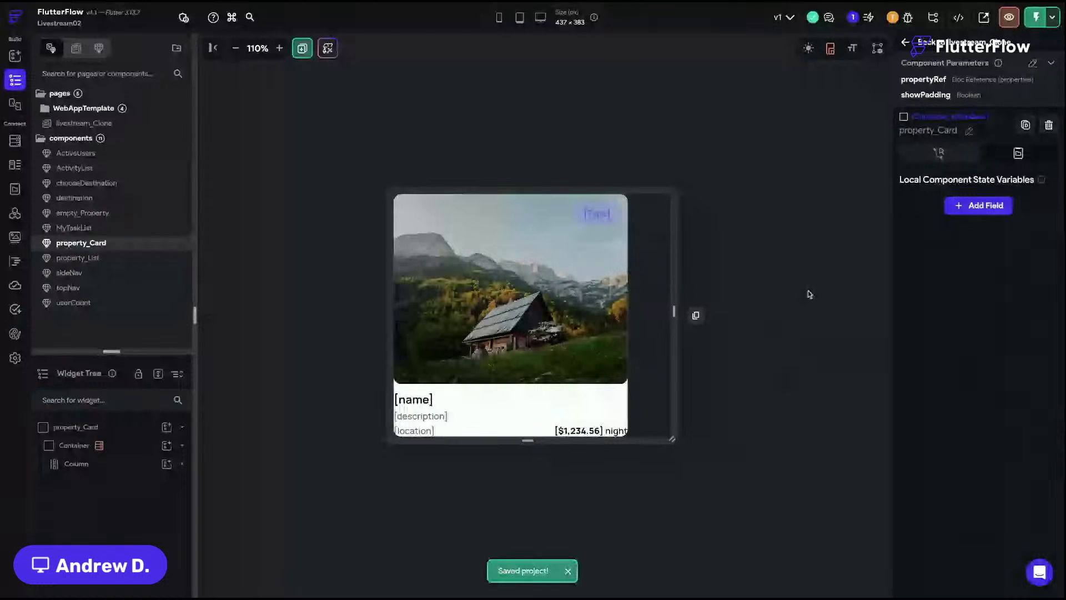
- Check the width and height settings of the property card's container
{"action": "left_click", "coordinate": [134, 450]}
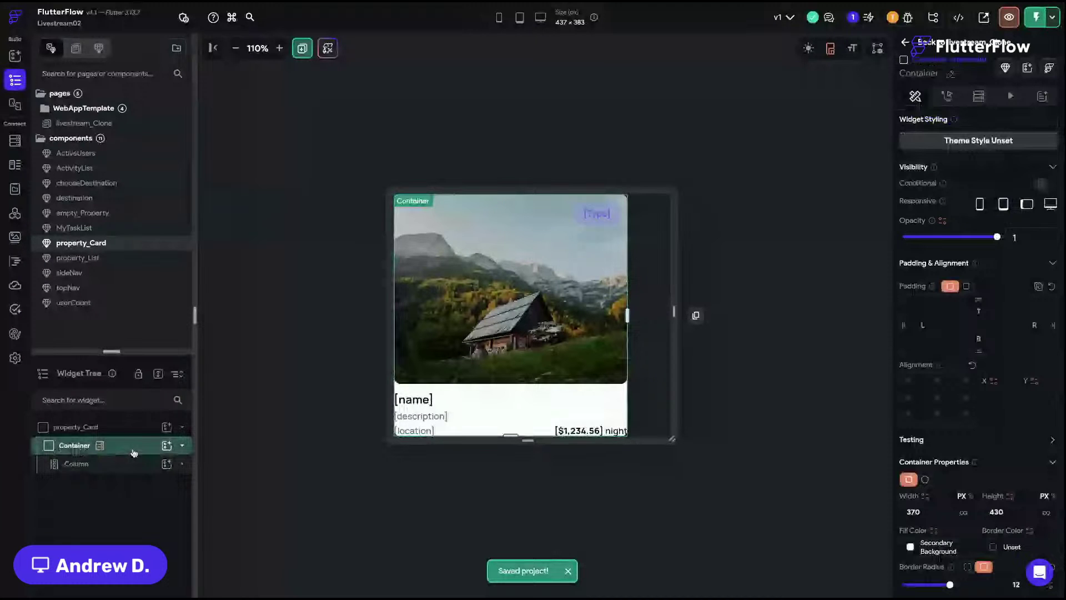
{"action": "scroll", "coordinate": [1002, 444], "scroll_direction": "down", "scroll_amount": 1}
{"action": "scroll", "coordinate": [1002, 444], "scroll_direction": "down", "scroll_amount": 1}
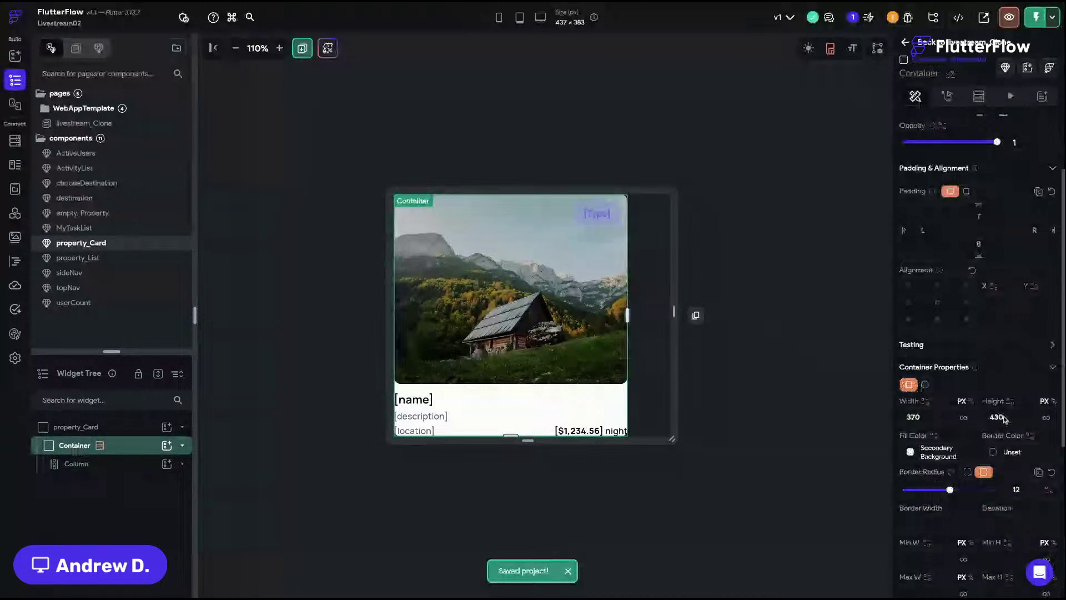
{"action": "left_click", "coordinate": [732, 349]}
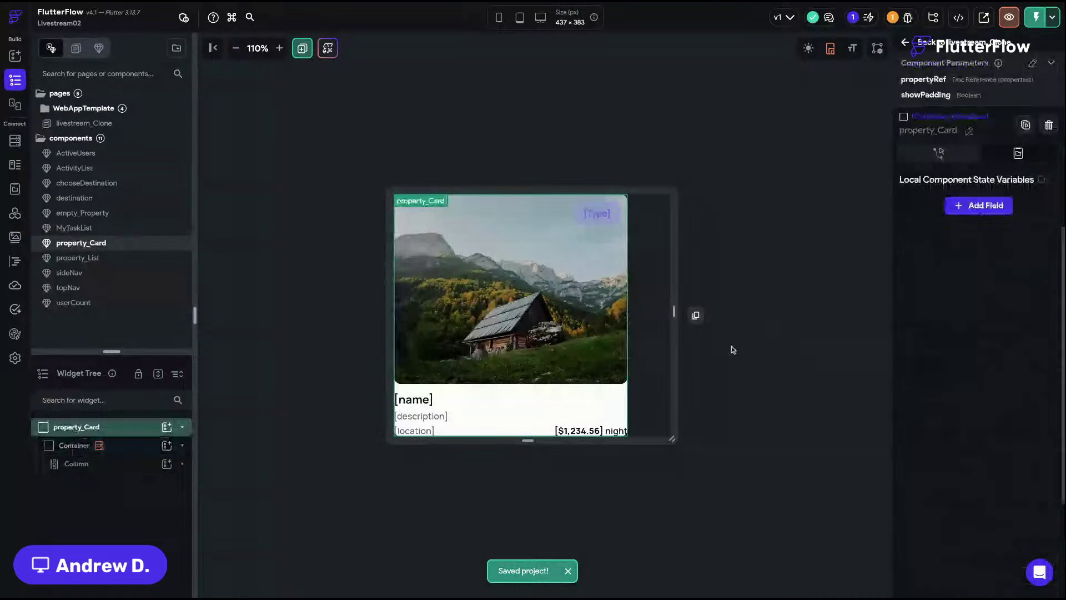
- Return to the livestream_Clone page and save the project
{"action": "left_click", "coordinate": [938, 43]}
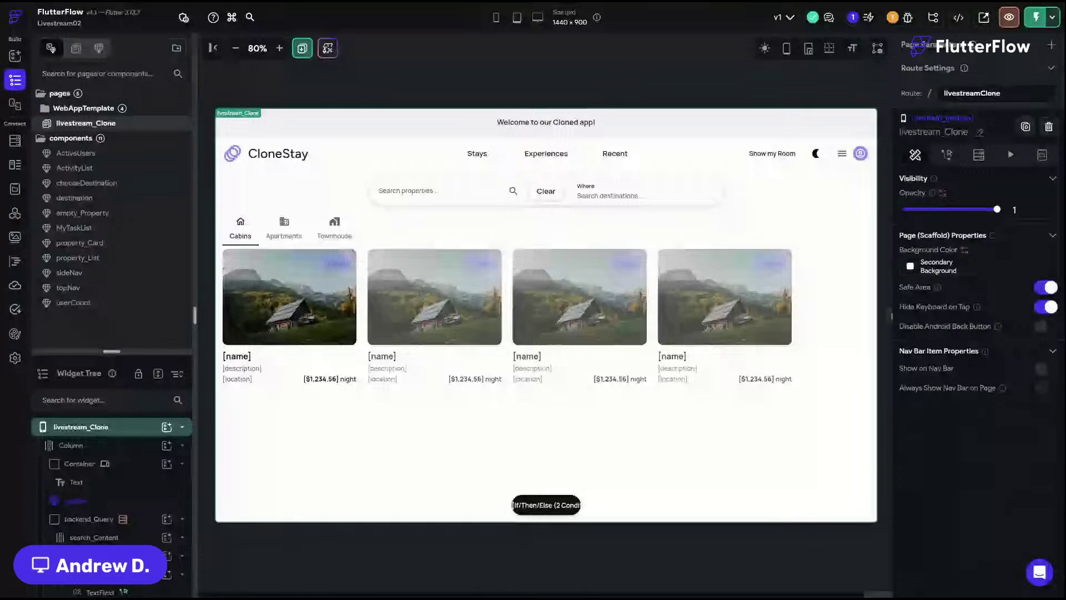
{"action": "key", "text": "ctrl+s"}
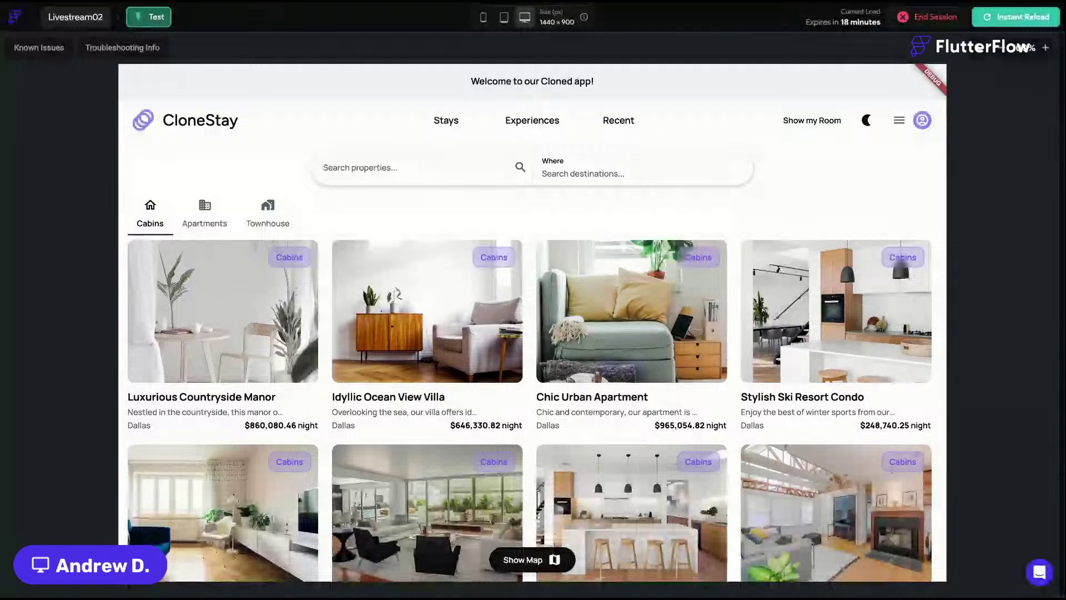
- In the running test app, review the cabin list, switch to the map view and preview a property from a marker
{"action": "scroll", "coordinate": [531, 405], "scroll_direction": "down", "scroll_amount": 5}
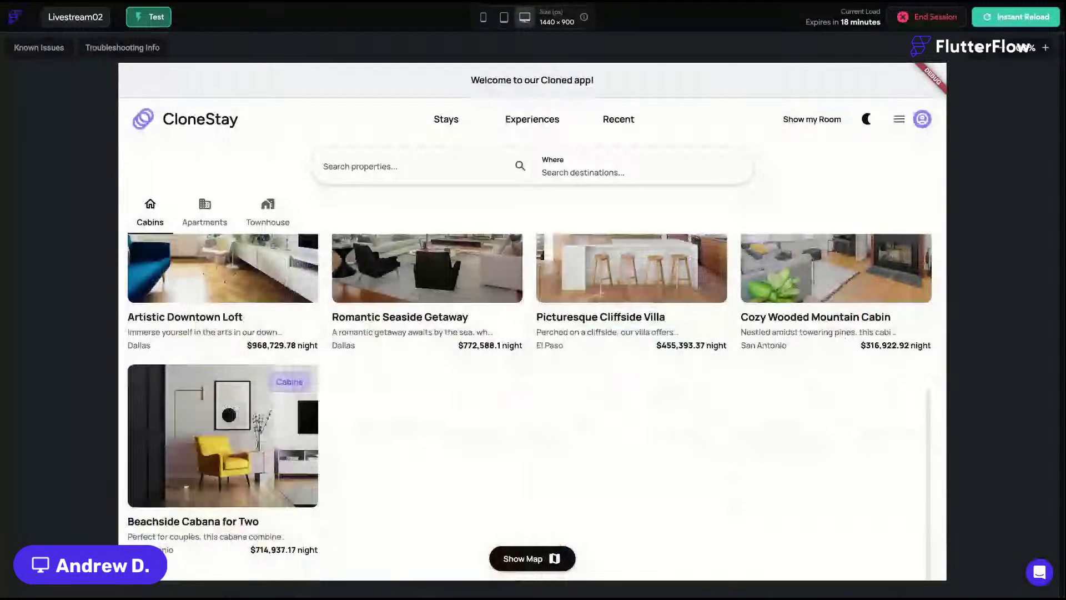
{"action": "left_click", "coordinate": [541, 560]}
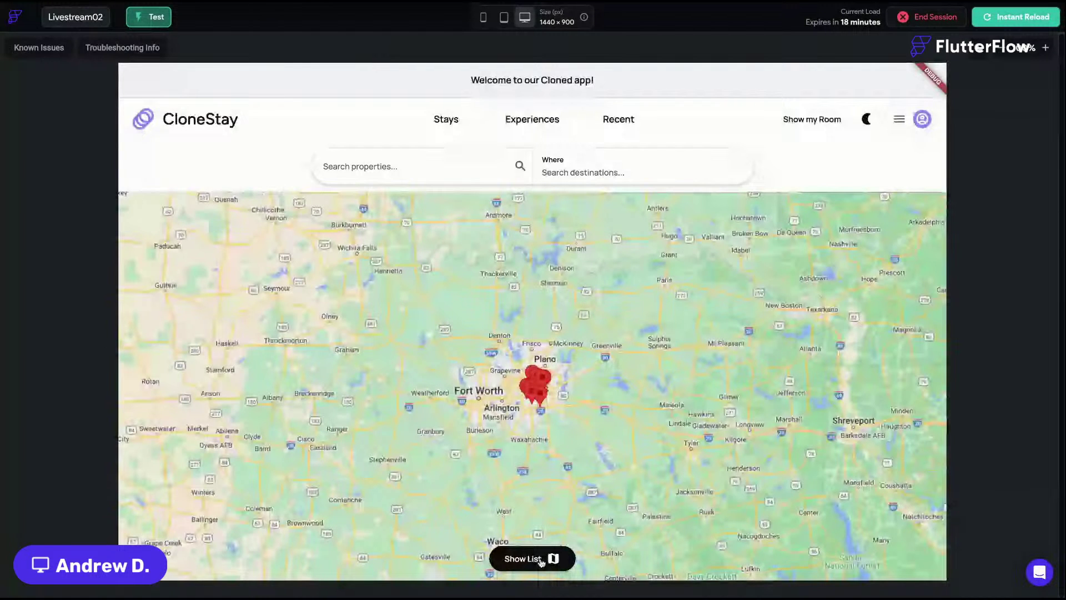
{"action": "left_click_drag", "start_coordinate": [637, 436], "coordinate": [663, 374]}
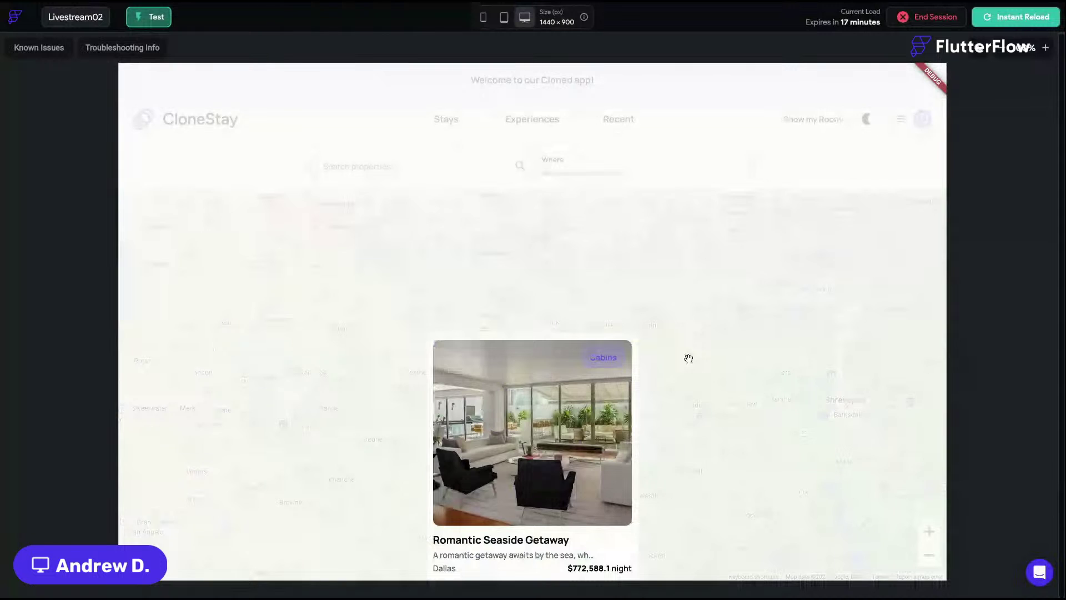
{"action": "left_click", "coordinate": [678, 359]}
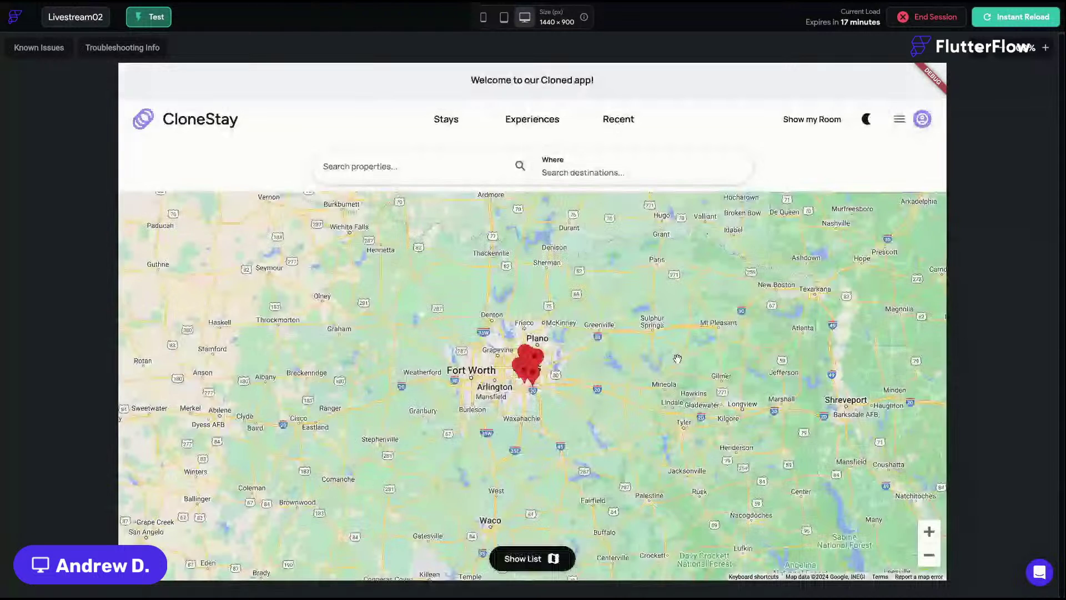
- Preview another marker's property card on the map, close it and examine the Dallas area more closely
{"action": "left_click", "coordinate": [525, 356]}
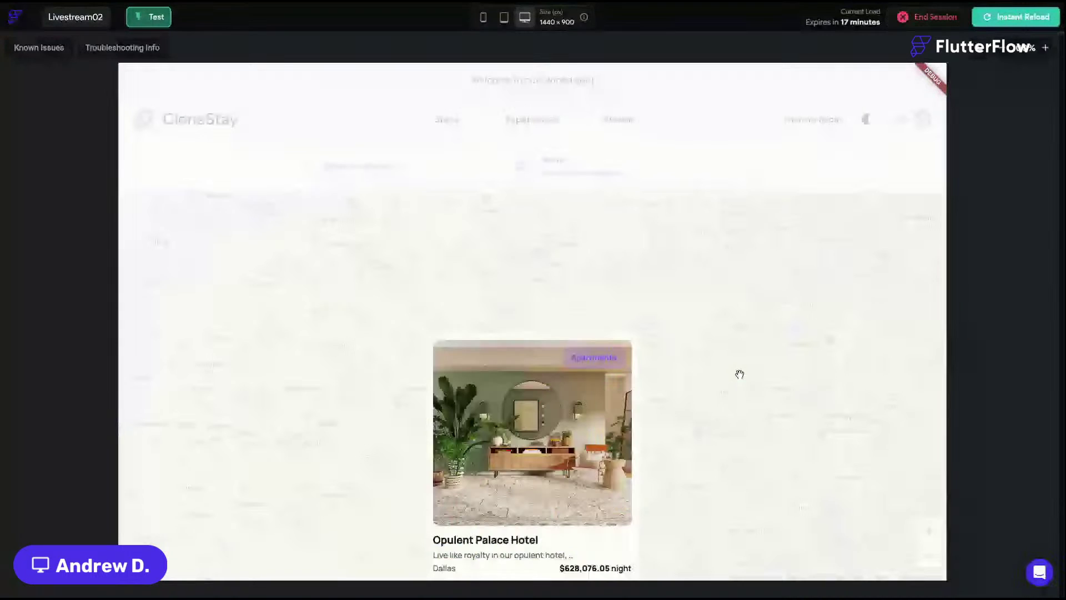
{"action": "left_click", "coordinate": [740, 374]}
{"action": "scroll", "coordinate": [658, 388], "scroll_direction": "up", "scroll_amount": 1}
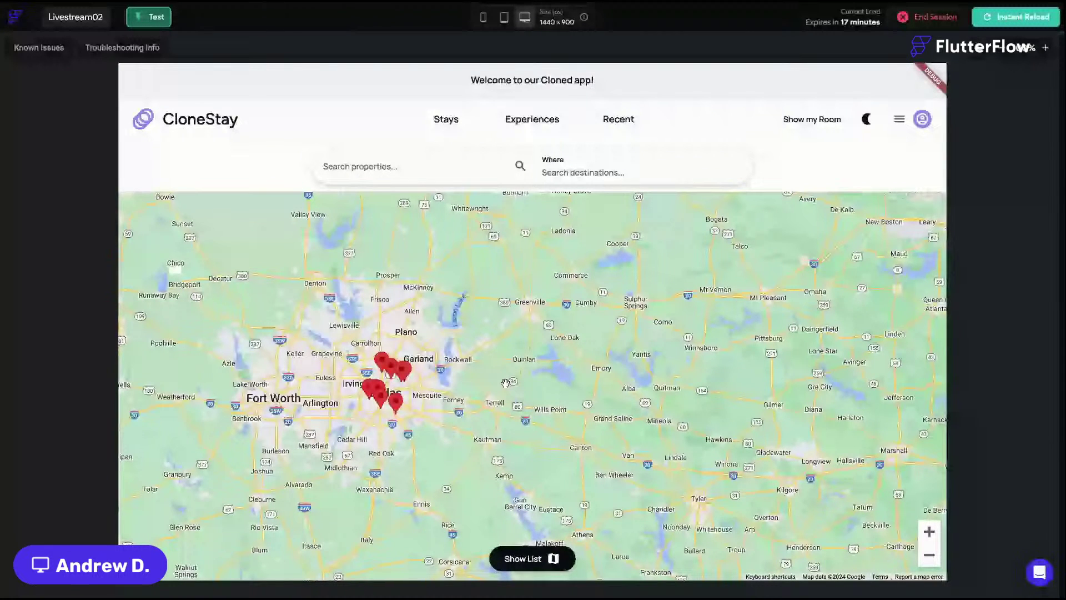
{"action": "left_click", "coordinate": [521, 452]}
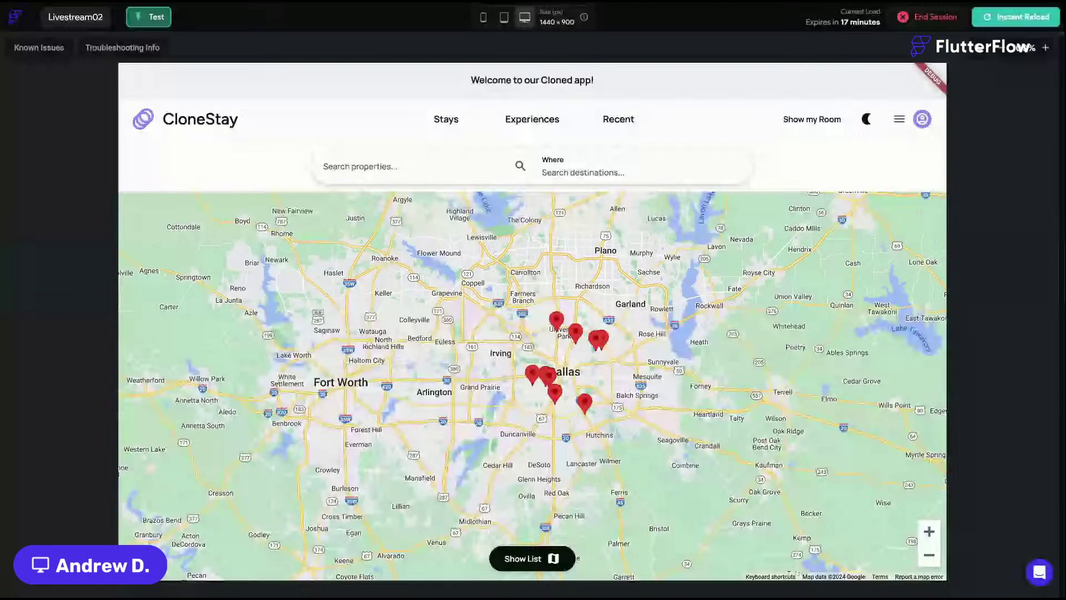
{"action": "key", "text": "ctrl+Tab"}
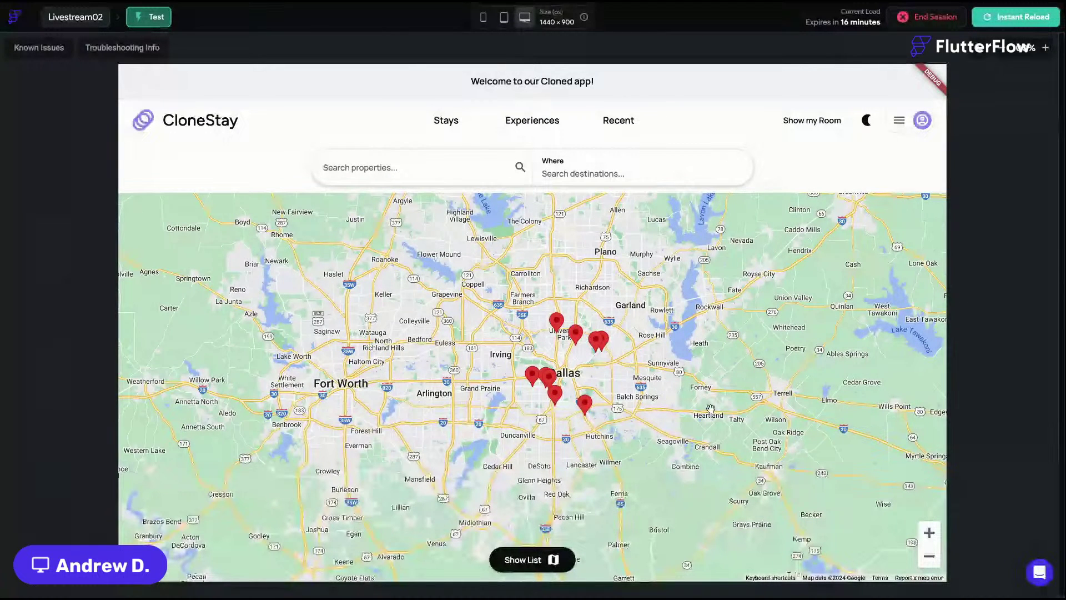
- Preview properties from the markers in northern Dallas to check how their cards appear over the map
{"action": "left_click_drag", "start_coordinate": [711, 409], "coordinate": [791, 398]}
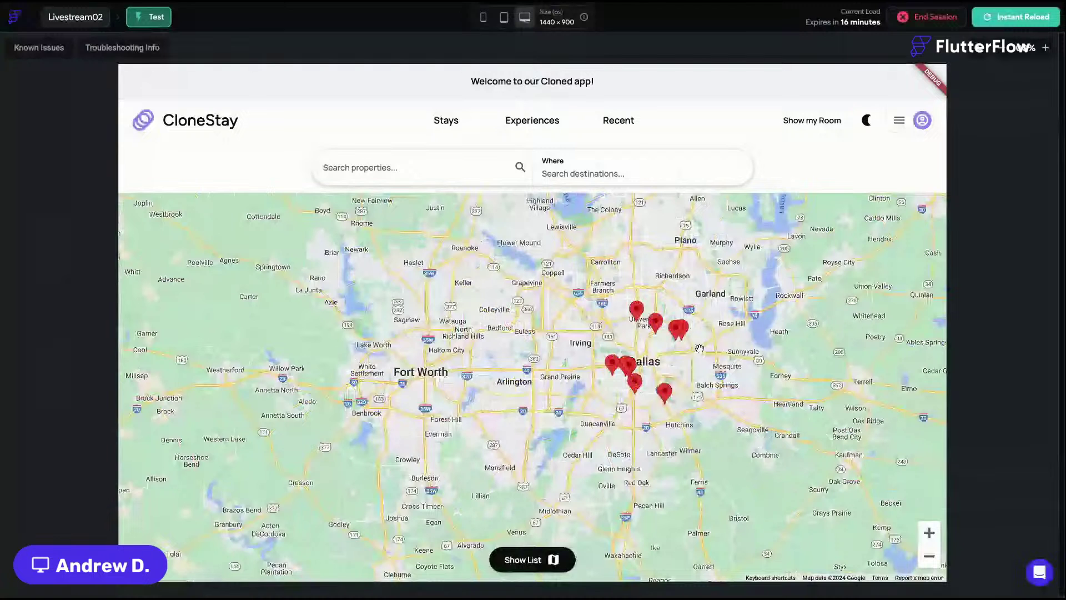
{"action": "left_click", "coordinate": [636, 310]}
{"action": "left_click", "coordinate": [591, 392]}
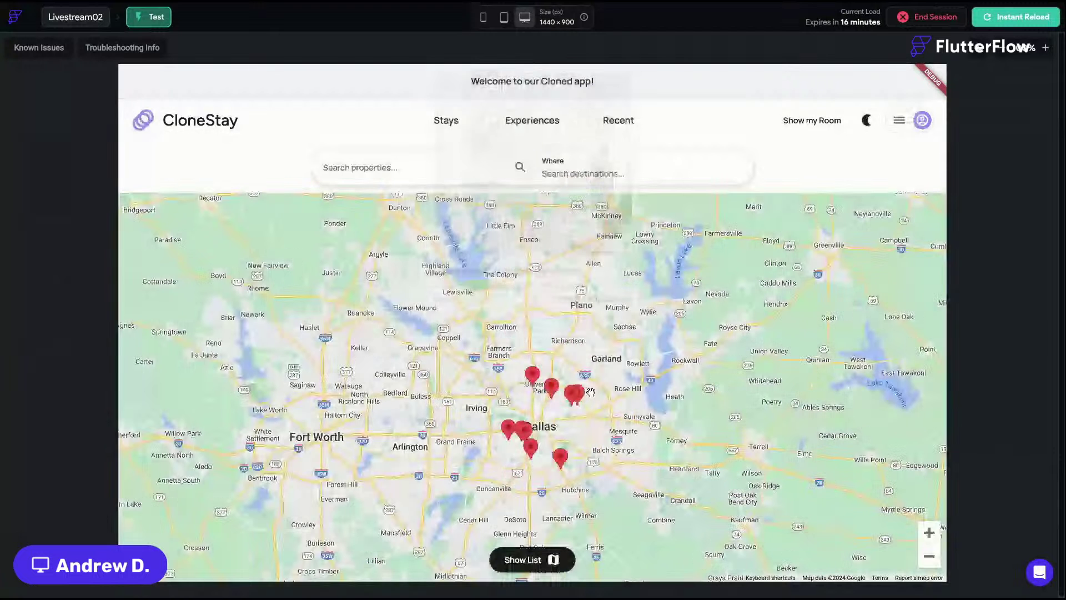
{"action": "left_click", "coordinate": [591, 392]}
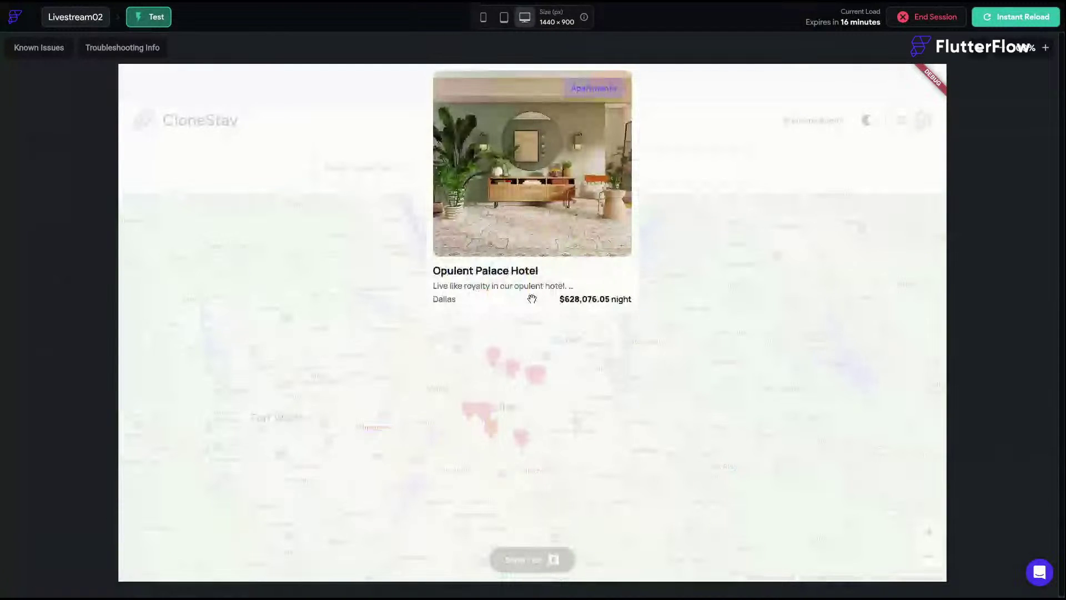
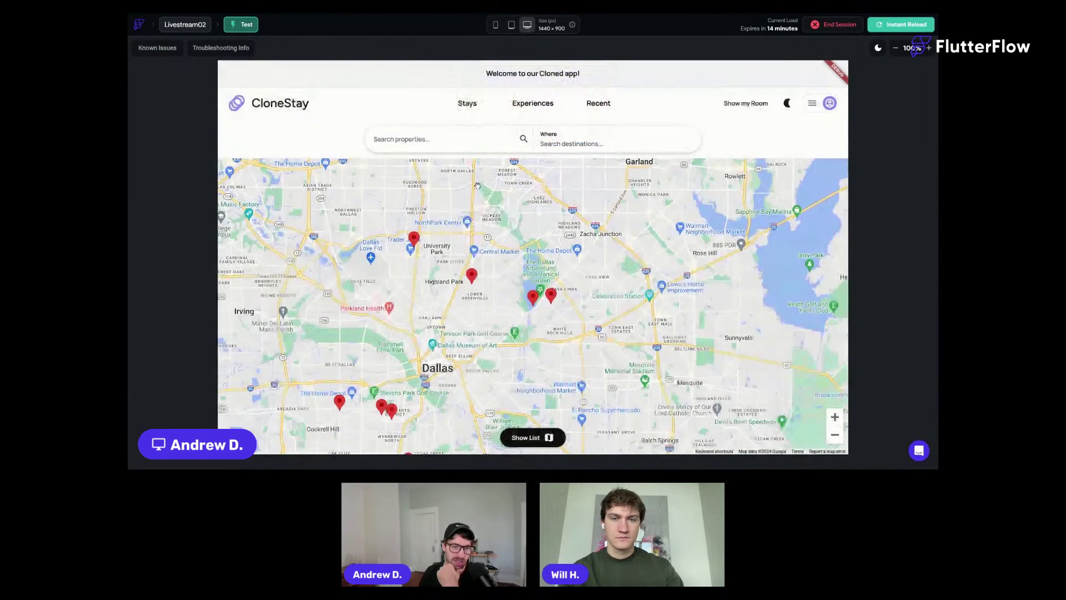
- Preview the property cards of further markers north and south of central Dallas, closing each one
{"action": "left_click", "coordinate": [414, 239]}
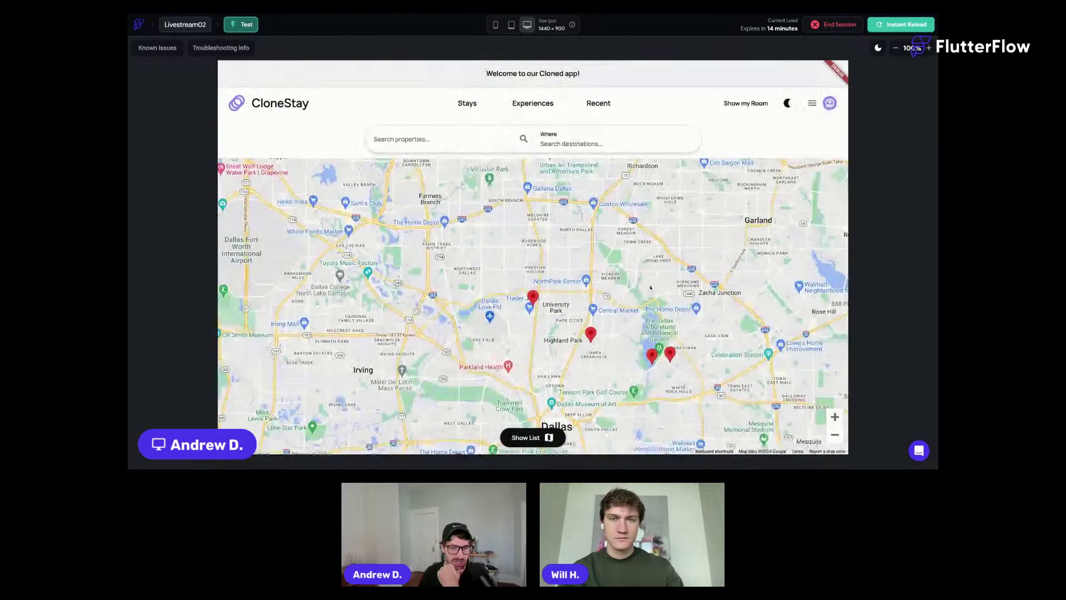
{"action": "left_click", "coordinate": [655, 262]}
{"action": "left_click", "coordinate": [567, 398]}
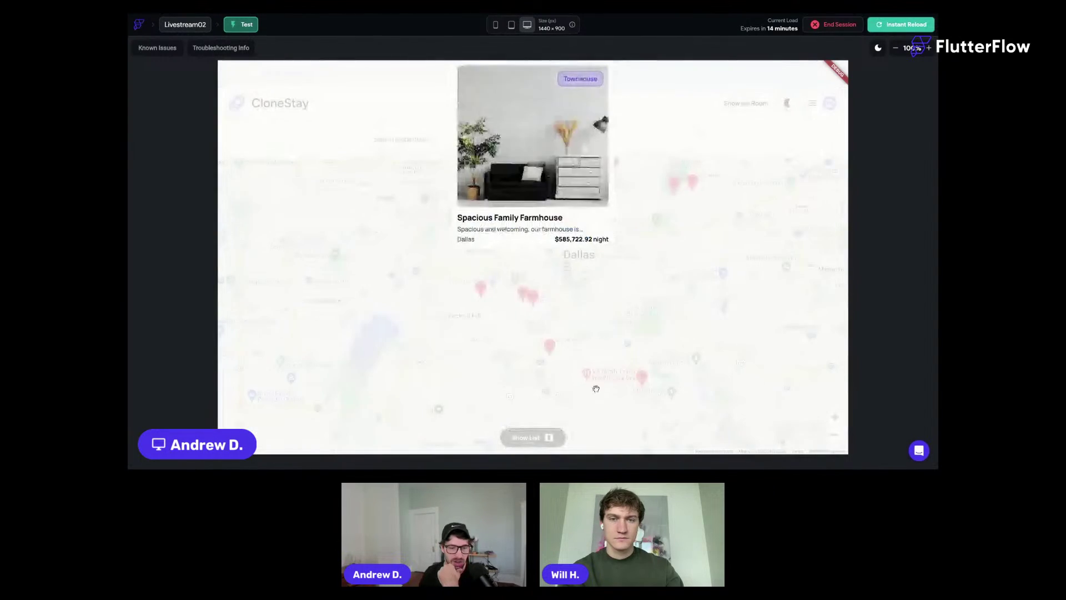
{"action": "left_click", "coordinate": [620, 310]}
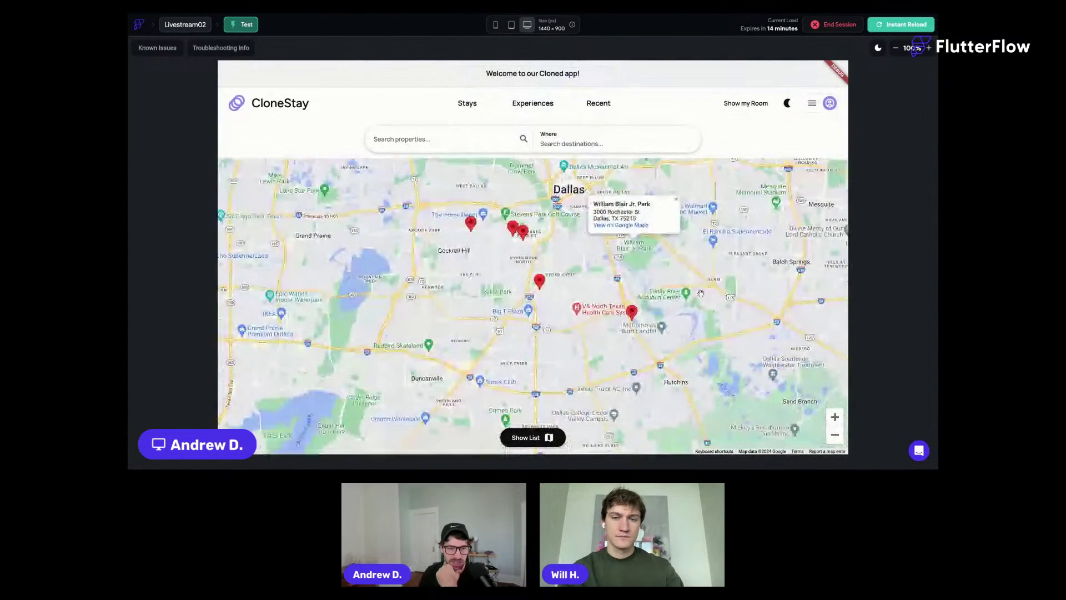
- Switch the test app back to the list view and look through the cabin listings
{"action": "left_click", "coordinate": [533, 437]}
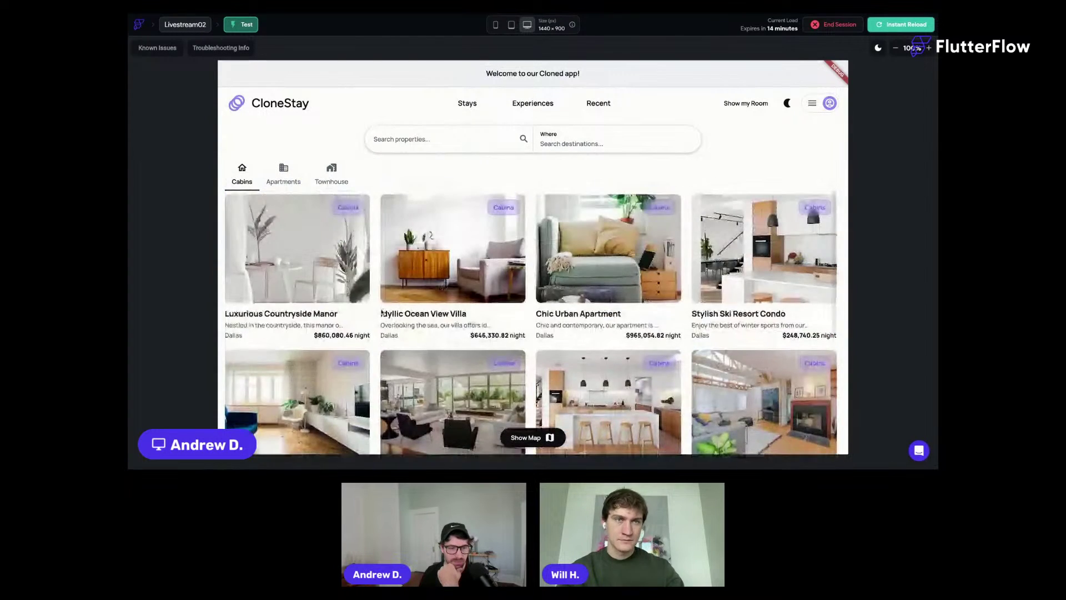
{"action": "scroll", "coordinate": [382, 312], "scroll_direction": "down", "scroll_amount": 2}
{"action": "scroll", "coordinate": [499, 266], "scroll_direction": "up", "scroll_amount": 2}
{"action": "scroll", "coordinate": [713, 206], "scroll_direction": "down", "scroll_amount": 4}
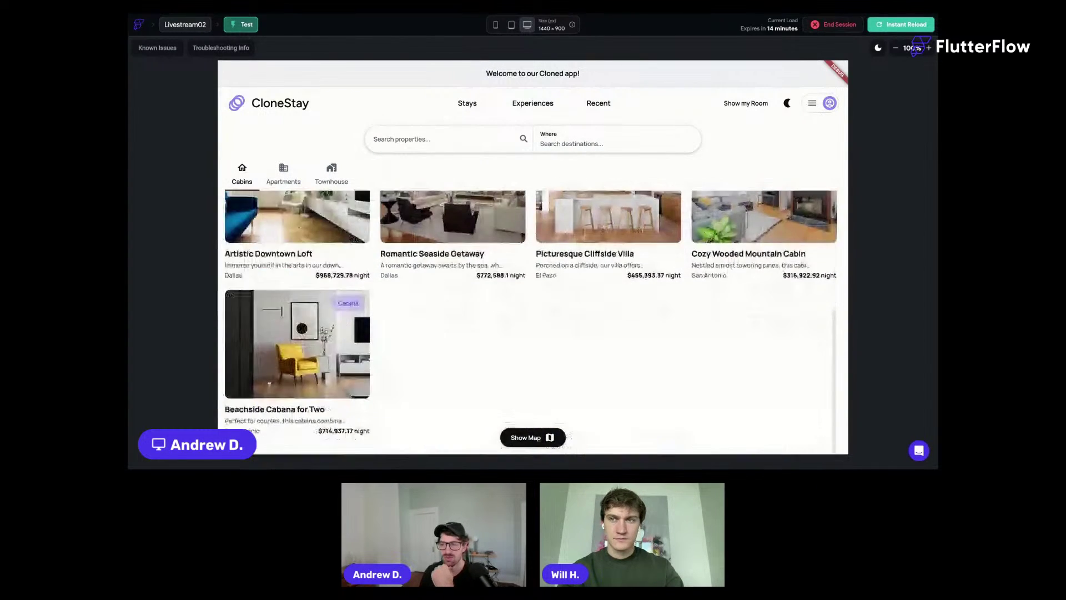
{"action": "scroll", "coordinate": [713, 206], "scroll_direction": "up", "scroll_amount": 3}
- Show the destination chooser, close it without choosing a city and look over the property list again
{"action": "left_click", "coordinate": [595, 141]}
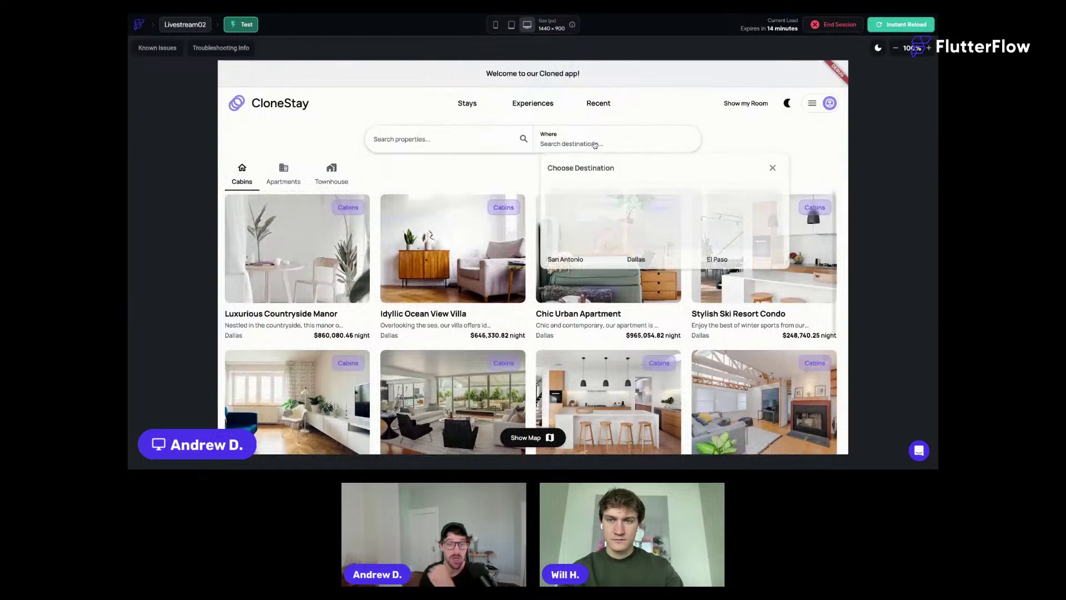
{"action": "left_click", "coordinate": [772, 168]}
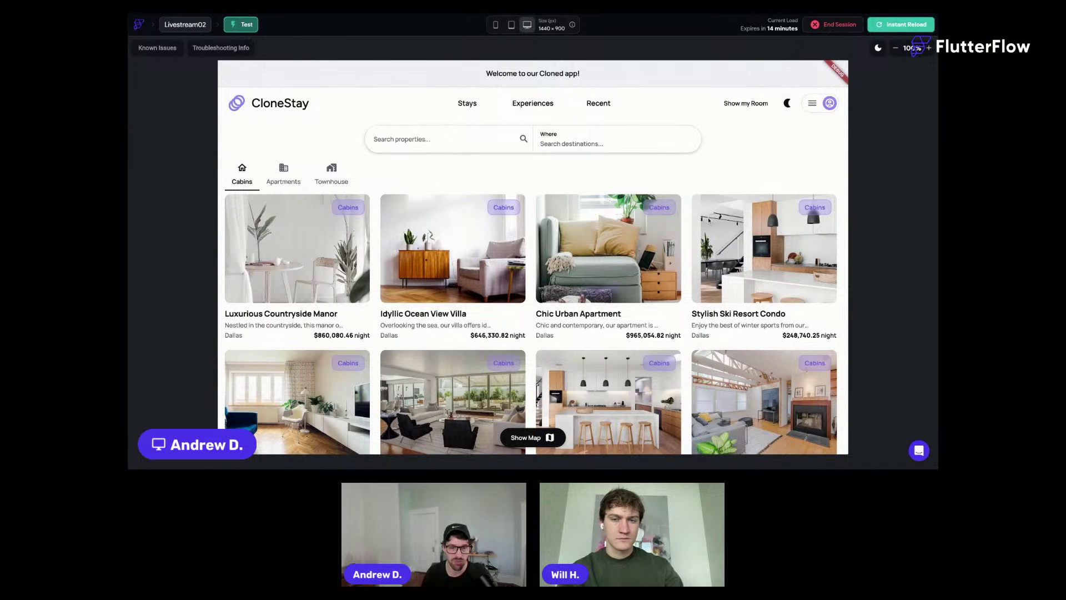
{"action": "scroll", "coordinate": [708, 220], "scroll_direction": "down", "scroll_amount": 4}
{"action": "scroll", "coordinate": [709, 220], "scroll_direction": "up", "scroll_amount": 4}
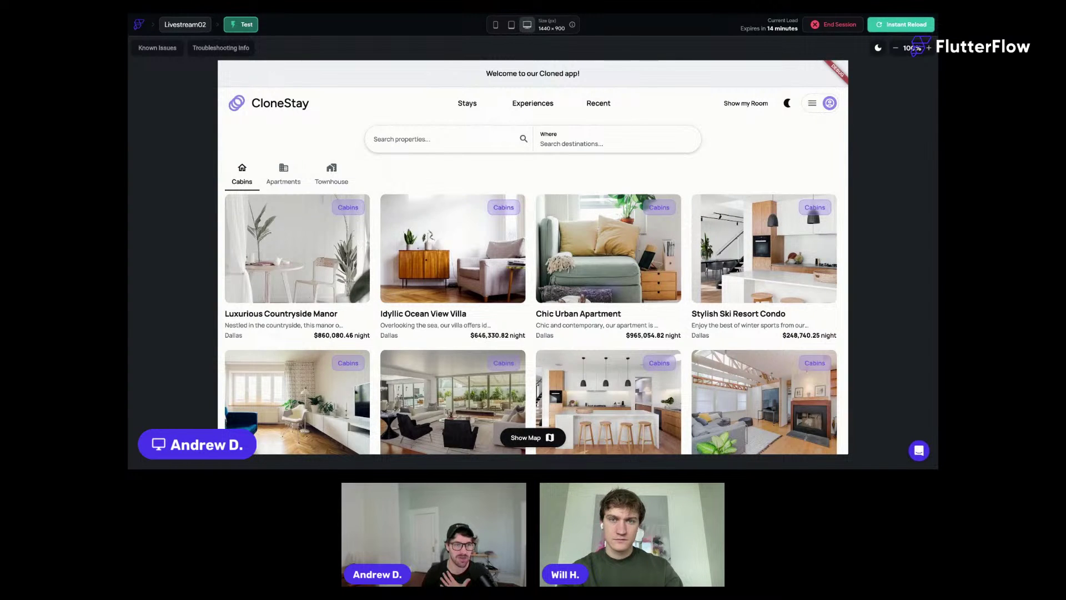
- Switch to the Airbnb page for East Texas Rustic Cabin and examine its photos, host details, amenities and booking card layout
{"action": "key", "text": "alt+Tab"}
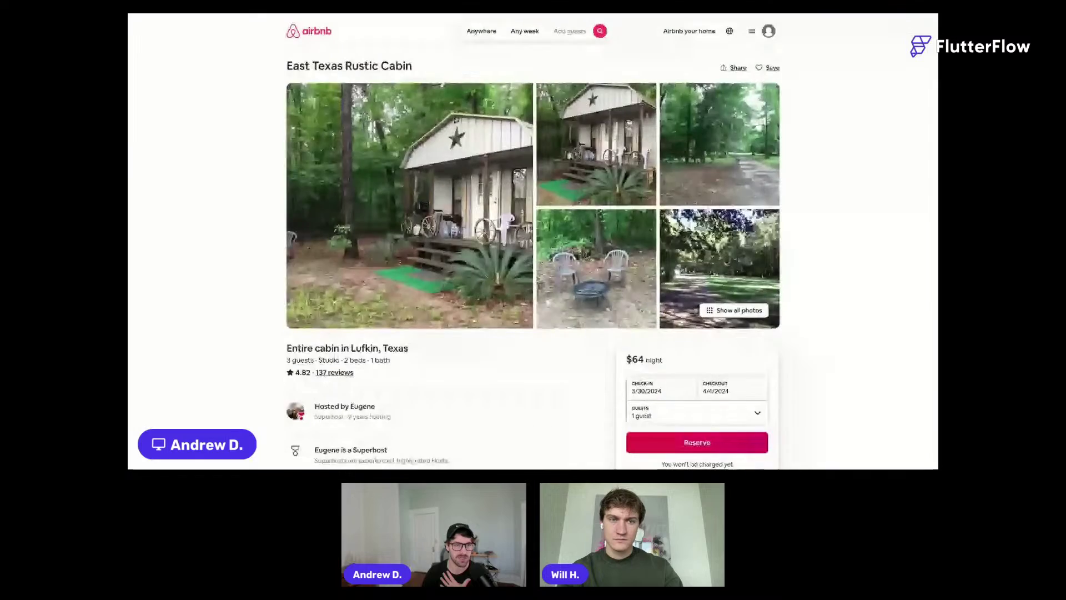
{"action": "scroll", "coordinate": [342, 200], "scroll_direction": "down", "scroll_amount": 2}
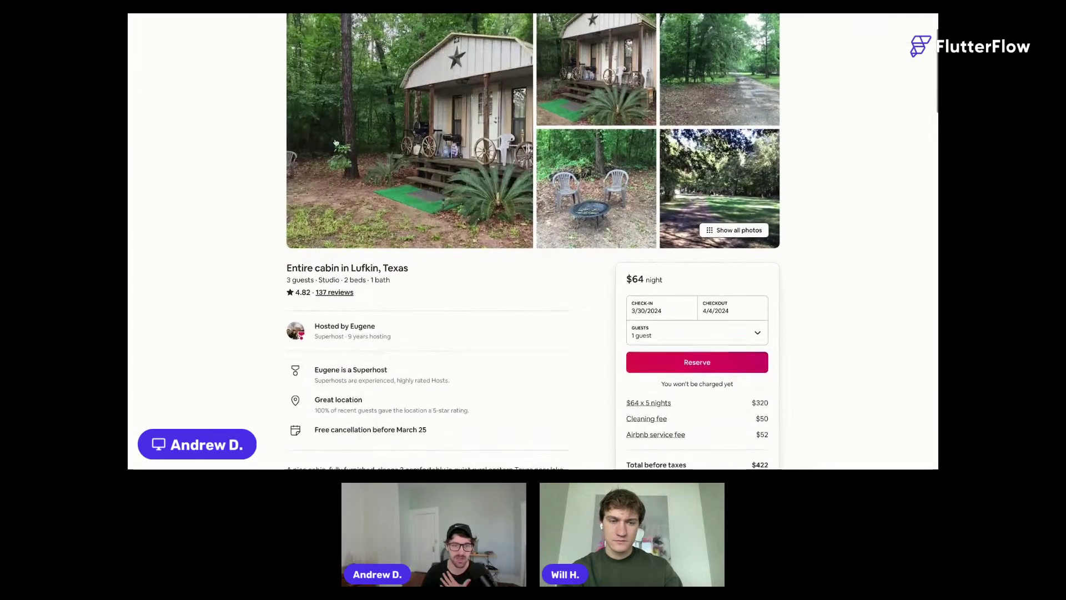
{"action": "scroll", "coordinate": [343, 199], "scroll_direction": "up", "scroll_amount": 2}
{"action": "scroll", "coordinate": [343, 199], "scroll_direction": "down", "scroll_amount": 3}
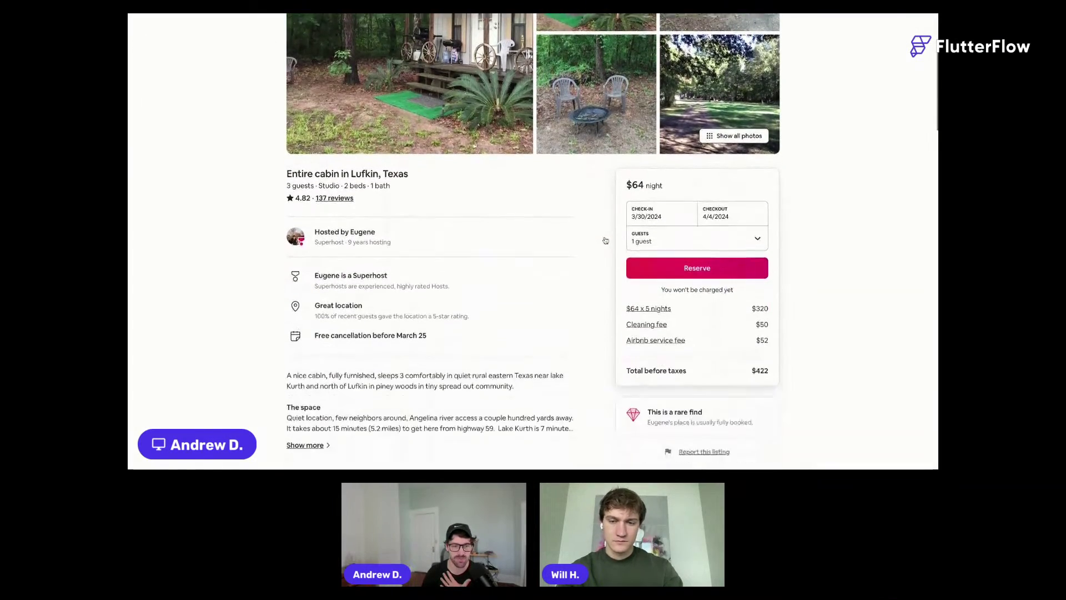
{"action": "scroll", "coordinate": [363, 362], "scroll_direction": "up", "scroll_amount": 3}
{"action": "scroll", "coordinate": [377, 307], "scroll_direction": "down", "scroll_amount": 2}
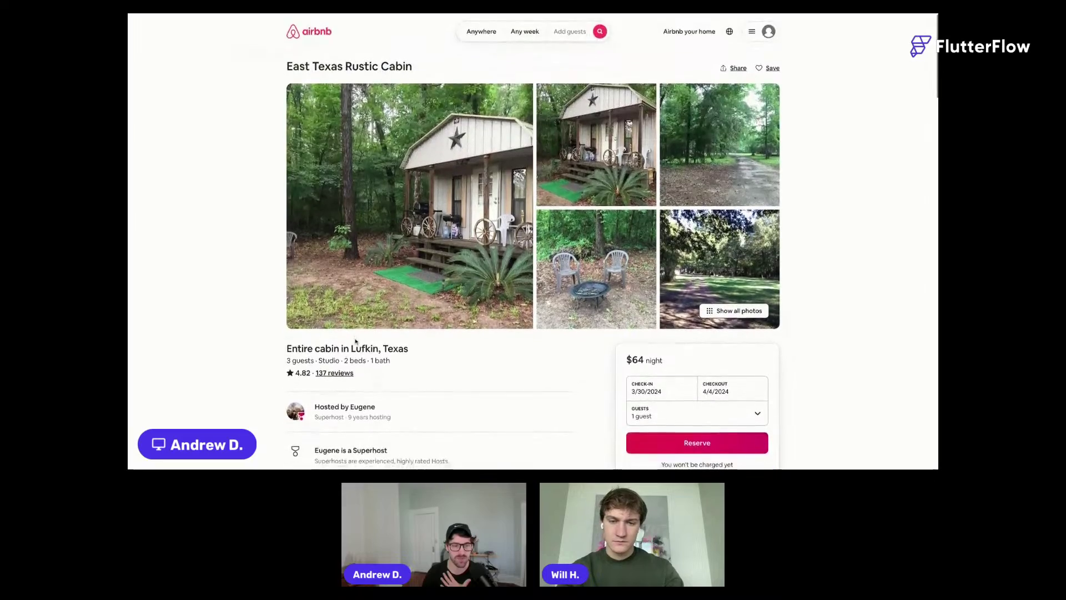
{"action": "scroll", "coordinate": [783, 261], "scroll_direction": "down", "scroll_amount": 8}
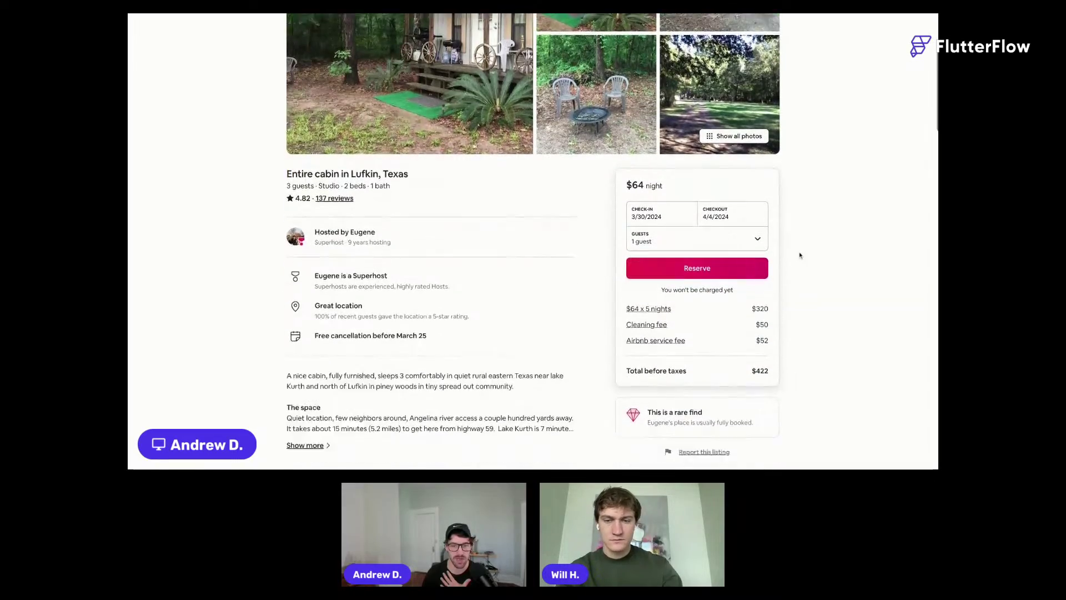
{"action": "scroll", "coordinate": [800, 255], "scroll_direction": "down", "scroll_amount": 5}
{"action": "scroll", "coordinate": [811, 245], "scroll_direction": "up", "scroll_amount": 10}
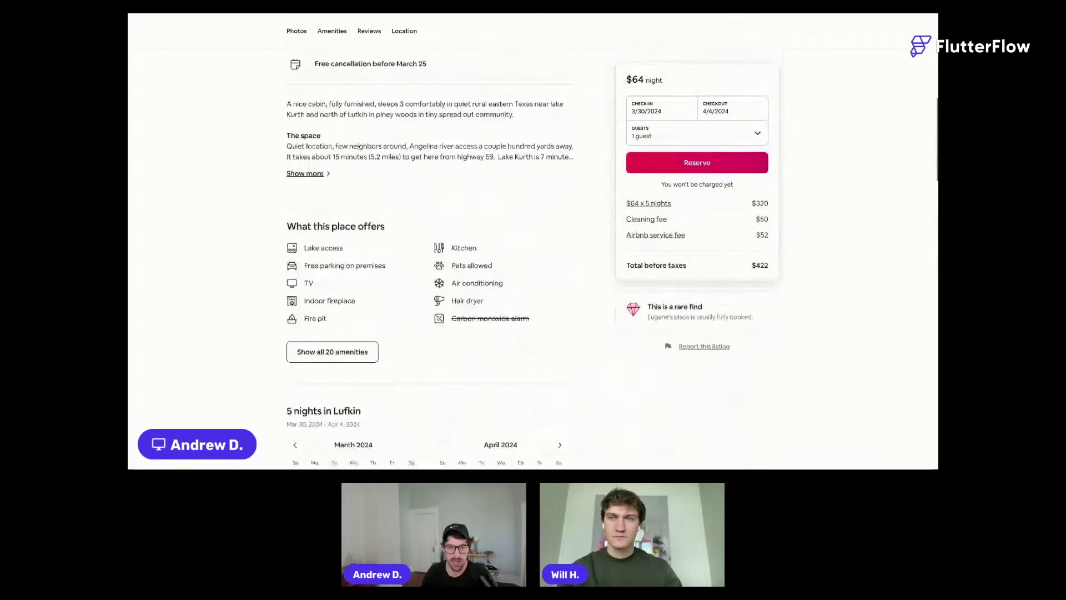
{"action": "scroll", "coordinate": [533, 239], "scroll_direction": "down", "scroll_amount": 3}
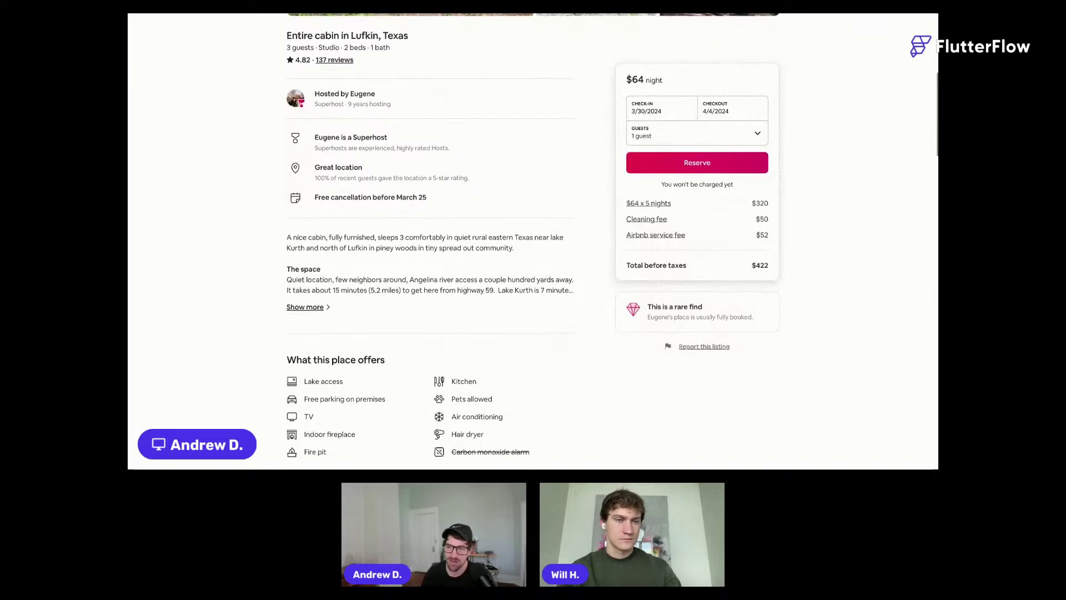
{"action": "scroll", "coordinate": [533, 239], "scroll_direction": "up", "scroll_amount": 3}
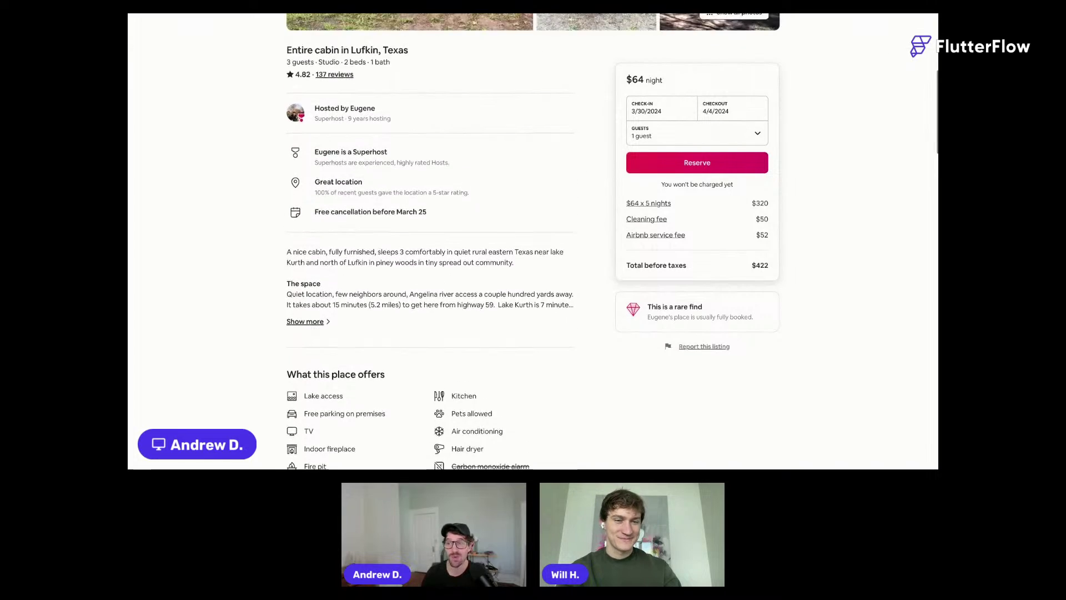
- Review the Airbnb cabin listing's amenities, availability calendar and photo gallery as the reference for a details page
{"action": "scroll", "coordinate": [533, 239], "scroll_direction": "down", "scroll_amount": 6}
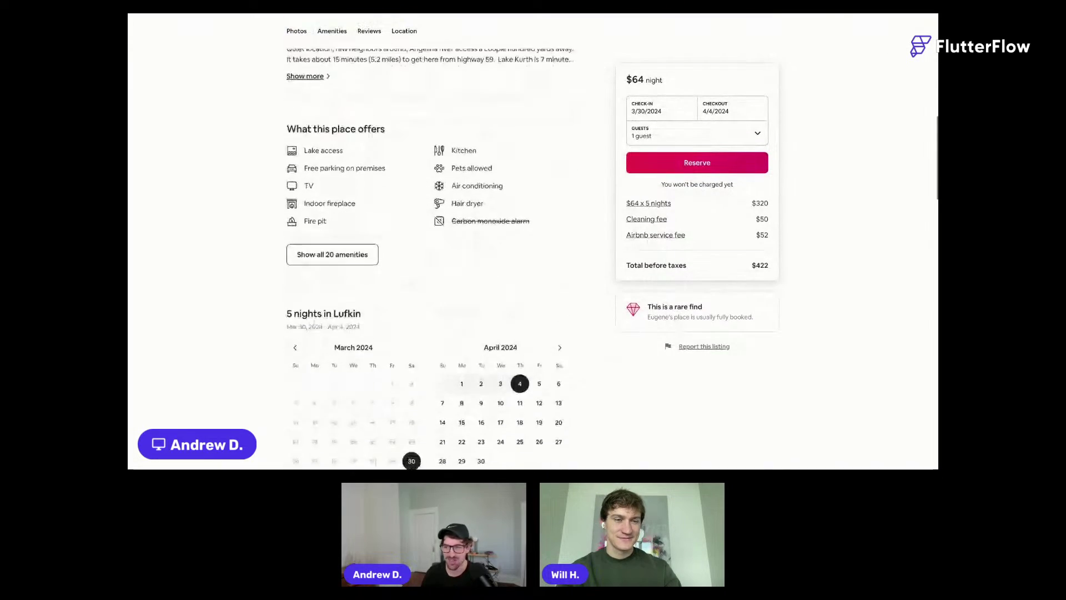
{"action": "scroll", "coordinate": [533, 238], "scroll_direction": "up", "scroll_amount": 10}
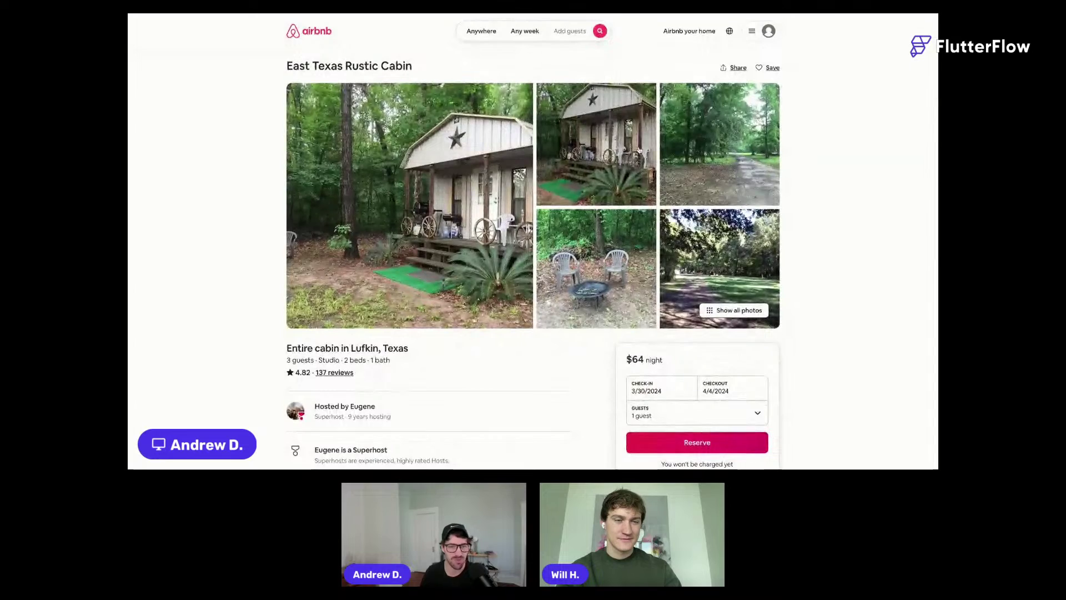
{"action": "scroll", "coordinate": [465, 190], "scroll_direction": "down", "scroll_amount": 7}
{"action": "scroll", "coordinate": [465, 190], "scroll_direction": "up", "scroll_amount": 7}
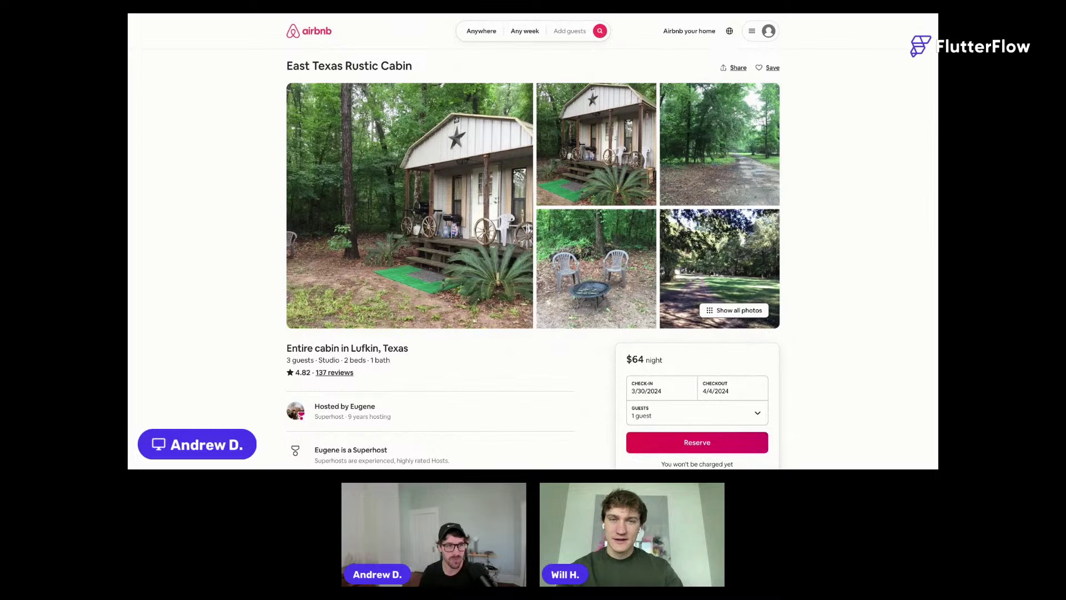
- Switch to the FlutterFlow editor, select the livestream_Clone page itself and save the project
{"action": "key", "text": "ctrl+Tab"}
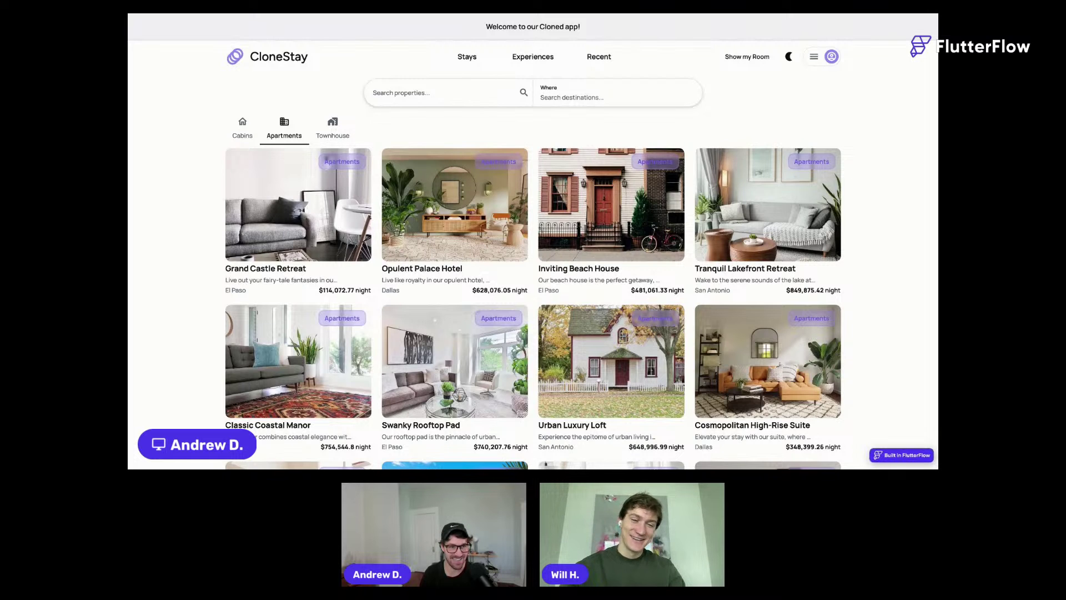
{"action": "key", "text": "ctrl+Tab"}
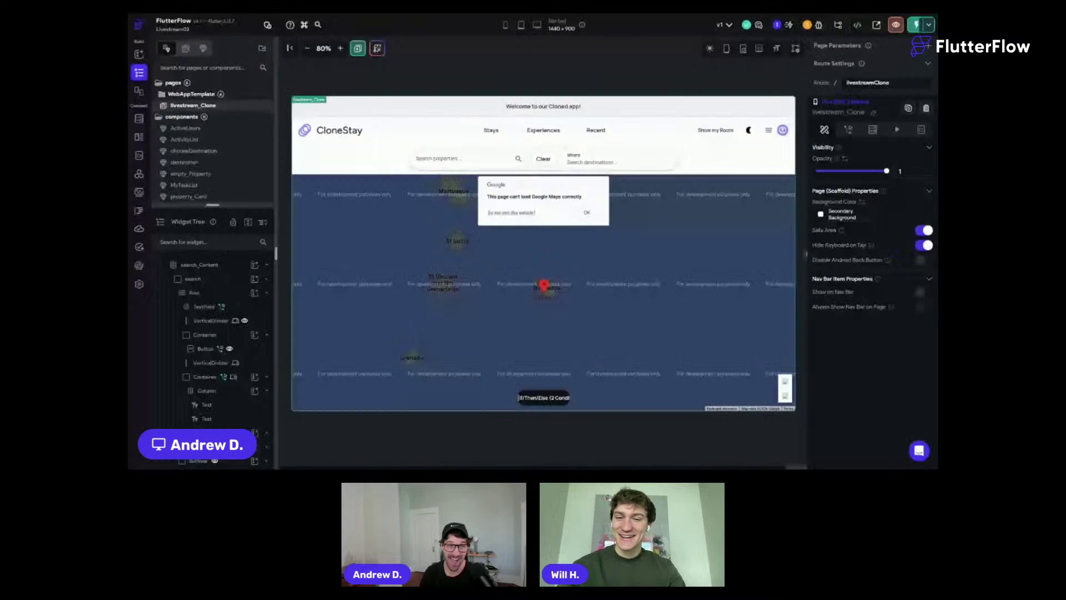
{"action": "left_click", "coordinate": [595, 284]}
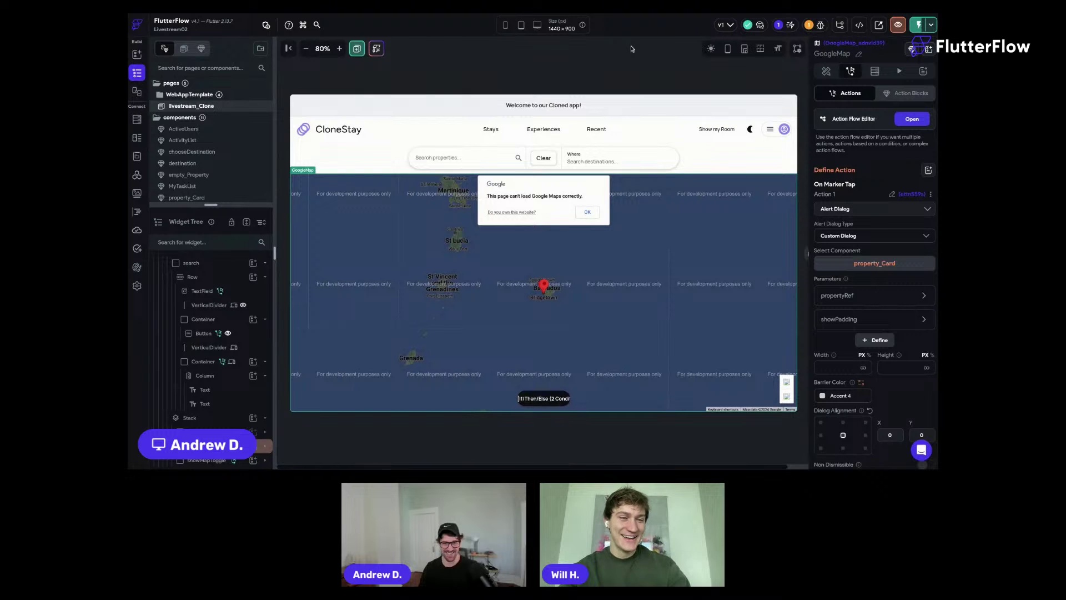
{"action": "left_click", "coordinate": [464, 59]}
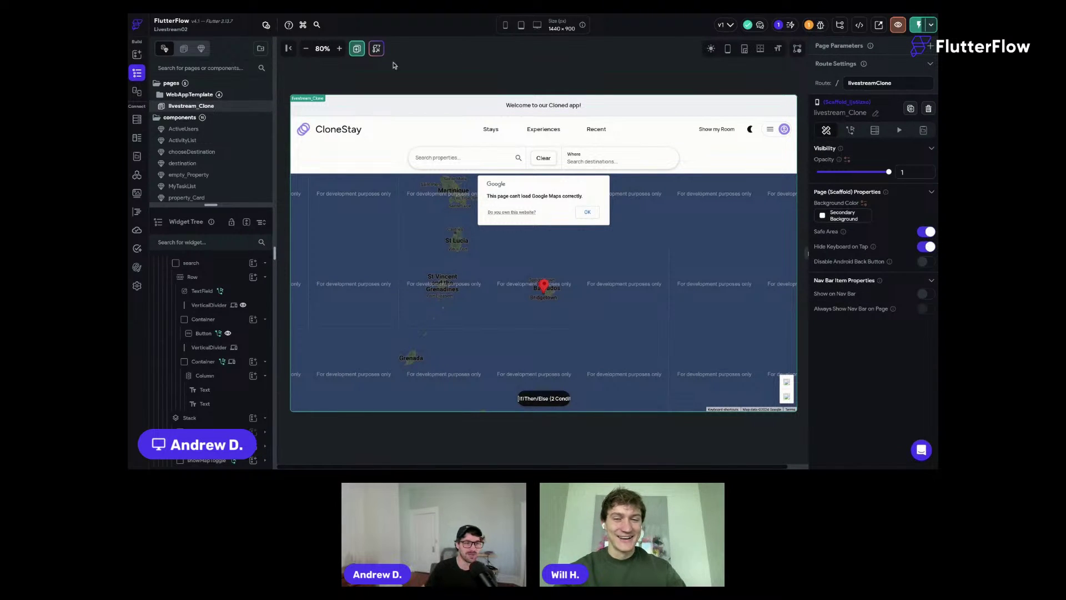
{"action": "key", "text": "ctrl+s"}
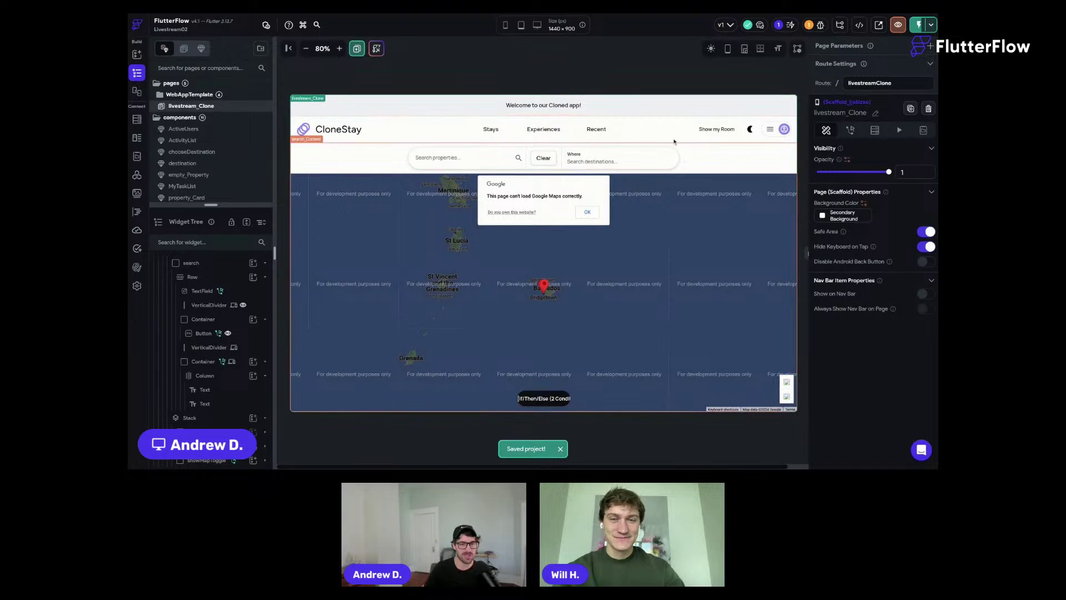
- Duplicate the livestream_Clone page and rename the copy livestream_Details
{"action": "right_click", "coordinate": [225, 109]}
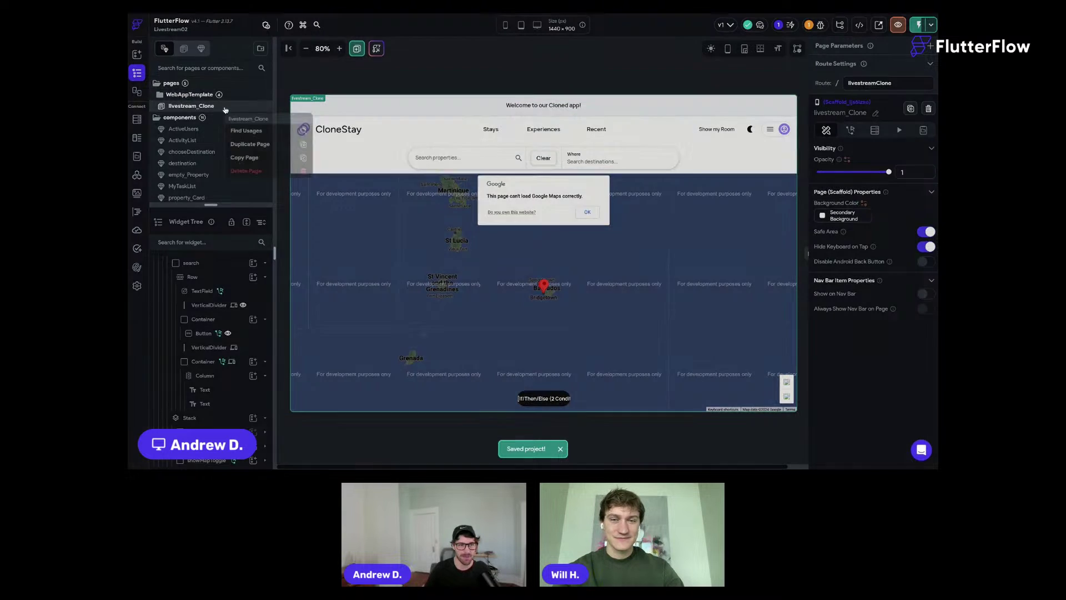
{"action": "left_click", "coordinate": [253, 144]}
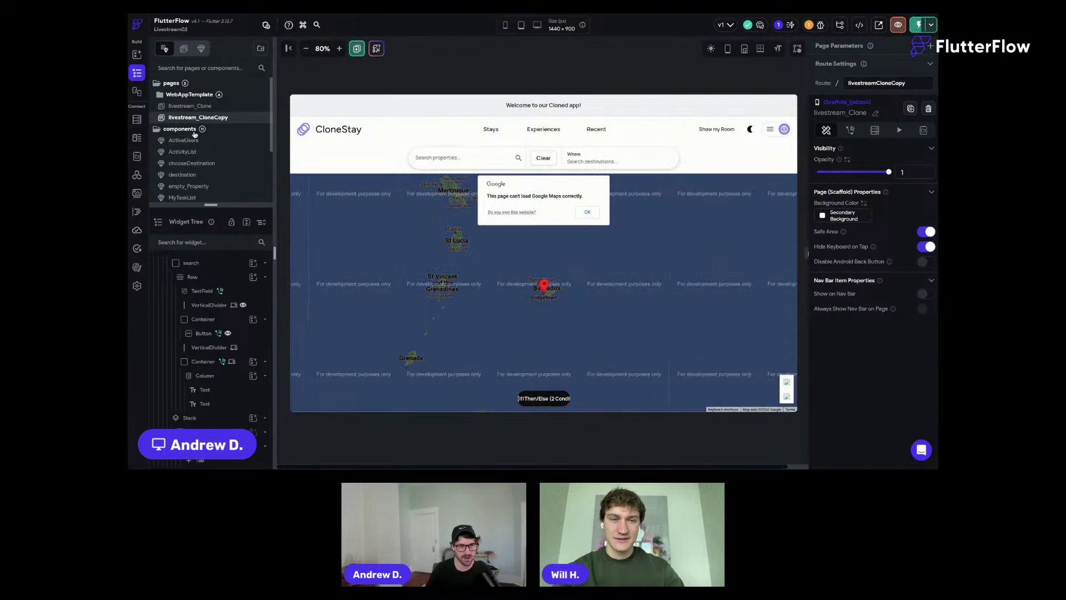
{"action": "double_click", "coordinate": [214, 118]}
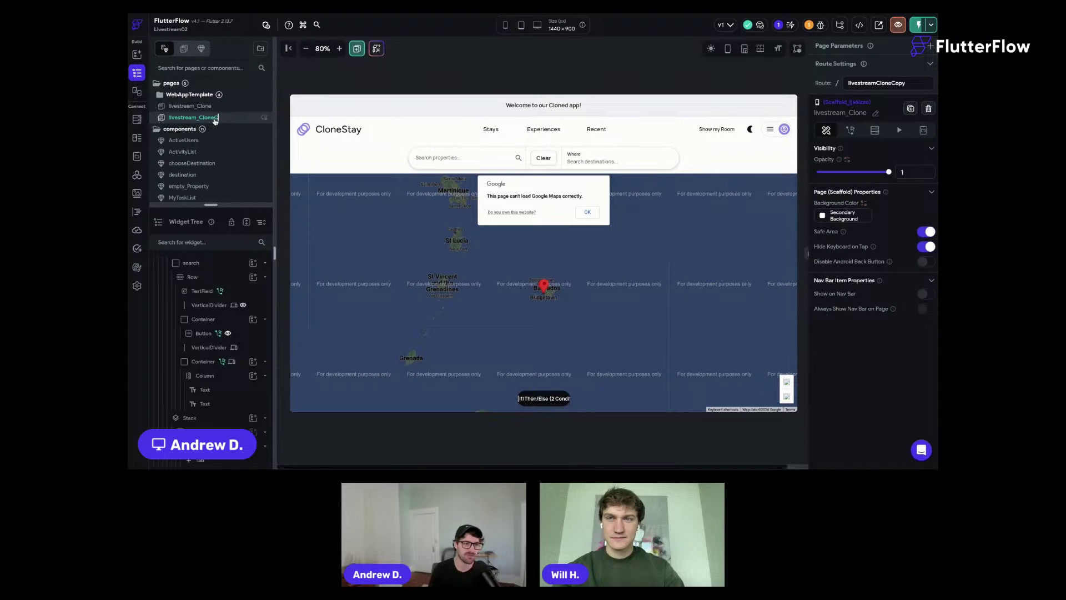
{"action": "key", "text": "BackSpace"}
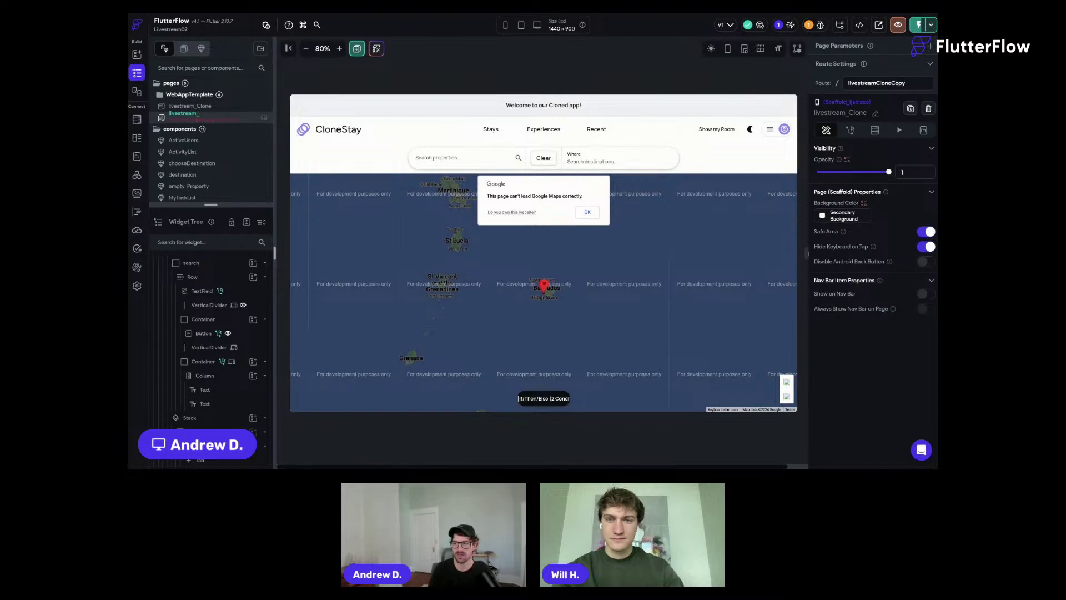
{"action": "type", "text": "Details"}
{"action": "key", "text": "Return"}
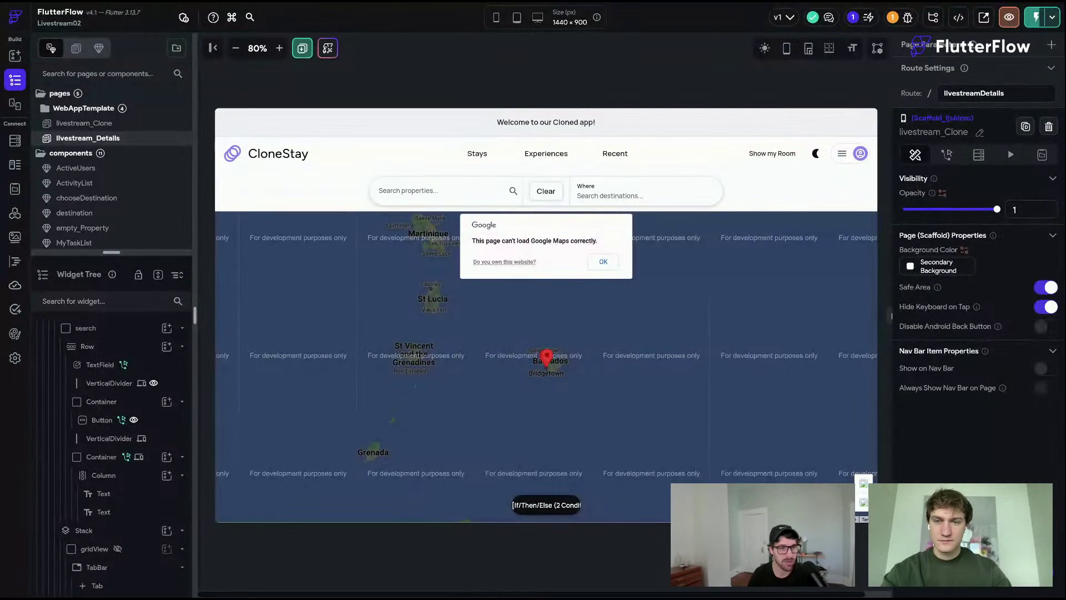
- Find the Light Mode command in the command palette and switch the editor to it
{"action": "key", "text": "super+k"}
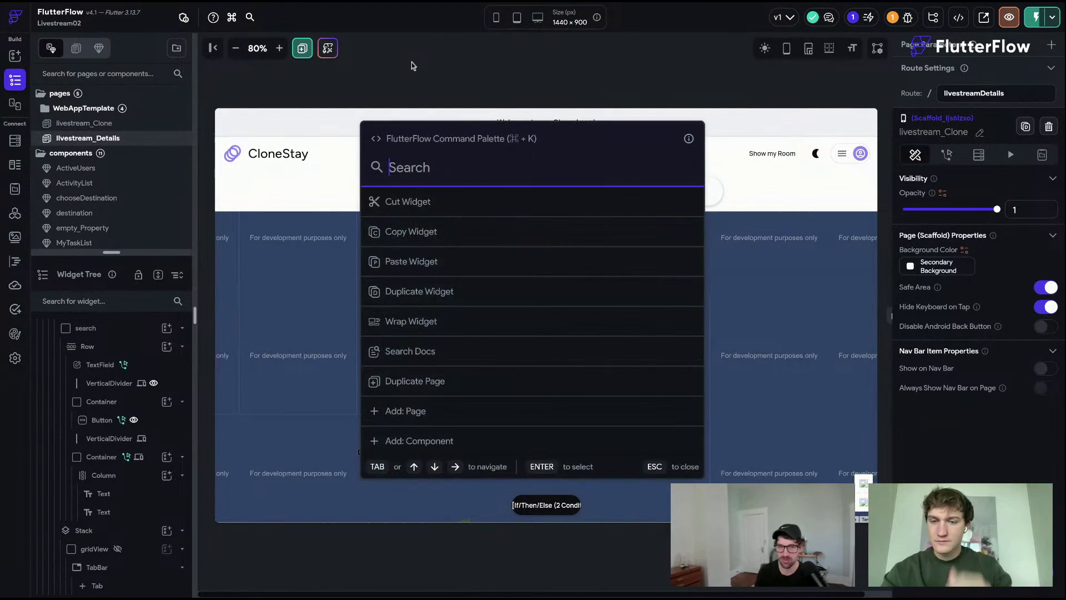
{"action": "type", "text": "ligh"}
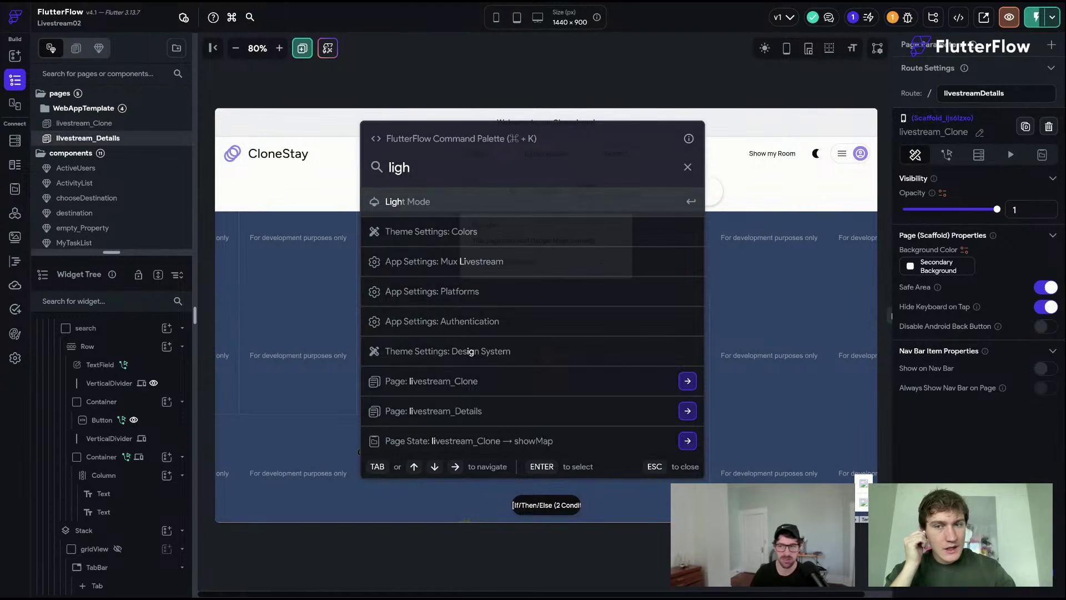
{"action": "key", "text": "Return"}
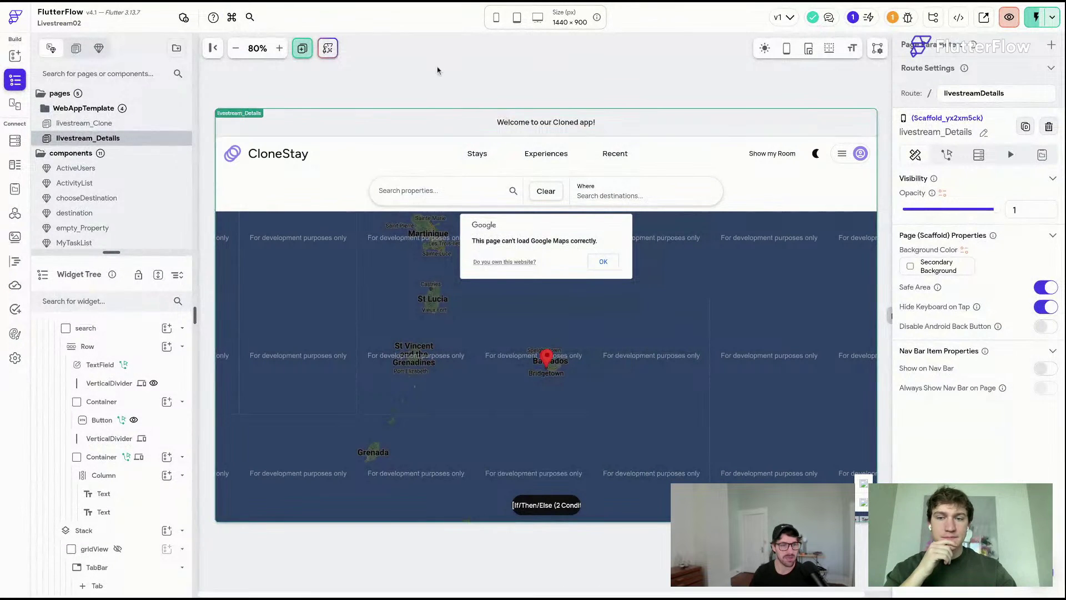
- Enlarge the widget tree and delete the backend_Query container with all its contents from the livestream_Details page
{"action": "left_click", "coordinate": [343, 290]}
{"action": "scroll", "coordinate": [112, 416], "scroll_direction": "up", "scroll_amount": 3}
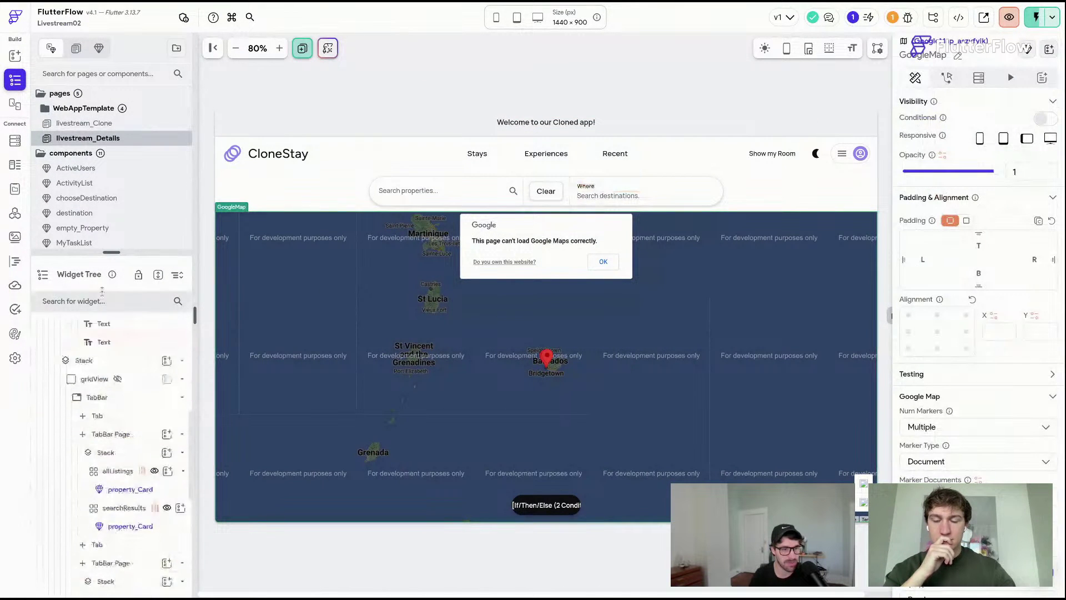
{"action": "left_click_drag", "start_coordinate": [110, 254], "coordinate": [111, 91]}
{"action": "scroll", "coordinate": [143, 269], "scroll_direction": "up", "scroll_amount": 5}
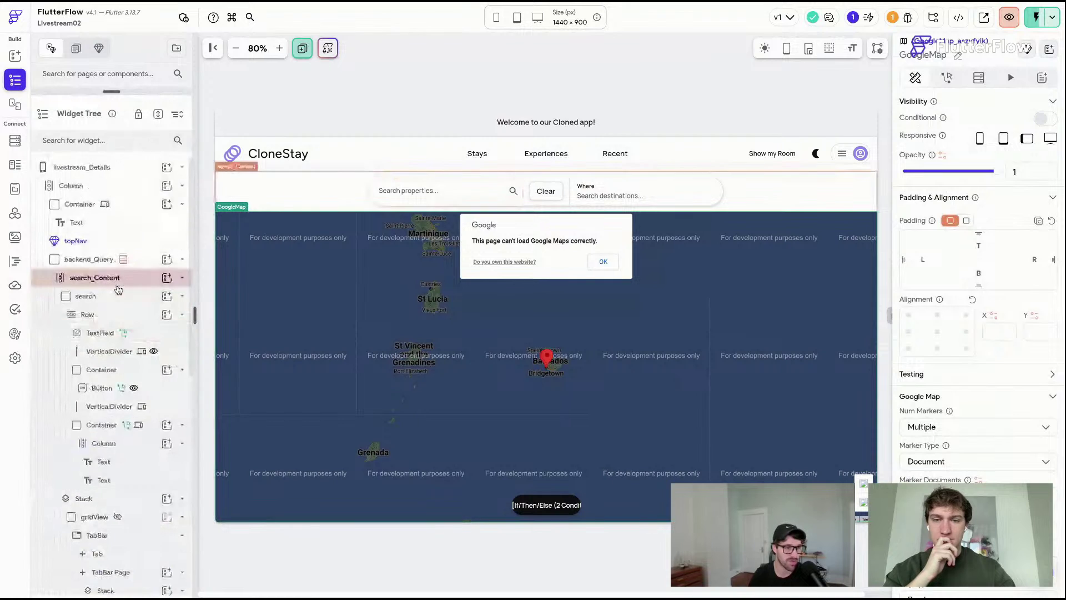
{"action": "left_click", "coordinate": [142, 261]}
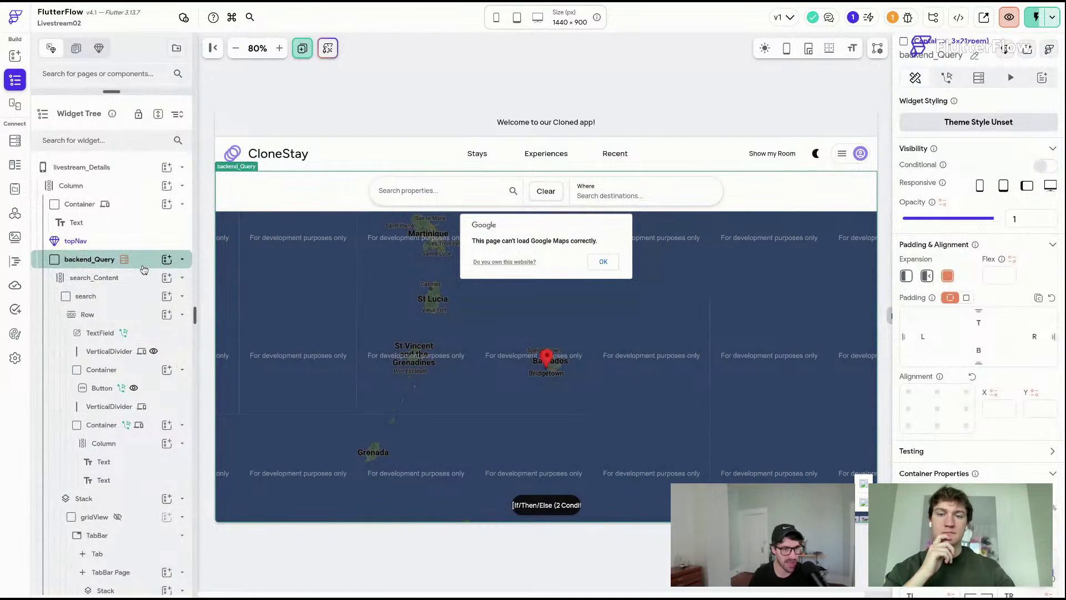
{"action": "key", "text": "Delete"}
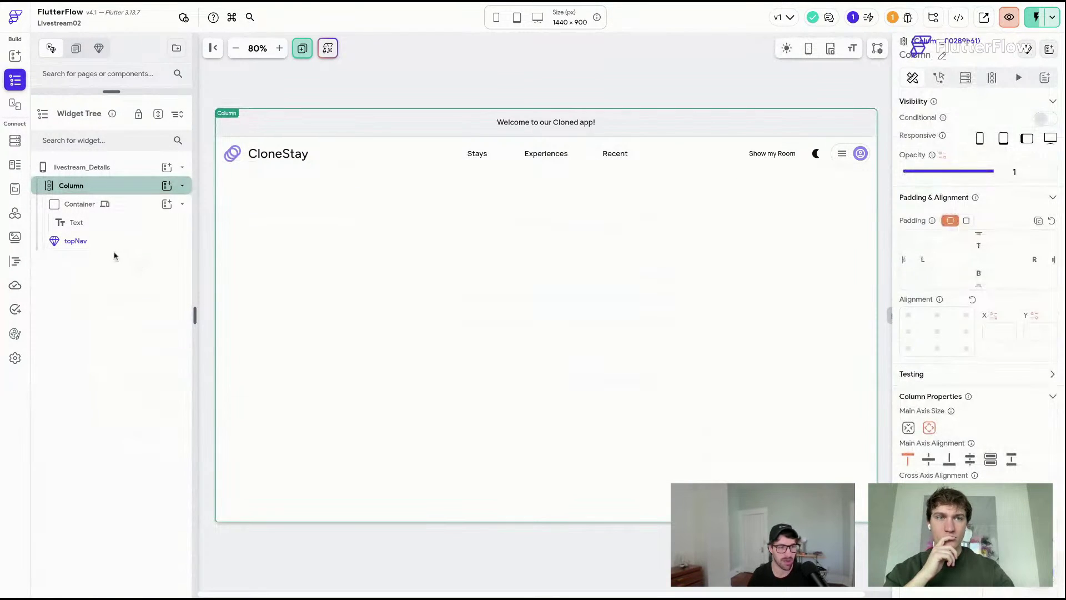
- Add a required page parameter propertyRef of type Document from the properties collection to livestream_Details, and save the project
{"action": "left_click", "coordinate": [1049, 47]}
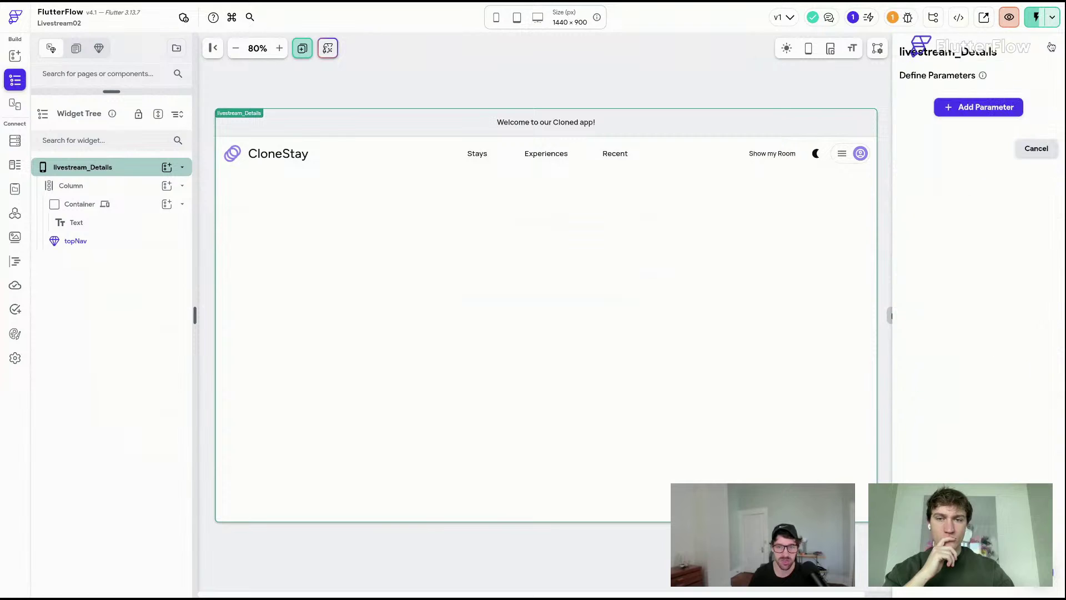
{"action": "left_click", "coordinate": [963, 107]}
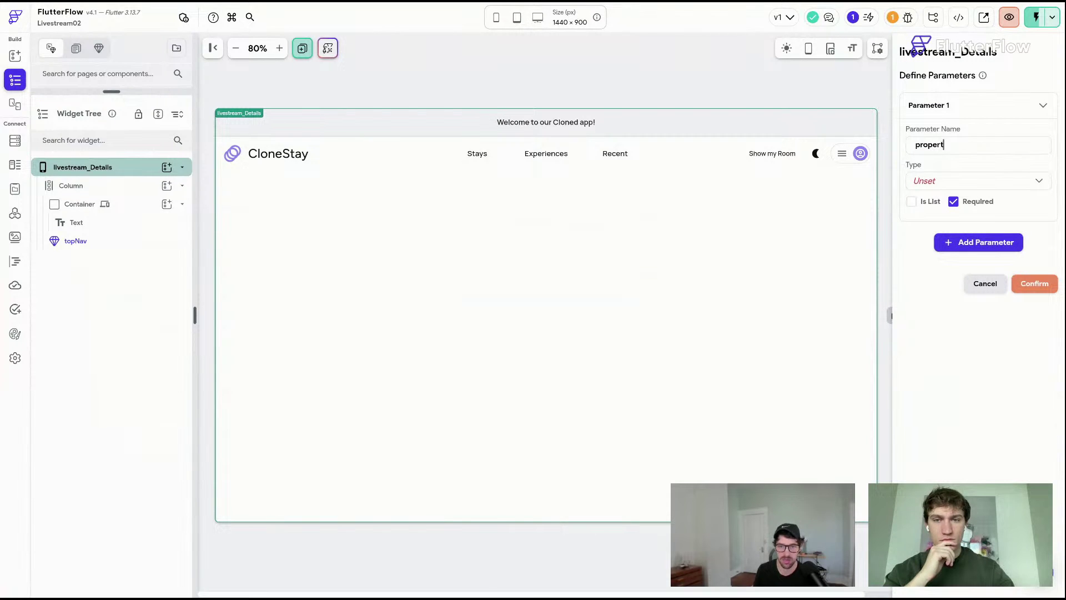
{"action": "left_click", "coordinate": [932, 178]}
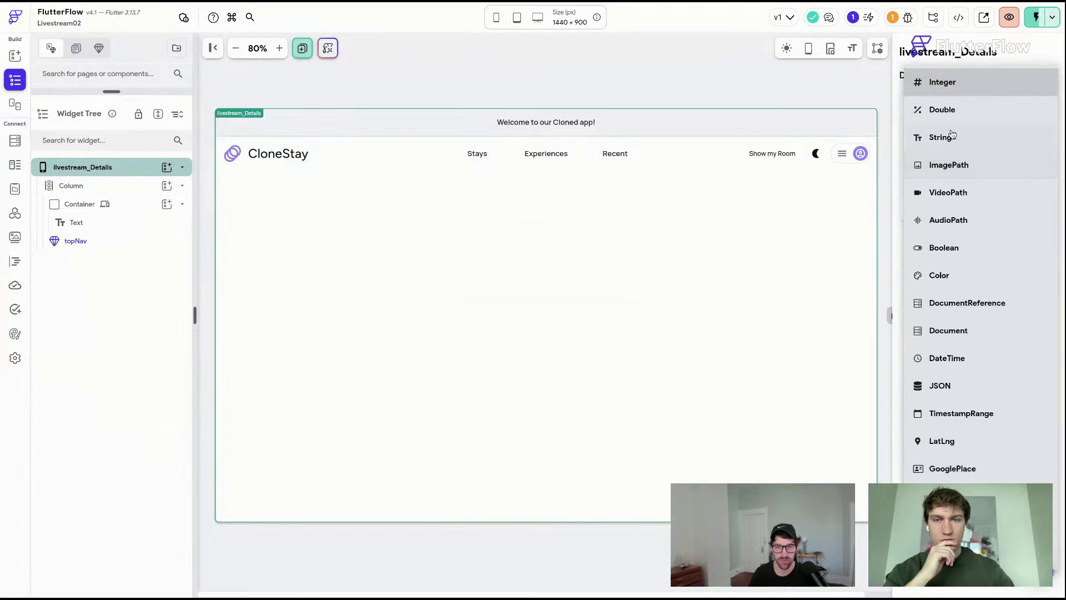
{"action": "left_click", "coordinate": [964, 325]}
{"action": "left_click", "coordinate": [950, 243]}
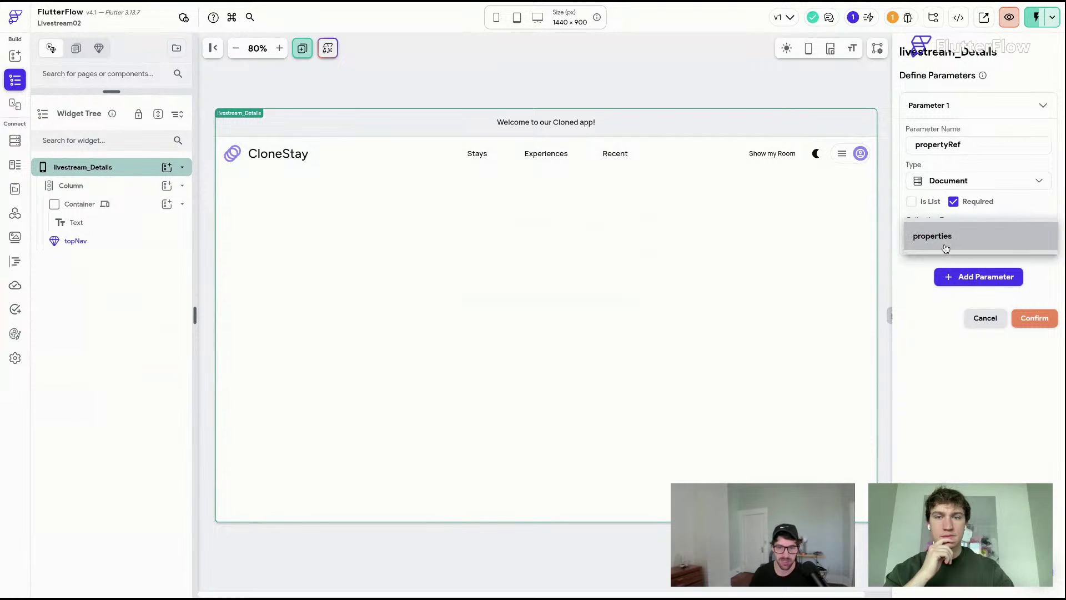
{"action": "left_click", "coordinate": [946, 238]}
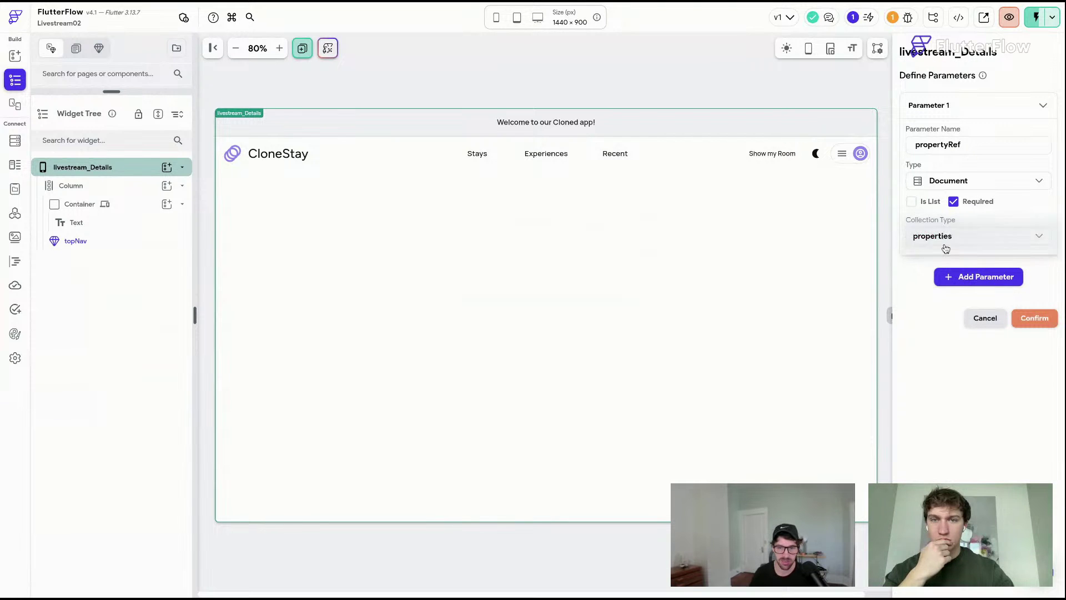
{"action": "left_click", "coordinate": [951, 110]}
{"action": "left_click", "coordinate": [1032, 186]}
{"action": "left_click", "coordinate": [639, 67]}
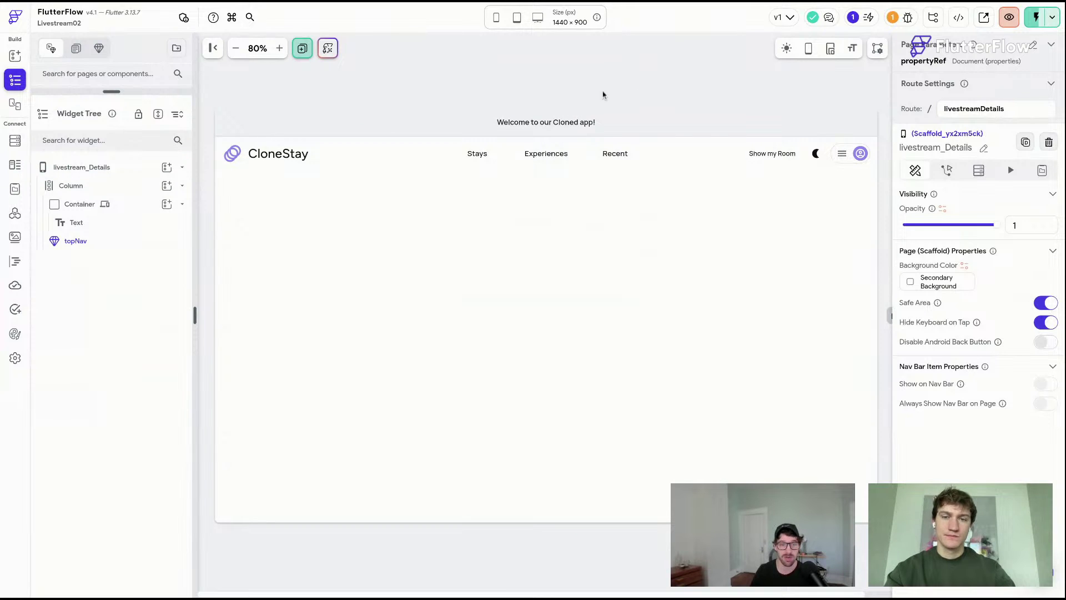
{"action": "key", "text": "ctrl+s"}
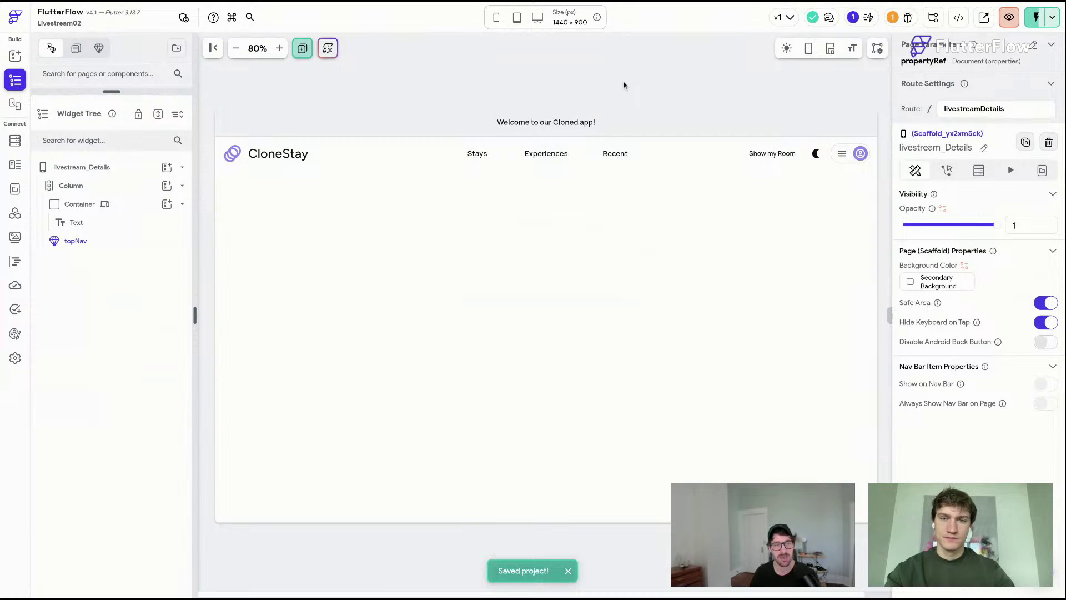
{"action": "left_click", "coordinate": [128, 205]}
{"action": "left_click", "coordinate": [126, 186]}
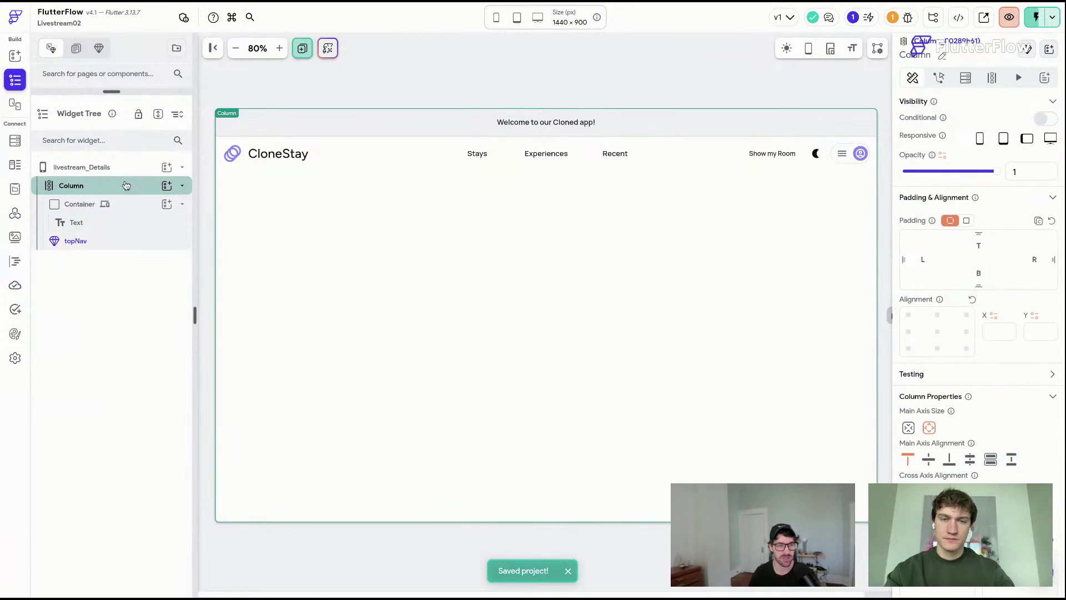
{"action": "left_click", "coordinate": [553, 90]}
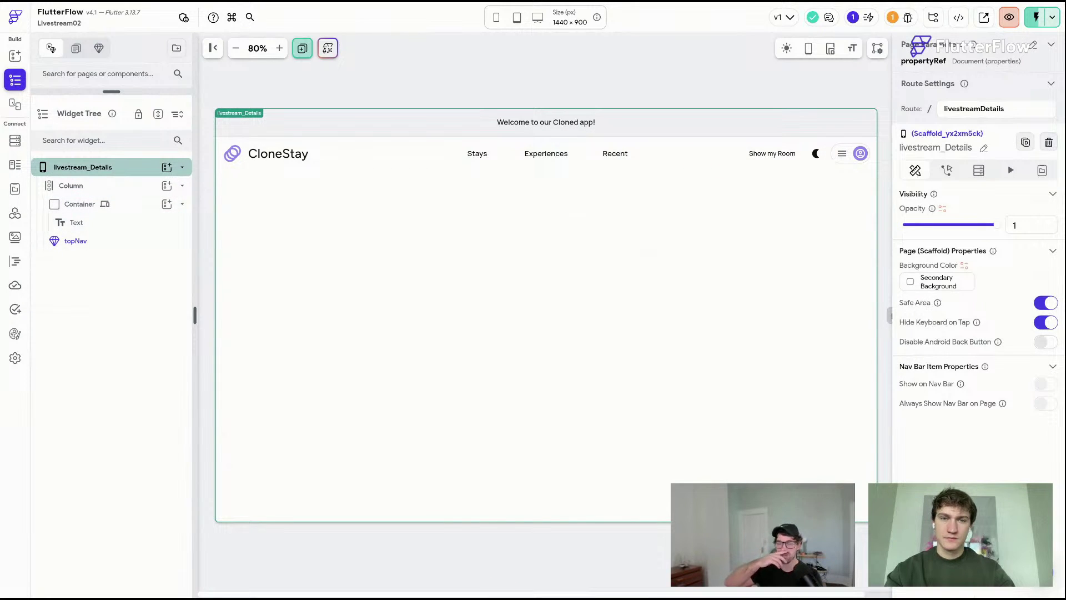
{"action": "key", "text": "ctrl+s"}
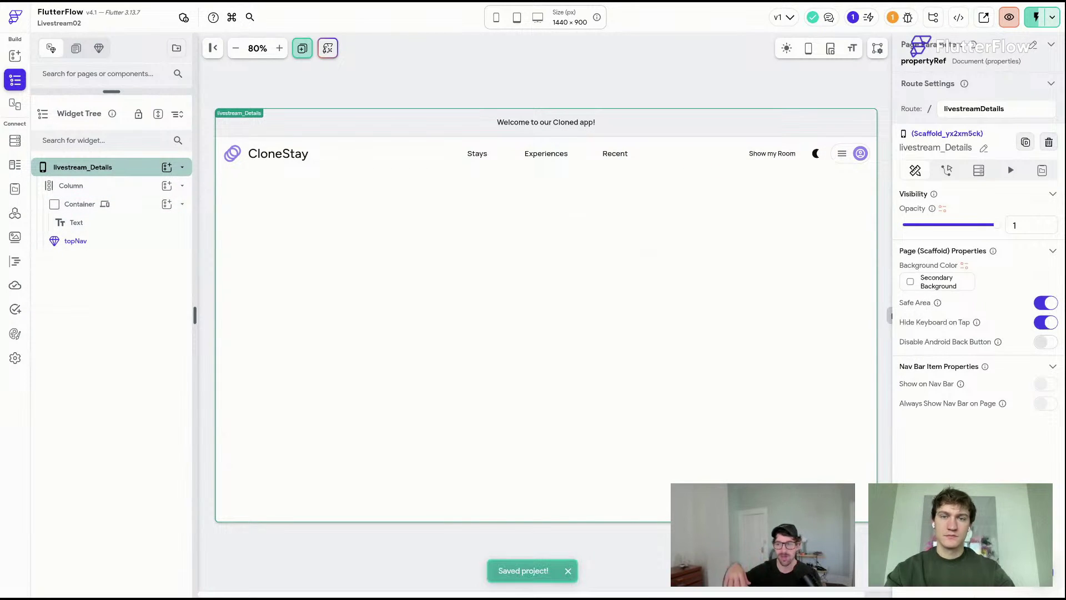
{"action": "left_click", "coordinate": [536, 77]}
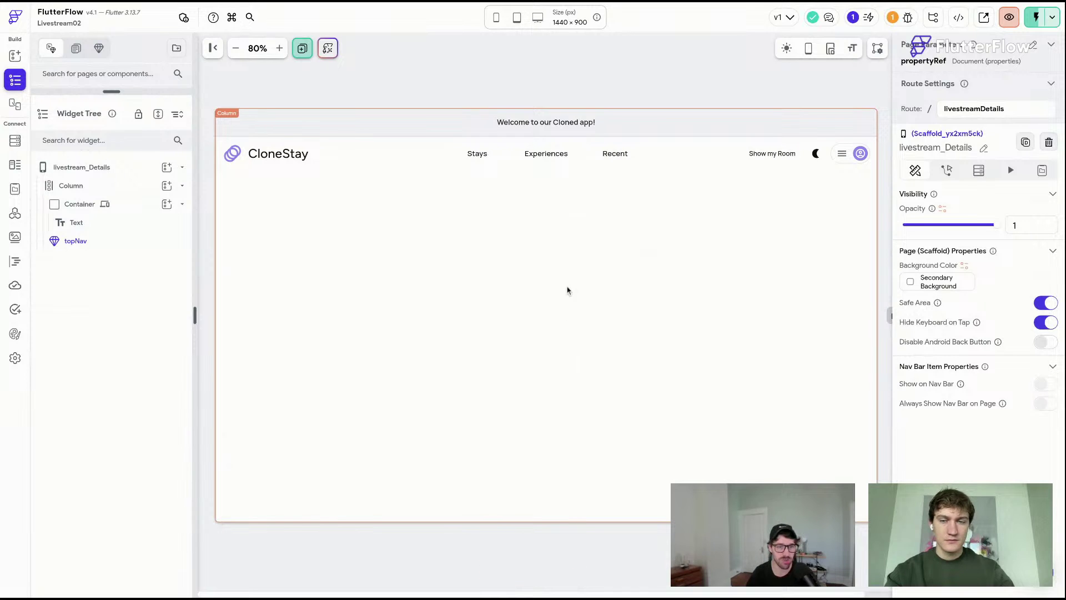
- Add a Container to the livestream_Details page's column, directly below topNav, and close the element picker
{"action": "key", "text": "super+b"}
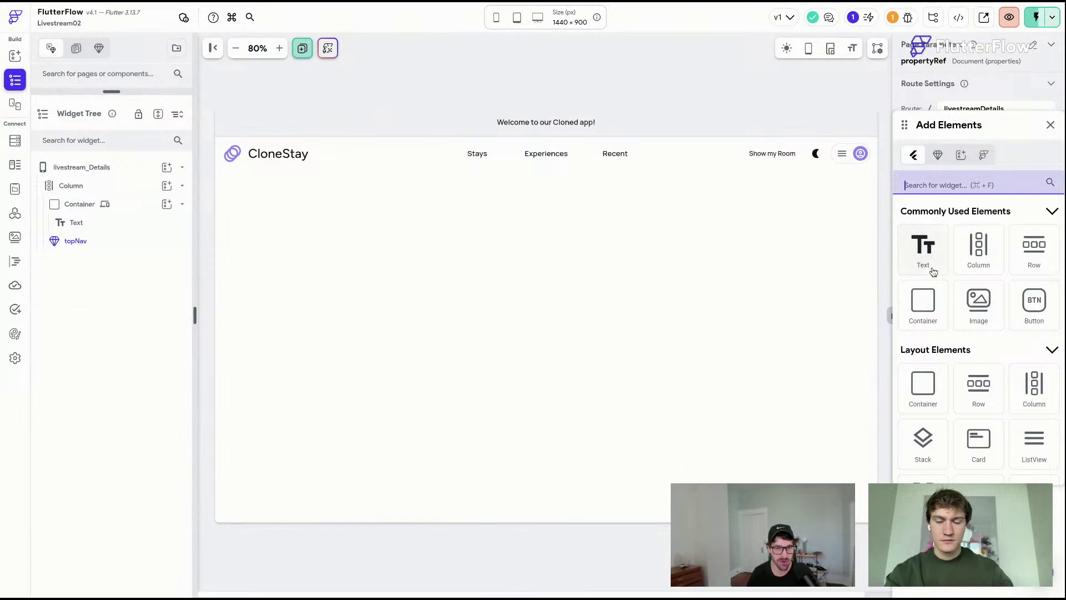
{"action": "left_click_drag", "start_coordinate": [1039, 260], "coordinate": [1012, 276]}
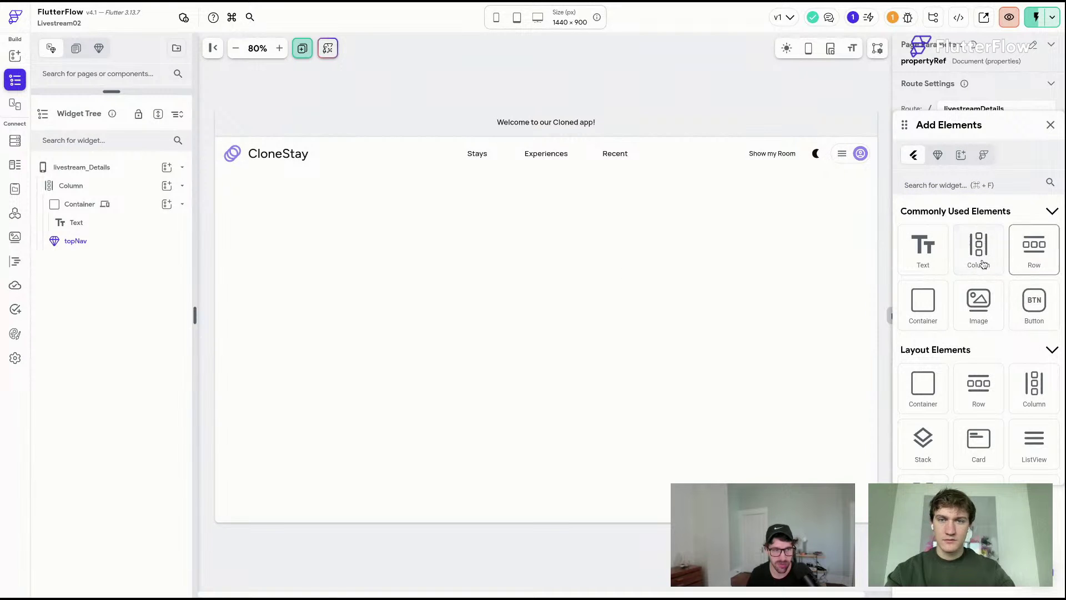
{"action": "left_click_drag", "start_coordinate": [916, 315], "coordinate": [556, 239]}
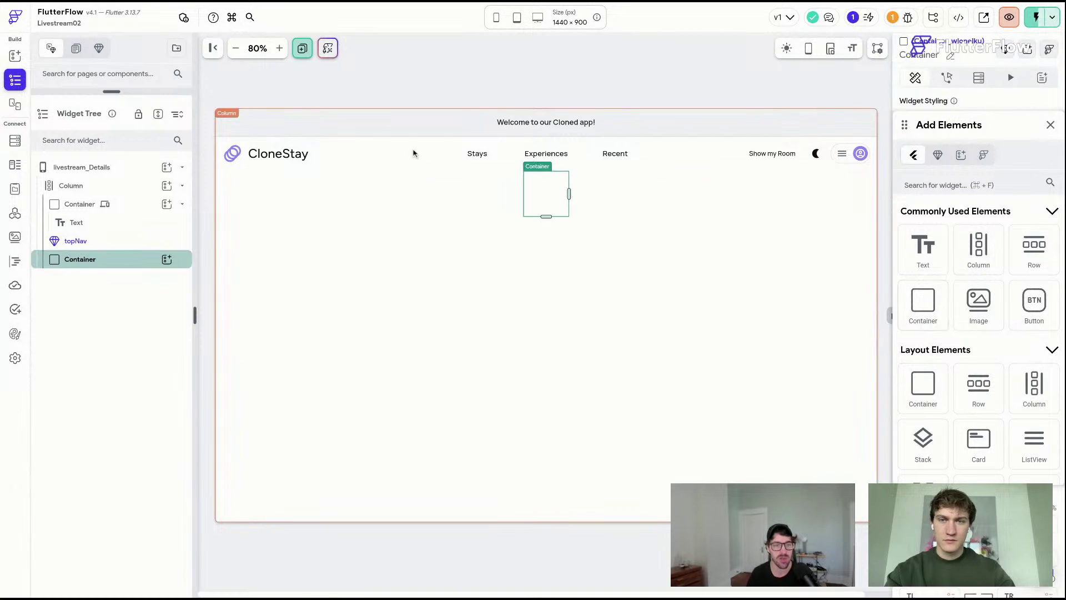
{"action": "left_click", "coordinate": [1051, 126]}
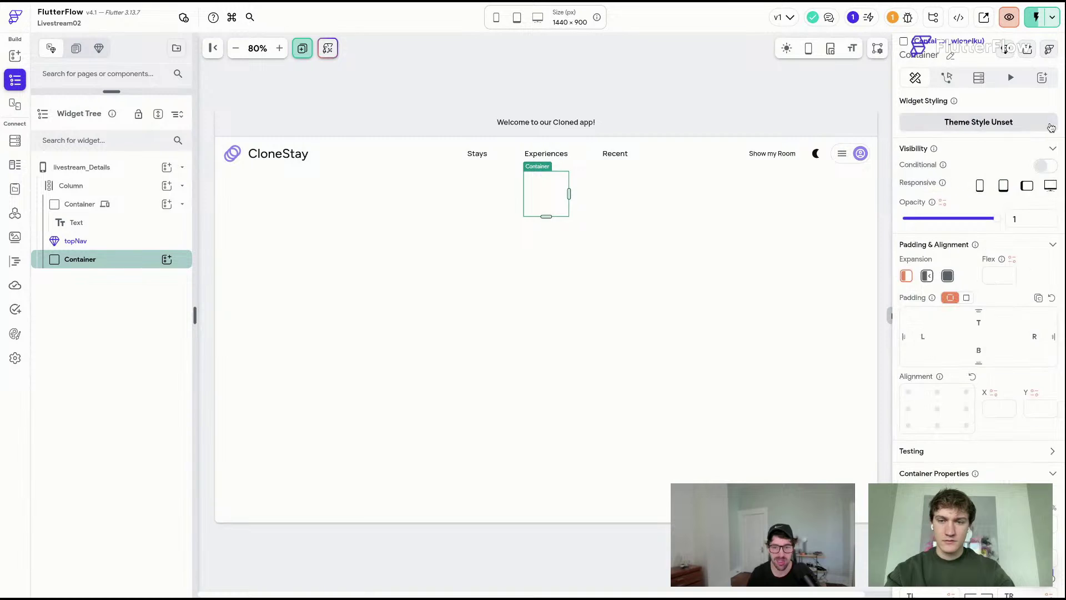
- Set the new container's width to infinity and its height to 500 px
{"action": "scroll", "coordinate": [951, 412], "scroll_direction": "down", "scroll_amount": 4}
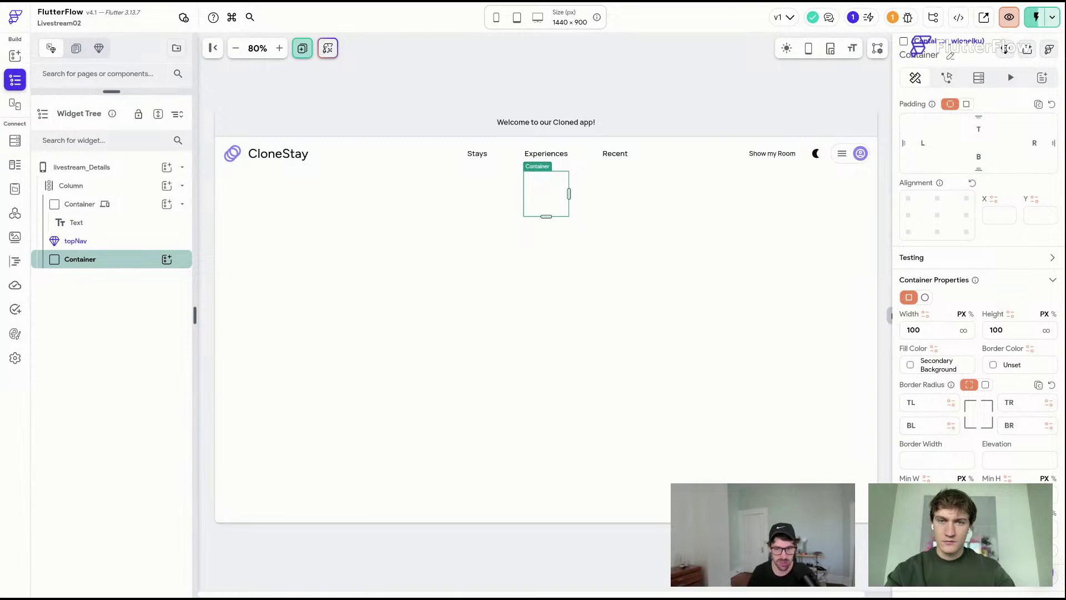
{"action": "left_click", "coordinate": [964, 332]}
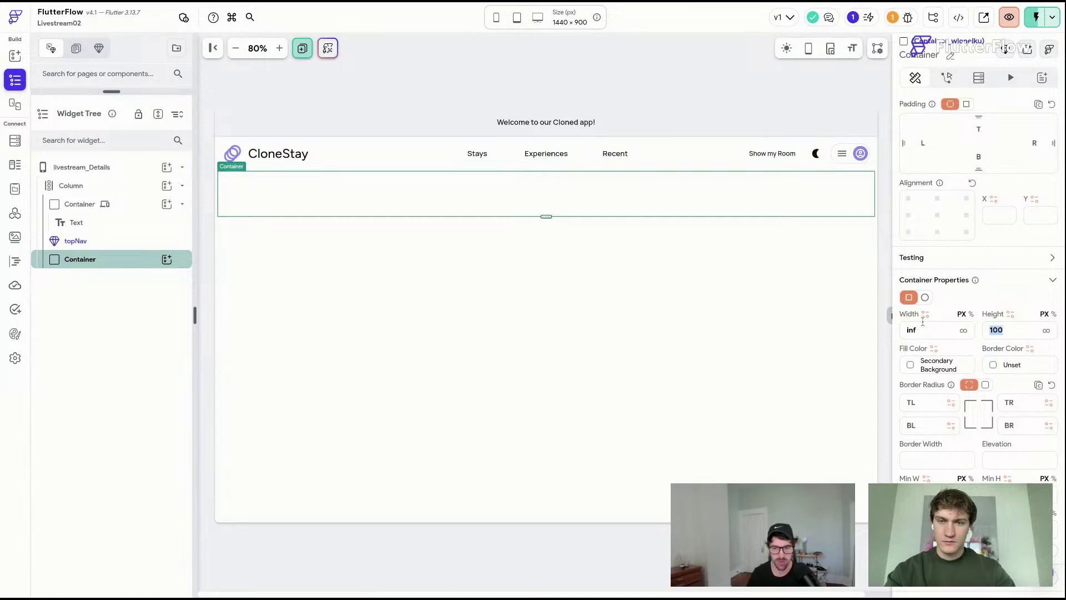
{"action": "type", "text": "500"}
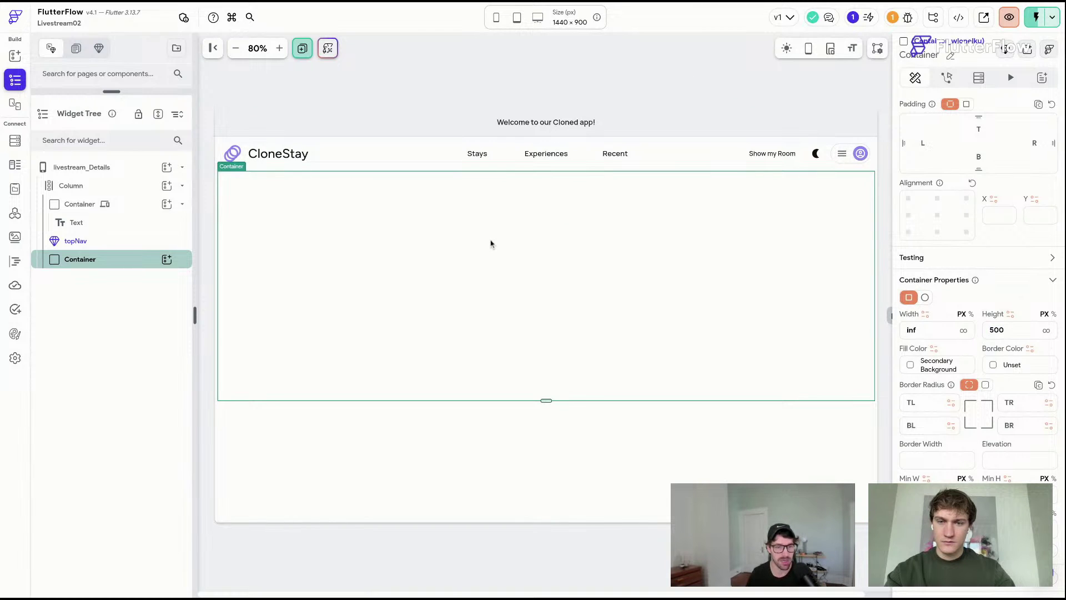
- Nest a Column inside the container, a Row inside that column, and an Image inside the row
{"action": "type", "text": "a"}
{"action": "left_click_drag", "start_coordinate": [978, 247], "coordinate": [597, 248]}
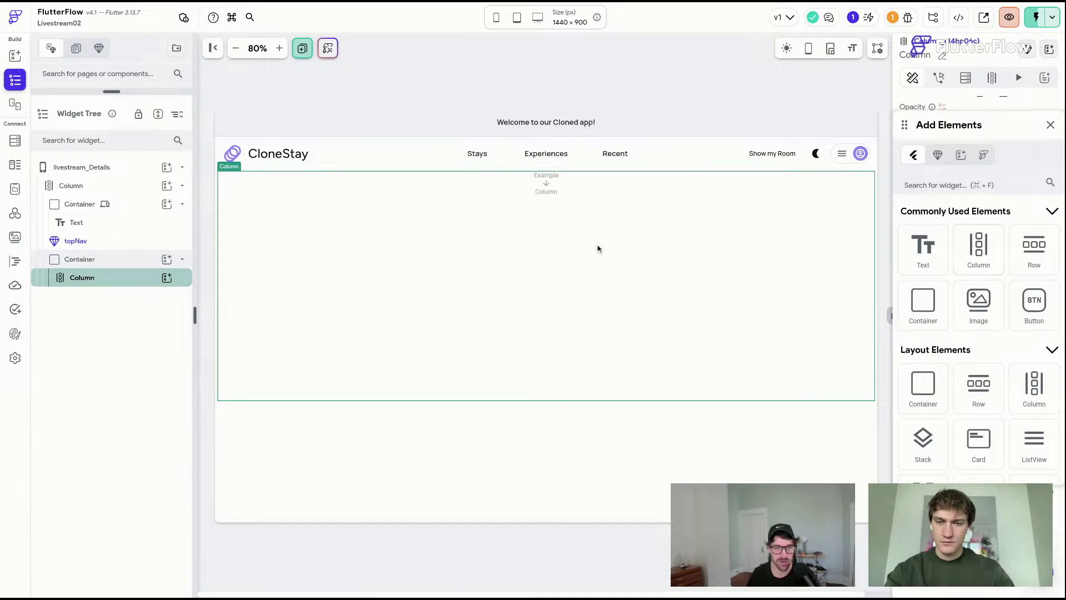
{"action": "left_click_drag", "start_coordinate": [1033, 248], "coordinate": [519, 272]}
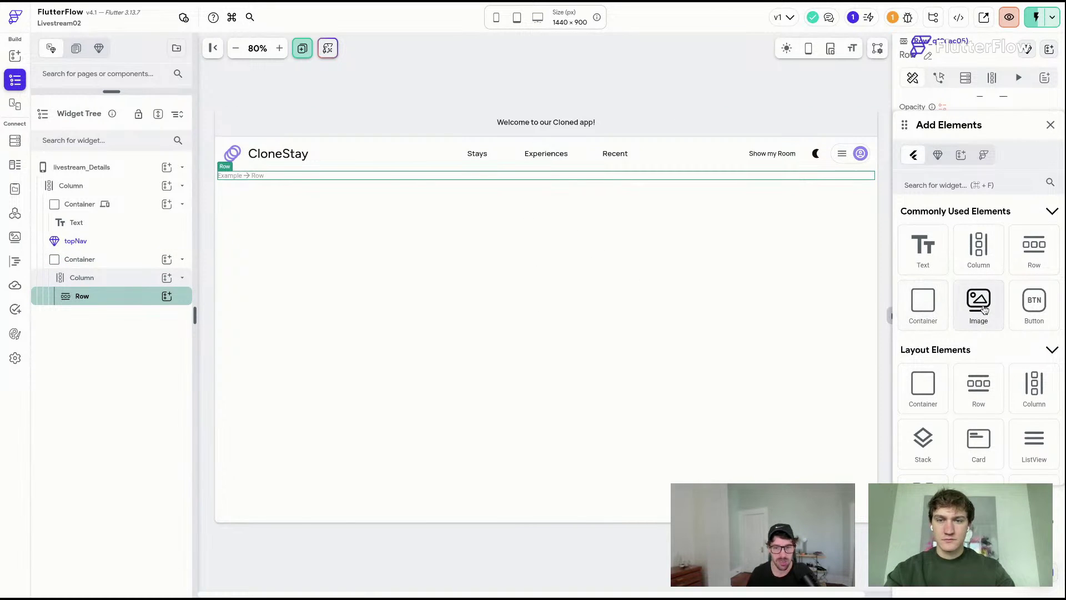
{"action": "left_click_drag", "start_coordinate": [984, 308], "coordinate": [236, 178]}
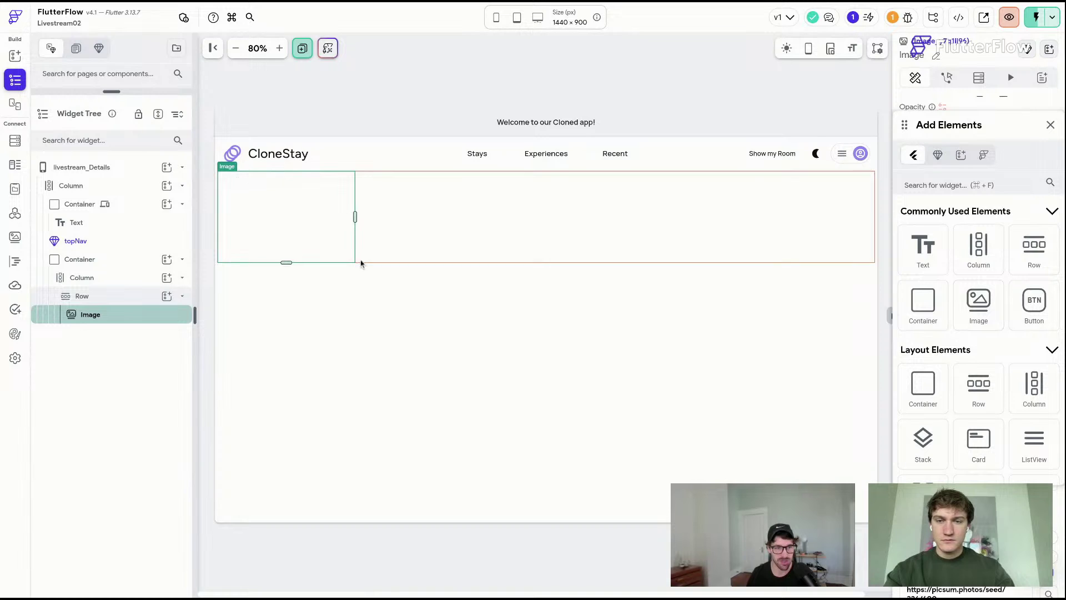
- Add a GridView to the row beside the image and close the element picker
{"action": "left_click", "coordinate": [390, 230]}
{"action": "left_click", "coordinate": [960, 185]}
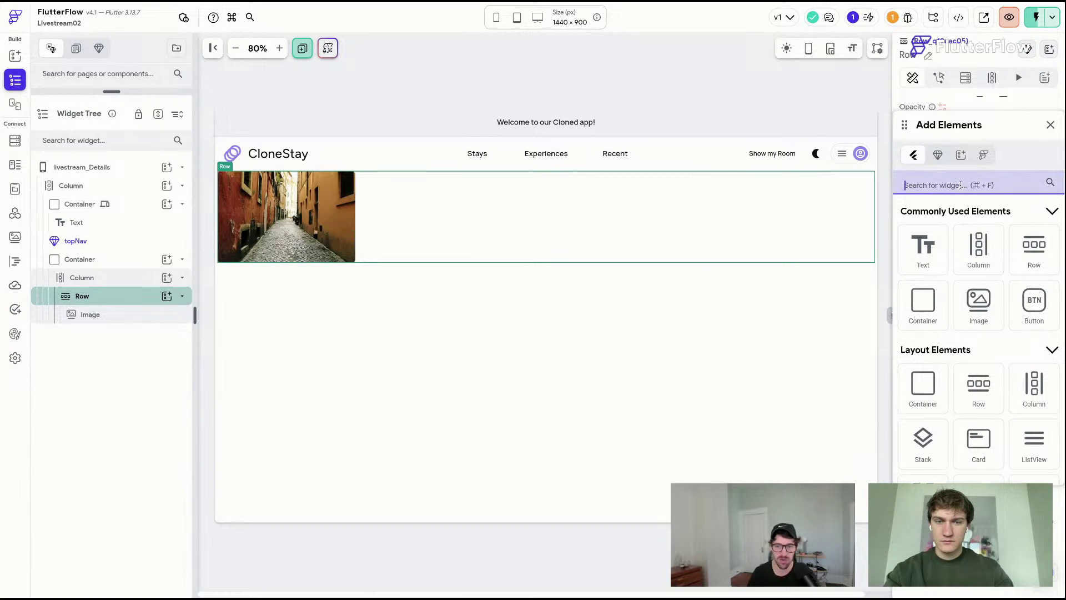
{"action": "type", "text": "gri"}
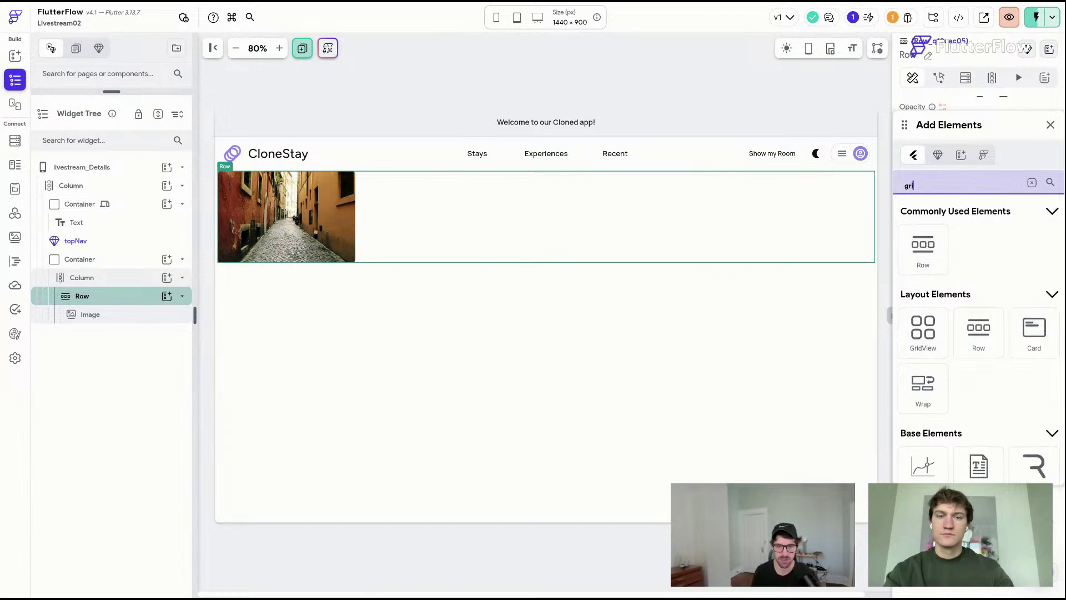
{"action": "left_click_drag", "start_coordinate": [923, 329], "coordinate": [543, 230]}
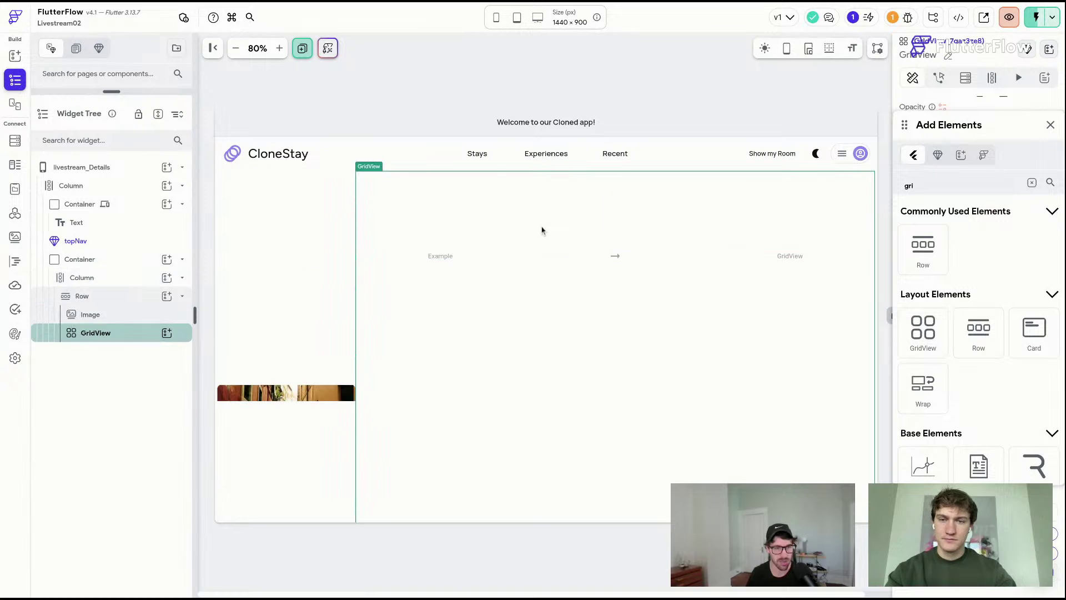
{"action": "left_click", "coordinate": [1050, 125]}
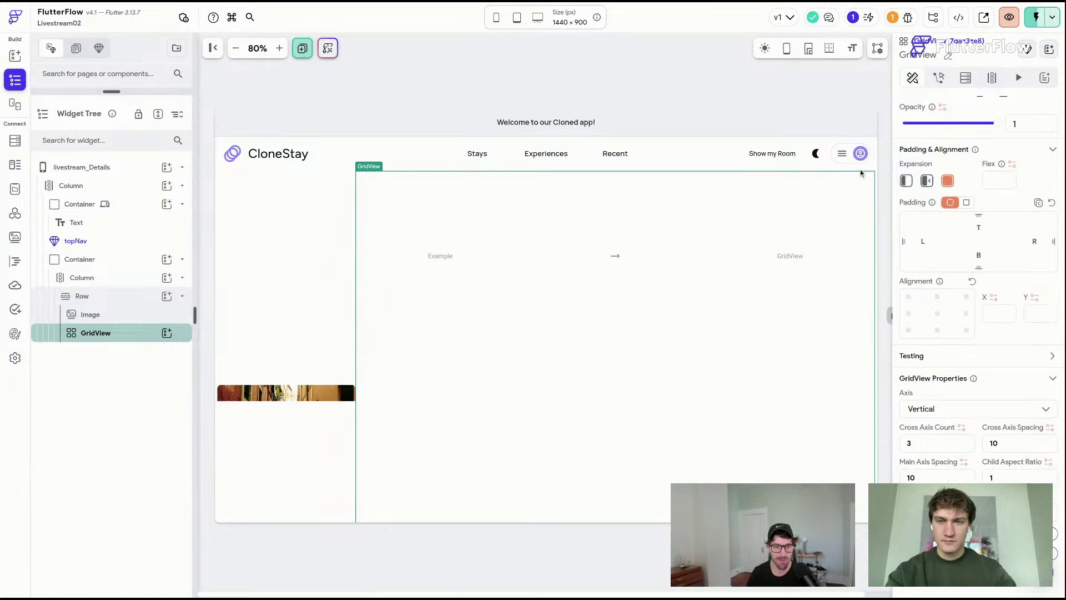
{"action": "left_click", "coordinate": [286, 395]}
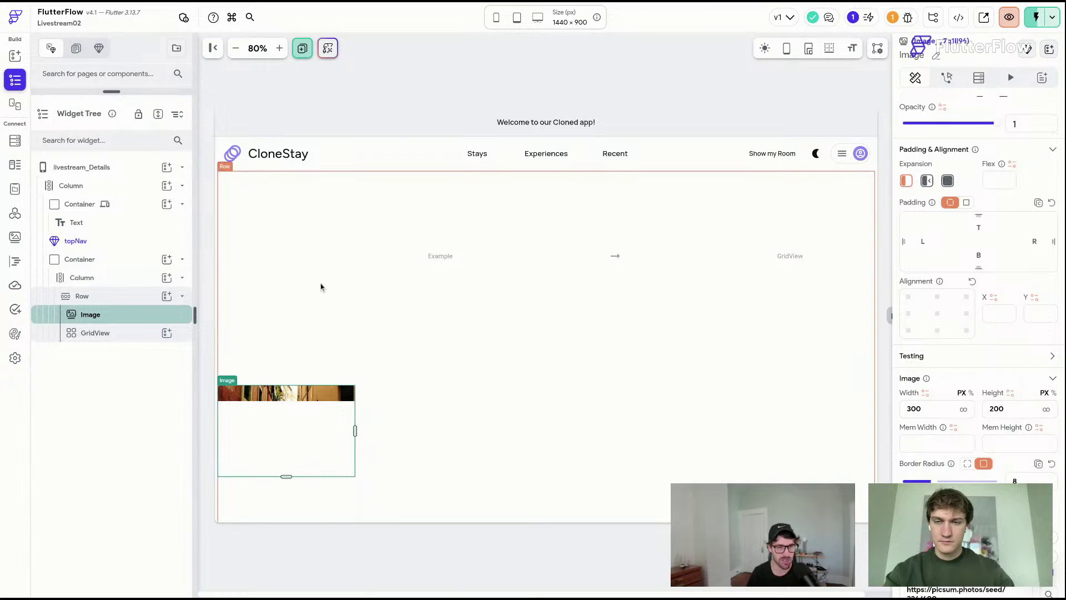
{"action": "left_click", "coordinate": [328, 304]}
{"action": "left_click", "coordinate": [511, 288]}
{"action": "right_click", "coordinate": [511, 288]}
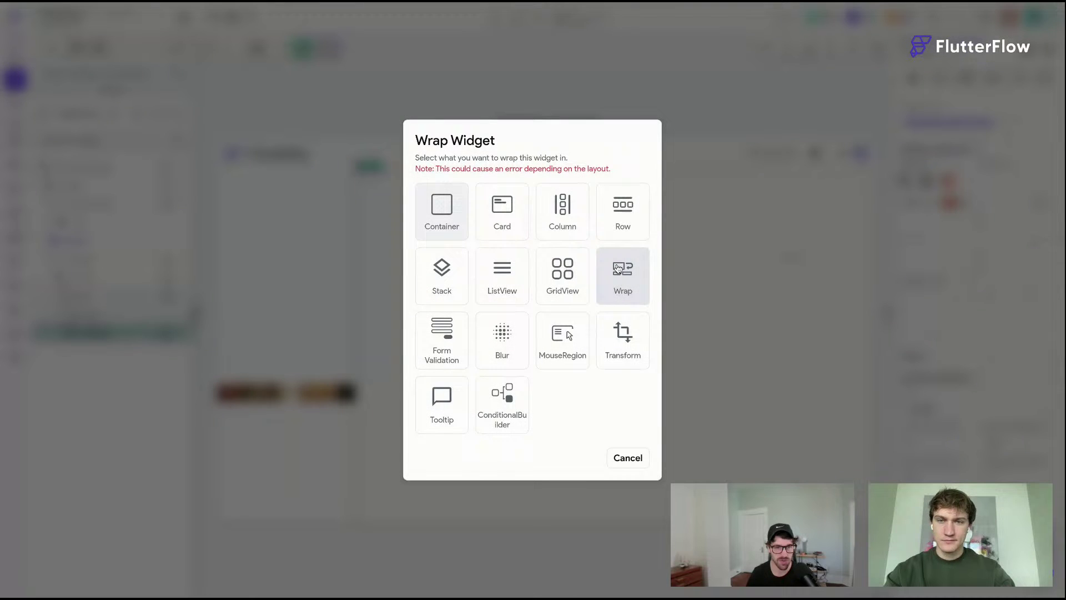
{"action": "left_click", "coordinate": [309, 233]}
- Wrap the row holding the image and GridView in a Container with a height of 400 px
{"action": "left_click", "coordinate": [314, 261]}
{"action": "right_click", "coordinate": [314, 261]}
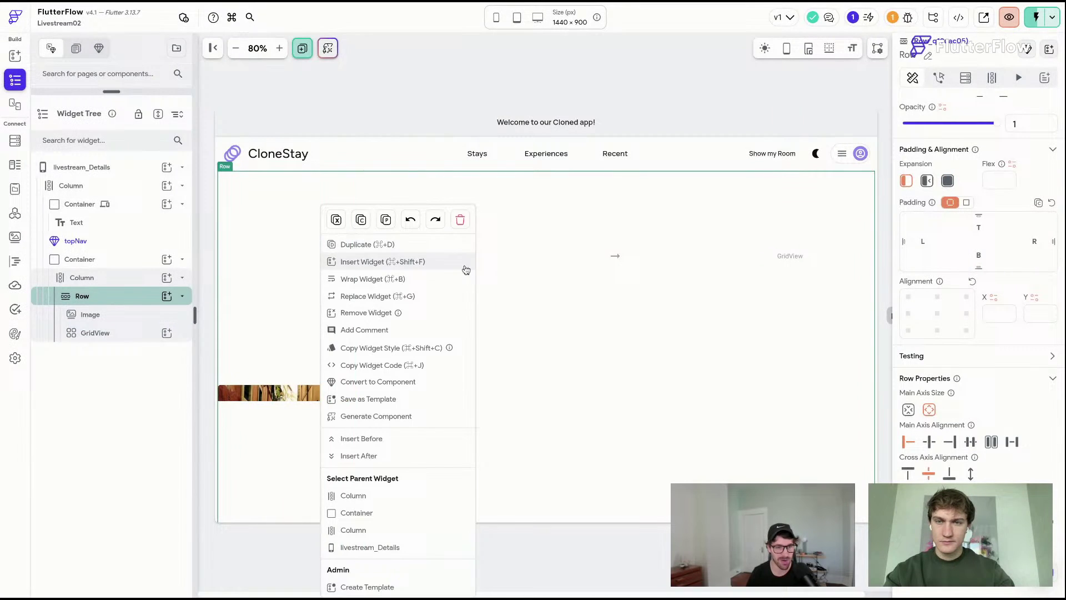
{"action": "left_click", "coordinate": [419, 280]}
{"action": "left_click", "coordinate": [451, 216]}
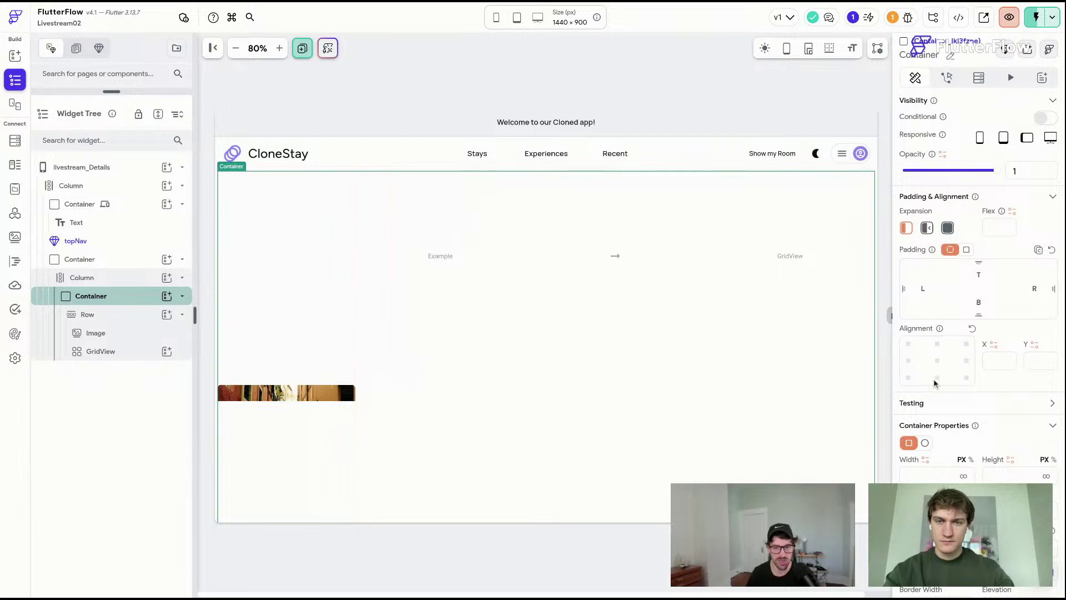
{"action": "scroll", "coordinate": [994, 389], "scroll_direction": "down", "scroll_amount": 2}
{"action": "left_click", "coordinate": [1000, 421]}
{"action": "type", "text": "400"}
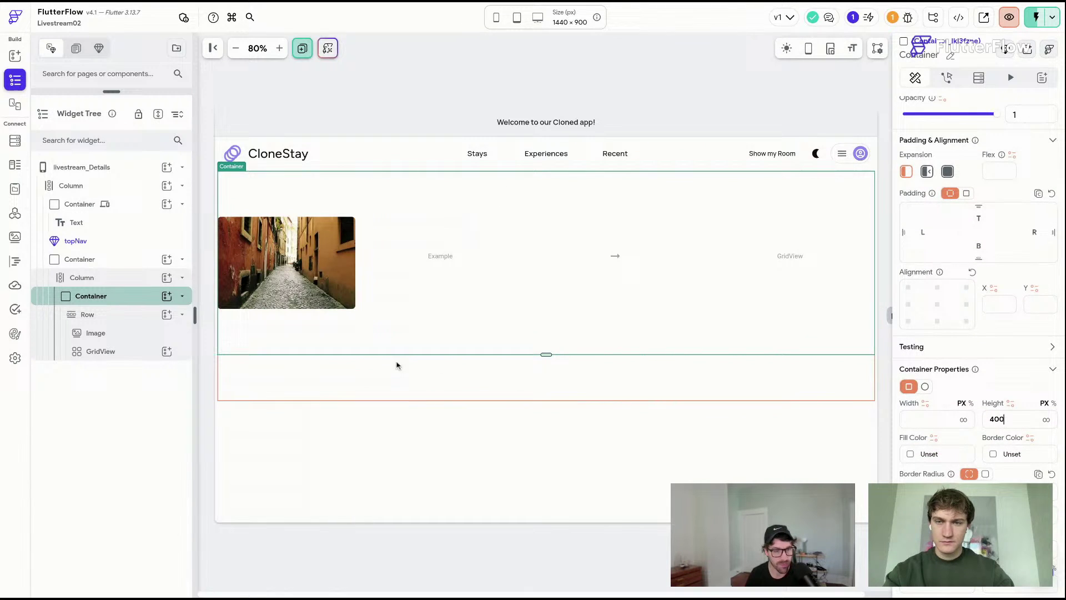
- Clear the fixed height of the outer container below topNav
{"action": "left_click", "coordinate": [398, 366]}
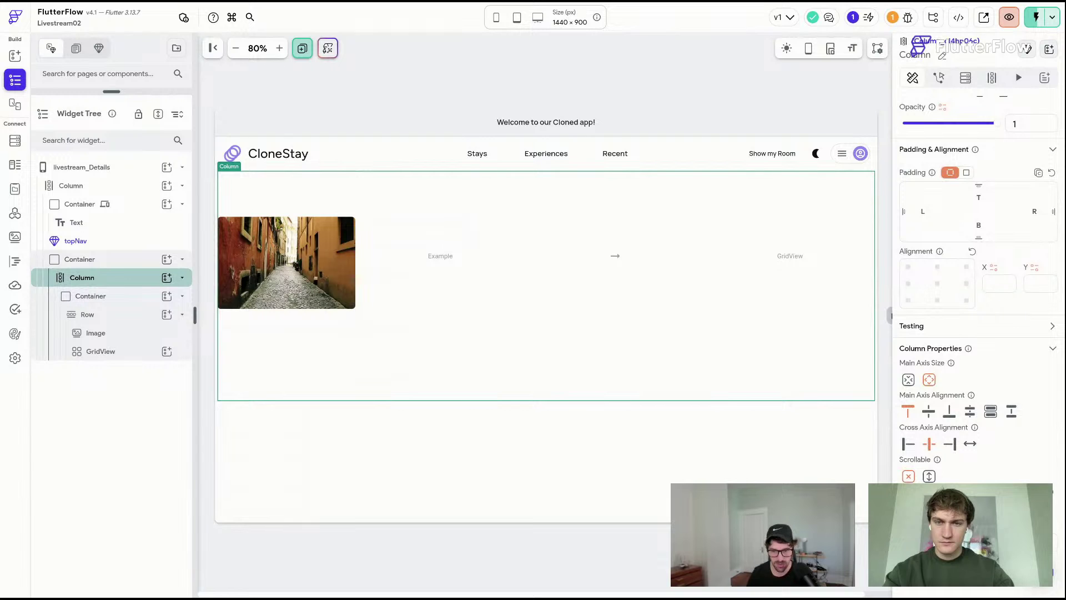
{"action": "left_click", "coordinate": [119, 258]}
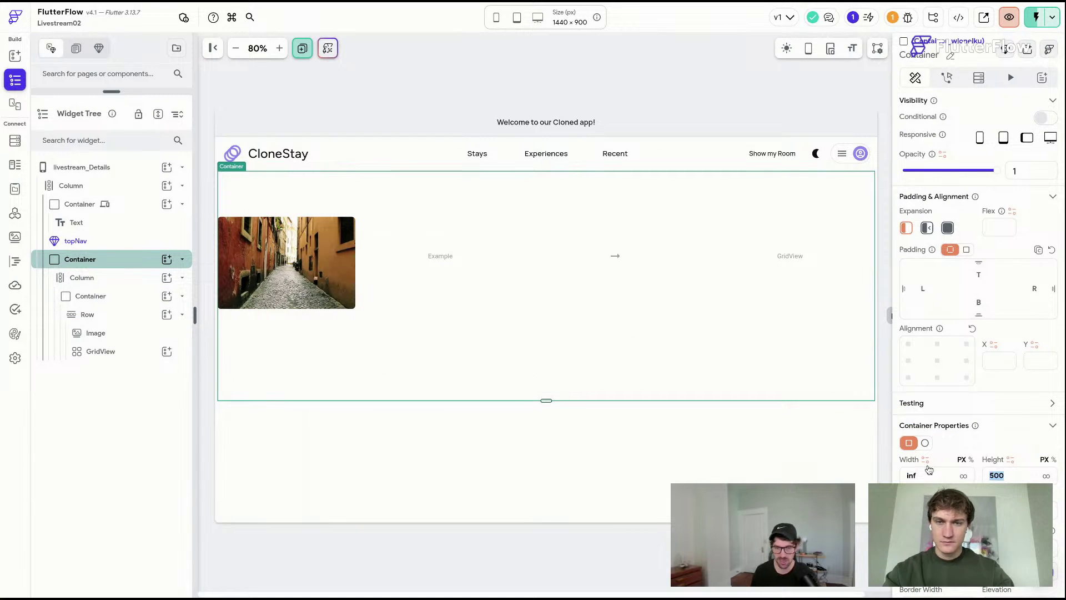
{"action": "key", "text": "BackSpace"}
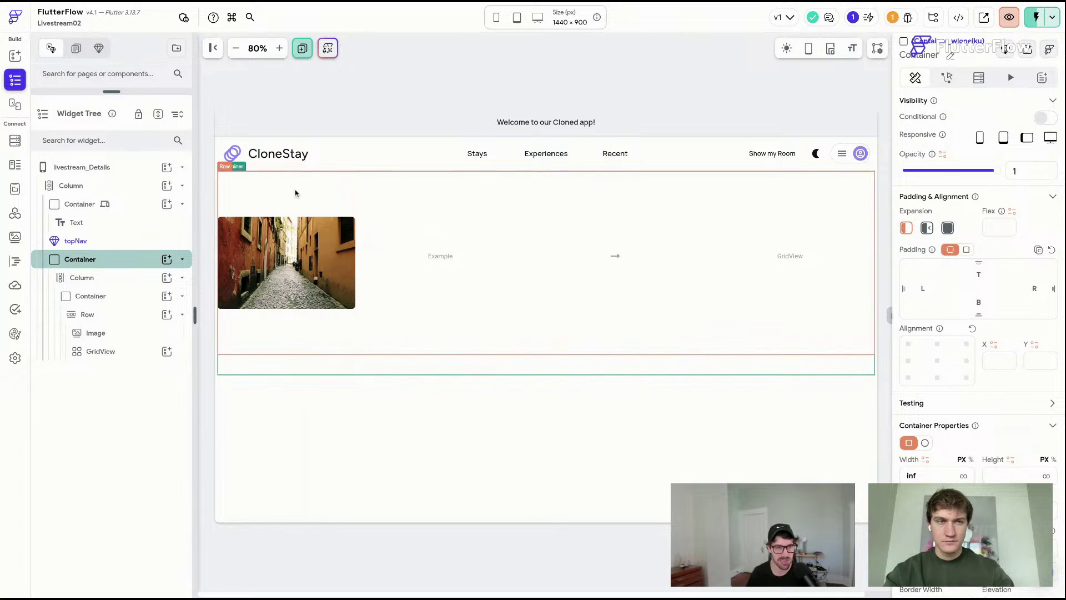
{"action": "scroll", "coordinate": [977, 277], "scroll_direction": "down", "scroll_amount": 3}
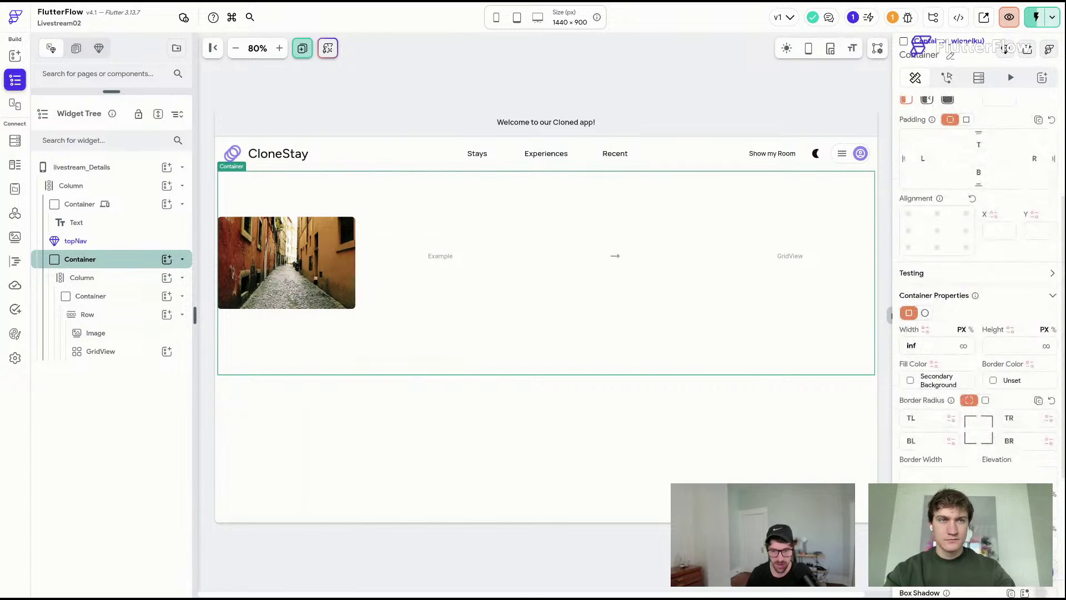
- Zoom the canvas to 90% and hide the widget tree
{"action": "left_click", "coordinate": [279, 49]}
{"action": "left_click", "coordinate": [280, 75]}
{"action": "left_click", "coordinate": [213, 47]}
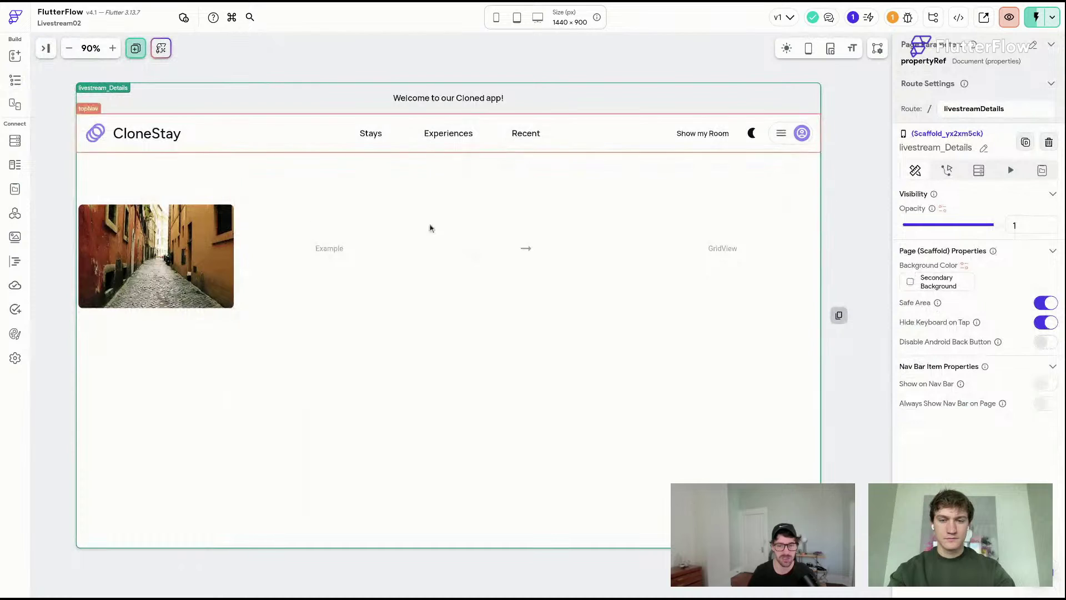
{"action": "left_click", "coordinate": [79, 374]}
{"action": "key", "text": "Down"}
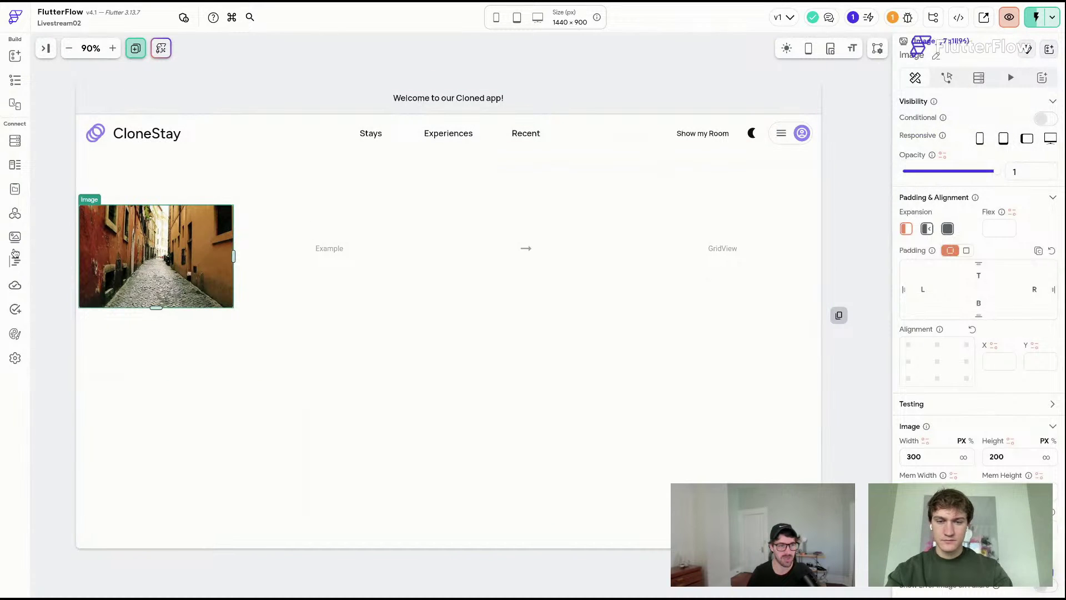
- Select the outer container that encloses the image section and rename it max_width
{"action": "left_click", "coordinate": [97, 173]}
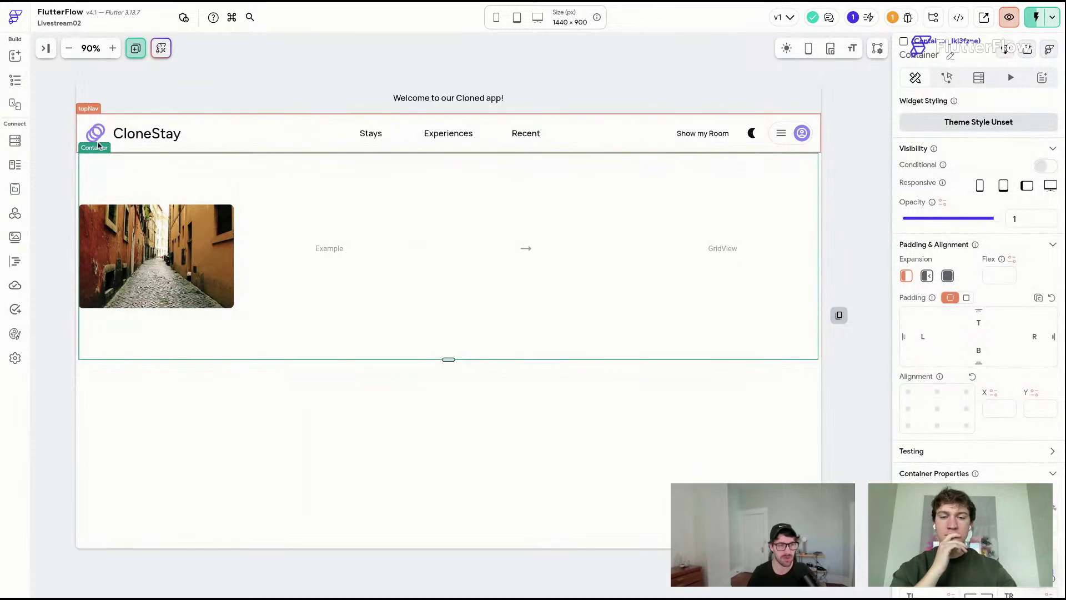
{"action": "scroll", "coordinate": [964, 472], "scroll_direction": "down", "scroll_amount": 5}
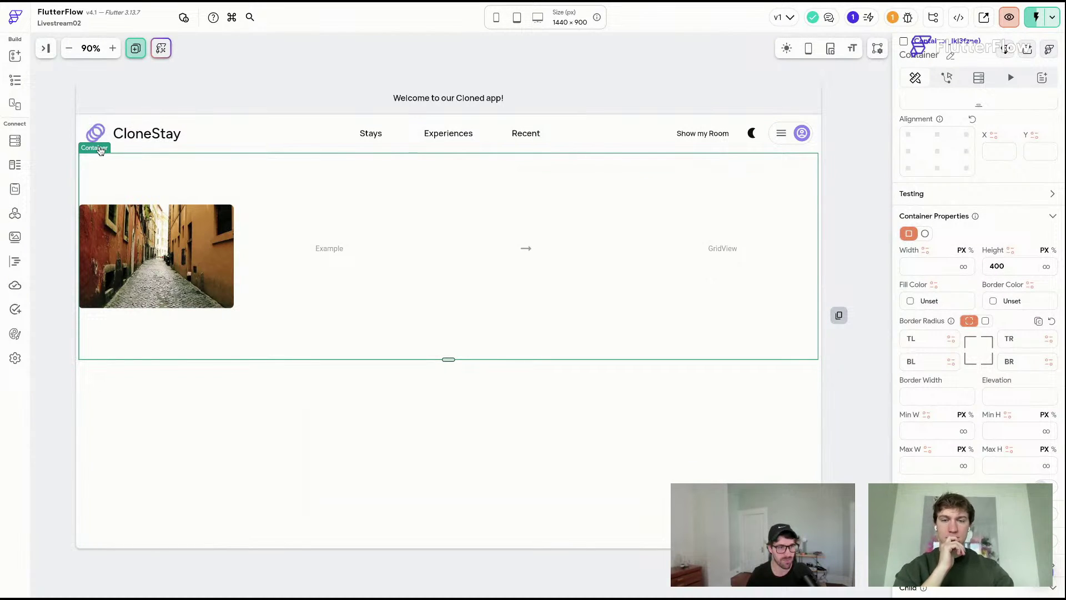
{"action": "left_click", "coordinate": [106, 173]}
{"action": "mouse_move", "coordinate": [92, 149]}
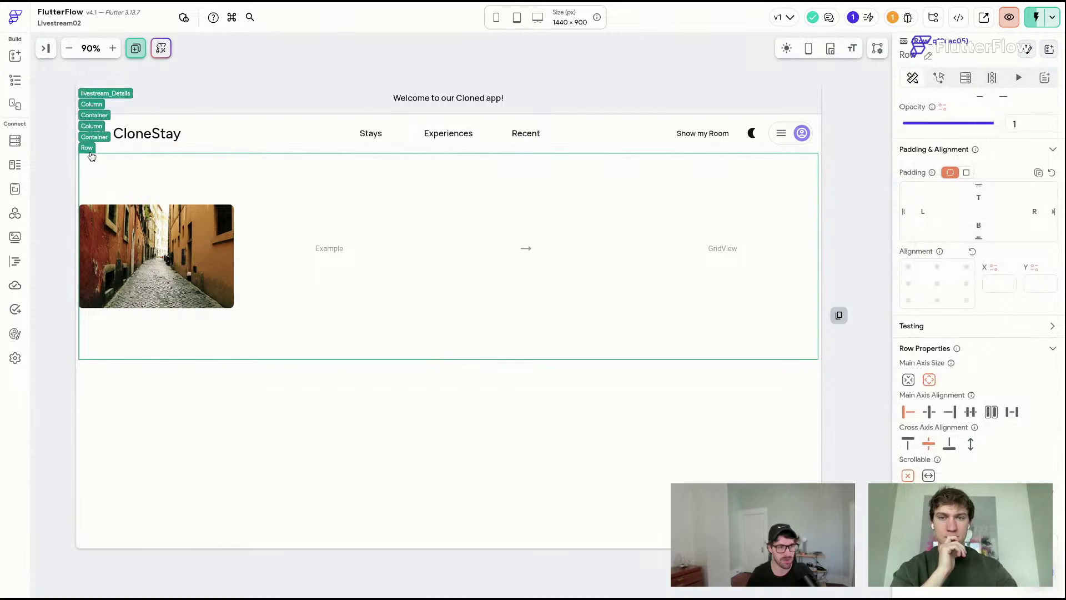
{"action": "left_click", "coordinate": [92, 116]}
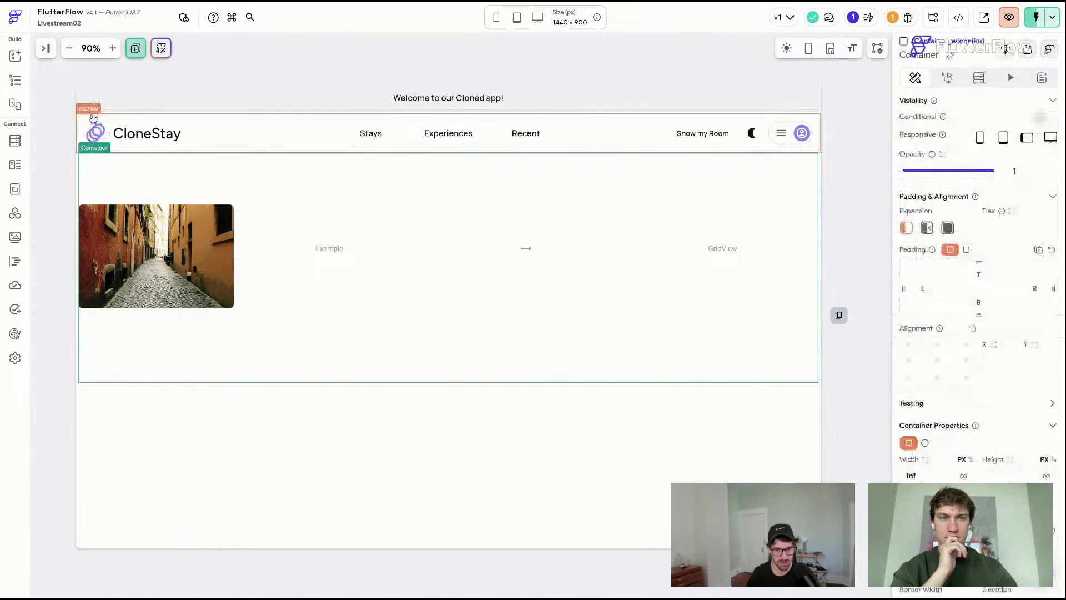
{"action": "left_click", "coordinate": [953, 56]}
{"action": "type", "text": "max"}
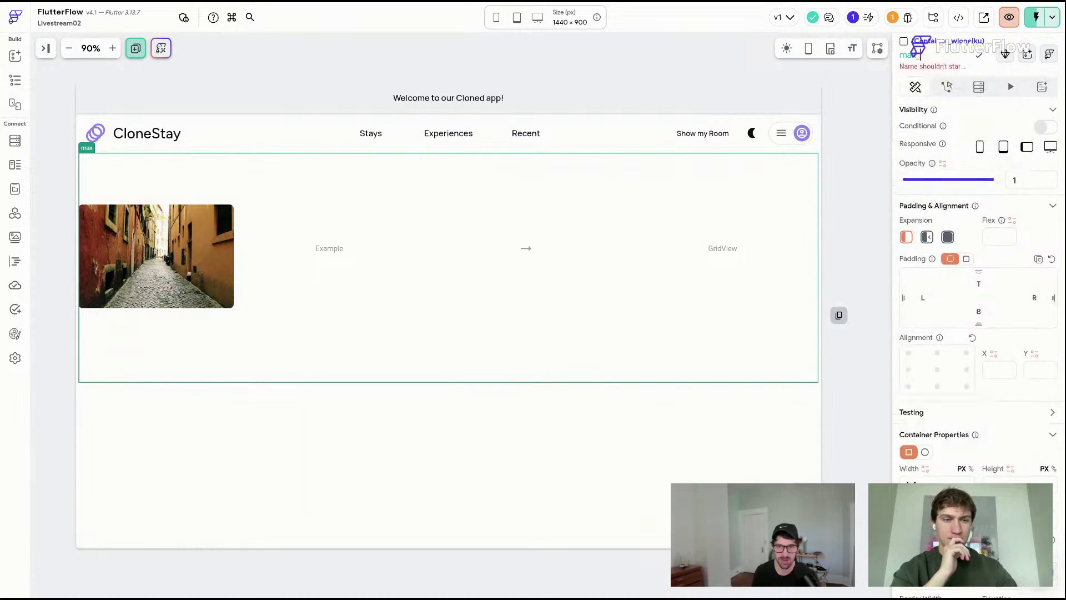
{"action": "type", "text": "_width"}
{"action": "key", "text": "Return"}
- Give the max_width container a maximum width so its content sits inset from the page edges
{"action": "scroll", "coordinate": [972, 300], "scroll_direction": "down", "scroll_amount": 3}
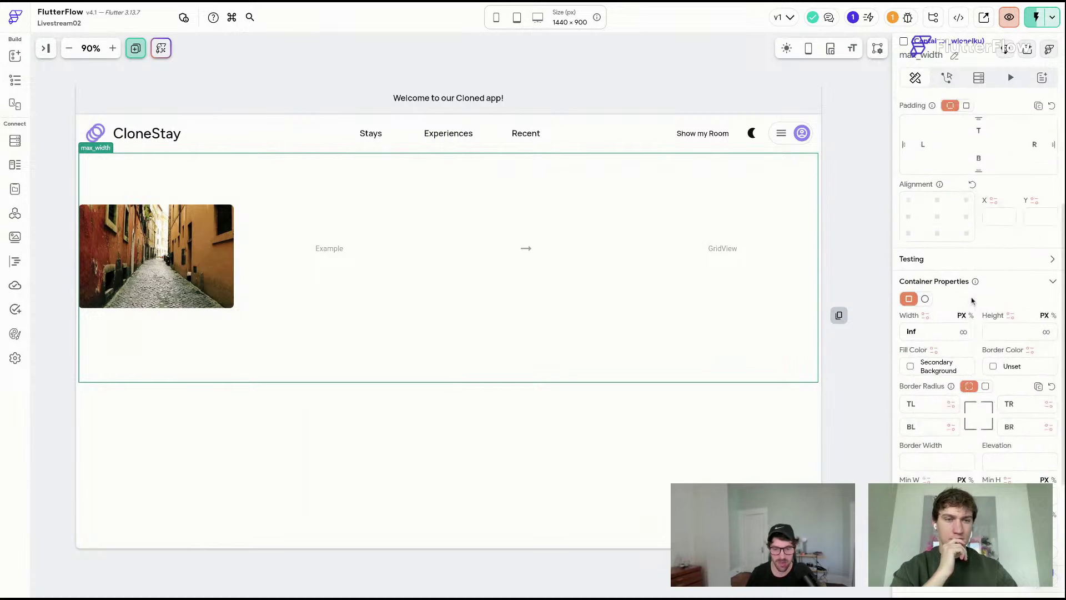
{"action": "left_click", "coordinate": [971, 297]}
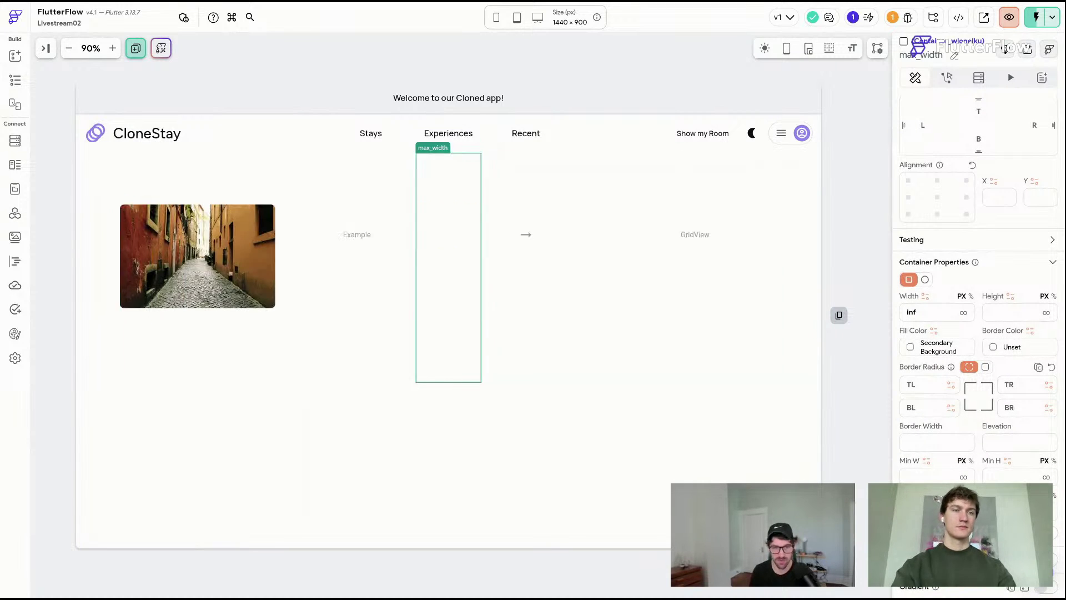
{"action": "left_click", "coordinate": [286, 440]}
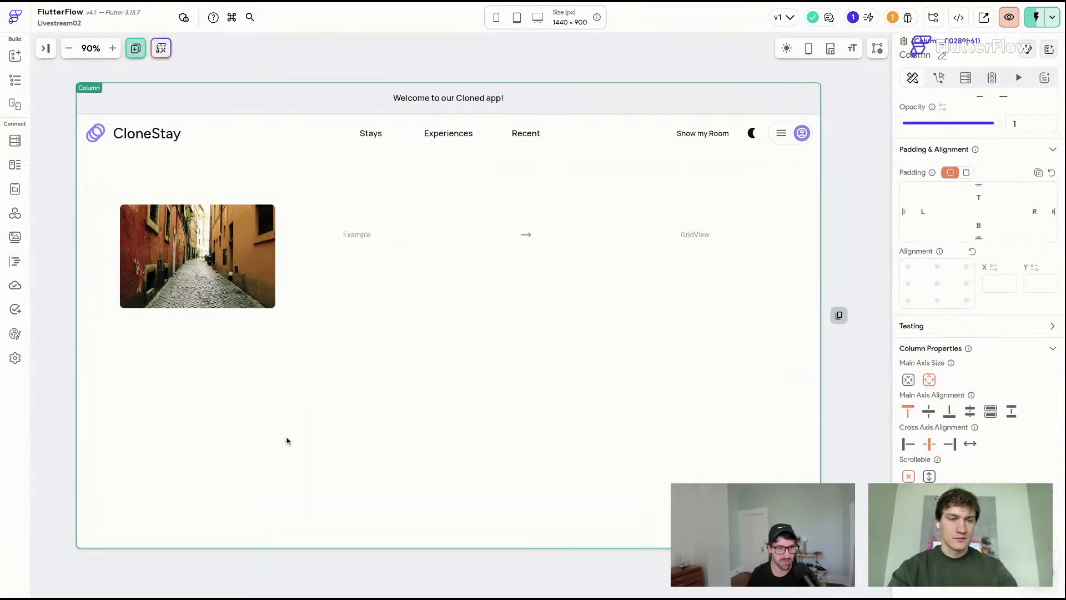
- Set the image's height to infinity and its width to 430 px
{"action": "left_click", "coordinate": [246, 277]}
{"action": "left_click", "coordinate": [1047, 410]}
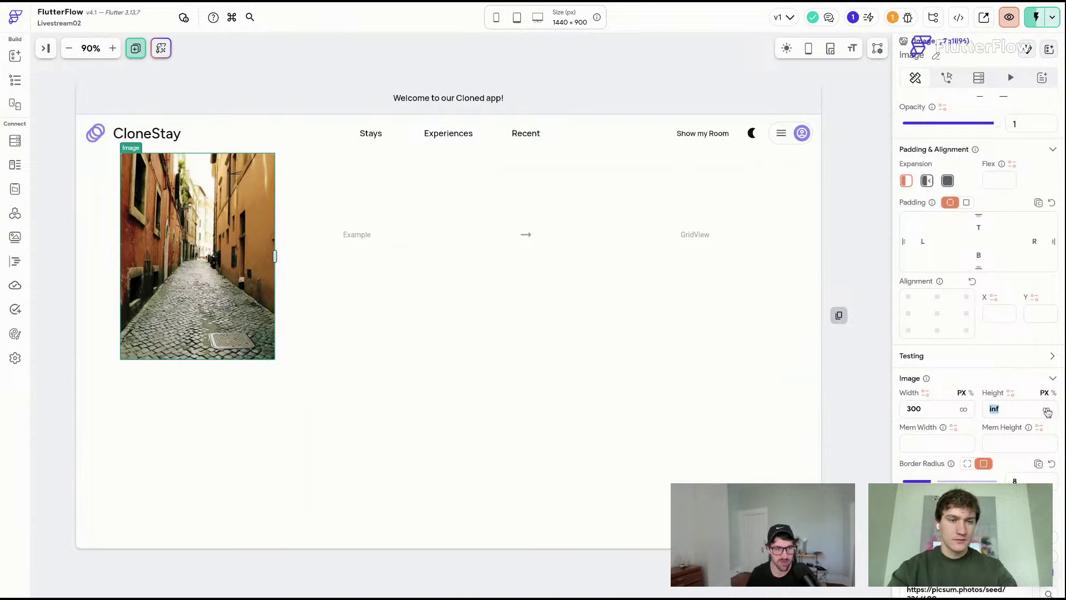
{"action": "left_click", "coordinate": [942, 410]}
{"action": "double_click", "coordinate": [938, 410]}
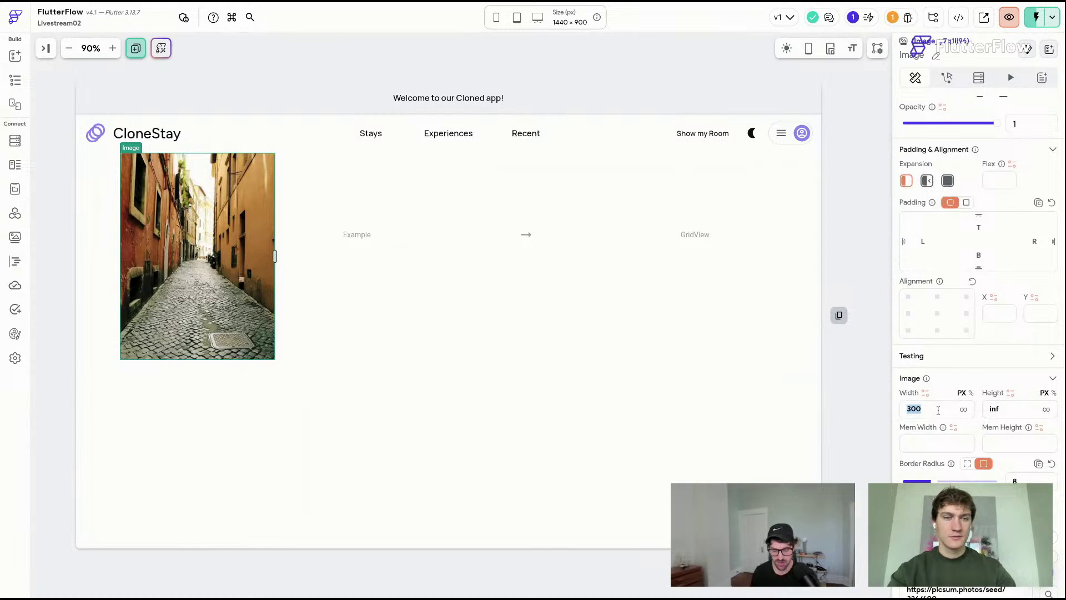
{"action": "type", "text": "430"}
- Copy the large image and paste it three times into the GridView beside it
{"action": "left_click", "coordinate": [449, 214]}
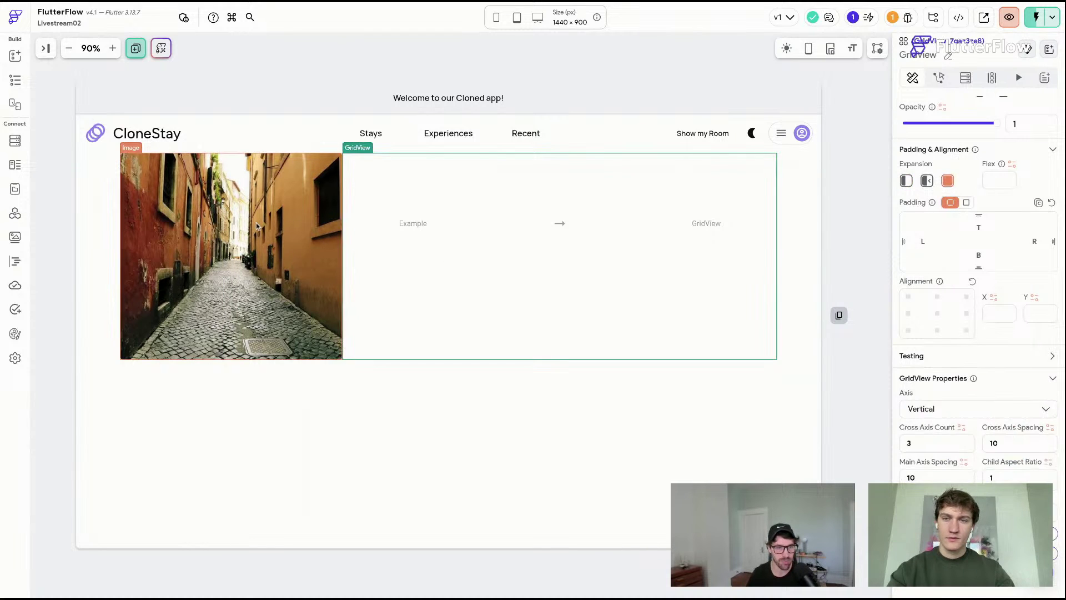
{"action": "left_click", "coordinate": [257, 226]}
{"action": "key", "text": "ctrl+c"}
{"action": "left_click", "coordinate": [483, 209]}
{"action": "key", "text": "ctrl+v"}
{"action": "left_click", "coordinate": [480, 209]}
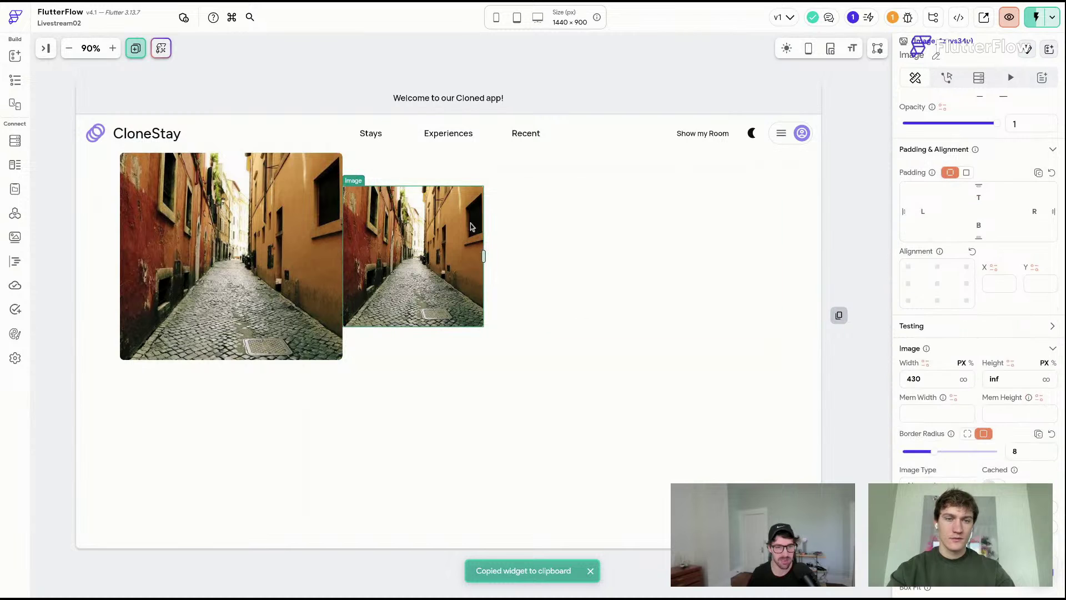
{"action": "left_click", "coordinate": [489, 240]}
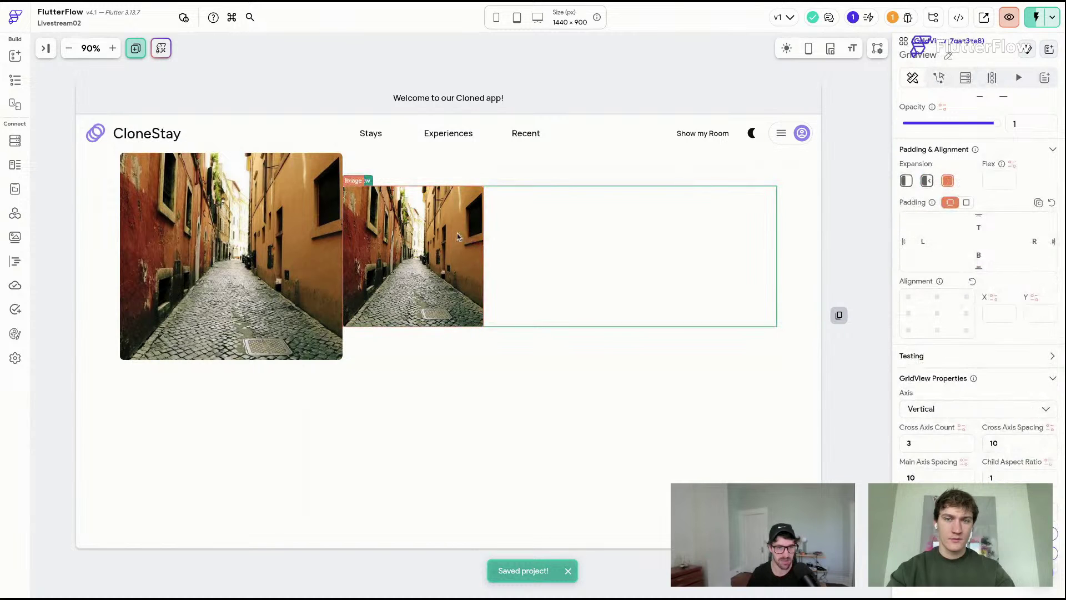
{"action": "key", "text": "ctrl+v"}
{"action": "key", "text": "ctrl+v"}
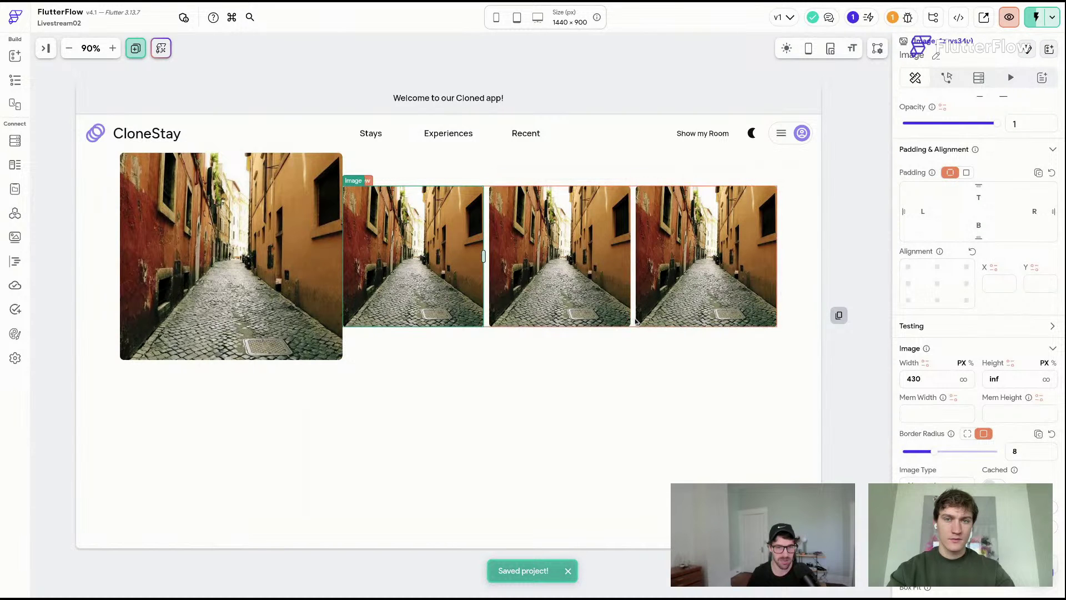
- Add item spacing in the row between the large image and the GridView
{"action": "left_click", "coordinate": [632, 339]}
{"action": "left_click", "coordinate": [626, 368]}
{"action": "left_click", "coordinate": [648, 346]}
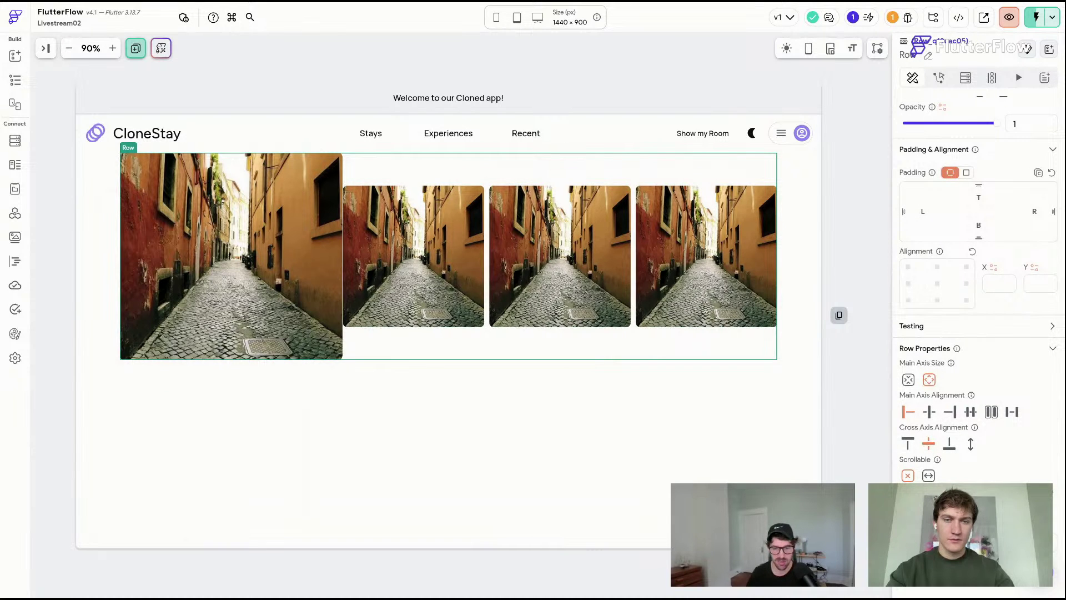
{"action": "left_click", "coordinate": [655, 233]}
{"action": "left_click", "coordinate": [638, 235]}
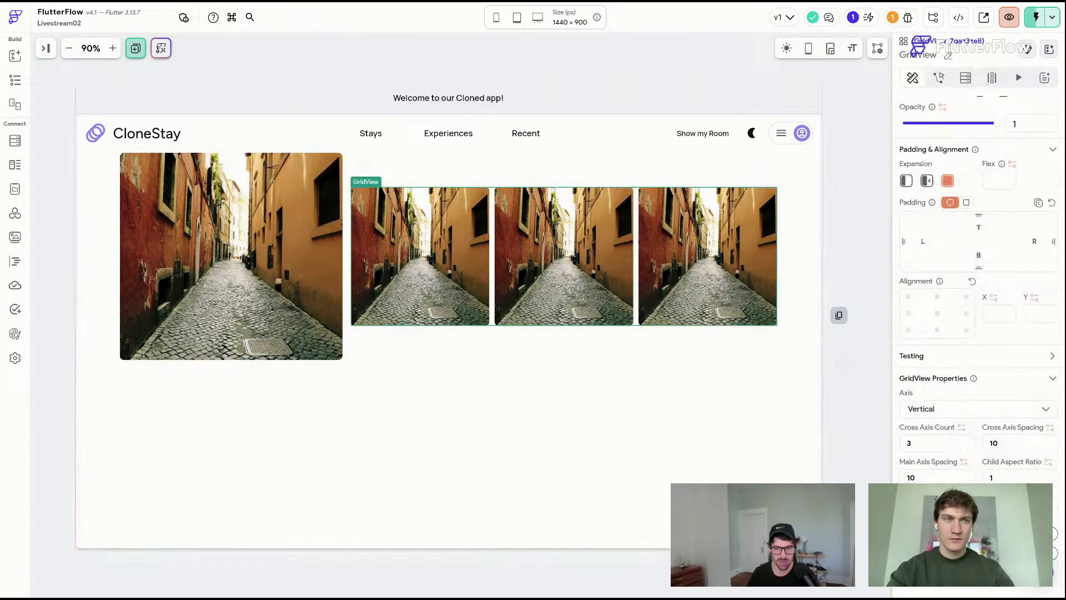
- Set the GridView's main axis and cross axis spacing to 12 and add a fourth copy of the image to it
{"action": "left_click", "coordinate": [915, 477]}
{"action": "key", "text": "BackSpace"}
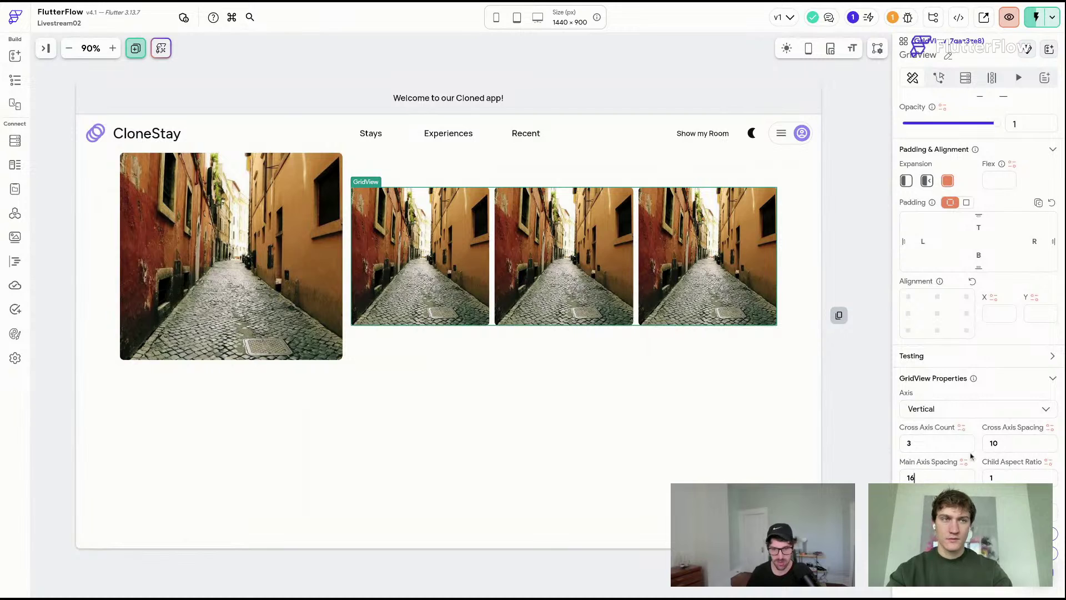
{"action": "type", "text": "6"}
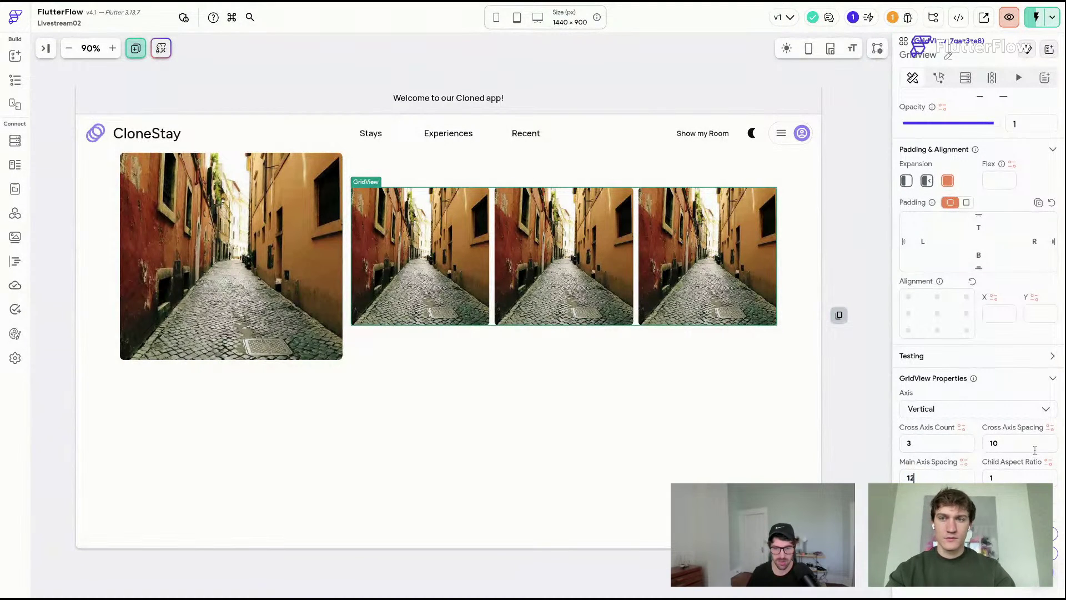
{"action": "left_click", "coordinate": [418, 338]}
{"action": "left_click_drag", "start_coordinate": [418, 338], "coordinate": [656, 285]}
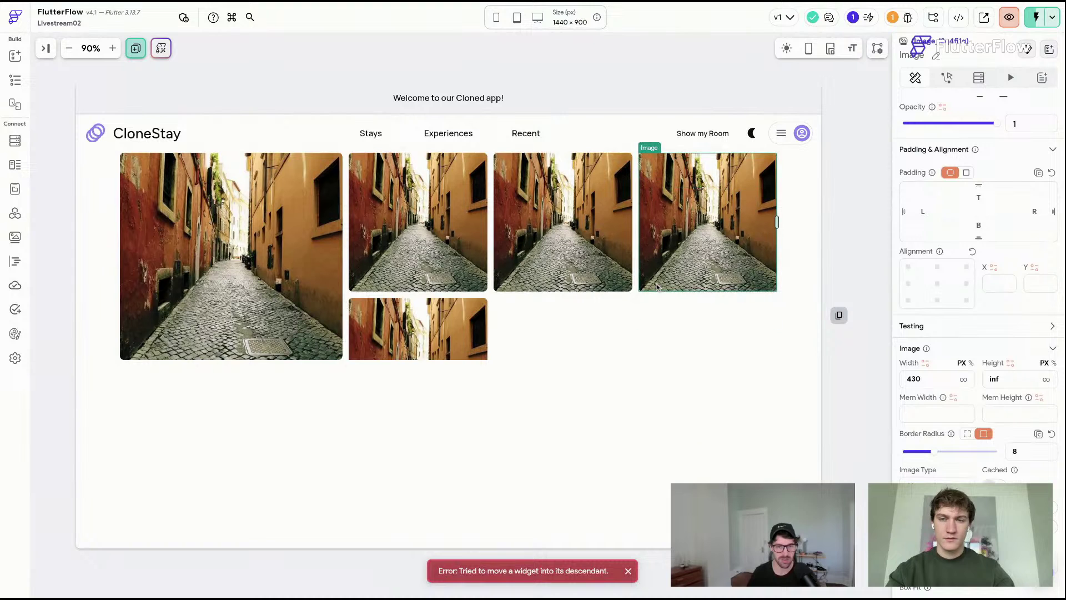
- Try cross axis counts of 2 and 4 on the GridView and return the count to 3
{"action": "left_click", "coordinate": [637, 280]}
{"action": "scroll", "coordinate": [954, 393], "scroll_direction": "down", "scroll_amount": 1}
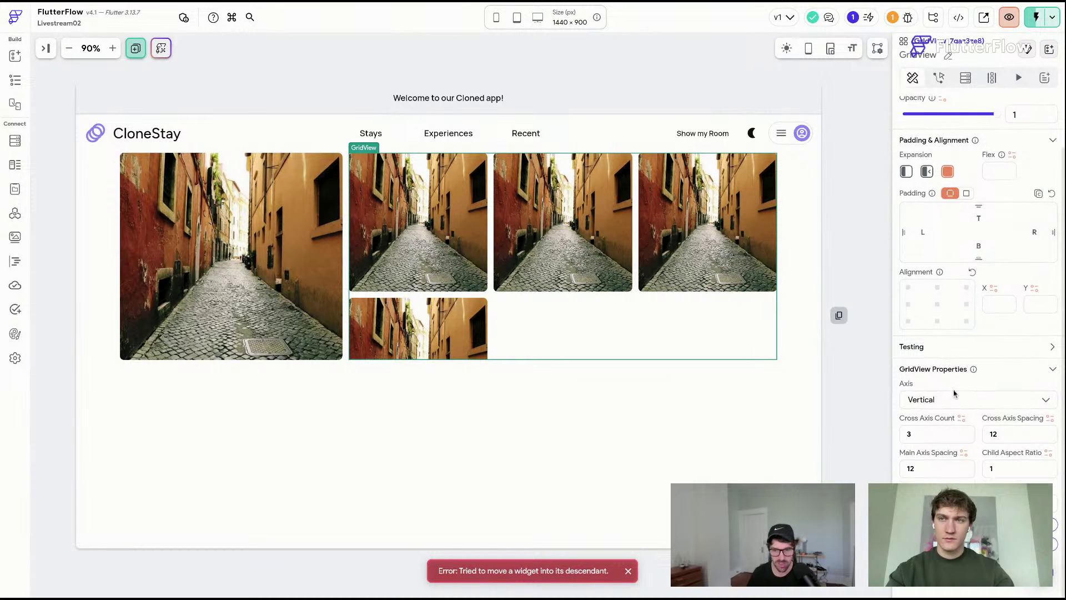
{"action": "left_click", "coordinate": [935, 433]}
{"action": "key", "text": "BackSpace"}
{"action": "type", "text": "2"}
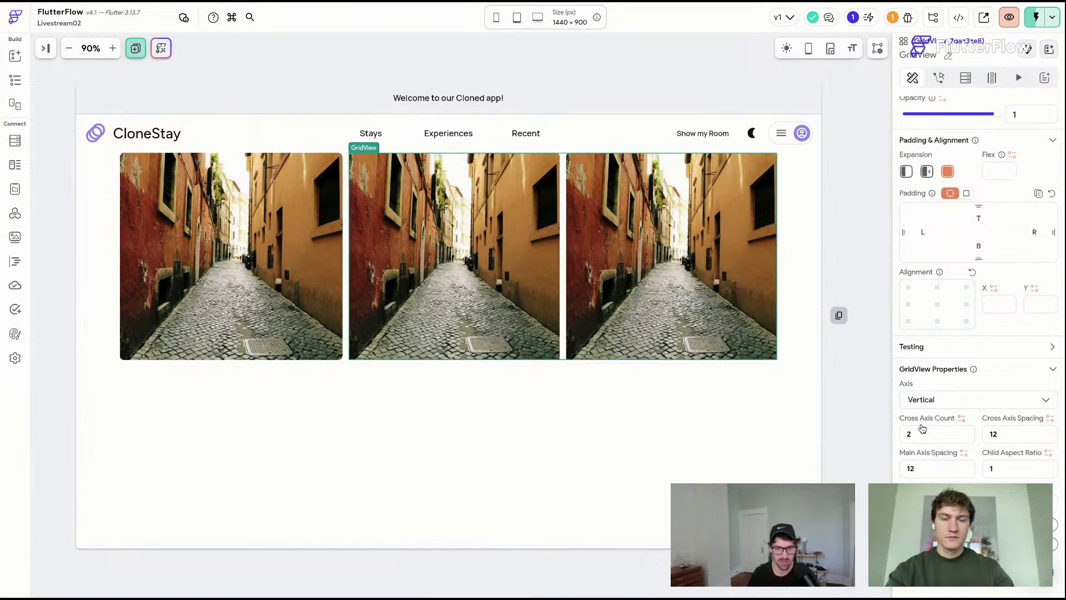
{"action": "key", "text": "BackSpace"}
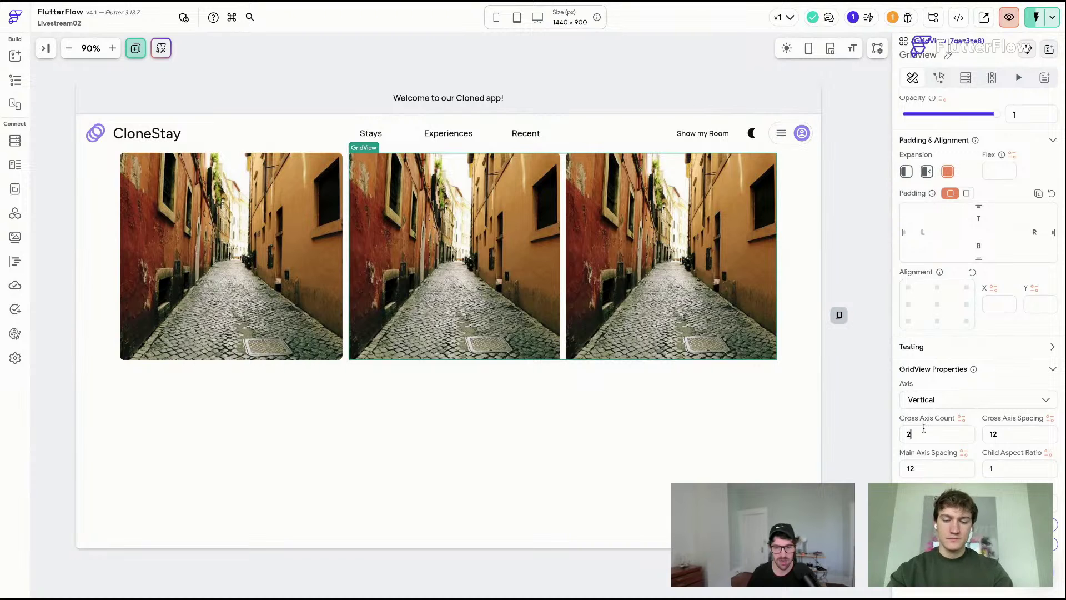
{"action": "type", "text": "3"}
{"action": "key", "text": "BackSpace"}
{"action": "type", "text": "4"}
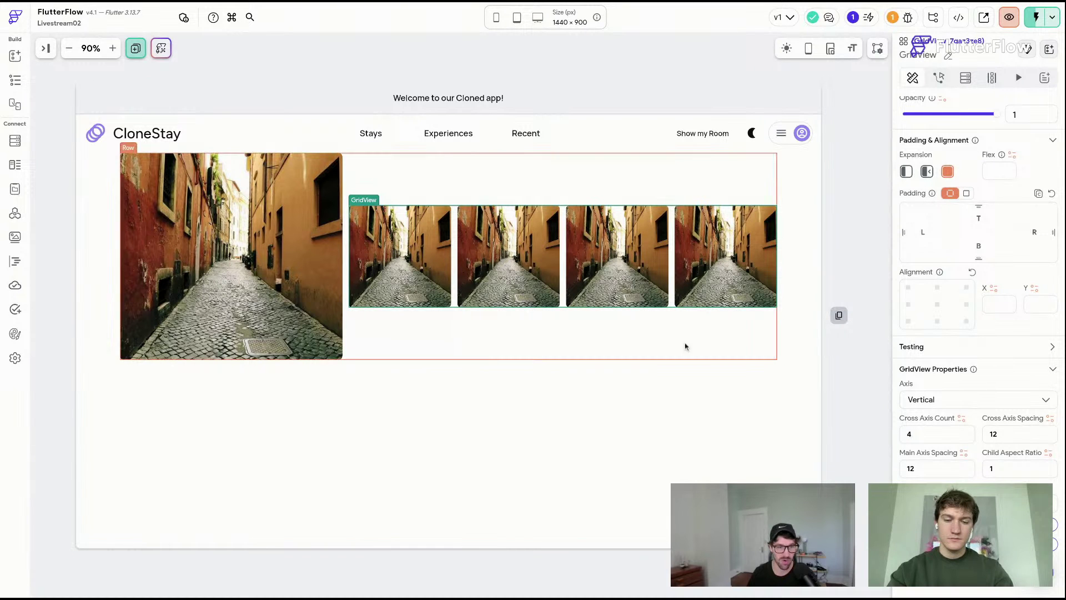
{"action": "key", "text": "BackSpace"}
{"action": "type", "text": "3"}
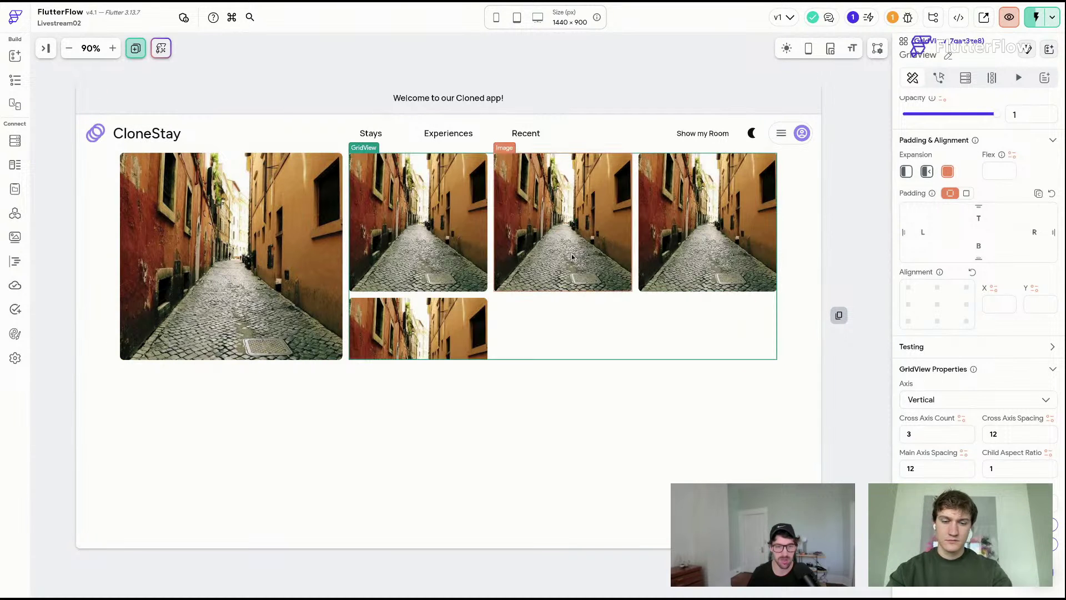
- Duplicate the image to fill the GridView with six images and set the grid's child aspect ratio to 1.5
{"action": "left_click", "coordinate": [572, 254]}
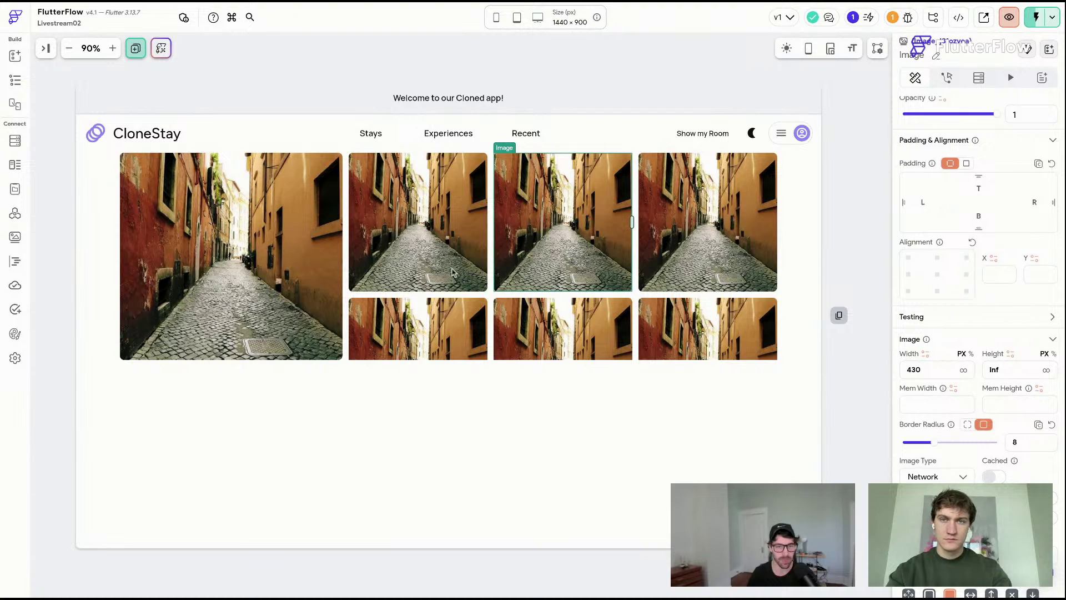
{"action": "left_click", "coordinate": [637, 297]}
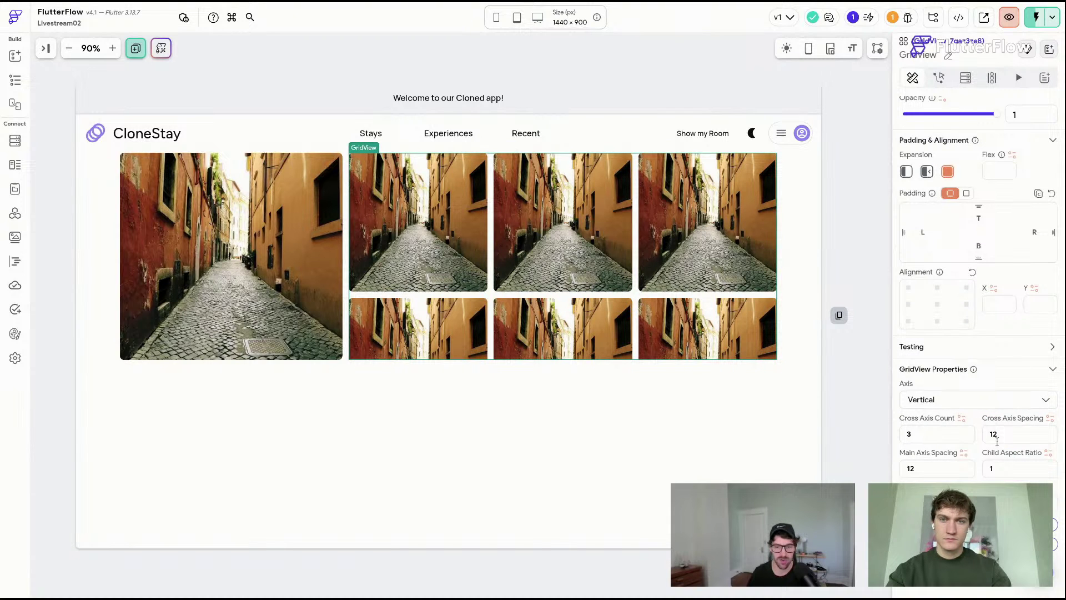
{"action": "left_click", "coordinate": [999, 468]}
{"action": "type", "text": ".5"}
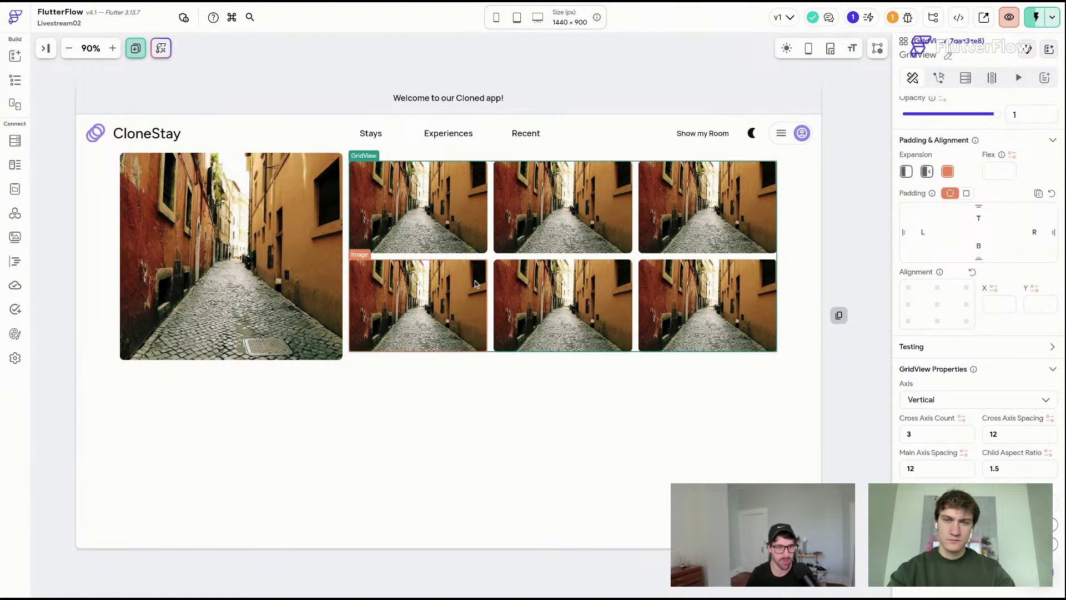
{"action": "left_click", "coordinate": [402, 354]}
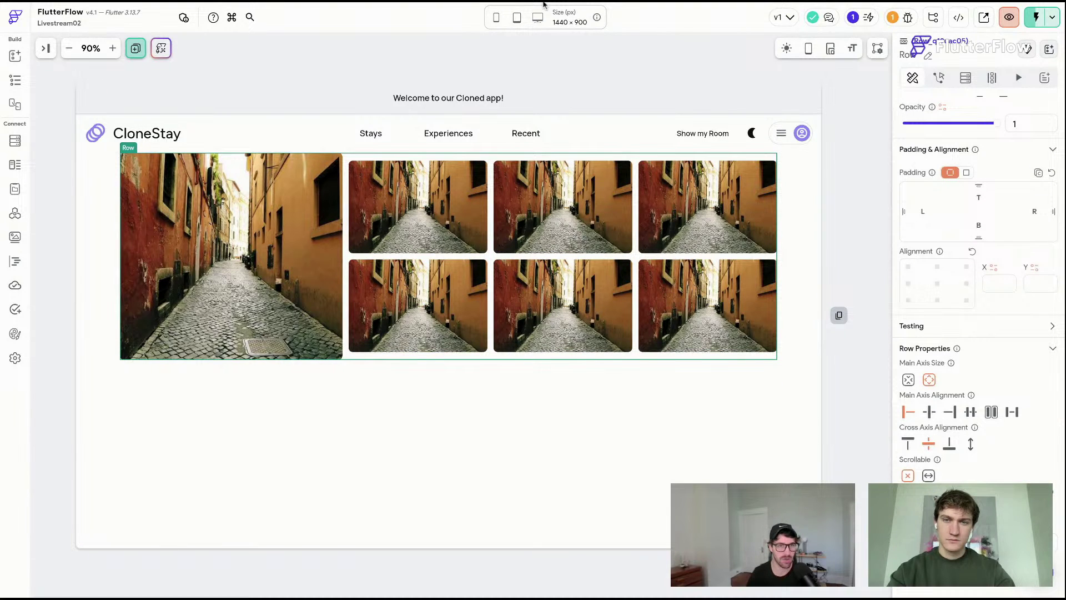
{"action": "key", "text": "ctrl+s"}
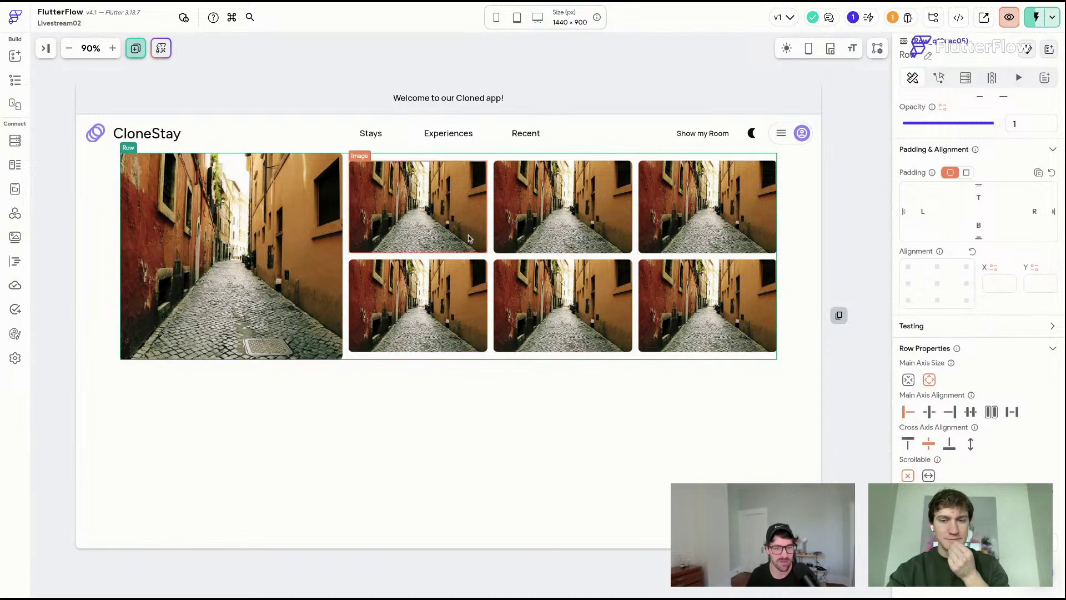
- Set the GridView's cross axis count to 2 and make the large image expanded within the row
{"action": "left_click", "coordinate": [474, 255]}
{"action": "scroll", "coordinate": [923, 377], "scroll_direction": "down", "scroll_amount": 1}
{"action": "double_click", "coordinate": [911, 433]}
{"action": "type", "text": "2"}
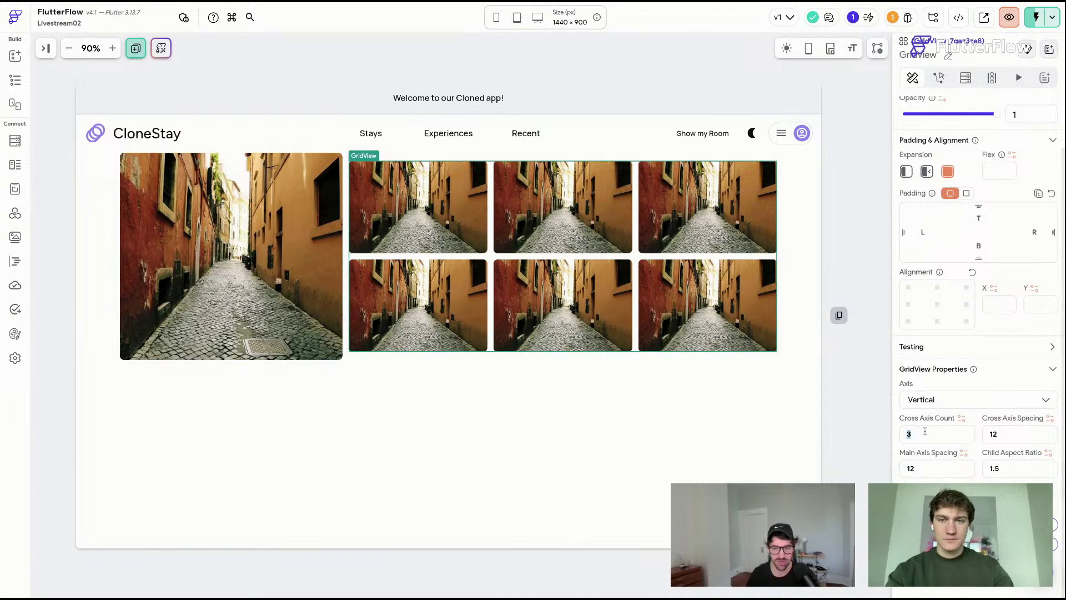
{"action": "left_click", "coordinate": [295, 287]}
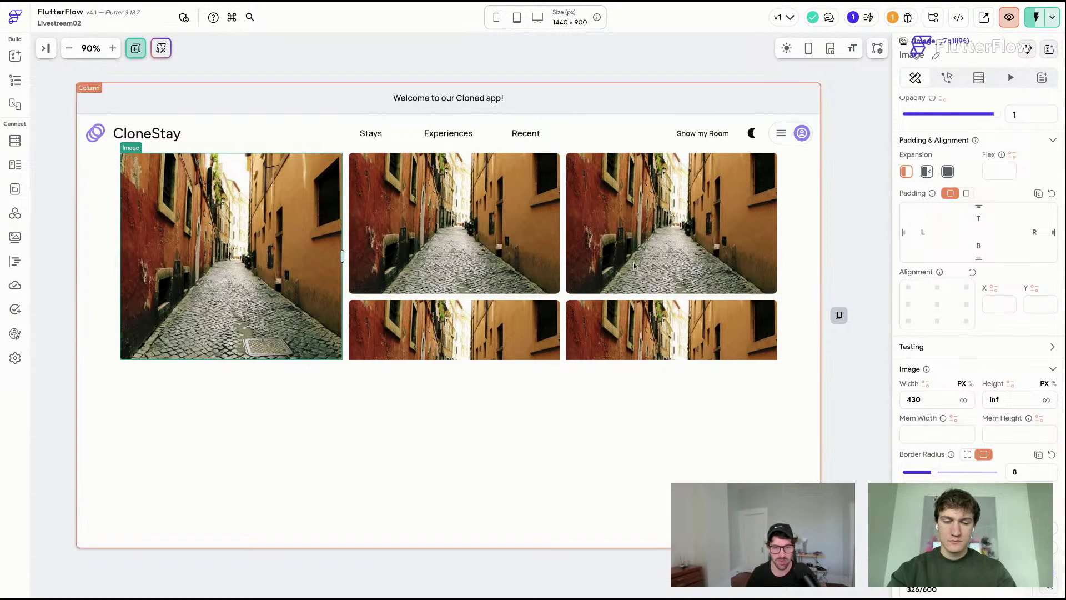
{"action": "left_click", "coordinate": [946, 172]}
- Set the GridView's child aspect ratio to 1.8 and delete the two surplus images in its third row
{"action": "left_click", "coordinate": [638, 215]}
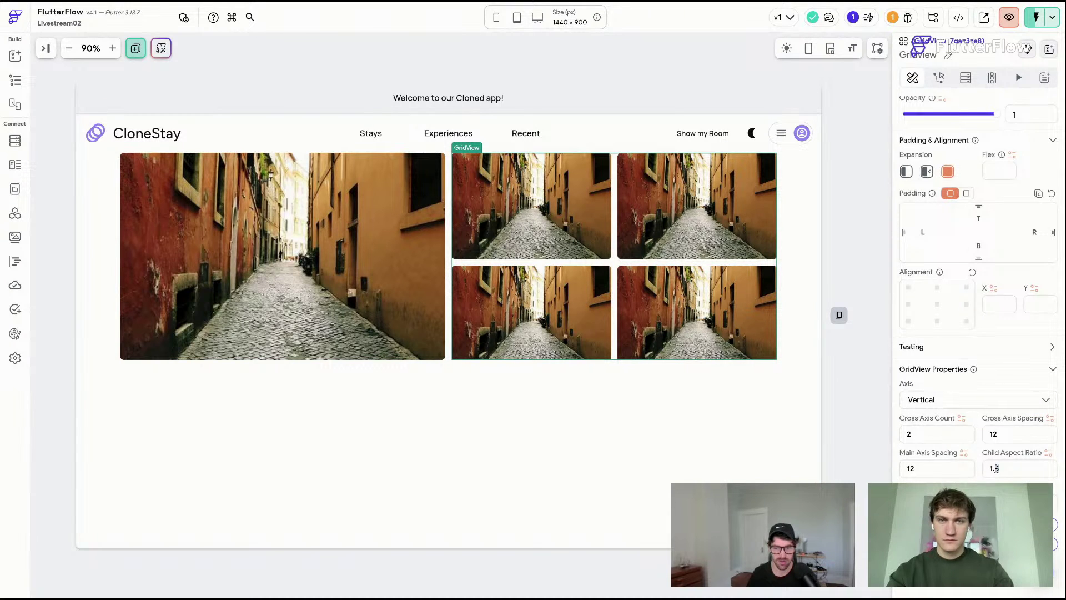
{"action": "type", "text": "8"}
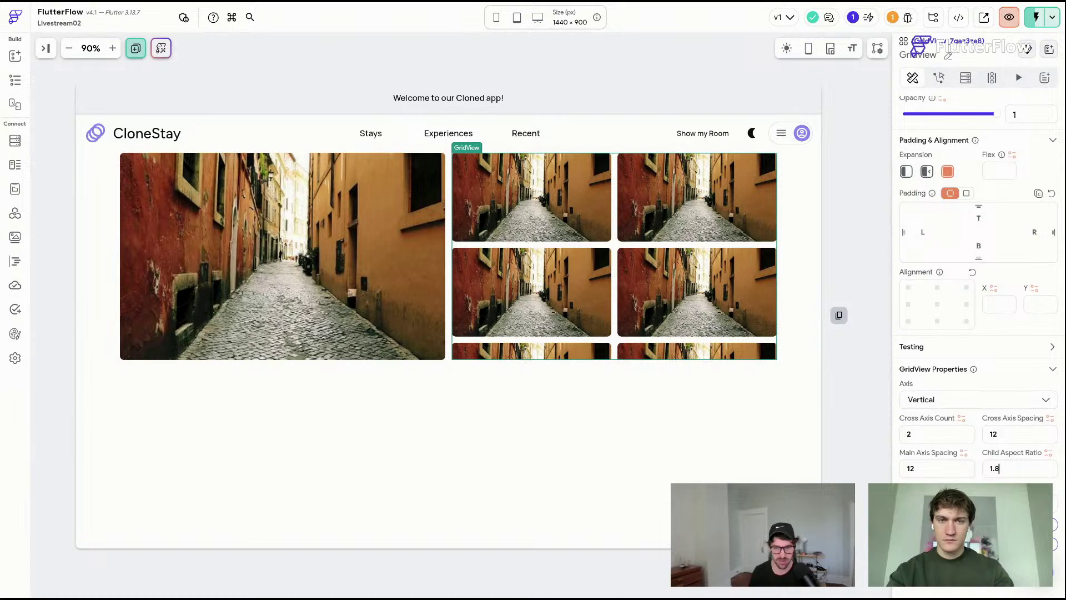
{"action": "left_click", "coordinate": [561, 348]}
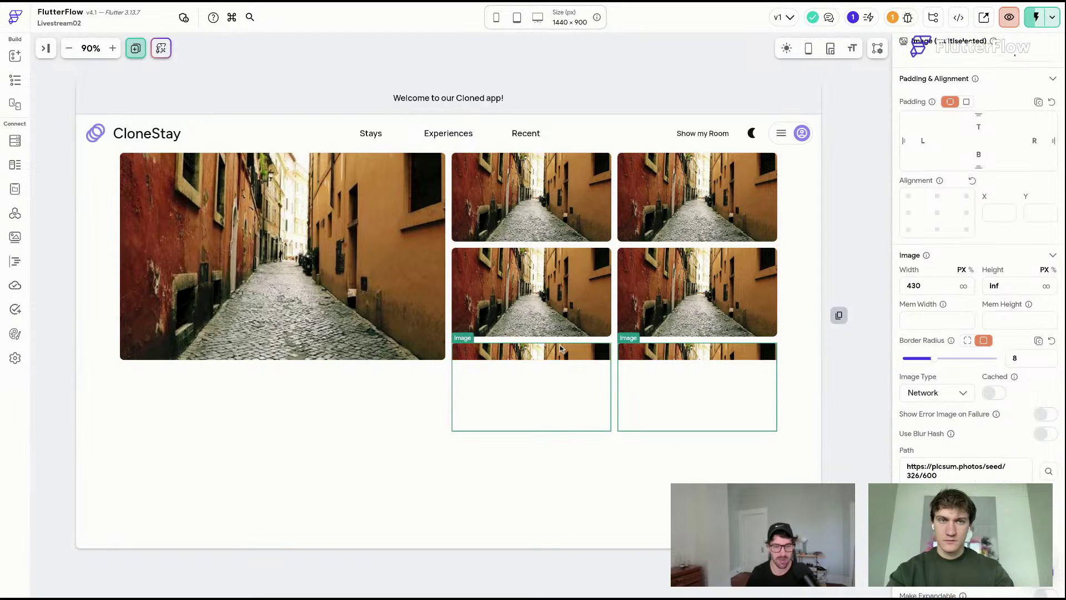
{"action": "key", "text": "Delete"}
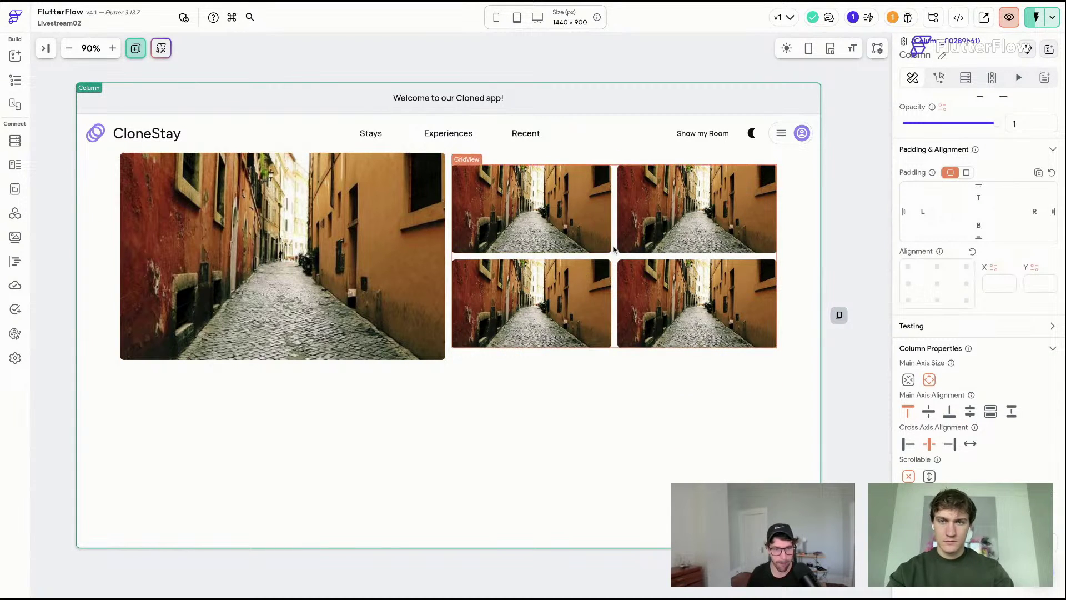
- Set the image row's cross axis alignment to start so the GridView lines up with the large image's upper edge
{"action": "left_click", "coordinate": [572, 353]}
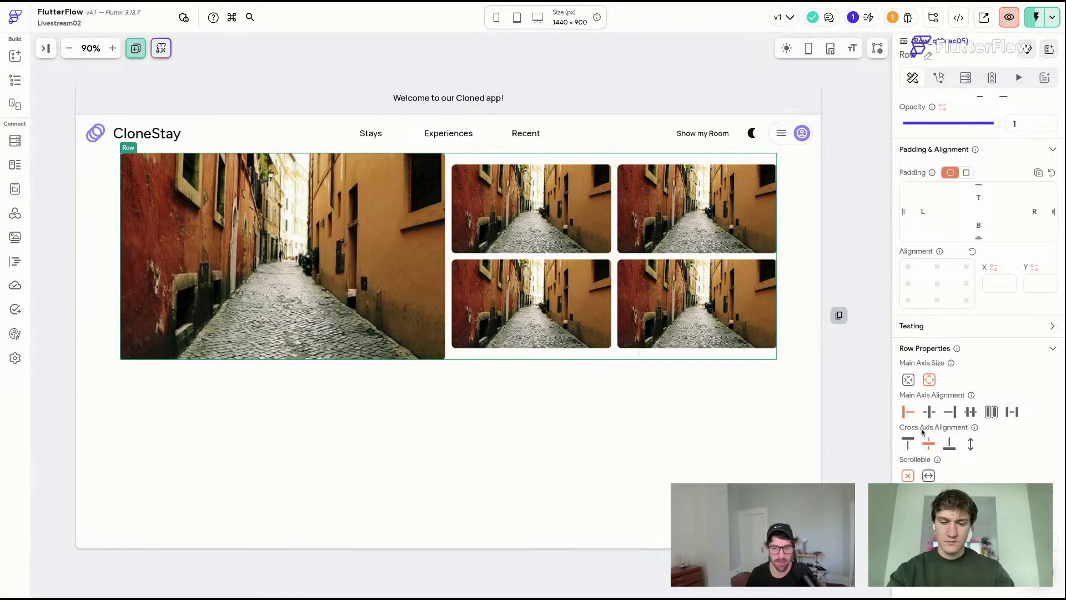
{"action": "left_click", "coordinate": [626, 72]}
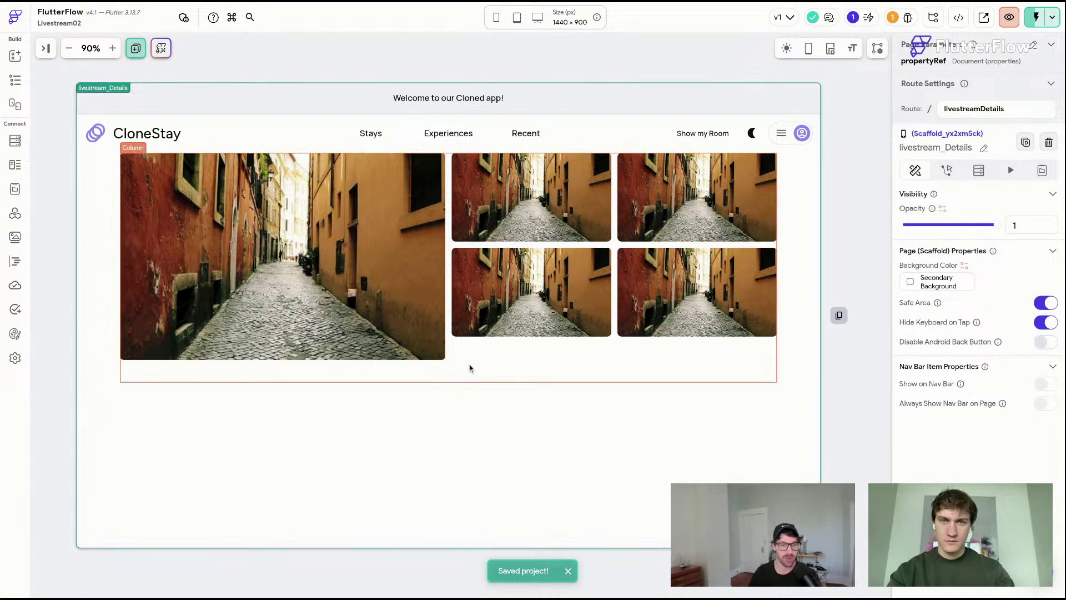
{"action": "left_click", "coordinate": [547, 346]}
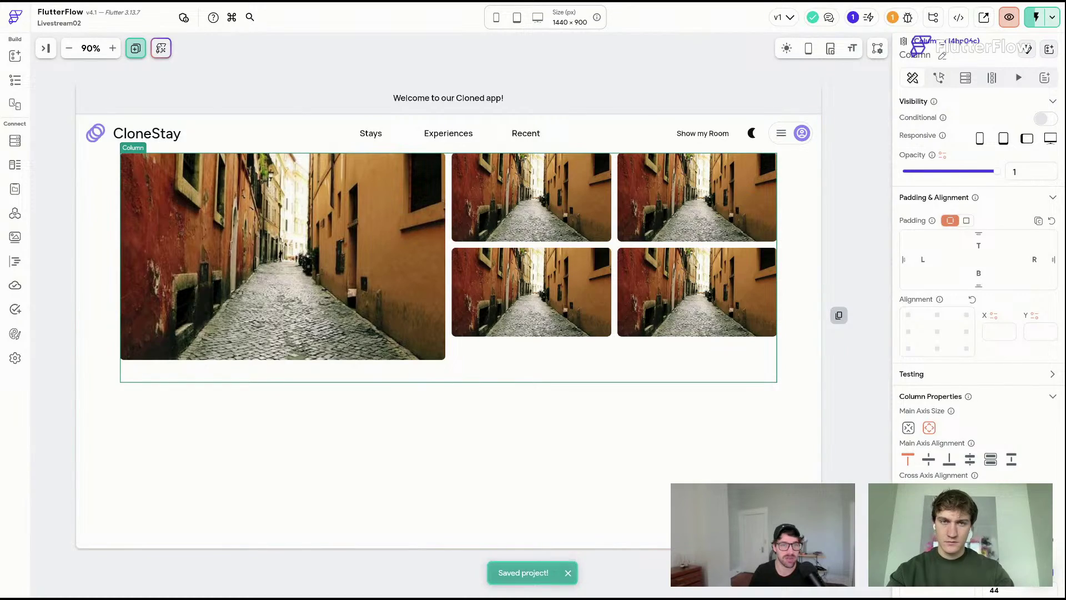
- Switch to the Airbnb listing page and examine its photo grid, property details column and booking card
{"action": "key", "text": "ctrl+Tab"}
{"action": "scroll", "coordinate": [582, 216], "scroll_direction": "down", "scroll_amount": 1}
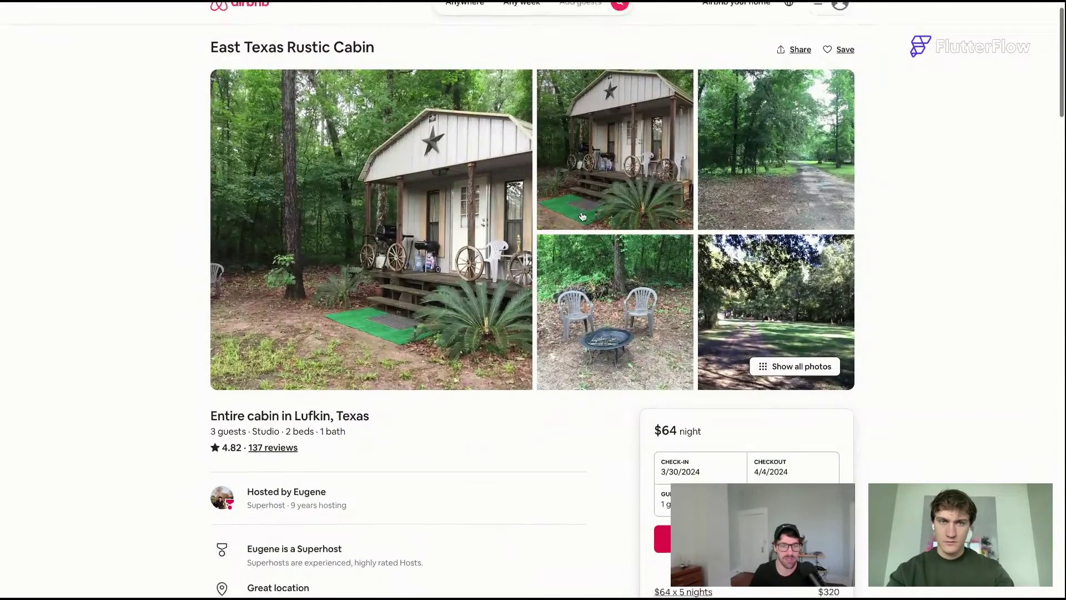
{"action": "scroll", "coordinate": [684, 247], "scroll_direction": "up", "scroll_amount": 1}
{"action": "scroll", "coordinate": [684, 247], "scroll_direction": "down", "scroll_amount": 5}
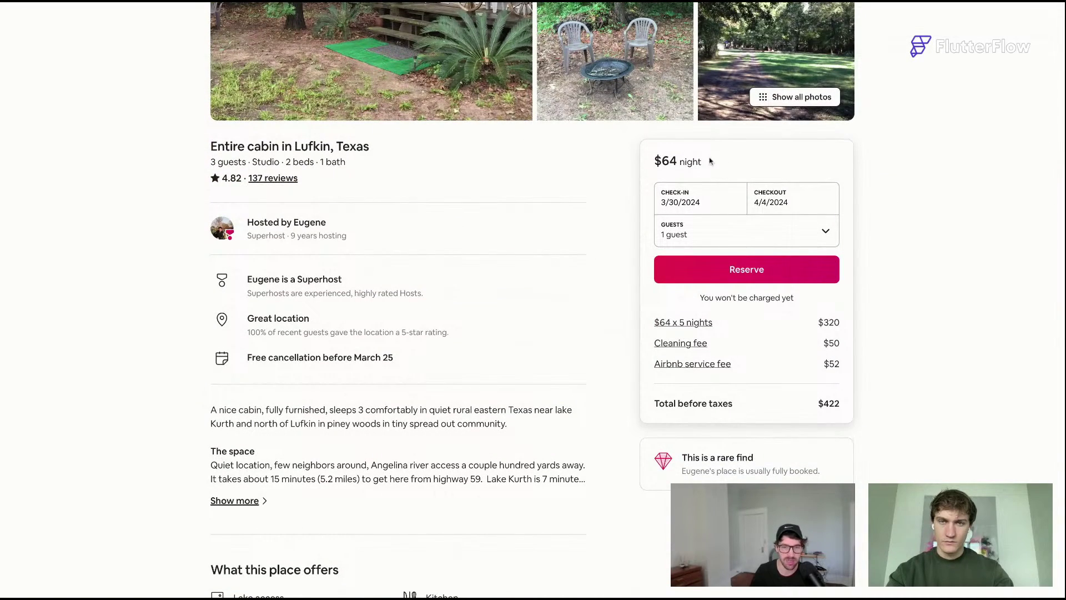
{"action": "scroll", "coordinate": [666, 177], "scroll_direction": "down", "scroll_amount": 1}
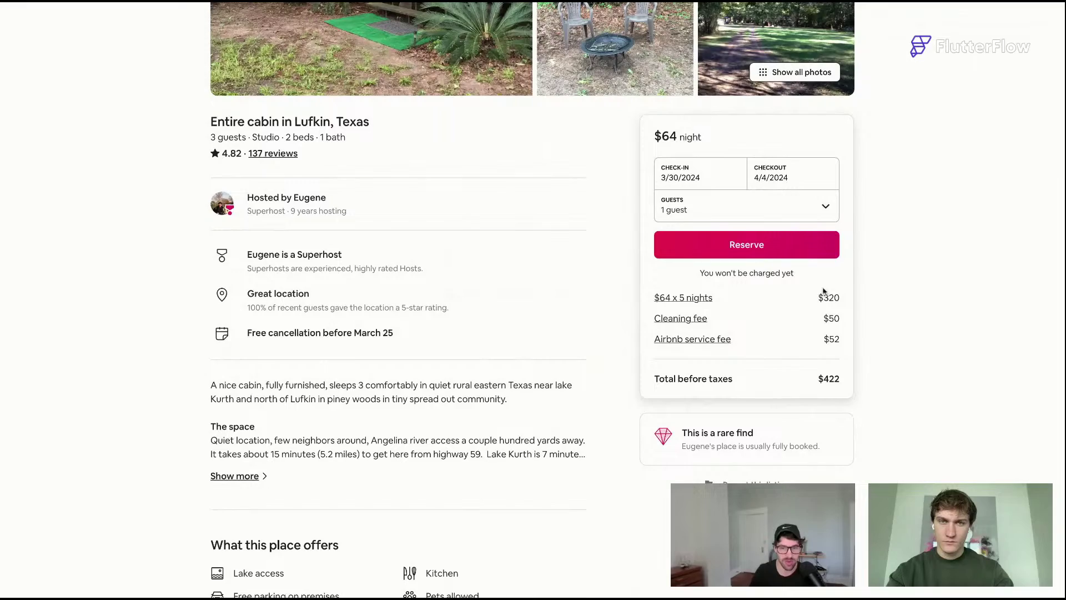
{"action": "scroll", "coordinate": [593, 207], "scroll_direction": "up", "scroll_amount": 5}
{"action": "scroll", "coordinate": [604, 152], "scroll_direction": "down", "scroll_amount": 6}
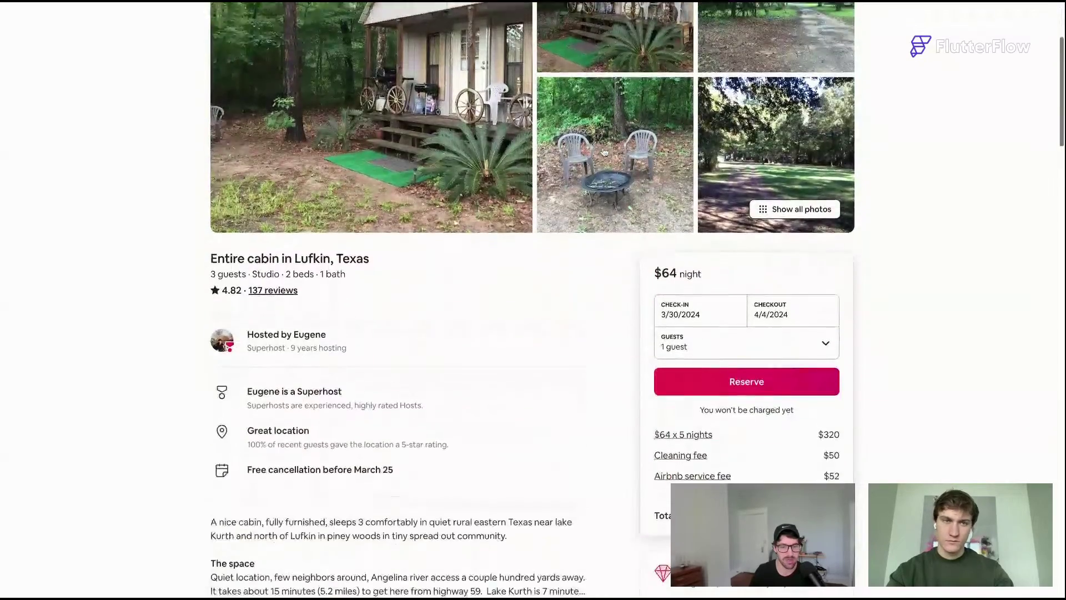
{"action": "scroll", "coordinate": [604, 152], "scroll_direction": "up", "scroll_amount": 6}
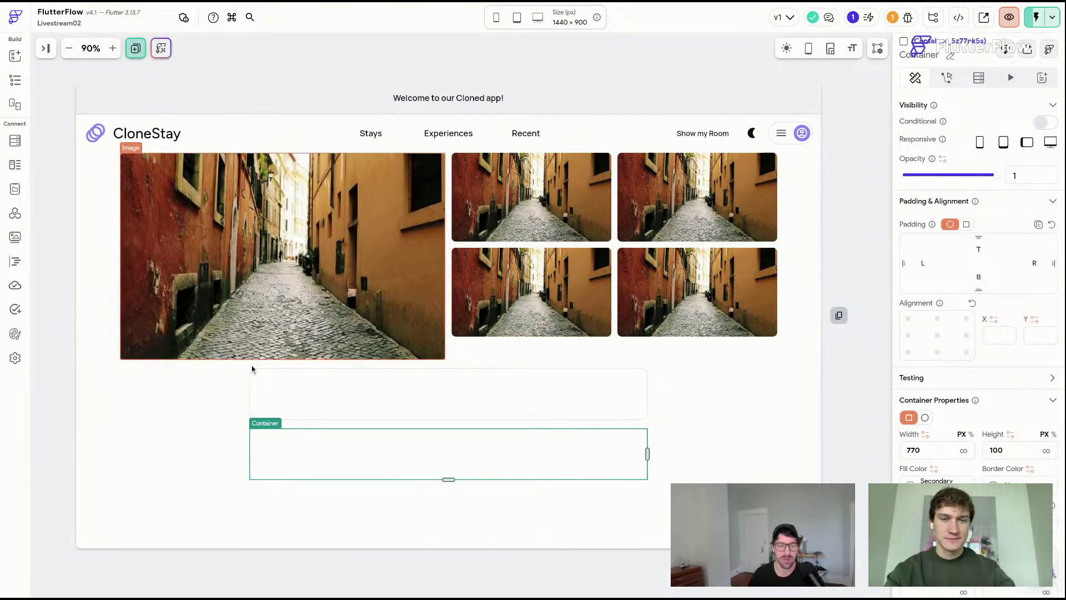
- Set the width of the second container in the Wrap below the images to 480 px
{"action": "left_click", "coordinate": [294, 400]}
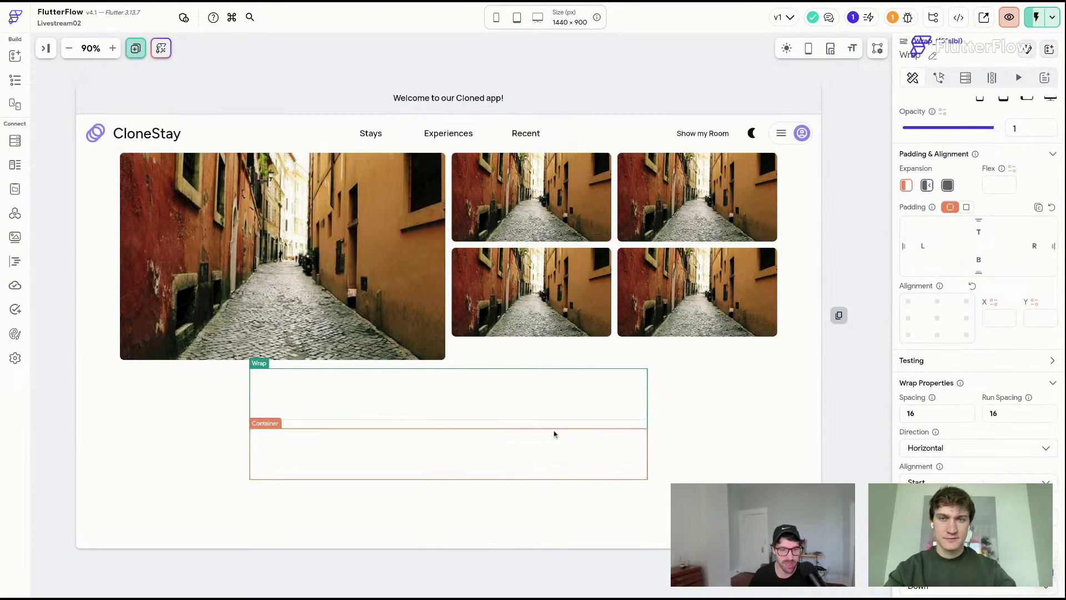
{"action": "left_click", "coordinate": [502, 462]}
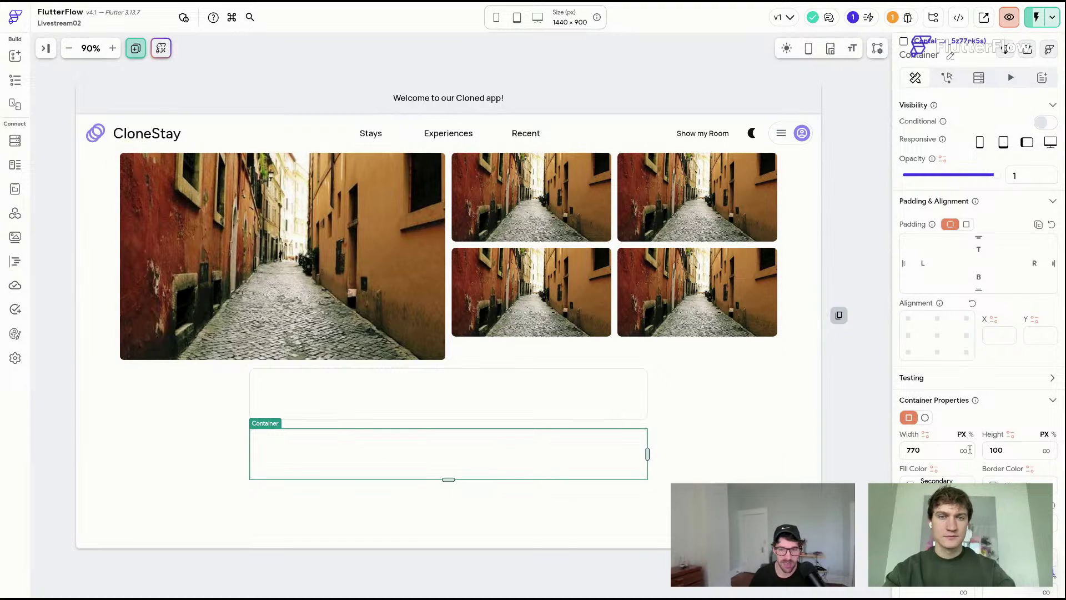
{"action": "type", "text": "3"}
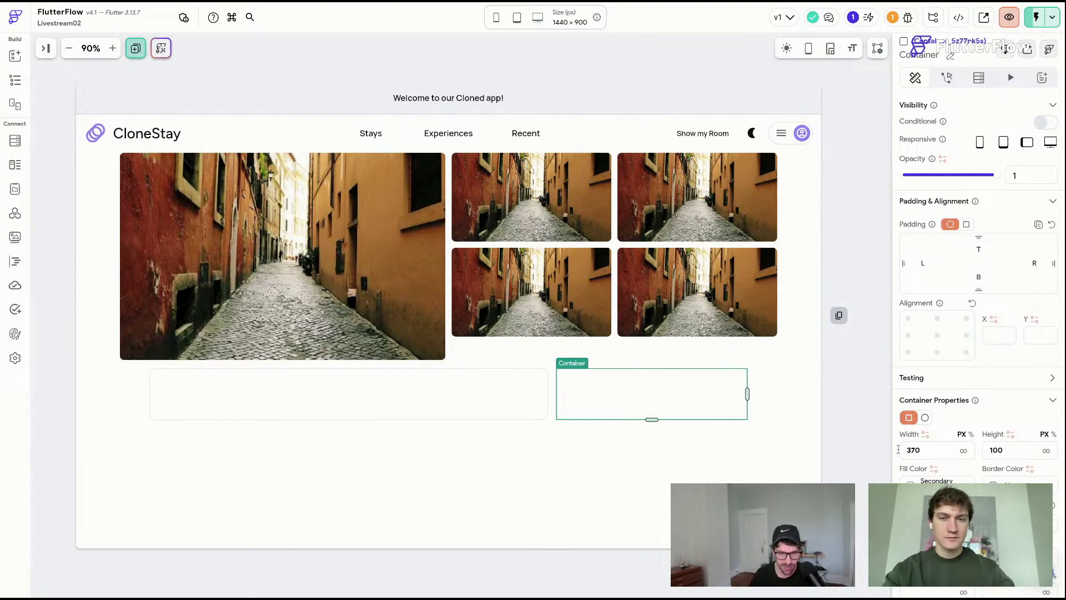
{"action": "key", "text": "BackSpace"}
{"action": "type", "text": "4"}
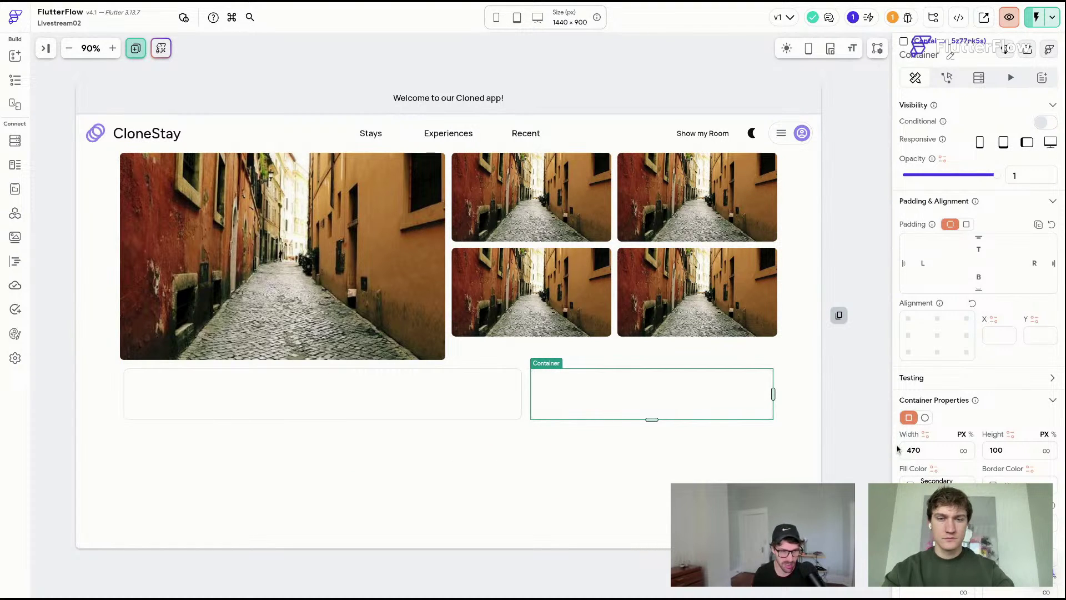
{"action": "key", "text": "BackSpace"}
{"action": "type", "text": "80.00"}
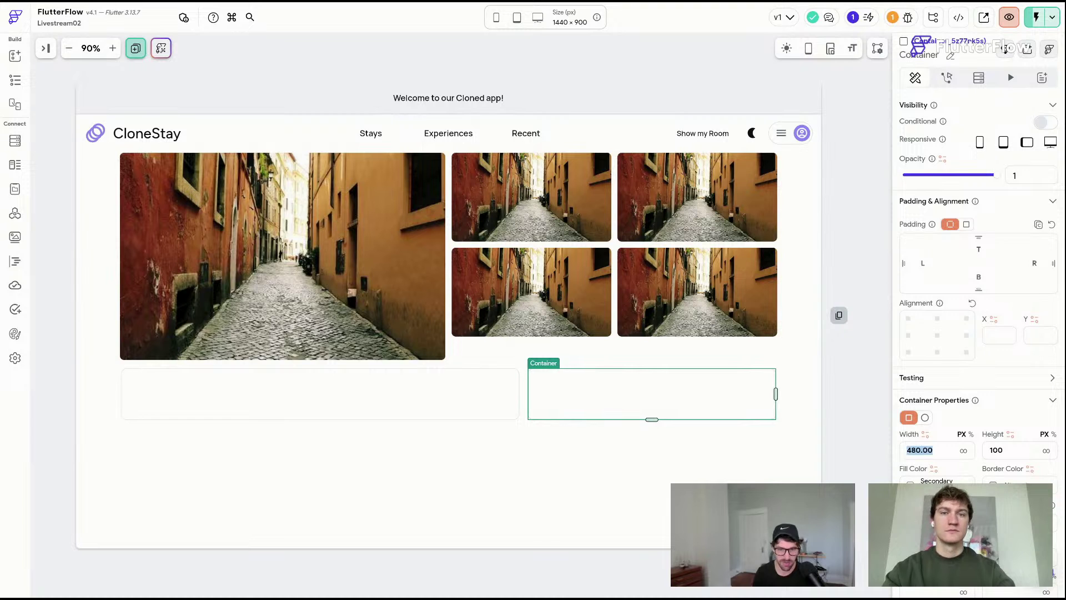
{"action": "key", "text": "Return"}
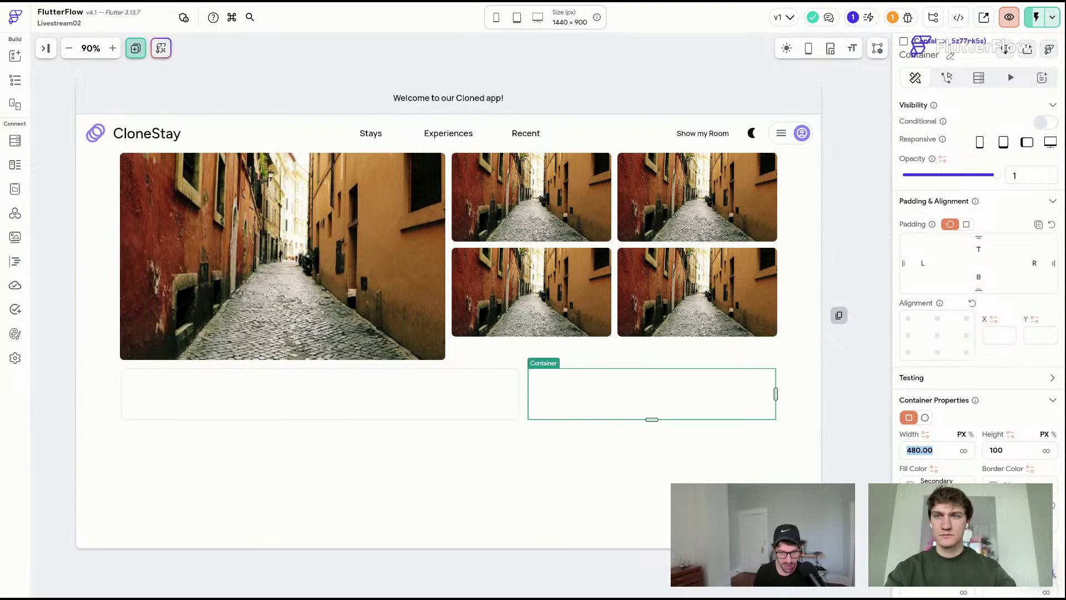
{"action": "left_click", "coordinate": [524, 400]}
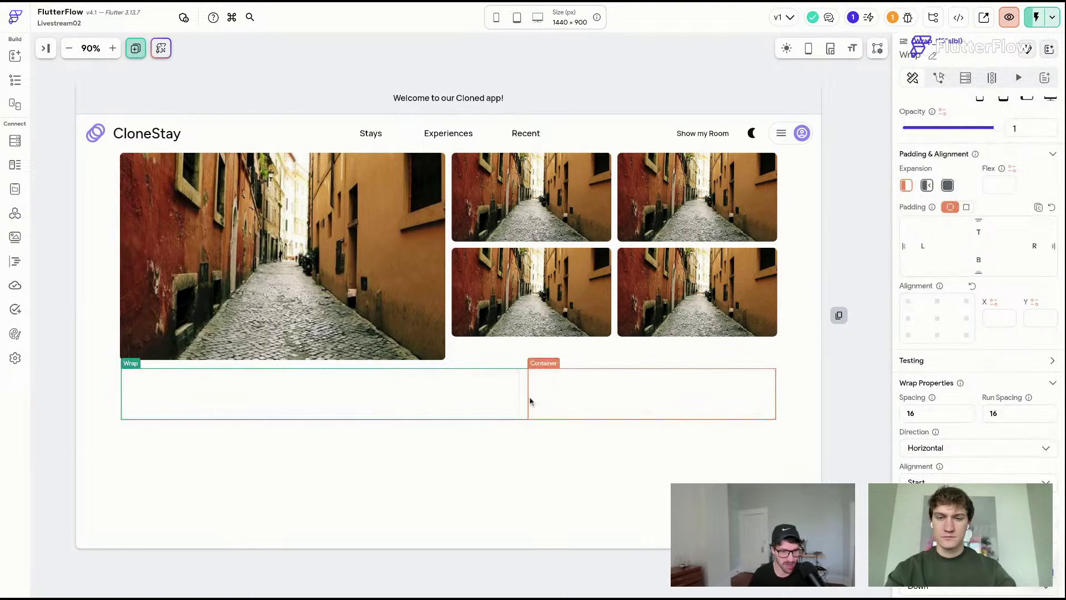
{"action": "left_click", "coordinate": [718, 404]}
{"action": "left_click", "coordinate": [702, 469]}
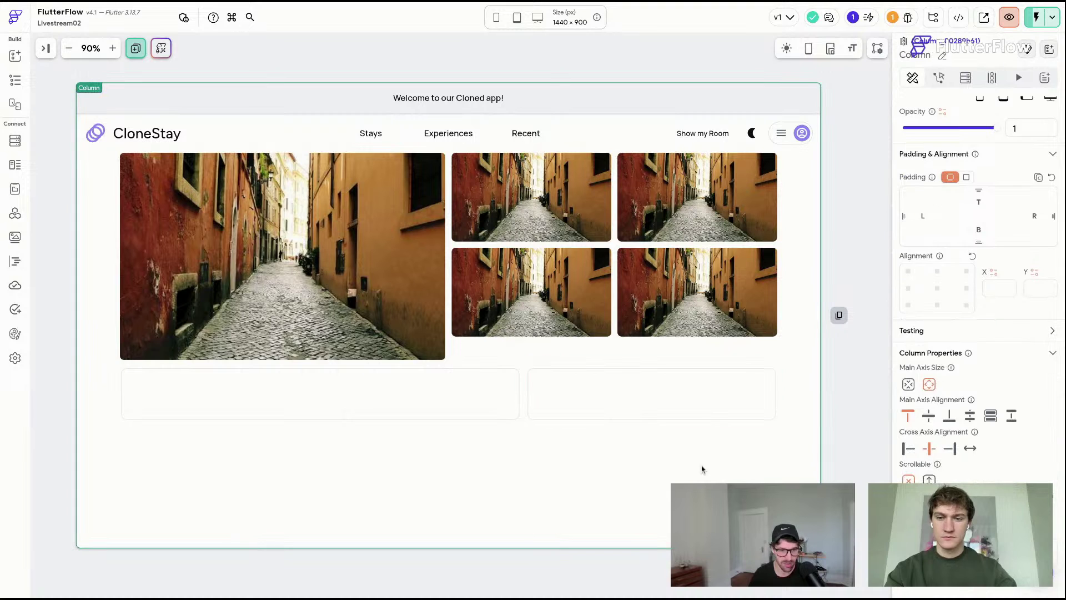
{"action": "left_click", "coordinate": [861, 395]}
{"action": "left_click", "coordinate": [614, 382]}
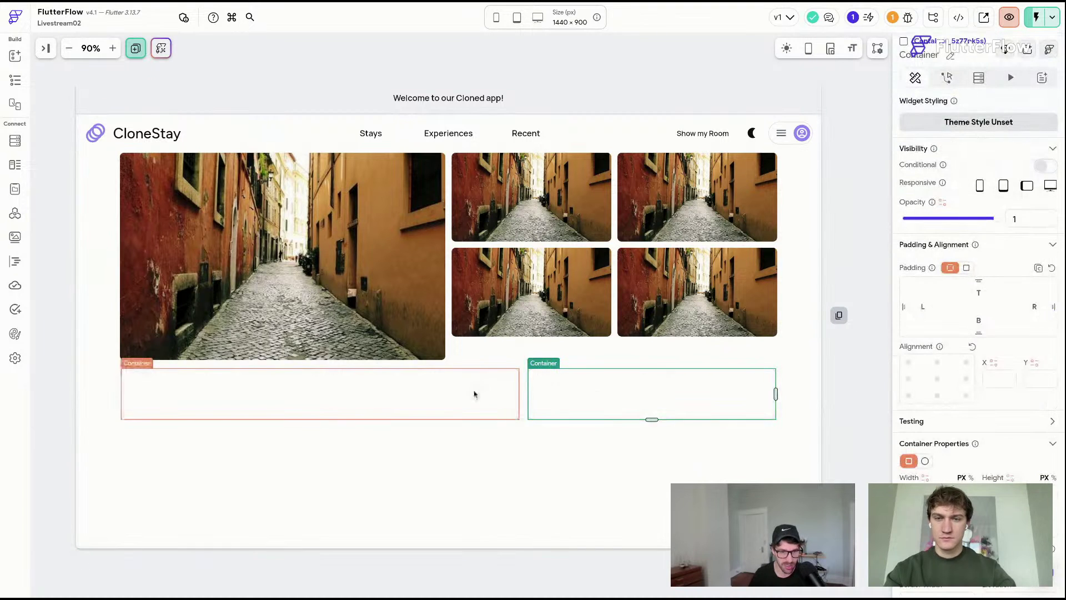
{"action": "left_click", "coordinate": [544, 463]}
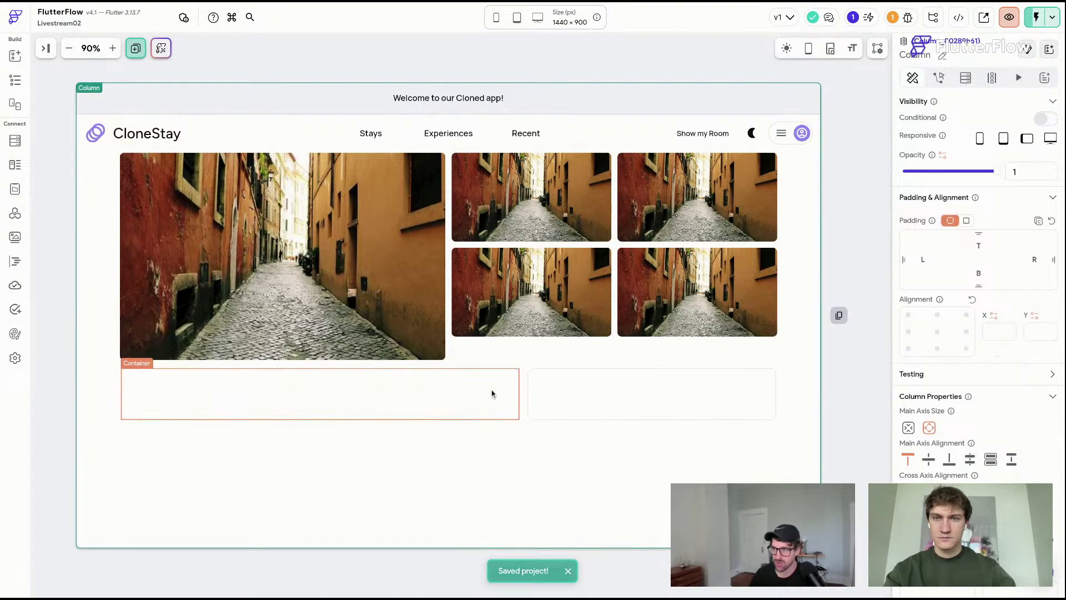
- Increase the height of the first container below the images so it extends well past the second container
{"action": "left_click", "coordinate": [284, 56]}
{"action": "left_click", "coordinate": [113, 48]}
{"action": "left_click", "coordinate": [113, 48]}
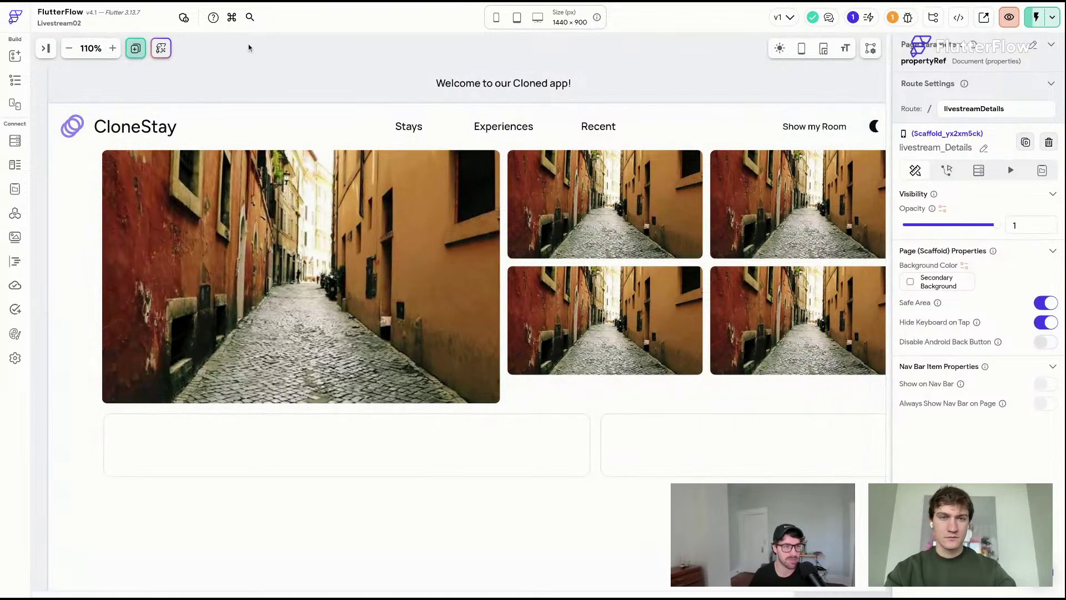
{"action": "scroll", "coordinate": [249, 48], "scroll_direction": "down", "scroll_amount": 2}
{"action": "left_click", "coordinate": [584, 402]}
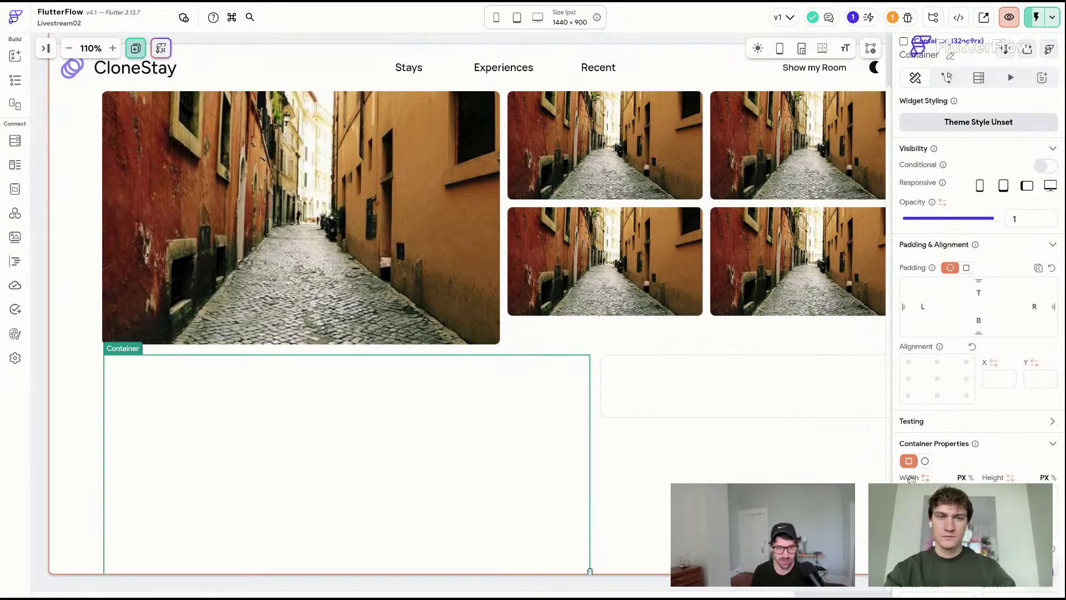
- Make the page's main Column scrollable and check the scrolling down to the end of the tall container
{"action": "left_click", "coordinate": [68, 357]}
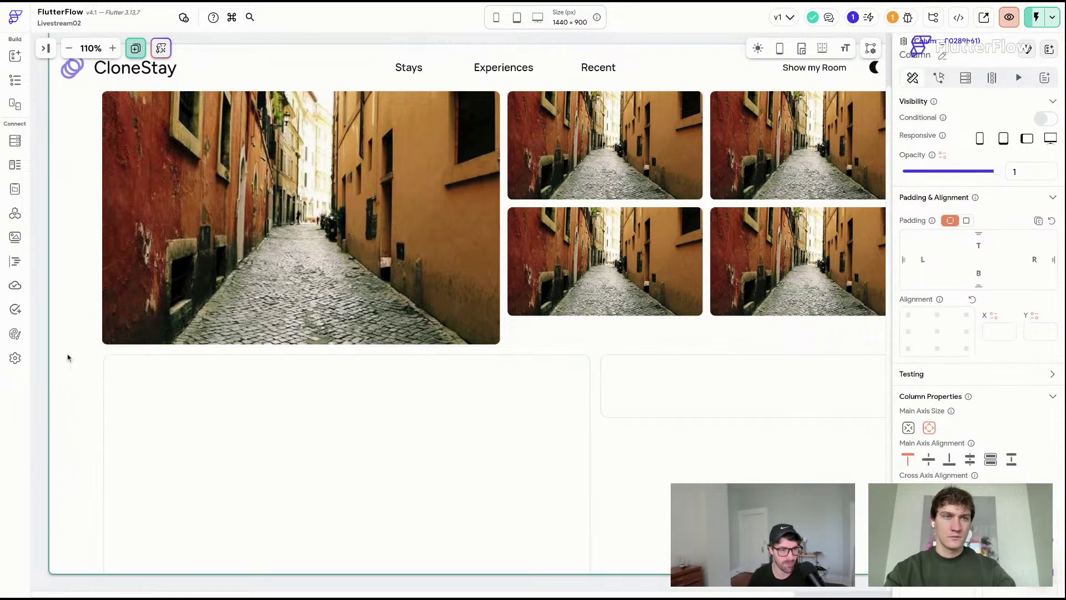
{"action": "scroll", "coordinate": [1007, 414], "scroll_direction": "down", "scroll_amount": 1}
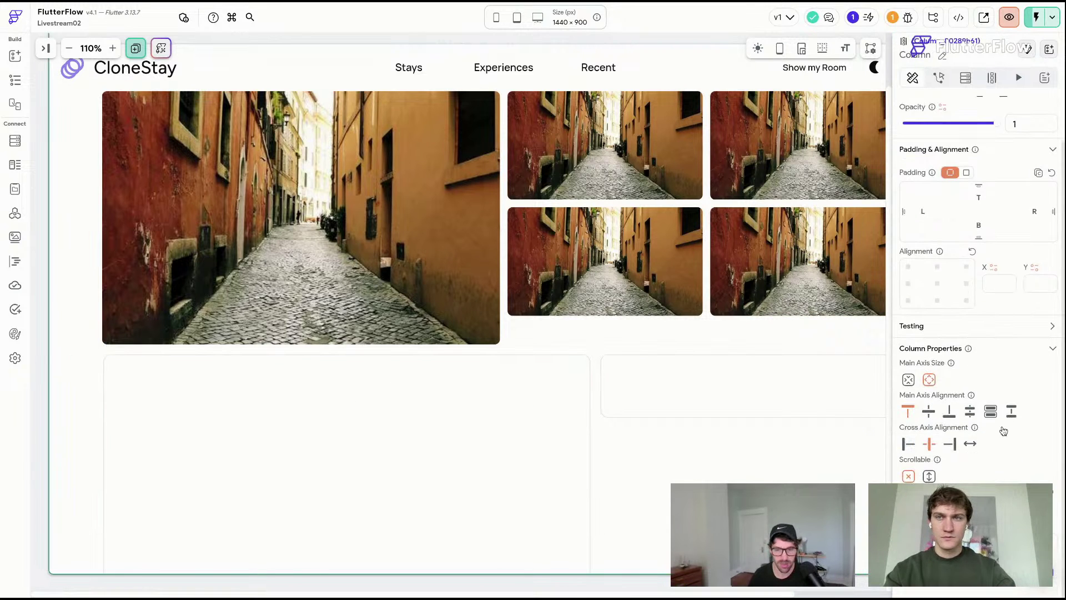
{"action": "left_click", "coordinate": [928, 475]}
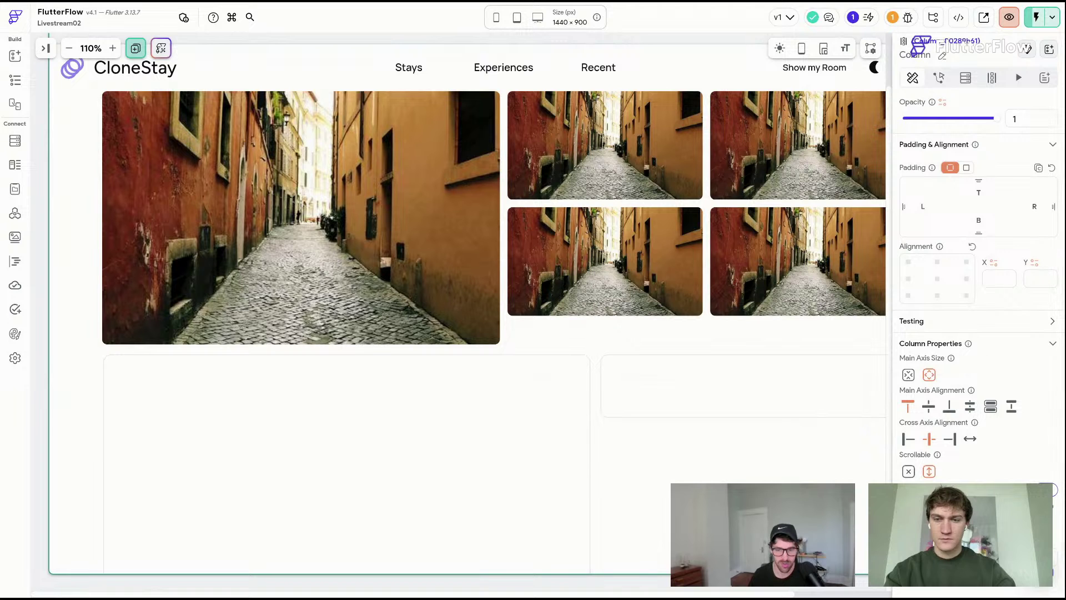
{"action": "scroll", "coordinate": [536, 236], "scroll_direction": "down", "scroll_amount": 5}
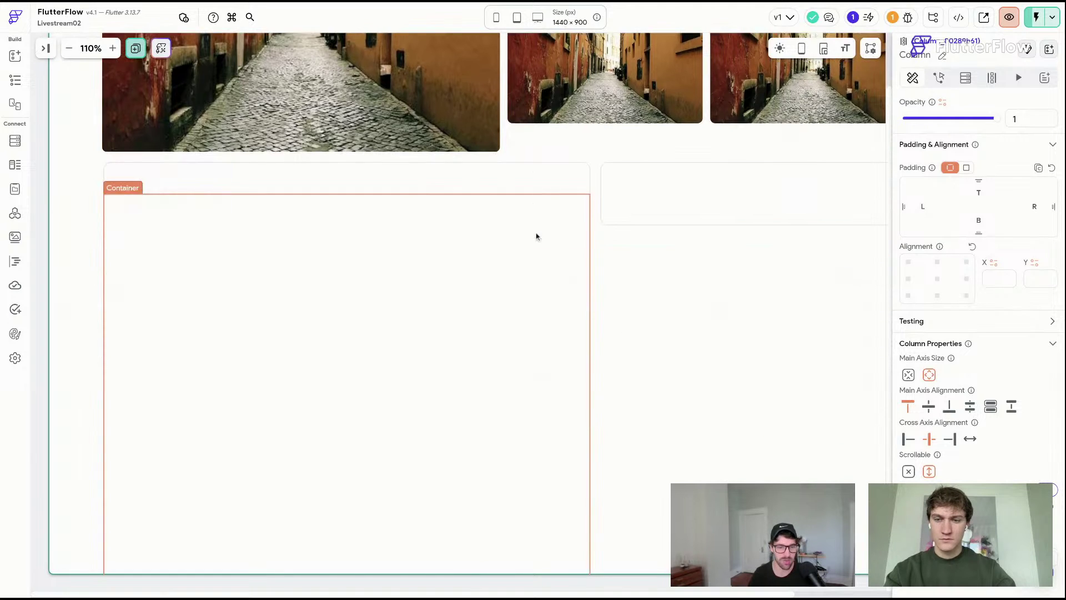
{"action": "scroll", "coordinate": [536, 236], "scroll_direction": "up", "scroll_amount": 5}
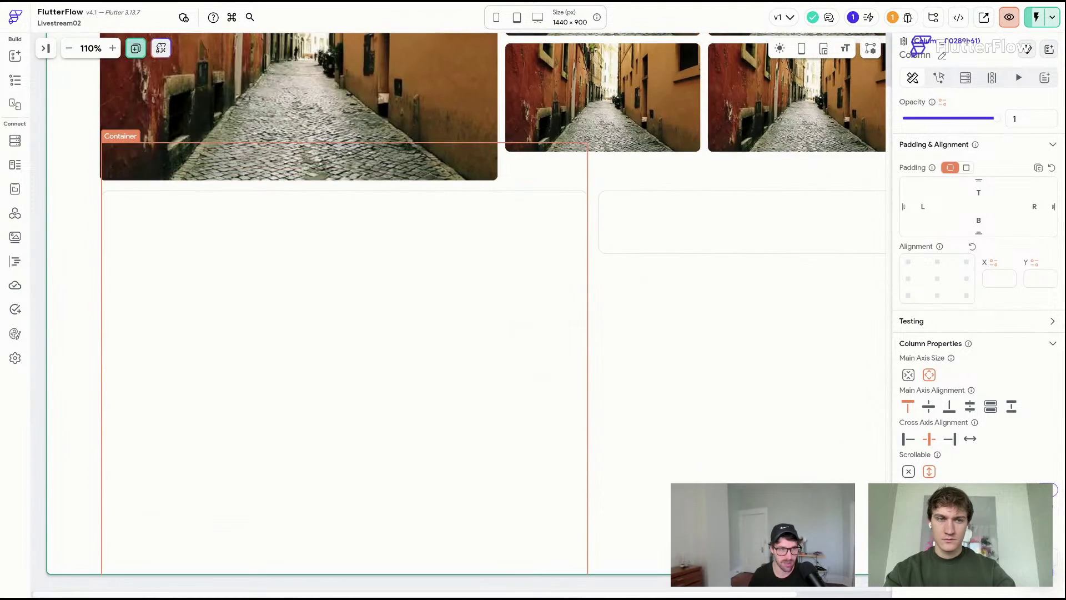
{"action": "scroll", "coordinate": [602, 222], "scroll_direction": "down", "scroll_amount": 5}
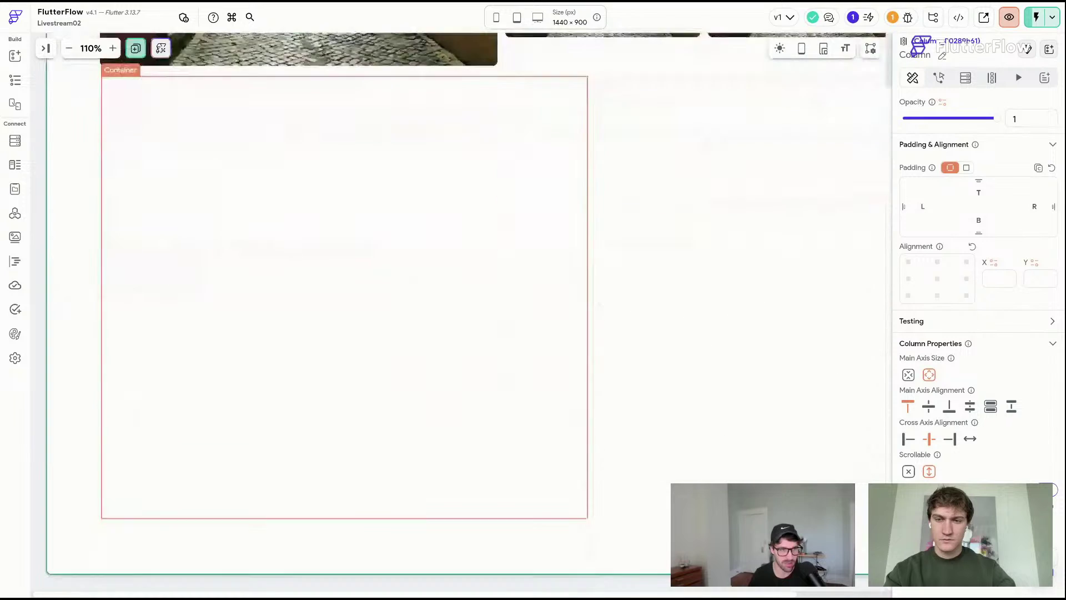
{"action": "scroll", "coordinate": [378, 220], "scroll_direction": "up", "scroll_amount": 5}
{"action": "key", "text": "Escape"}
{"action": "scroll", "coordinate": [315, 312], "scroll_direction": "down", "scroll_amount": 5}
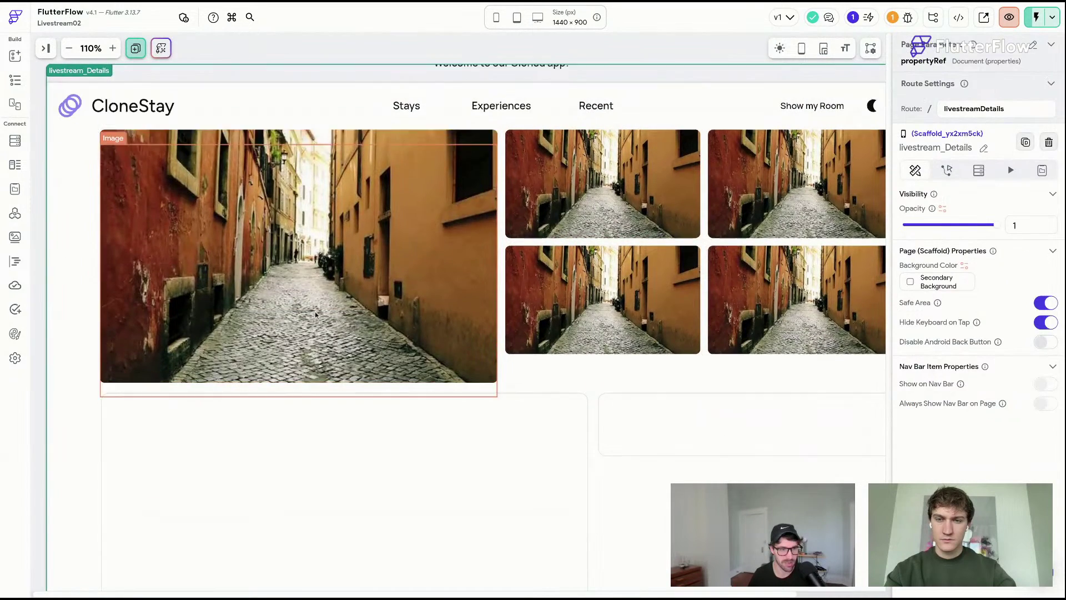
- Add a Column inside the tall container below the images and align its children to the start of the cross axis
{"action": "left_click", "coordinate": [298, 264]}
{"action": "key", "text": "ctrl+b"}
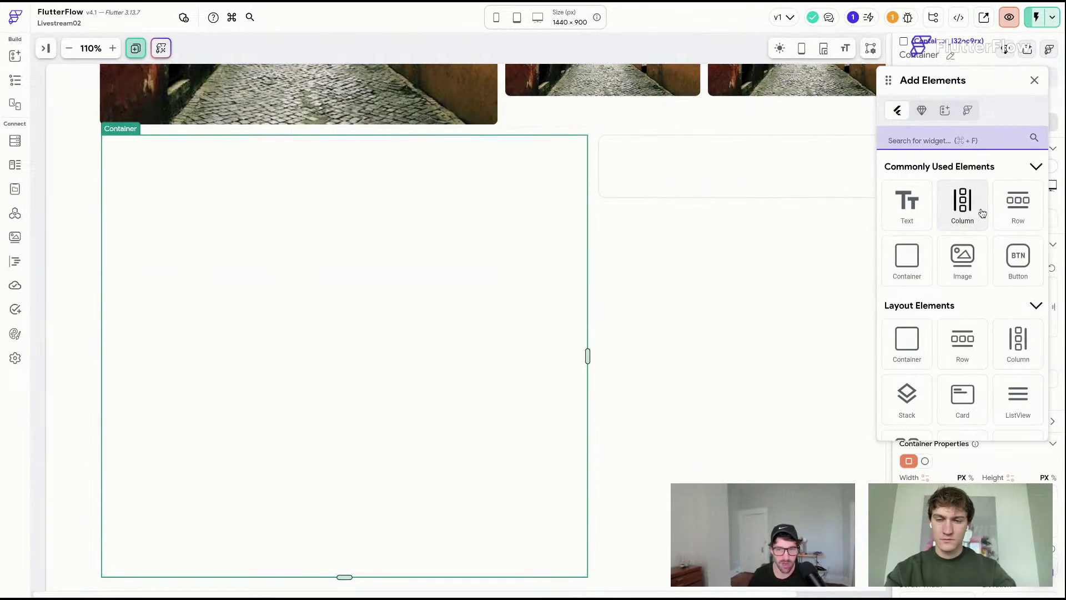
{"action": "left_click_drag", "start_coordinate": [981, 210], "coordinate": [295, 222]}
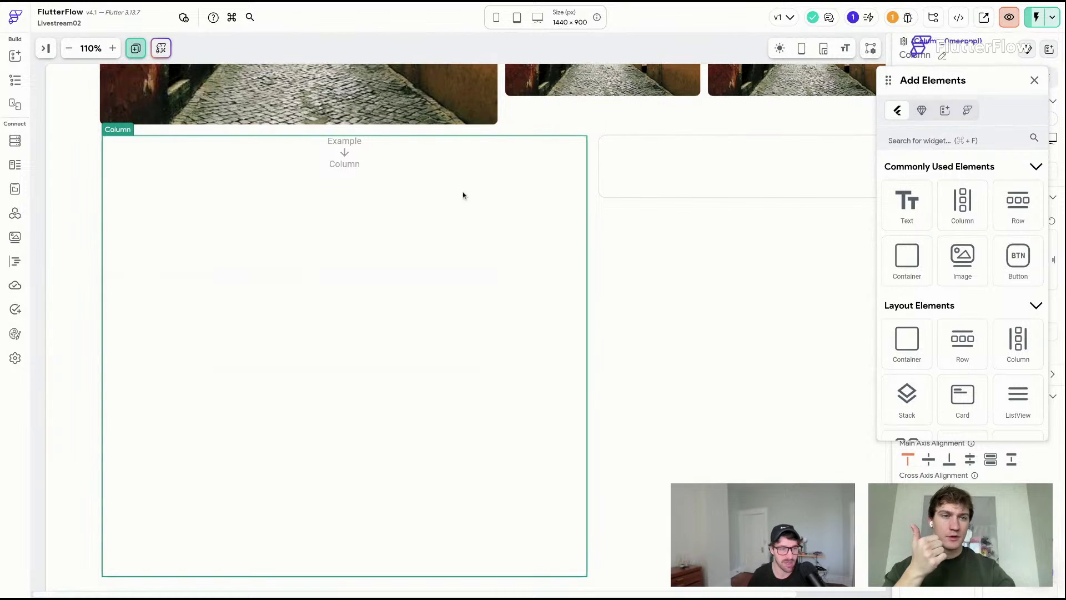
{"action": "left_click", "coordinate": [1034, 81]}
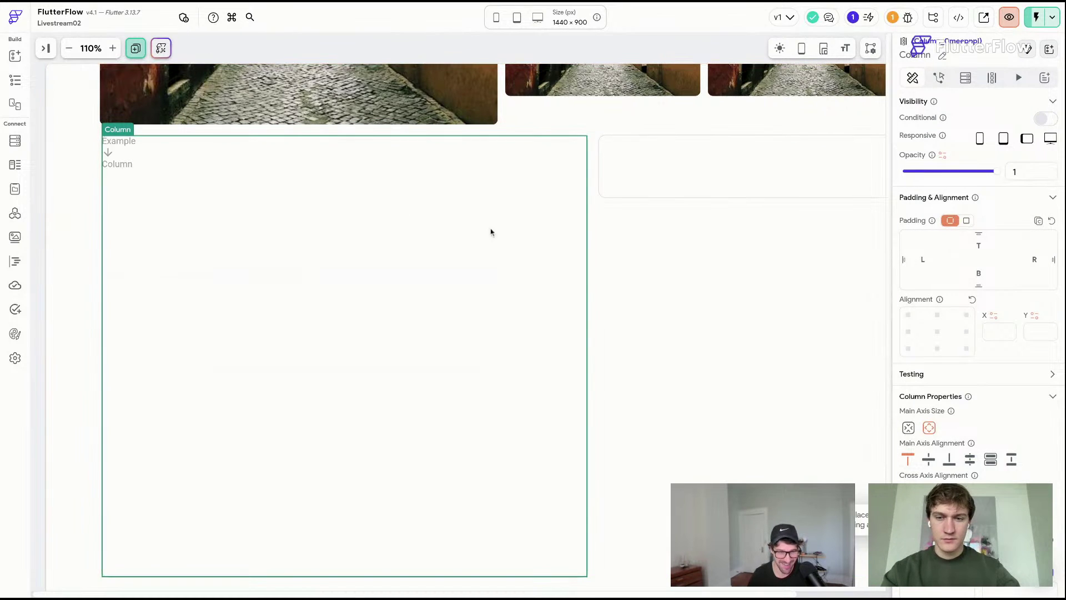
- Set the top and bottom padding of the Column in the tall container to 16
{"action": "left_click", "coordinate": [505, 128]}
{"action": "left_click", "coordinate": [365, 244]}
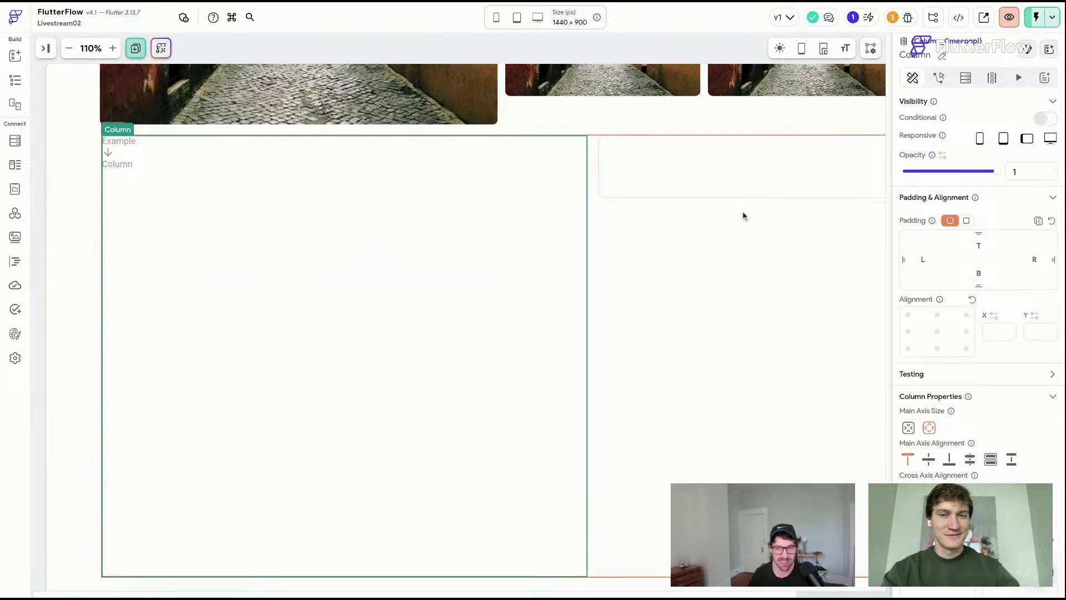
{"action": "left_click", "coordinate": [976, 244]}
{"action": "type", "text": "16"}
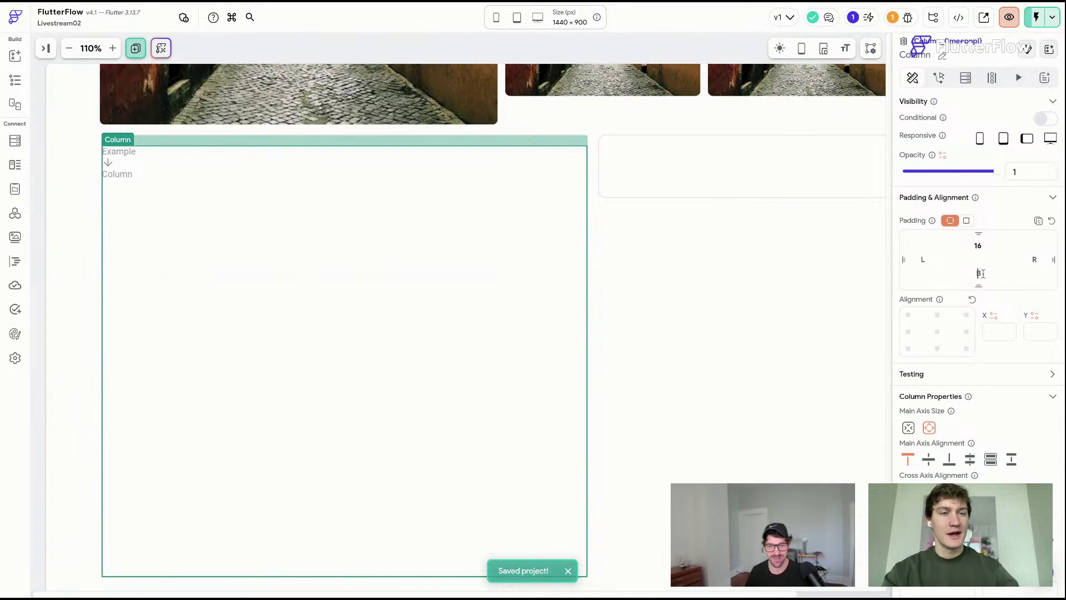
{"action": "left_click", "coordinate": [583, 109]}
- Add a Text widget and, below it, a RichText widget to the Column in the tall container
{"action": "key", "text": "a"}
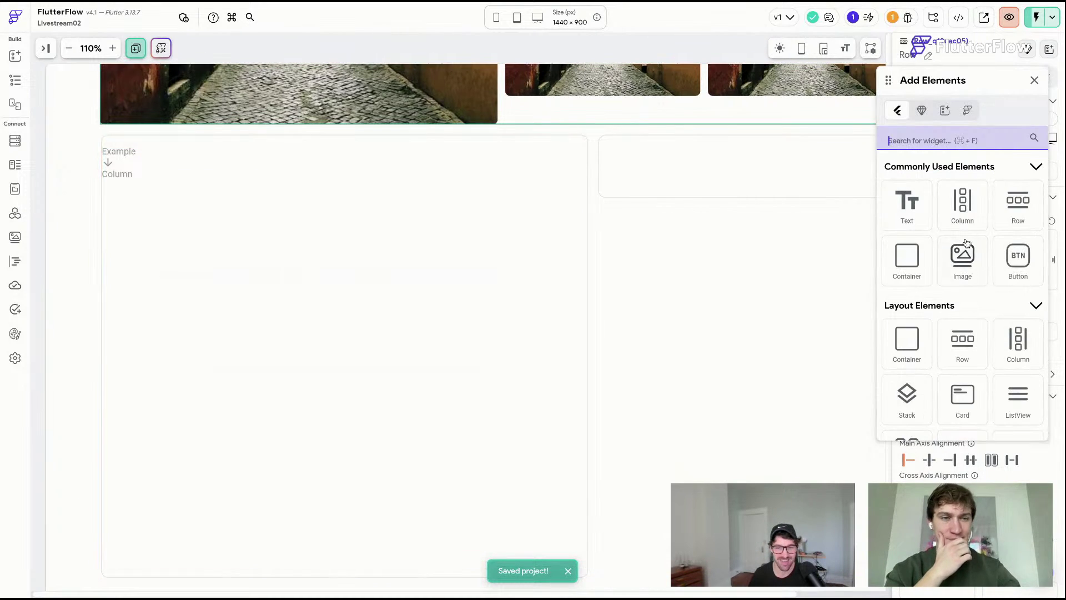
{"action": "left_click_drag", "start_coordinate": [907, 203], "coordinate": [233, 211]}
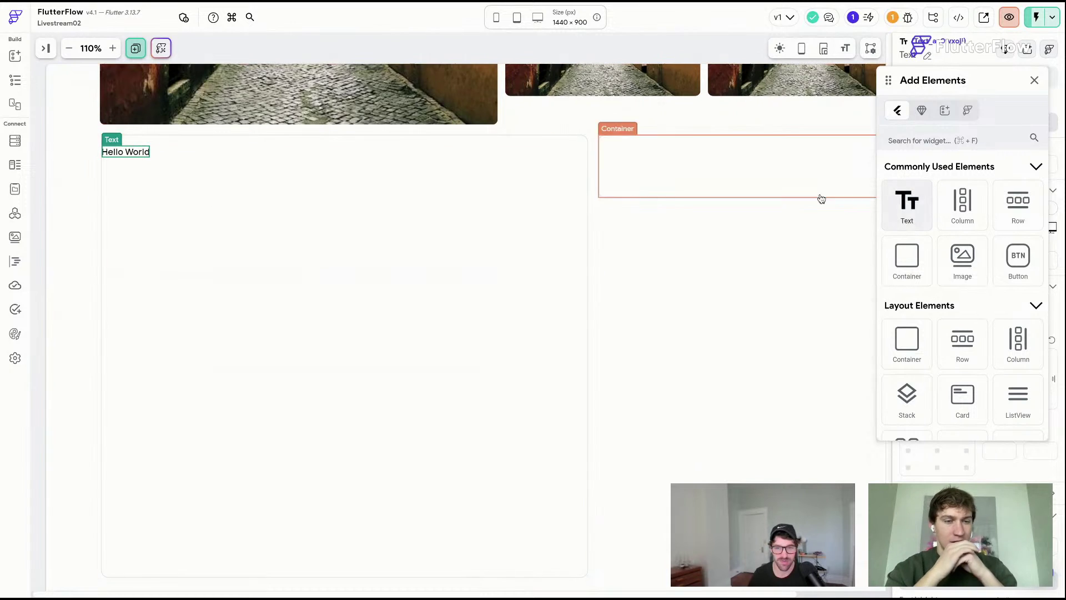
{"action": "left_click_drag", "start_coordinate": [907, 87], "coordinate": [888, 83]}
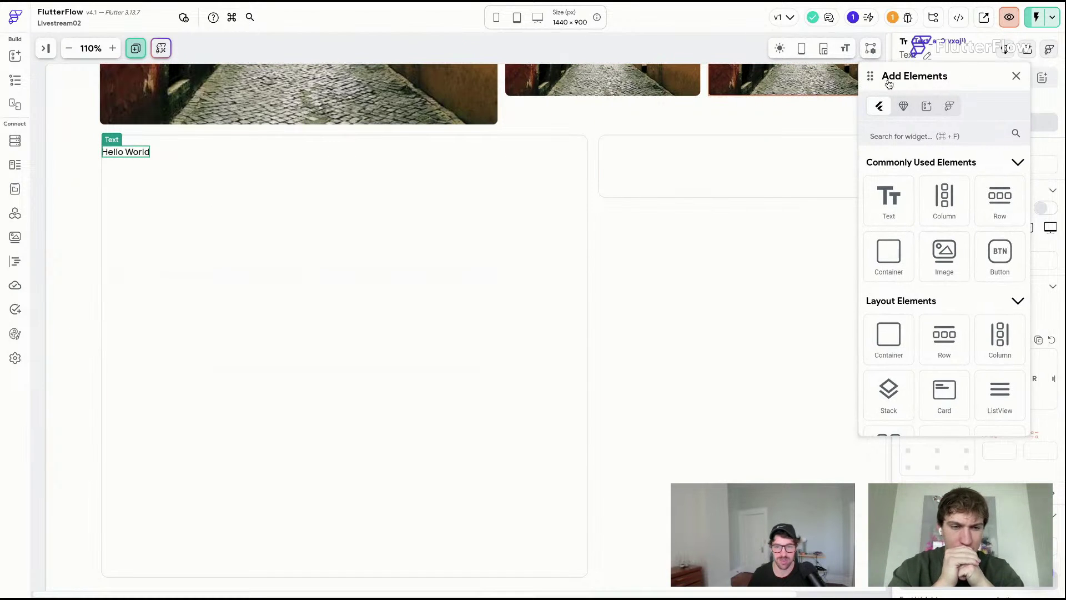
{"action": "left_click", "coordinate": [884, 136]}
{"action": "type", "text": "rich"}
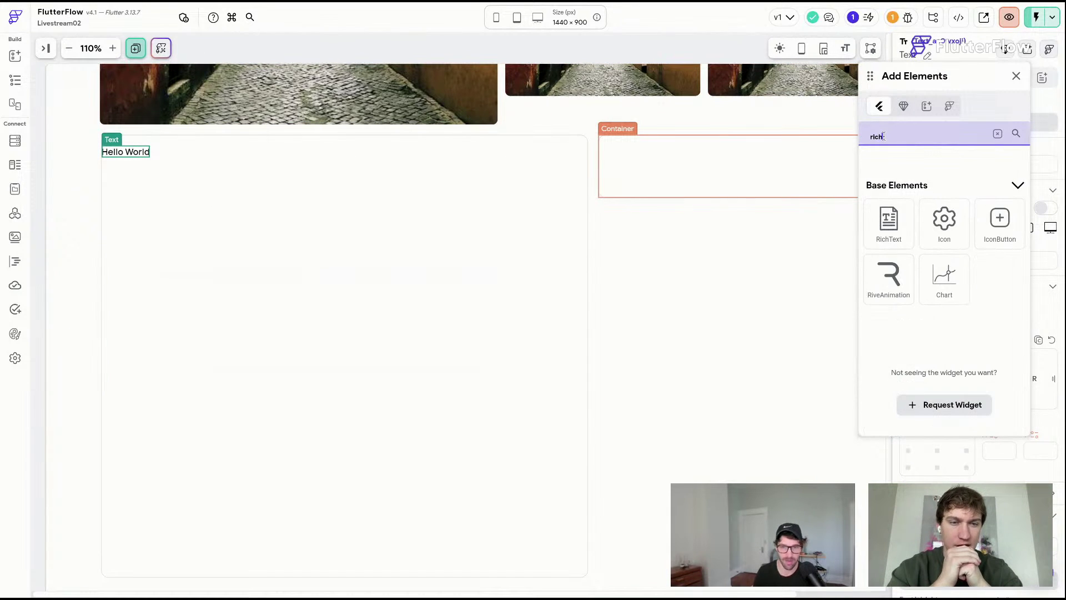
{"action": "left_click_drag", "start_coordinate": [888, 221], "coordinate": [200, 245]}
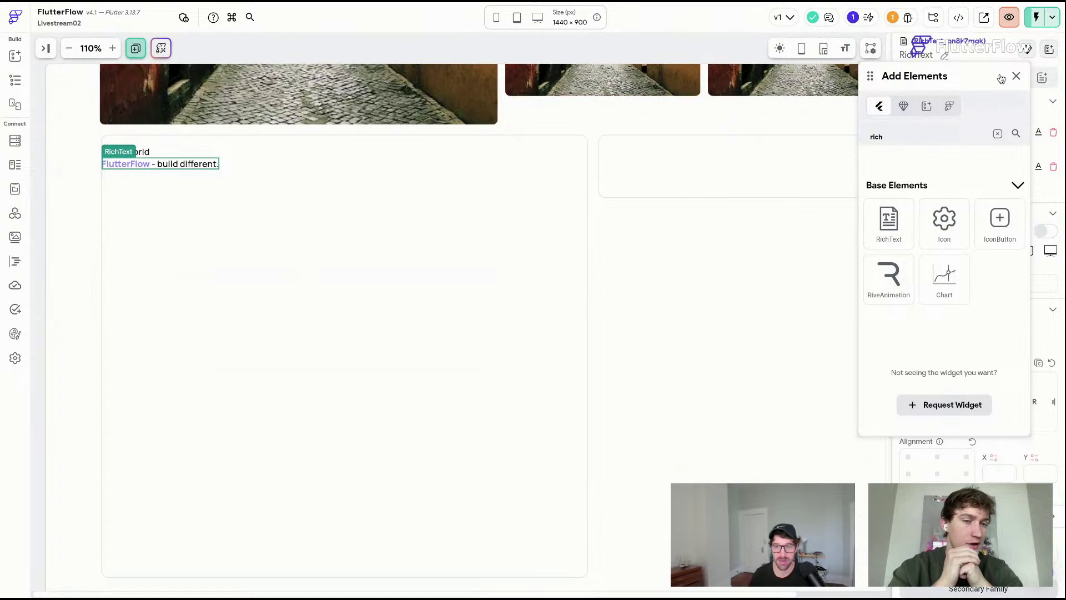
{"action": "left_click", "coordinate": [1019, 77]}
{"action": "left_click", "coordinate": [507, 143]}
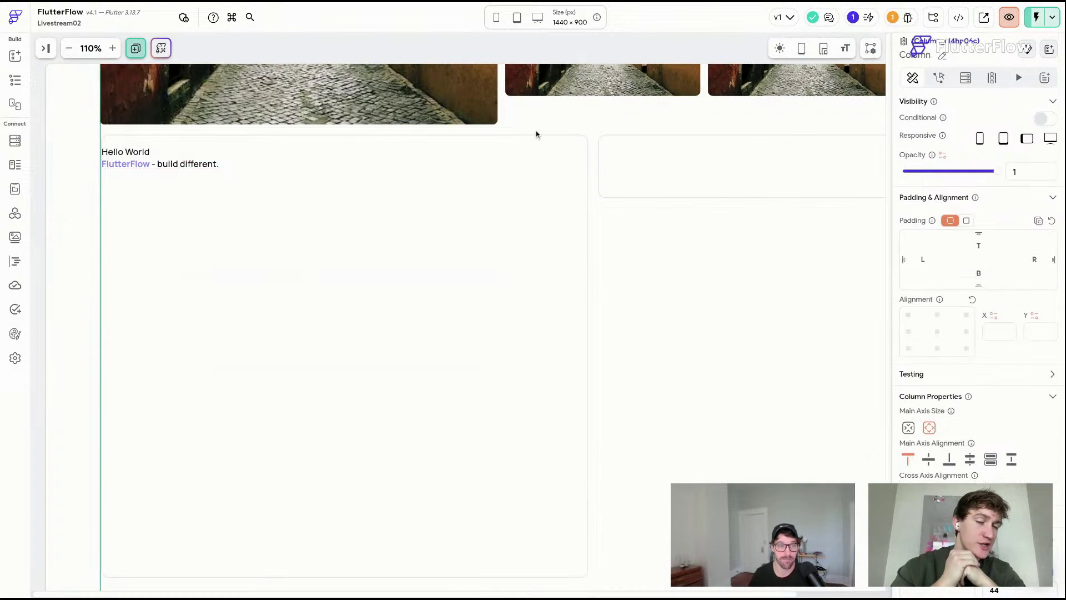
- Apply the Display Small theme text style to the "Hello World" text
{"action": "left_click", "coordinate": [128, 153]}
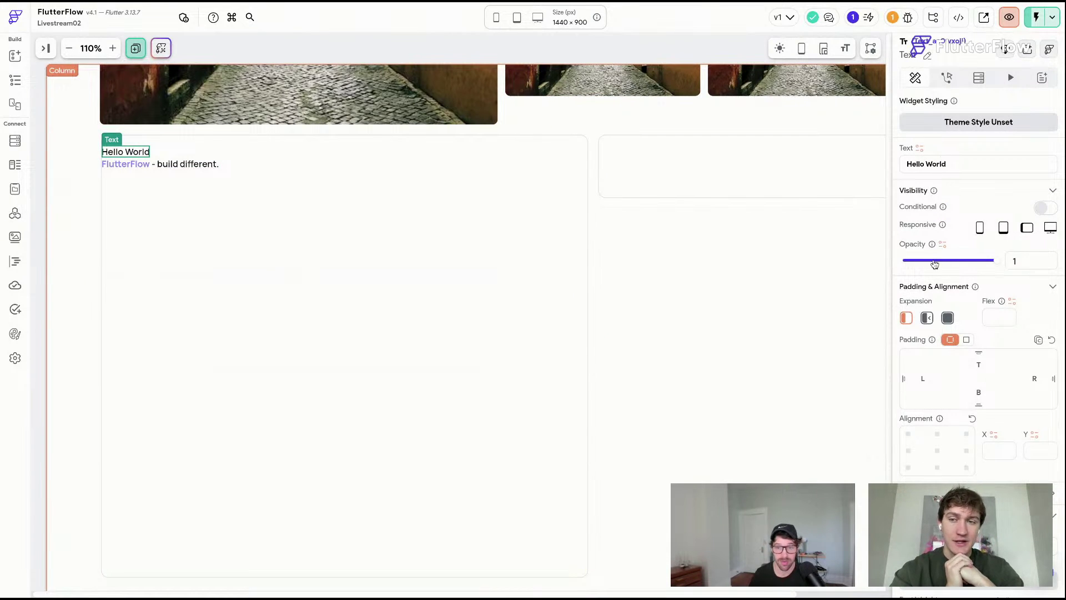
{"action": "scroll", "coordinate": [944, 310], "scroll_direction": "down", "scroll_amount": 5}
{"action": "left_click", "coordinate": [968, 371]}
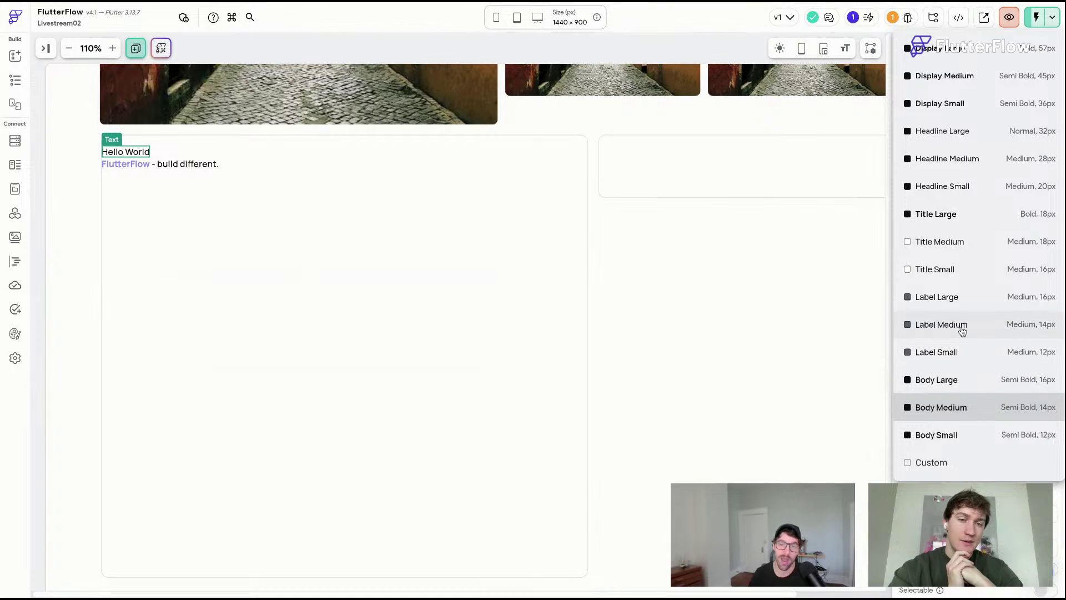
{"action": "left_click", "coordinate": [967, 108]}
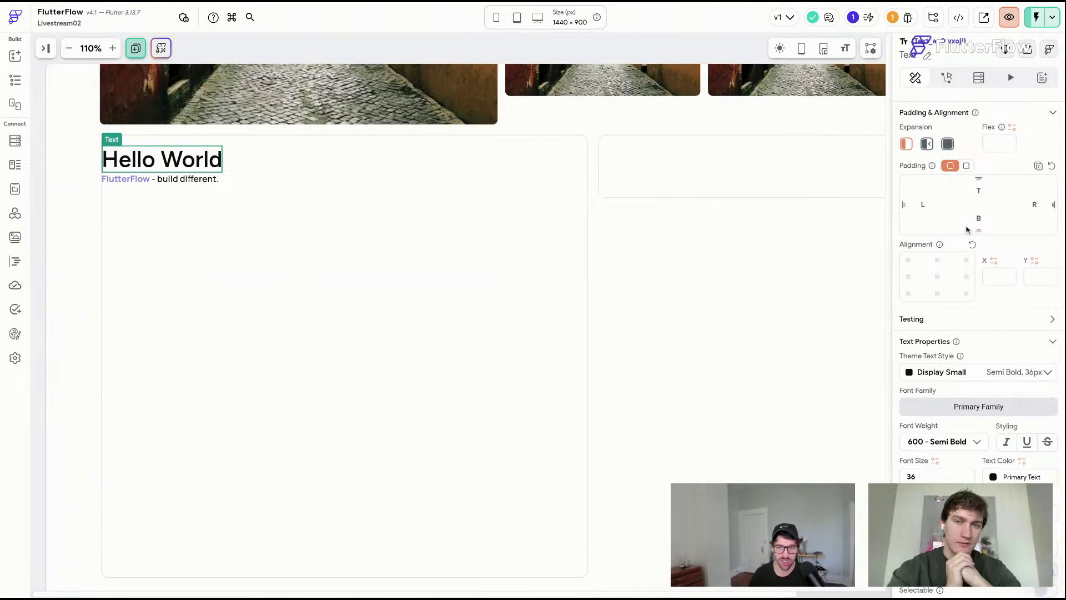
- Change the heading text at the start of the Column to "Entire Cabin"
{"action": "scroll", "coordinate": [966, 229], "scroll_direction": "up", "scroll_amount": 5}
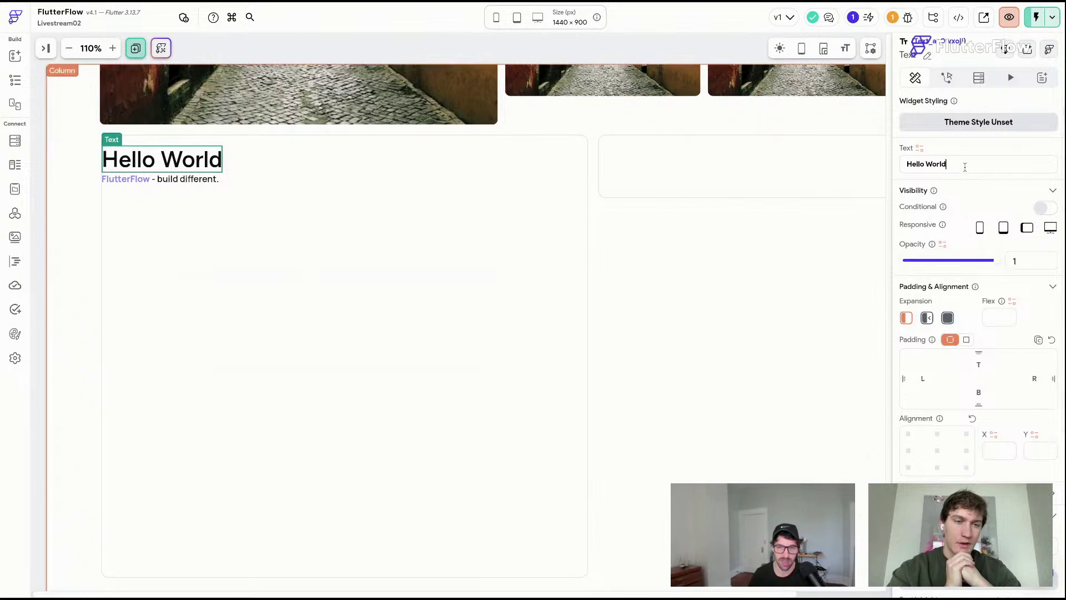
{"action": "left_click_drag", "start_coordinate": [964, 166], "coordinate": [849, 159]}
{"action": "type", "text": "En"}
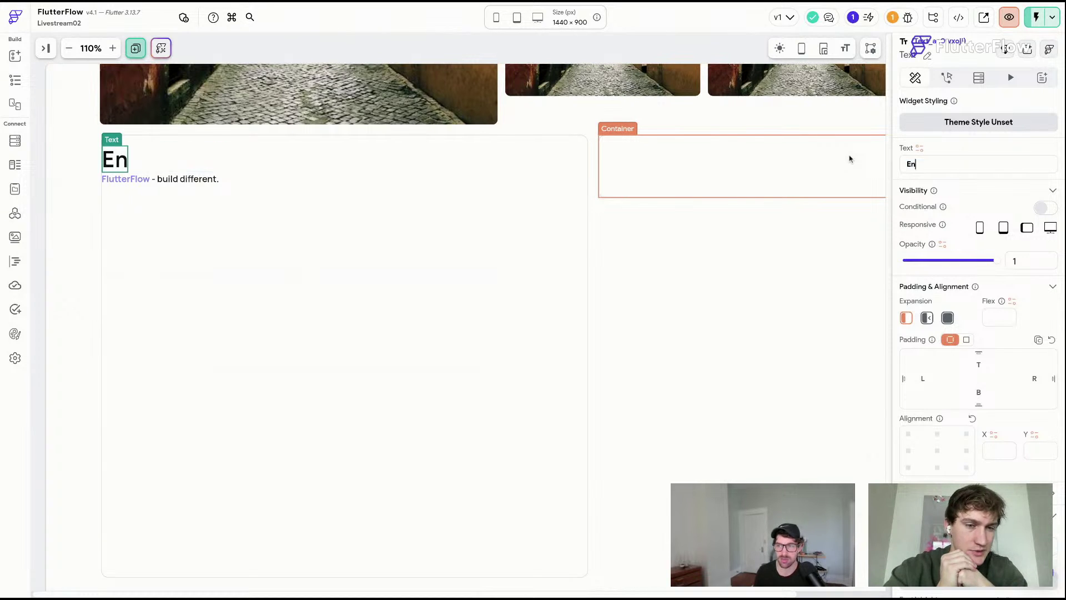
{"action": "type", "text": "itti"}
{"action": "key", "text": "BackSpace"}
{"action": "key", "text": "BackSpace"}
{"action": "key", "text": "BackSpace"}
{"action": "type", "text": "t"}
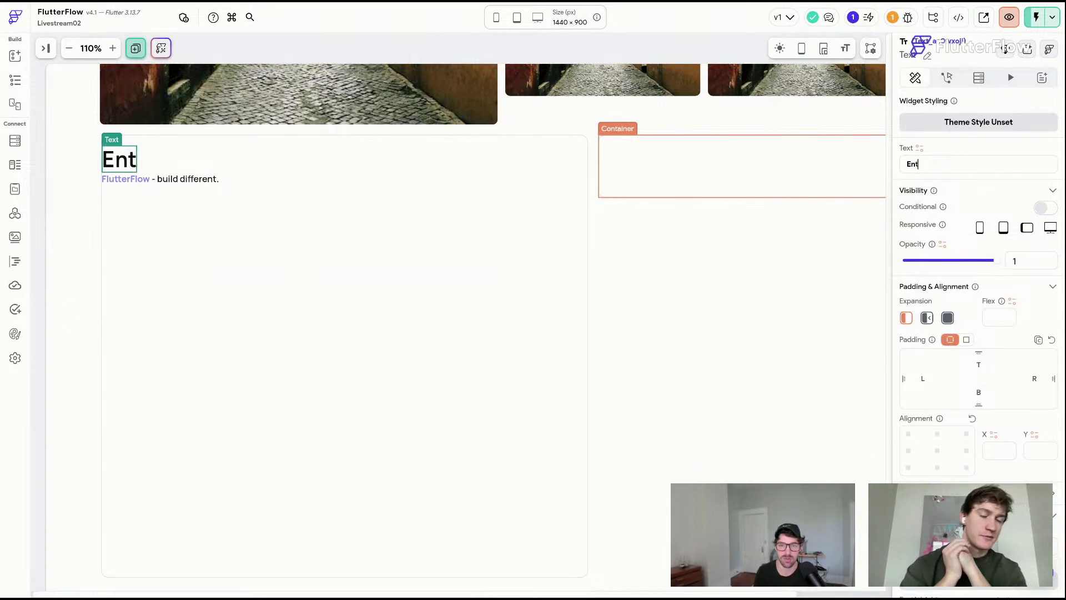
{"action": "type", "text": "ire Cabin"}
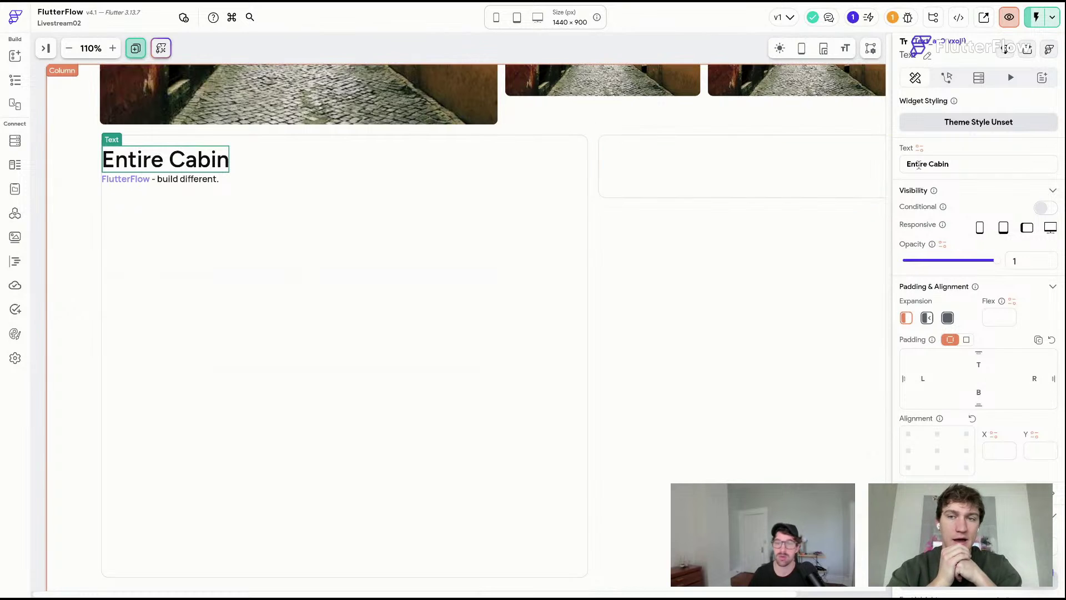
{"action": "left_click", "coordinate": [237, 168]}
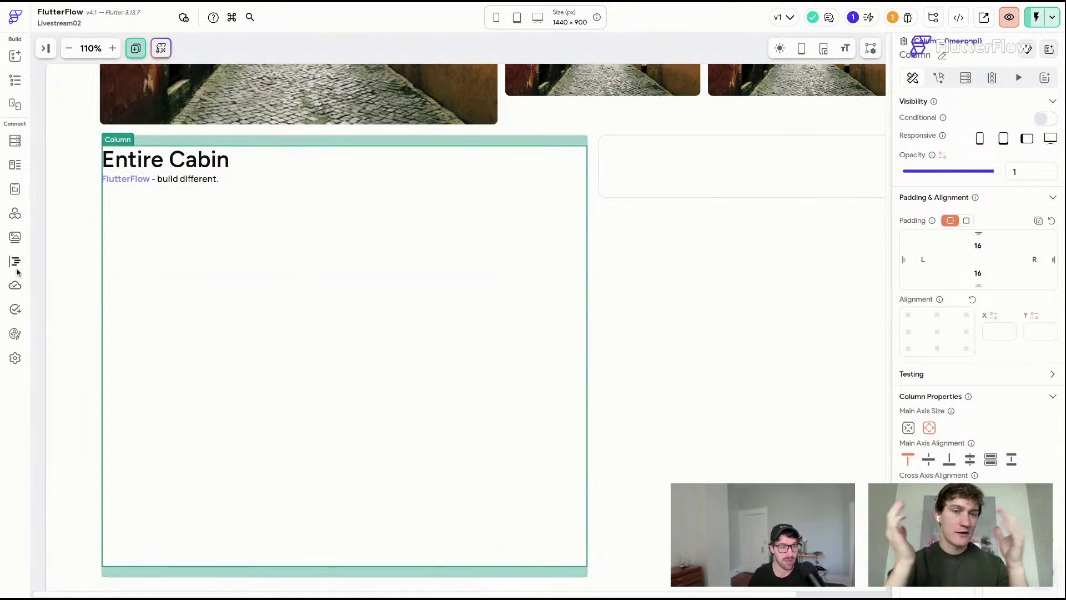
- Open the project's theme colors and preview them with Explore Project Colors
{"action": "left_click", "coordinate": [15, 333]}
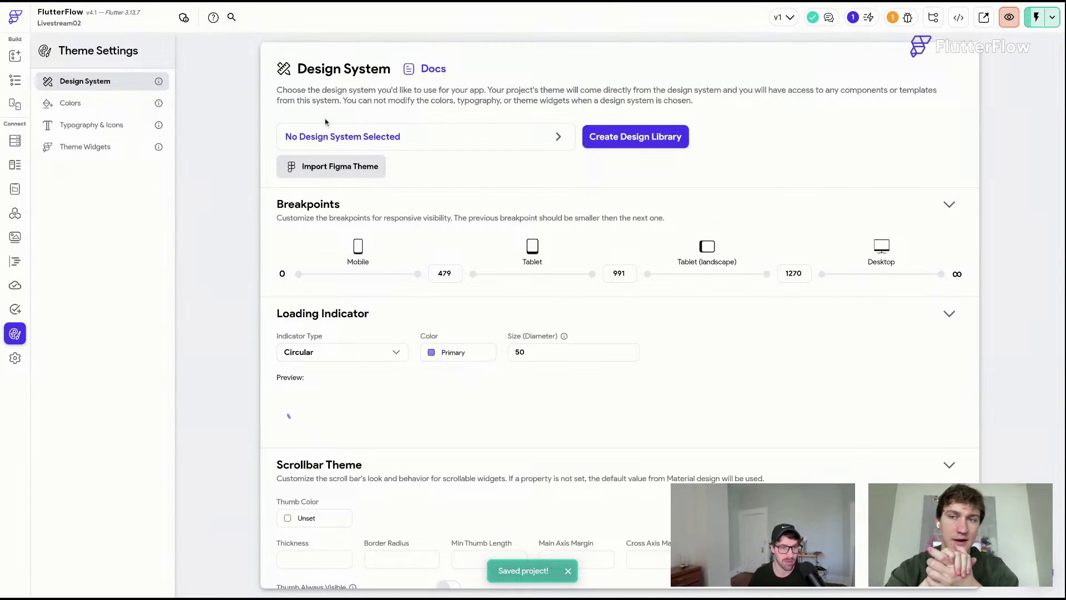
{"action": "left_click", "coordinate": [145, 105]}
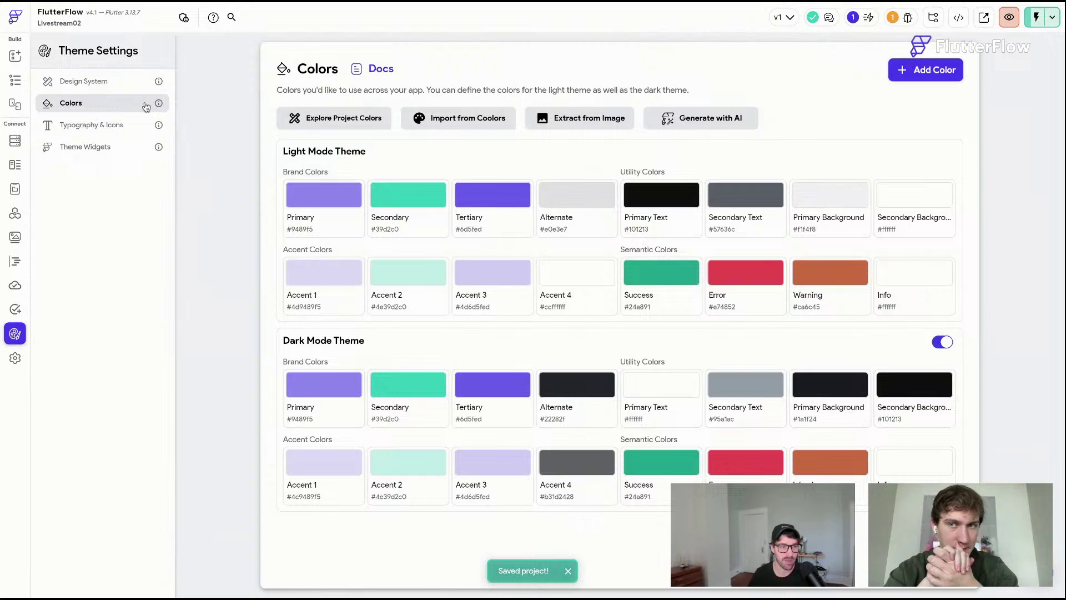
{"action": "left_click", "coordinate": [326, 119]}
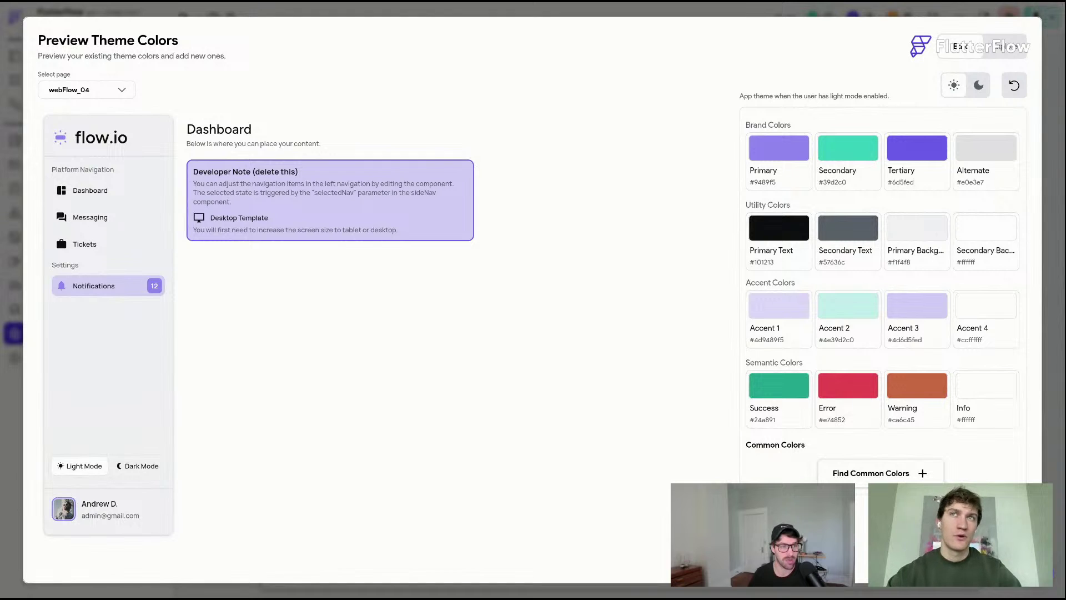
- Preview the theme colors on the livestream_Clone and livestream_Details pages, ending on livestream_Clone
{"action": "left_click", "coordinate": [105, 90]}
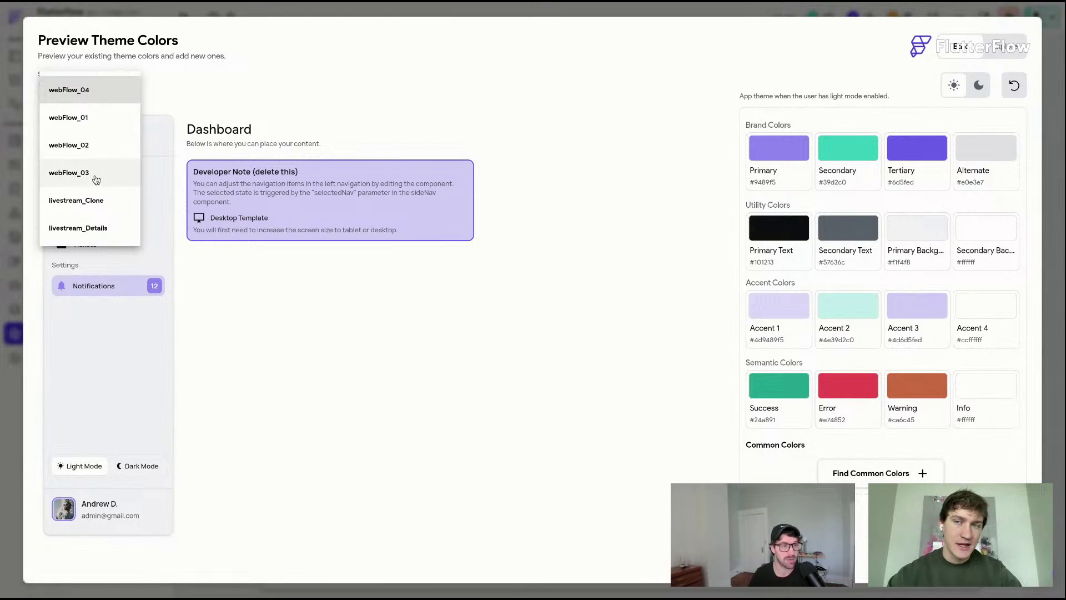
{"action": "left_click", "coordinate": [111, 205]}
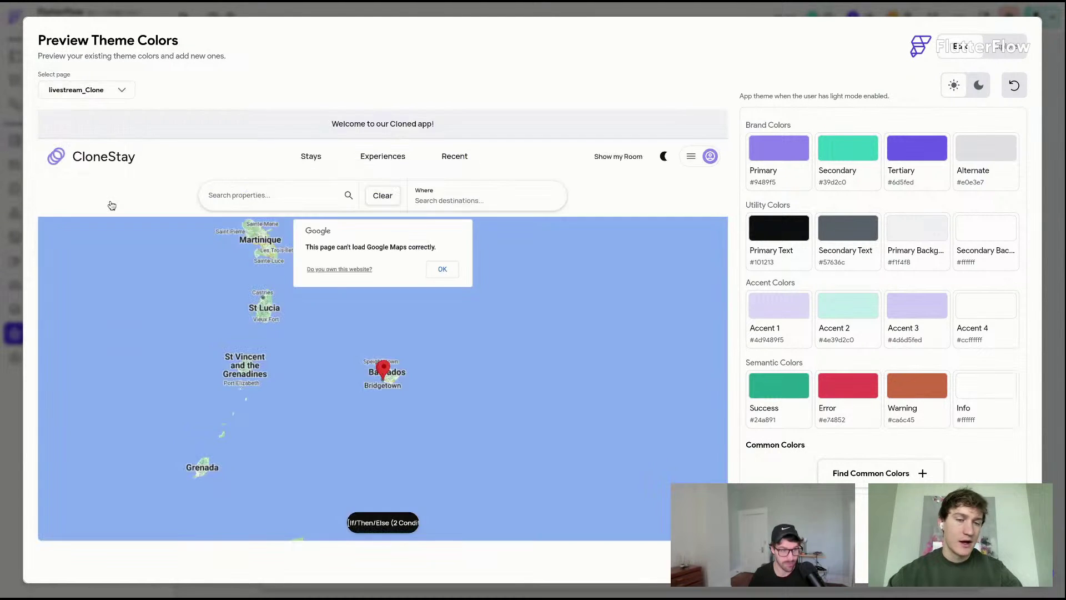
{"action": "left_click", "coordinate": [93, 89]}
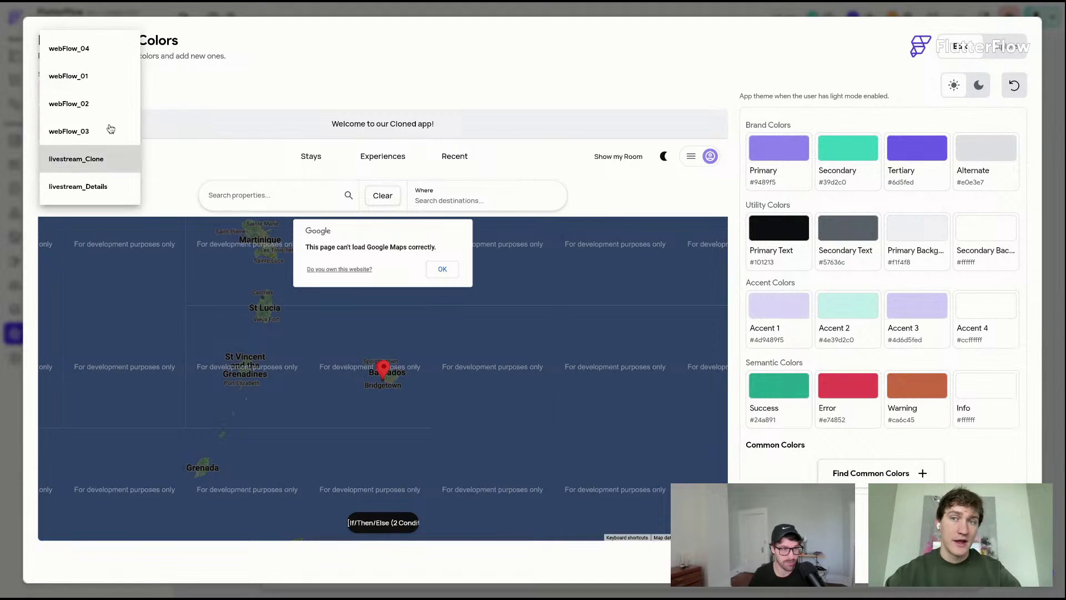
{"action": "left_click", "coordinate": [107, 192]}
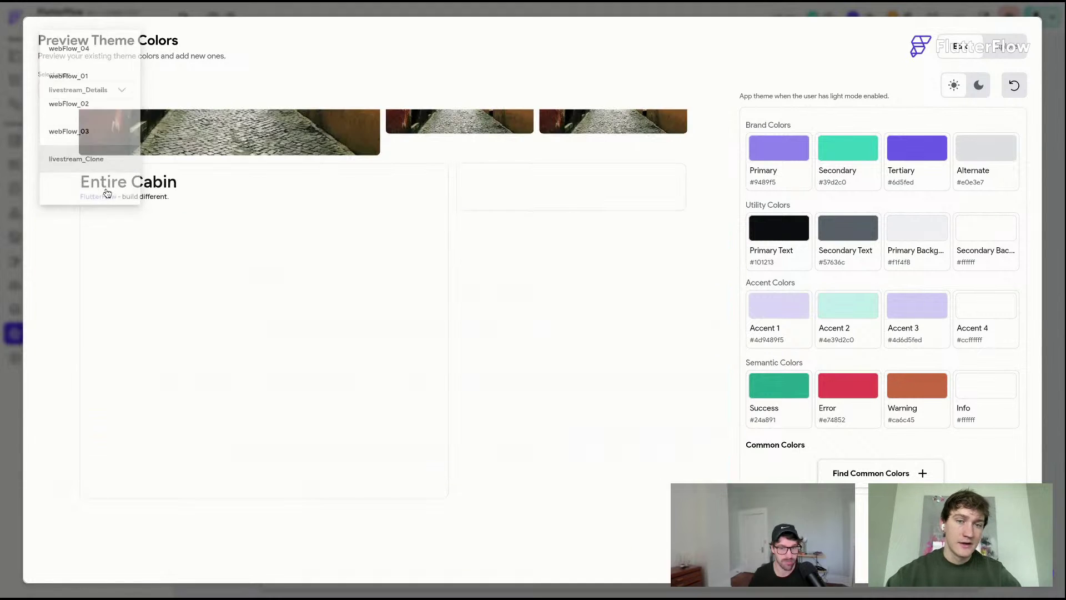
{"action": "left_click", "coordinate": [90, 91]}
{"action": "left_click", "coordinate": [97, 159]}
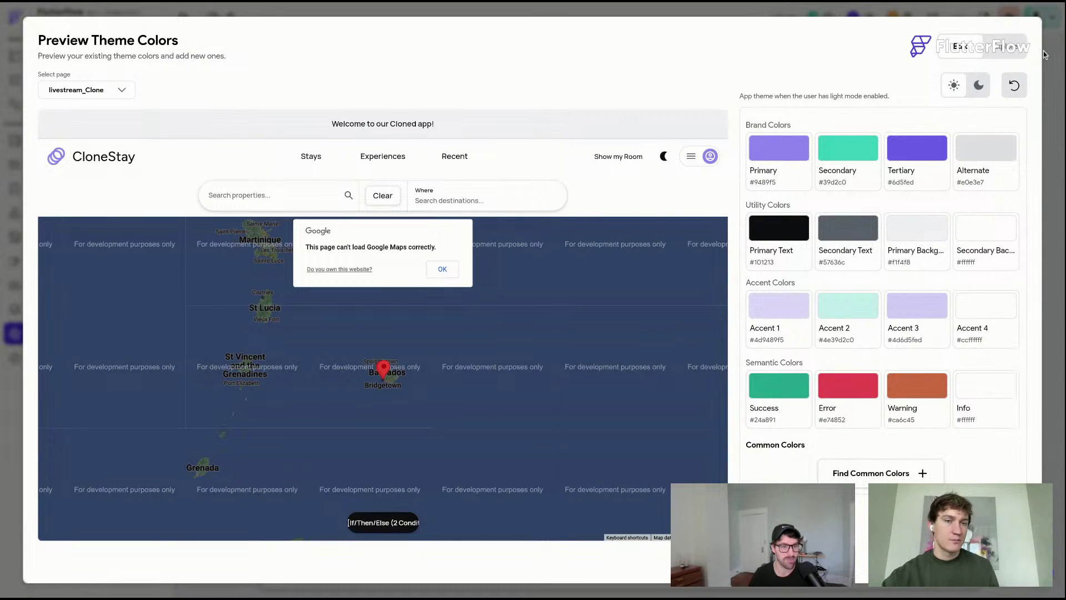
- Explore the preset themes and apply Techy Simple to the project
{"action": "left_click", "coordinate": [1004, 50]}
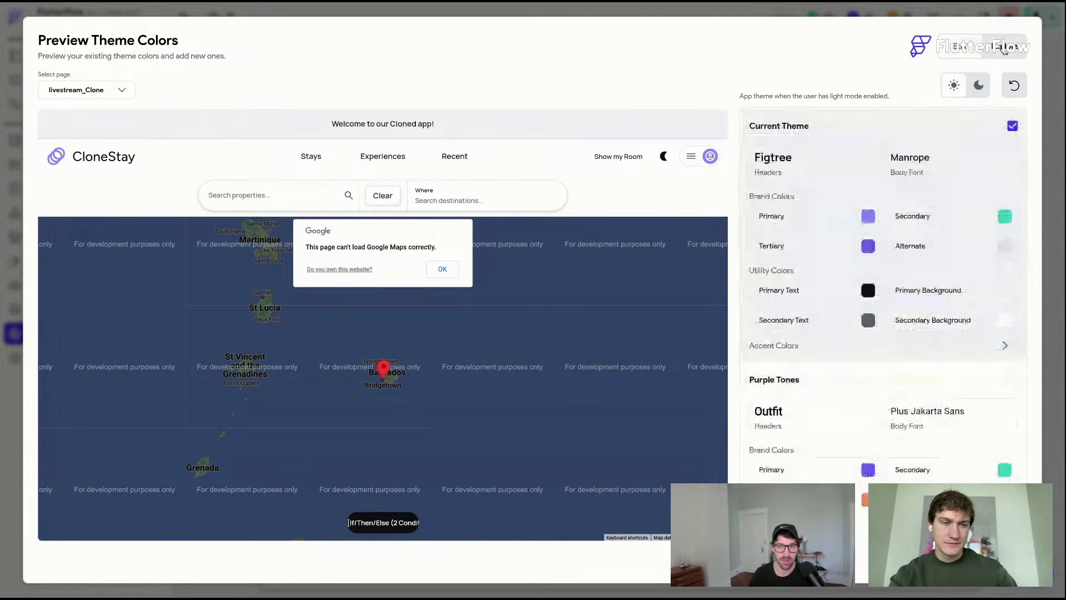
{"action": "scroll", "coordinate": [930, 194], "scroll_direction": "down", "scroll_amount": 5}
{"action": "scroll", "coordinate": [908, 268], "scroll_direction": "down", "scroll_amount": 15}
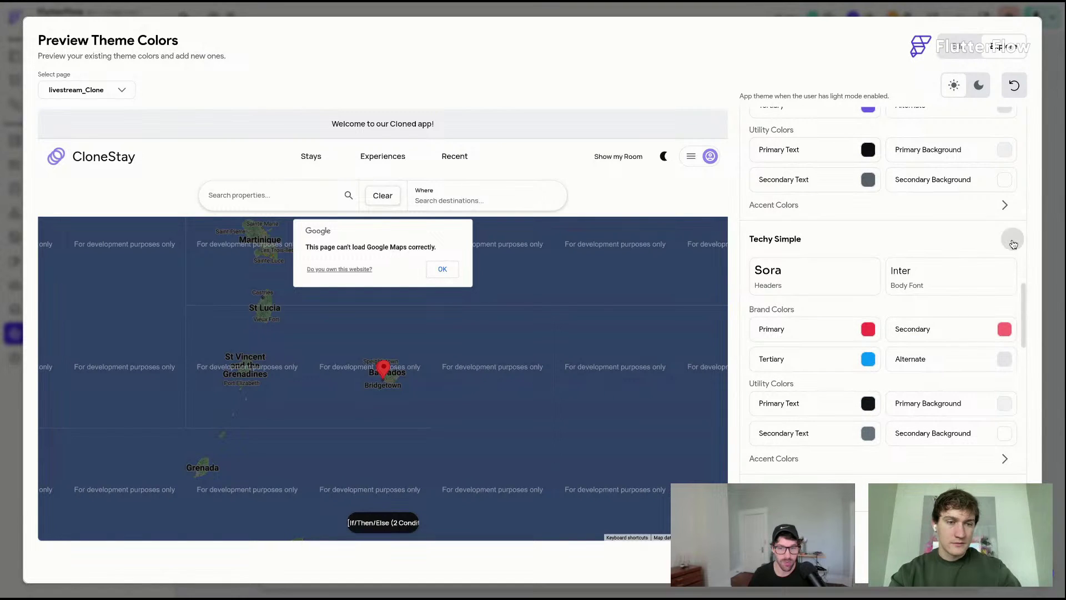
{"action": "left_click", "coordinate": [1011, 239]}
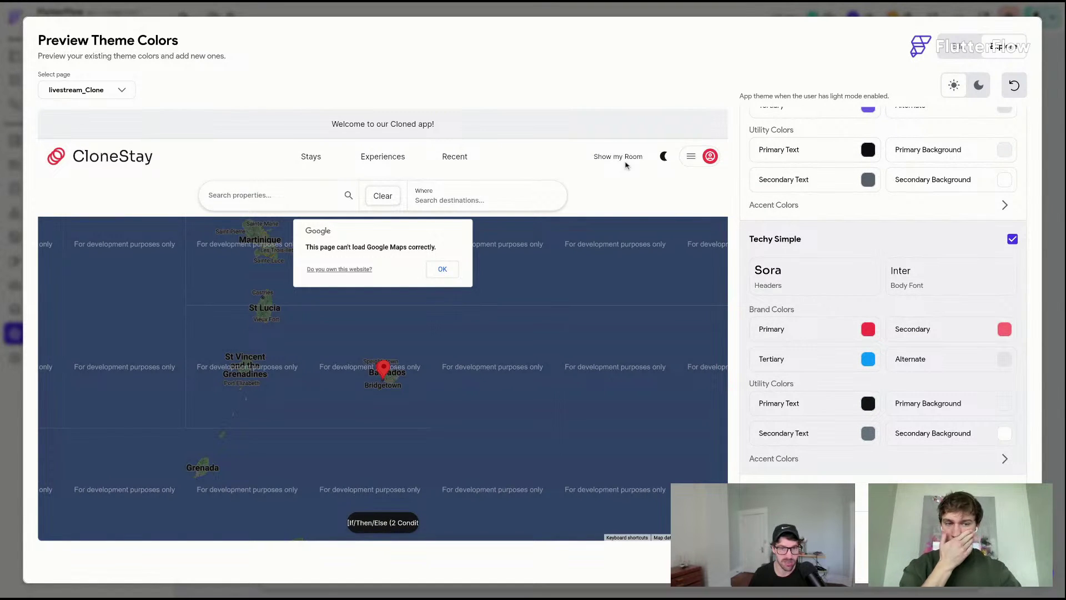
- Try the Funky Futuristic and Classic & Elegant preset themes on the livestream_Clone preview
{"action": "scroll", "coordinate": [976, 339], "scroll_direction": "down", "scroll_amount": 5}
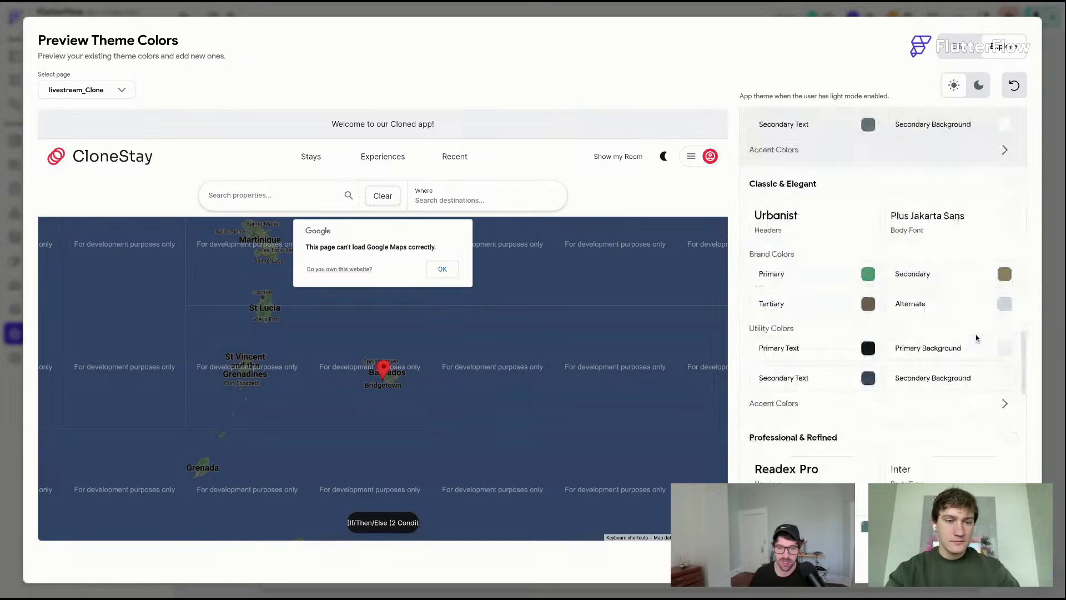
{"action": "scroll", "coordinate": [977, 338], "scroll_direction": "down", "scroll_amount": 8}
{"action": "left_click", "coordinate": [1012, 273]}
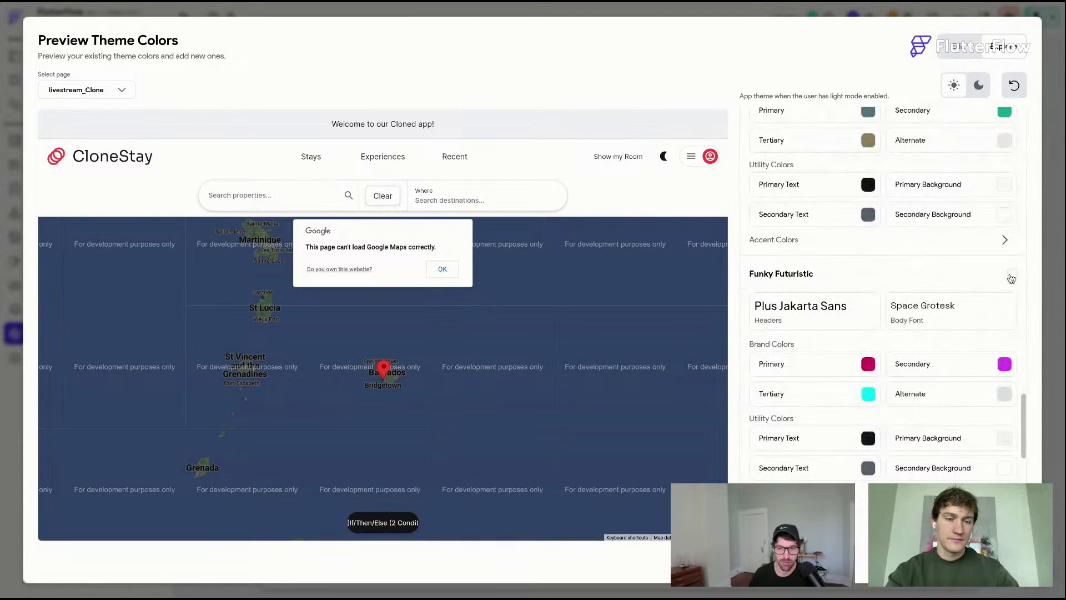
{"action": "scroll", "coordinate": [1006, 266], "scroll_direction": "up", "scroll_amount": 8}
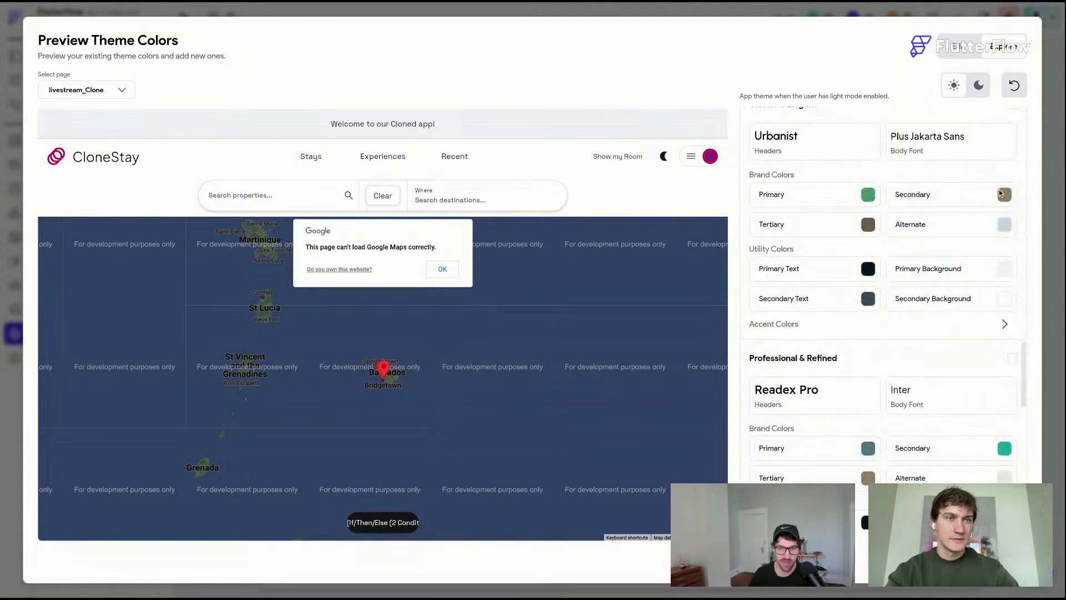
{"action": "left_click", "coordinate": [1011, 318]}
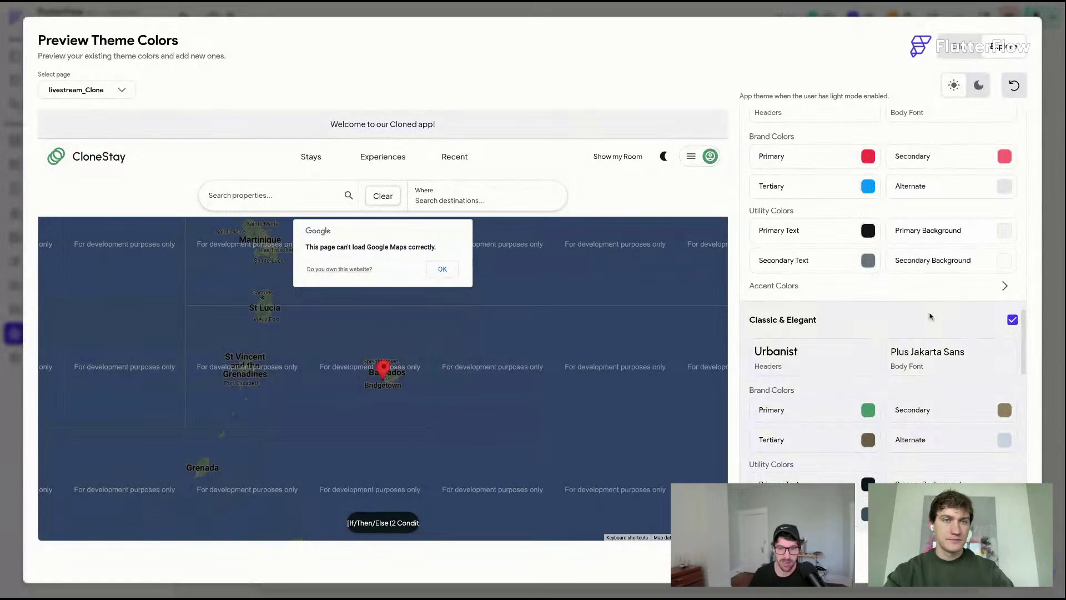
- Reapply the Techy Simple preset theme and close the theme color preview
{"action": "left_click", "coordinate": [1012, 341]}
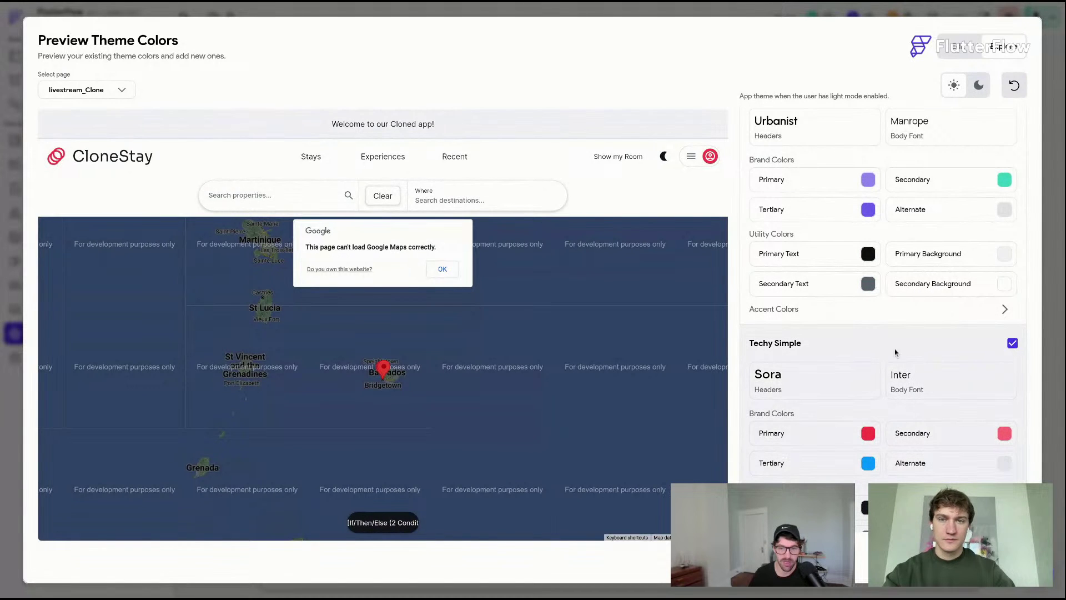
{"action": "scroll", "coordinate": [815, 364], "scroll_direction": "down", "scroll_amount": 1}
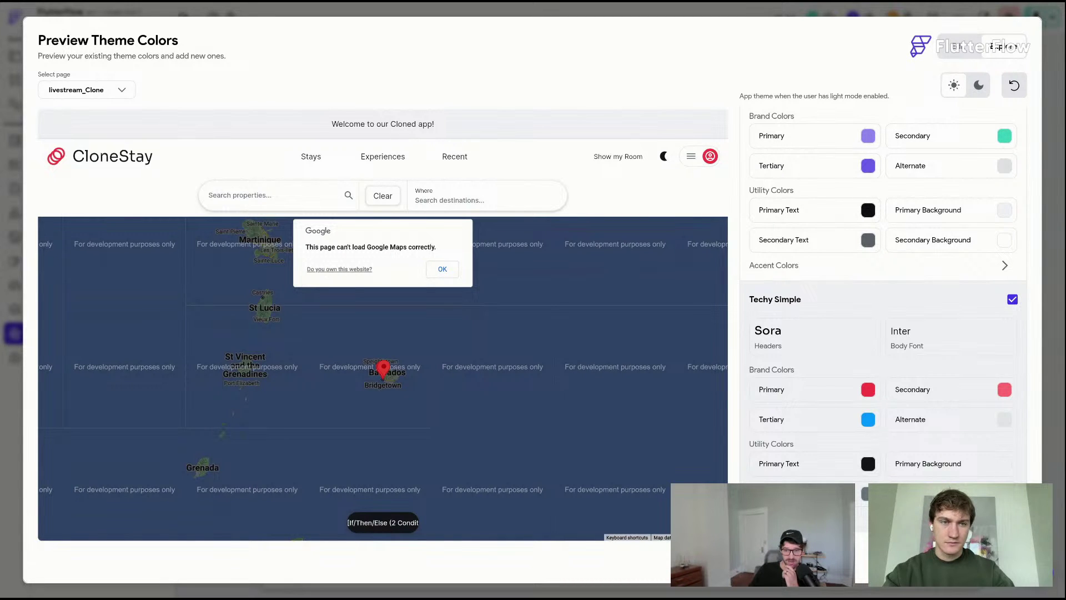
{"action": "key", "text": "Escape"}
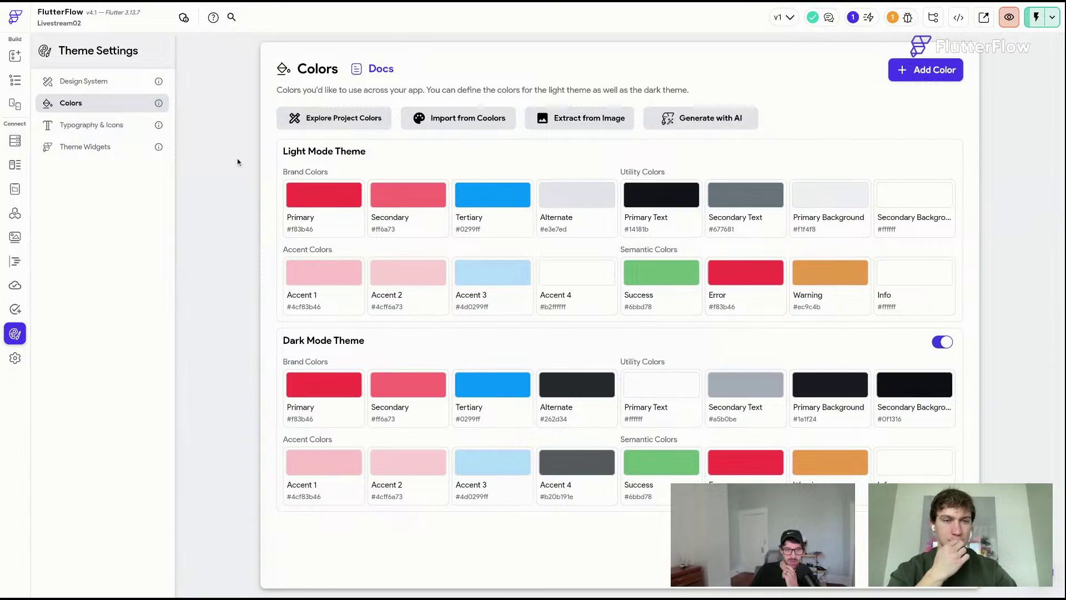
- Set the theme's secondary font family to the Google font Figtree
{"action": "left_click", "coordinate": [115, 127]}
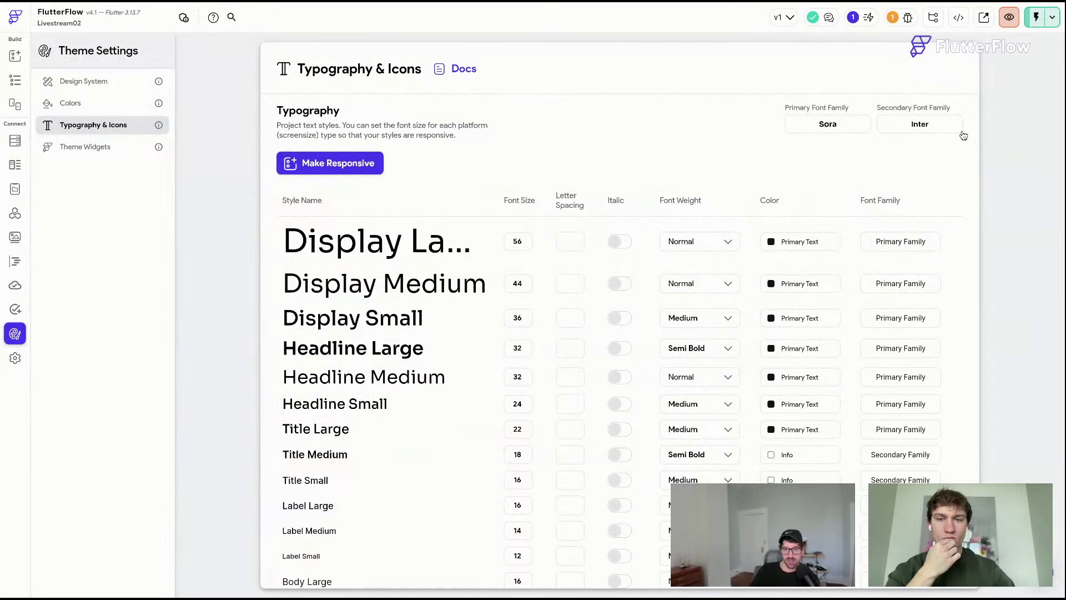
{"action": "left_click", "coordinate": [947, 125]}
{"action": "type", "text": "f"}
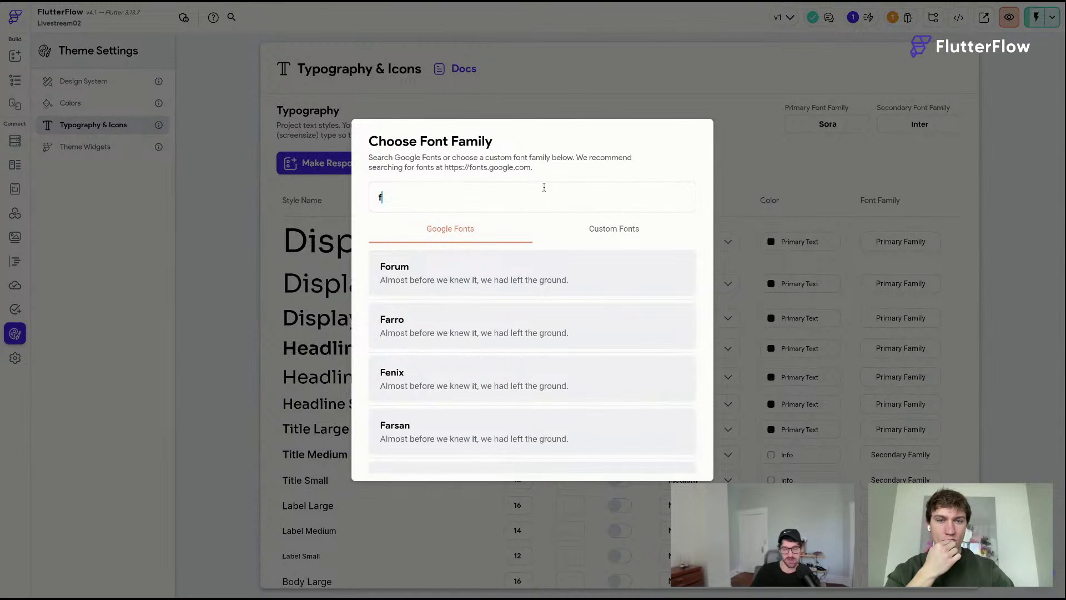
{"action": "type", "text": "ig"}
{"action": "left_click", "coordinate": [439, 286]}
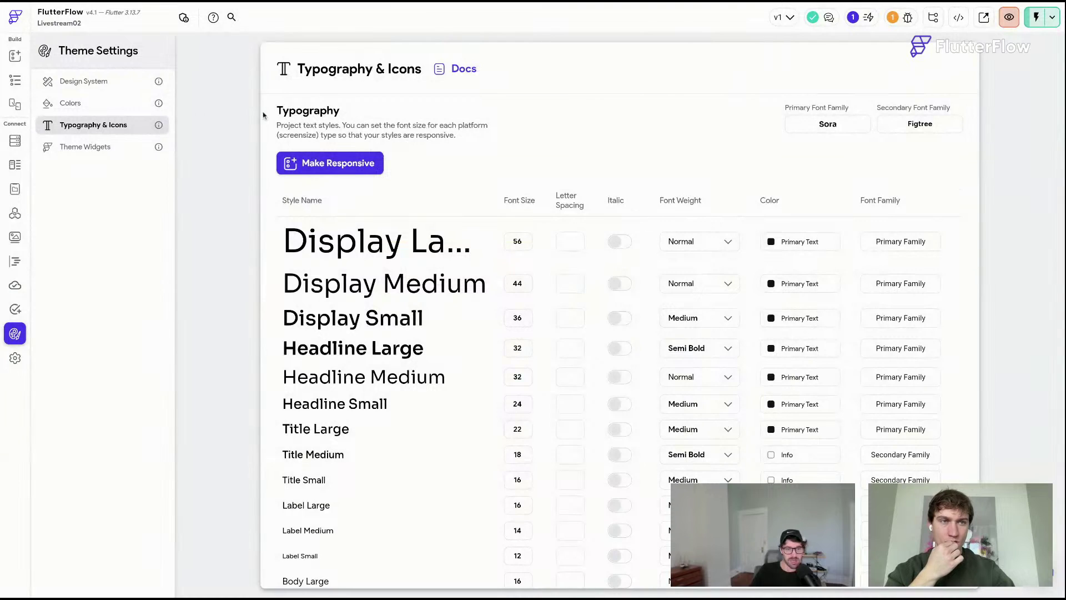
- On the livestream_Clone page, show the gridView container in the UI builder and hide listVew
{"action": "left_click", "coordinate": [15, 80]}
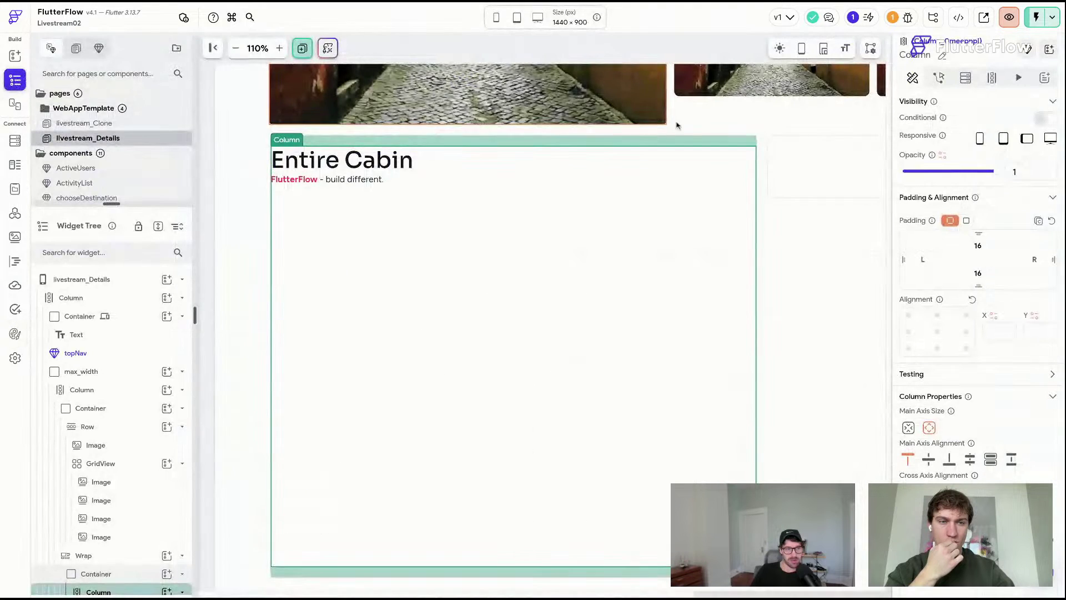
{"action": "scroll", "coordinate": [815, 276], "scroll_direction": "up", "scroll_amount": 5}
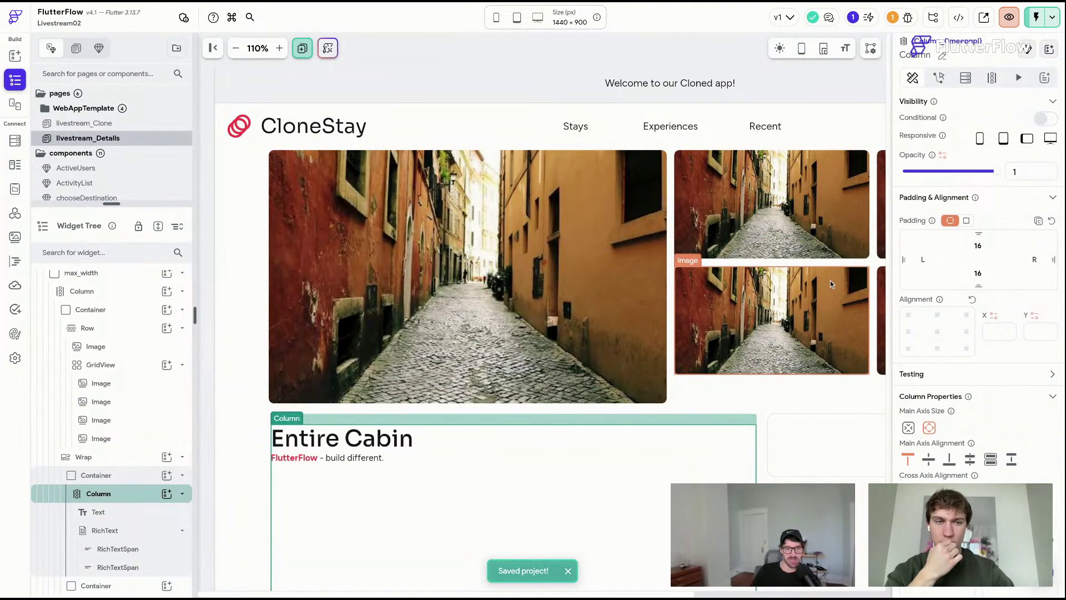
{"action": "scroll", "coordinate": [311, 145], "scroll_direction": "down", "scroll_amount": 3}
{"action": "scroll", "coordinate": [312, 145], "scroll_direction": "up", "scroll_amount": 2}
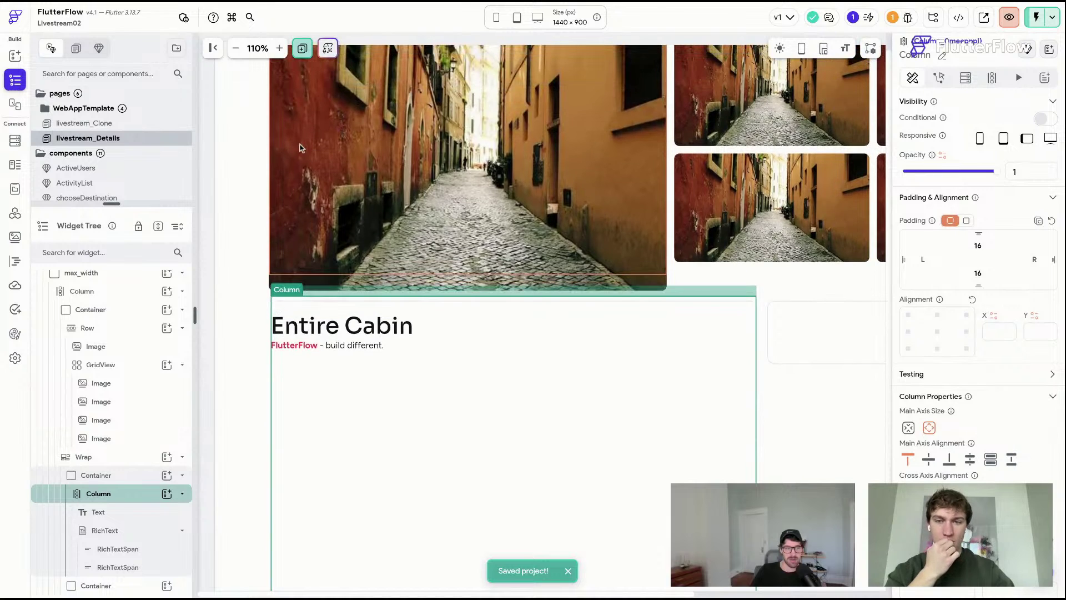
{"action": "left_click", "coordinate": [123, 124]}
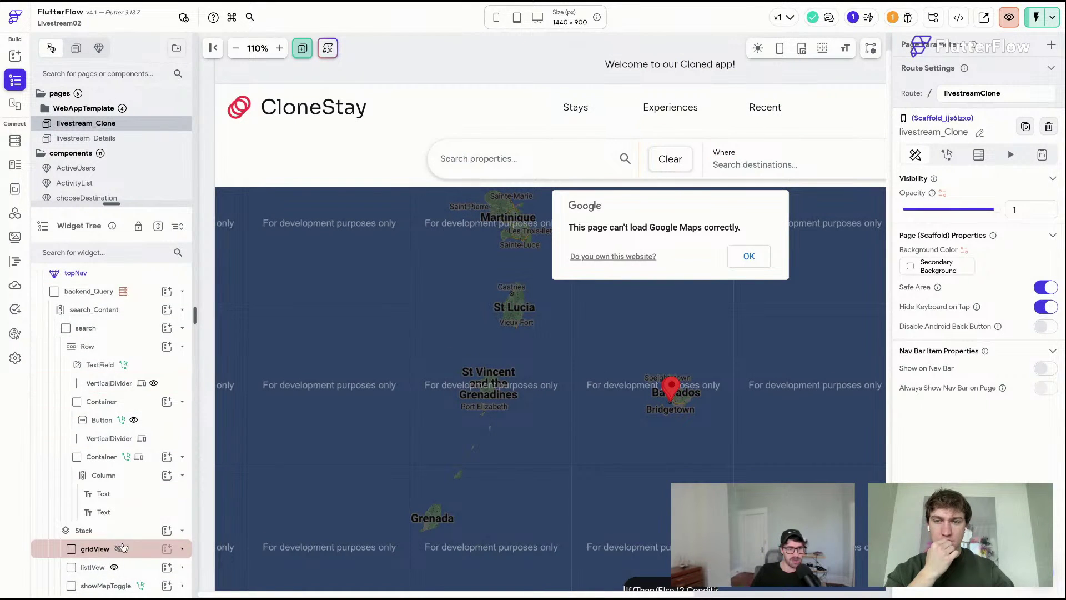
{"action": "left_click", "coordinate": [95, 548]}
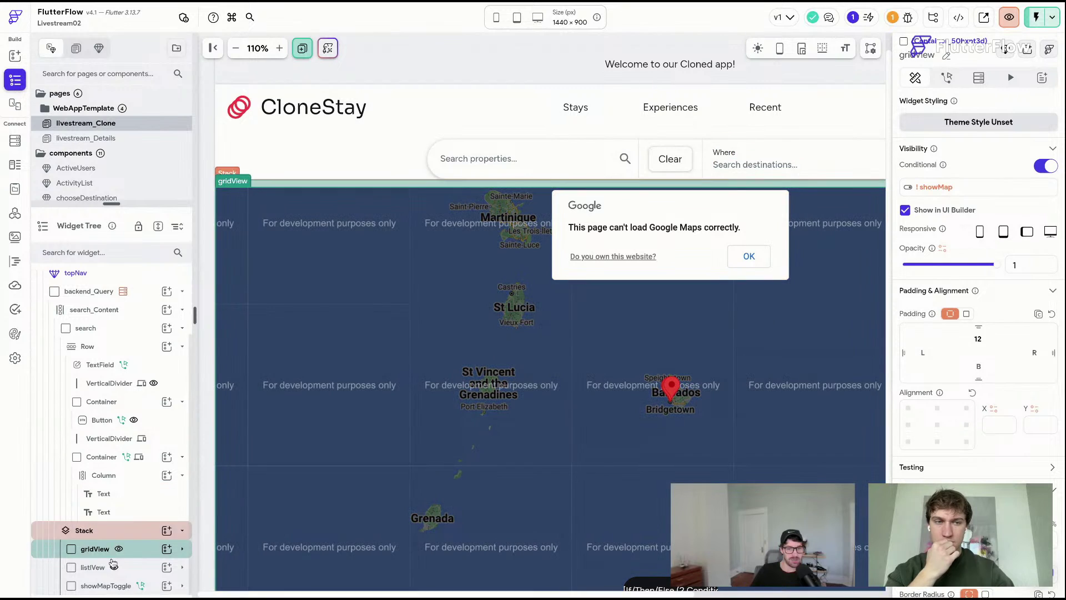
{"action": "left_click", "coordinate": [92, 567]}
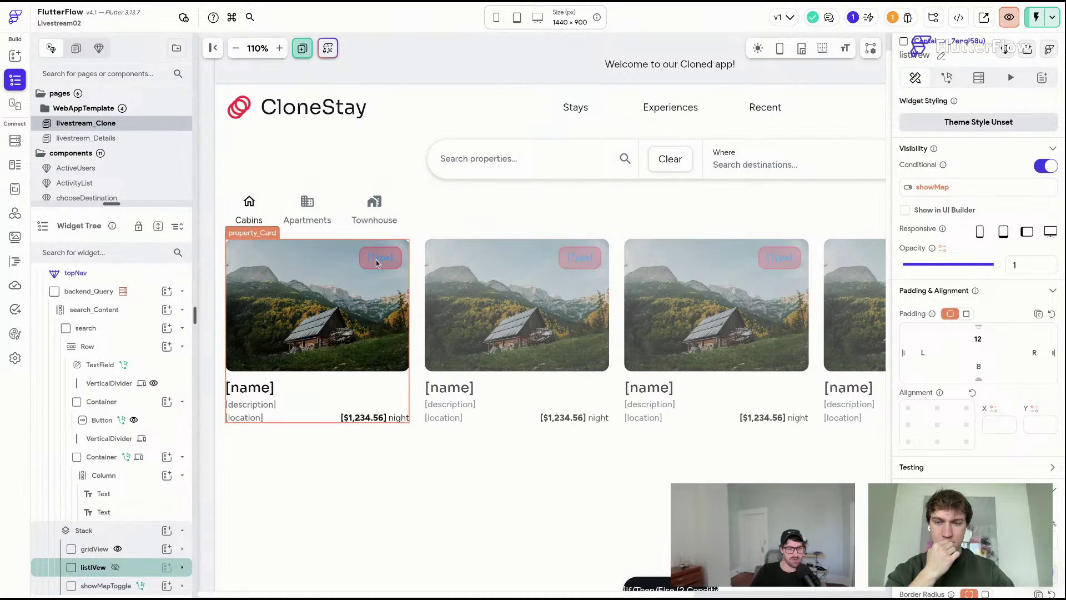
- Inspect the first property_Card in the grid and check the project's theme colors against it
{"action": "left_click", "coordinate": [394, 261]}
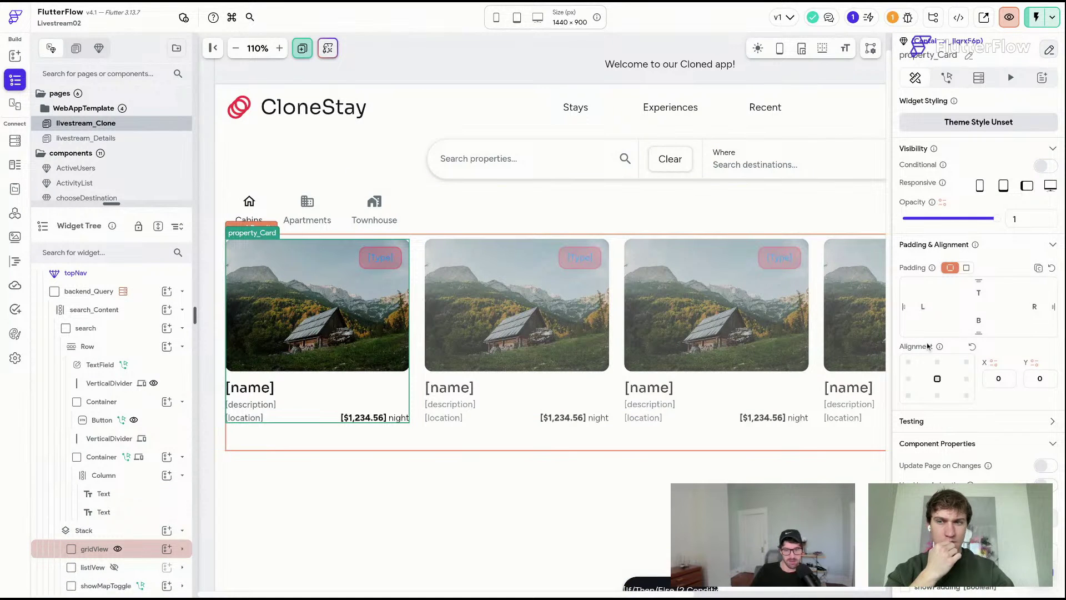
{"action": "scroll", "coordinate": [927, 345], "scroll_direction": "down", "scroll_amount": 1}
{"action": "scroll", "coordinate": [555, 277], "scroll_direction": "right", "scroll_amount": 5}
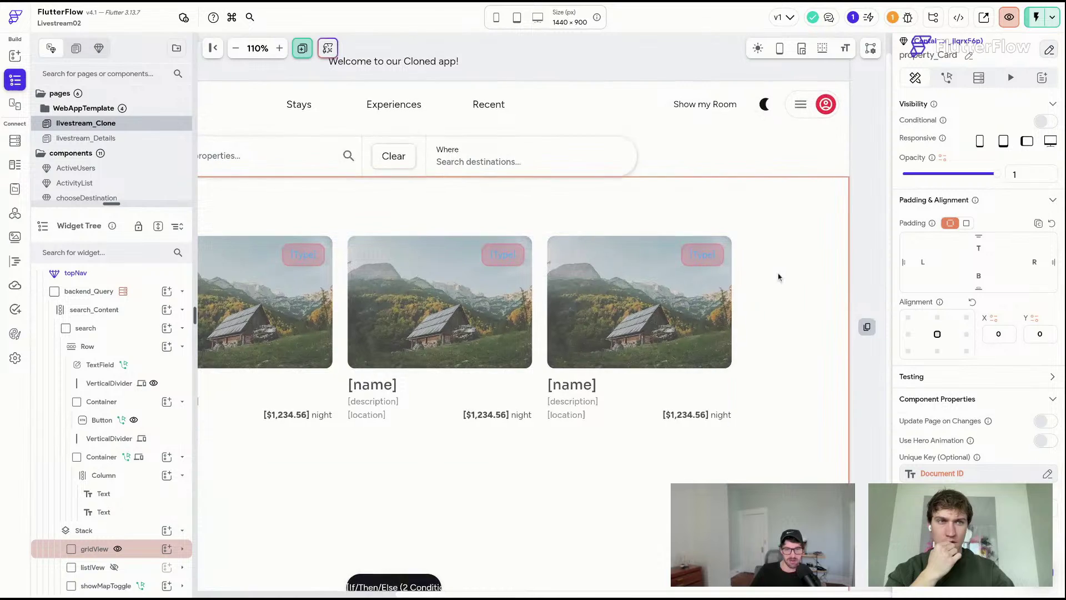
{"action": "scroll", "coordinate": [778, 276], "scroll_direction": "left", "scroll_amount": 5}
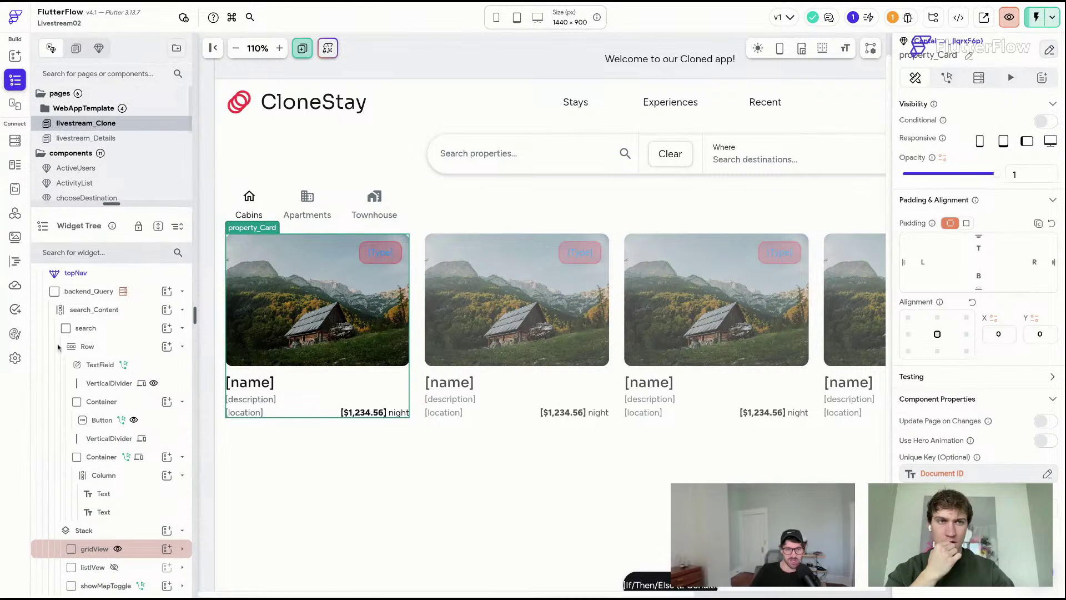
{"action": "left_click", "coordinate": [15, 333]}
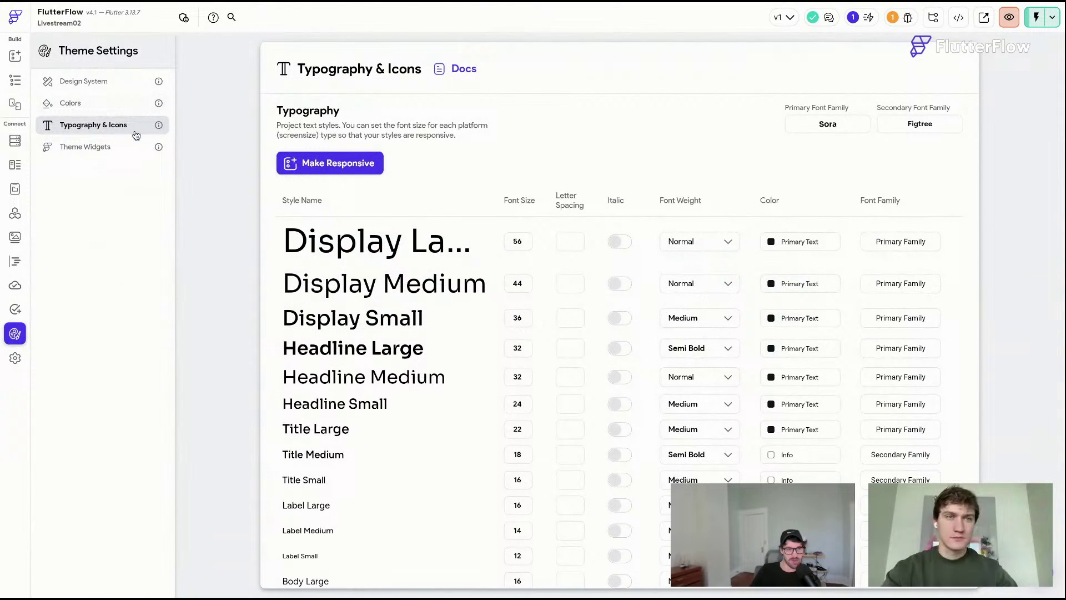
{"action": "left_click", "coordinate": [99, 110]}
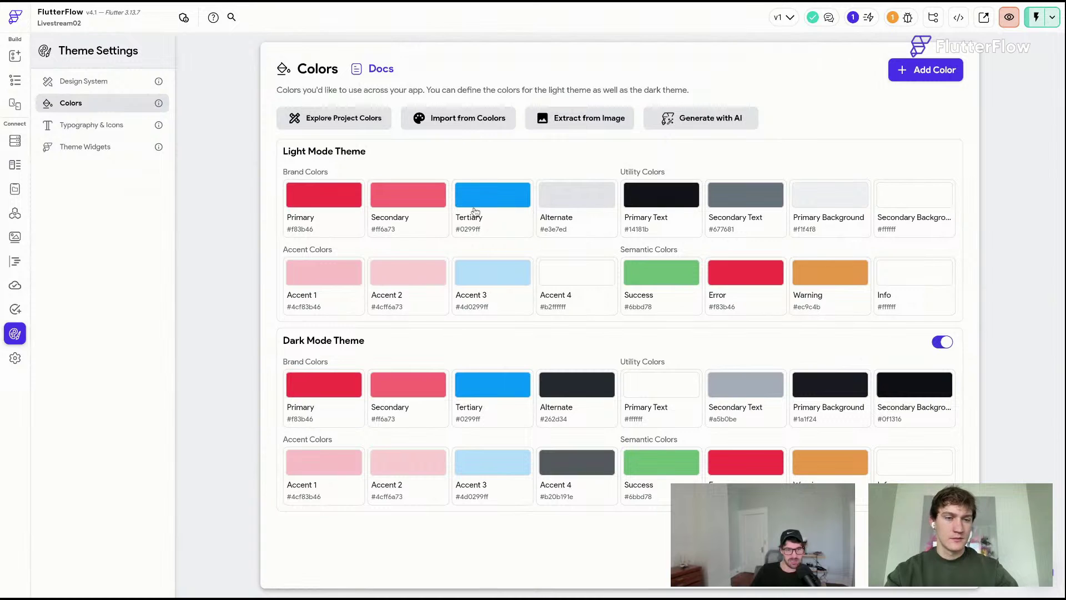
{"action": "left_click", "coordinate": [15, 80]}
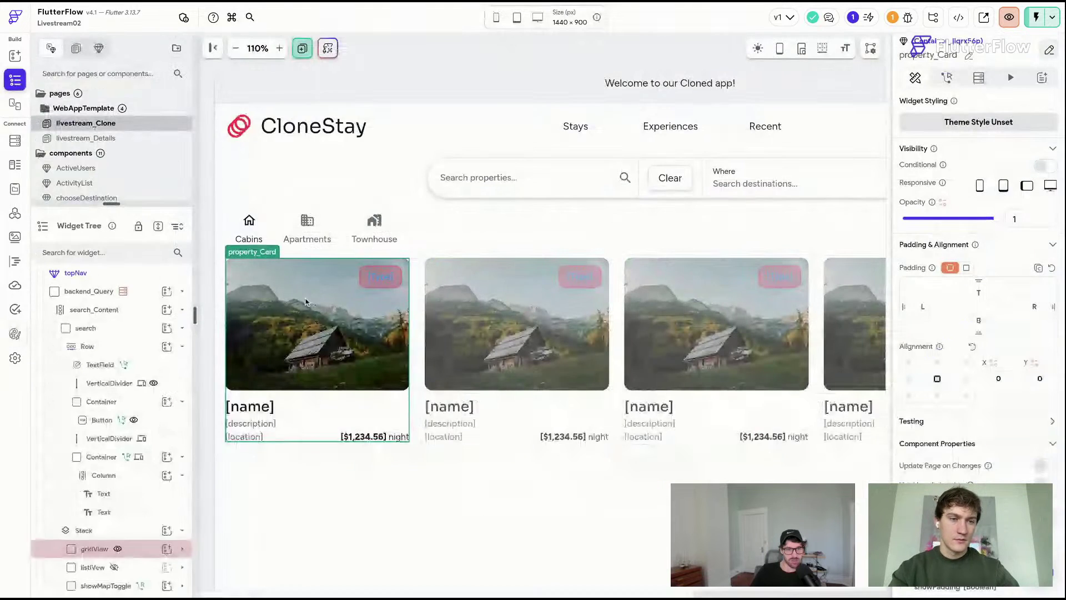
- In the property_Card component, set the [Type] badge's text color to Primary and return to the livestream_Clone page
{"action": "left_click", "coordinate": [1048, 49]}
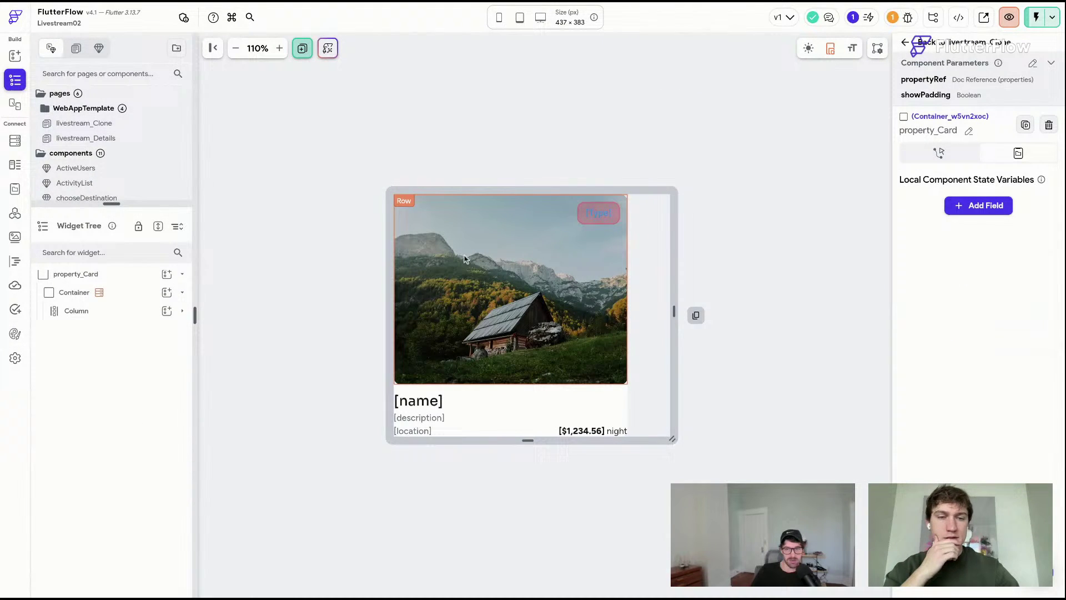
{"action": "left_click", "coordinate": [609, 219]}
{"action": "scroll", "coordinate": [983, 477], "scroll_direction": "down", "scroll_amount": 4}
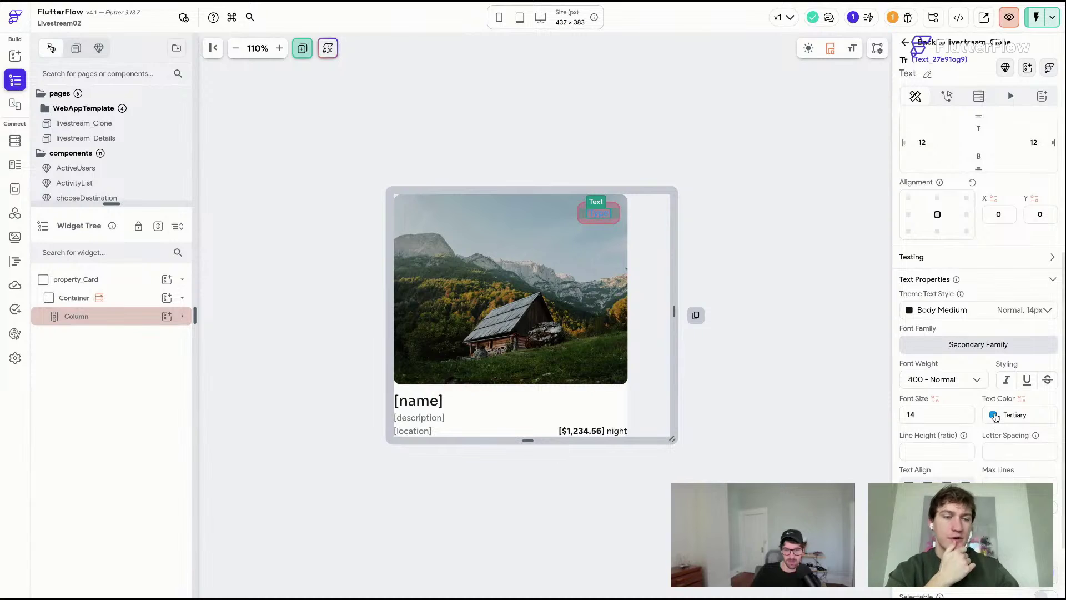
{"action": "left_click", "coordinate": [995, 415]}
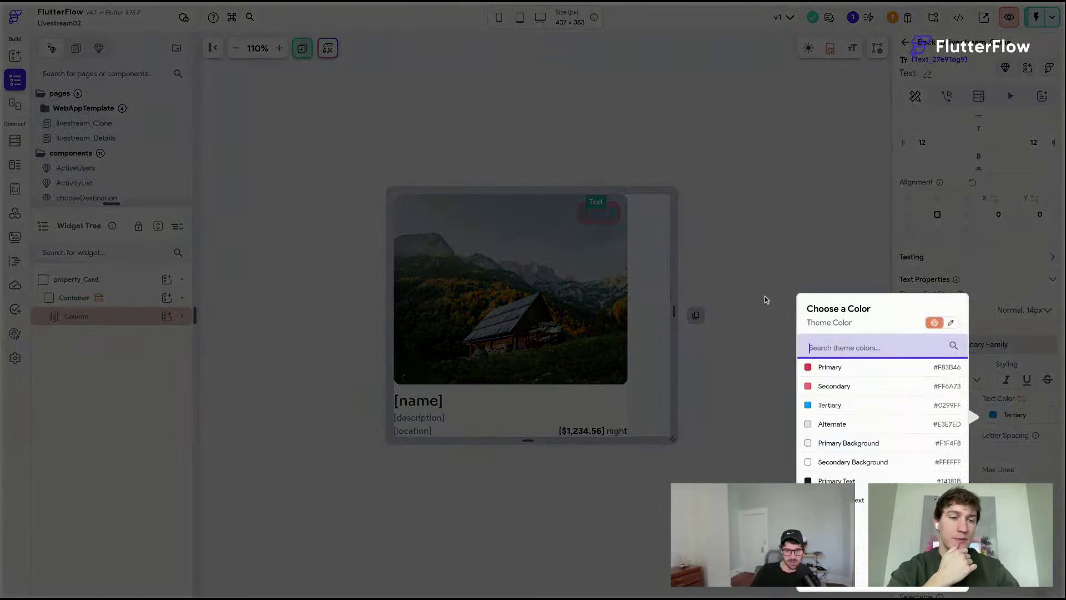
{"action": "left_click", "coordinate": [810, 369]}
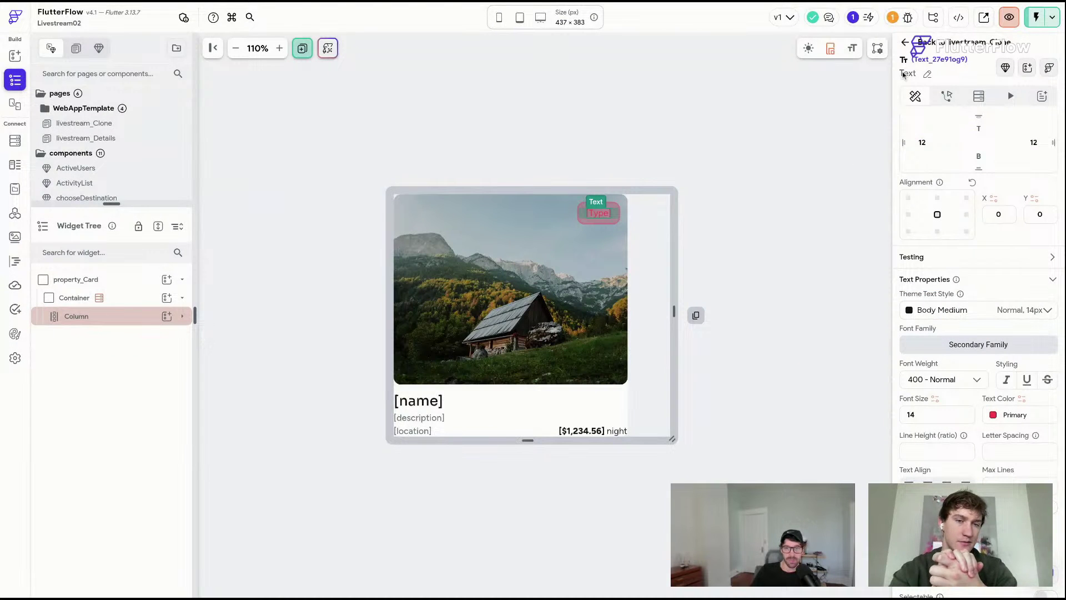
{"action": "left_click", "coordinate": [945, 44]}
{"action": "left_click", "coordinate": [698, 87]}
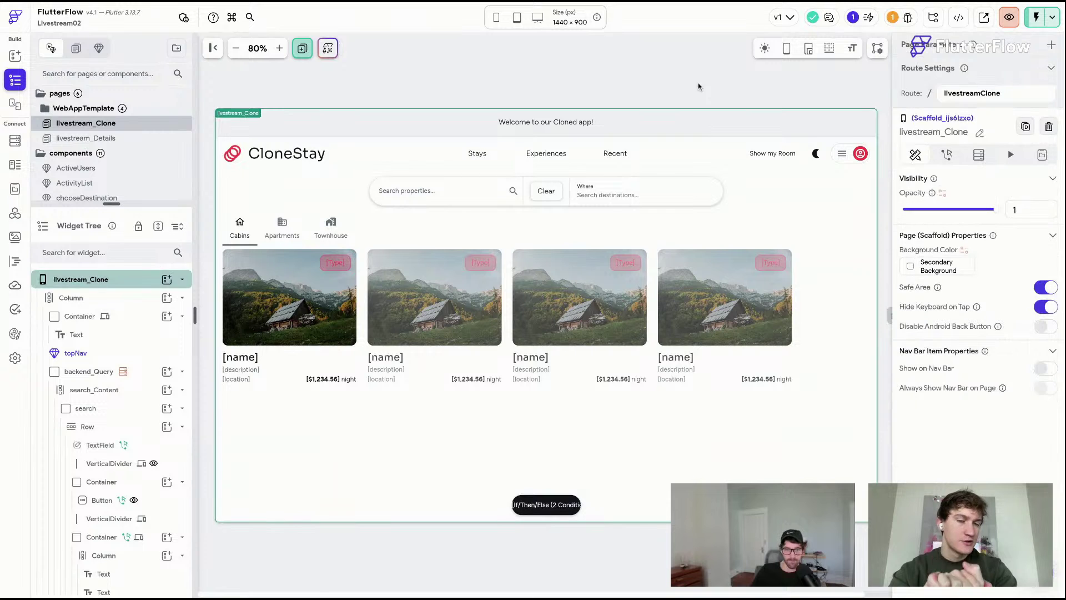
- Save the project and open the livestream_Details page with the widget tree hidden and the canvas enlarged to 125%
{"action": "key", "text": "ctrl+s"}
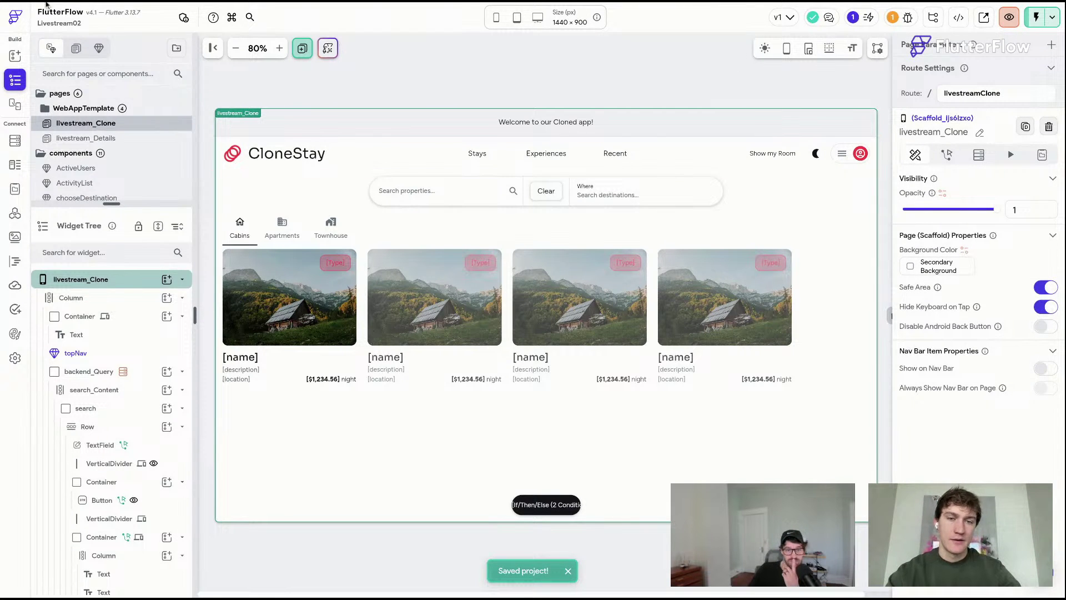
{"action": "left_click", "coordinate": [143, 139]}
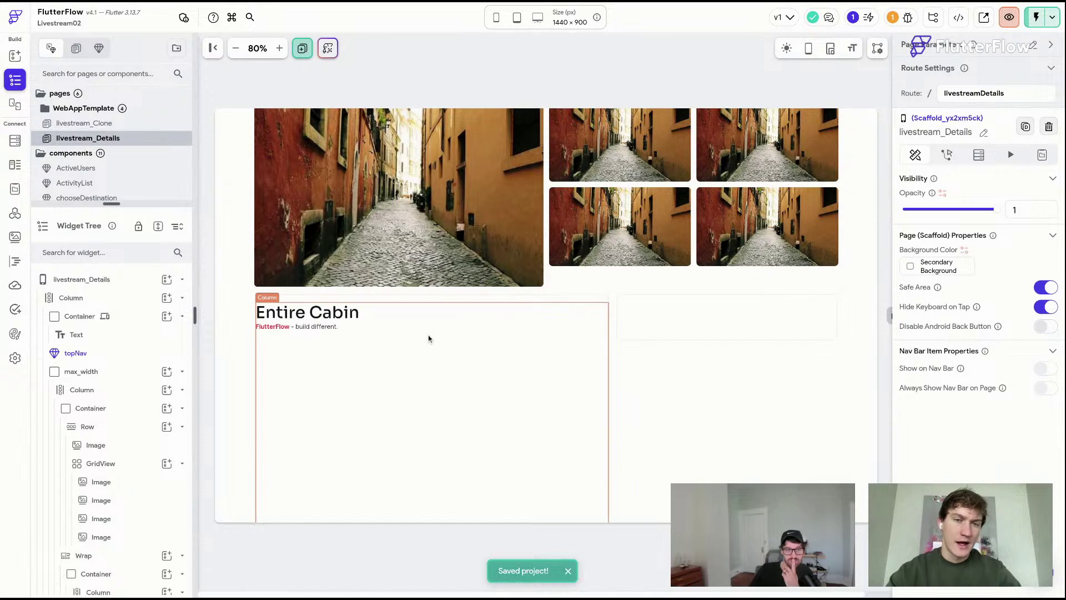
{"action": "left_click", "coordinate": [280, 49]}
{"action": "left_click", "coordinate": [279, 48]}
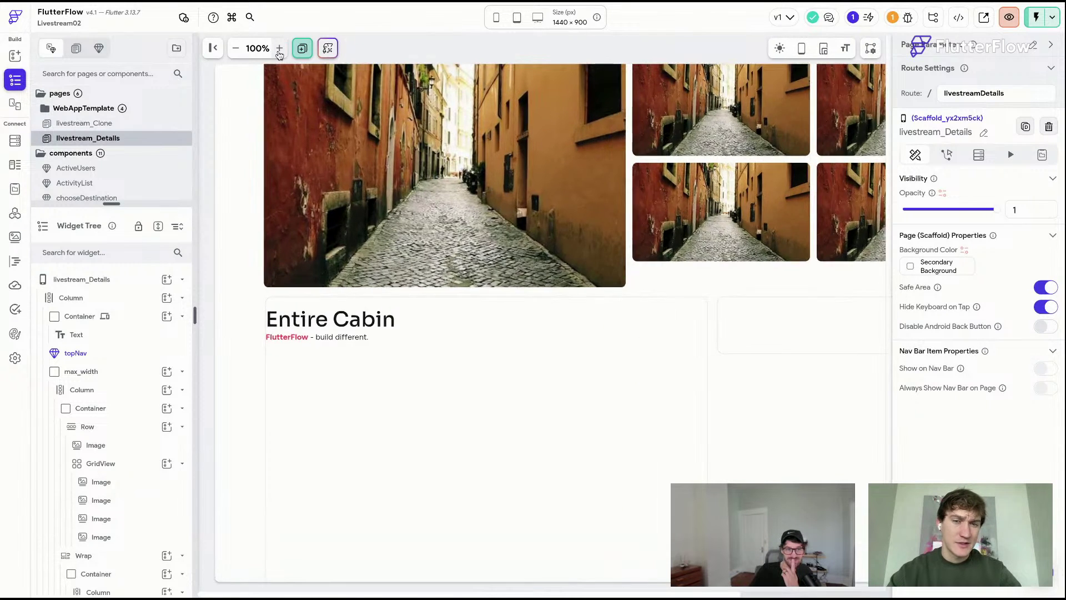
{"action": "left_click", "coordinate": [279, 49]}
{"action": "left_click", "coordinate": [213, 48]}
{"action": "left_click", "coordinate": [113, 49]}
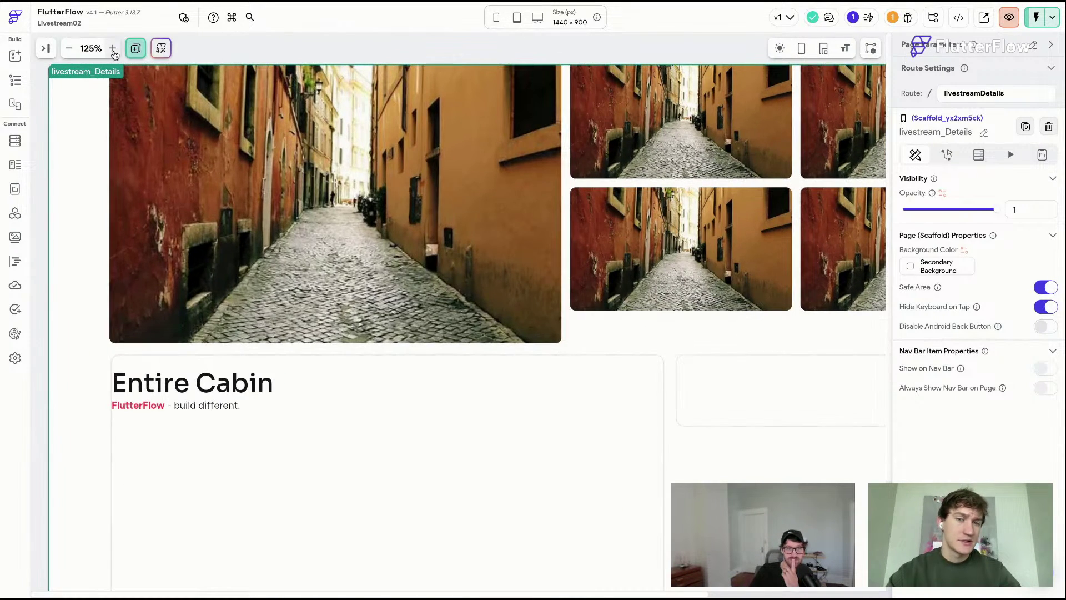
{"action": "scroll", "coordinate": [361, 309], "scroll_direction": "down", "scroll_amount": 3}
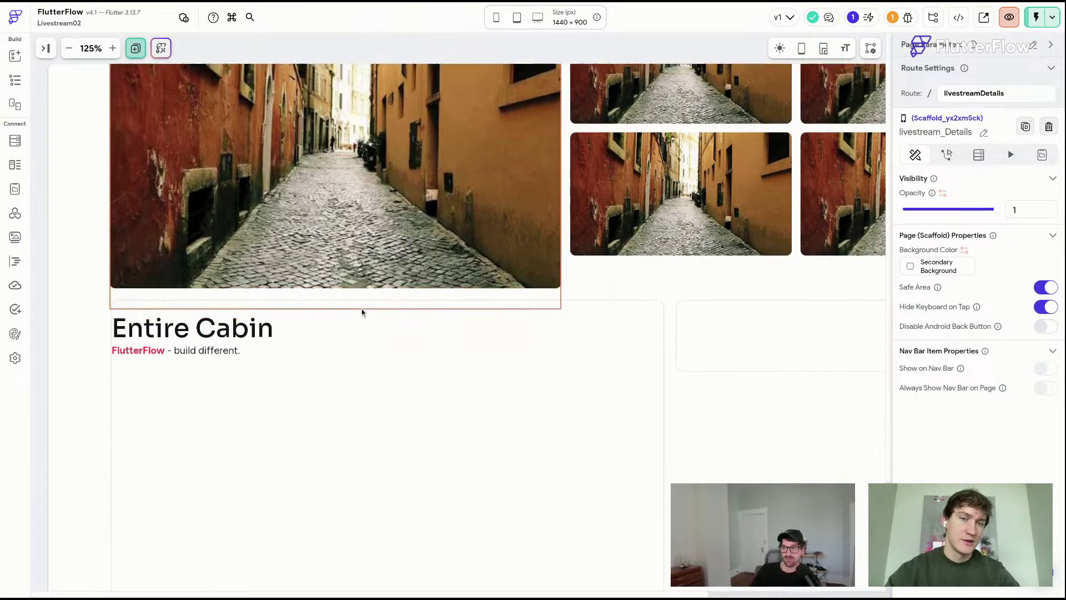
- In the RichText below "Entire Cabin", delete the "FlutterFlow" span and add a new text span
{"action": "left_click", "coordinate": [167, 231]}
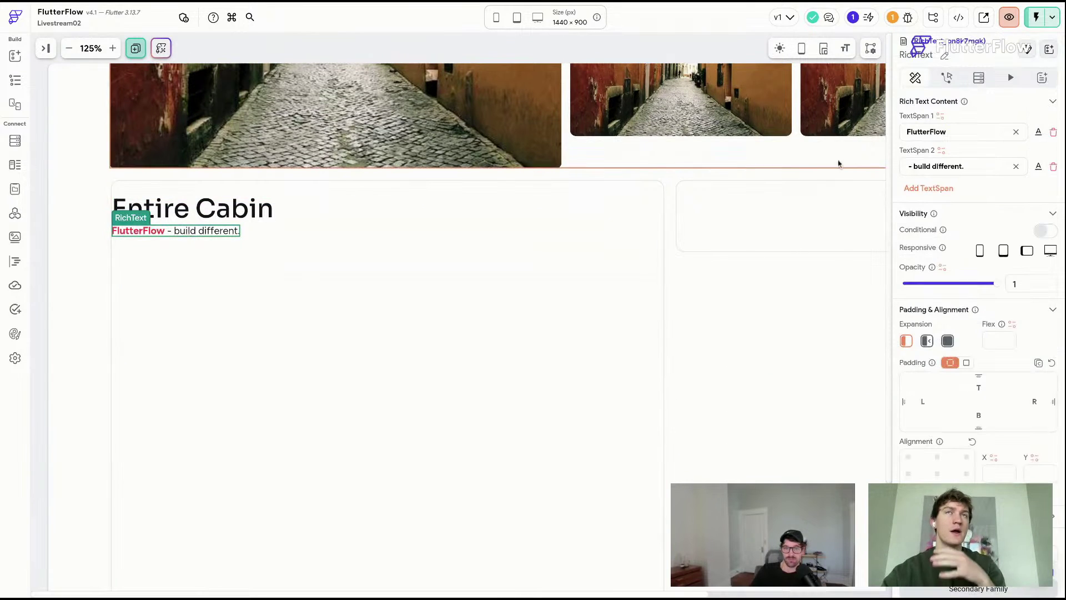
{"action": "left_click", "coordinate": [1054, 131]}
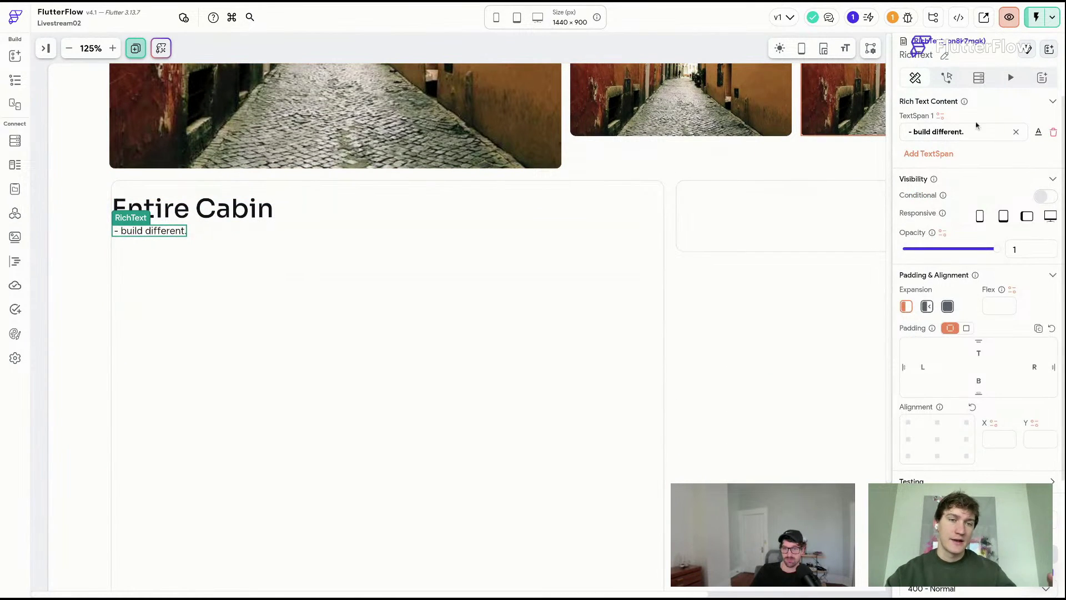
{"action": "left_click", "coordinate": [928, 188]}
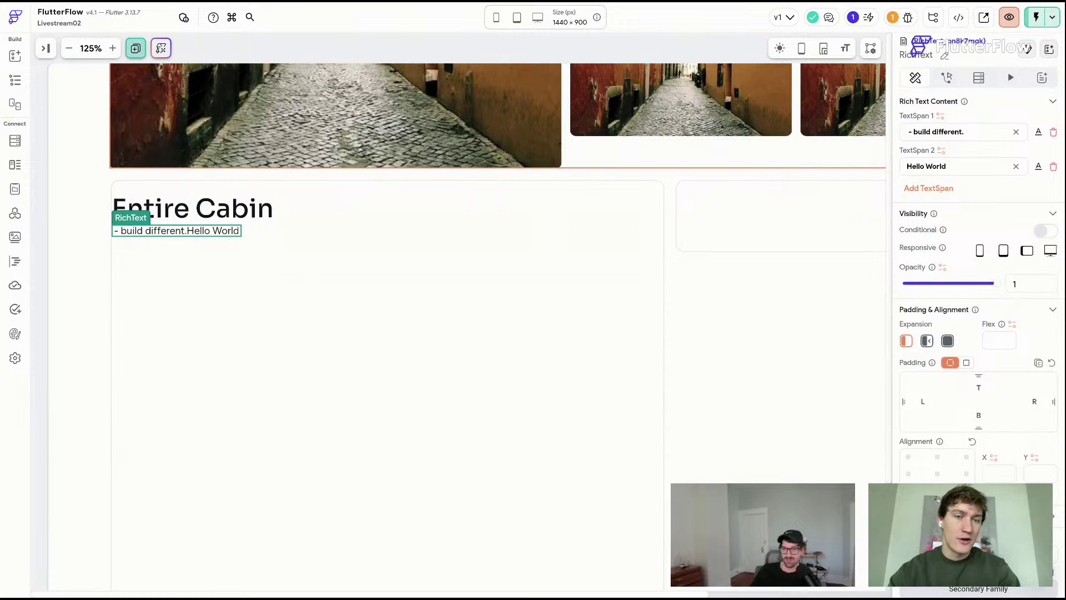
- Set the RichText's first span to "3 Guests •" and its second span to "Studio"
{"action": "triple_click", "coordinate": [987, 133]}
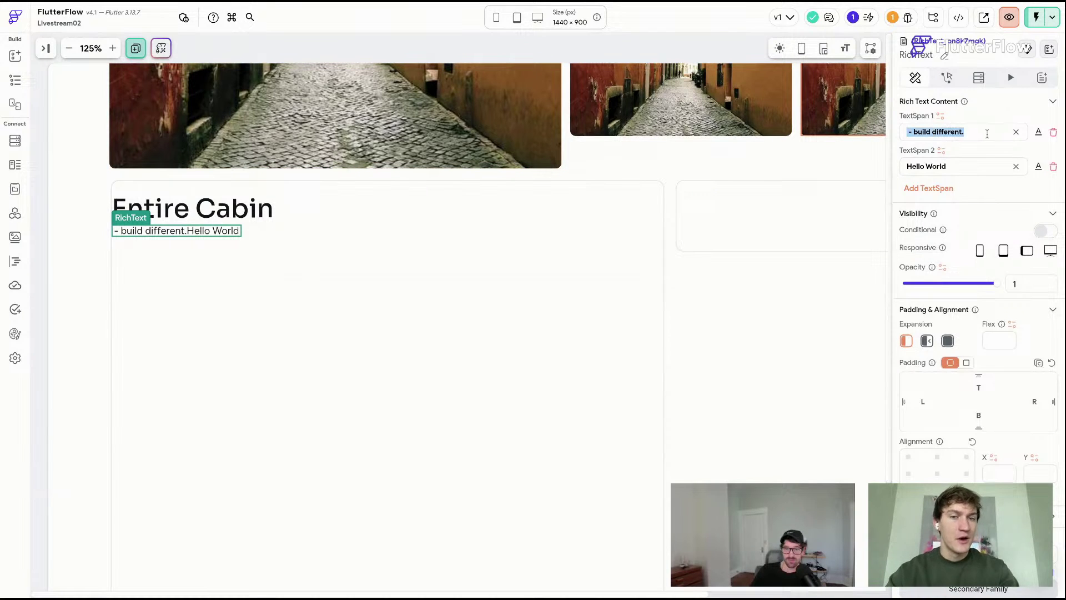
{"action": "type", "text": "3 Guests"}
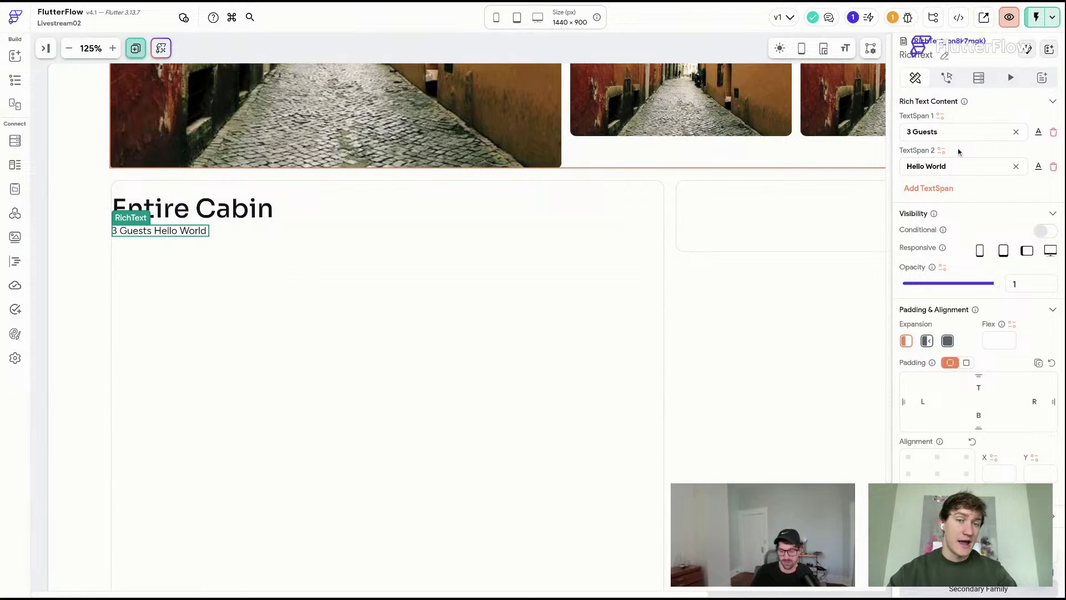
{"action": "type", "text": " *"}
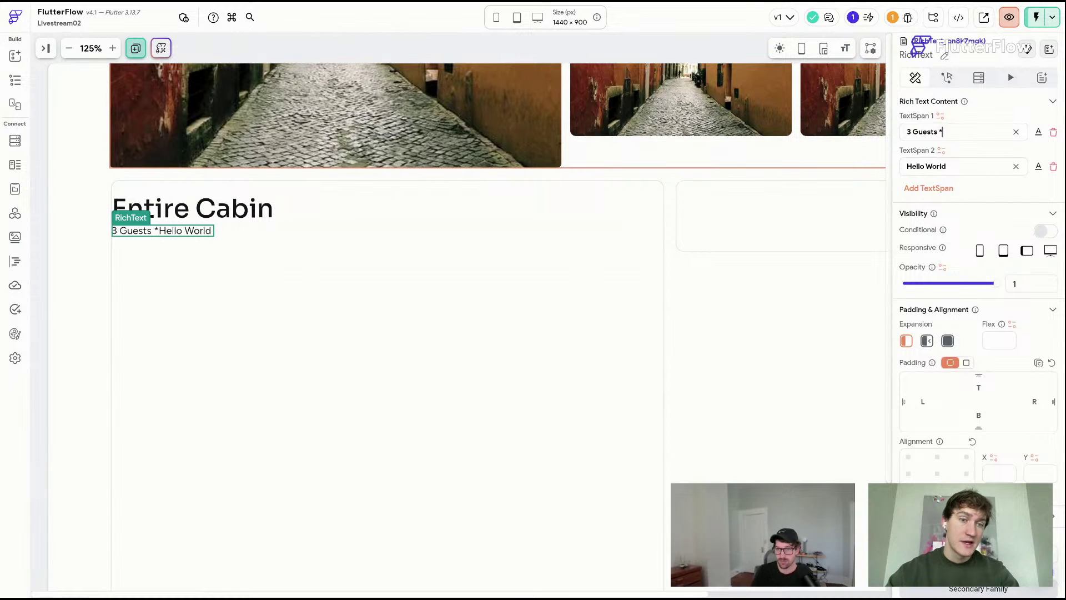
{"action": "key", "text": "BackSpace"}
{"action": "type", "text": "•"}
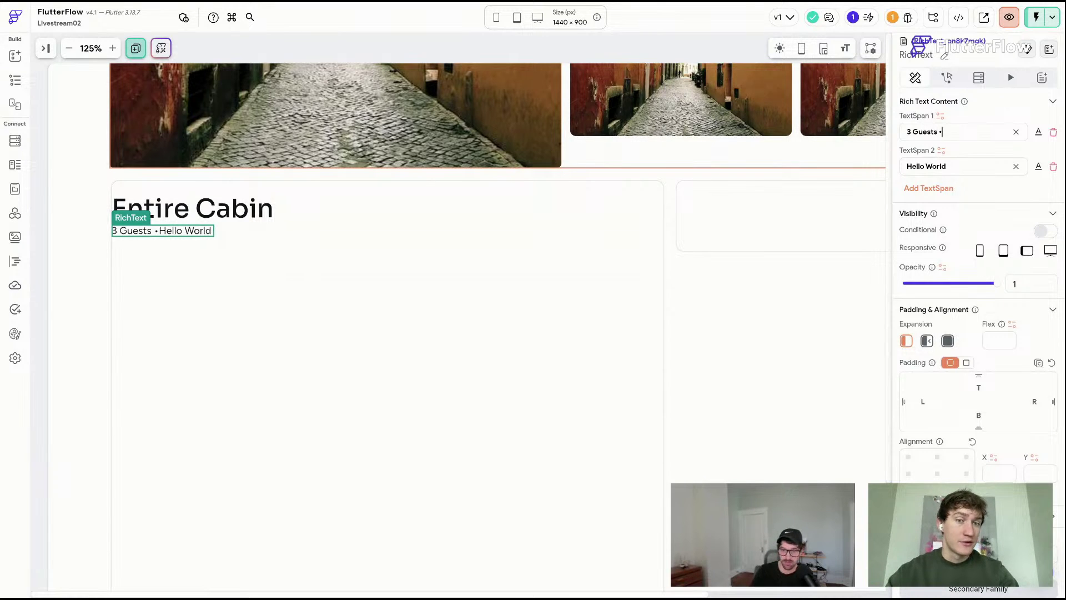
{"action": "key", "text": "Tab"}
{"action": "type", "text": "S"}
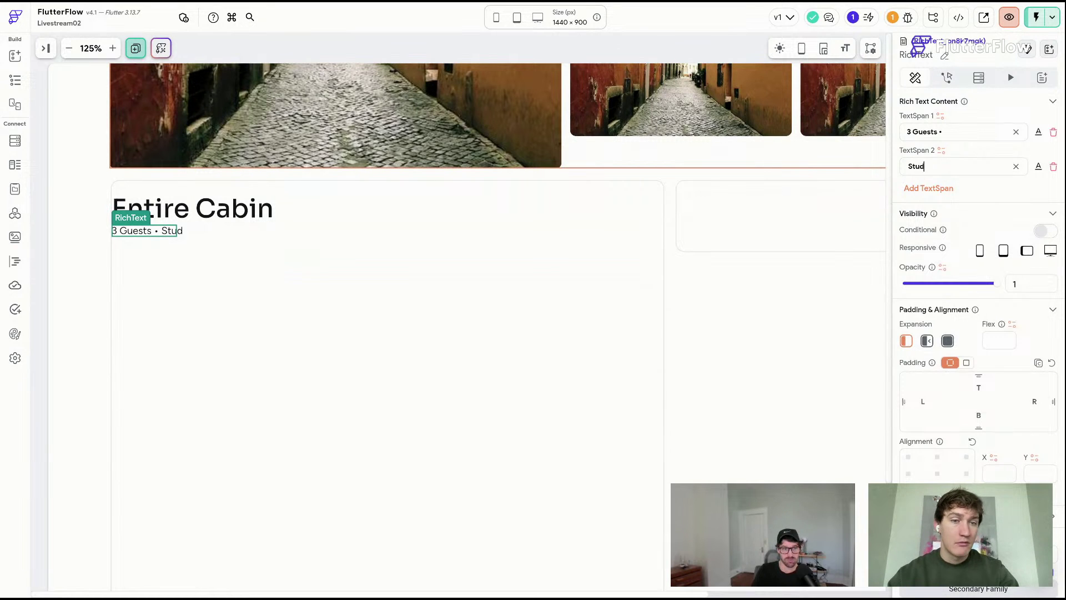
- Add two more text spans and rearrange the content so "3 Guests", a bullet separator and "Studio" each occupy their own span
{"action": "left_click", "coordinate": [924, 189]}
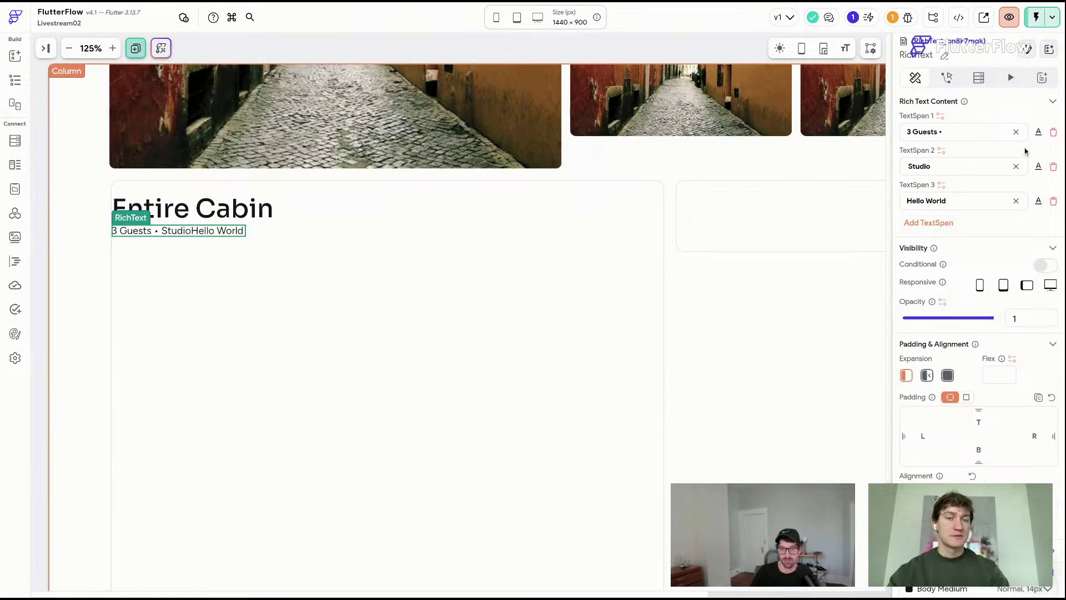
{"action": "left_click", "coordinate": [929, 223]}
{"action": "double_click", "coordinate": [943, 177]}
{"action": "key", "text": "ctrl+c"}
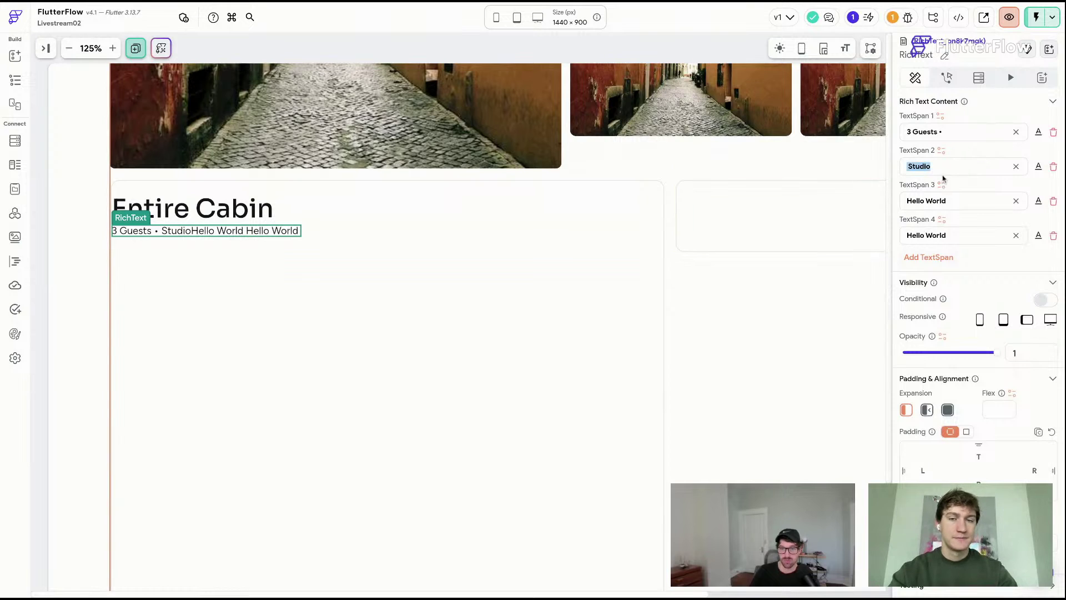
{"action": "key", "text": "BackSpace"}
{"action": "left_click_drag", "start_coordinate": [954, 201], "coordinate": [852, 207]}
{"action": "key", "text": "ctrl+v"}
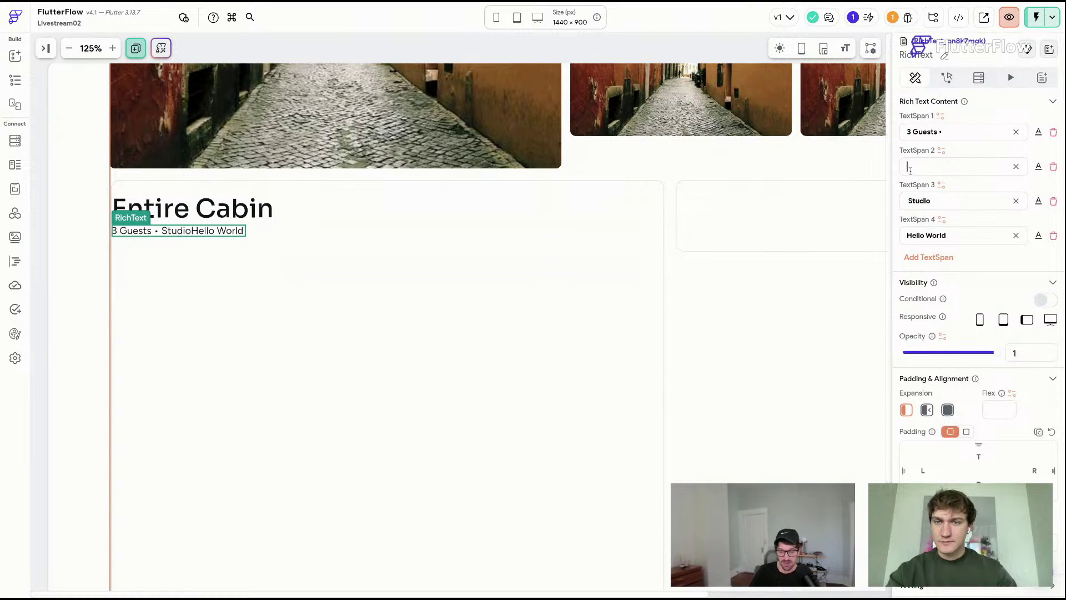
{"action": "type", "text": "•"}
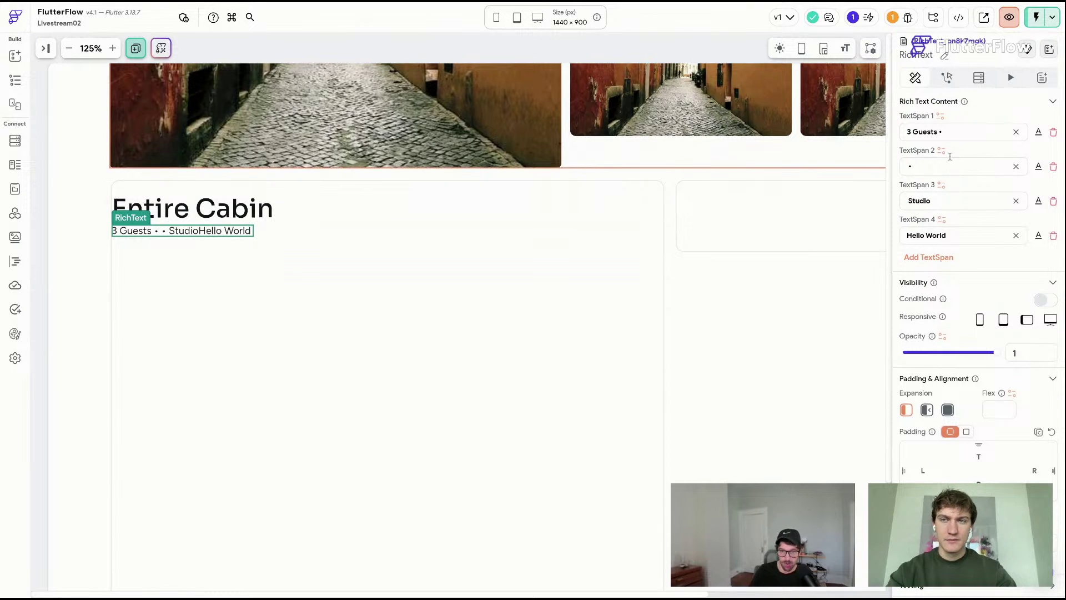
{"action": "key", "text": "BackSpace"}
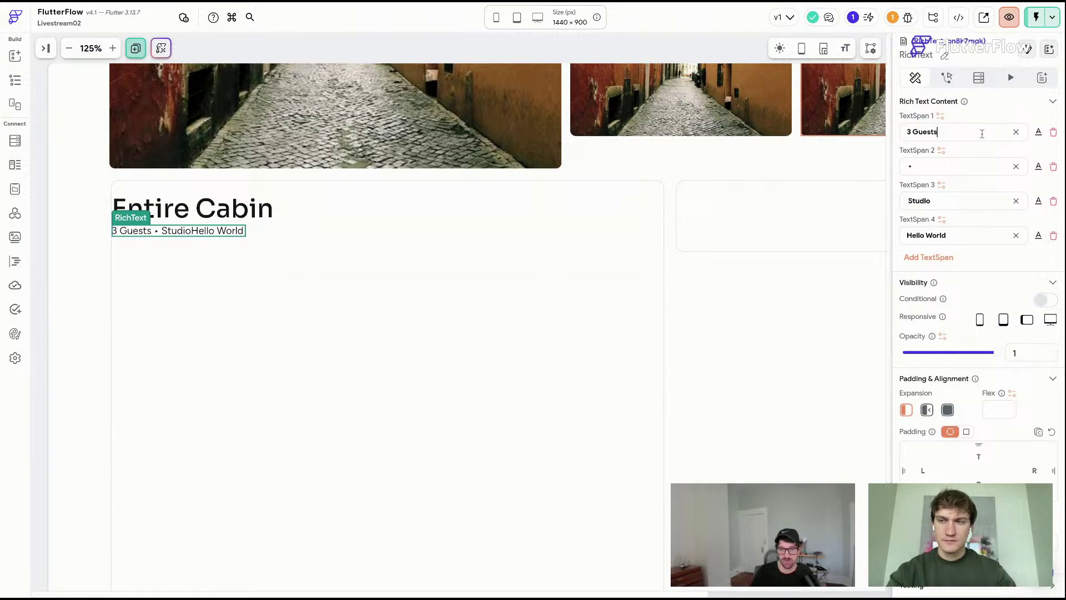
- Set the fourth text span to a spaced bullet and add a fifth span reading "2 Beds"
{"action": "scroll", "coordinate": [963, 145], "scroll_direction": "down", "scroll_amount": 2}
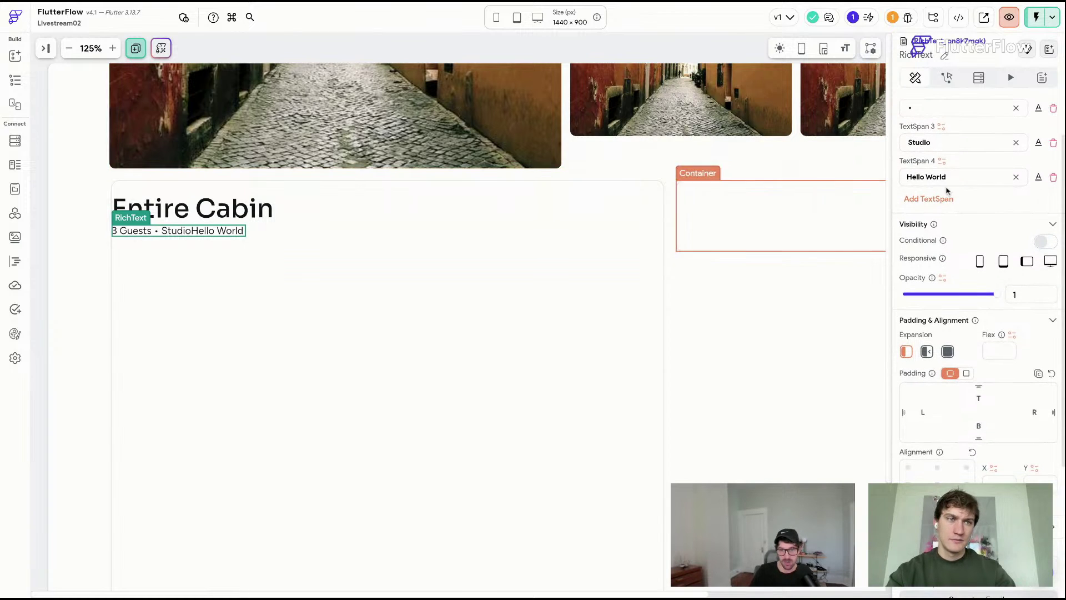
{"action": "left_click_drag", "start_coordinate": [949, 178], "coordinate": [834, 178]}
{"action": "type", "text": "•"}
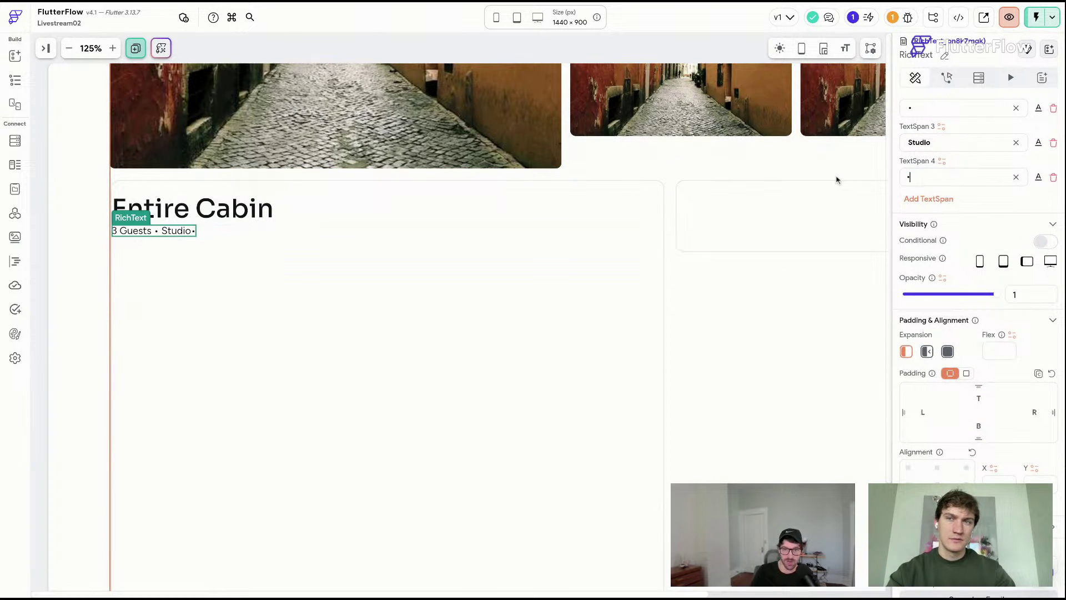
{"action": "left_click", "coordinate": [903, 178]}
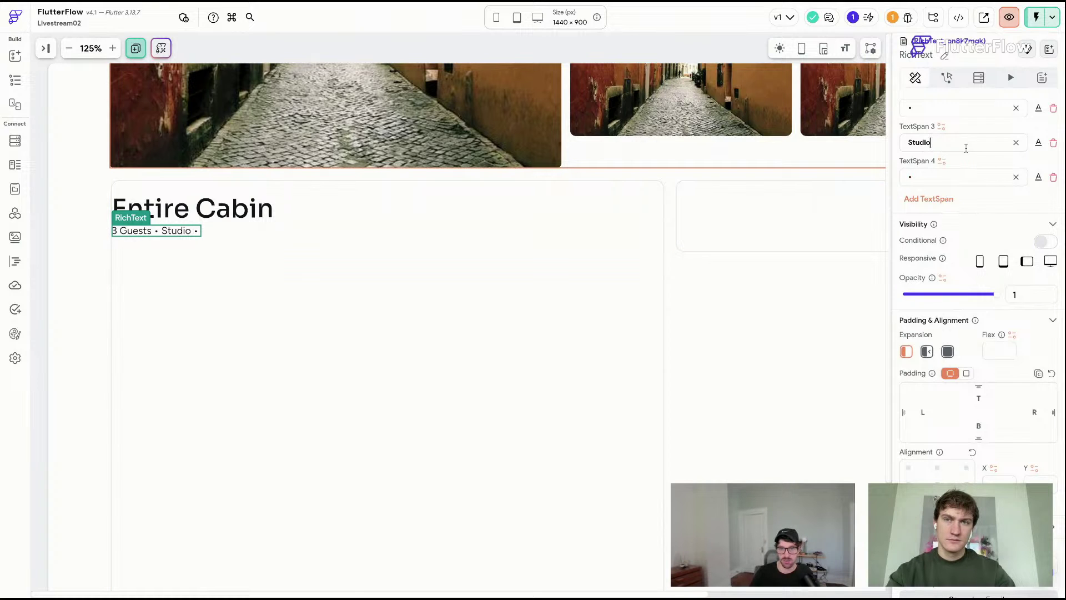
{"action": "left_click", "coordinate": [944, 199]}
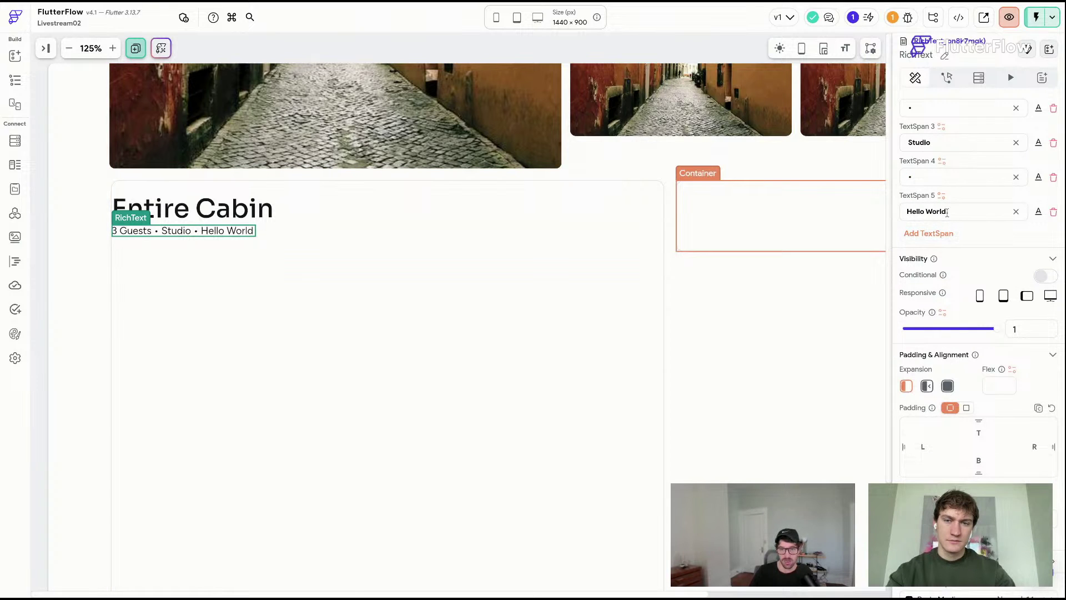
{"action": "triple_click", "coordinate": [958, 211]}
{"action": "type", "text": "2 Beds"}
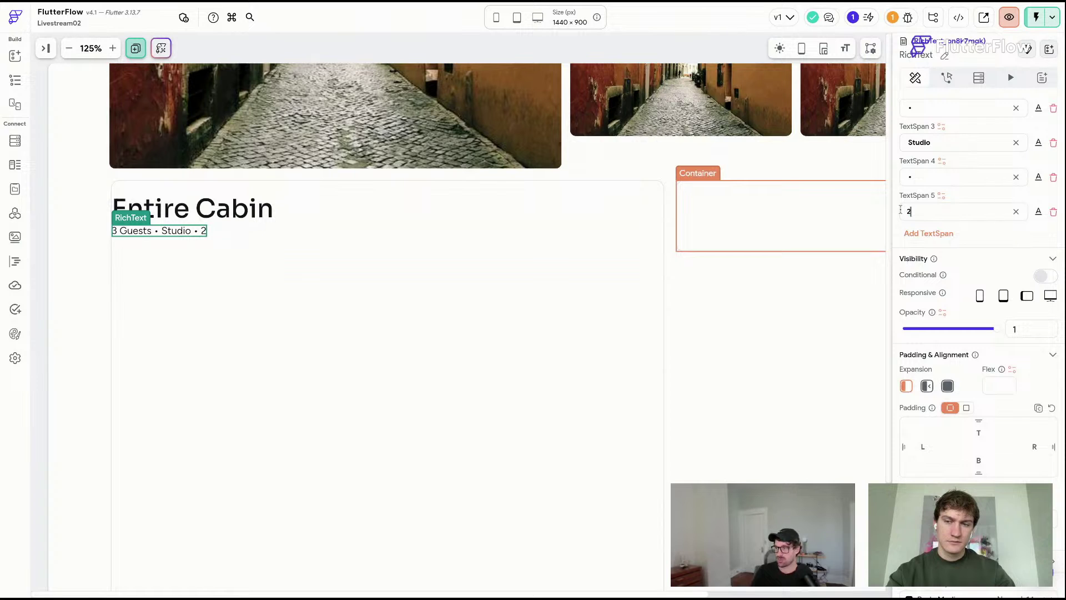
- Add a spaced bullet as the sixth text span and a seventh span reading "1 Bath"
{"action": "left_click", "coordinate": [933, 234]}
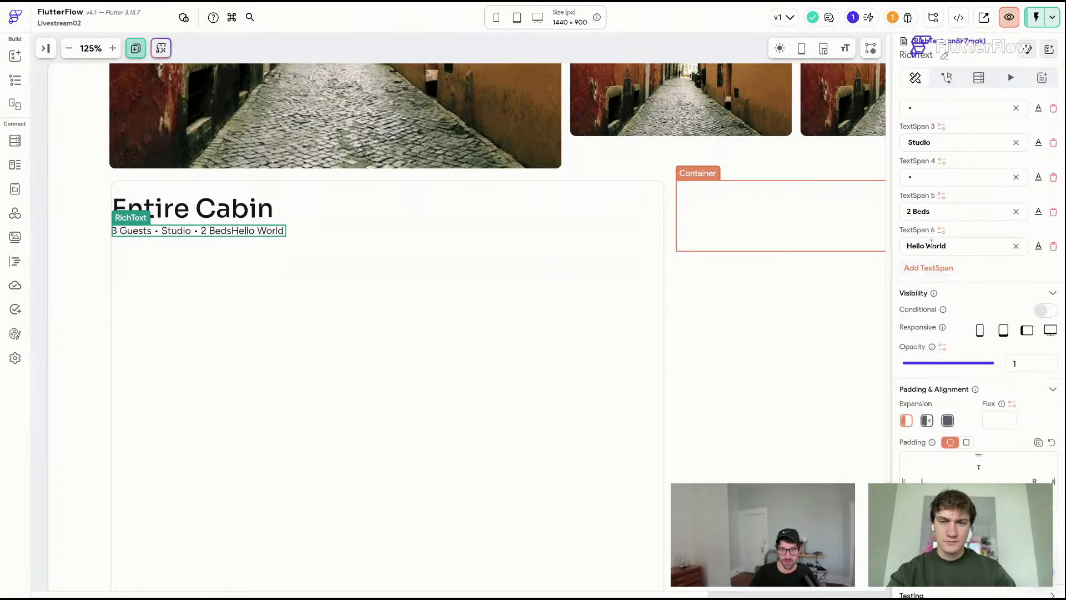
{"action": "triple_click", "coordinate": [959, 245]}
{"action": "type", "text": "•"}
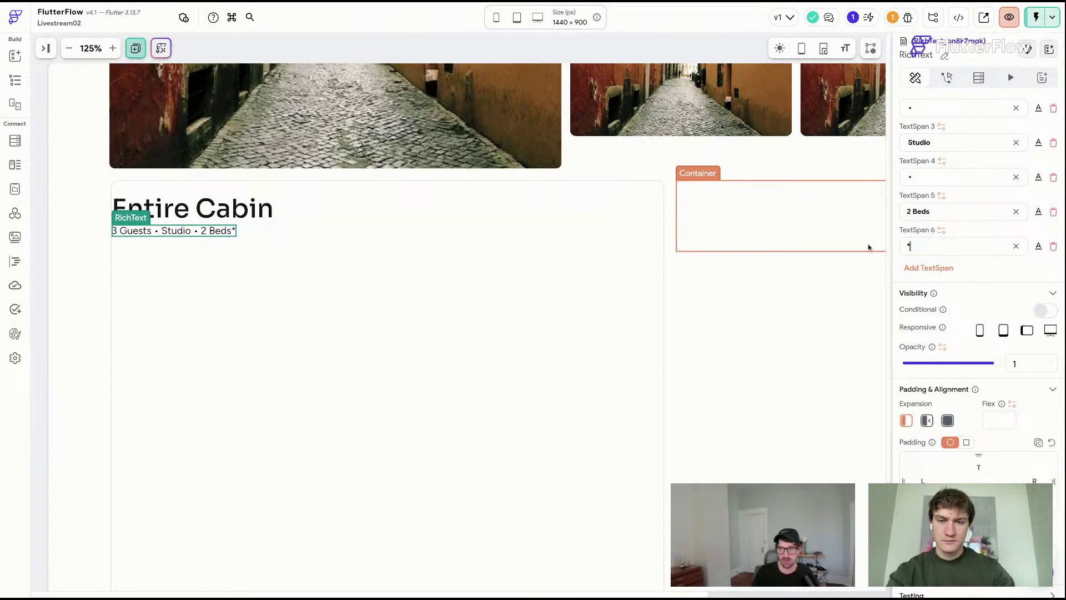
{"action": "key", "text": "BackSpace"}
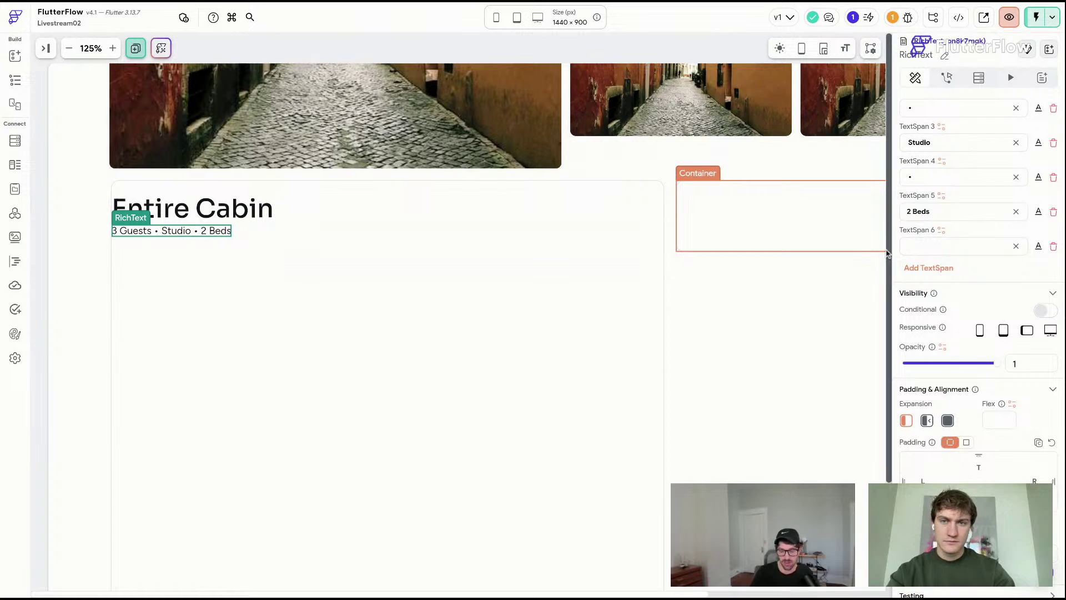
{"action": "left_click", "coordinate": [929, 268]}
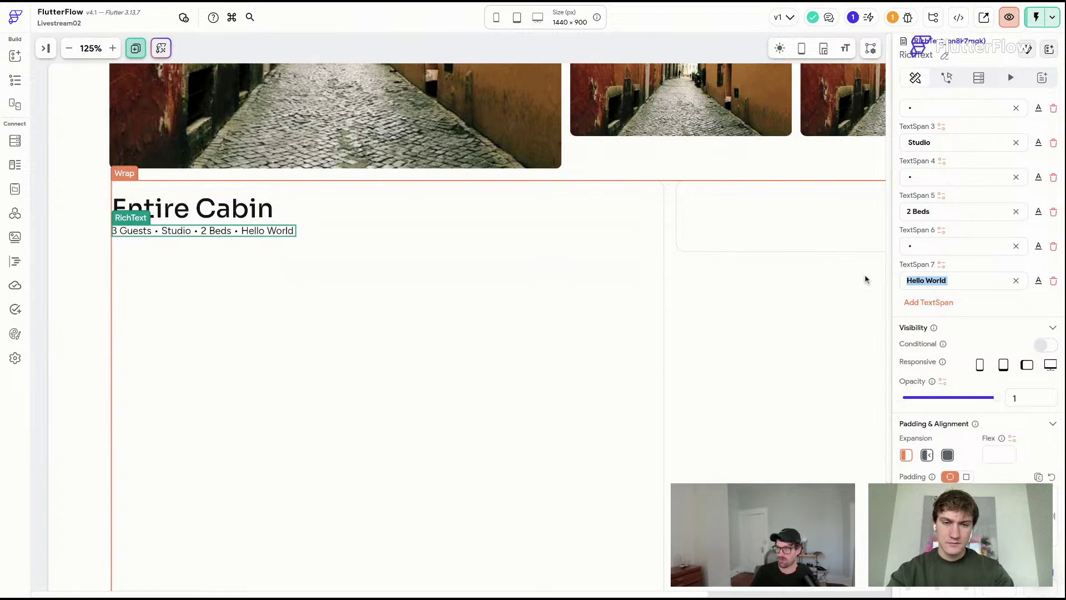
{"action": "type", "text": "1 Bath"}
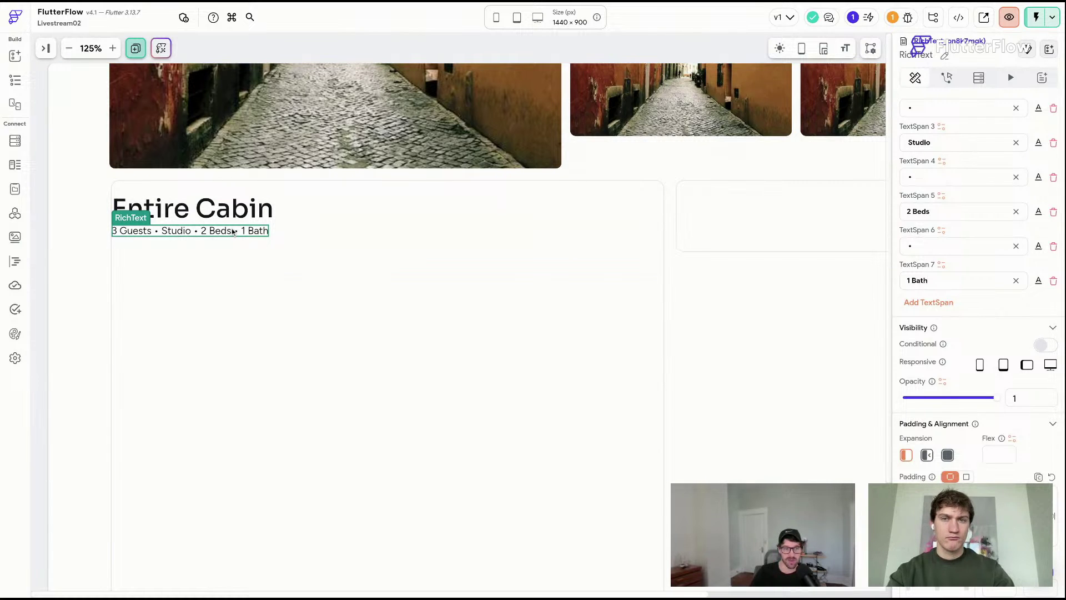
- Add a Row beneath the RichText in the details column and increase the spacing between the column's items
{"action": "key", "text": "super+b"}
{"action": "left_click_drag", "start_coordinate": [1020, 202], "coordinate": [217, 267]}
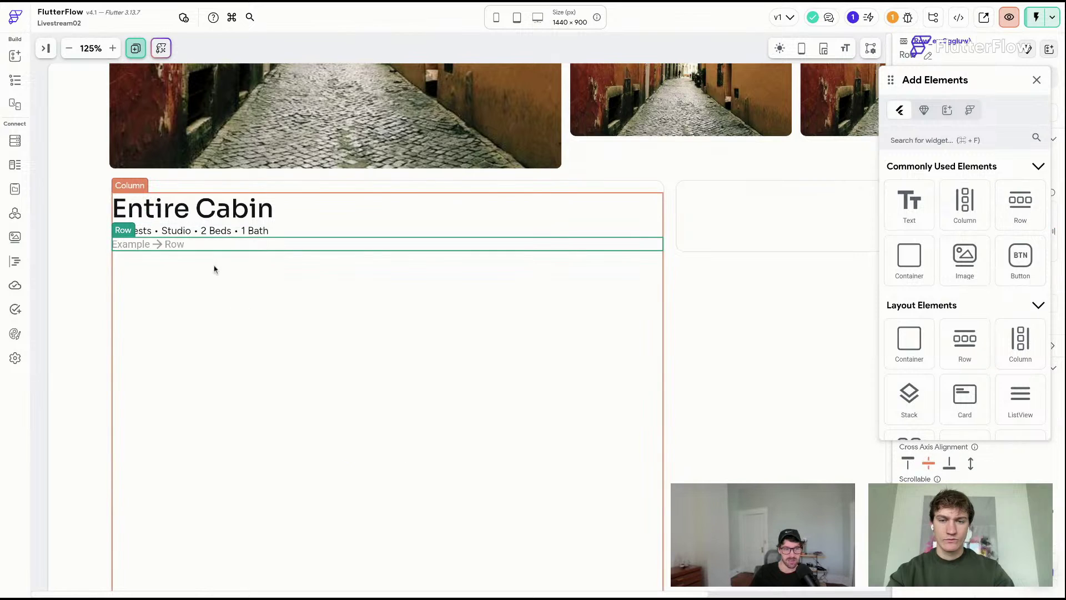
{"action": "left_click", "coordinate": [1037, 81]}
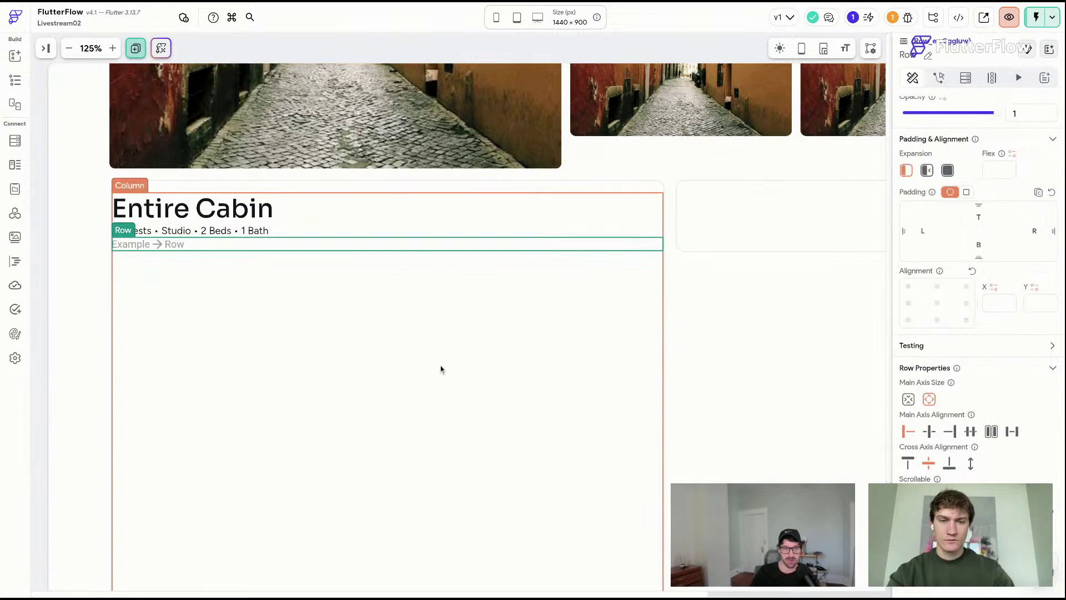
{"action": "left_click", "coordinate": [440, 368]}
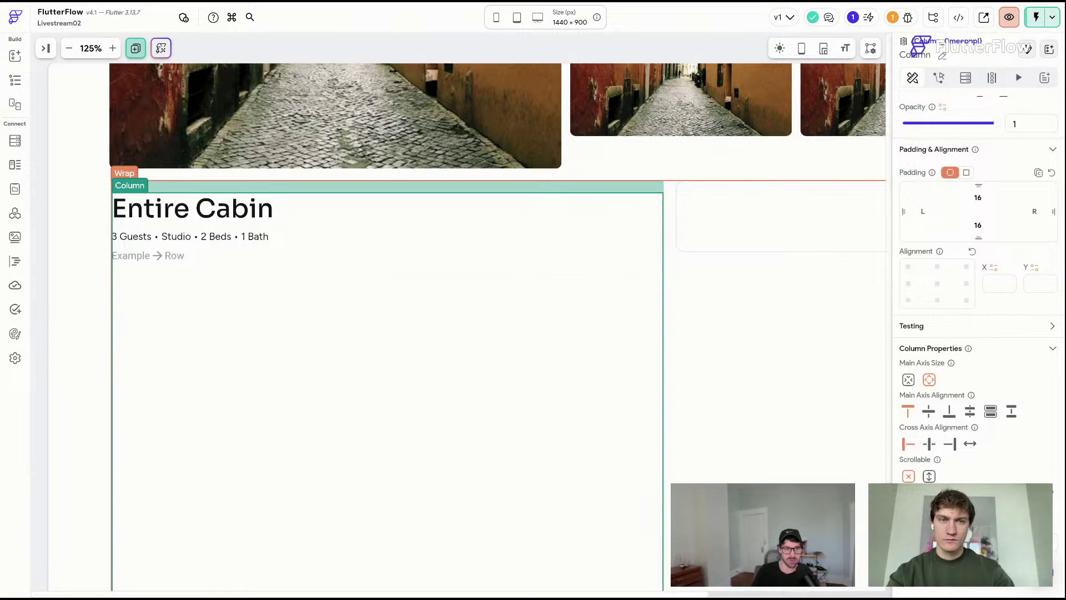
- Place an Icon widget in the new row, followed by a Text widget beside it
{"action": "left_click", "coordinate": [190, 257]}
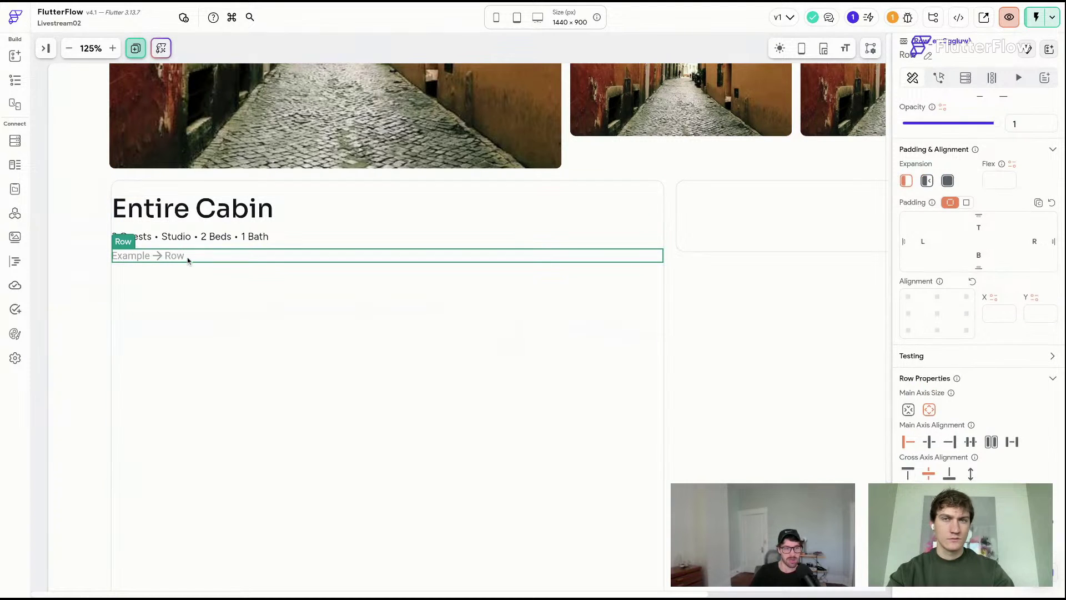
{"action": "key", "text": "a"}
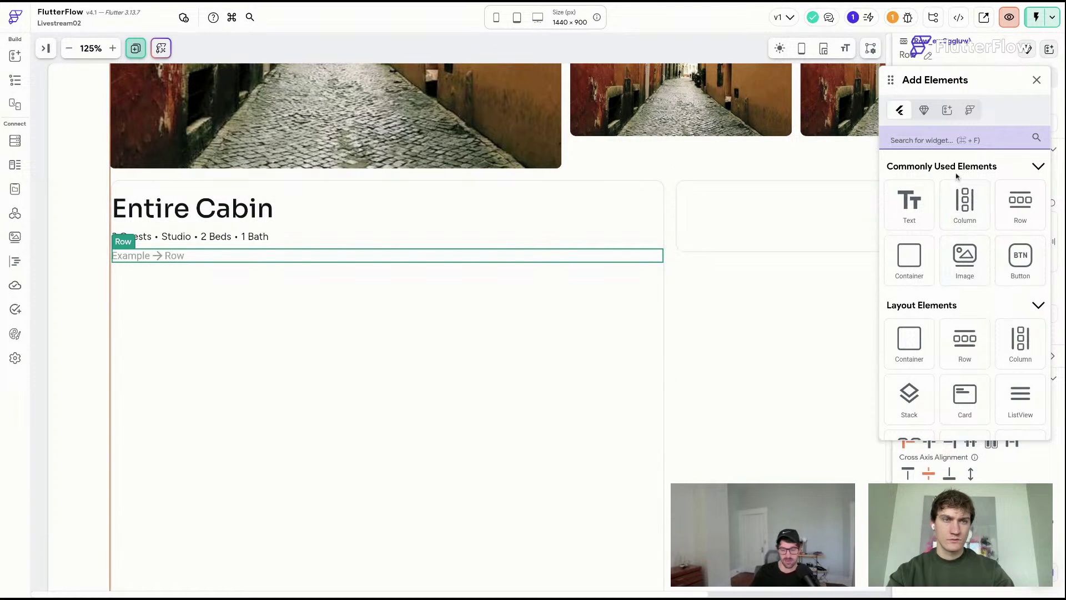
{"action": "type", "text": "icon"}
{"action": "left_click_drag", "start_coordinate": [905, 371], "coordinate": [147, 255]}
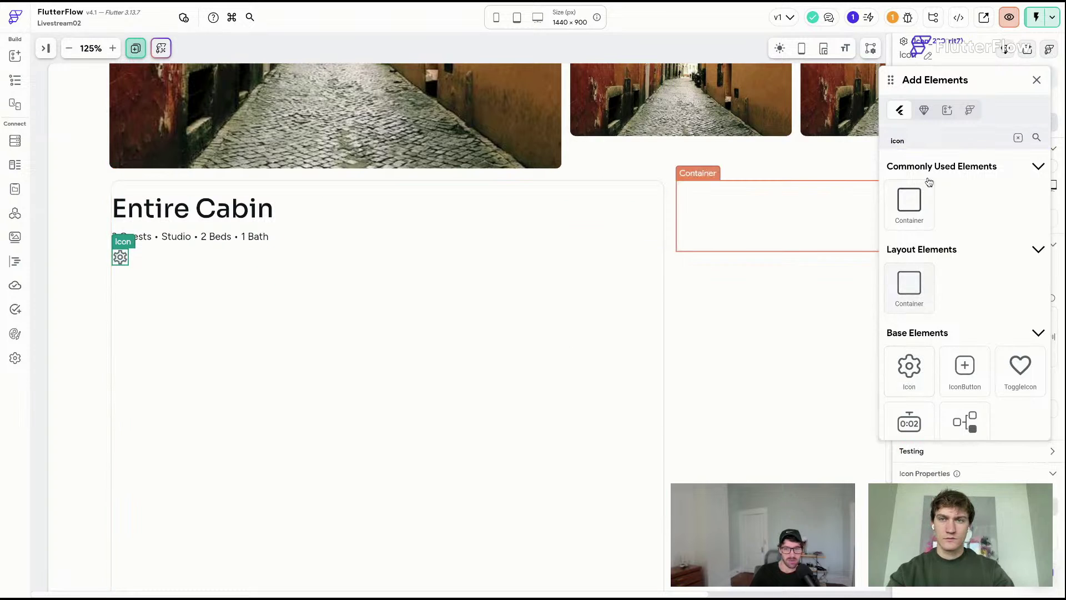
{"action": "left_click", "coordinate": [1018, 137]}
{"action": "left_click_drag", "start_coordinate": [926, 215], "coordinate": [218, 273]}
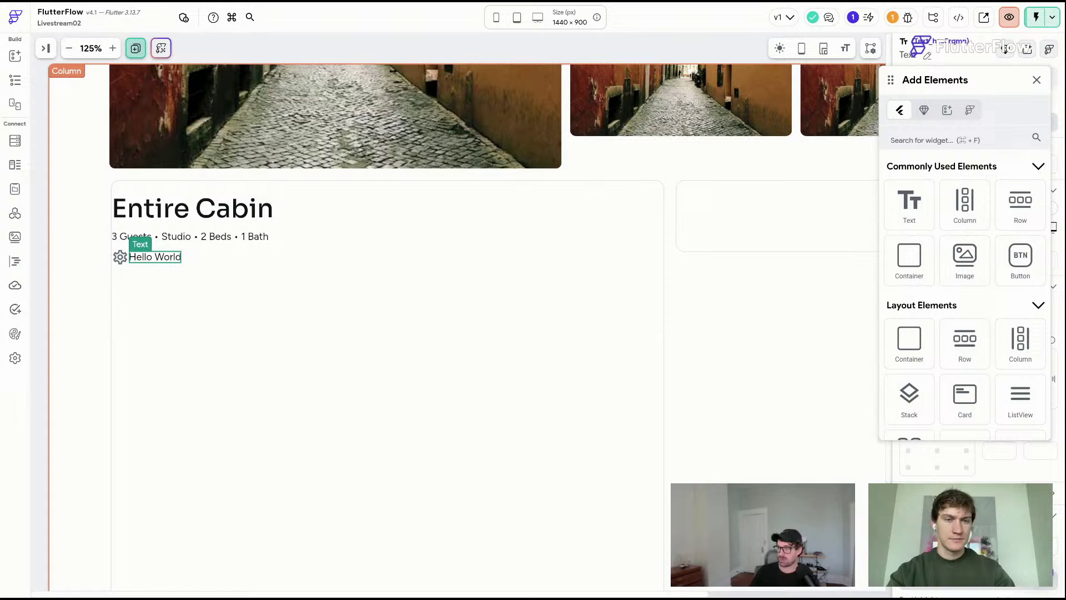
- Add a second Text widget to the row beneath the summary line and change the row's icon to a solid star
{"action": "mouse_move", "coordinate": [910, 215]}
{"action": "left_mouse_down"}
{"action": "mouse_move", "coordinate": [466, 287]}
{"action": "mouse_move", "coordinate": [328, 275]}
{"action": "left_mouse_up"}
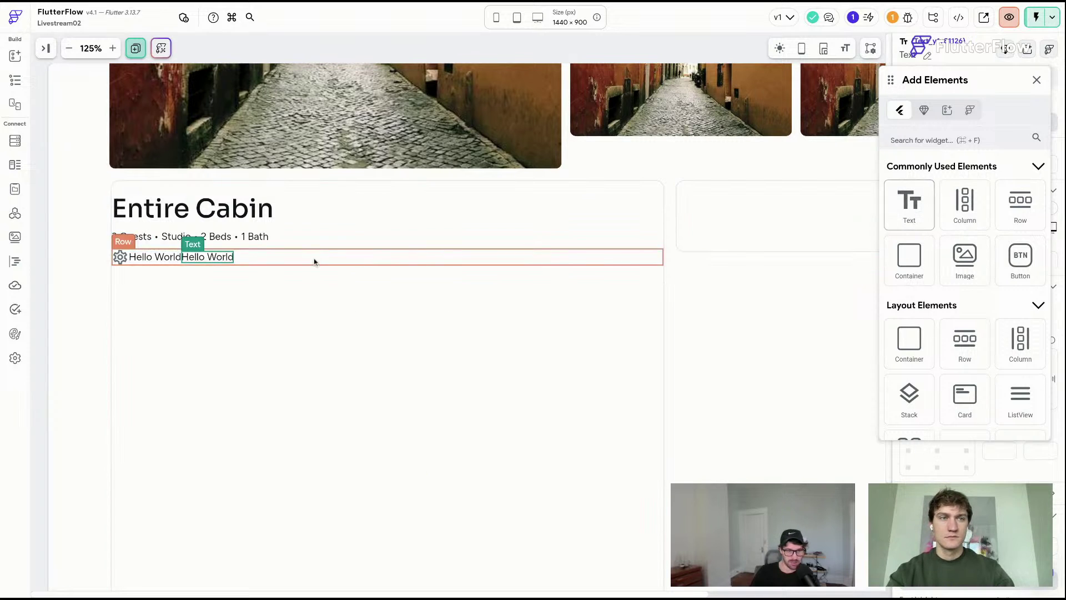
{"action": "left_click", "coordinate": [1037, 82]}
{"action": "left_click", "coordinate": [118, 258]}
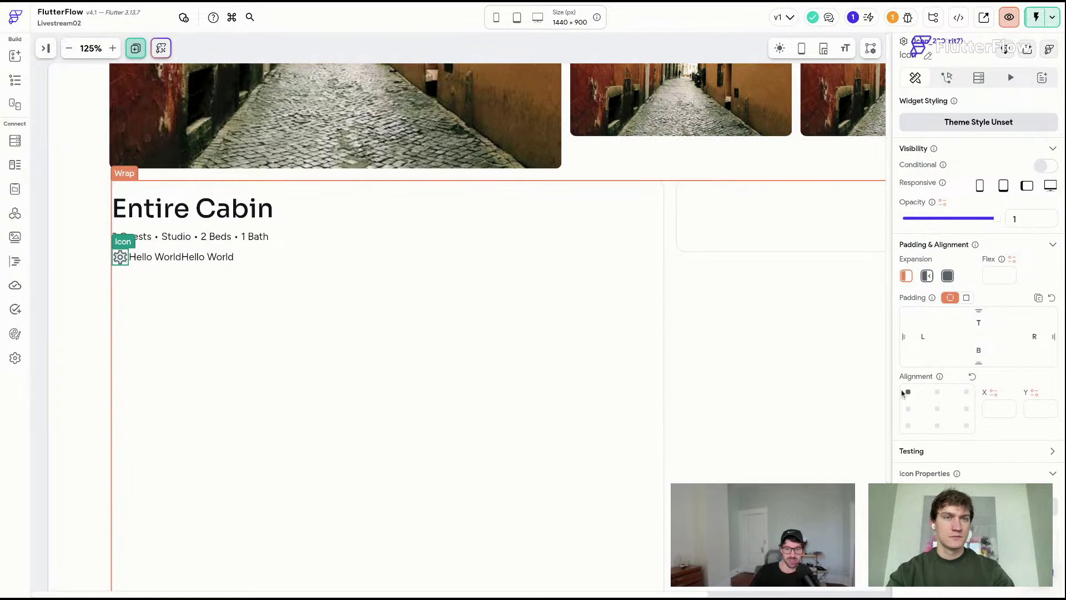
{"action": "double_click", "coordinate": [120, 257]}
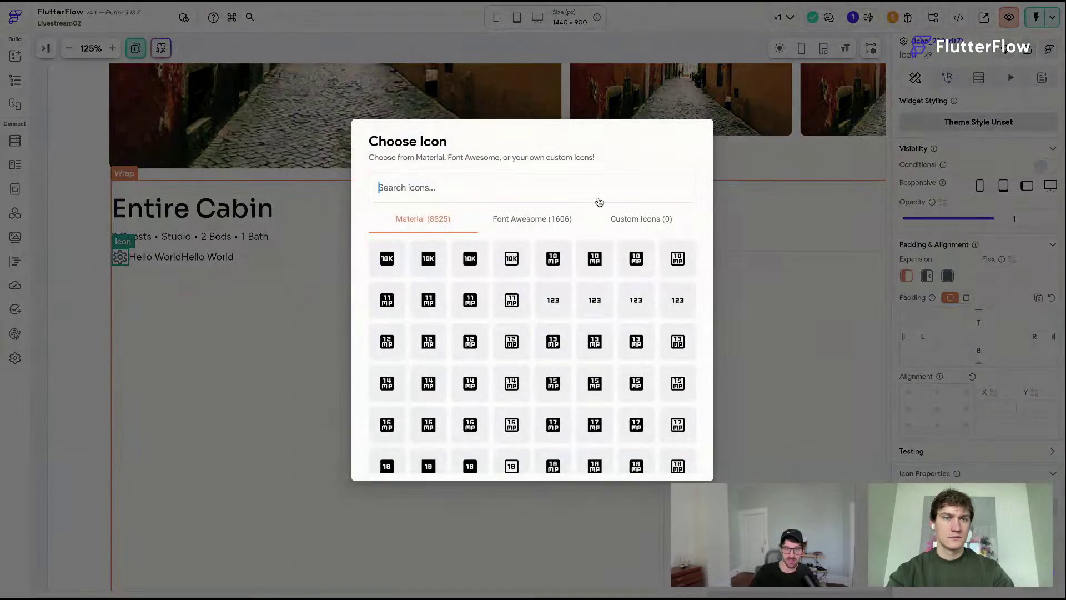
{"action": "type", "text": "star"}
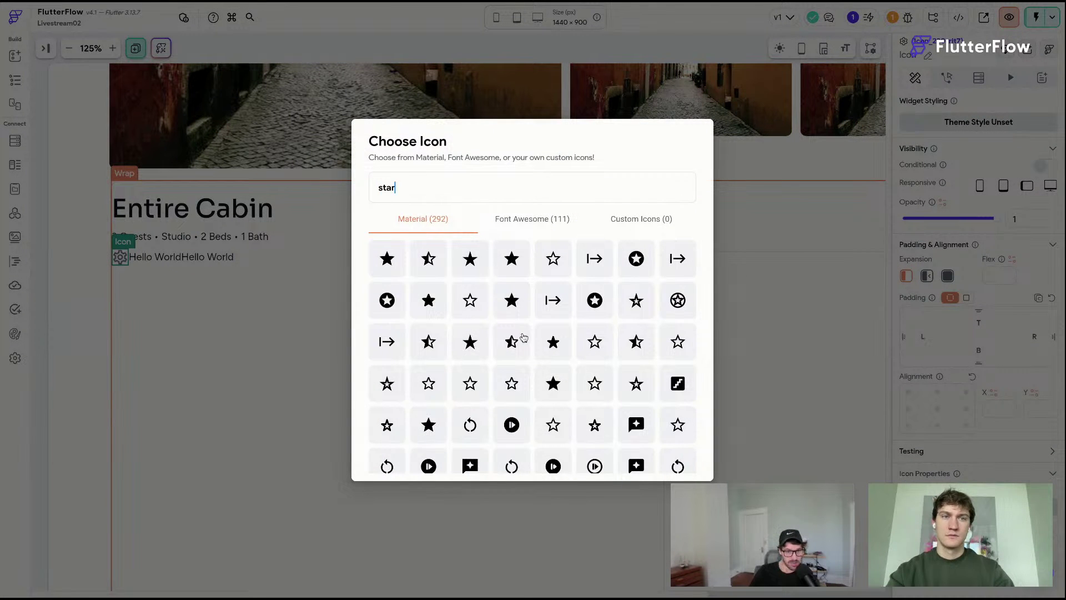
{"action": "left_click", "coordinate": [553, 341]}
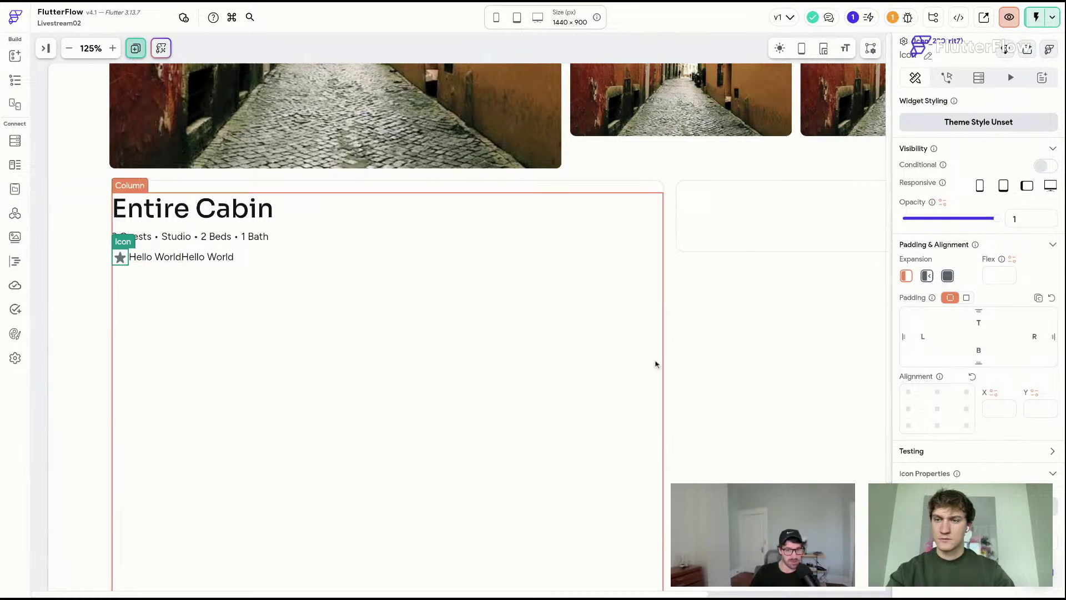
- Set the star icon's color to Primary Text and add spacing between the items of its row
{"action": "left_click", "coordinate": [943, 514]}
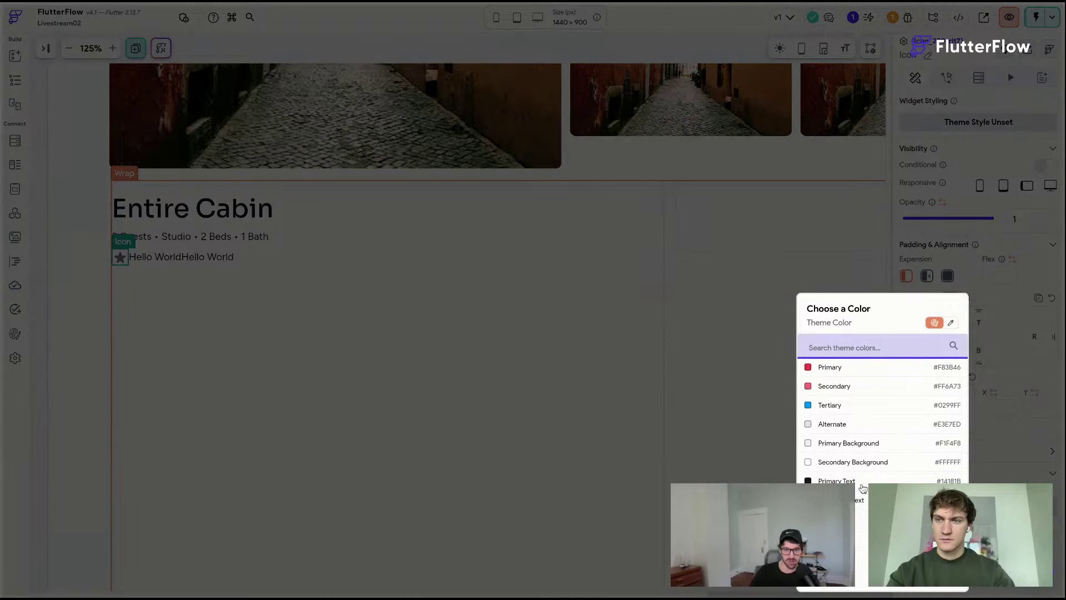
{"action": "left_click", "coordinate": [333, 266]}
{"action": "left_click", "coordinate": [278, 257]}
{"action": "right_click", "coordinate": [990, 440]}
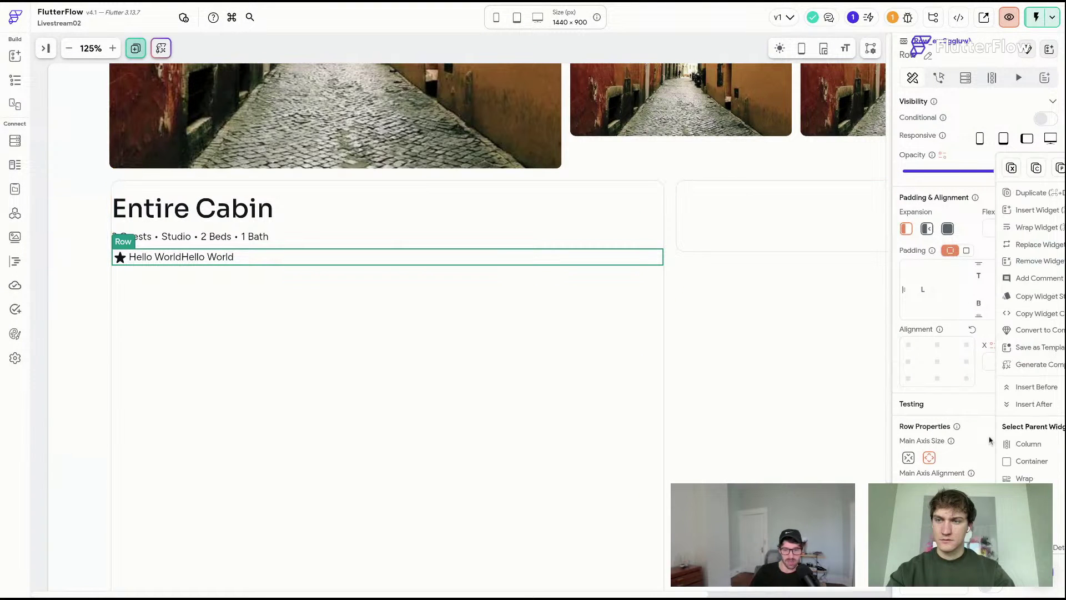
{"action": "left_click", "coordinate": [951, 397]}
{"action": "scroll", "coordinate": [951, 397], "scroll_direction": "down", "scroll_amount": 2}
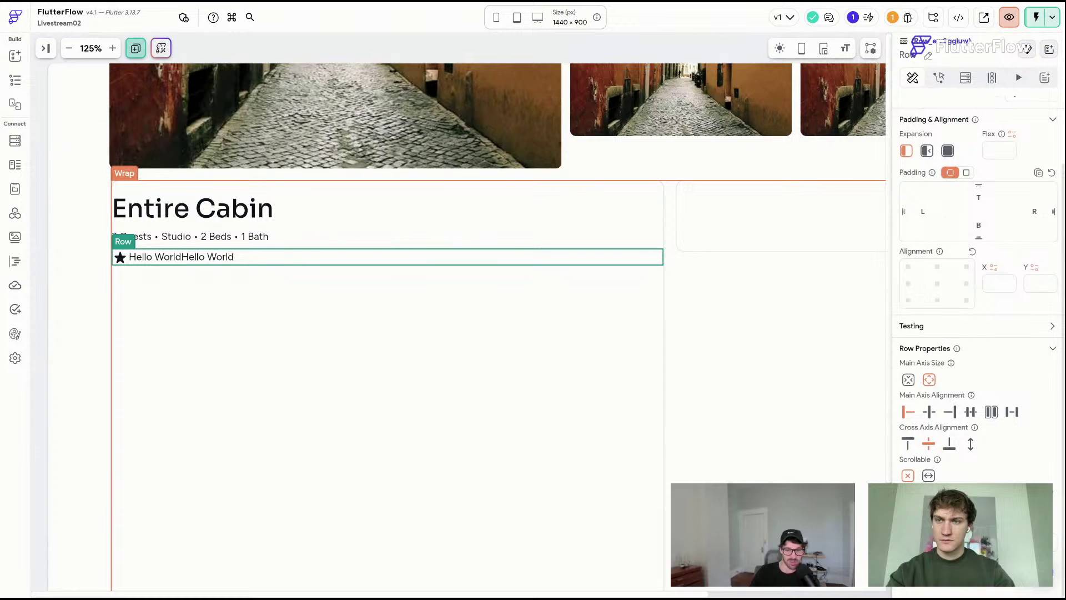
- Set the font weight of the text beside the star to 700 - Bold and its content to "4.65"
{"action": "left_click", "coordinate": [160, 257]}
{"action": "scroll", "coordinate": [1023, 300], "scroll_direction": "down", "scroll_amount": 3}
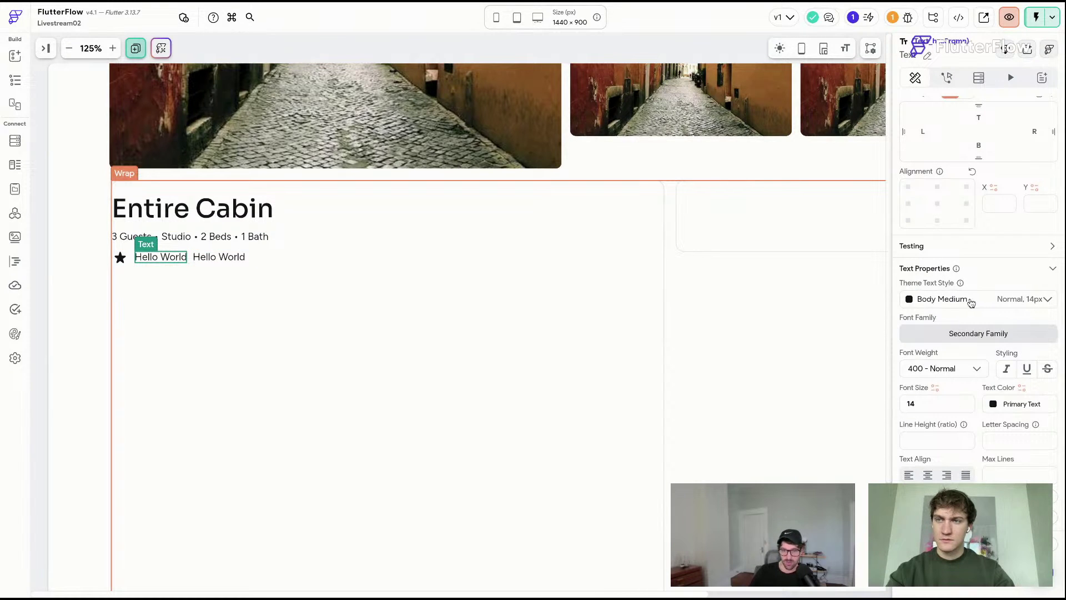
{"action": "left_click", "coordinate": [950, 368]}
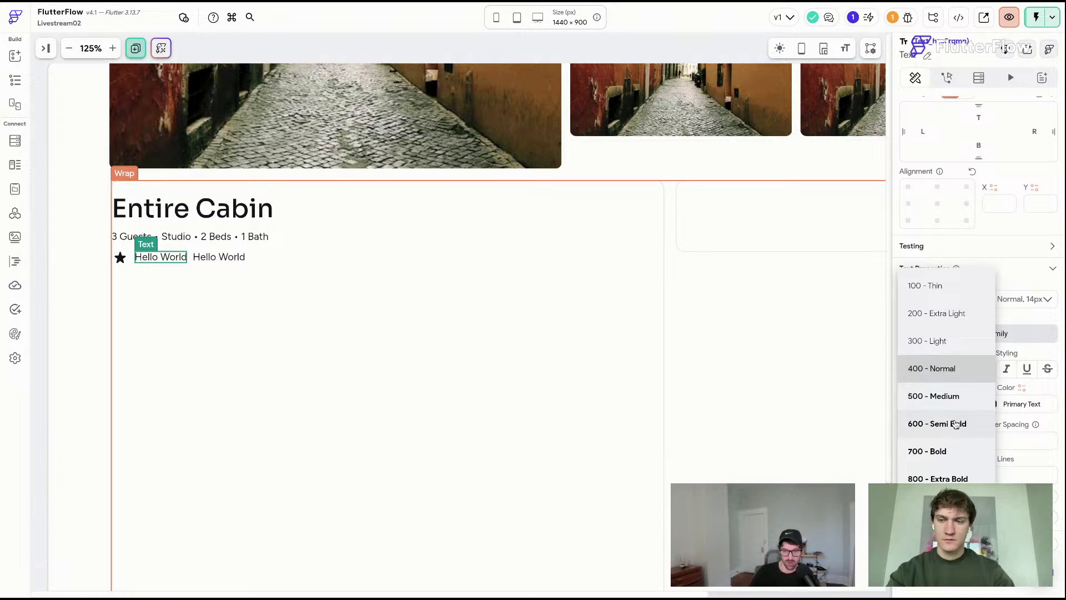
{"action": "left_click", "coordinate": [940, 449]}
{"action": "scroll", "coordinate": [955, 166], "scroll_direction": "up", "scroll_amount": 5}
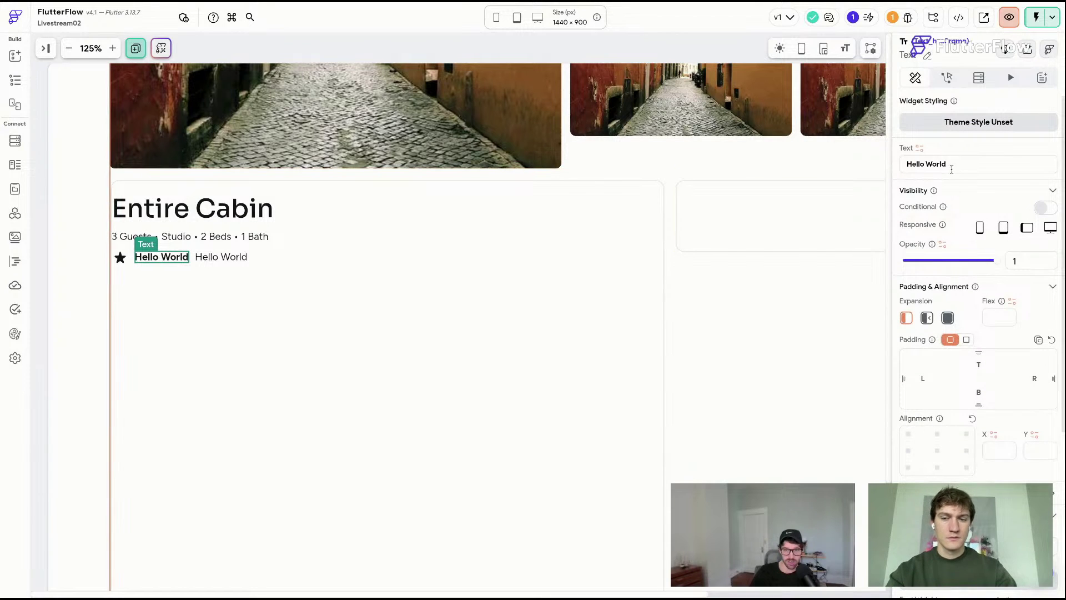
{"action": "triple_click", "coordinate": [954, 164]}
{"action": "type", "text": "4.654"}
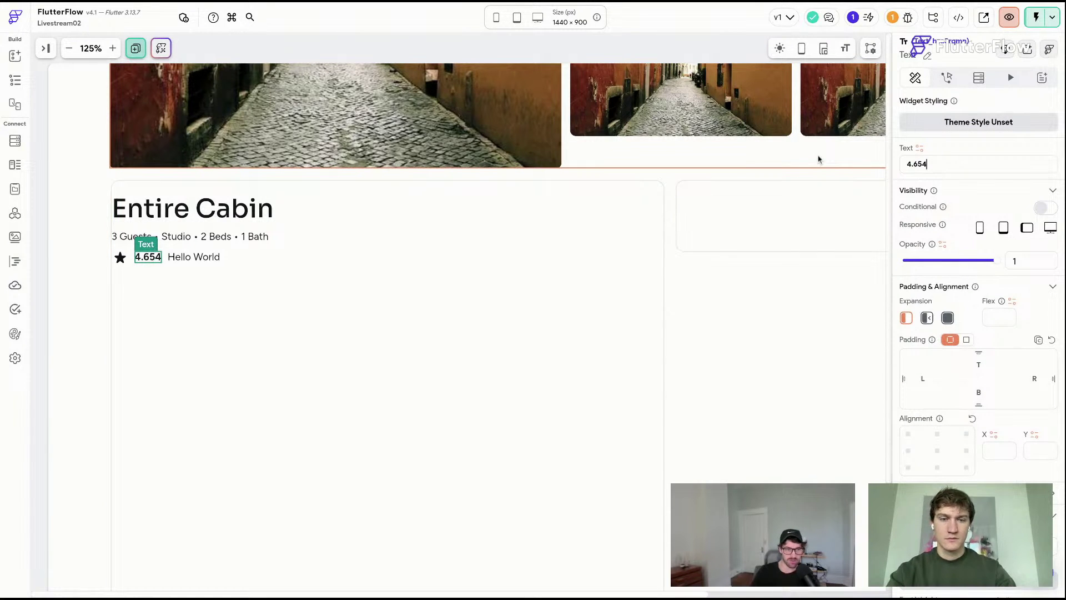
{"action": "key", "text": "BackSpace"}
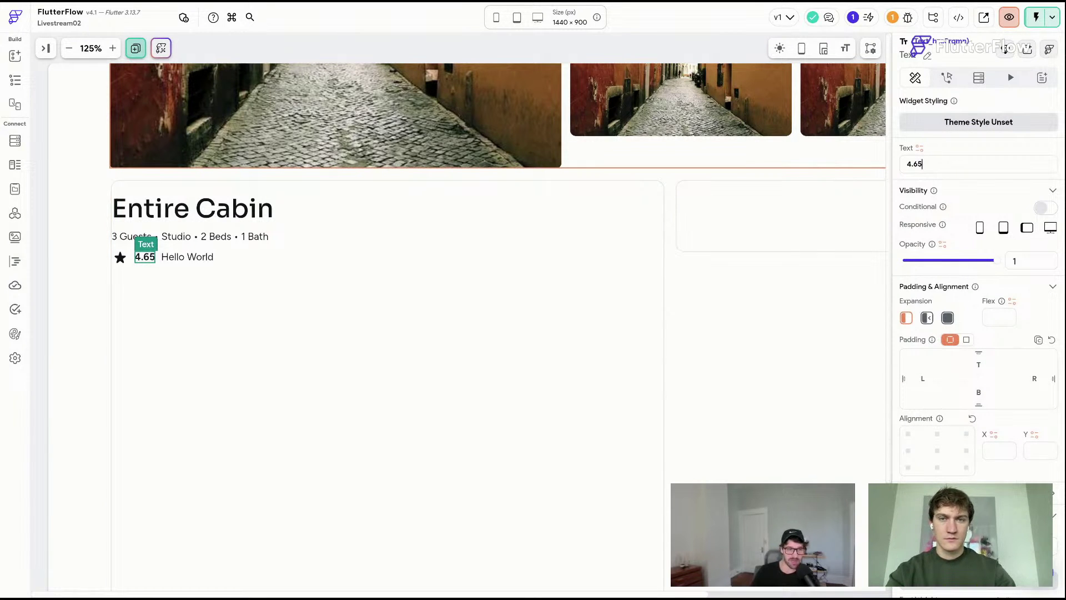
- Change the row's second text to "154 Reviews" and underline it
{"action": "left_click", "coordinate": [203, 263]}
{"action": "double_click", "coordinate": [203, 263]}
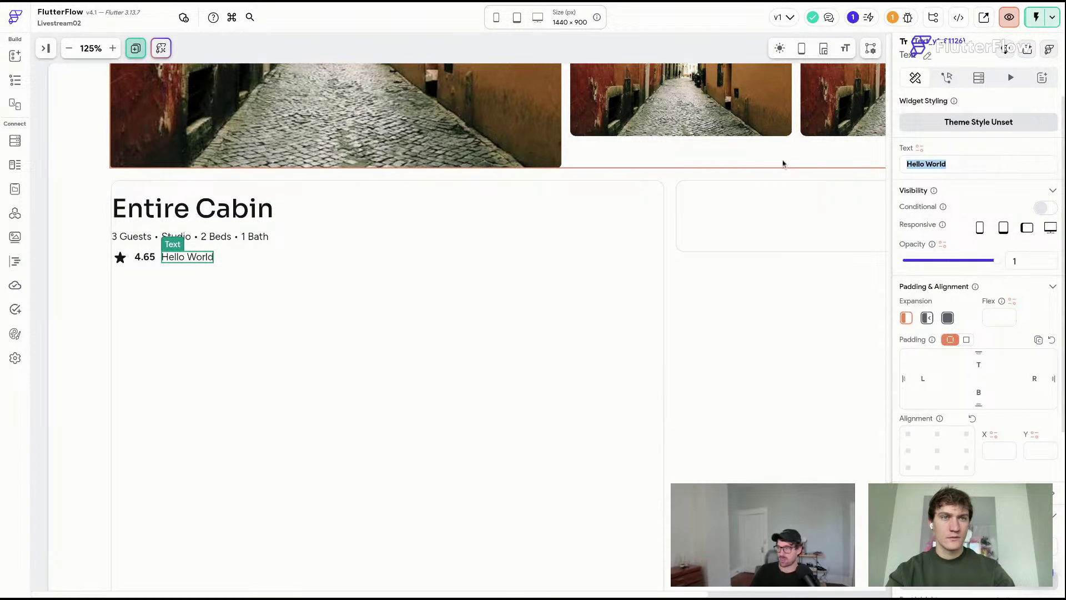
{"action": "type", "text": "15"}
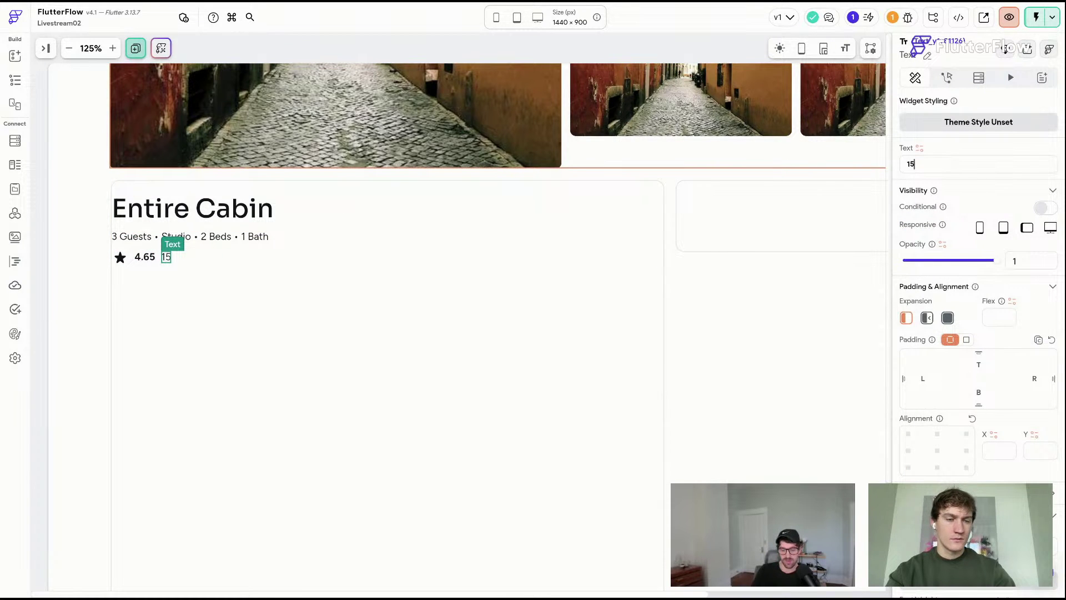
{"action": "type", "text": "4 Reviews"}
{"action": "key", "text": "BackSpace"}
{"action": "key", "text": "BackSpace"}
{"action": "key", "text": "BackSpace"}
{"action": "key", "text": "BackSpace"}
{"action": "key", "text": "BackSpace"}
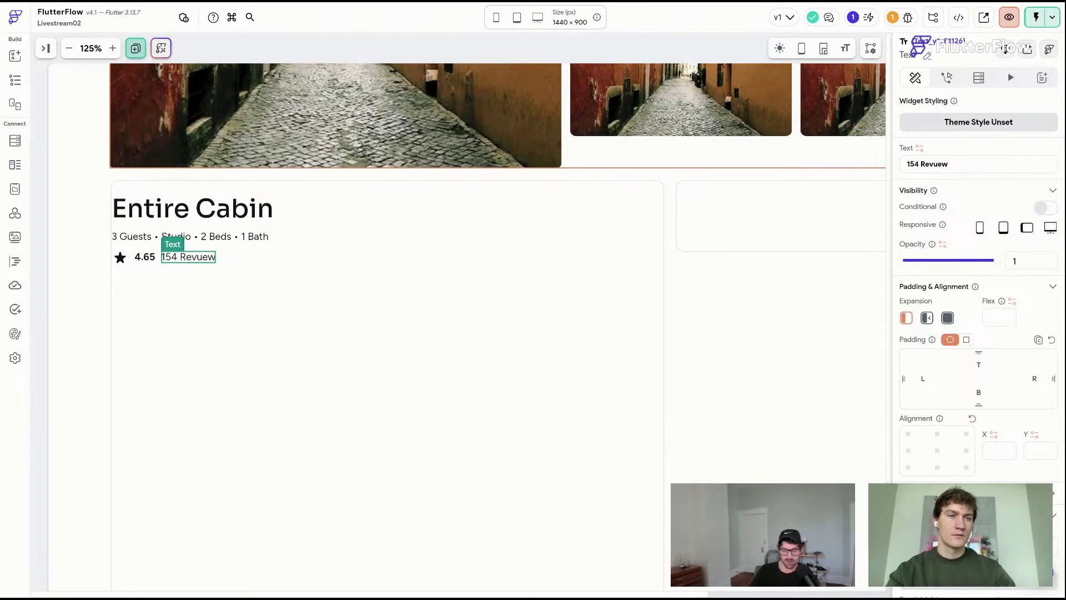
{"action": "type", "text": "vi"}
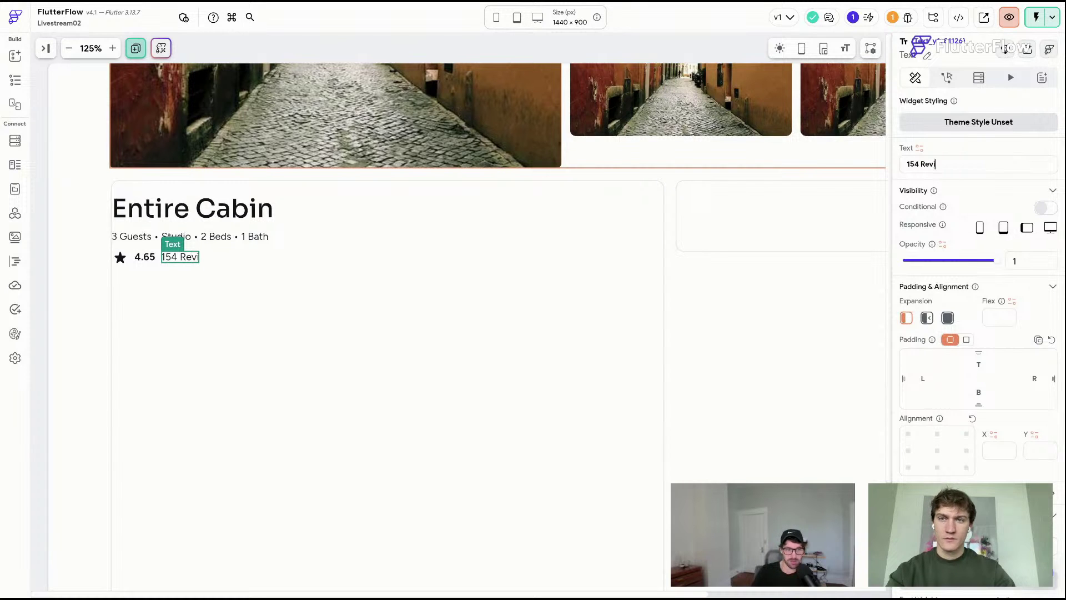
{"action": "type", "text": "ews"}
{"action": "scroll", "coordinate": [991, 347], "scroll_direction": "down", "scroll_amount": 5}
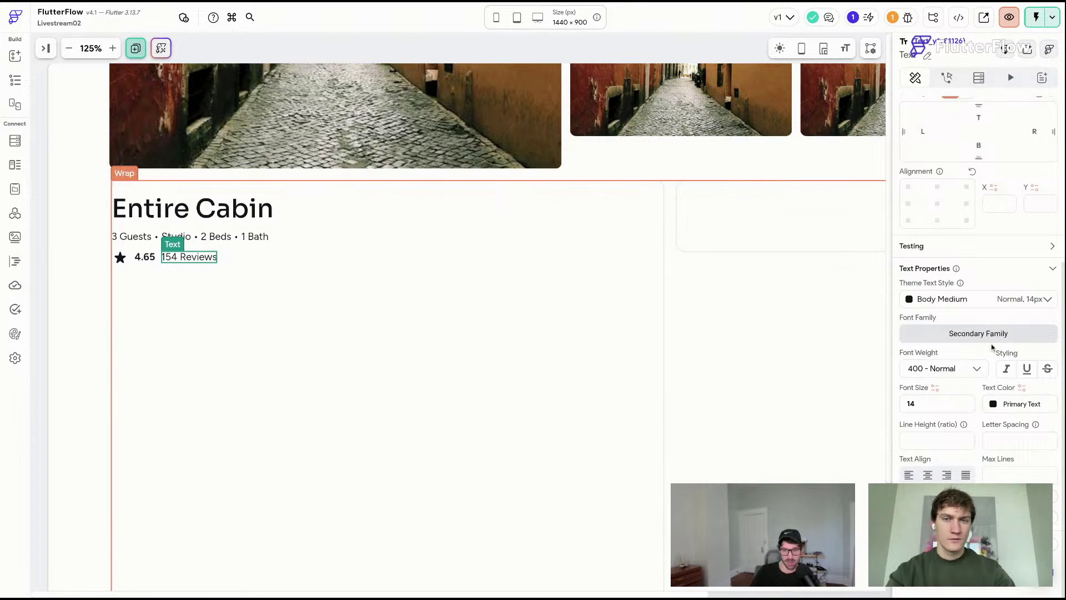
{"action": "left_click", "coordinate": [1026, 368]}
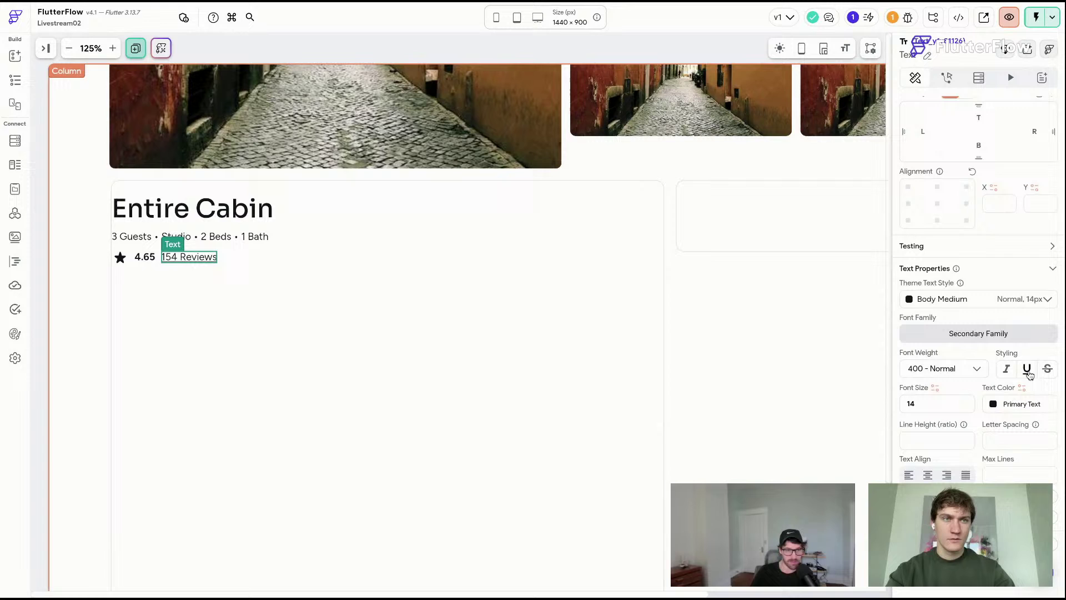
- Reduce the spacing between the items in the rating row
{"action": "left_click", "coordinate": [247, 262]}
{"action": "left_click", "coordinate": [266, 338]}
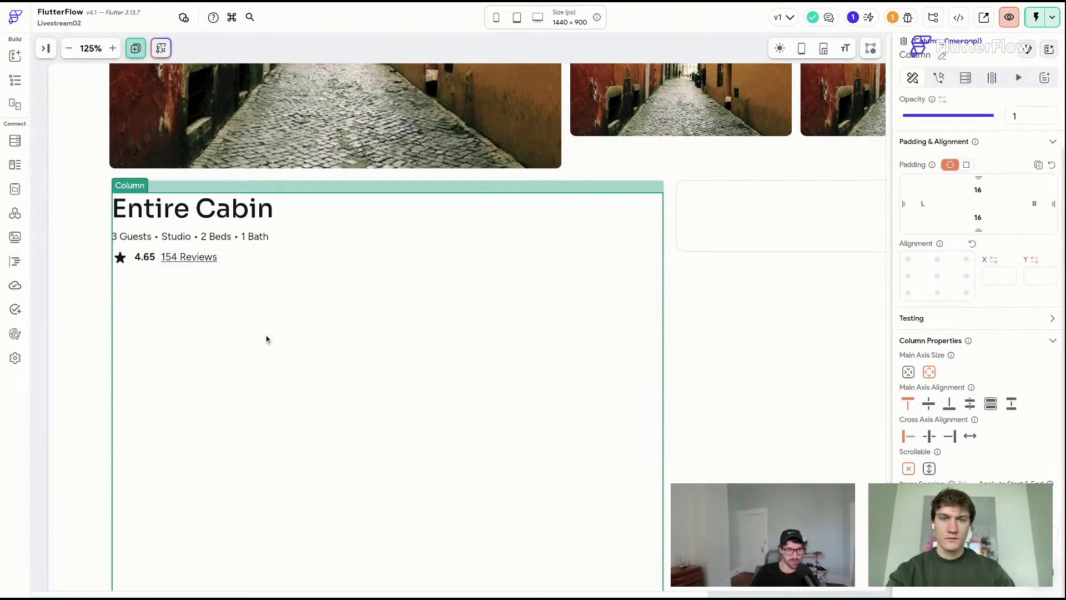
{"action": "left_click", "coordinate": [255, 261]}
{"action": "scroll", "coordinate": [984, 388], "scroll_direction": "down", "scroll_amount": 1}
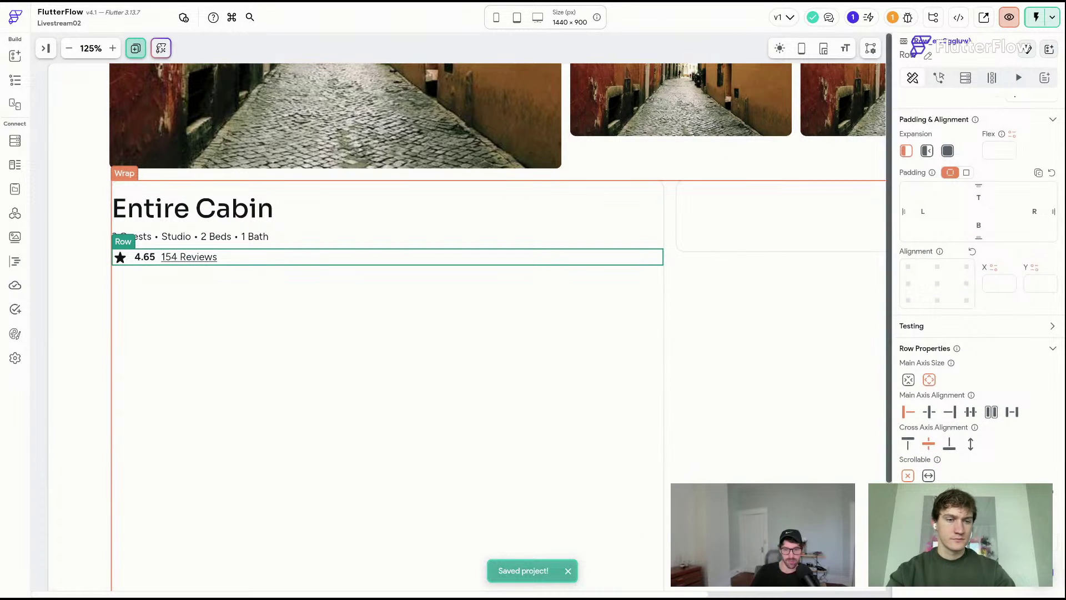
{"action": "left_click", "coordinate": [663, 347]}
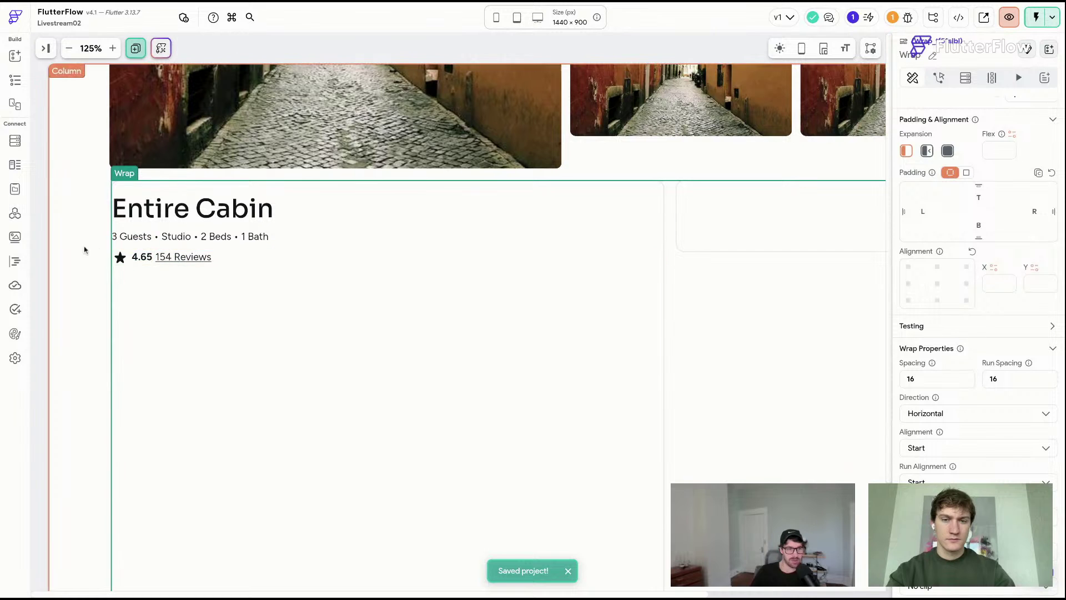
- Set the border color of the details container around the Entire Cabin text to Secondary Background
{"action": "left_click", "coordinate": [140, 184]}
{"action": "left_click", "coordinate": [140, 185]}
{"action": "scroll", "coordinate": [1007, 360], "scroll_direction": "down", "scroll_amount": 3}
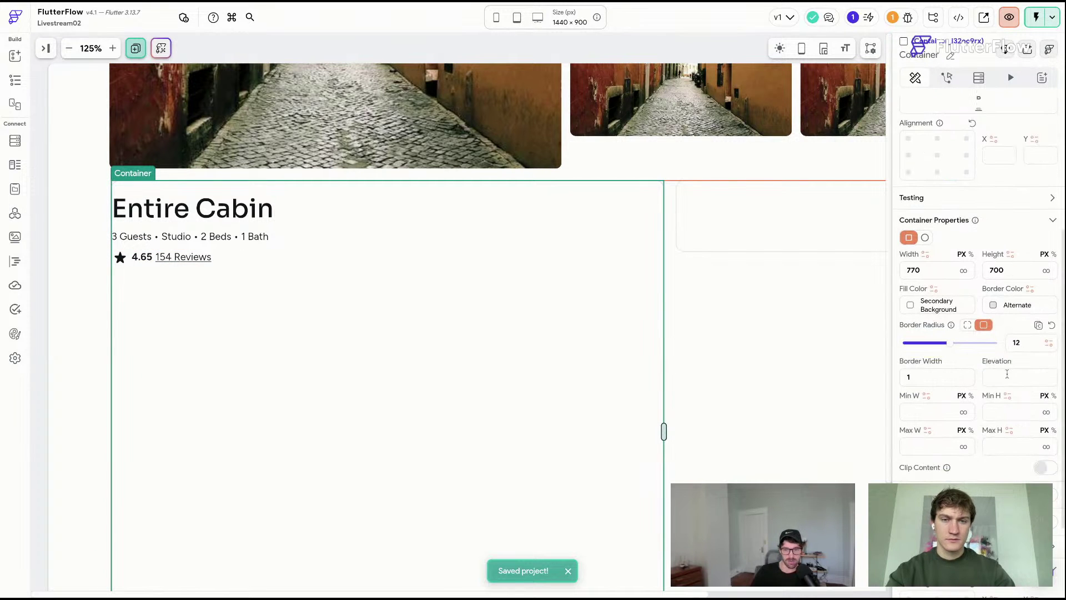
{"action": "left_click", "coordinate": [996, 303]}
{"action": "left_click", "coordinate": [854, 444]}
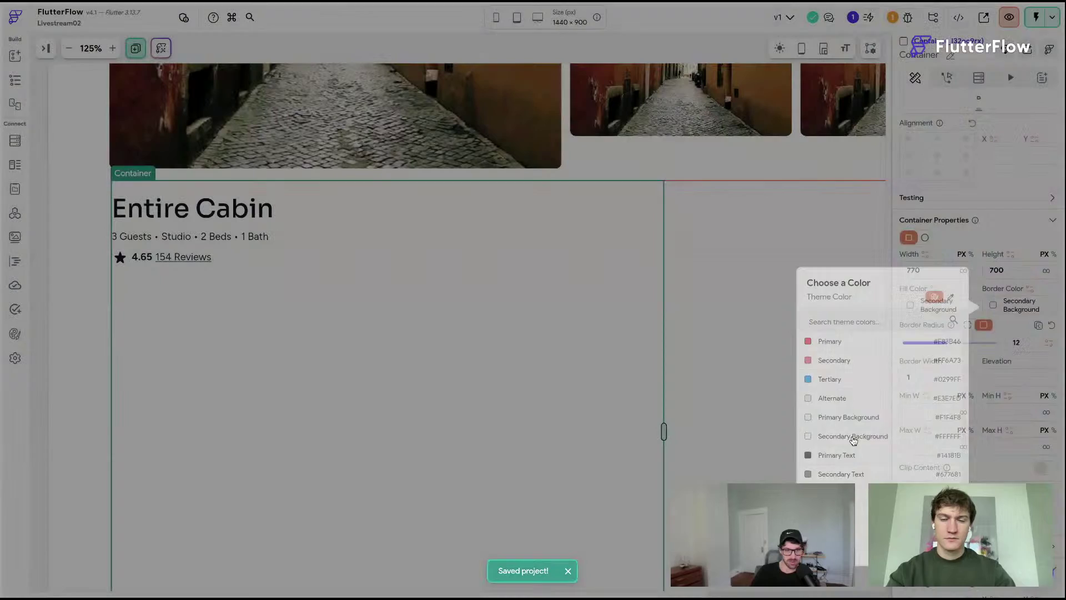
{"action": "left_click", "coordinate": [630, 359]}
{"action": "left_click", "coordinate": [76, 221]}
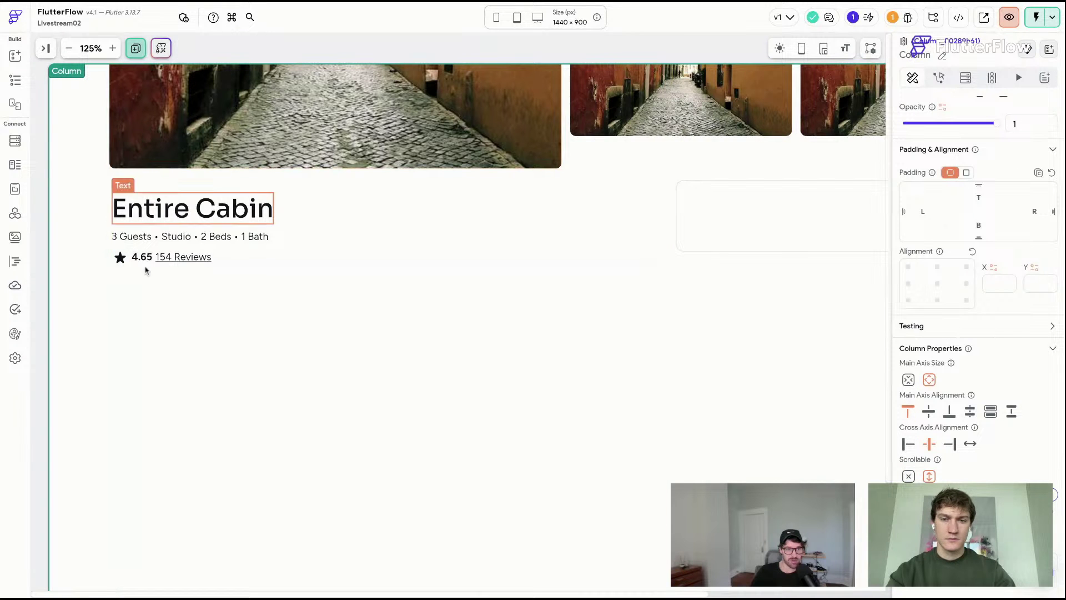
- Add a Divider beneath the rating row in the details column
{"action": "scroll", "coordinate": [77, 364], "scroll_direction": "up", "scroll_amount": 5}
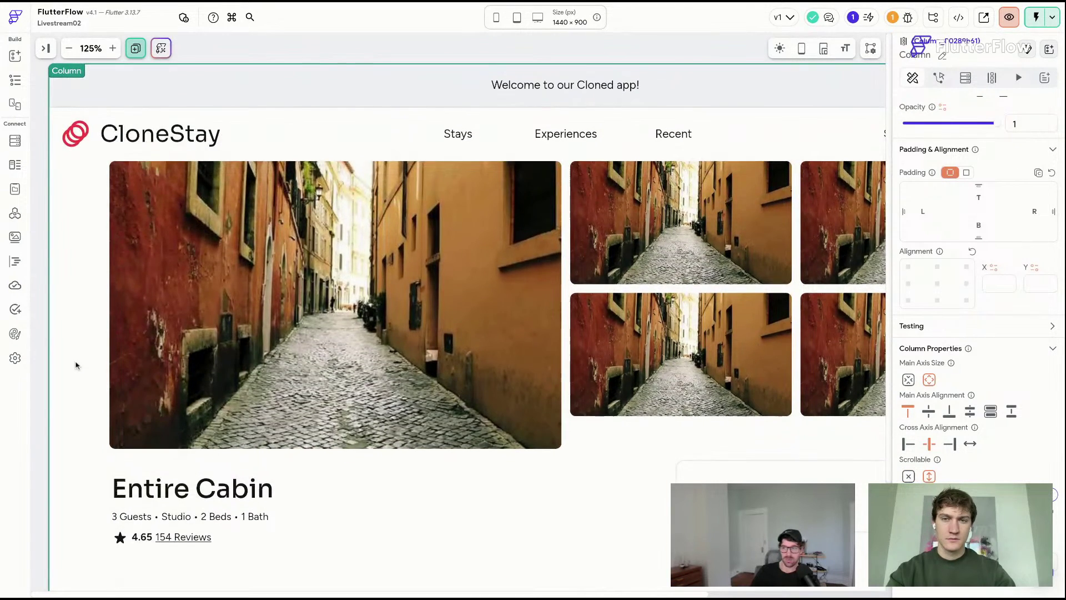
{"action": "scroll", "coordinate": [73, 362], "scroll_direction": "down", "scroll_amount": 6}
{"action": "scroll", "coordinate": [74, 361], "scroll_direction": "up", "scroll_amount": 4}
{"action": "scroll", "coordinate": [335, 288], "scroll_direction": "down", "scroll_amount": 2}
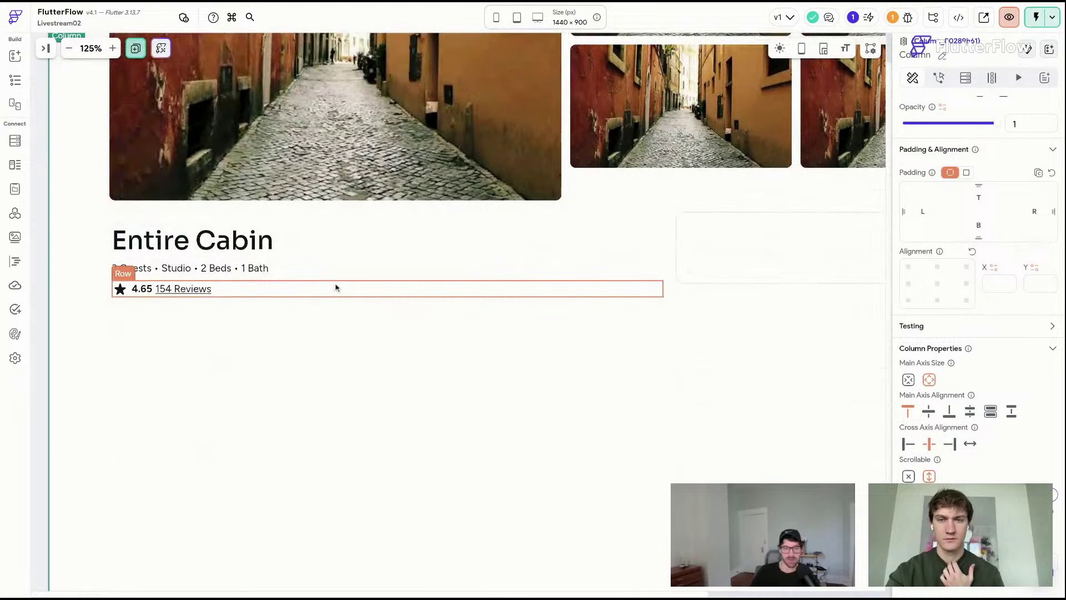
{"action": "key", "text": "ctrl+b"}
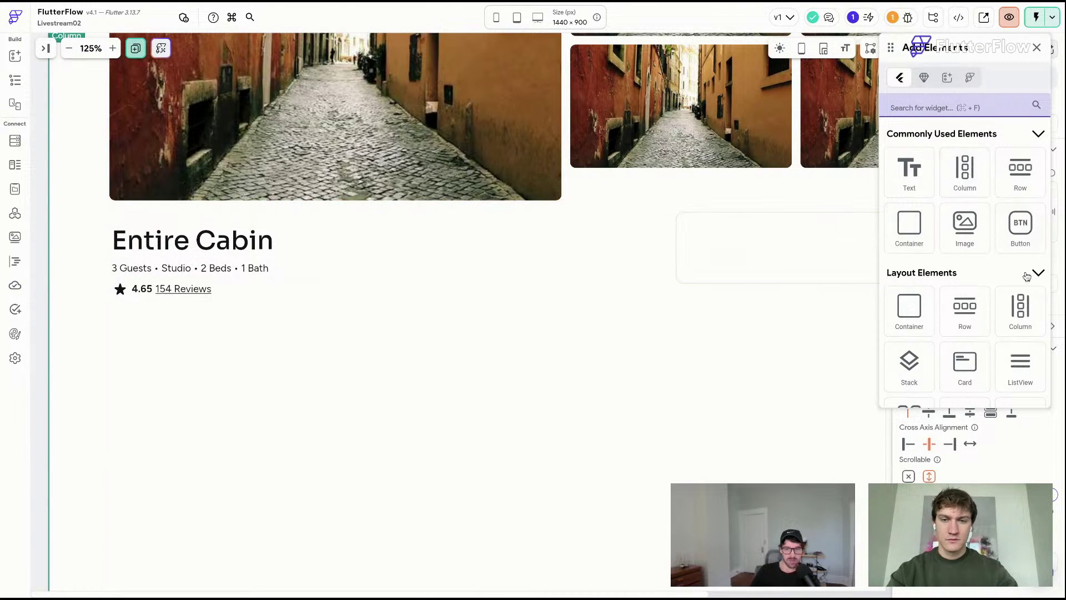
{"action": "scroll", "coordinate": [1027, 276], "scroll_direction": "down", "scroll_amount": 2}
{"action": "left_click_drag", "start_coordinate": [1021, 332], "coordinate": [378, 342]}
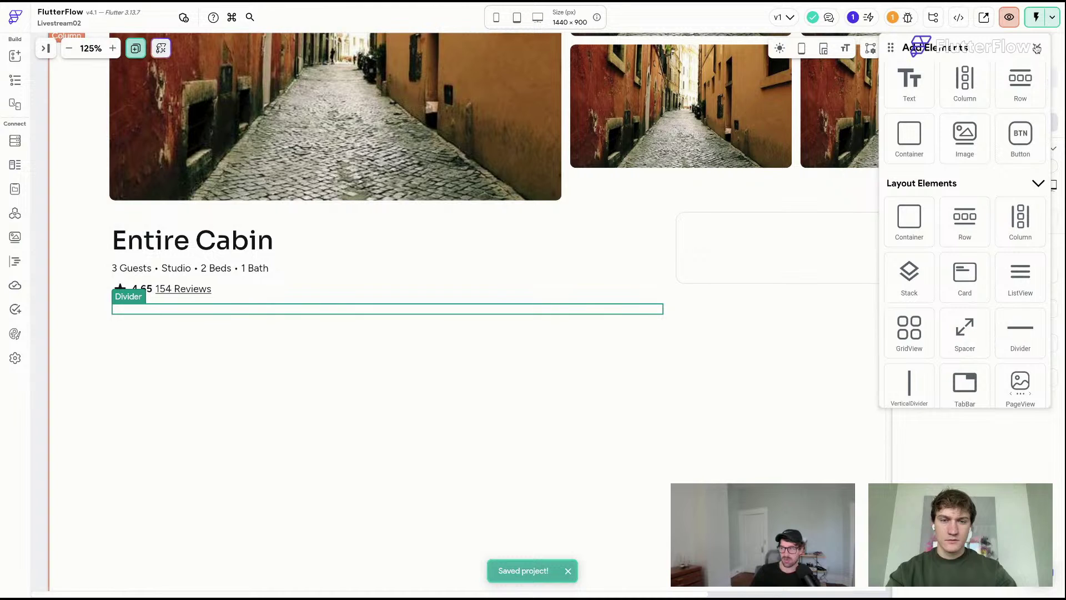
- Search the FlutterFlow templates for "user" and browse the matches, including the Card Views group
{"action": "scroll", "coordinate": [963, 112], "scroll_direction": "up", "scroll_amount": 2}
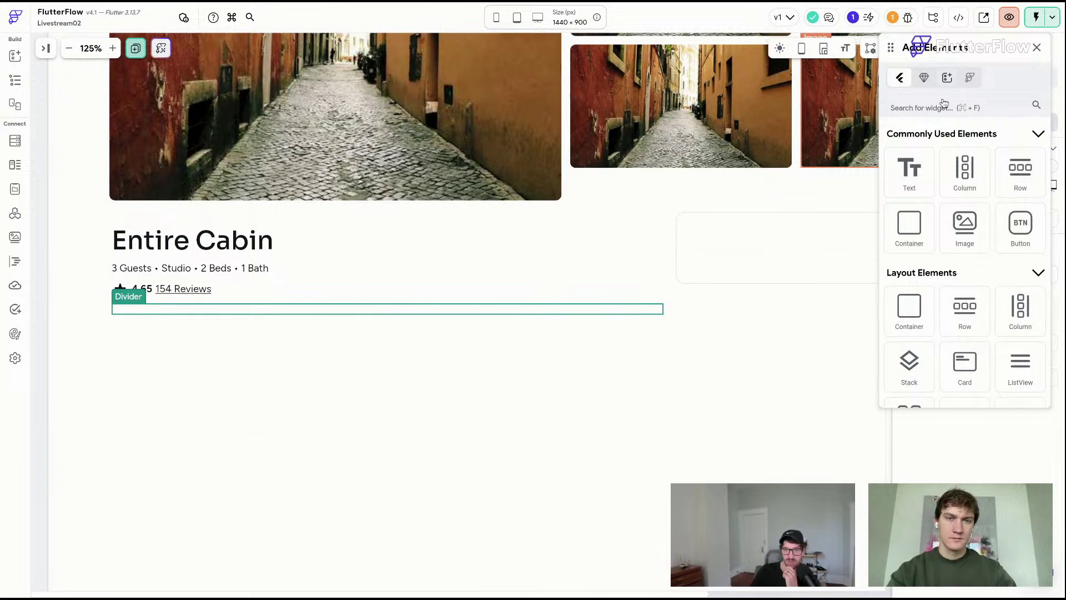
{"action": "left_click", "coordinate": [947, 78]}
{"action": "left_click", "coordinate": [939, 108]}
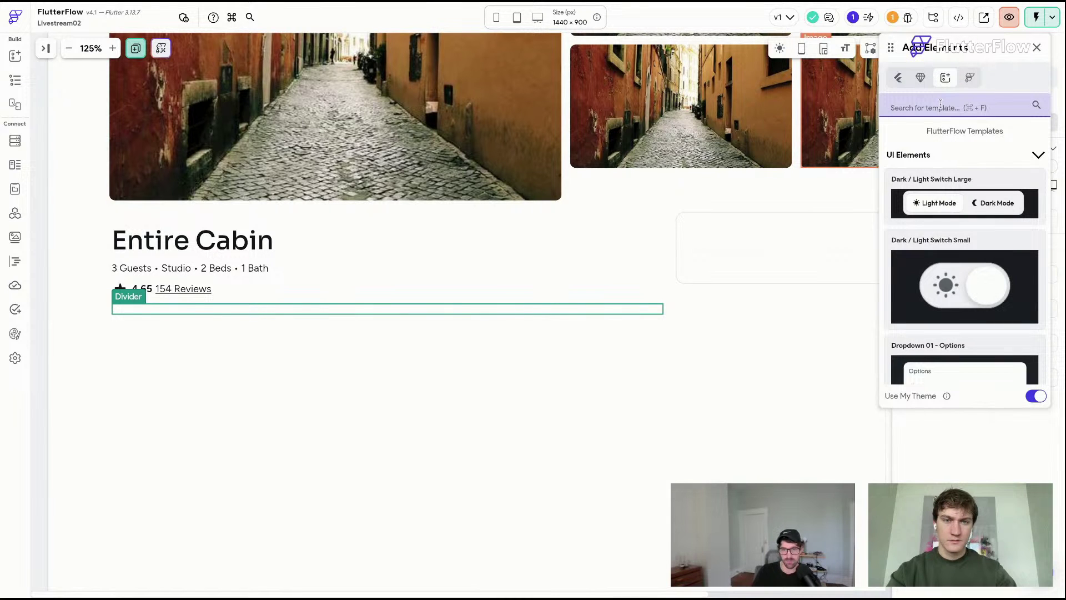
{"action": "type", "text": "user"}
{"action": "scroll", "coordinate": [983, 238], "scroll_direction": "down", "scroll_amount": 5}
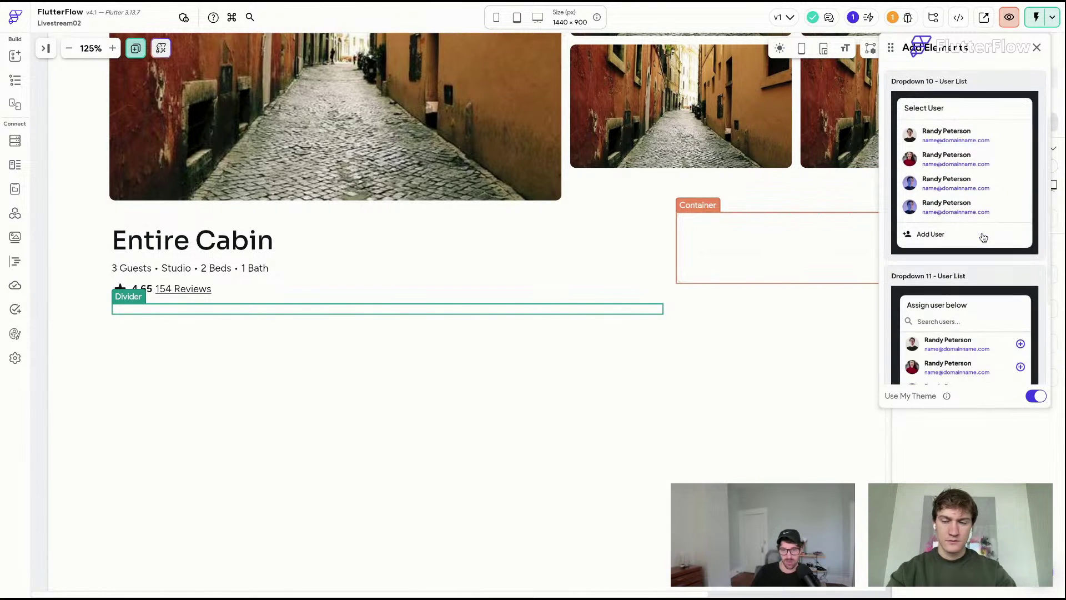
{"action": "left_click", "coordinate": [1035, 339]}
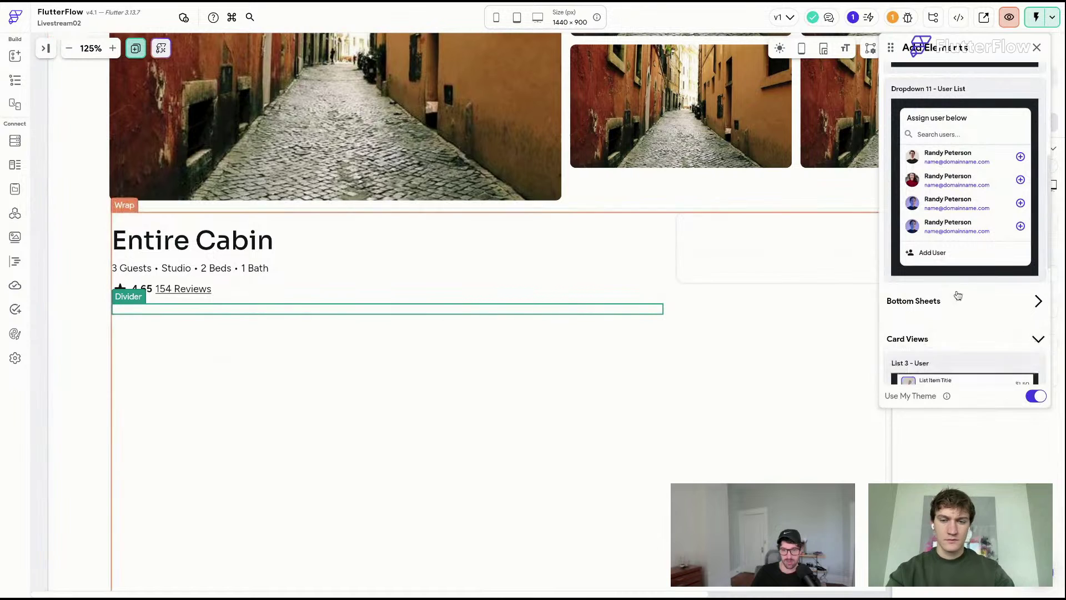
- Insert the List 4 - User card template beneath the divider under the reviews line
{"action": "scroll", "coordinate": [957, 295], "scroll_direction": "down", "scroll_amount": 3}
{"action": "scroll", "coordinate": [951, 244], "scroll_direction": "down", "scroll_amount": 1}
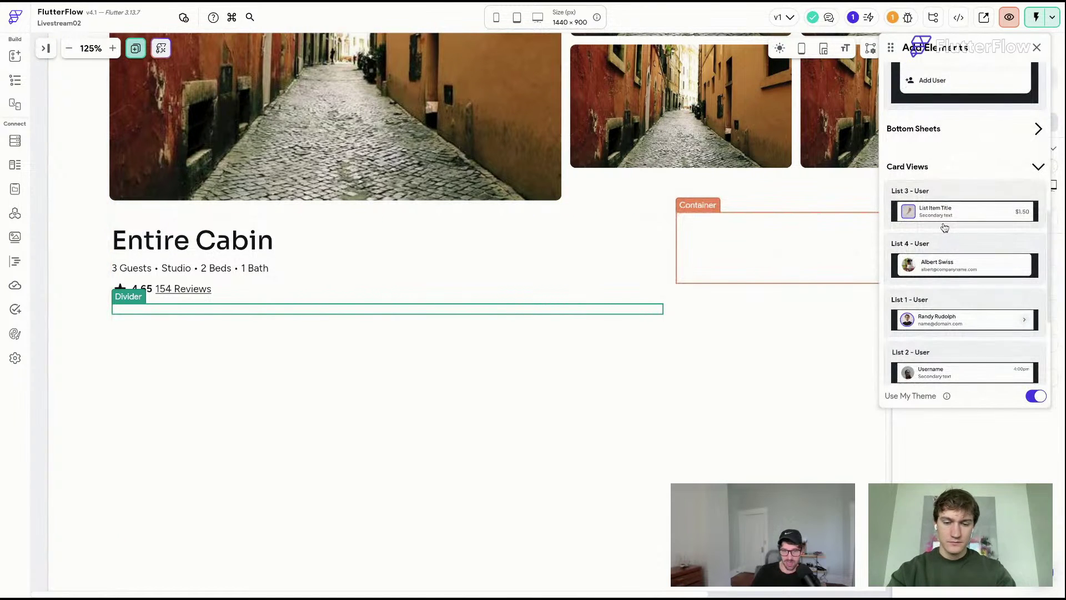
{"action": "mouse_move", "coordinate": [946, 218]}
{"action": "left_click", "coordinate": [934, 269]}
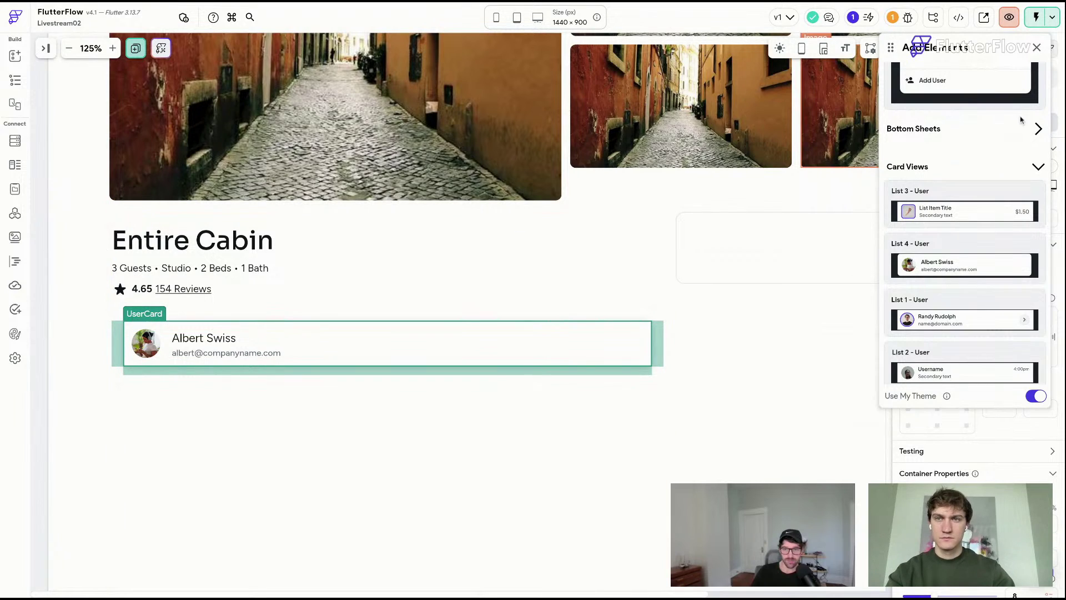
{"action": "left_click", "coordinate": [1038, 48]}
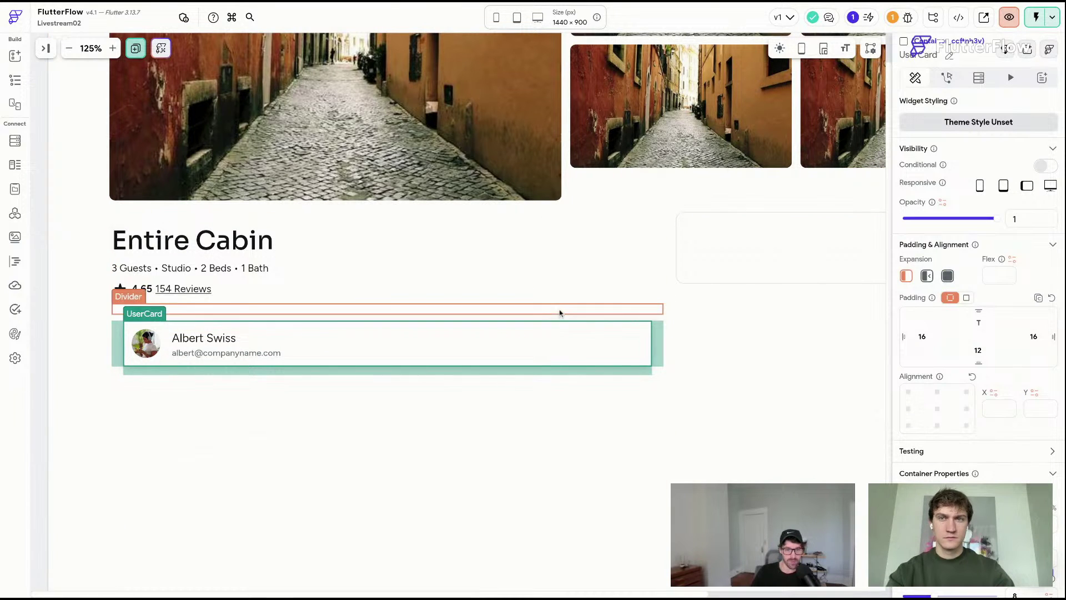
- Set the divider's color to Alternate and its height to 36, and place a copy of it beneath the user card
{"action": "left_click", "coordinate": [559, 310]}
{"action": "left_click", "coordinate": [910, 311]}
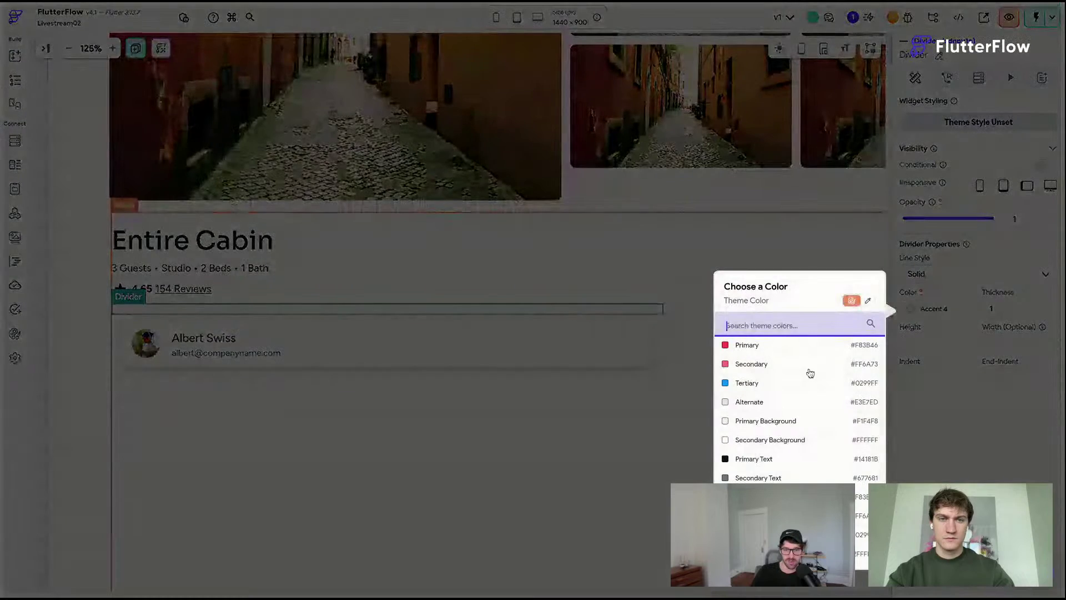
{"action": "left_click", "coordinate": [761, 404]}
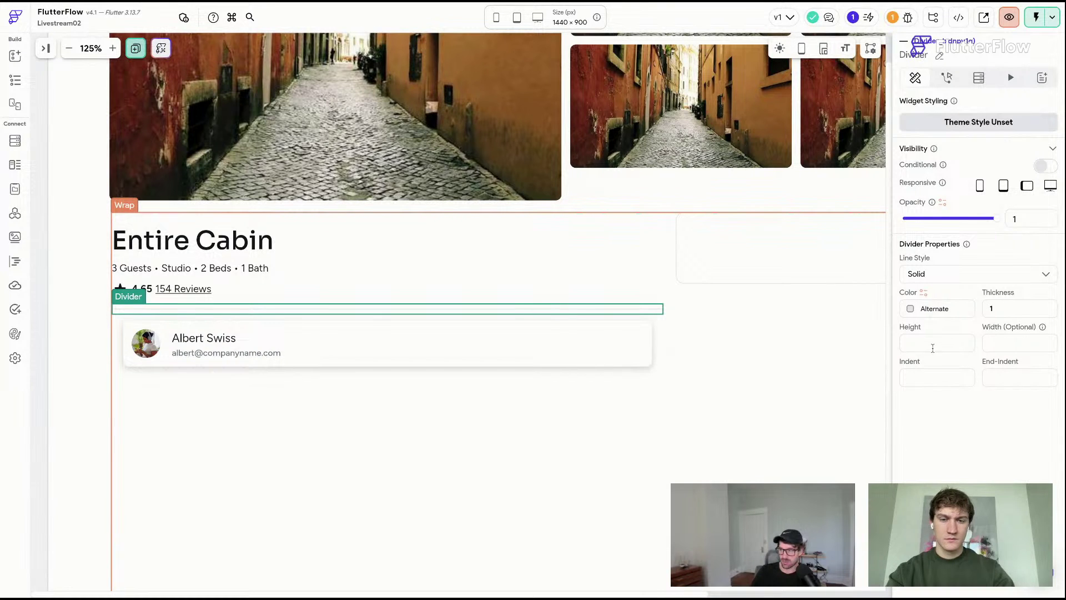
{"action": "type", "text": "36"}
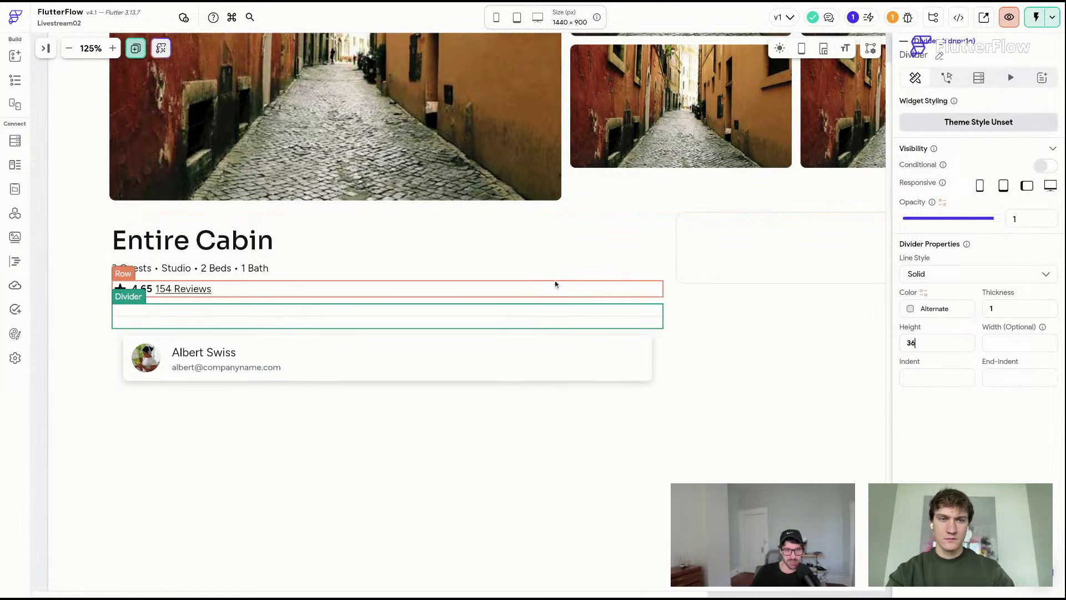
{"action": "left_click_drag", "start_coordinate": [545, 322], "coordinate": [394, 449]}
- Clear the bottom, left and right padding of the user card
{"action": "left_click", "coordinate": [654, 341]}
{"action": "left_click", "coordinate": [644, 343]}
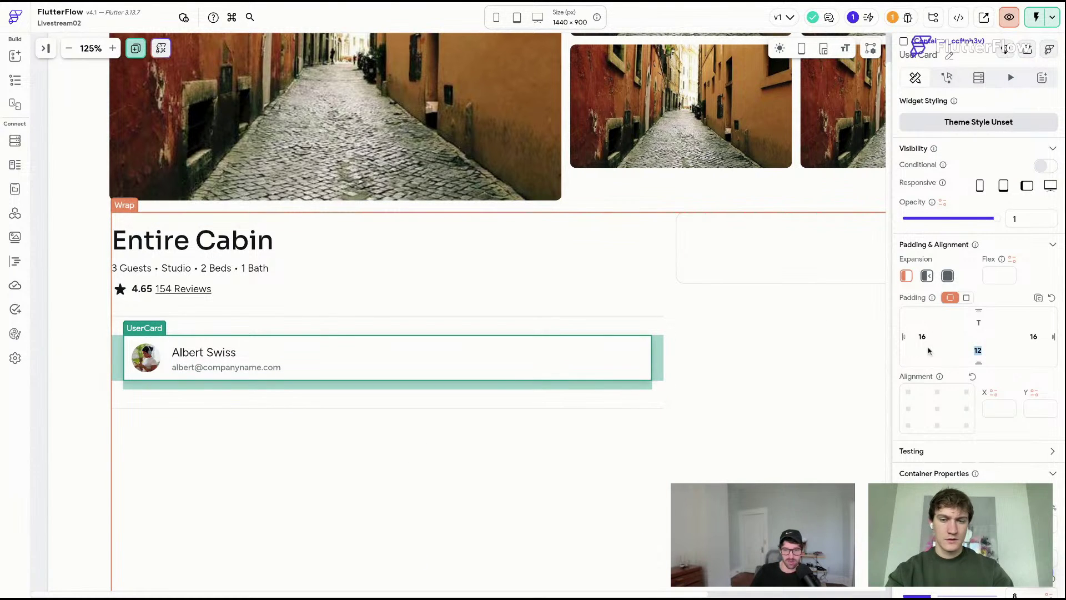
{"action": "type", "text": "8"}
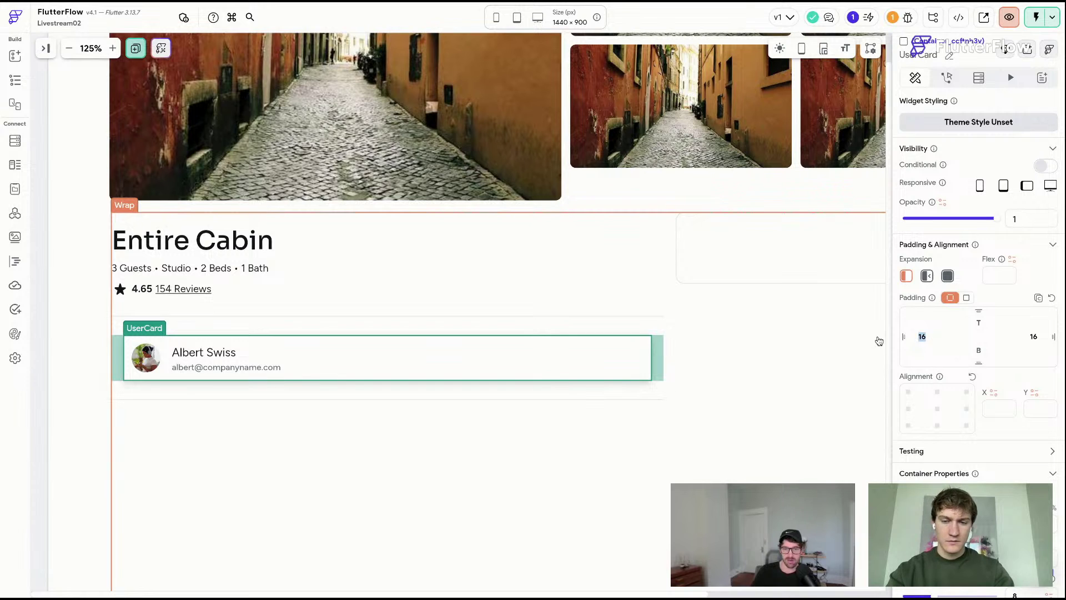
{"action": "key", "text": "BackSpace"}
{"action": "key", "text": "Tab"}
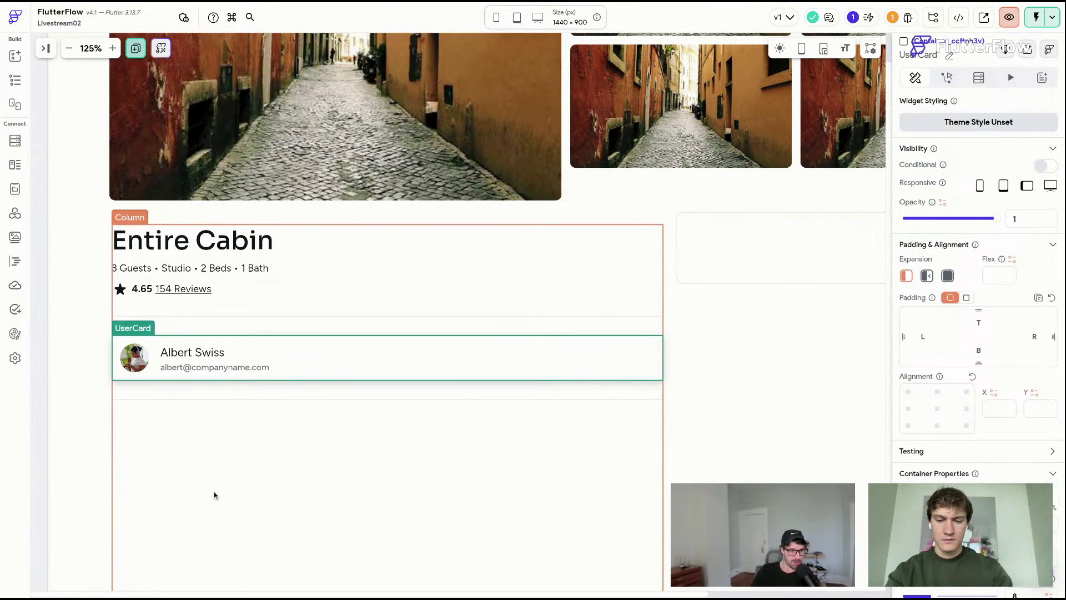
{"action": "left_click", "coordinate": [83, 451]}
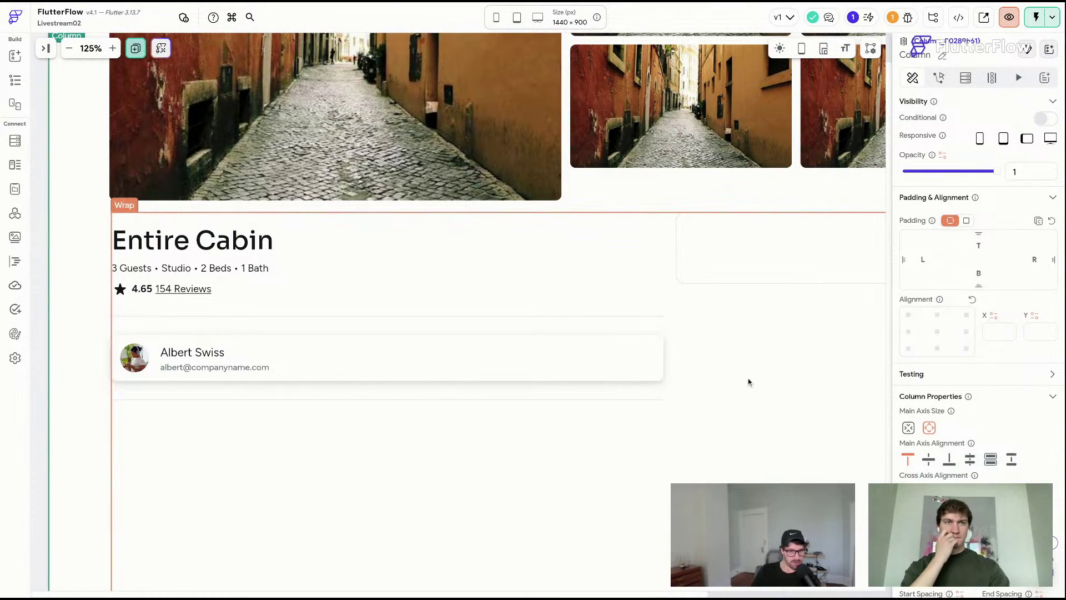
- Turn off the box shadow of the user card container
{"action": "left_click", "coordinate": [659, 342]}
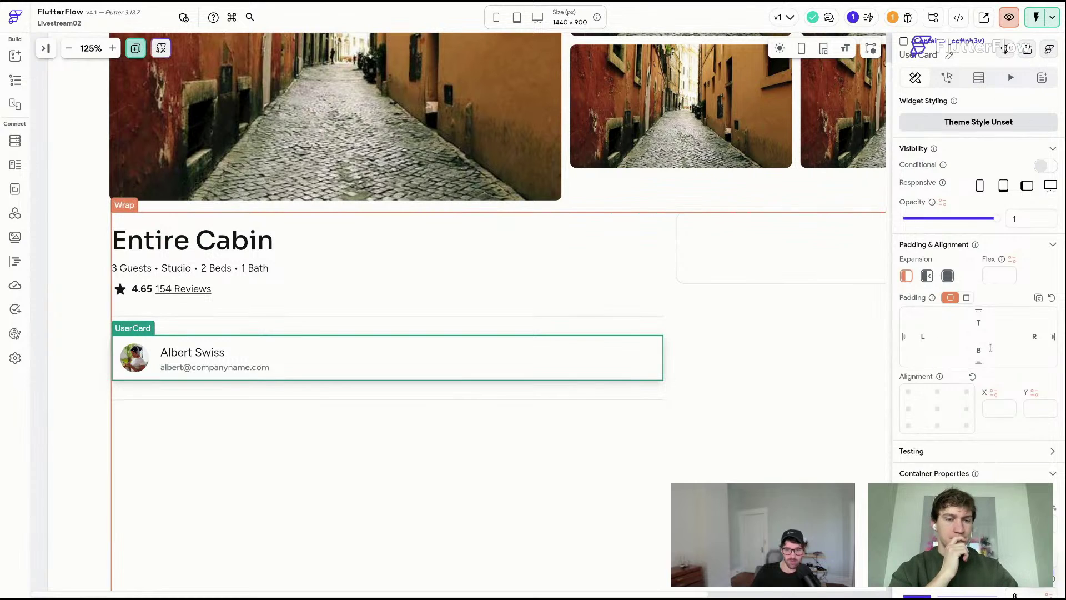
{"action": "scroll", "coordinate": [990, 348], "scroll_direction": "down", "scroll_amount": 5}
{"action": "left_click", "coordinate": [1046, 476]}
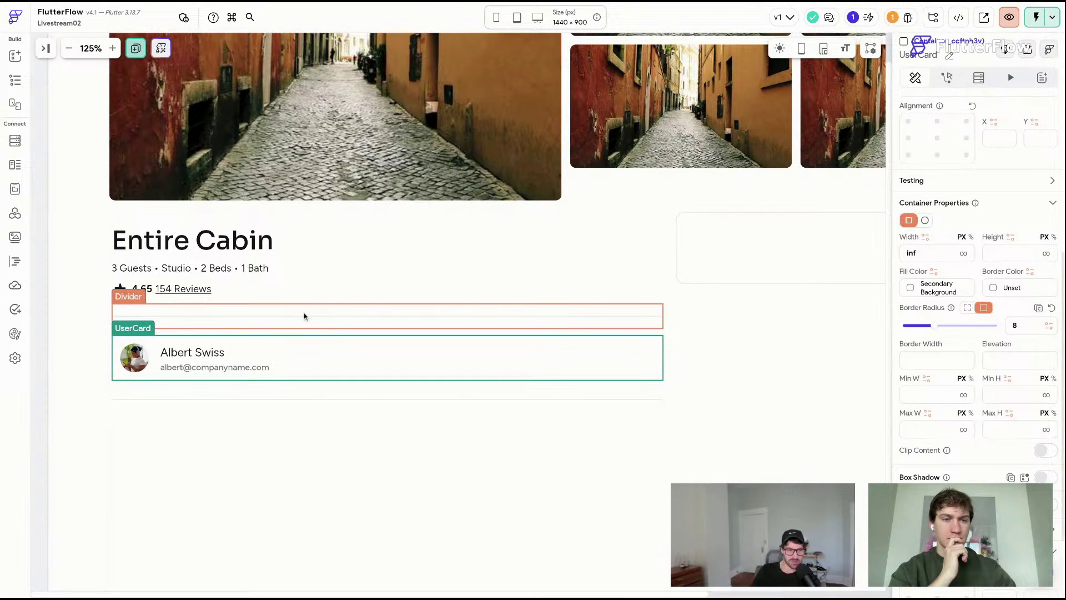
- Set the height of both dividers around the user card together, trying 24 and settling on 16
{"action": "left_click", "coordinate": [282, 325]}
{"action": "left_click", "coordinate": [305, 397], "text": "shift"}
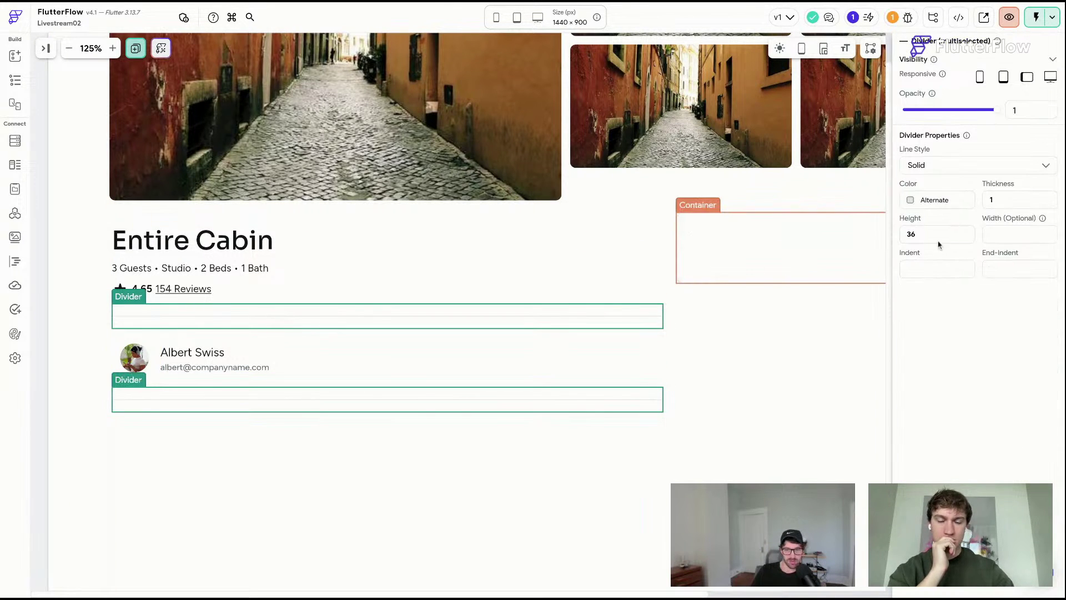
{"action": "left_click", "coordinate": [945, 234]}
{"action": "key", "text": "BackSpace"}
{"action": "key", "text": "BackSpace"}
{"action": "type", "text": "24"}
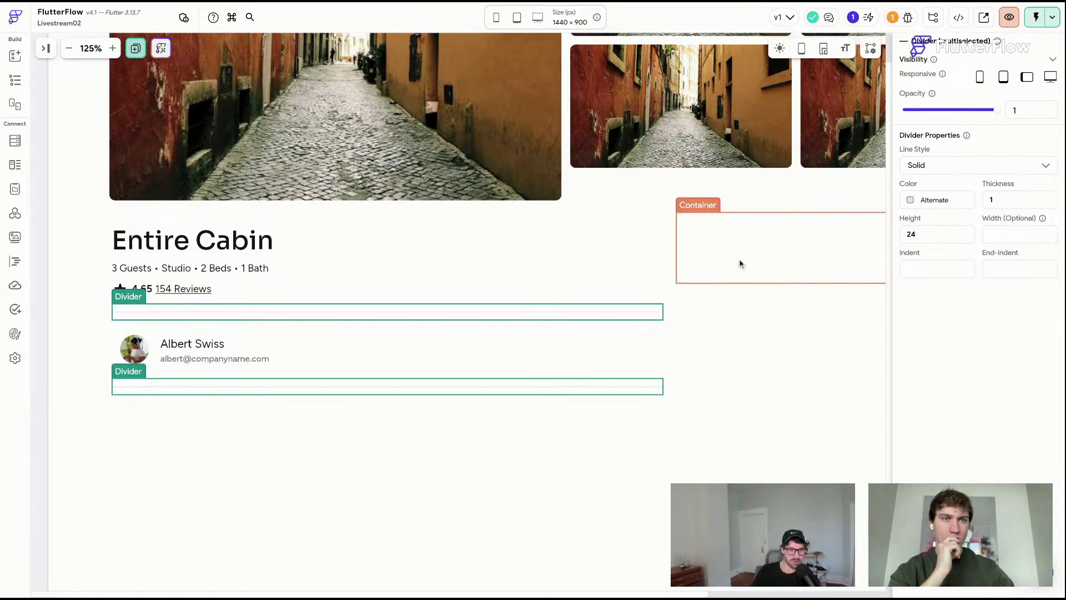
{"action": "key", "text": "BackSpace"}
{"action": "key", "text": "BackSpace"}
{"action": "type", "text": "16"}
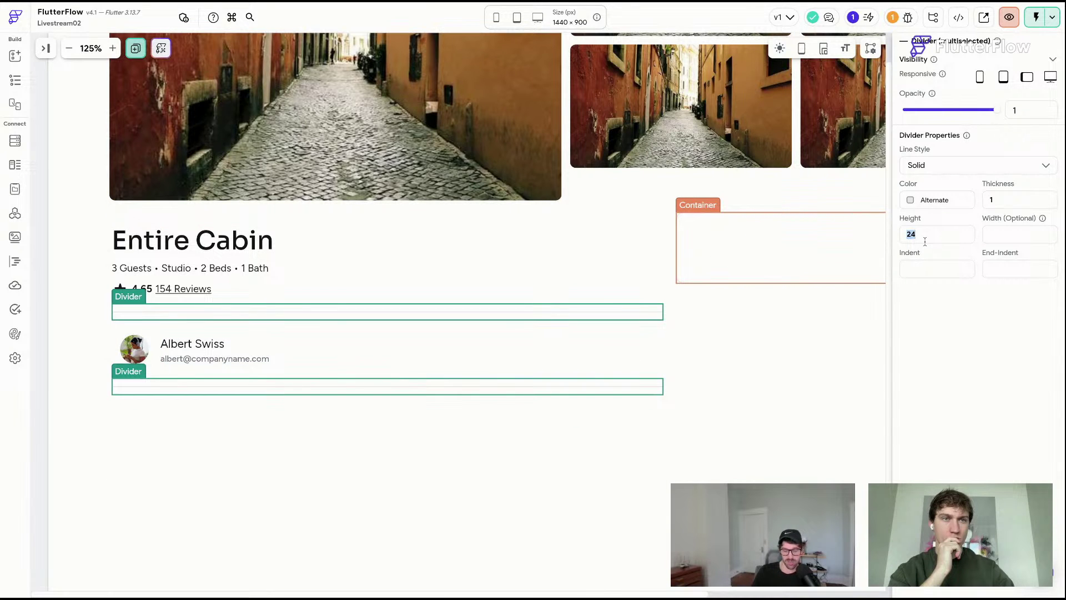
{"action": "left_click", "coordinate": [459, 461]}
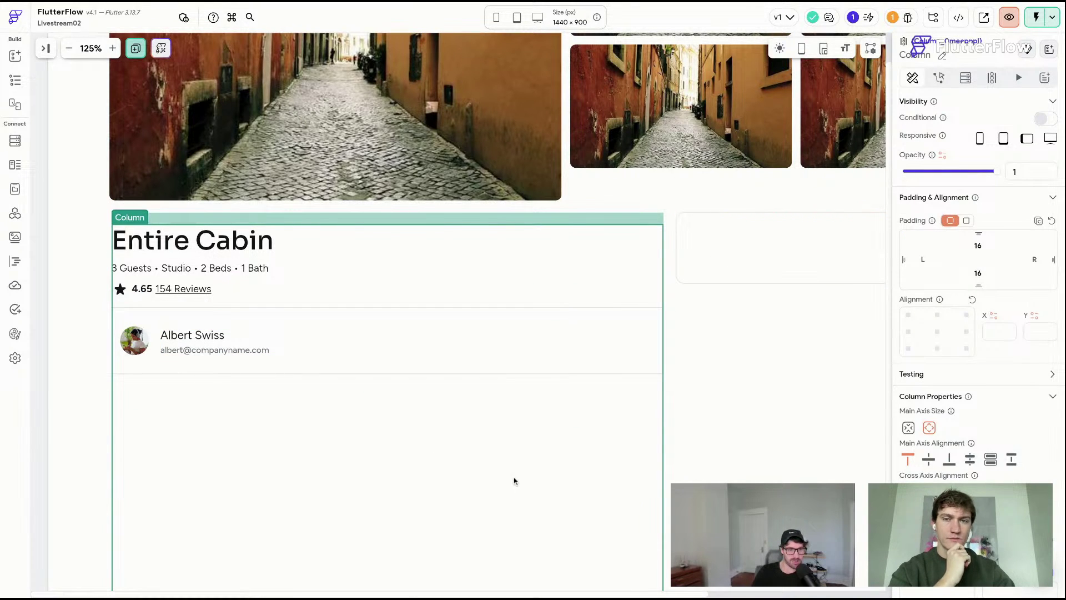
{"action": "left_click", "coordinate": [796, 330]}
- Replace the user card's e-mail line with "Superhost • 9 years hosting" and save the project
{"action": "scroll", "coordinate": [797, 330], "scroll_direction": "down", "scroll_amount": 2}
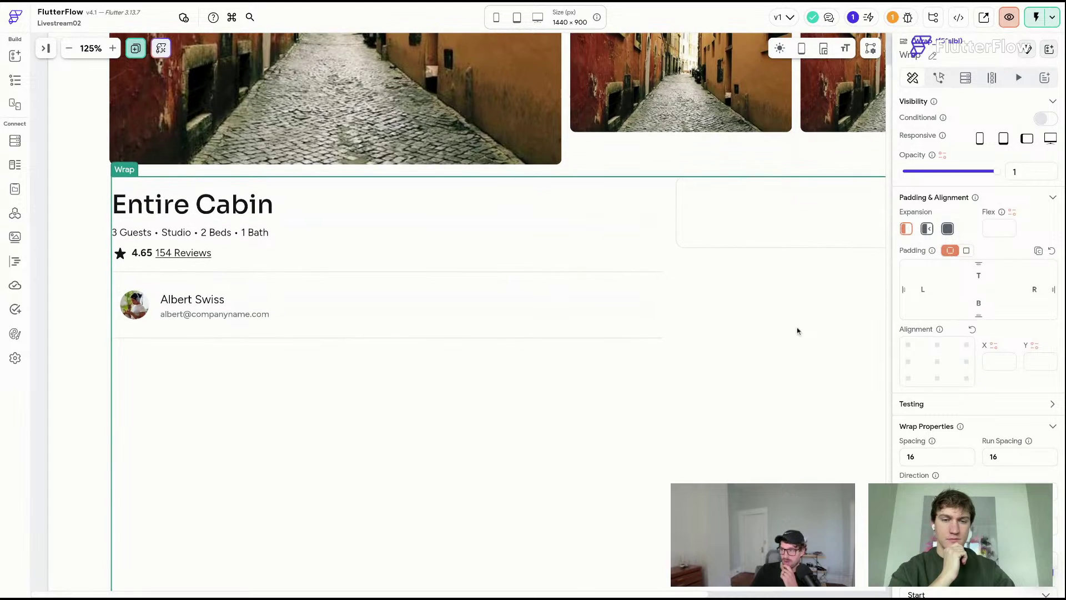
{"action": "left_click", "coordinate": [200, 276]}
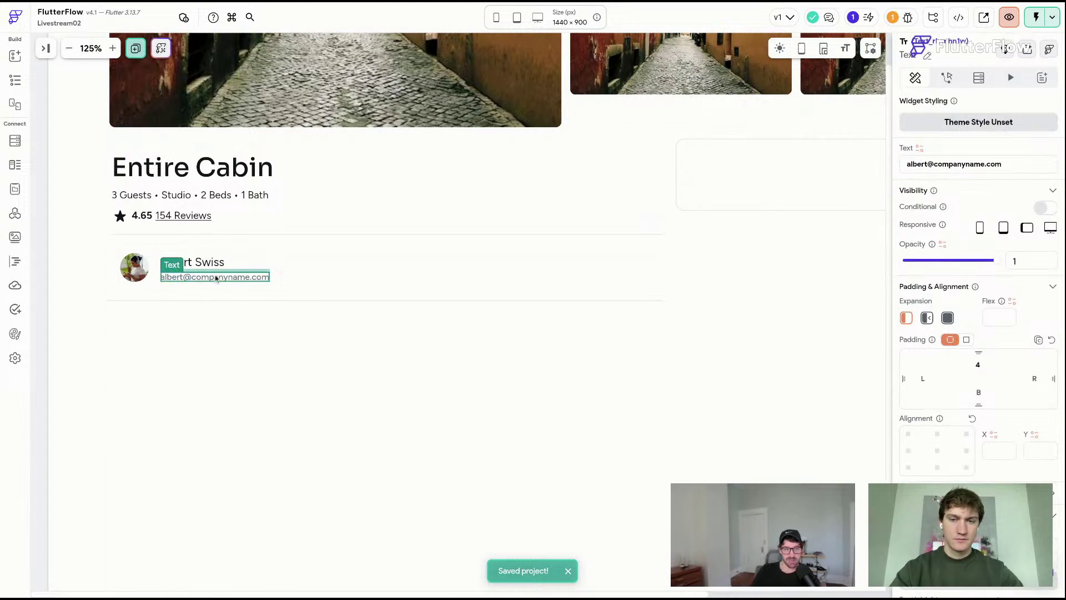
{"action": "left_click", "coordinate": [1046, 155]}
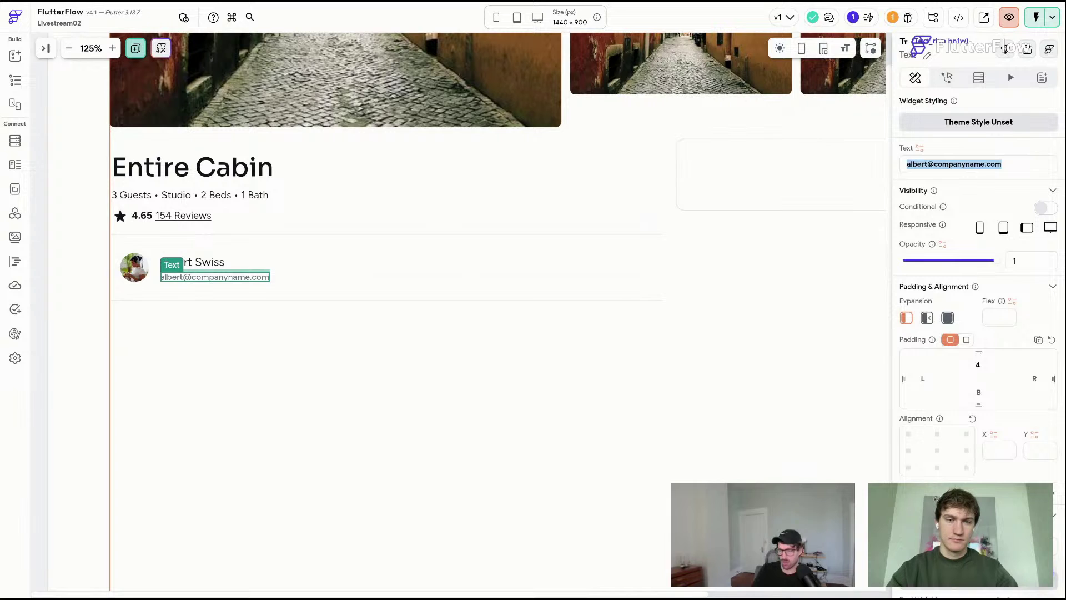
{"action": "type", "text": "Super"}
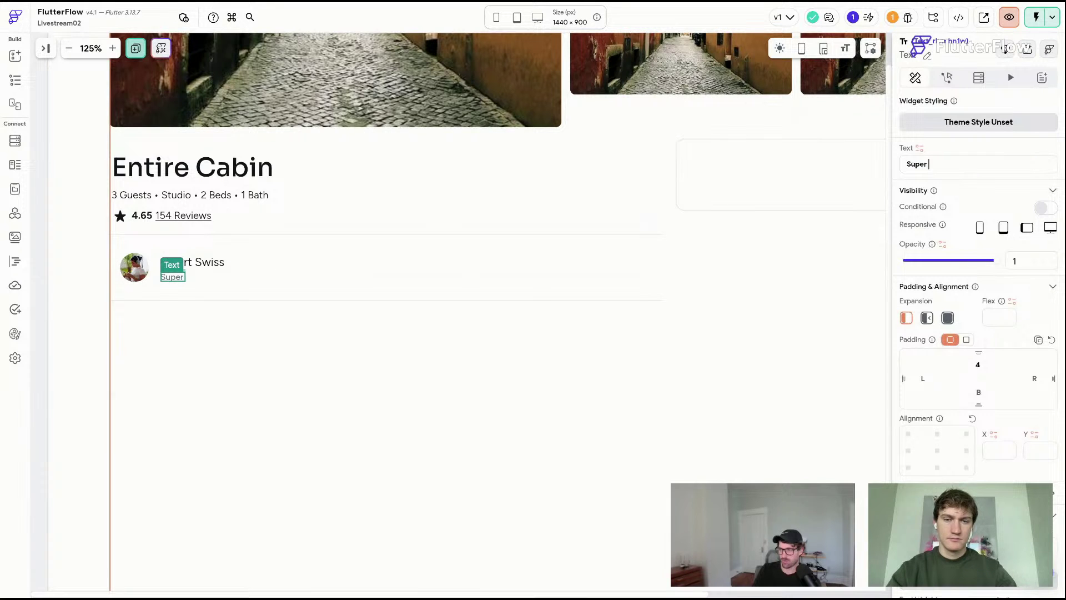
{"action": "type", "text": "host"}
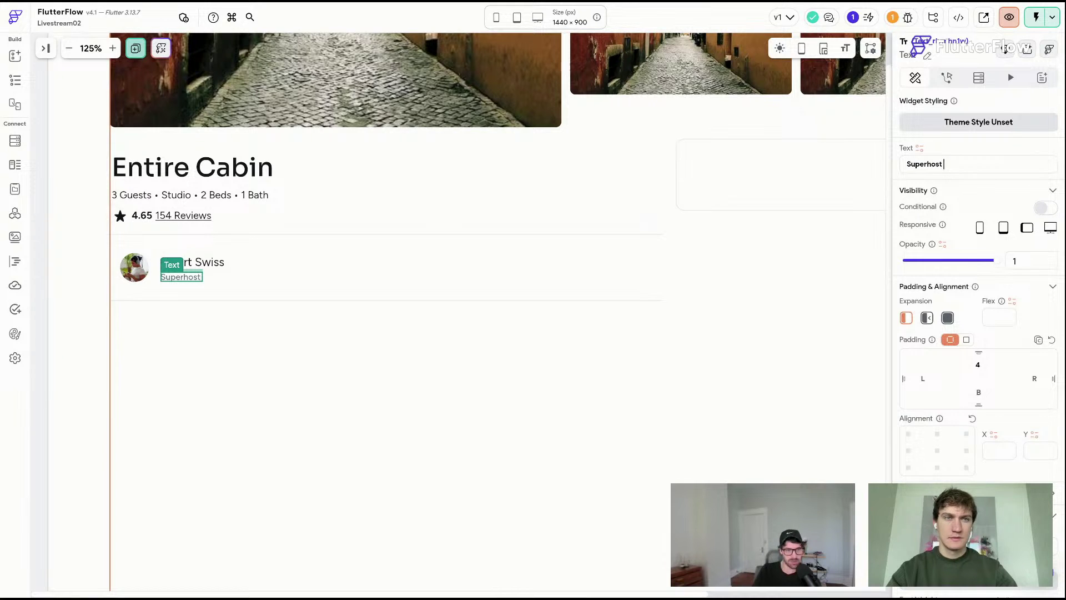
{"action": "type", "text": "• 9 years hosting"}
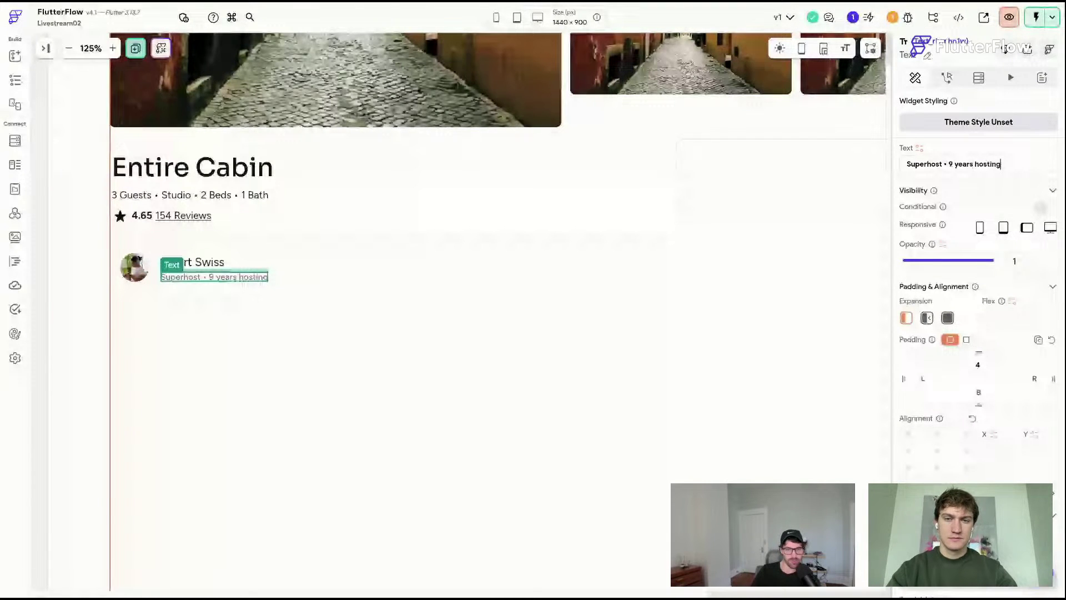
{"action": "scroll", "coordinate": [395, 214], "scroll_direction": "down", "scroll_amount": 3}
{"action": "left_click", "coordinate": [395, 214]}
{"action": "key", "text": "super+s"}
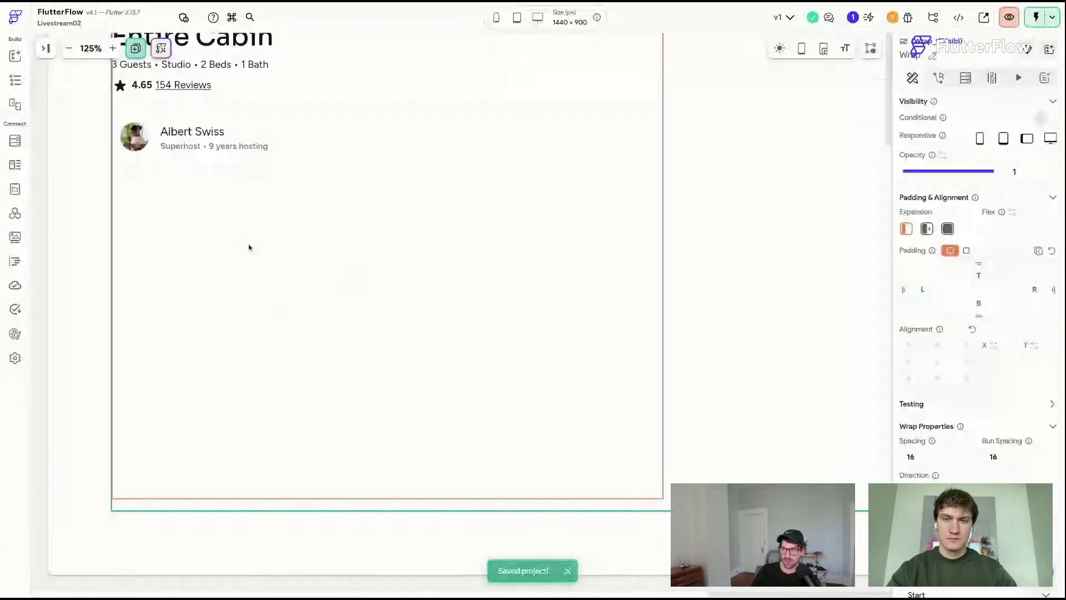
- Add a ListView beneath the lower divider and put a copy of the user card's row inside it
{"action": "key", "text": "a"}
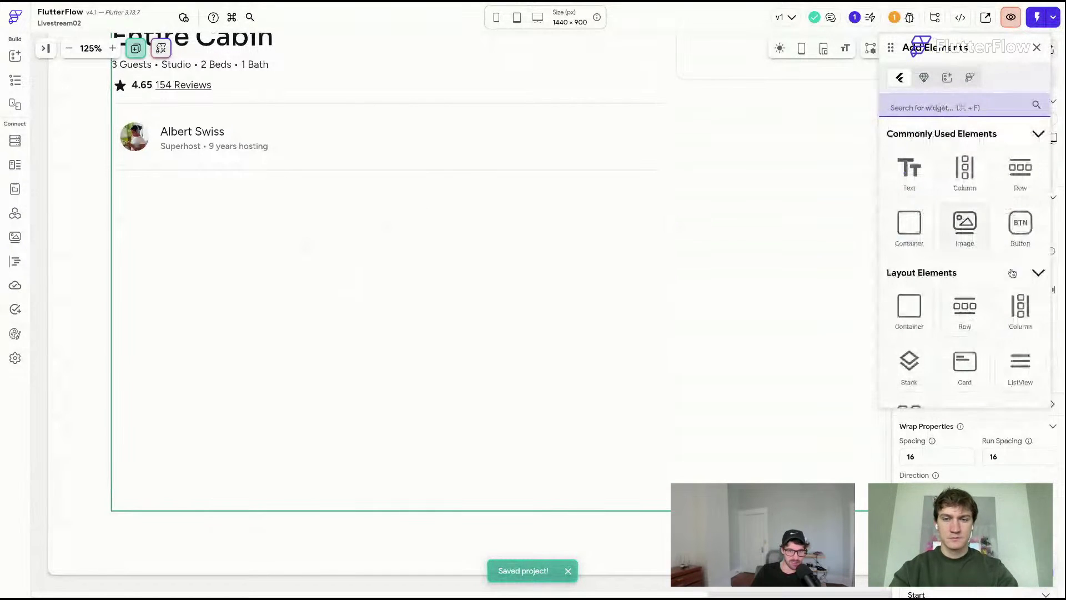
{"action": "left_click_drag", "start_coordinate": [1020, 363], "coordinate": [322, 219]}
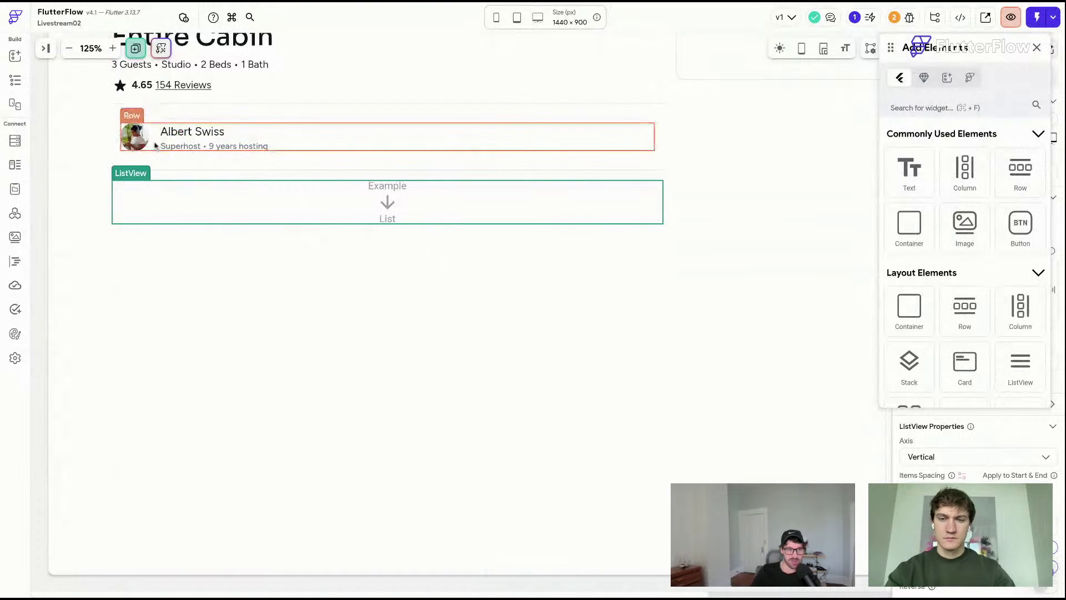
{"action": "key", "text": "super+c"}
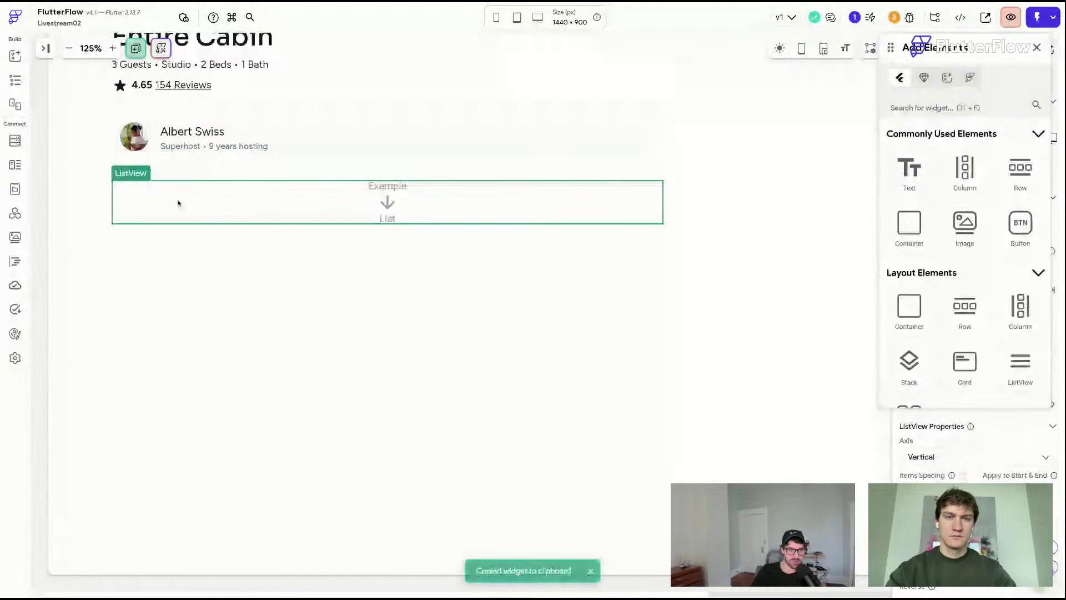
{"action": "key", "text": "super+v"}
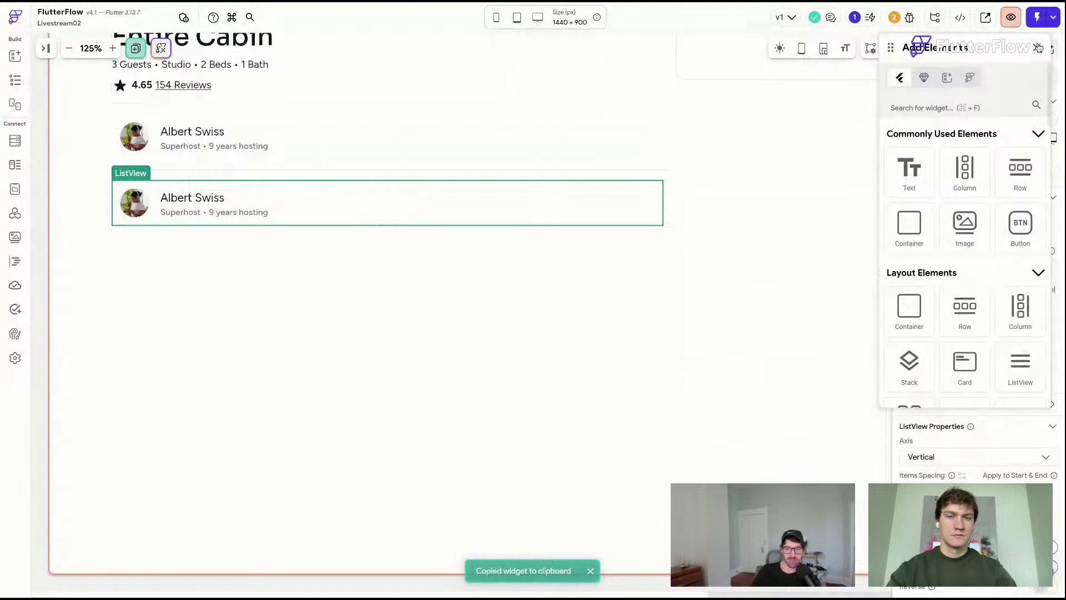
- Replace the avatar in the ListView's row with an Icon widget and center the row's cross-axis alignment
{"action": "key", "text": "super+f"}
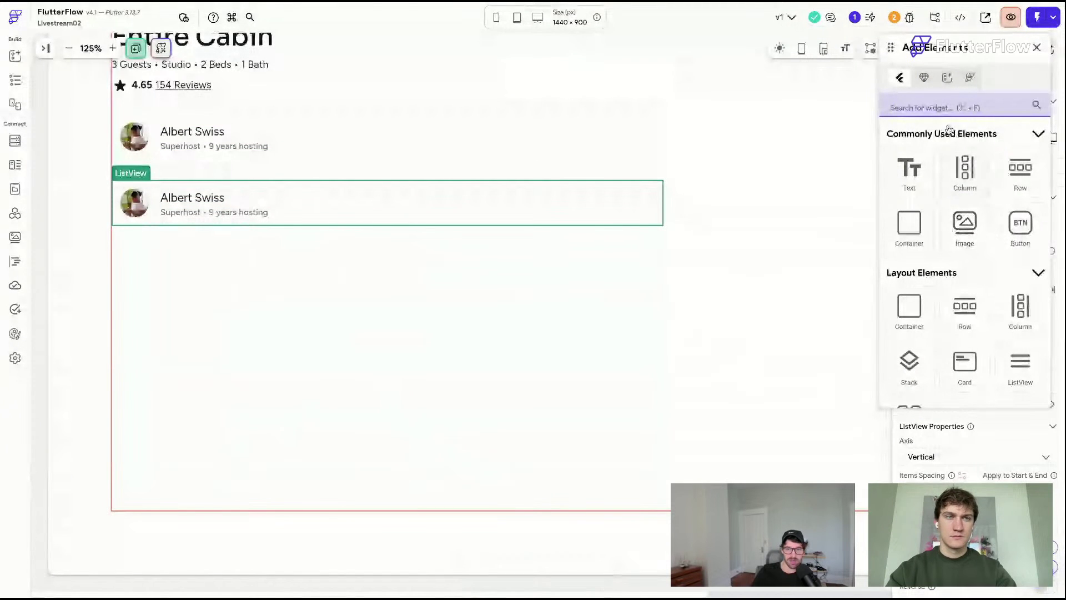
{"action": "type", "text": "icon"}
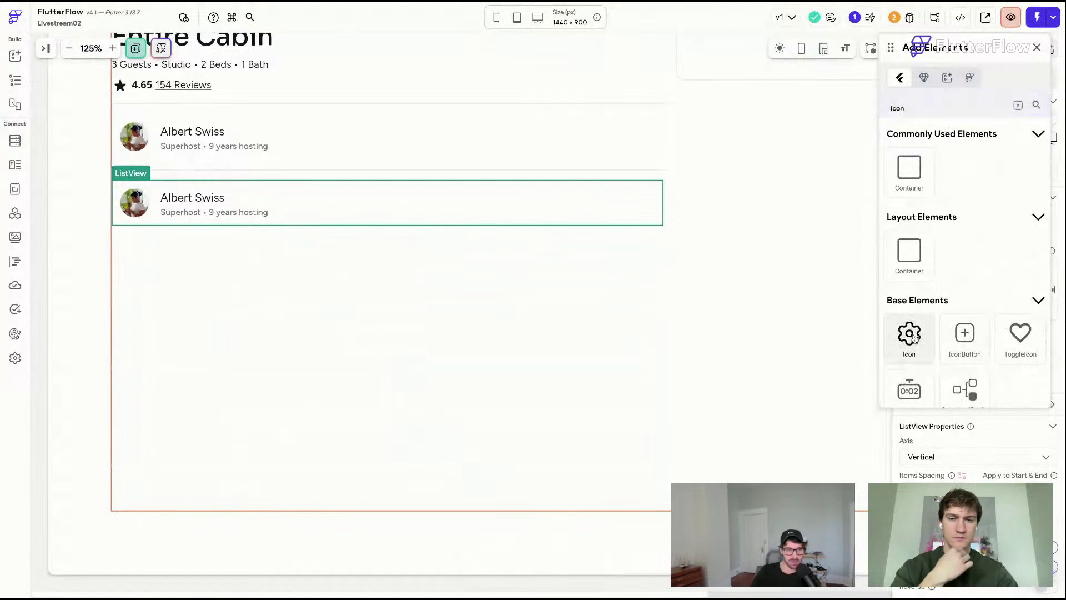
{"action": "left_click_drag", "start_coordinate": [913, 338], "coordinate": [153, 206]}
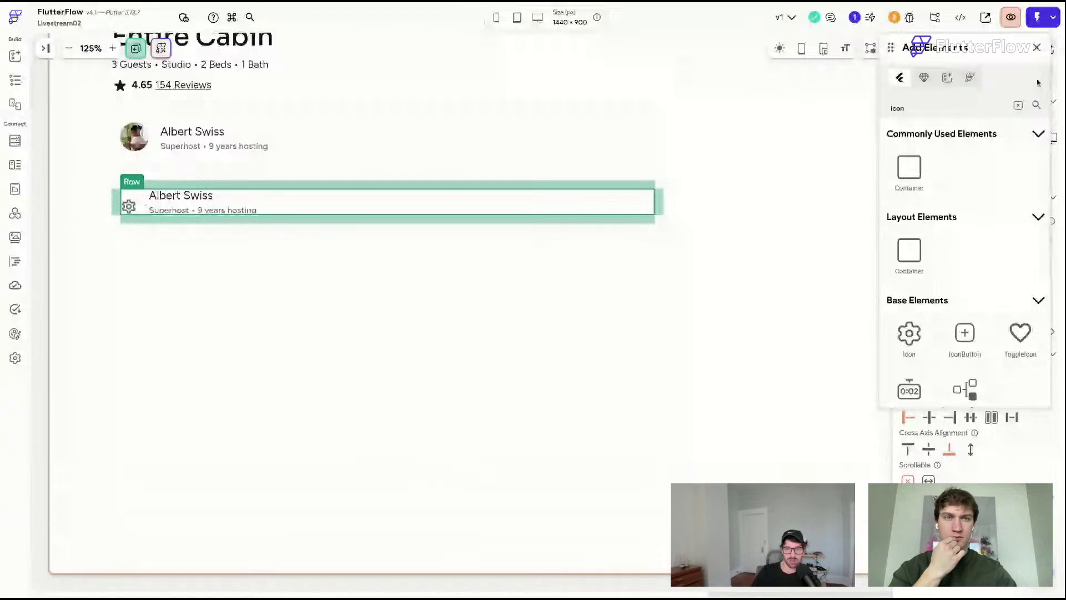
{"action": "left_click", "coordinate": [1036, 48]}
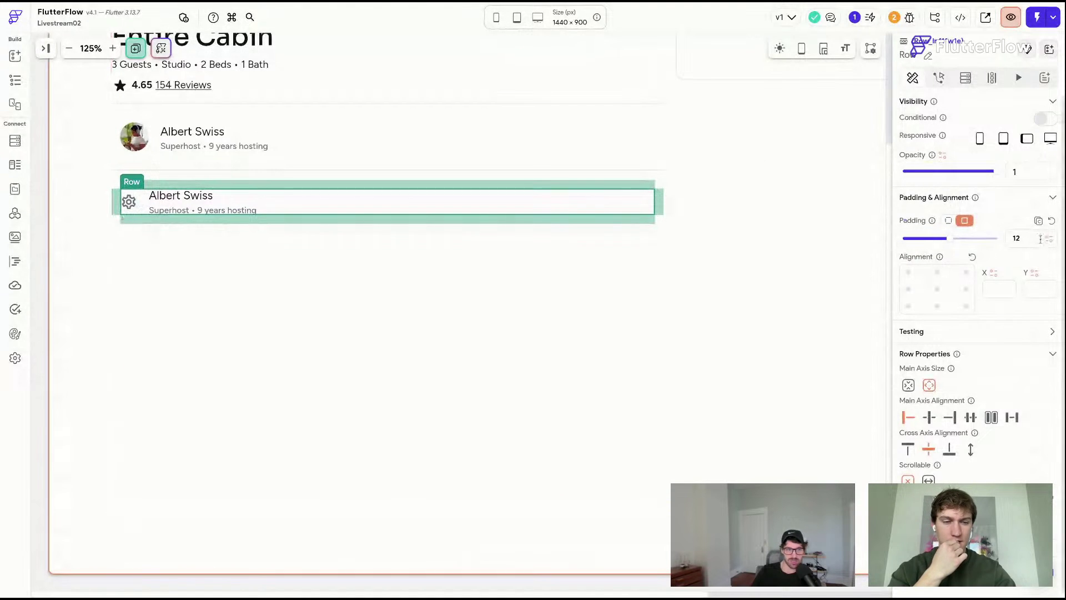
{"action": "left_click", "coordinate": [1037, 238]}
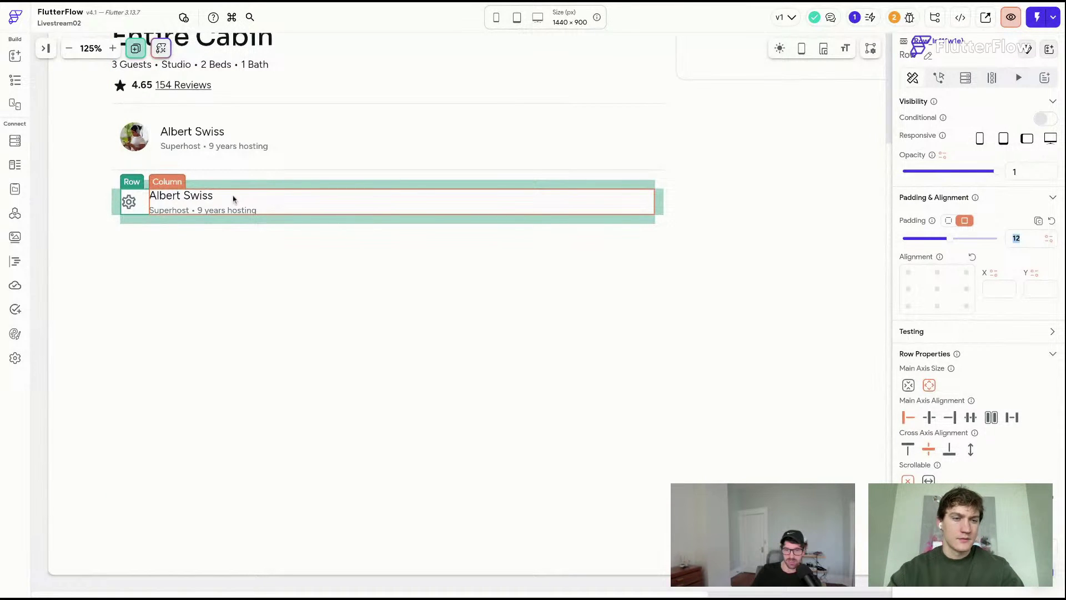
- Set the font weight of the theme's Body Large, Body Medium and Body Small text styles to Semi Bold and save the project
{"action": "left_click", "coordinate": [209, 196]}
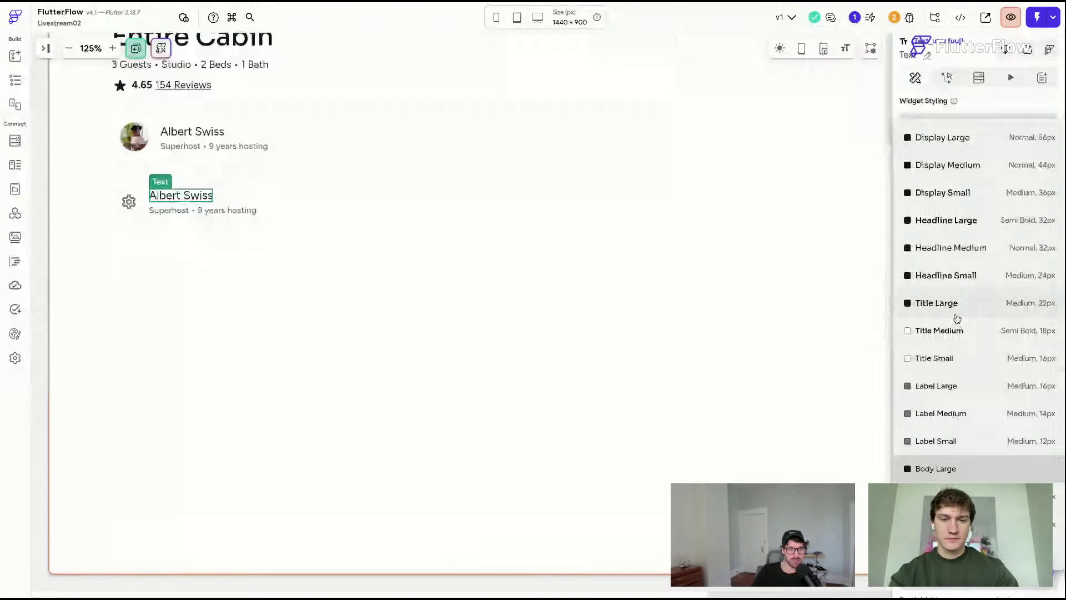
{"action": "left_click", "coordinate": [15, 333]}
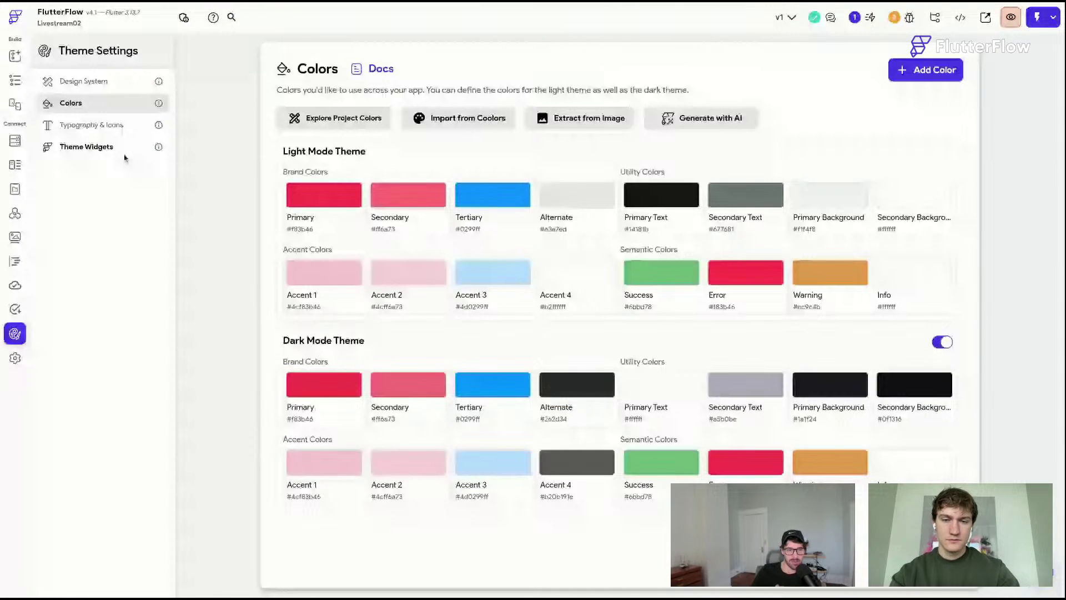
{"action": "left_click", "coordinate": [91, 125]}
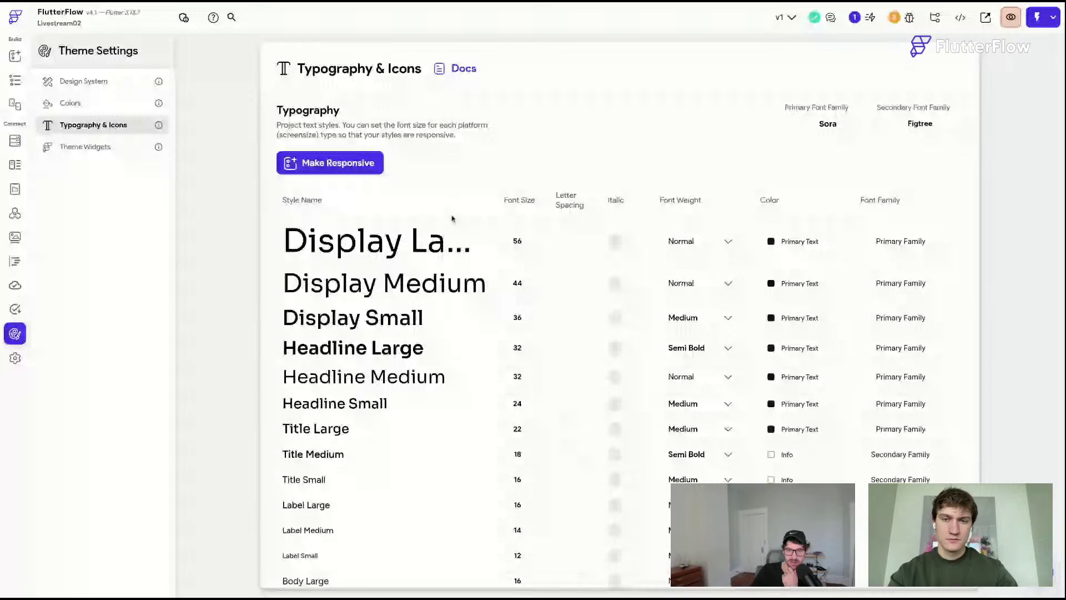
{"action": "scroll", "coordinate": [453, 218], "scroll_direction": "down", "scroll_amount": 5}
{"action": "left_click", "coordinate": [697, 275]}
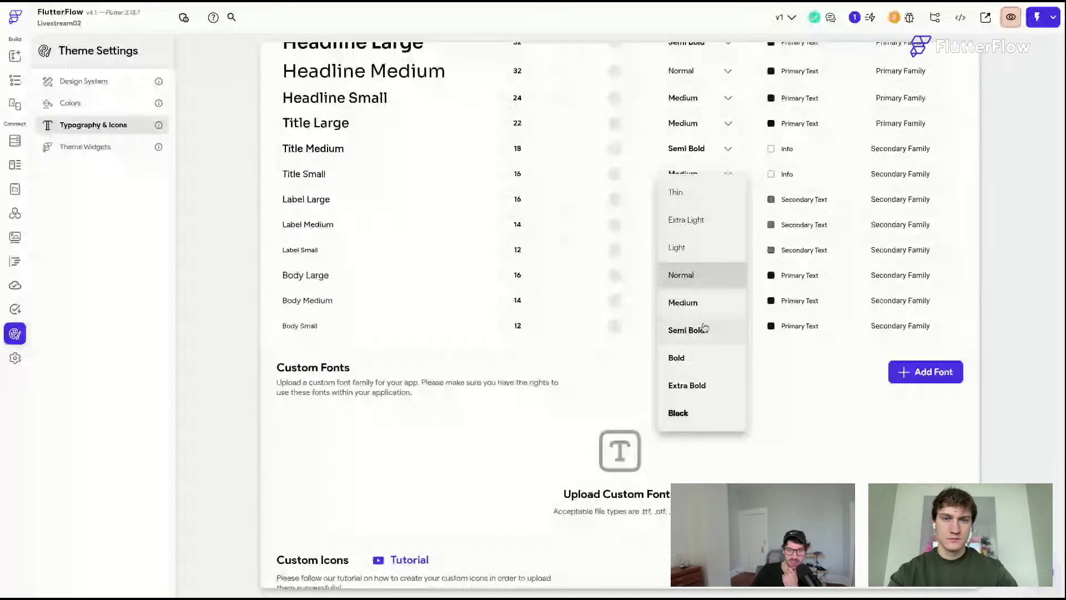
{"action": "left_click", "coordinate": [707, 329]}
{"action": "left_click", "coordinate": [720, 308]}
{"action": "left_click", "coordinate": [722, 334]}
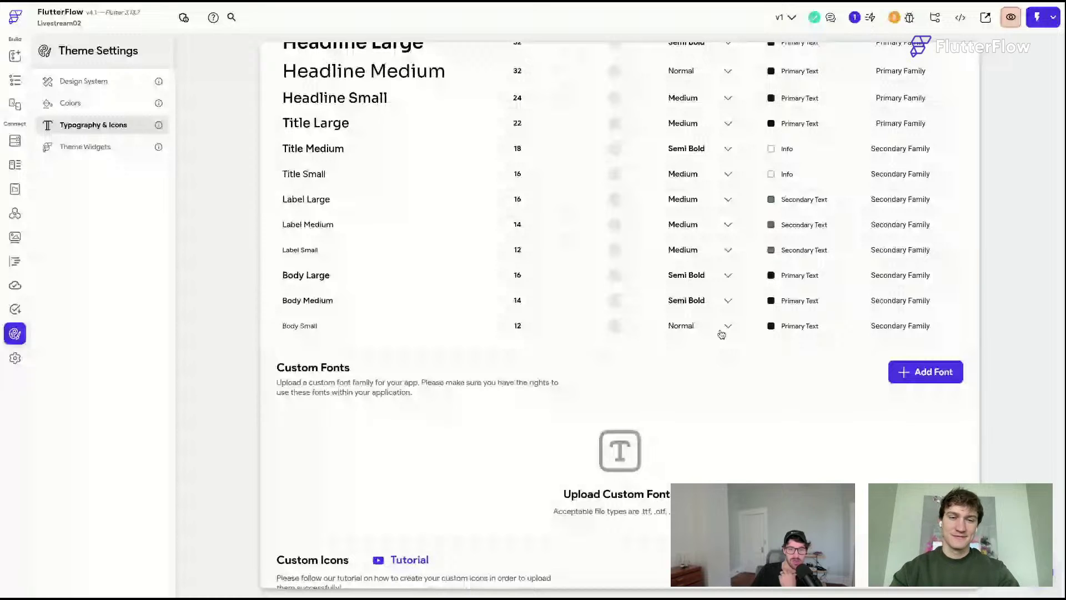
{"action": "left_click", "coordinate": [721, 330]}
{"action": "left_click", "coordinate": [721, 358]}
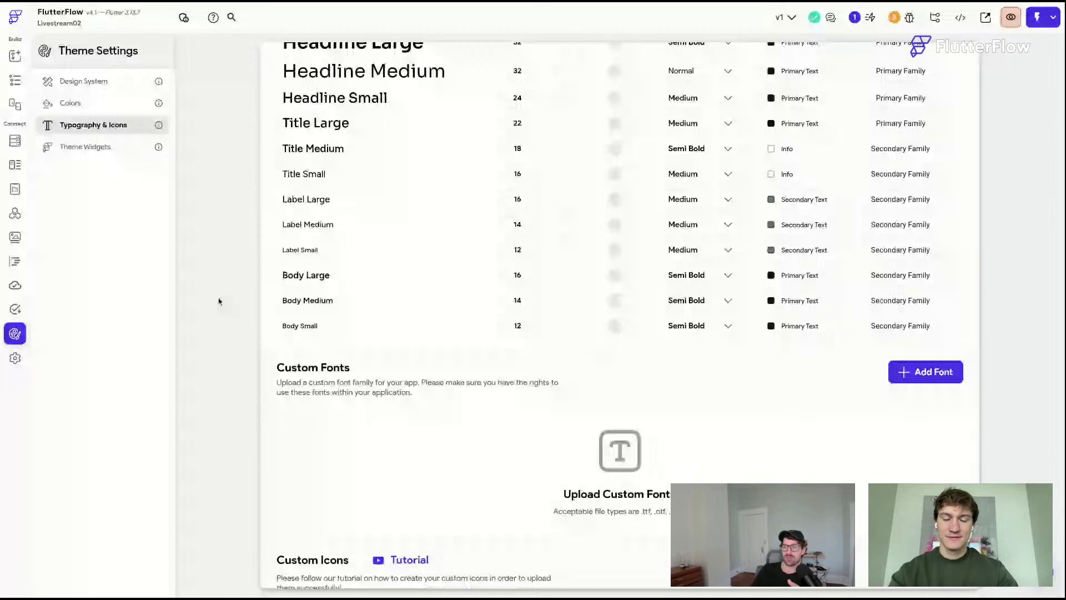
{"action": "key", "text": "super+s"}
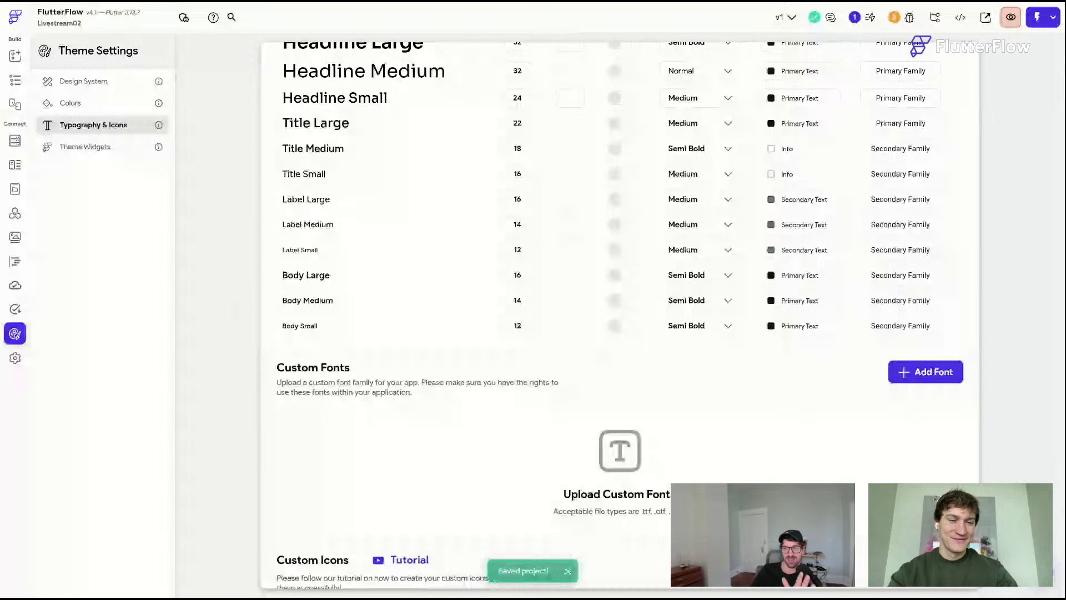
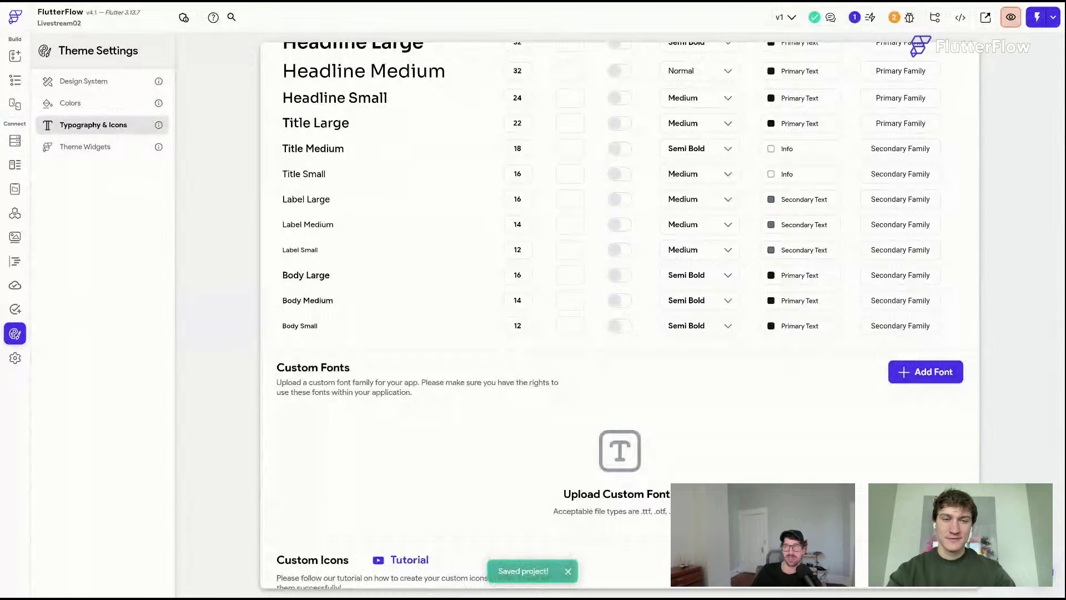
{"action": "scroll", "coordinate": [619, 311], "scroll_direction": "up", "scroll_amount": 1}
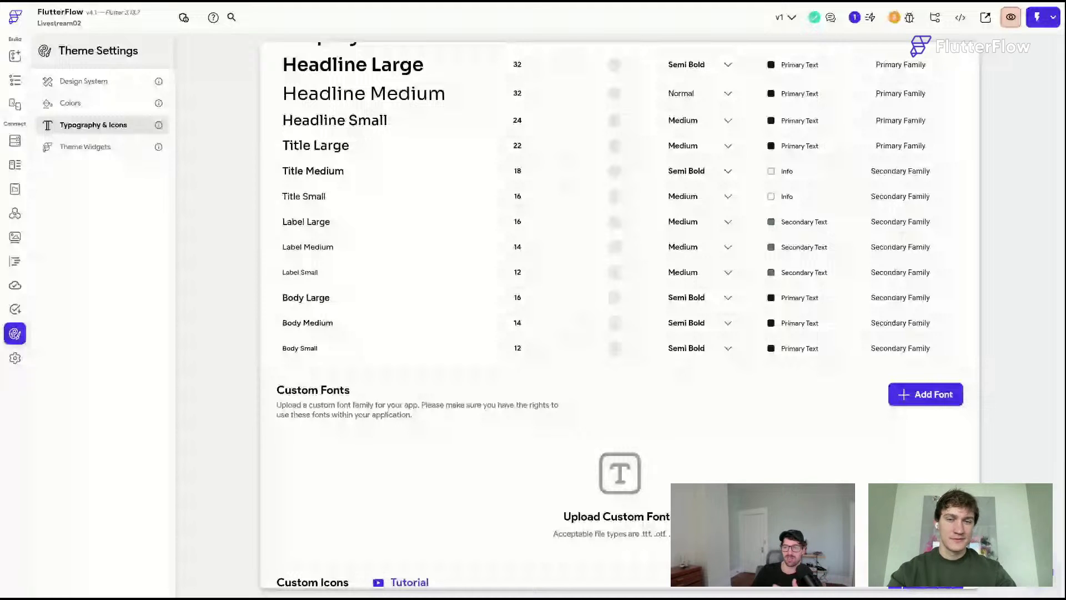
{"action": "scroll", "coordinate": [15, 82], "scroll_direction": "up", "scroll_amount": 5}
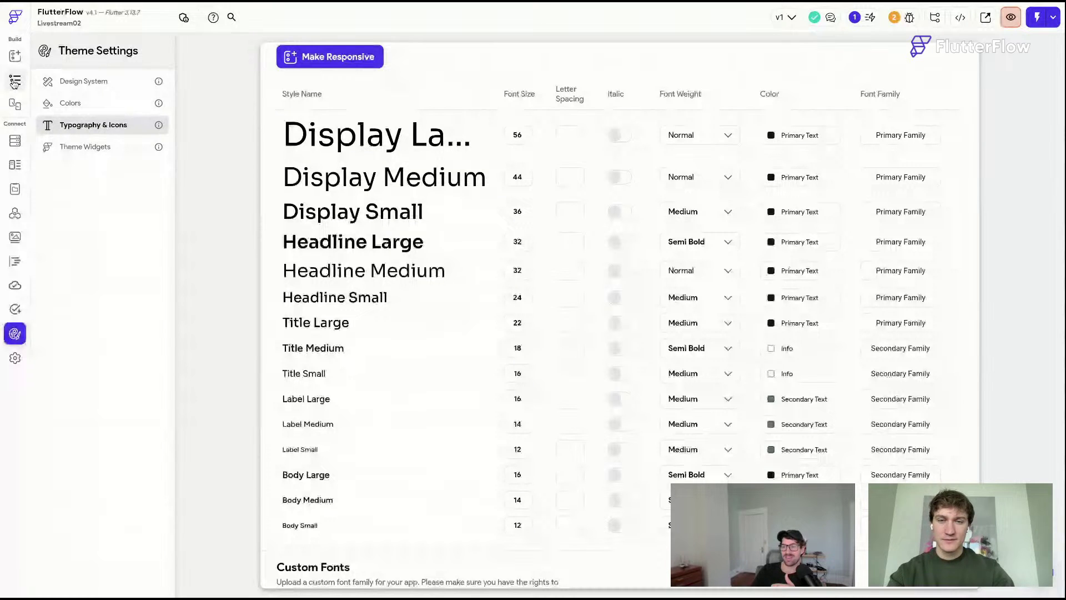
- On the details page, change the ListView row's title to the host's first name followed by "is a super host"
{"action": "left_click", "coordinate": [15, 82]}
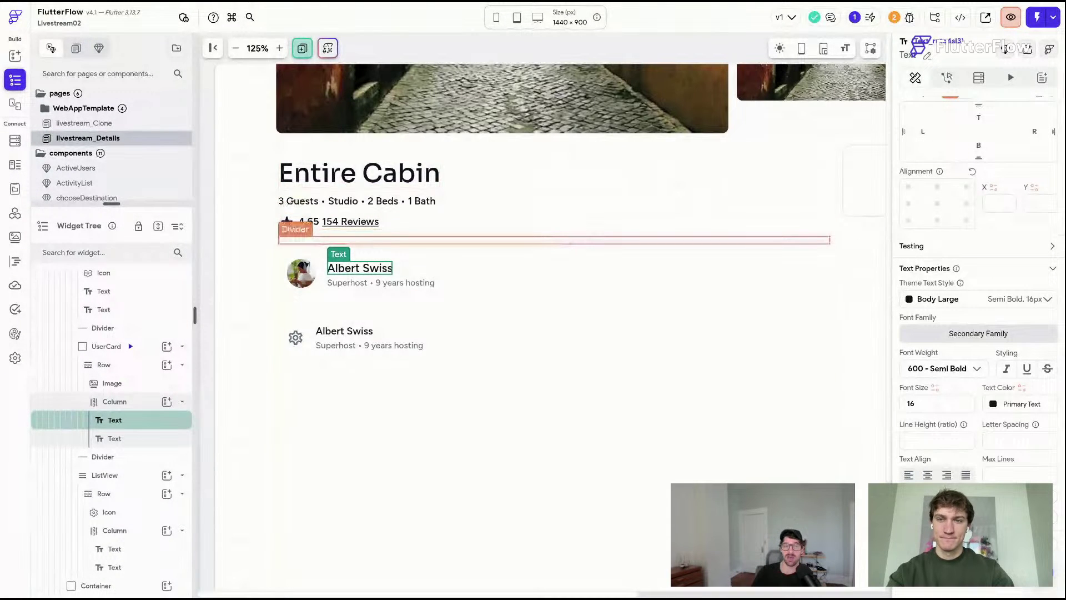
{"action": "left_click", "coordinate": [403, 178]}
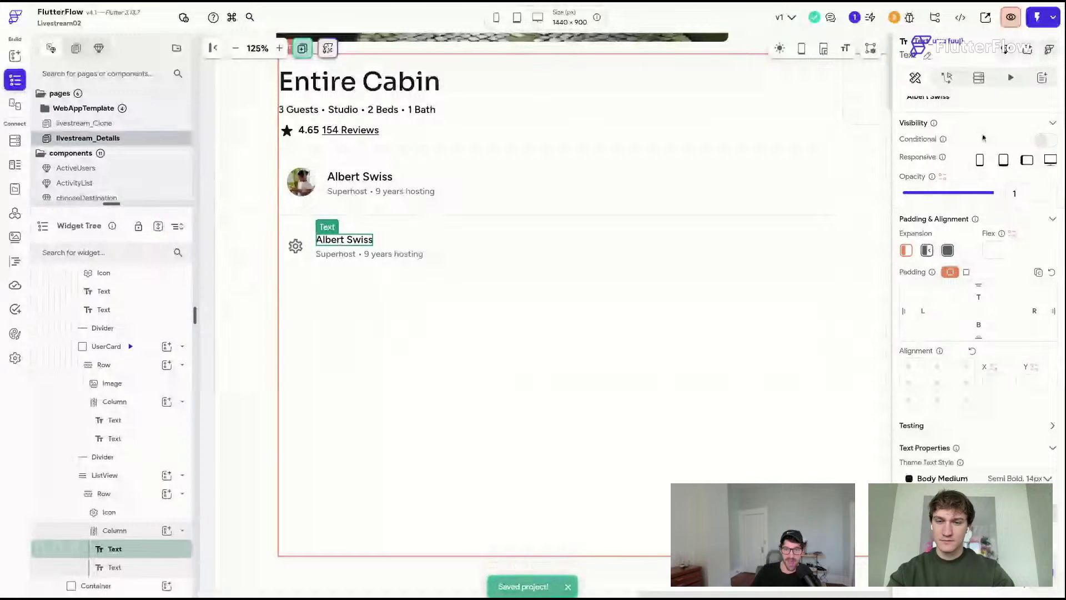
{"action": "scroll", "coordinate": [967, 134], "scroll_direction": "up", "scroll_amount": 1}
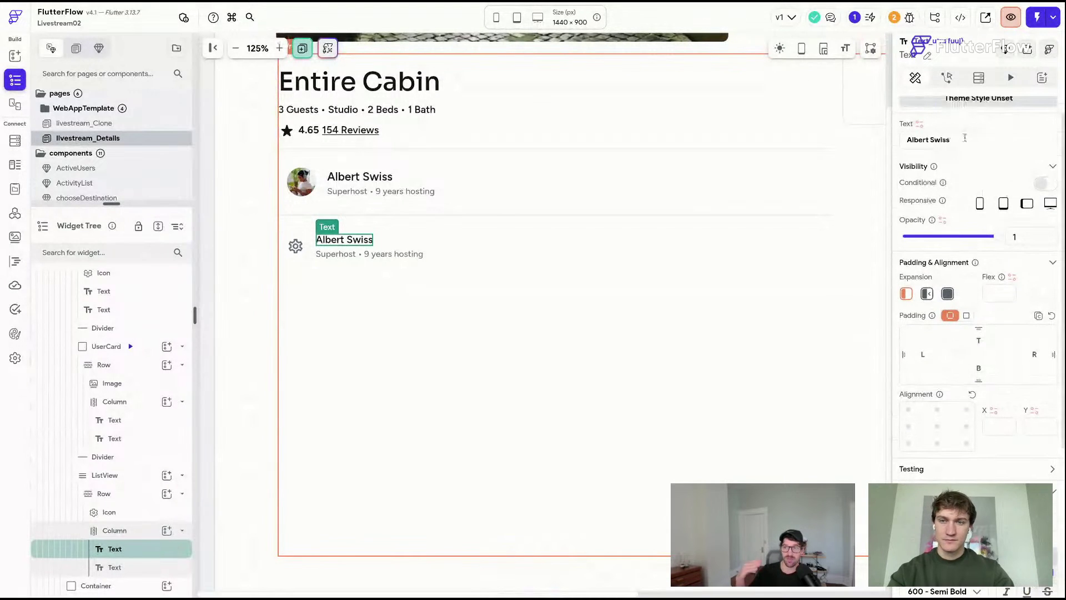
{"action": "triple_click", "coordinate": [964, 140]}
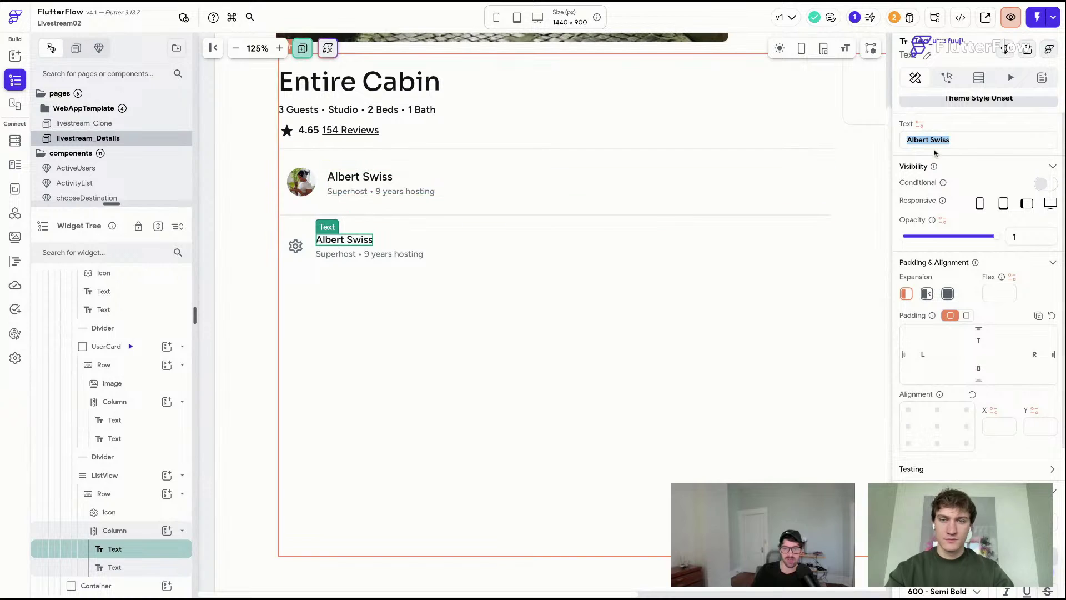
{"action": "left_click", "coordinate": [947, 140]}
{"action": "left_click_drag", "start_coordinate": [953, 139], "coordinate": [875, 142]}
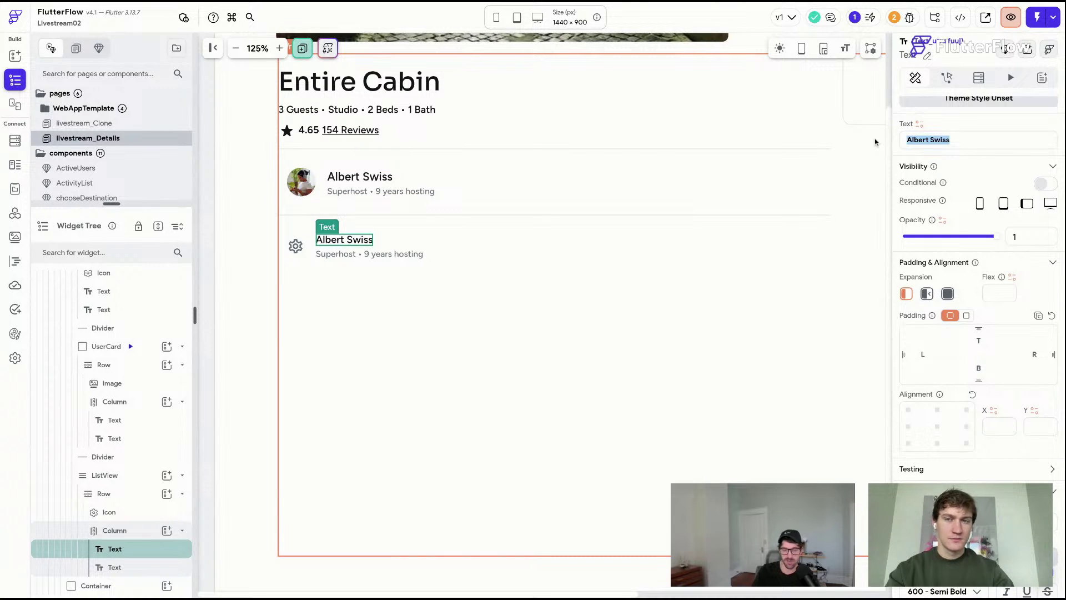
{"action": "type", "text": "Albe"}
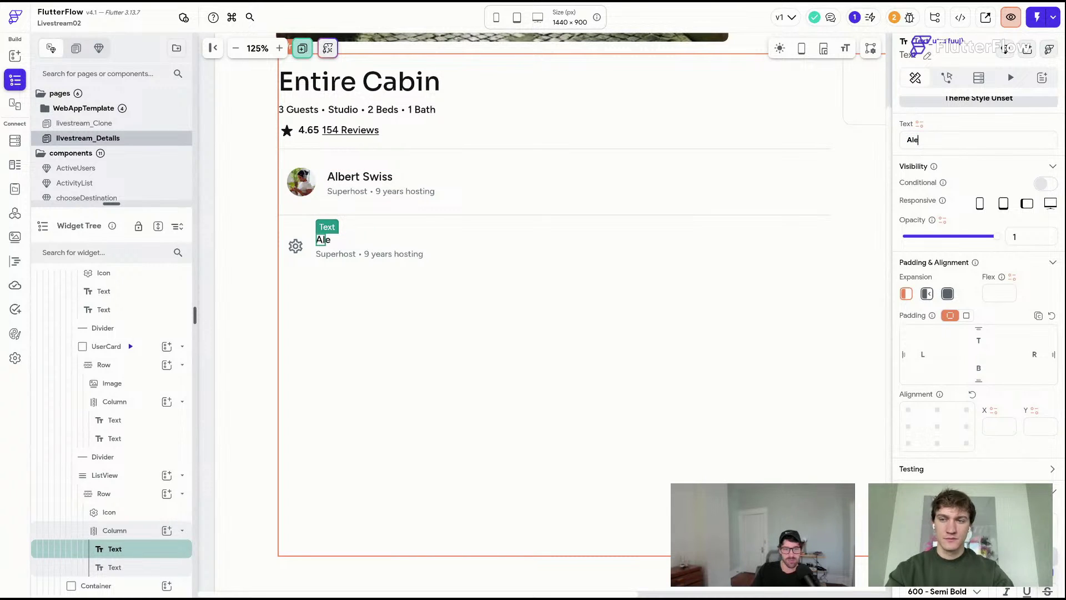
{"action": "type", "text": "rt "}
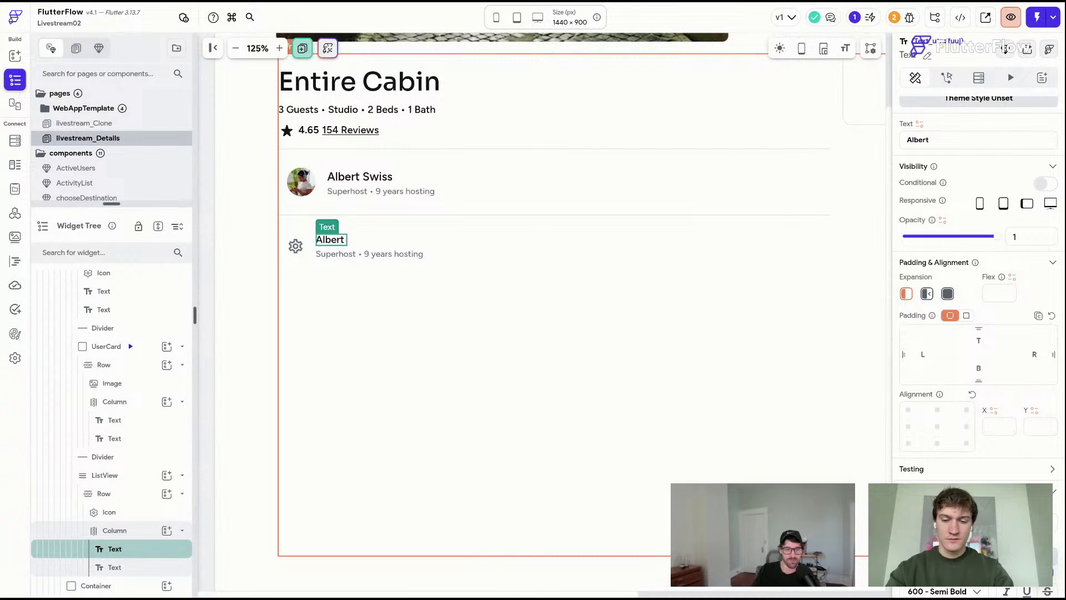
{"action": "type", "text": "is a super bos"}
{"action": "key", "text": "BackSpace"}
{"action": "type", "text": "host"}
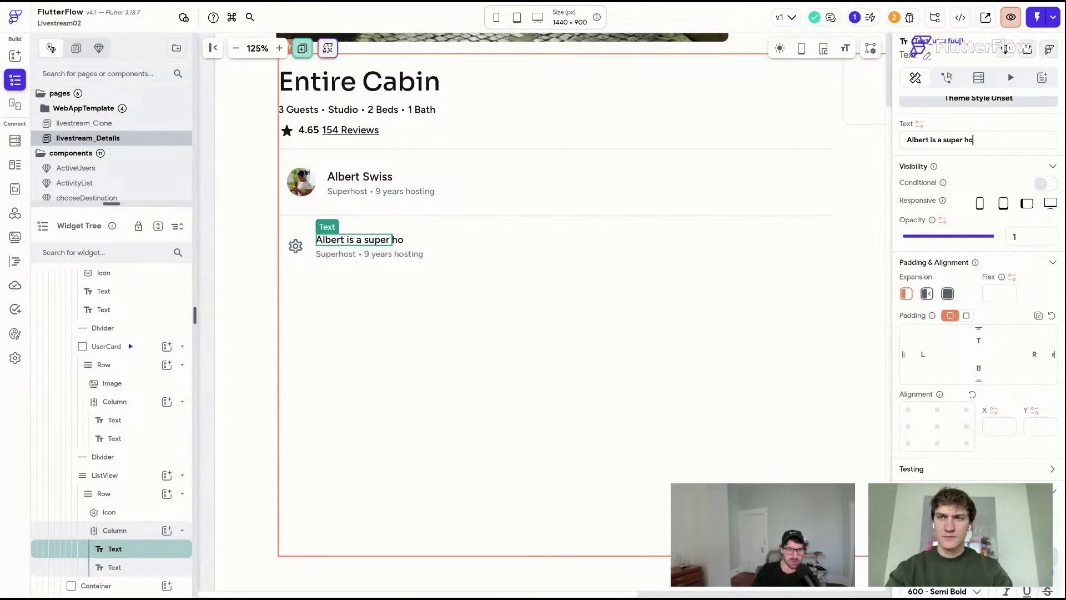
- Replace the ListView row's gear icon with the alarm-clock plus icon found under "award" and color it Primary Text
{"action": "left_click", "coordinate": [297, 253]}
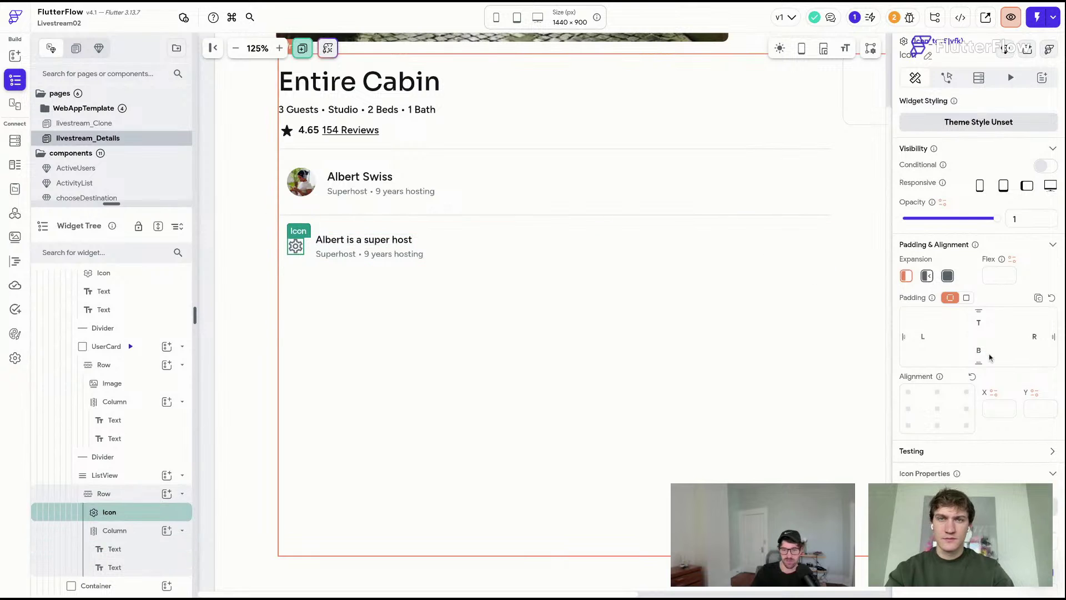
{"action": "double_click", "coordinate": [296, 246]}
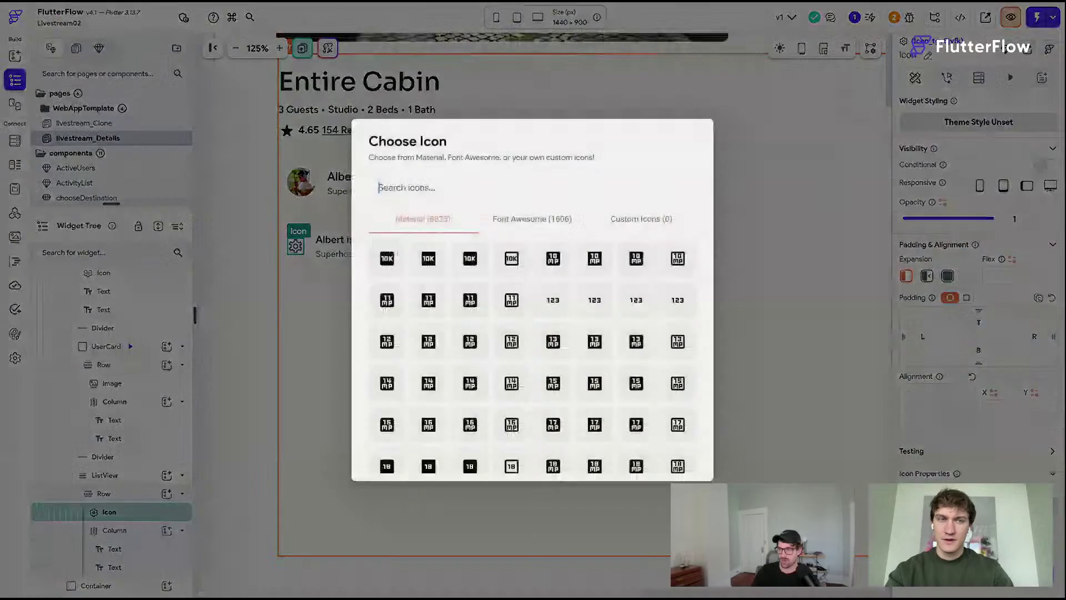
{"action": "type", "text": "award"}
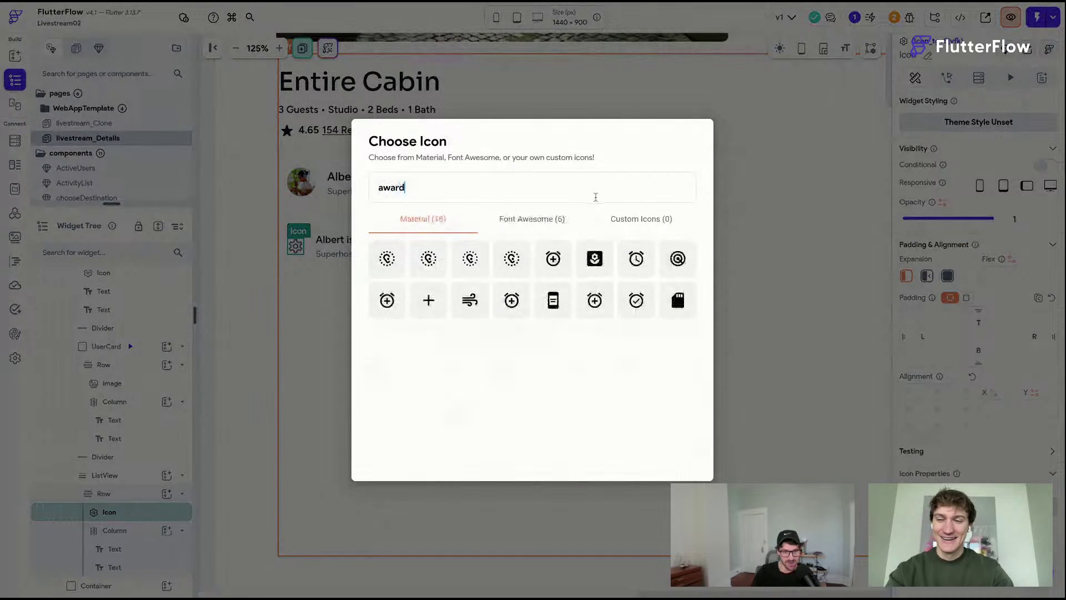
{"action": "left_click", "coordinate": [511, 300]}
{"action": "left_click", "coordinate": [891, 419]}
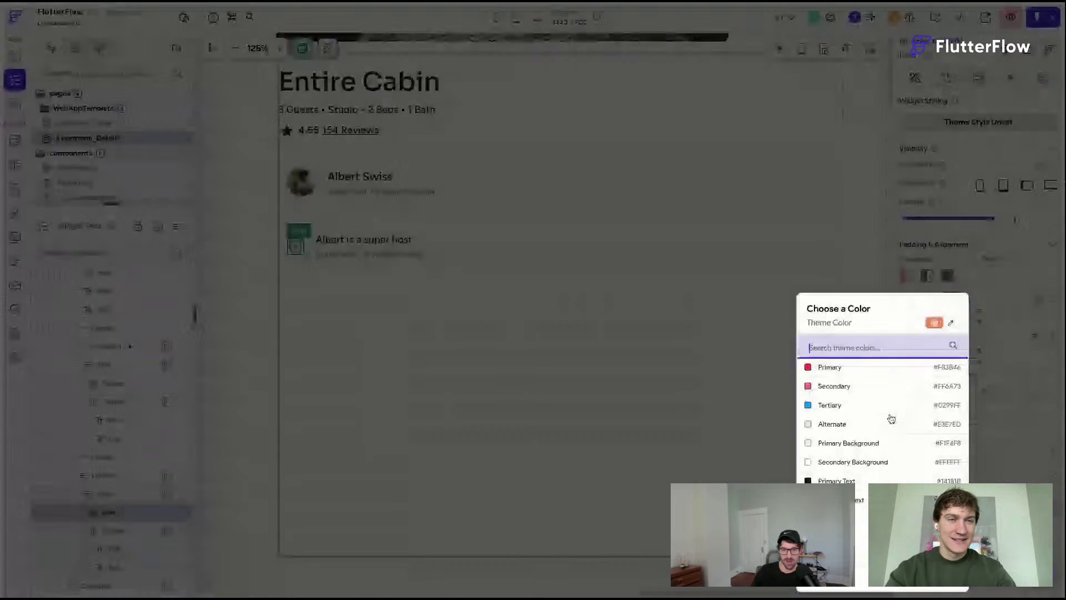
{"action": "left_click", "coordinate": [836, 480]}
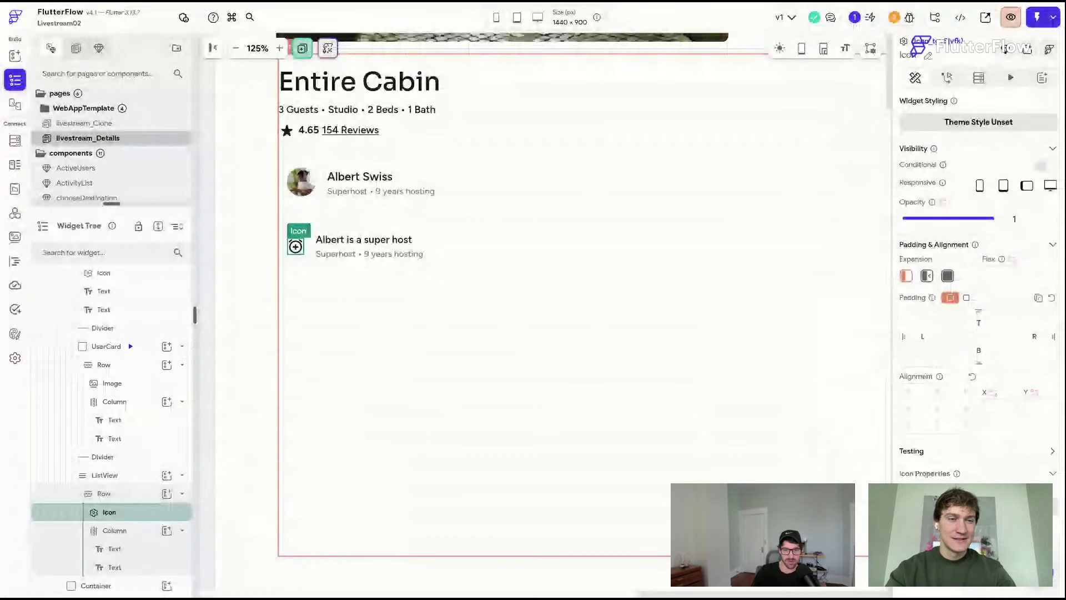
- Duplicate the ListView's icon row twice to make three rows
{"action": "left_click", "coordinate": [312, 255]}
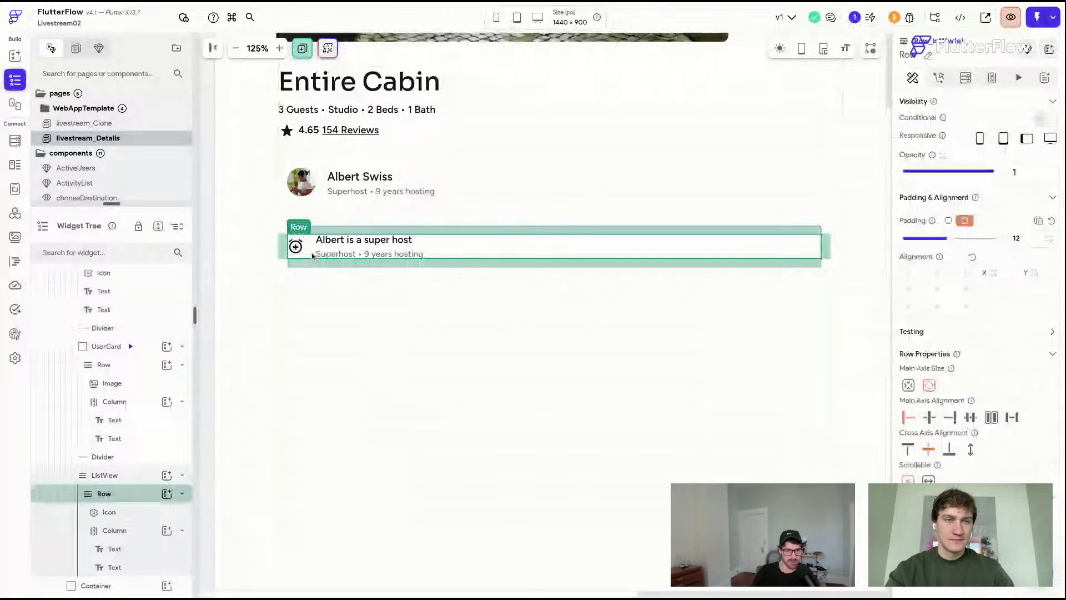
{"action": "key", "text": "ctrl+d"}
{"action": "key", "text": "ctrl+d"}
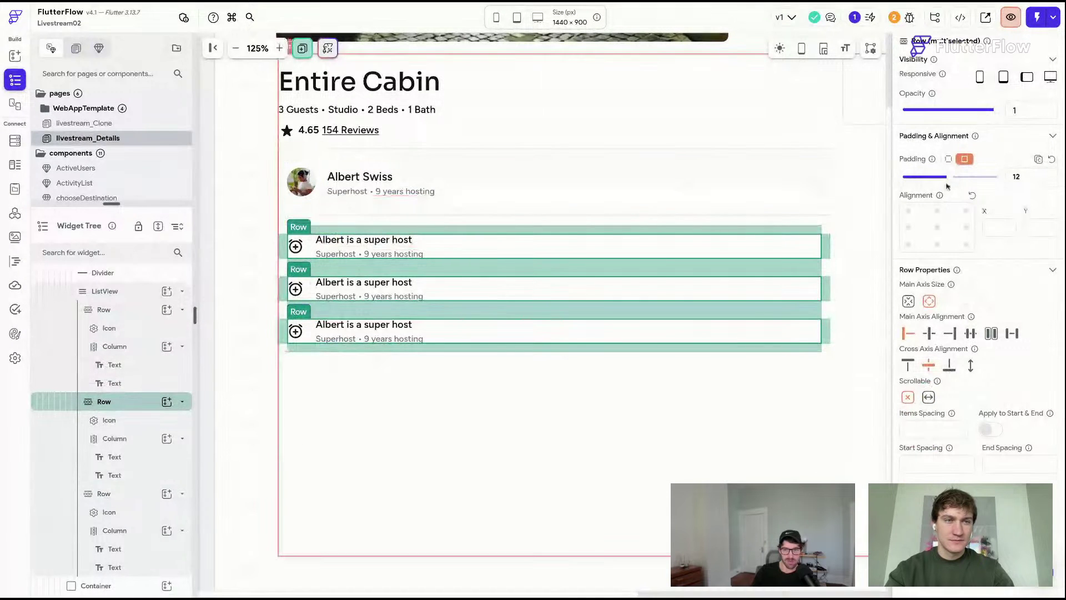
- Set the top and bottom padding of all three ListView rows to 4
{"action": "left_click", "coordinate": [948, 159]}
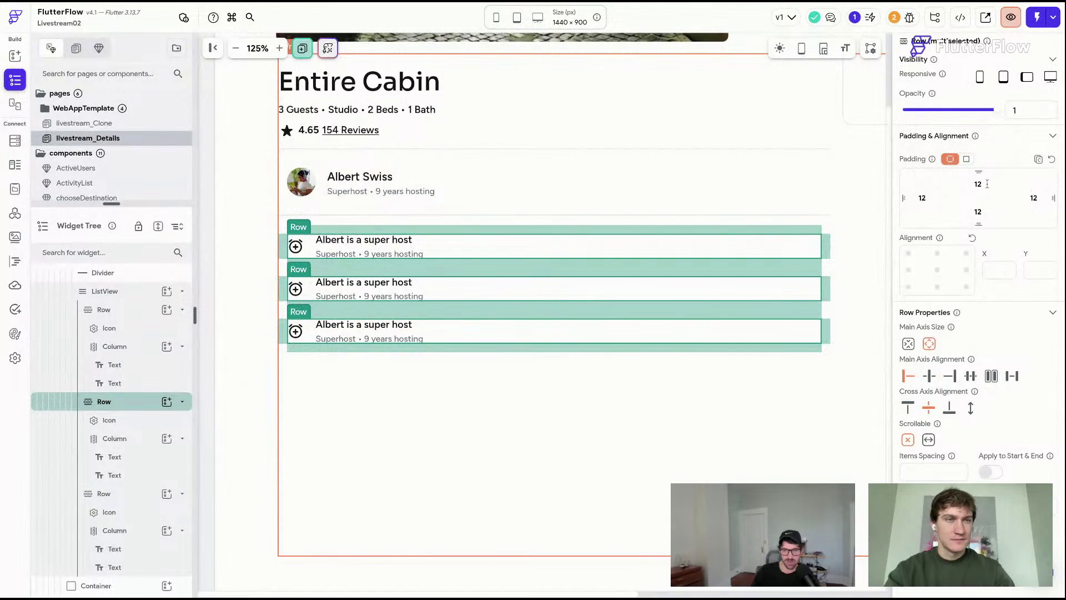
{"action": "left_click", "coordinate": [985, 184]}
{"action": "type", "text": "4"}
{"action": "left_click", "coordinate": [977, 211]}
{"action": "type", "text": "4"}
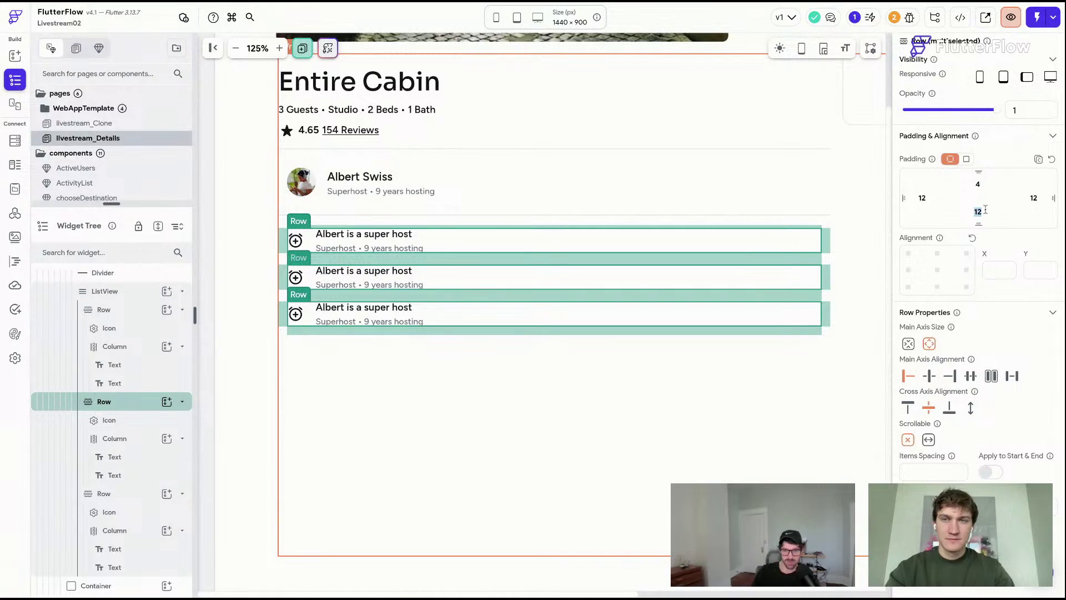
{"action": "left_click", "coordinate": [343, 381]}
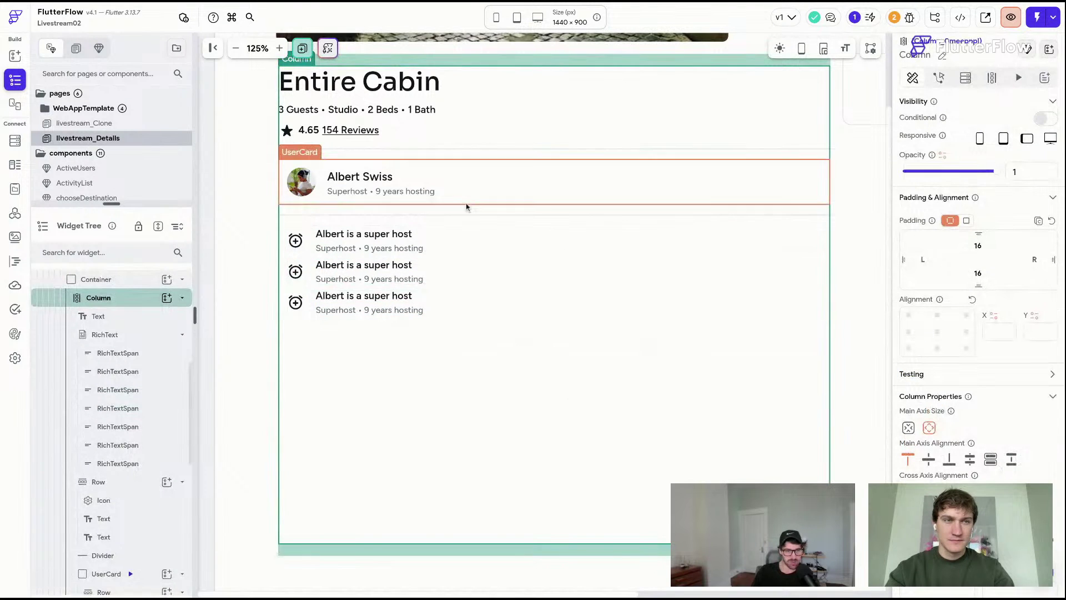
{"action": "left_click", "coordinate": [447, 216]}
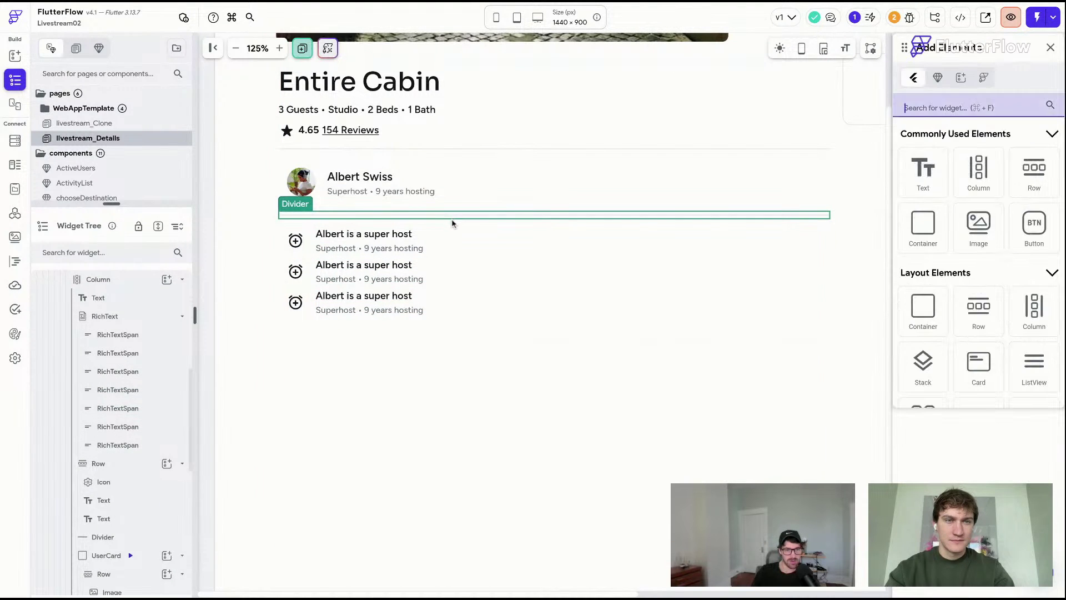
{"action": "key", "text": "ctrl+v"}
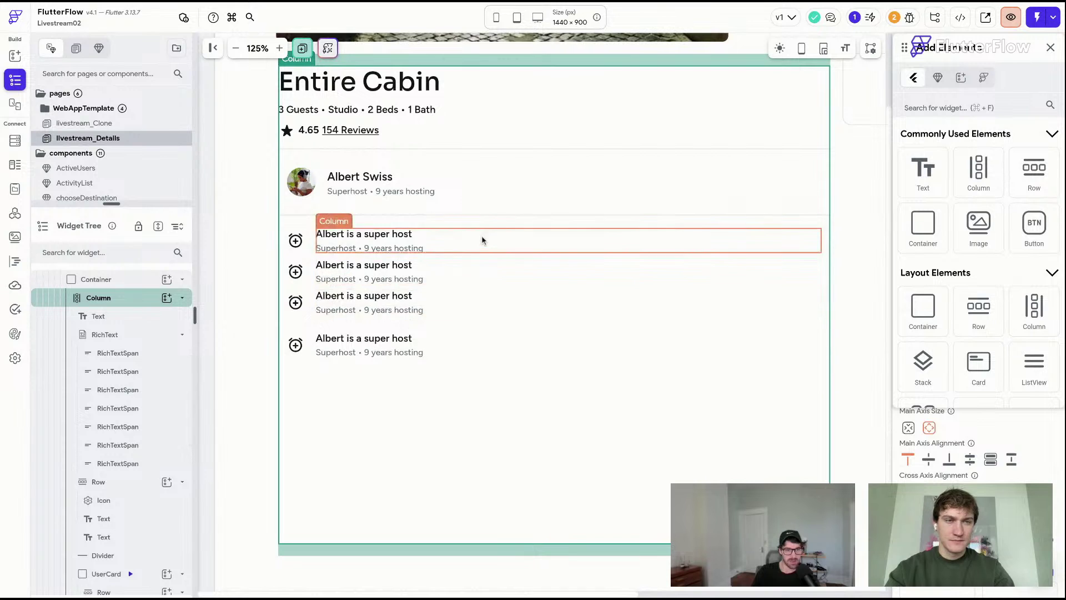
{"action": "key", "text": "ctrl+z"}
- Paste a copy of the divider above the icon list beneath the list and save the project
{"action": "left_click", "coordinate": [480, 215]}
{"action": "left_click_drag", "start_coordinate": [462, 228], "coordinate": [488, 498]}
{"action": "left_click", "coordinate": [488, 497]}
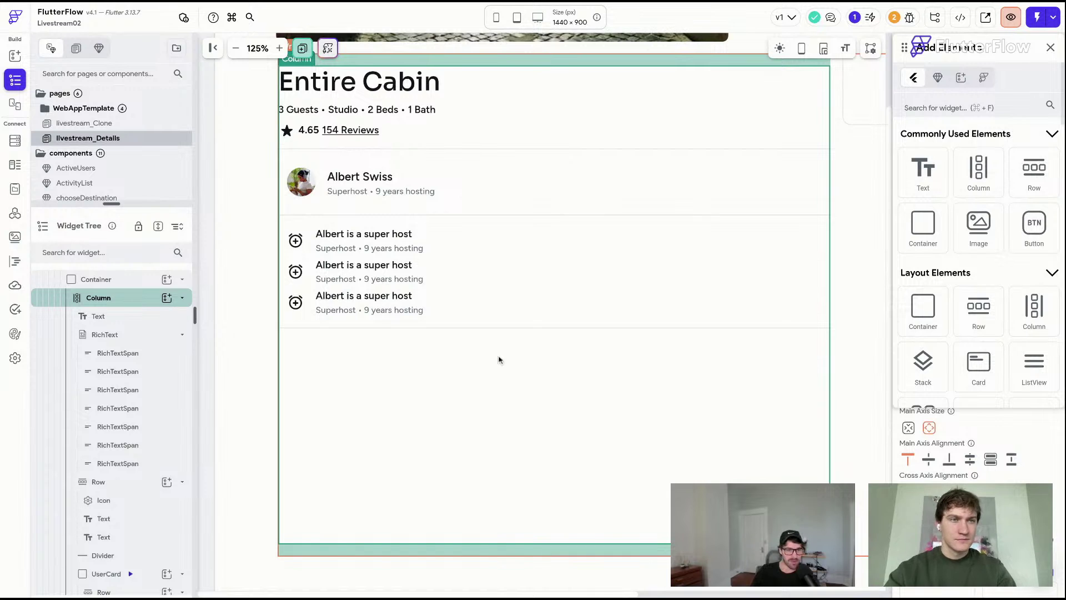
{"action": "scroll", "coordinate": [500, 362], "scroll_direction": "up", "scroll_amount": 3}
{"action": "scroll", "coordinate": [623, 240], "scroll_direction": "down", "scroll_amount": 4}
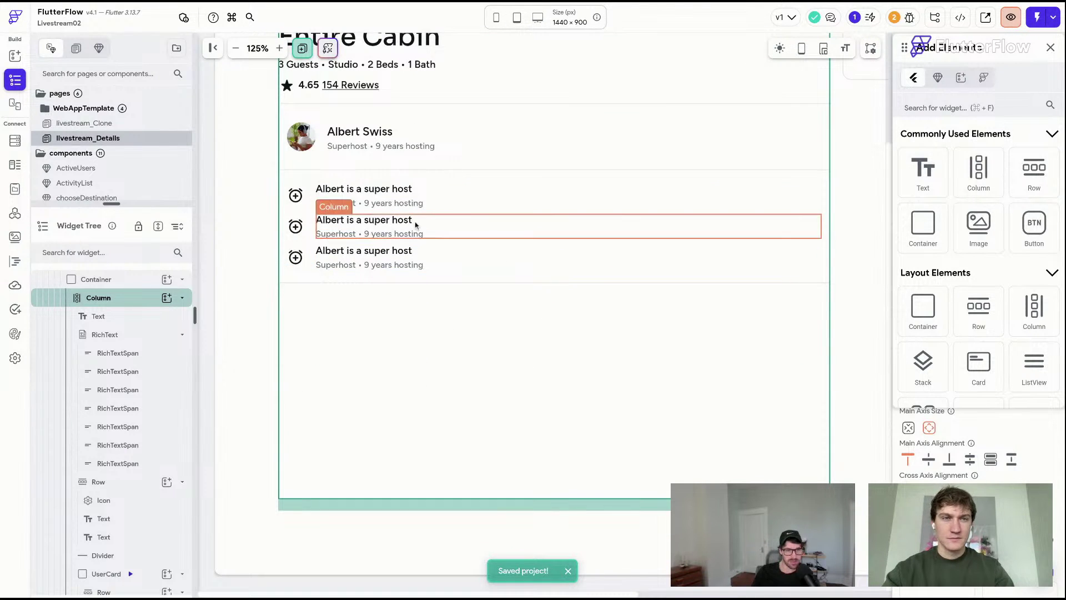
- Paste a copy of the user card's "Superhost • 9 years hosting" text beneath the lowest divider and open its text properties
{"action": "left_click", "coordinate": [396, 149]}
{"action": "key", "text": "super+c"}
{"action": "key", "text": "super+v"}
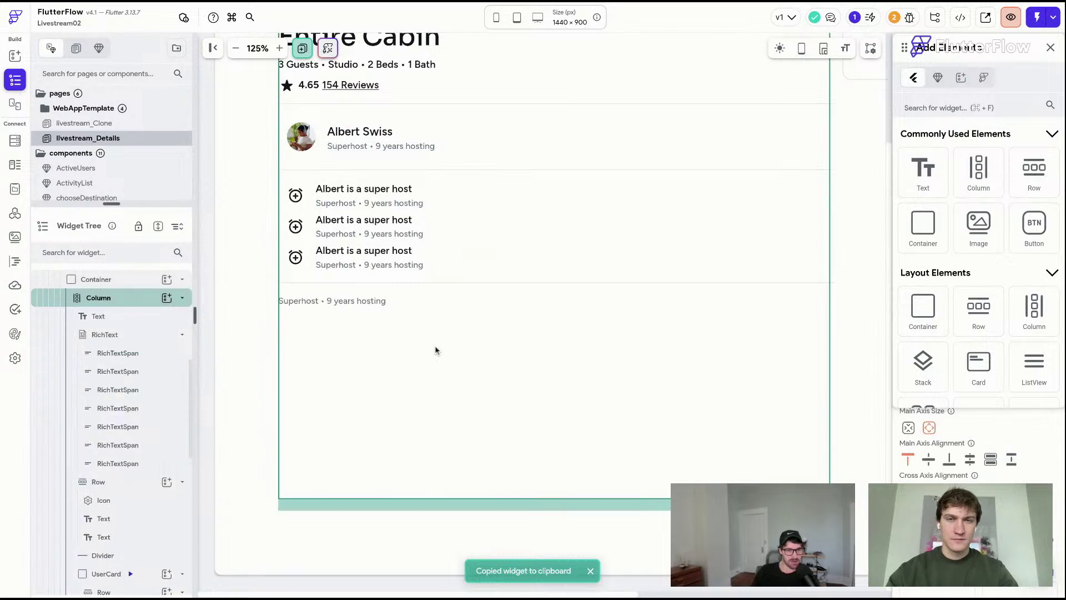
{"action": "left_click", "coordinate": [366, 302]}
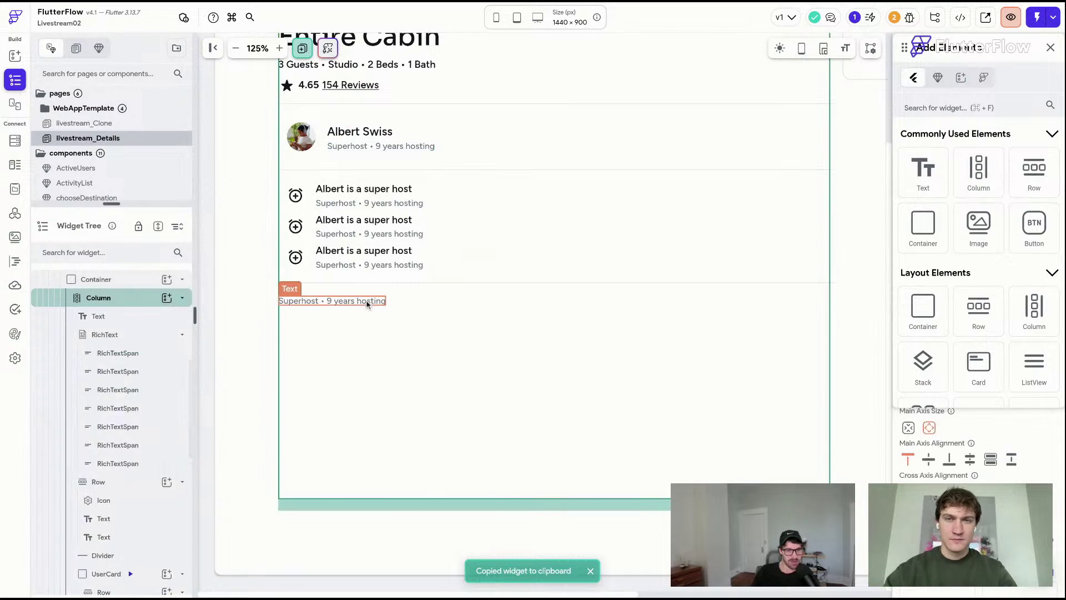
{"action": "left_click", "coordinate": [1050, 47]}
{"action": "scroll", "coordinate": [977, 412], "scroll_direction": "down", "scroll_amount": 5}
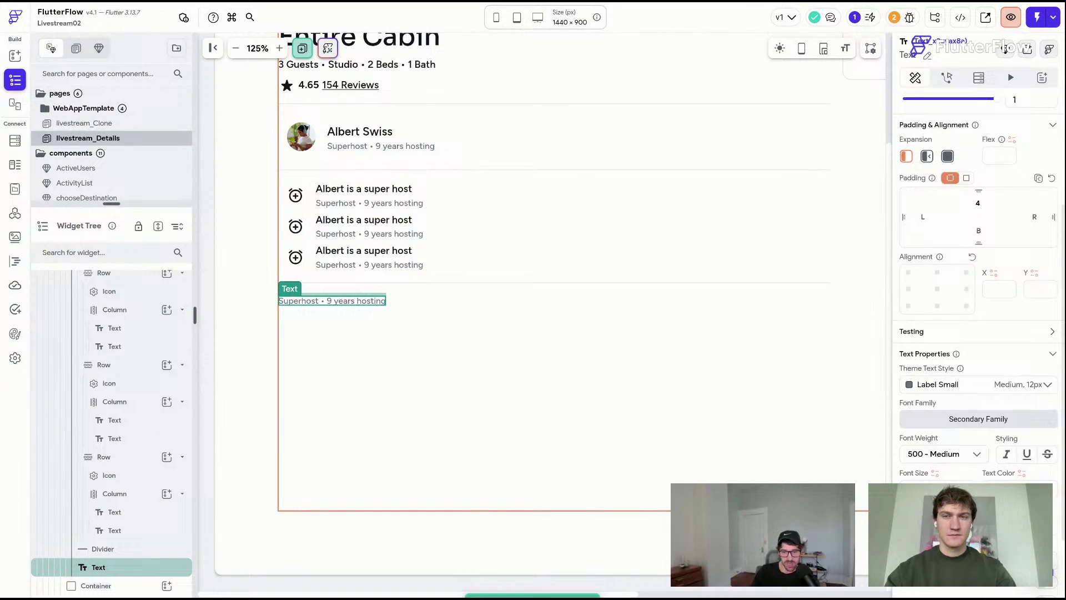
- Set the text beneath the lowest divider to Label Large and replace its content with the "A nice cabin, fully furnished..." description
{"action": "left_click", "coordinate": [966, 383]}
{"action": "left_click", "coordinate": [960, 330]}
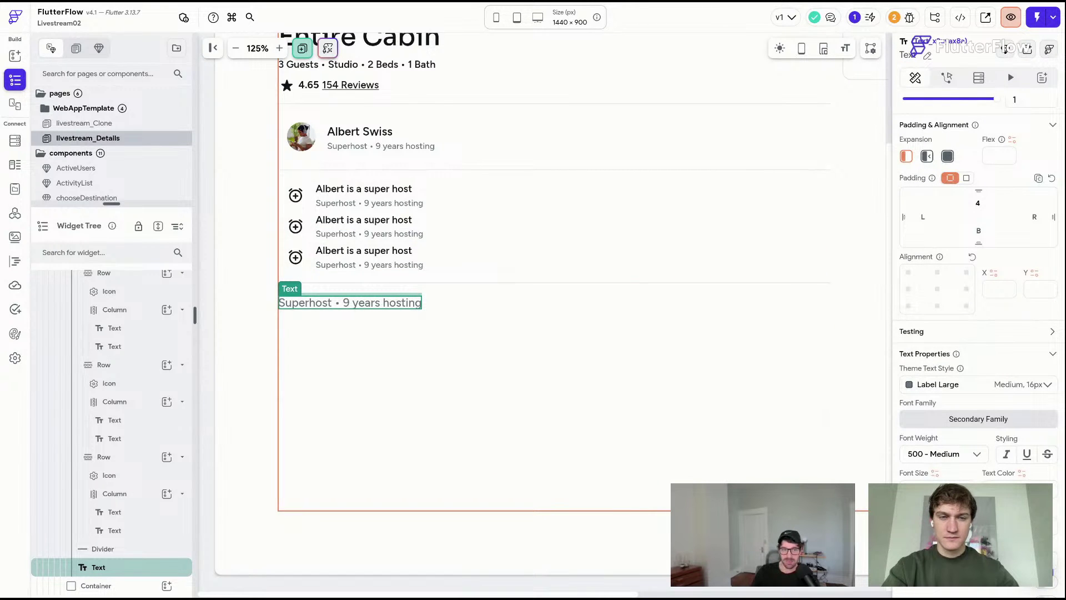
{"action": "scroll", "coordinate": [1004, 174], "scroll_direction": "up", "scroll_amount": 3}
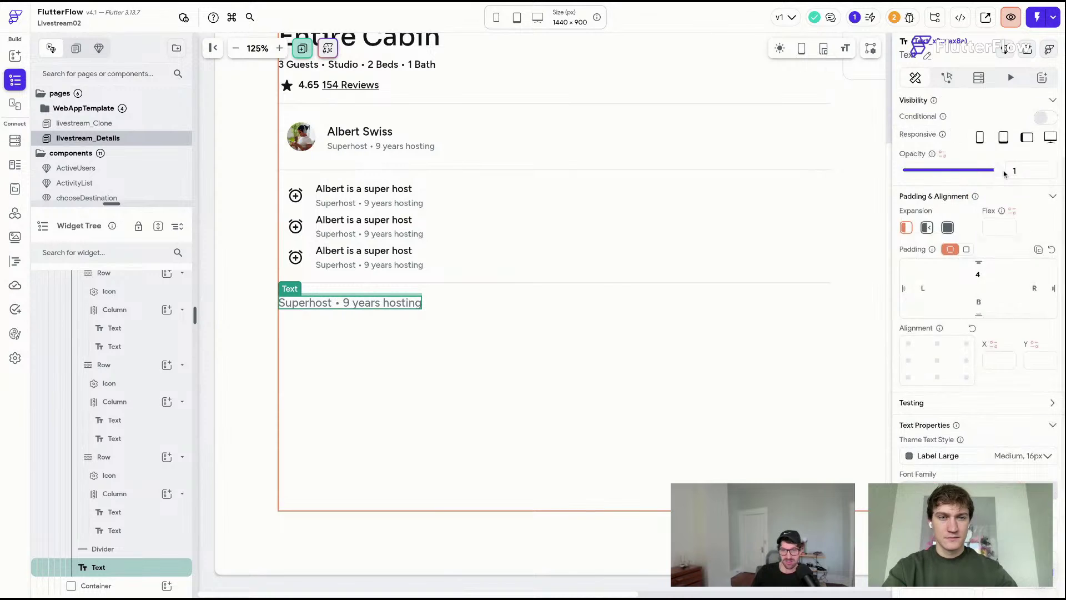
{"action": "scroll", "coordinate": [1003, 174], "scroll_direction": "up", "scroll_amount": 2}
{"action": "left_click", "coordinate": [1001, 164]}
{"action": "key", "text": "ctrl+a"}
{"action": "key", "text": "ctrl+v"}
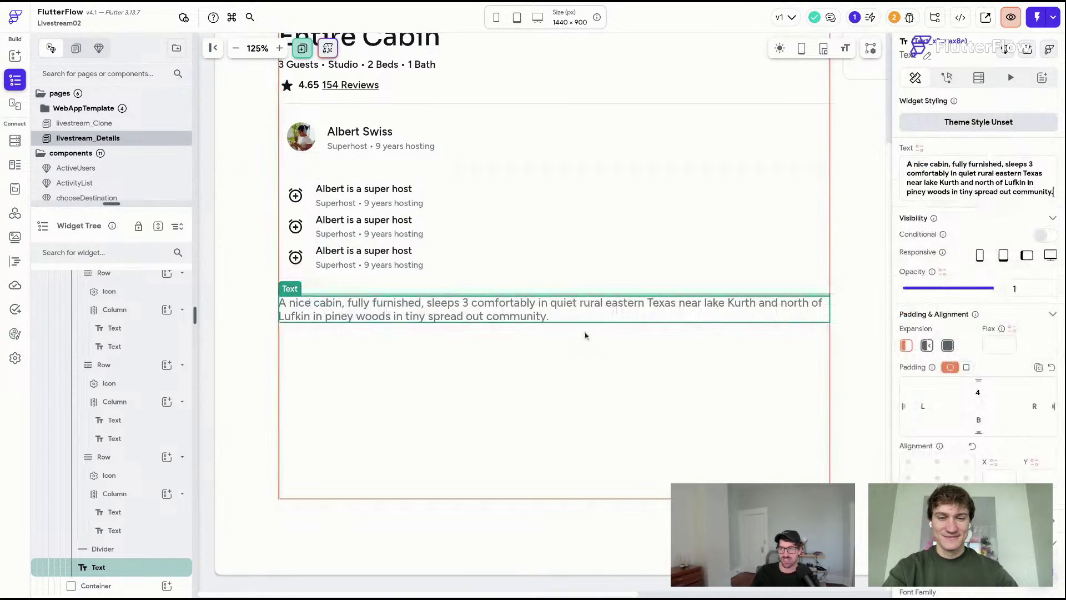
{"action": "left_click", "coordinate": [615, 387]}
- Paste a copy of the first icon row's heading text beneath the description, change it to "The Space" and save the project
{"action": "left_click", "coordinate": [524, 313]}
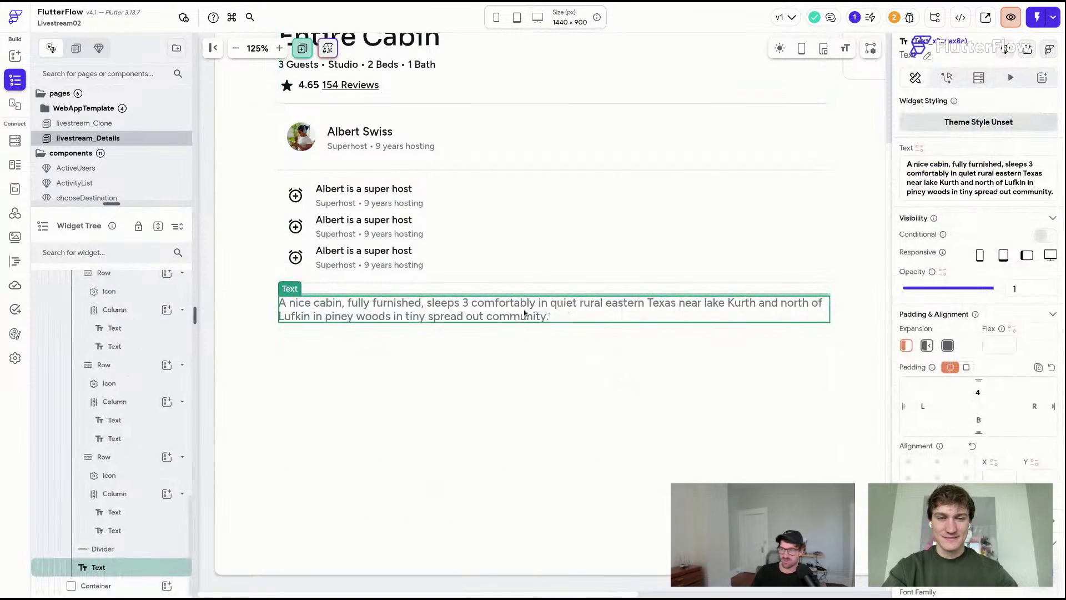
{"action": "key", "text": "ctrl+c"}
{"action": "left_click", "coordinate": [356, 190]}
{"action": "left_click", "coordinate": [459, 336]}
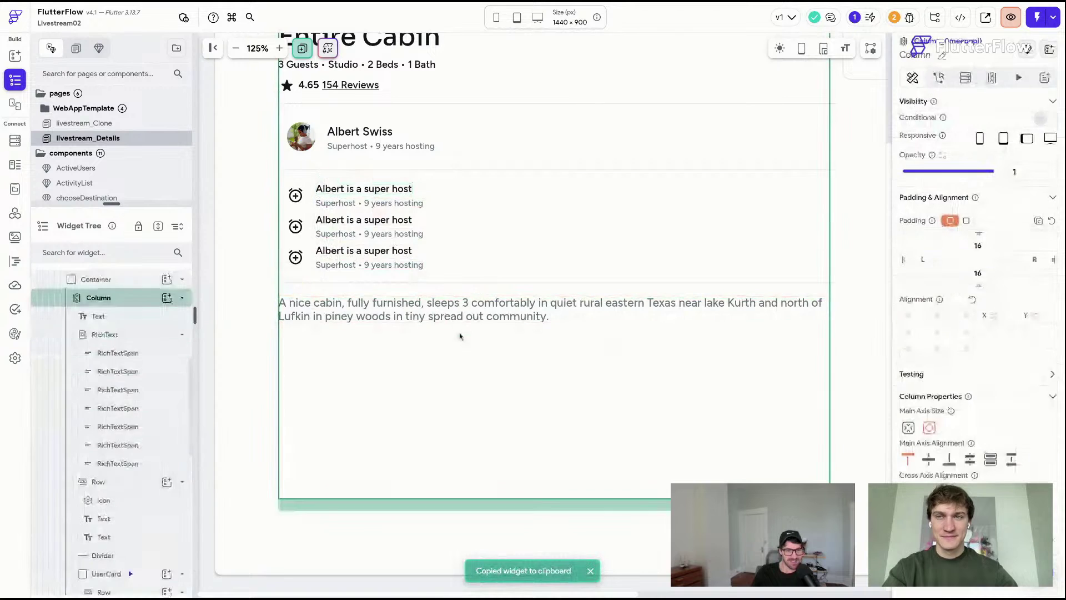
{"action": "key", "text": "ctrl+v"}
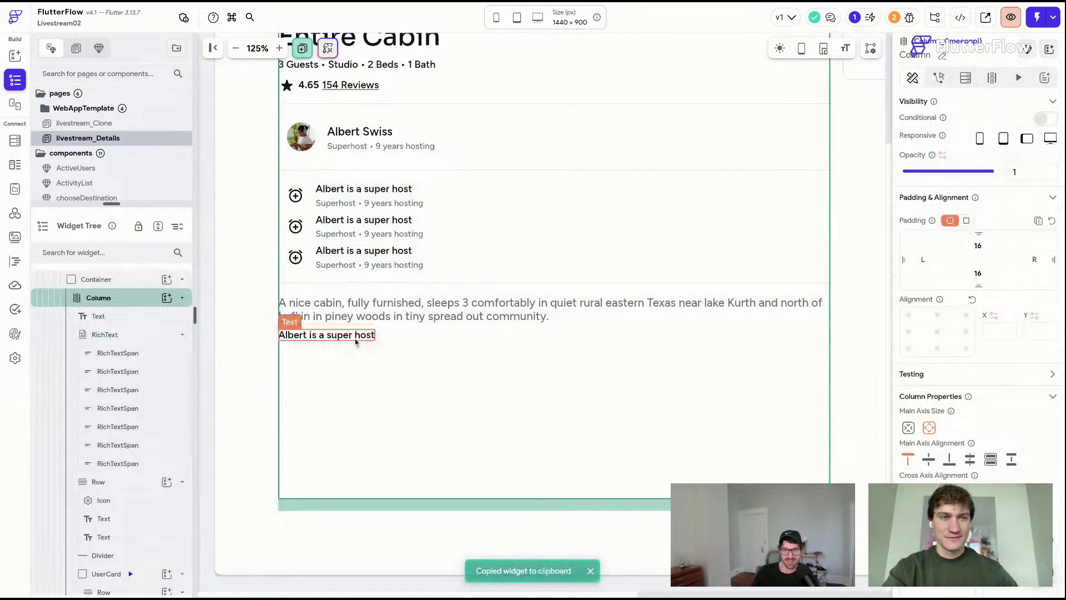
{"action": "double_click", "coordinate": [355, 335]}
{"action": "type", "text": "The"}
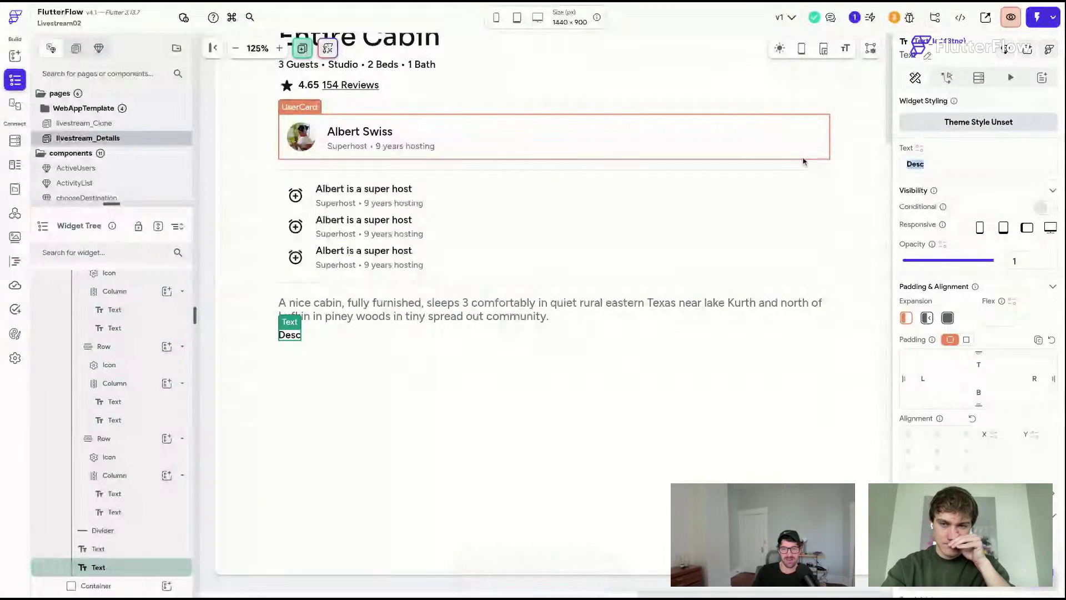
{"action": "type", "text": " Space"}
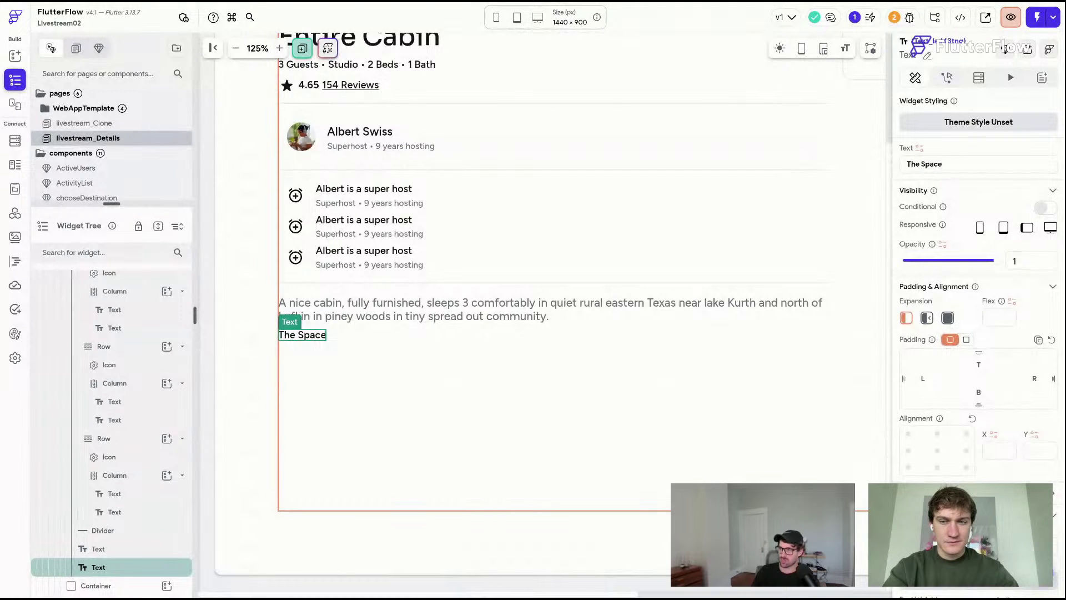
{"action": "key", "text": "ctrl+s"}
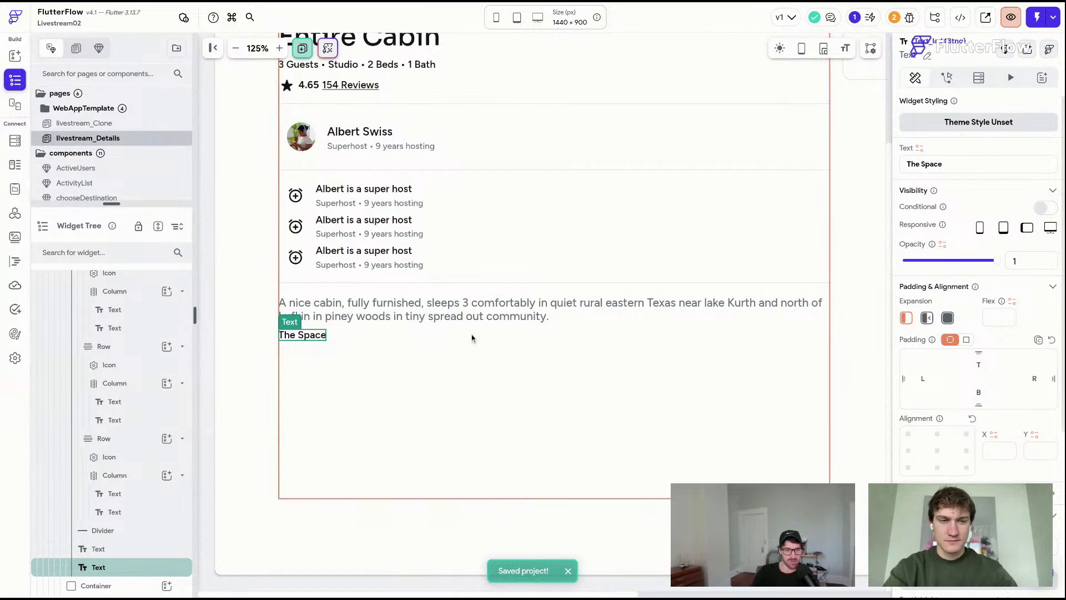
- Duplicate the cabin description text and move "The Space" between the two paragraphs
{"action": "left_click", "coordinate": [458, 319]}
{"action": "key", "text": "super+d"}
{"action": "left_click", "coordinate": [302, 371]}
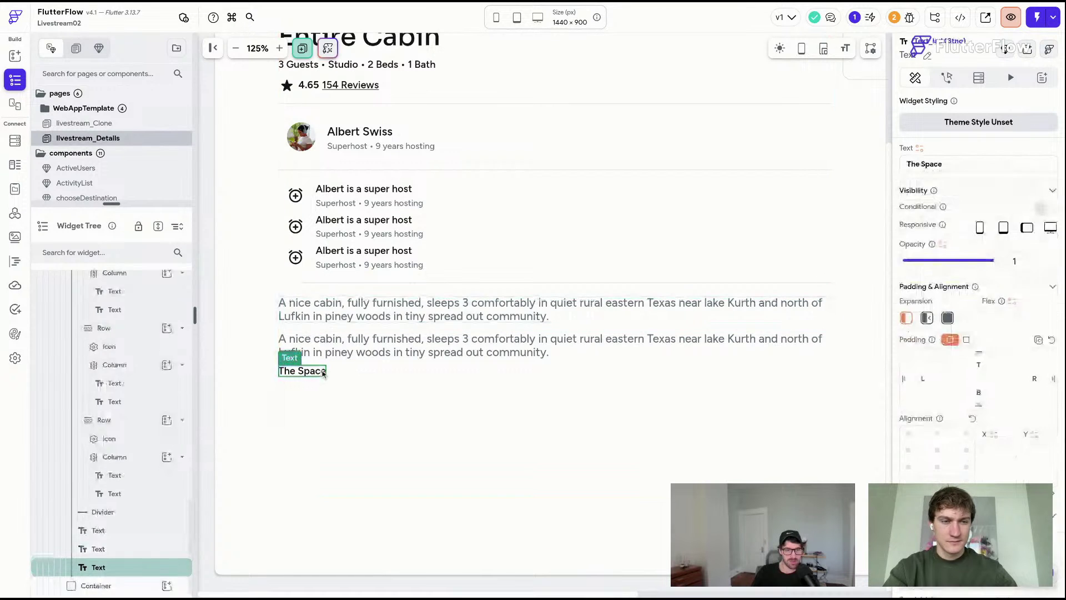
{"action": "left_click_drag", "start_coordinate": [302, 371], "coordinate": [323, 342]}
{"action": "left_click", "coordinate": [361, 359]}
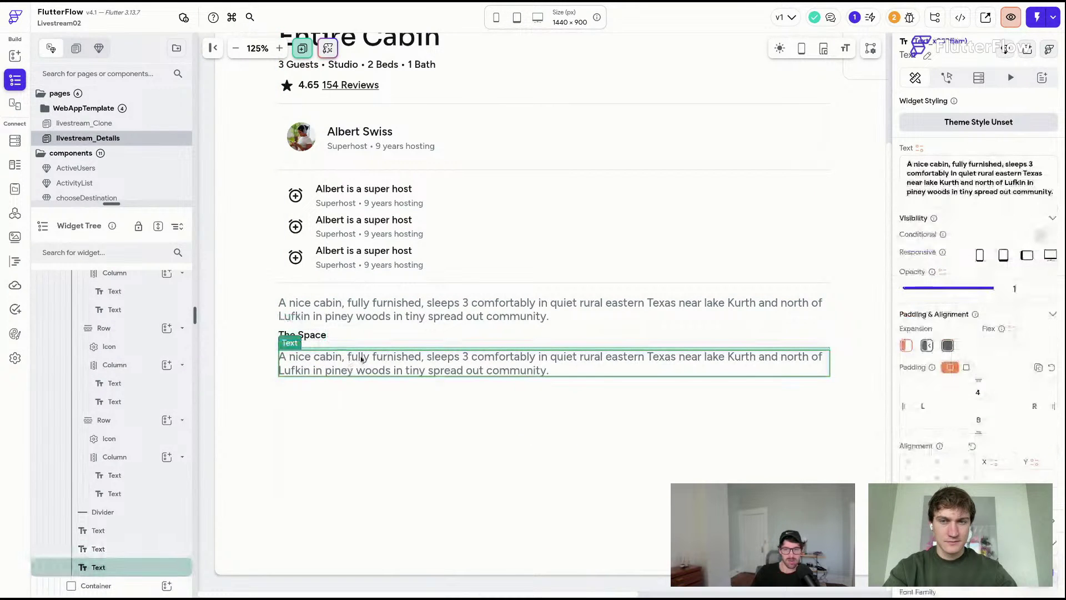
- Lengthen the paragraph under "The Space" so it repeats the cabin description four times
{"action": "triple_click", "coordinate": [1020, 172]}
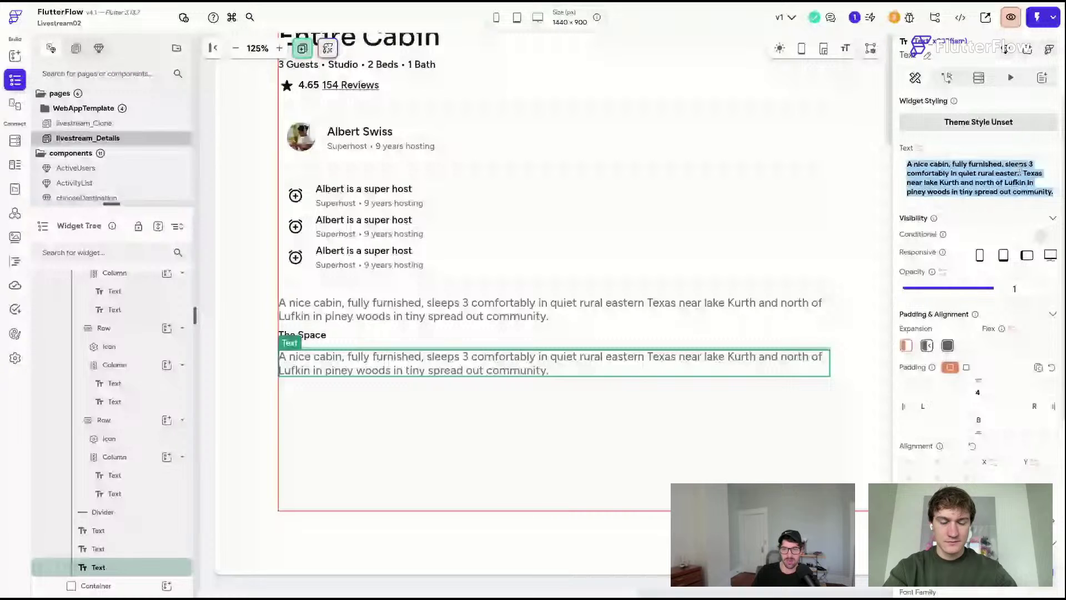
{"action": "key", "text": "ctrl+c"}
{"action": "key", "text": "ctrl+v"}
{"action": "key", "text": "ctrl+v"}
{"action": "key", "text": "ctrl+v"}
{"action": "key", "text": "ctrl+v"}
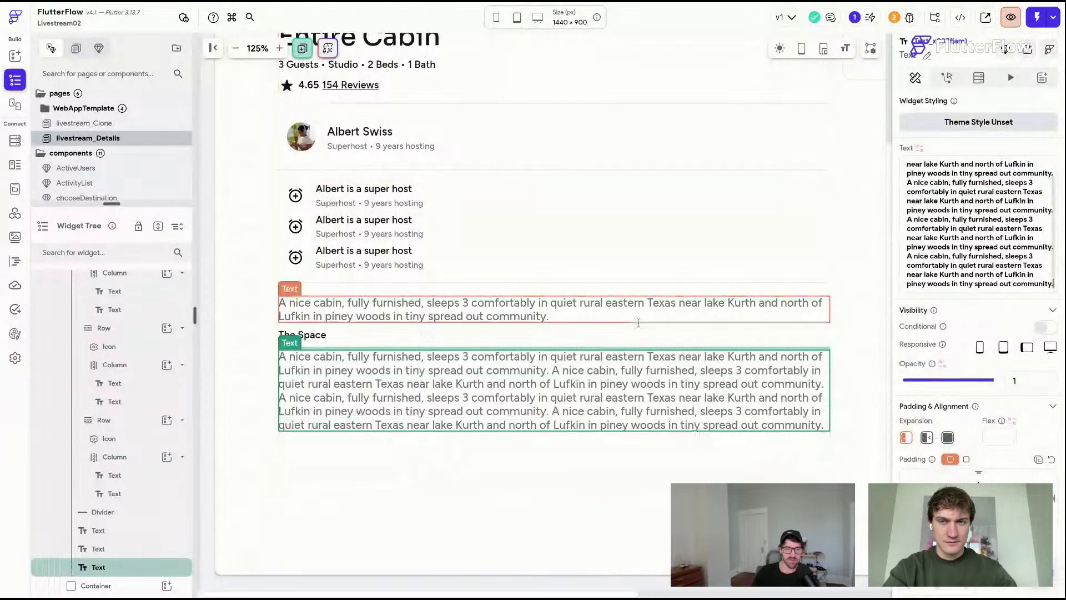
{"action": "left_click", "coordinate": [627, 466]}
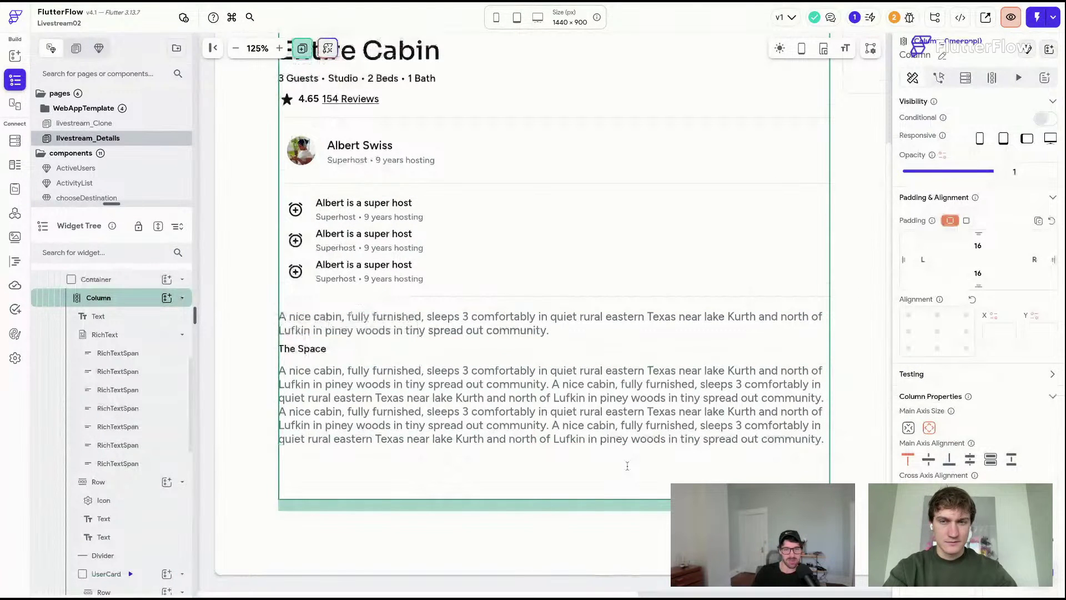
- Set the canvas zoom to 100%, collapse the page and widget tree area and review the page layout from header to descriptions
{"action": "scroll", "coordinate": [628, 465], "scroll_direction": "up", "scroll_amount": 4}
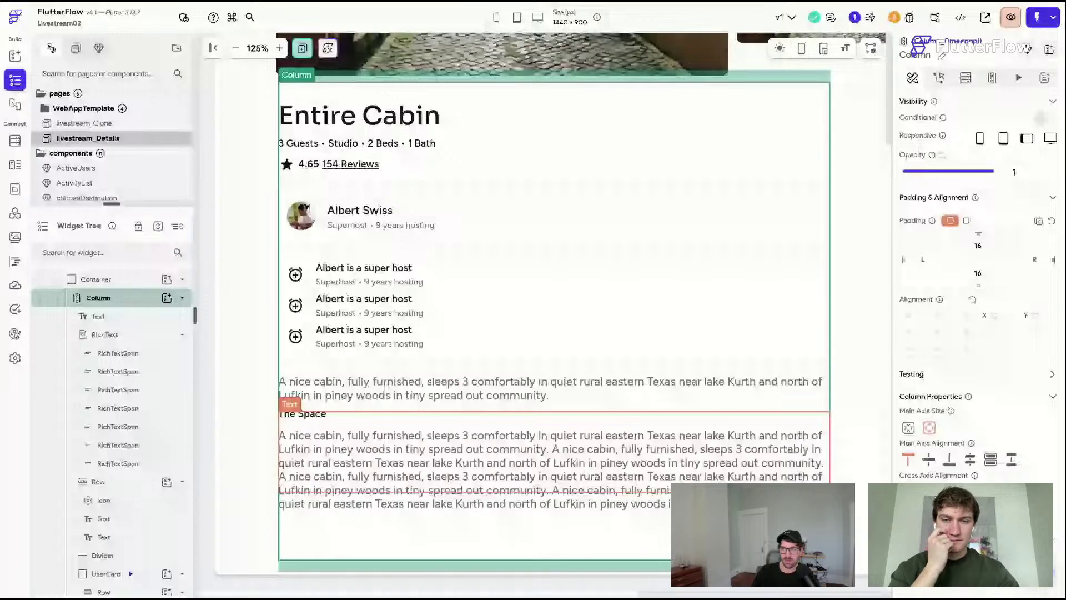
{"action": "left_click", "coordinate": [236, 49]}
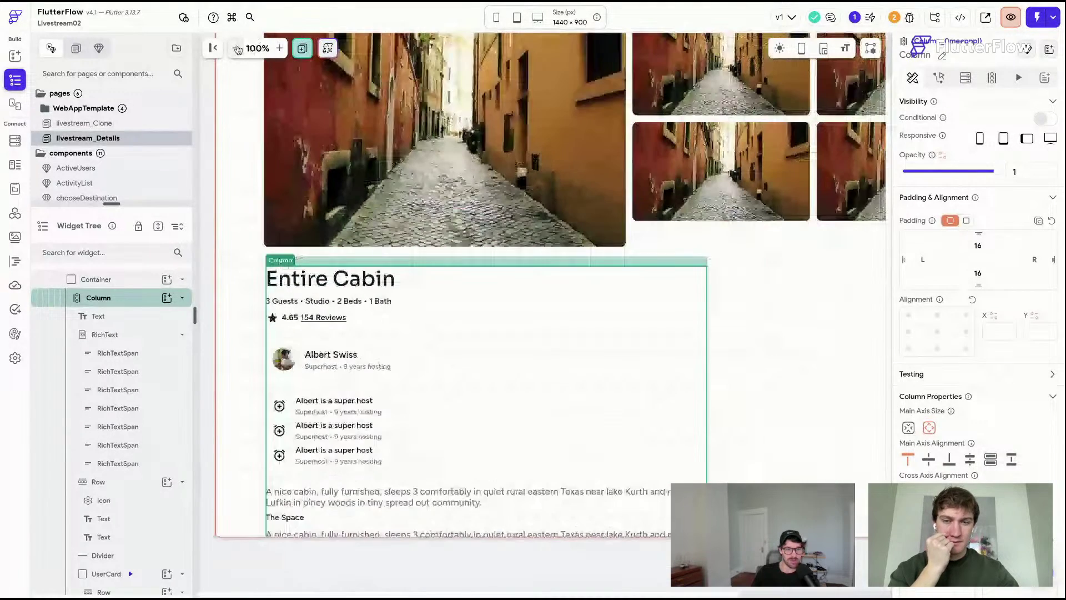
{"action": "left_click", "coordinate": [239, 139]}
{"action": "left_click", "coordinate": [213, 49]}
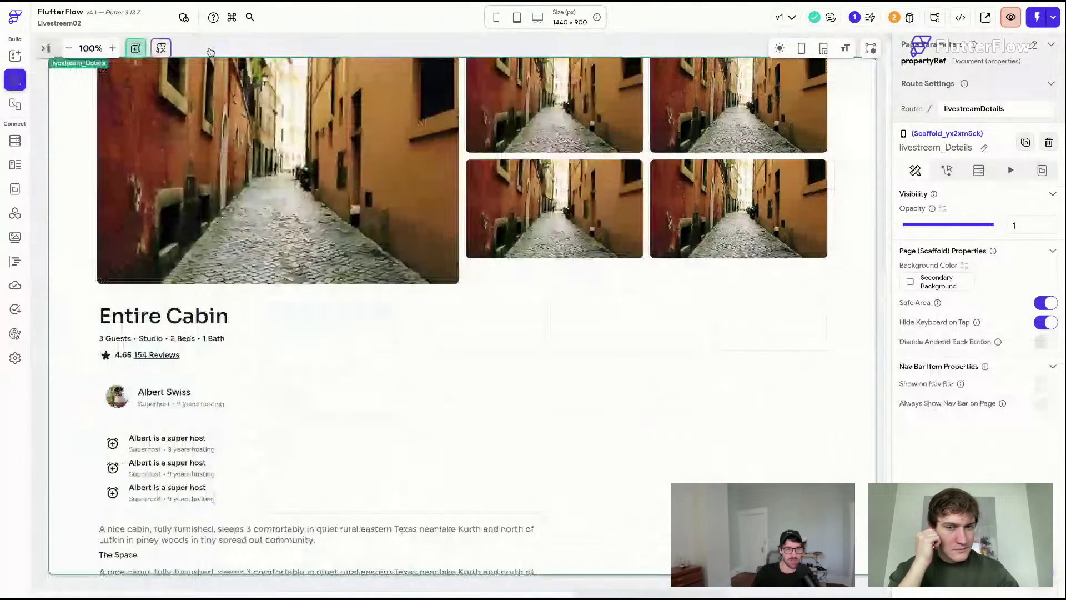
{"action": "scroll", "coordinate": [261, 130], "scroll_direction": "up", "scroll_amount": 2}
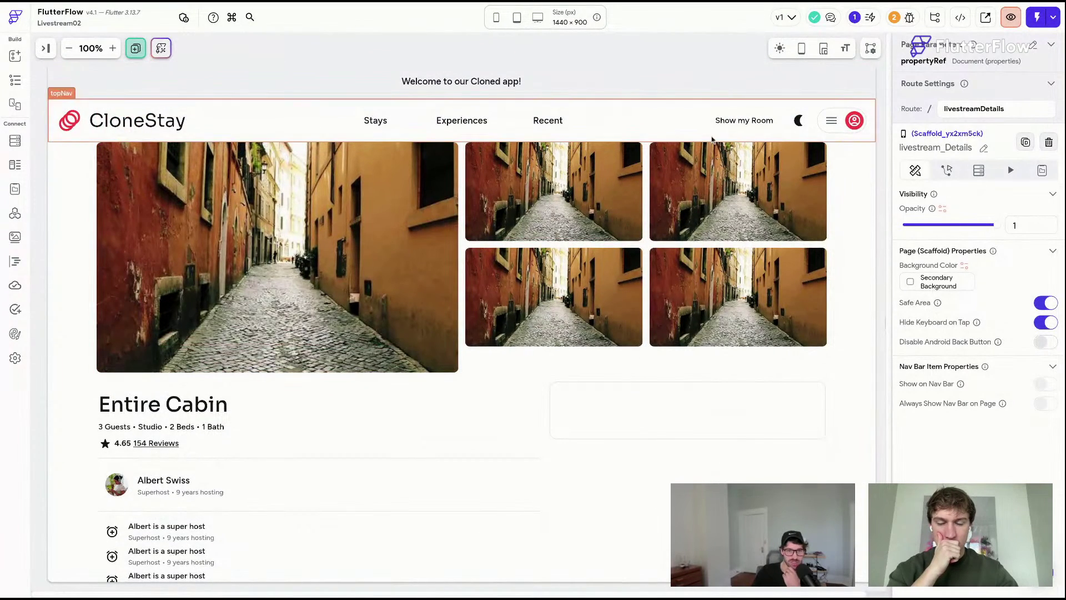
{"action": "scroll", "coordinate": [469, 236], "scroll_direction": "down", "scroll_amount": 3}
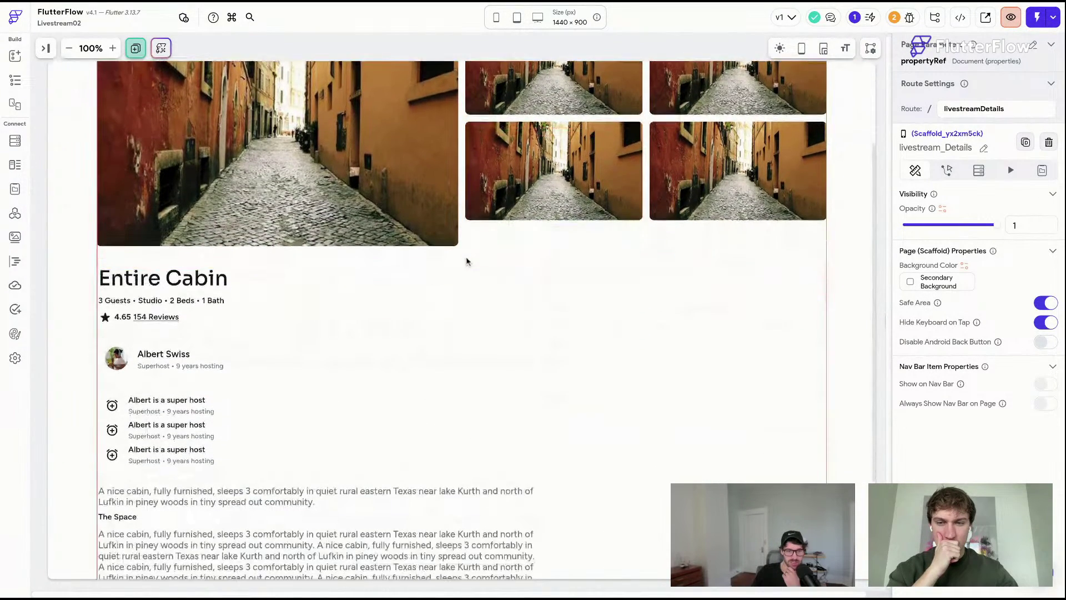
{"action": "scroll", "coordinate": [466, 261], "scroll_direction": "down", "scroll_amount": 2}
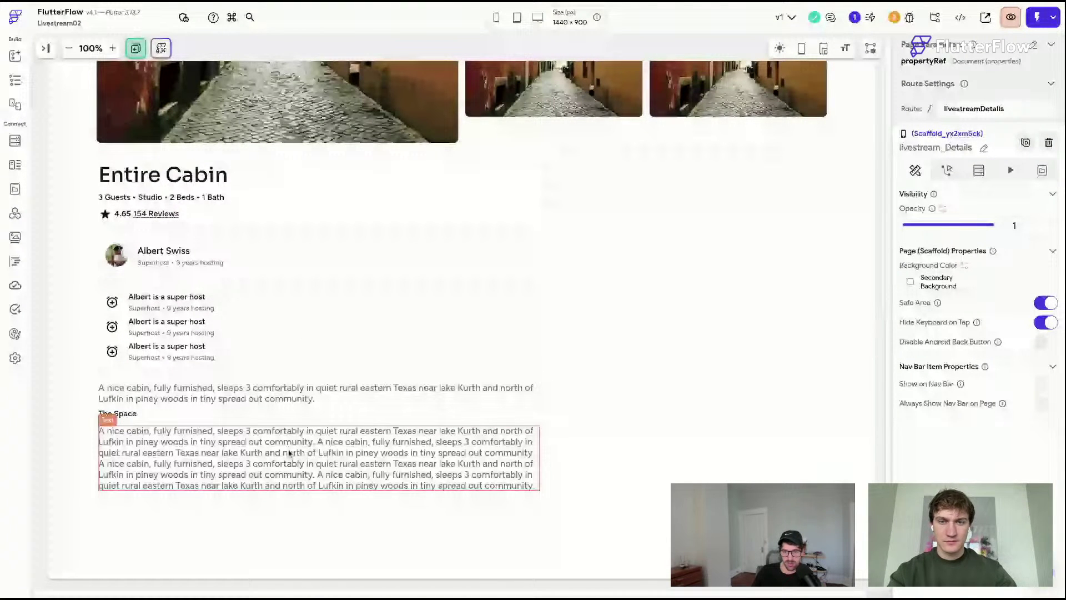
- Resize the empty container beside the cabin details into a square, widen the details column to fill the remaining space, and save the project
{"action": "scroll", "coordinate": [288, 453], "scroll_direction": "up", "scroll_amount": 2}
{"action": "left_click", "coordinate": [687, 243]}
{"action": "left_click_drag", "start_coordinate": [687, 272], "coordinate": [688, 444]}
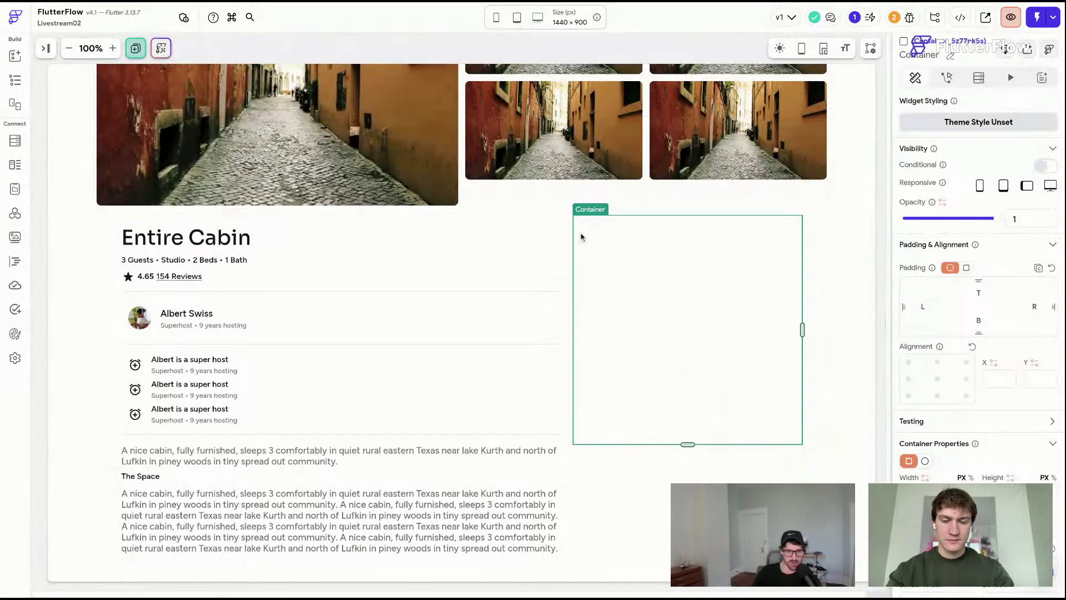
{"action": "left_click", "coordinate": [543, 221]}
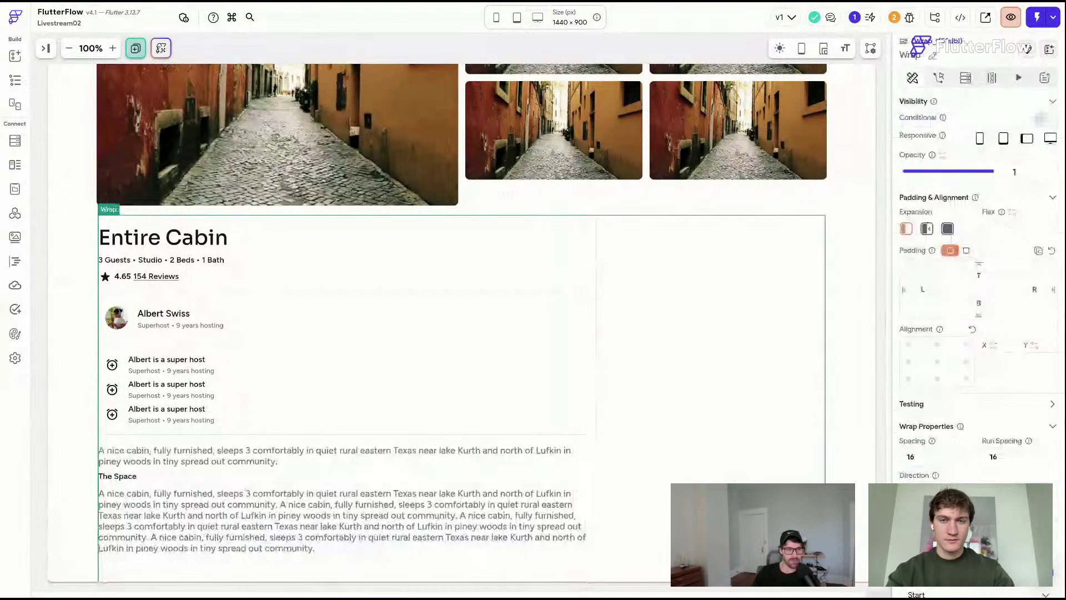
{"action": "scroll", "coordinate": [711, 435], "scroll_direction": "up", "scroll_amount": 3}
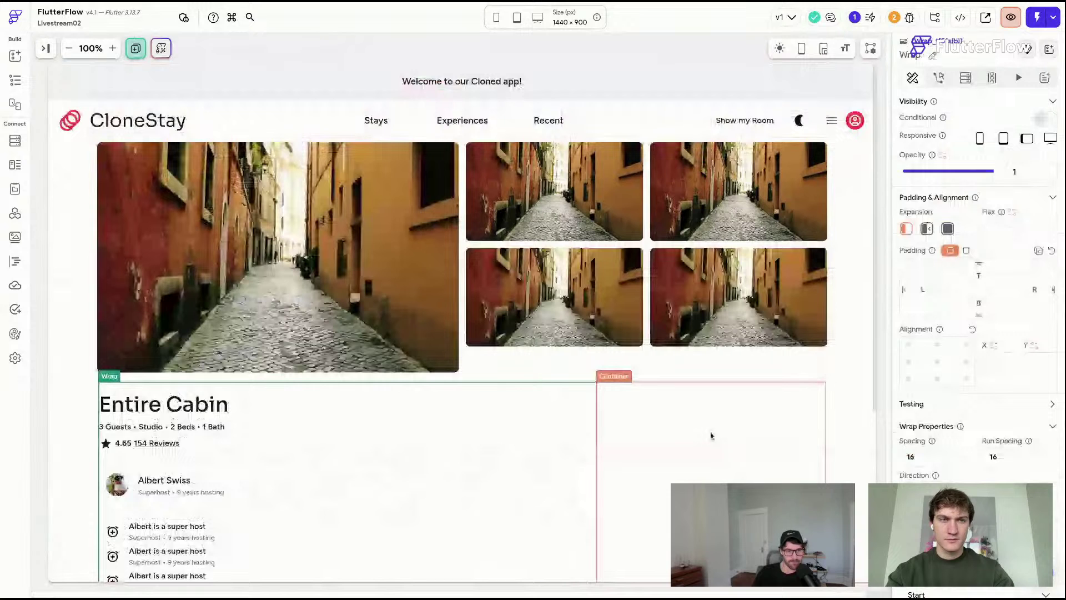
{"action": "key", "text": "ctrl+z"}
{"action": "scroll", "coordinate": [502, 309], "scroll_direction": "down", "scroll_amount": 5}
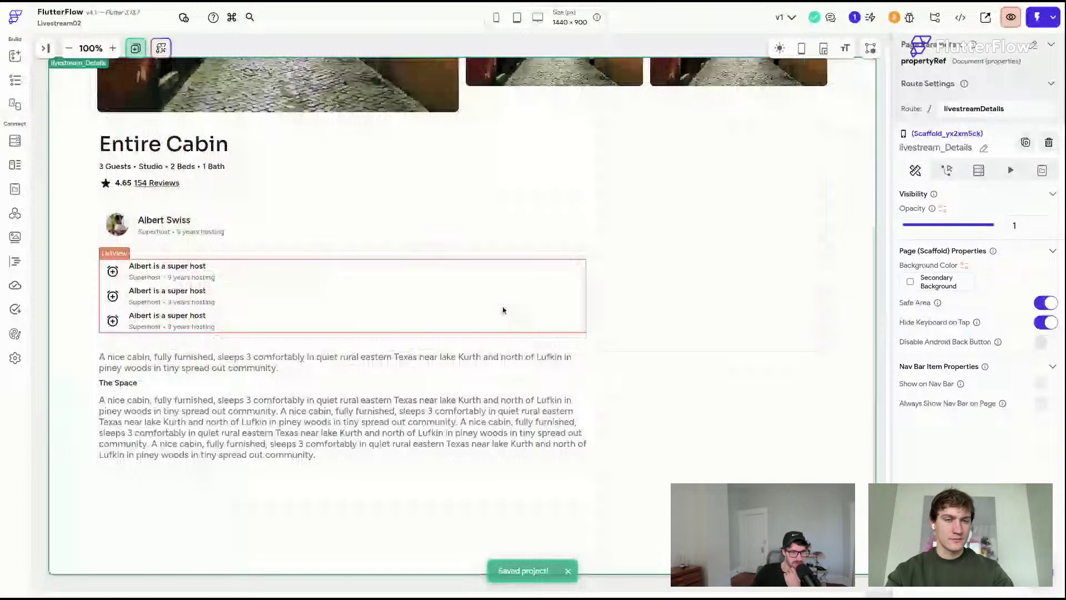
{"action": "scroll", "coordinate": [502, 310], "scroll_direction": "up", "scroll_amount": 2}
{"action": "scroll", "coordinate": [503, 309], "scroll_direction": "down", "scroll_amount": 2}
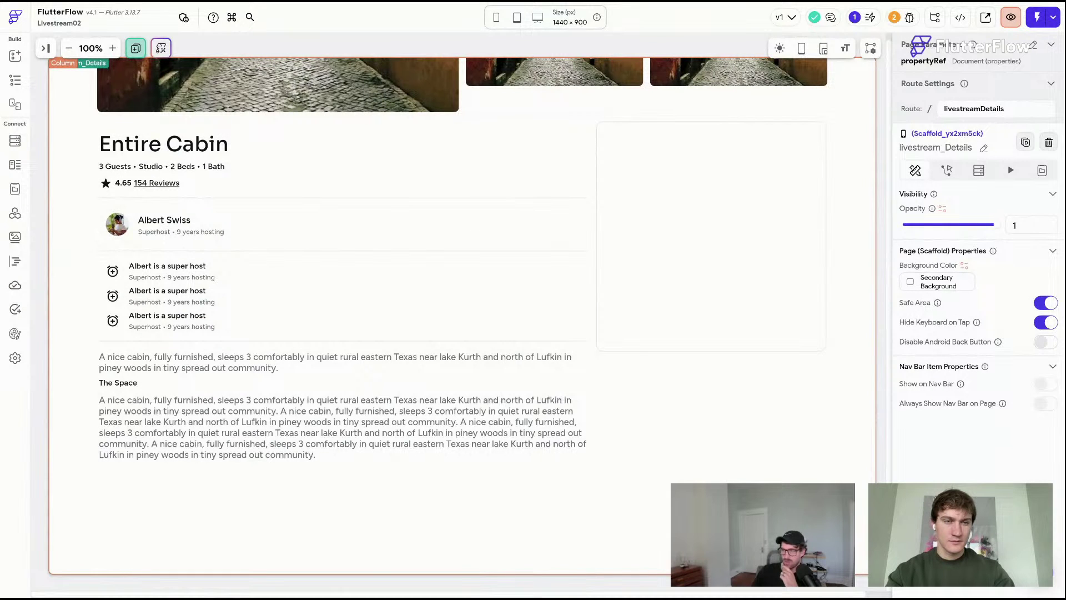
- Add a Column inside the square container with 12 padding on all sides and its cross axis aligned to the start
{"action": "left_click", "coordinate": [722, 187]}
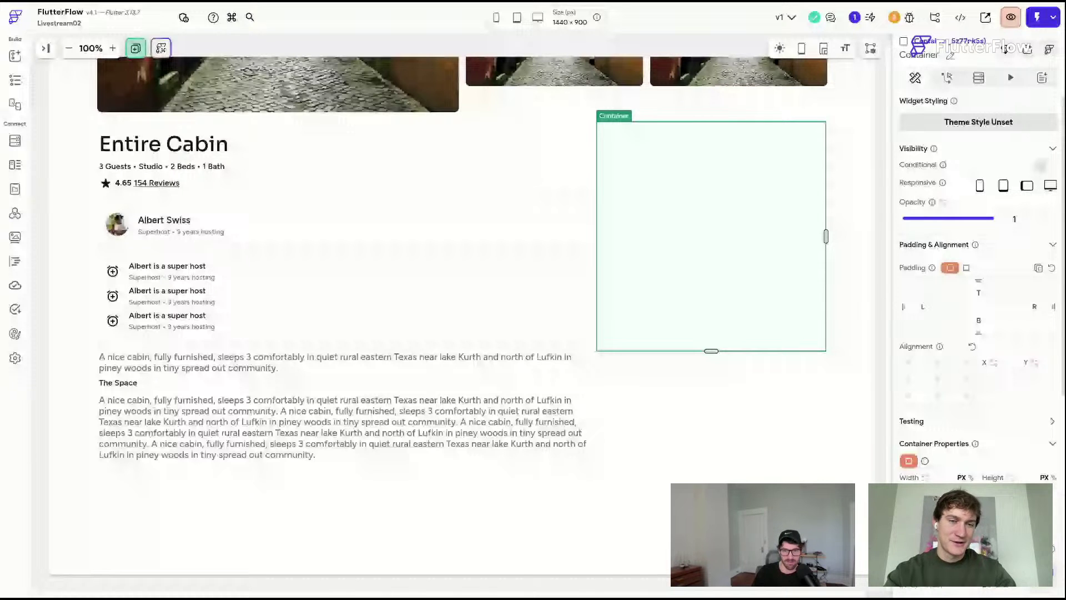
{"action": "left_click_drag", "start_coordinate": [965, 194], "coordinate": [711, 233]}
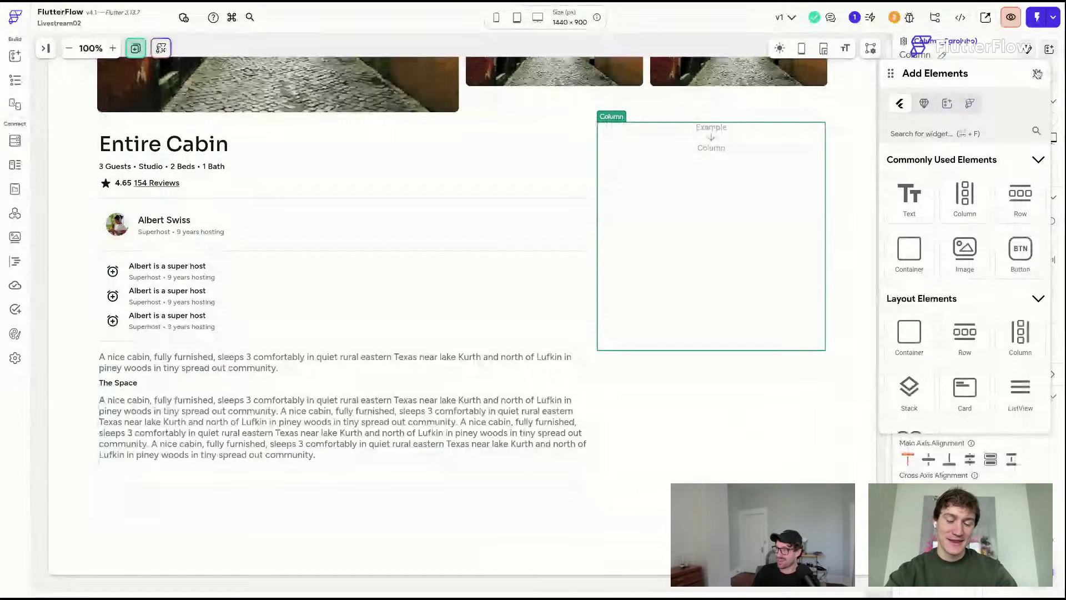
{"action": "left_click", "coordinate": [1037, 74]}
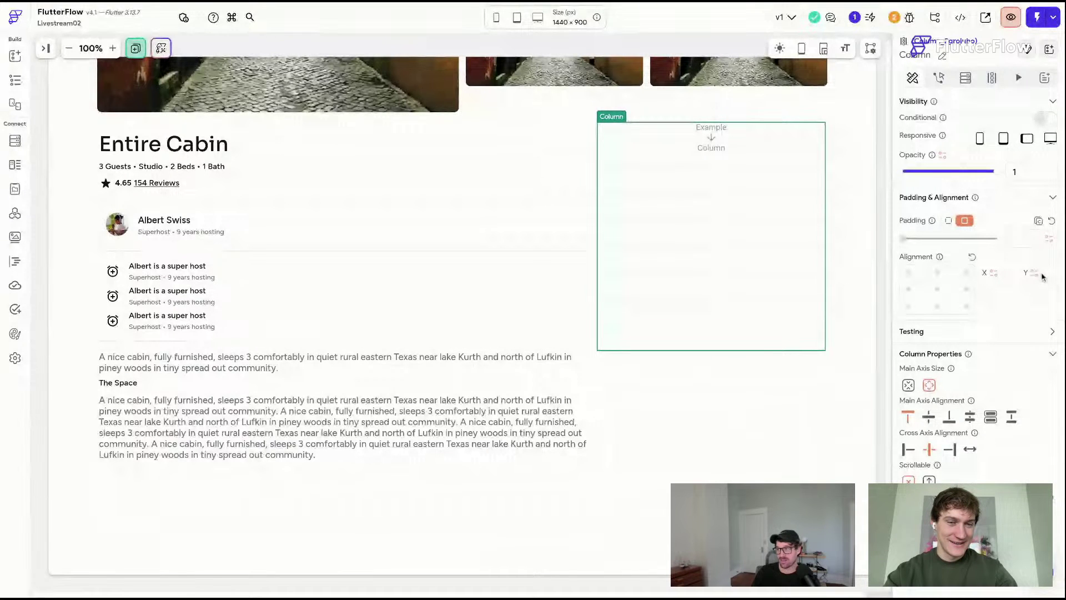
{"action": "type", "text": "12"}
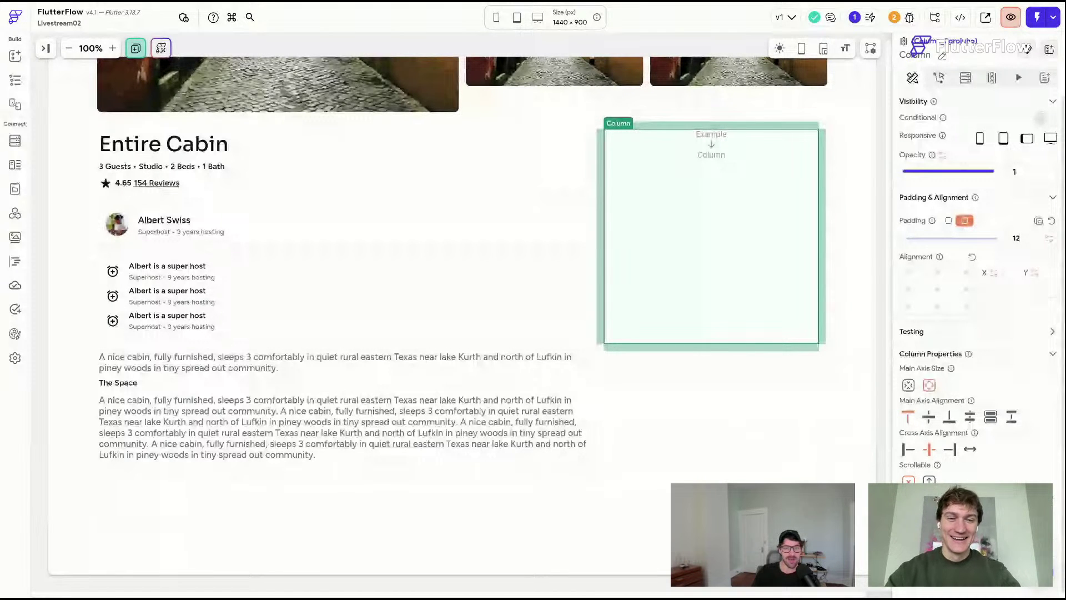
{"action": "left_click", "coordinate": [342, 427]}
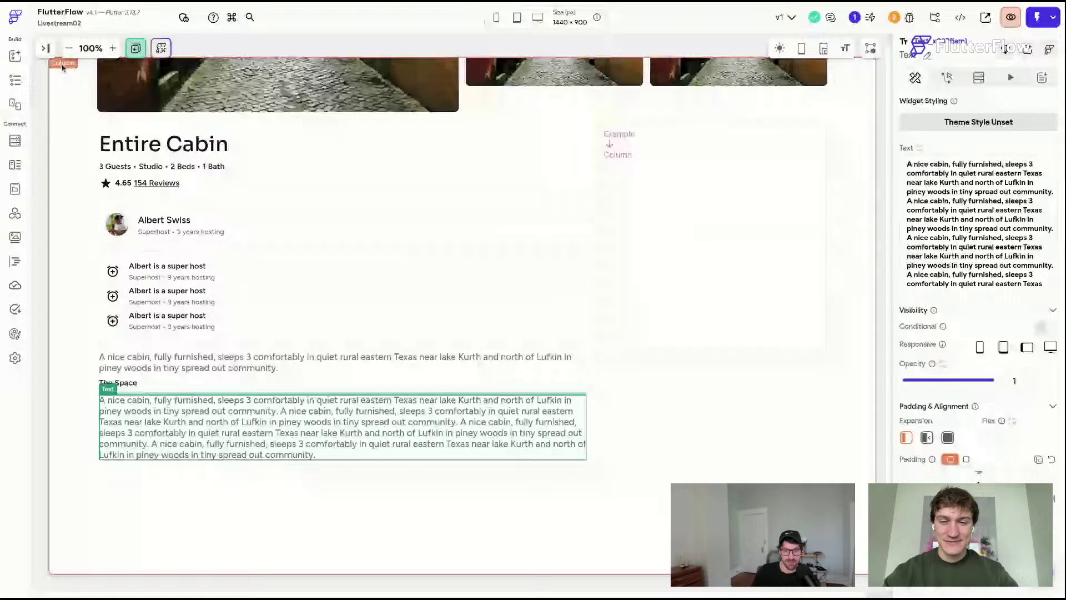
- Add a RichText to the square container's column and set its first span to "$64" in Headline Large with Primary Text color
{"action": "left_click", "coordinate": [787, 218]}
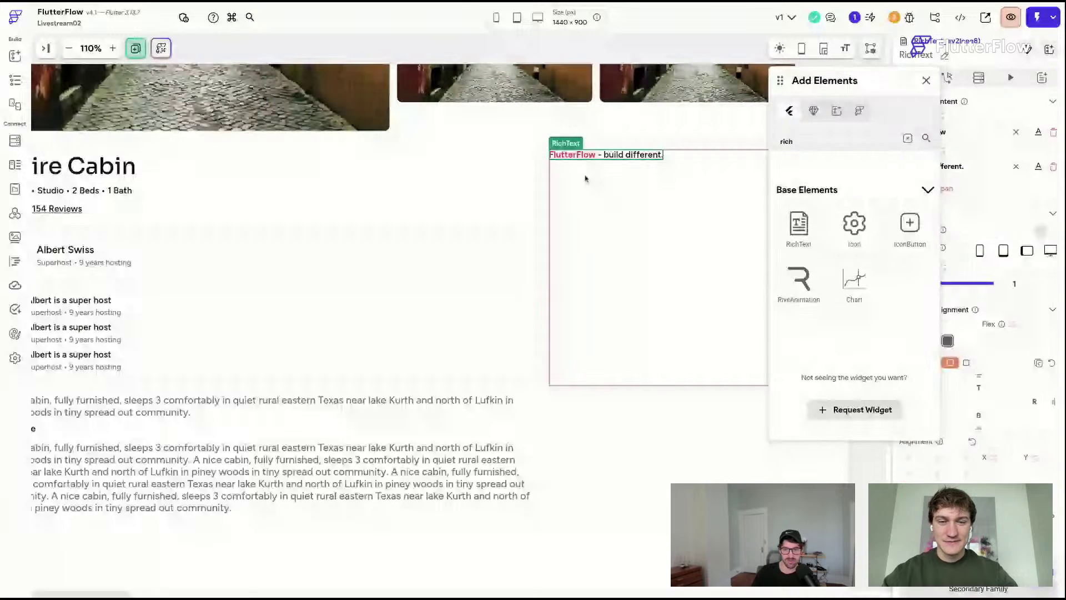
{"action": "left_click", "coordinate": [927, 81]}
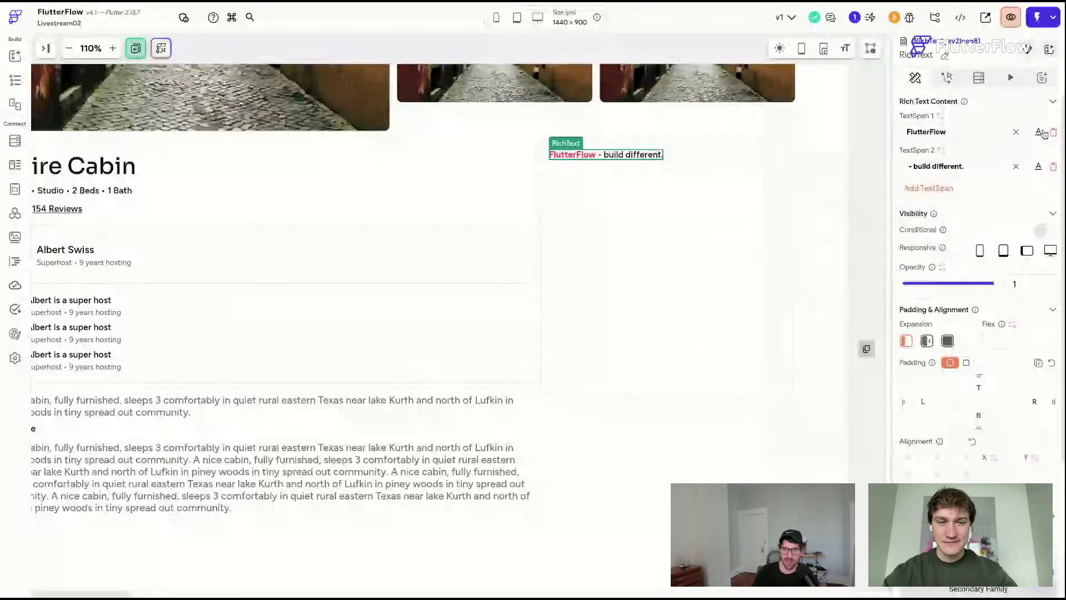
{"action": "left_click", "coordinate": [986, 133]}
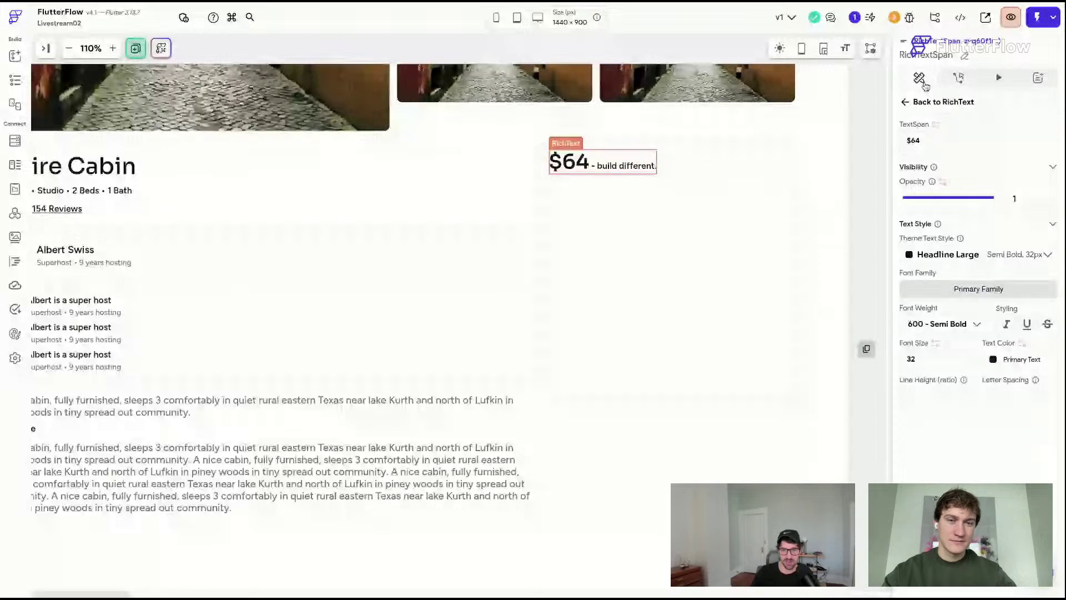
- Change the RichText's second span to "/night" beside the $64 price
{"action": "left_click", "coordinate": [622, 165]}
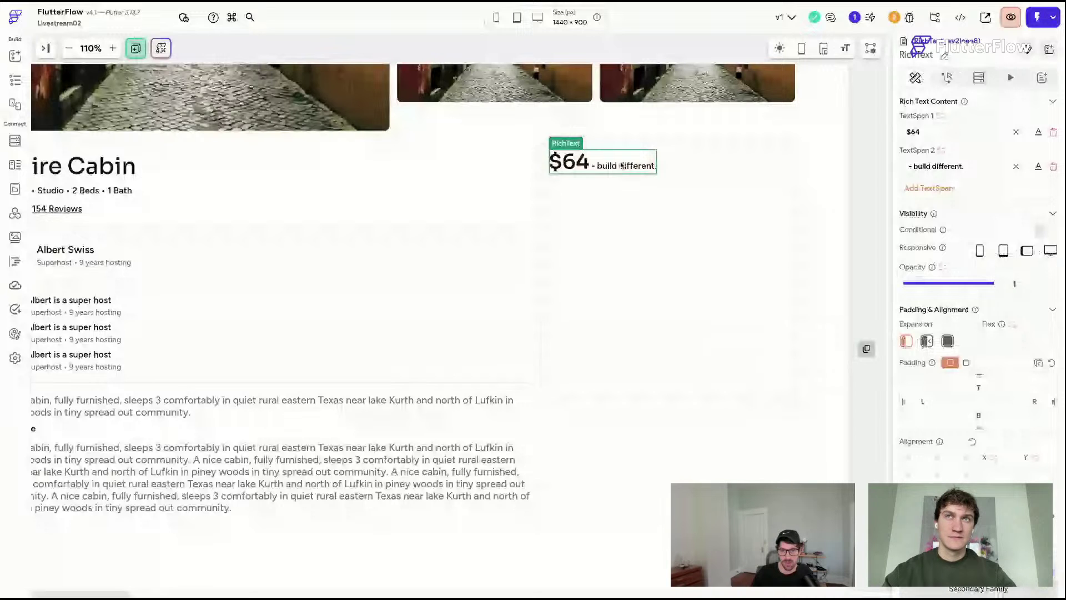
{"action": "key", "text": "ctrl+a"}
{"action": "type", "text": "/n"}
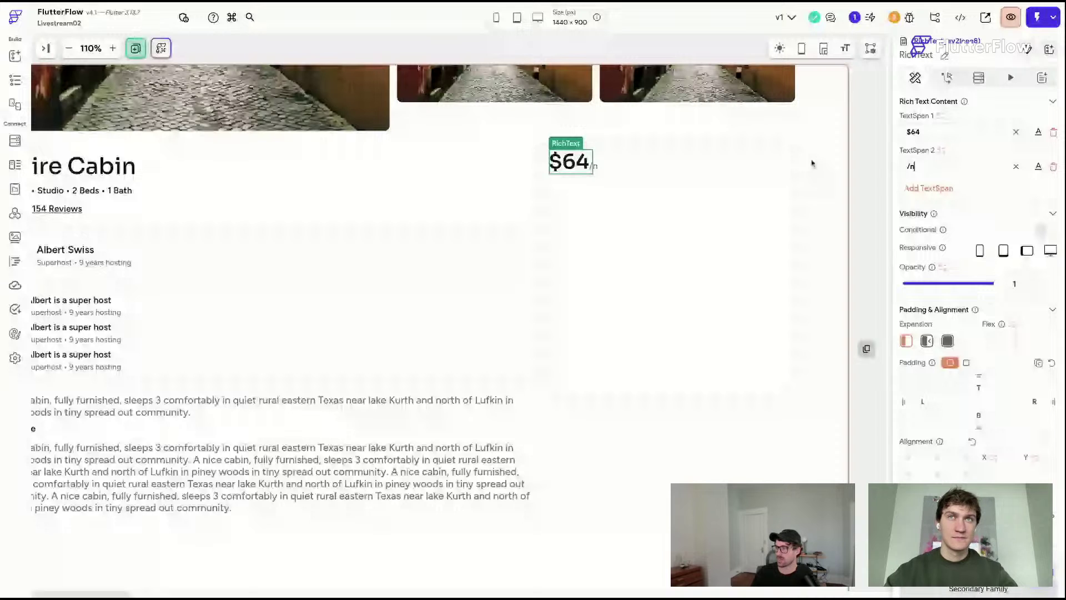
{"action": "type", "text": "ight"}
- Add a Container below the nightly price in the booking card's column and check the reference listing's booking card
{"action": "left_click", "coordinate": [661, 209]}
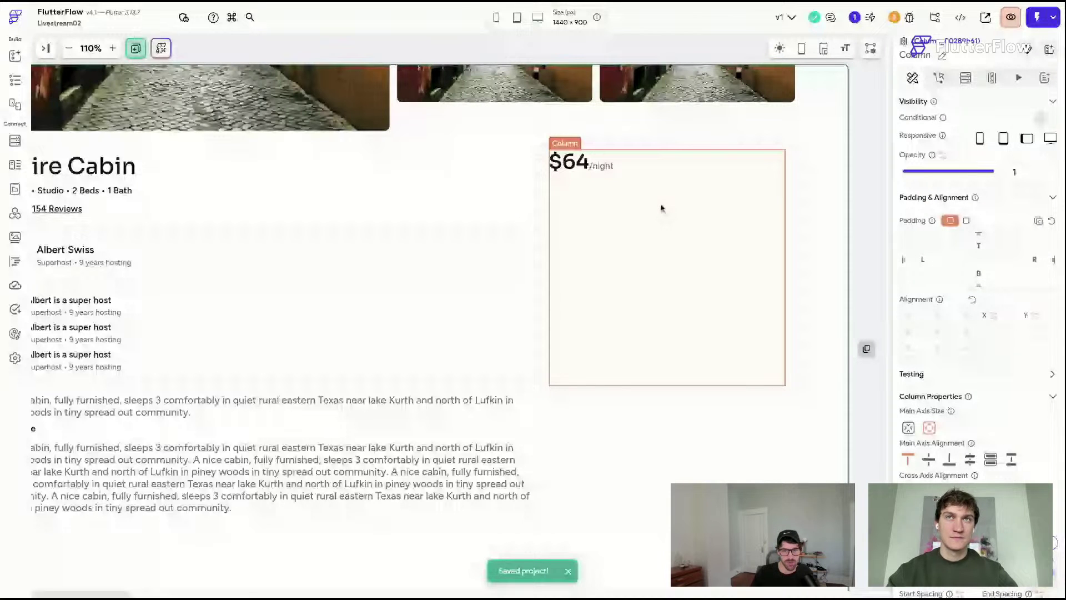
{"action": "key", "text": "super+Return"}
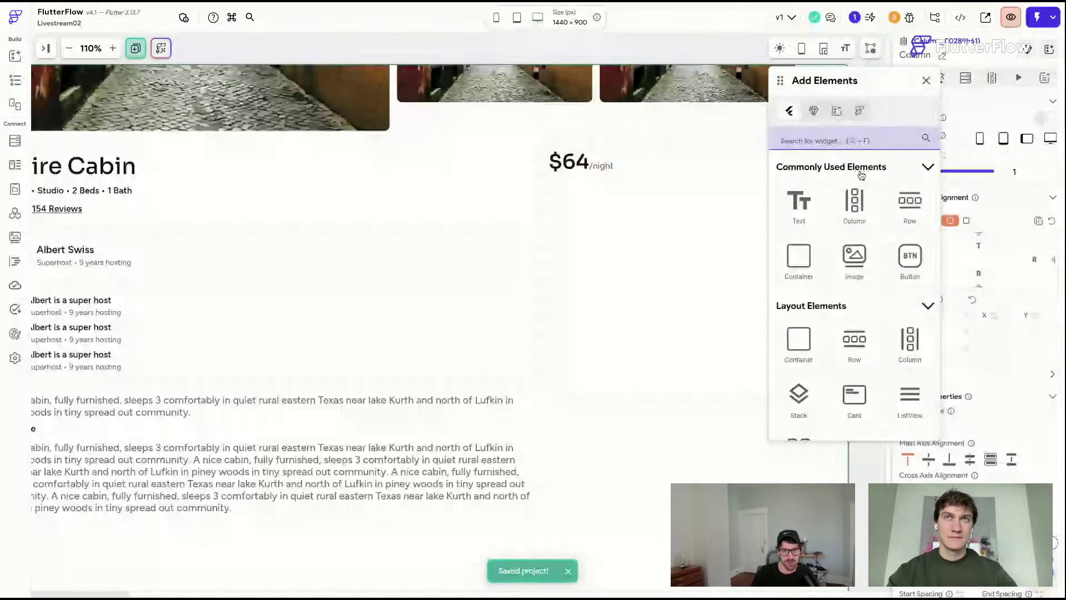
{"action": "left_click", "coordinate": [811, 270]}
{"action": "left_click", "coordinate": [926, 80]}
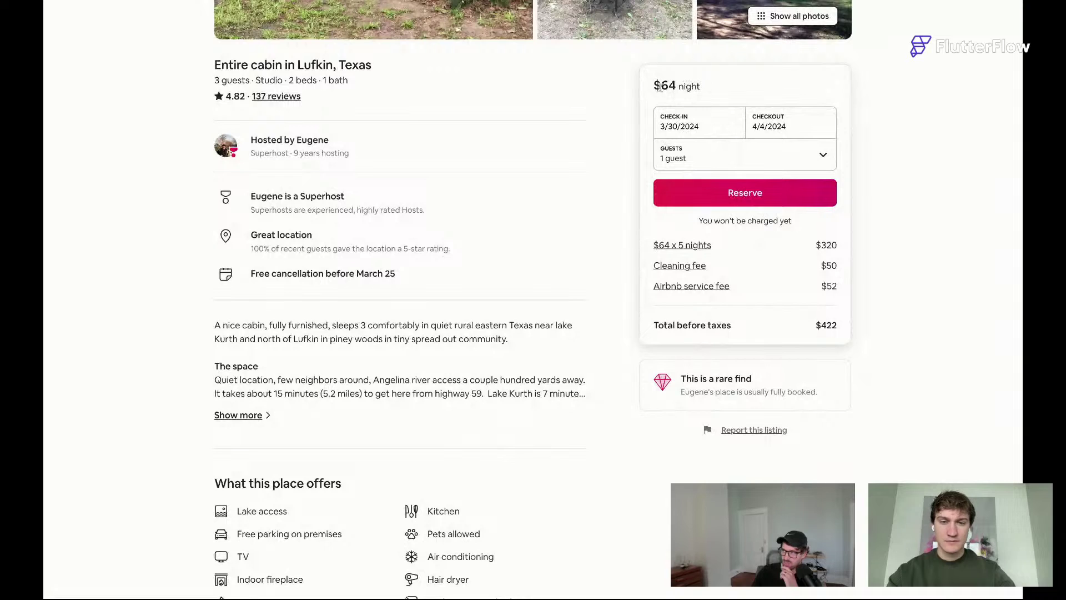
{"action": "left_click", "coordinate": [777, 122]}
{"action": "left_click", "coordinate": [802, 83]}
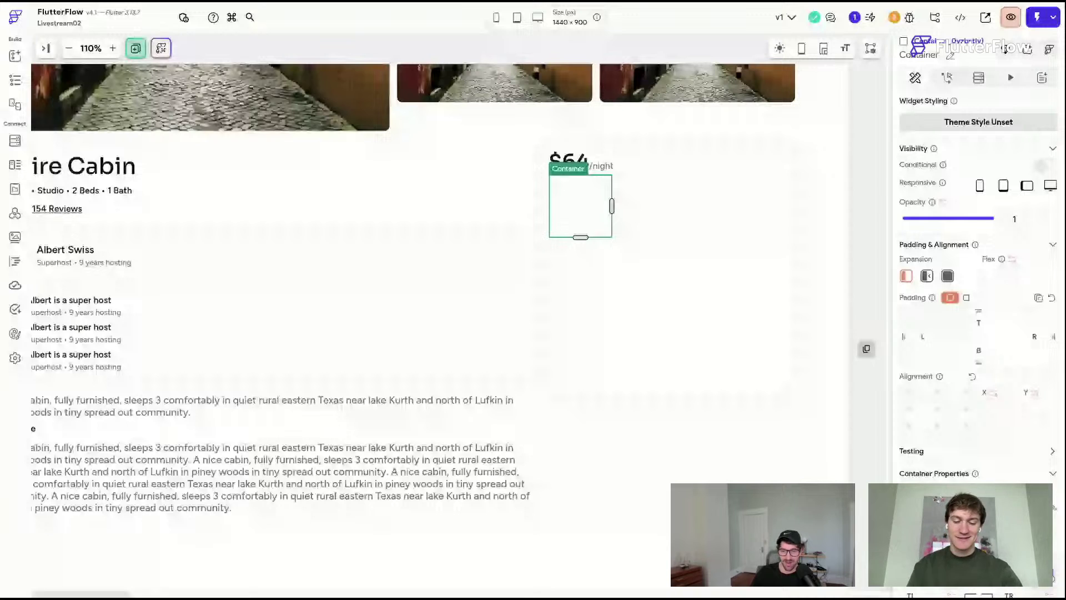
- Give the new container infinite width, a height of 140, a border radius of 12 and the Alternate border color
{"action": "scroll", "coordinate": [964, 410], "scroll_direction": "down", "scroll_amount": 2}
{"action": "left_click", "coordinate": [964, 408]}
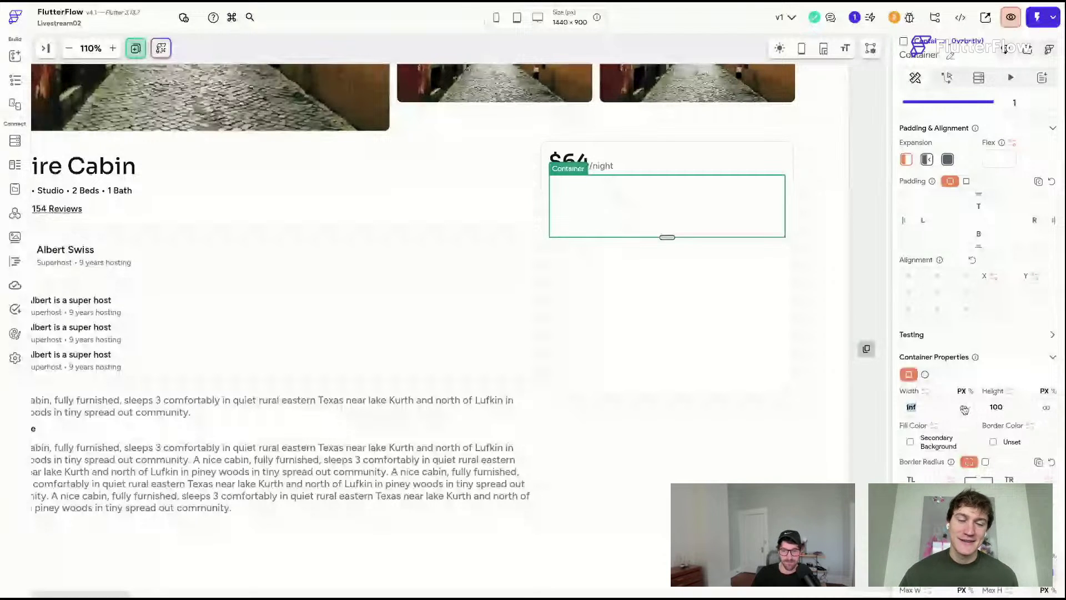
{"action": "double_click", "coordinate": [995, 407]}
{"action": "type", "text": "140"}
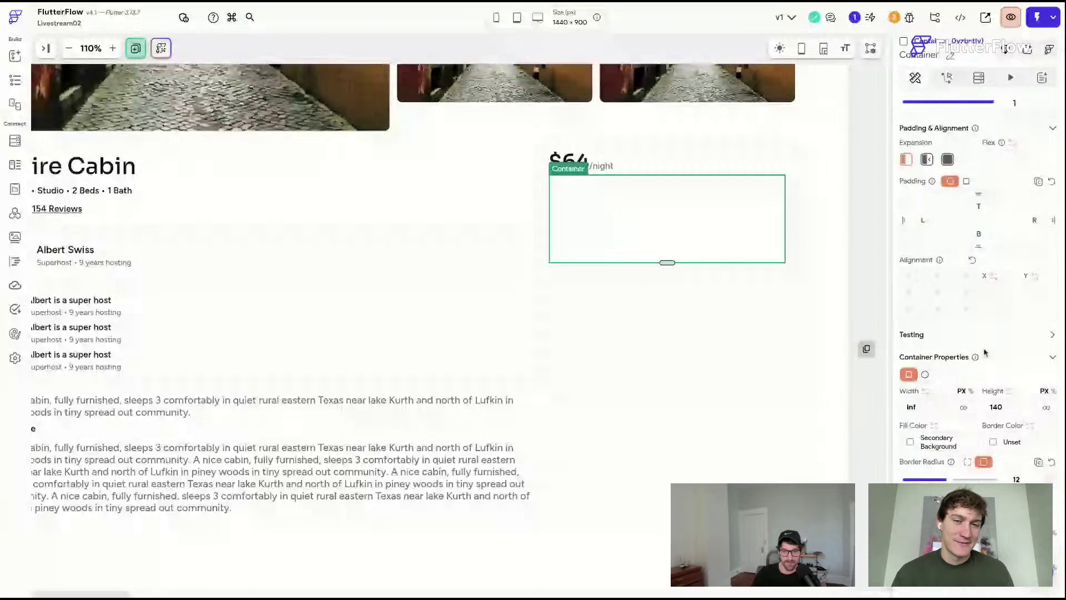
{"action": "scroll", "coordinate": [994, 230], "scroll_direction": "down", "scroll_amount": 4}
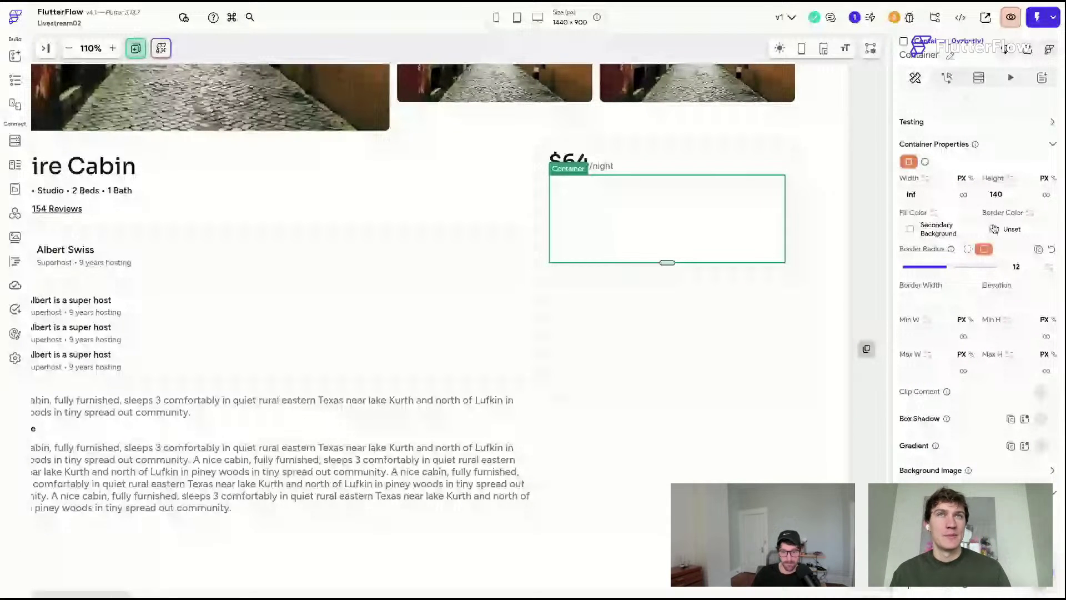
{"action": "key", "text": "Escape"}
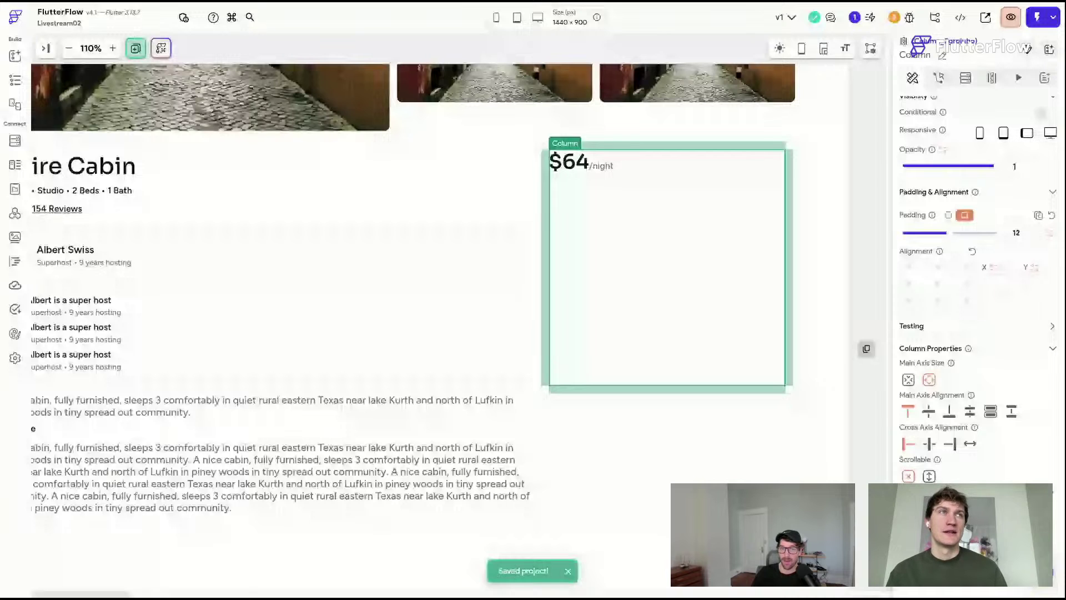
- Add a Row inside the bordered container below the price and wrap the row in a Column
{"action": "left_click", "coordinate": [653, 219]}
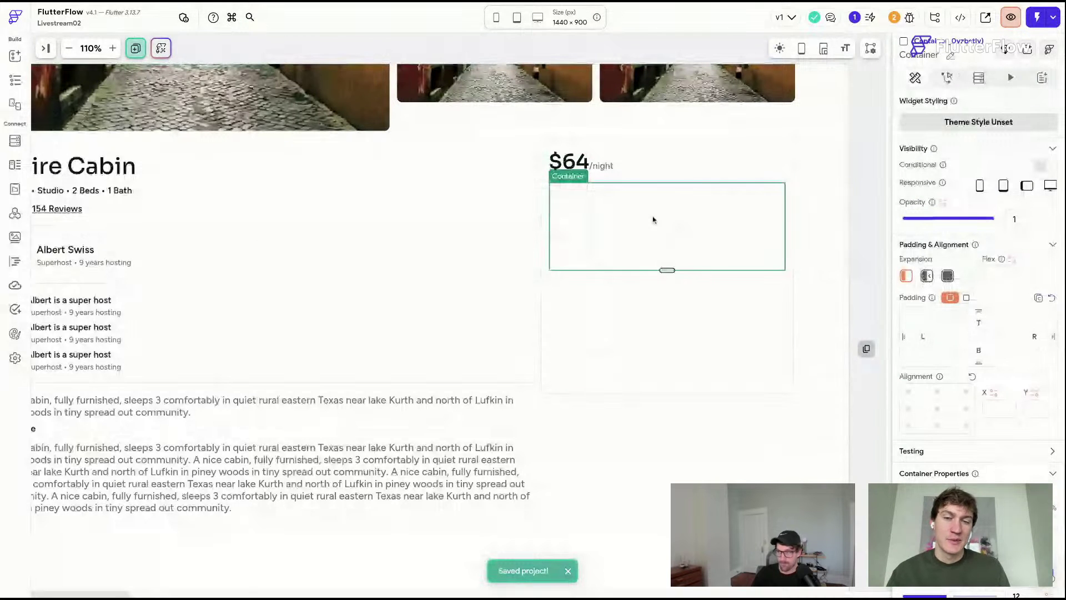
{"action": "key", "text": "a"}
{"action": "left_click_drag", "start_coordinate": [909, 201], "coordinate": [668, 206]}
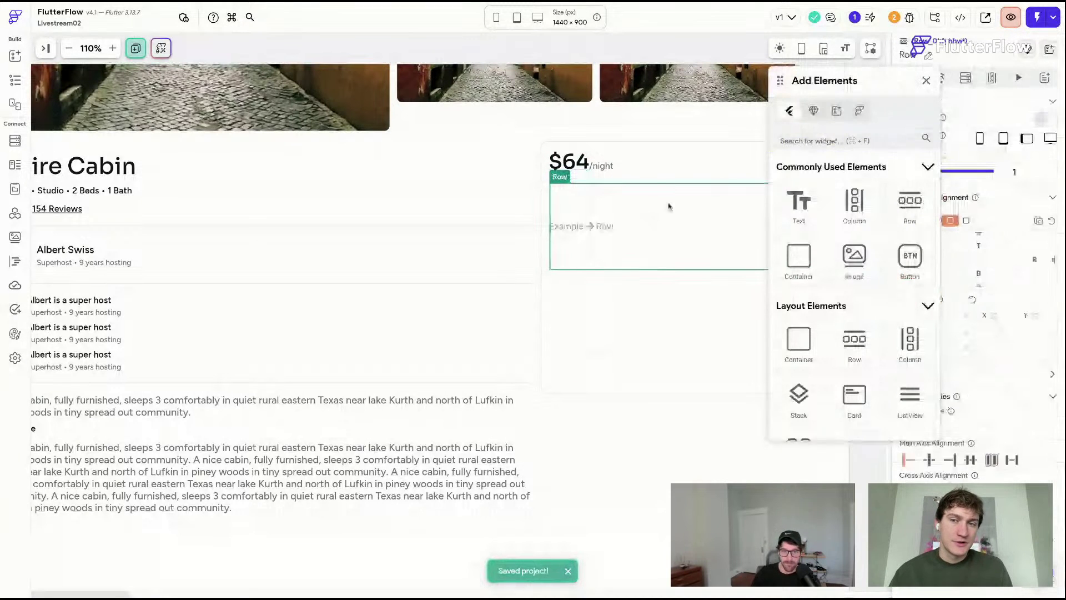
{"action": "right_click", "coordinate": [707, 189]}
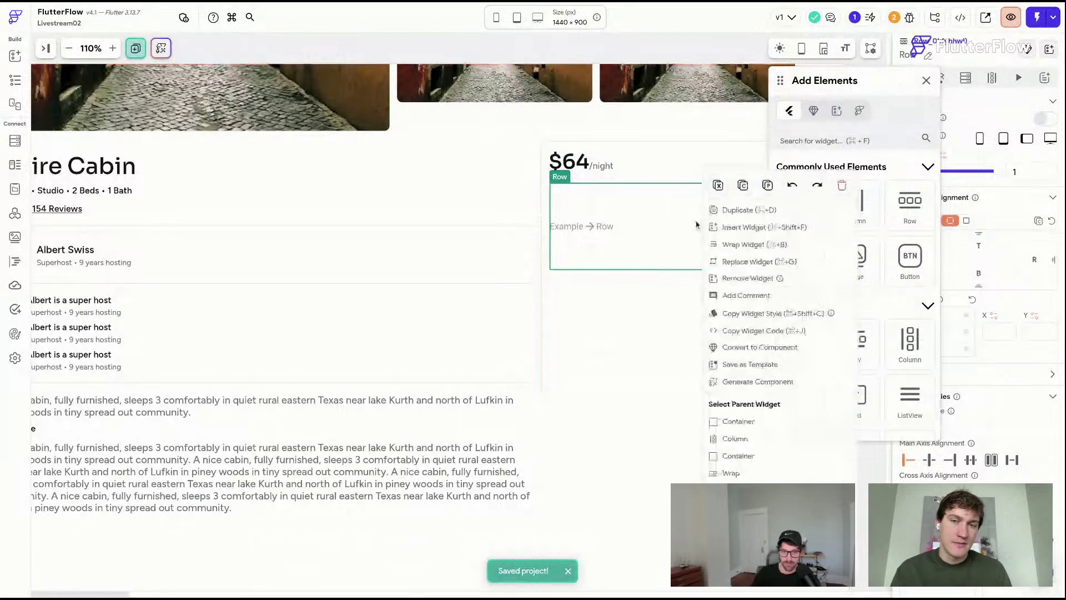
{"action": "left_click", "coordinate": [771, 253]}
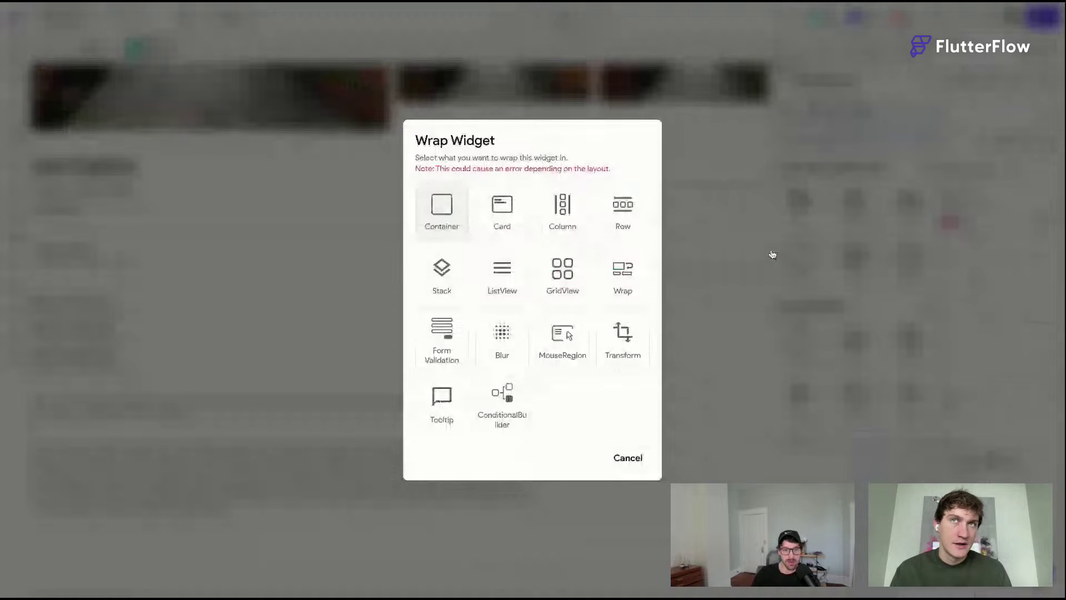
{"action": "left_click", "coordinate": [772, 254]}
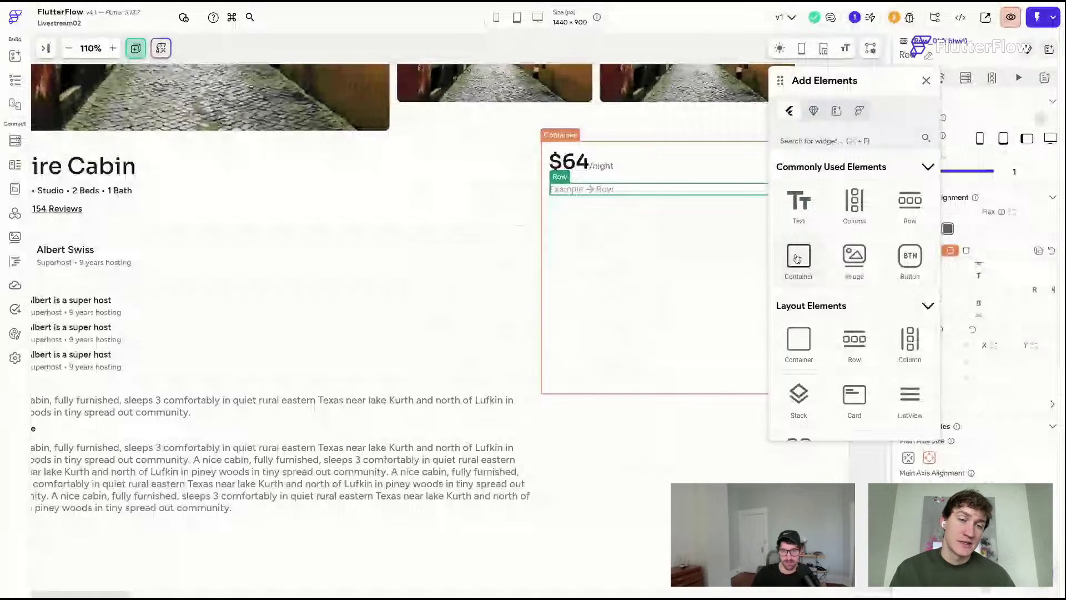
- Place a Container in the row and turn on Clip Content for the surrounding bordered container
{"action": "left_click", "coordinate": [796, 258]}
{"action": "left_click", "coordinate": [576, 221]}
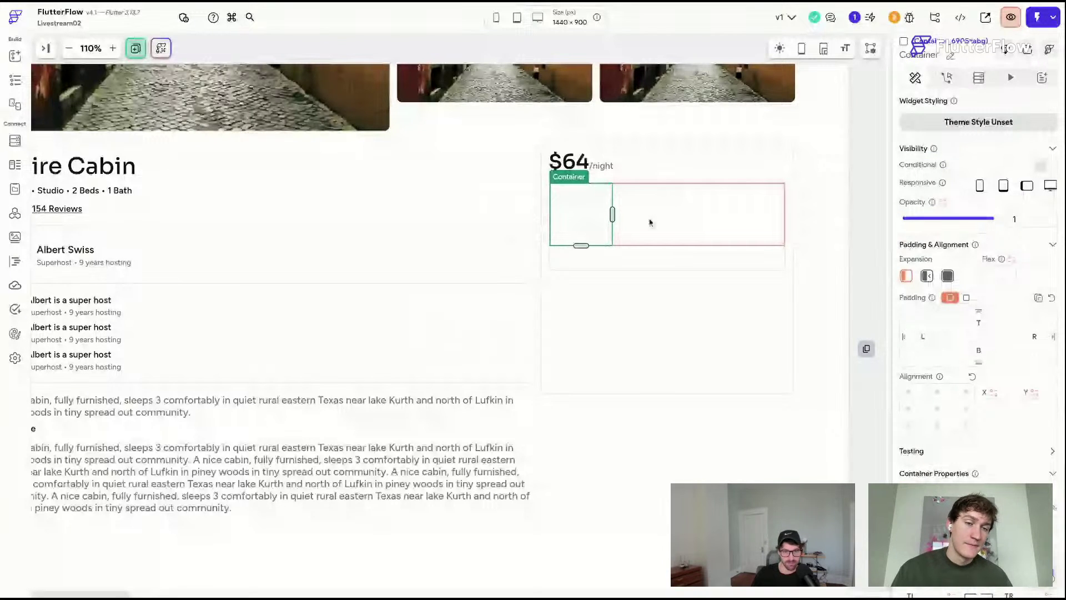
{"action": "left_click", "coordinate": [649, 222]}
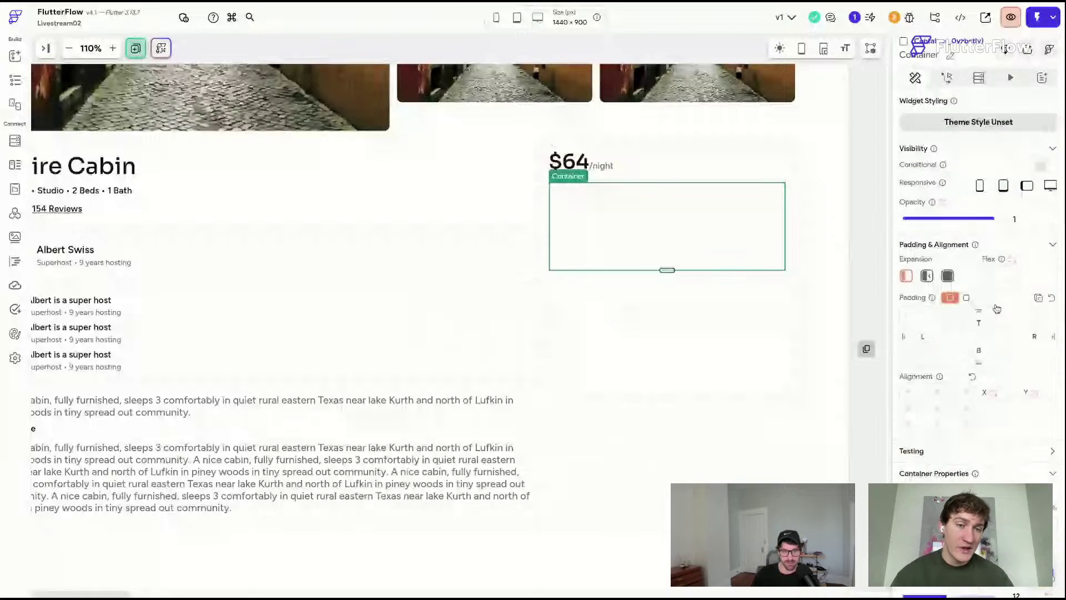
{"action": "scroll", "coordinate": [996, 308], "scroll_direction": "down", "scroll_amount": 4}
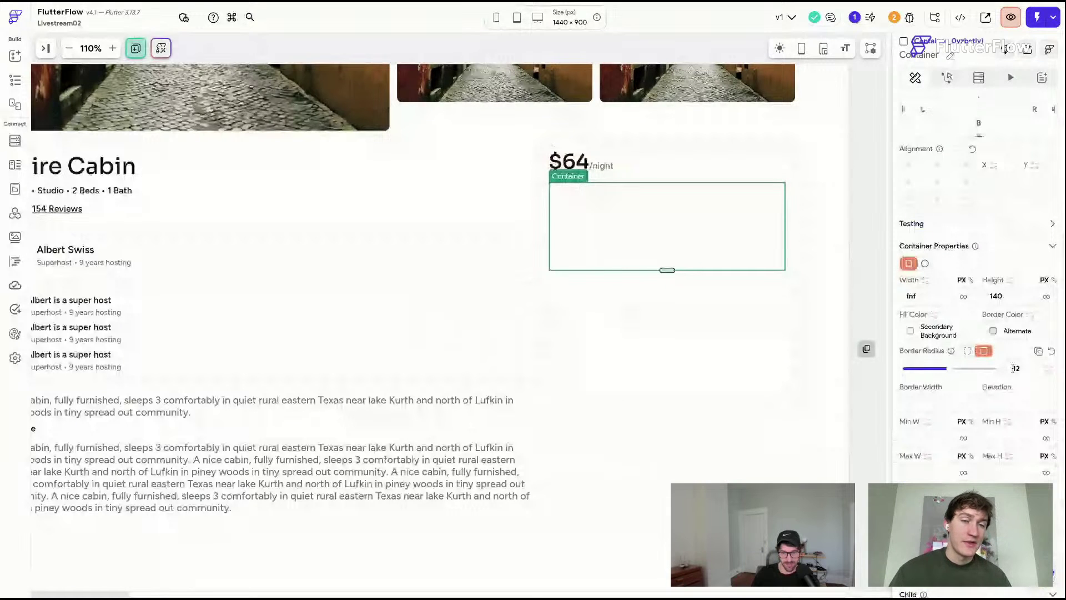
{"action": "scroll", "coordinate": [1027, 400], "scroll_direction": "down", "scroll_amount": 1}
{"action": "left_click", "coordinate": [1044, 433]}
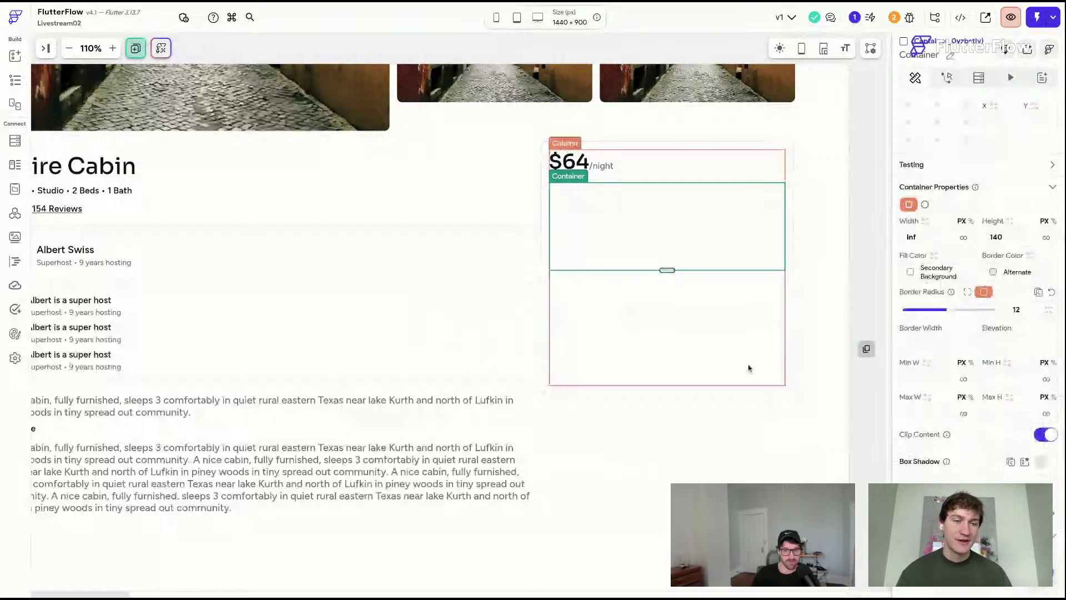
- Set the row's container to a top-left radius of 12 and a height of 50, and duplicate it alongside
{"action": "key", "text": "ctrl+v"}
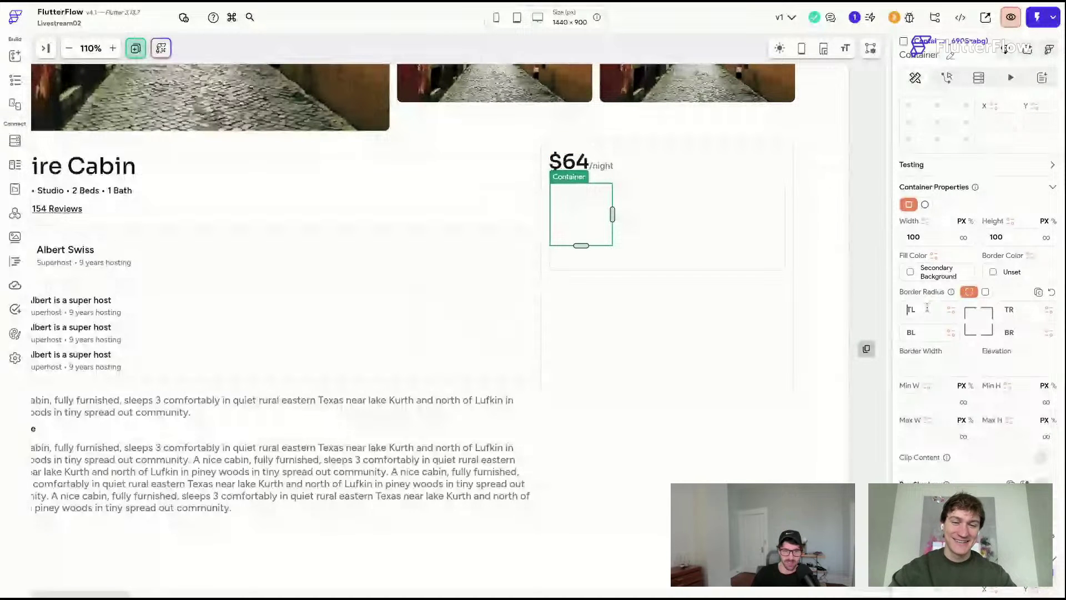
{"action": "left_click_drag", "start_coordinate": [580, 245], "coordinate": [581, 214]}
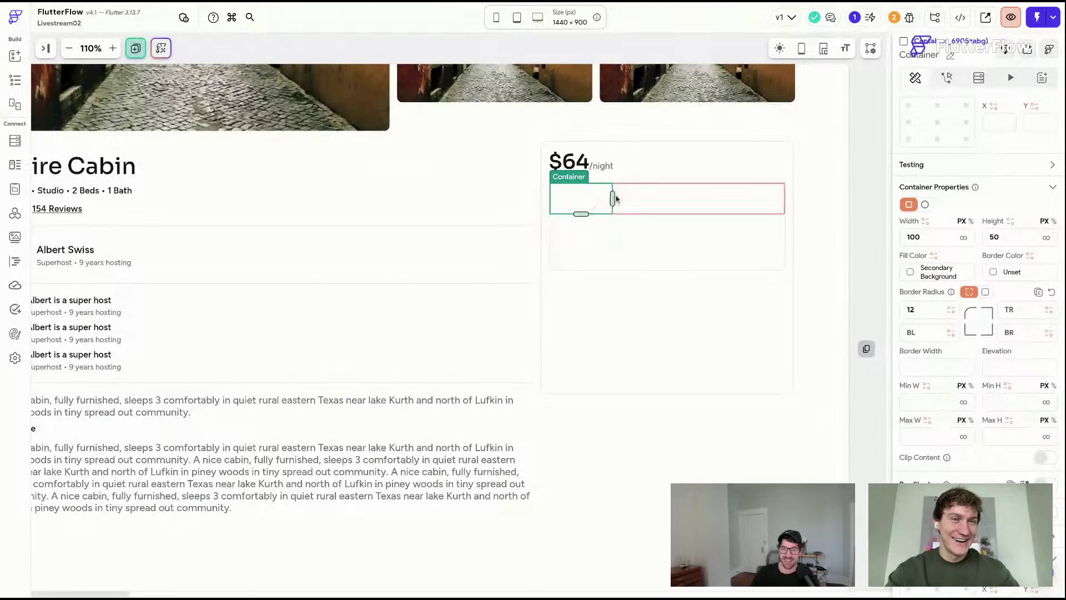
{"action": "key", "text": "ctrl+d"}
{"action": "left_click", "coordinate": [637, 206]}
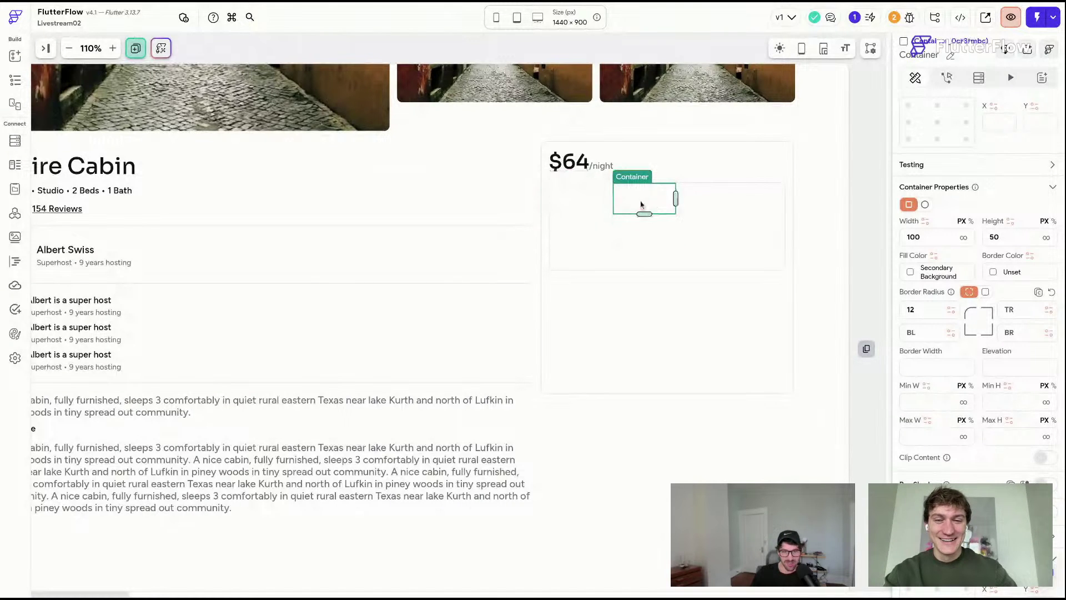
- Set both containers in the row to expanded so they share its full width equally
{"action": "left_click", "coordinate": [606, 204], "text": "shift"}
{"action": "scroll", "coordinate": [992, 159], "scroll_direction": "up", "scroll_amount": 5}
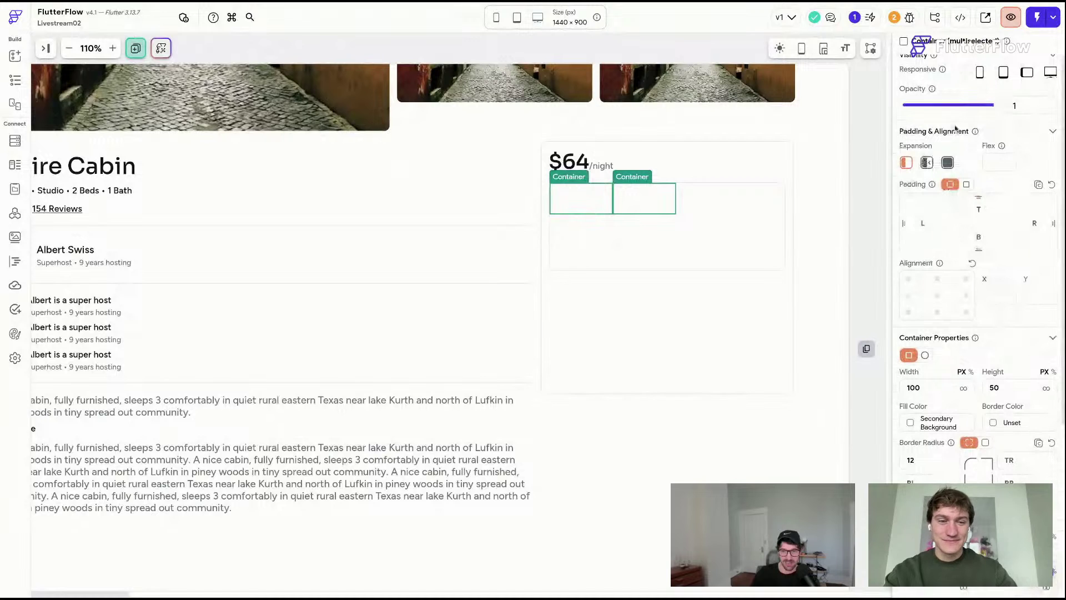
{"action": "left_click", "coordinate": [953, 167]}
{"action": "left_click", "coordinate": [864, 273]}
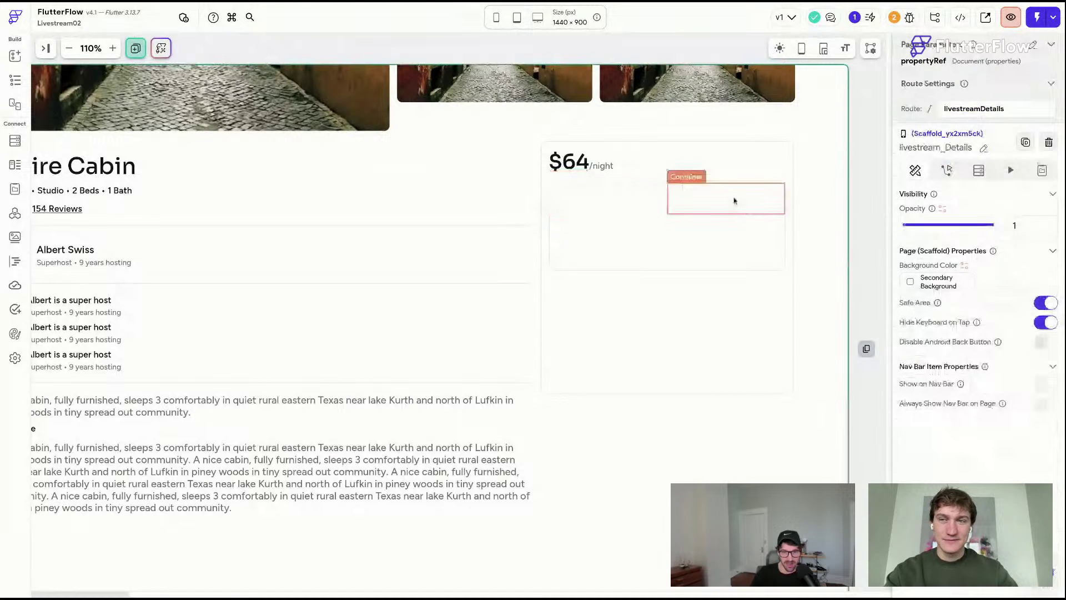
- Set the second container's top-right radius to 12 and clear its top-left radius
{"action": "left_click", "coordinate": [732, 200]}
{"action": "scroll", "coordinate": [962, 319], "scroll_direction": "down", "scroll_amount": 5}
{"action": "scroll", "coordinate": [962, 319], "scroll_direction": "down", "scroll_amount": 2}
{"action": "left_click", "coordinate": [1009, 268]}
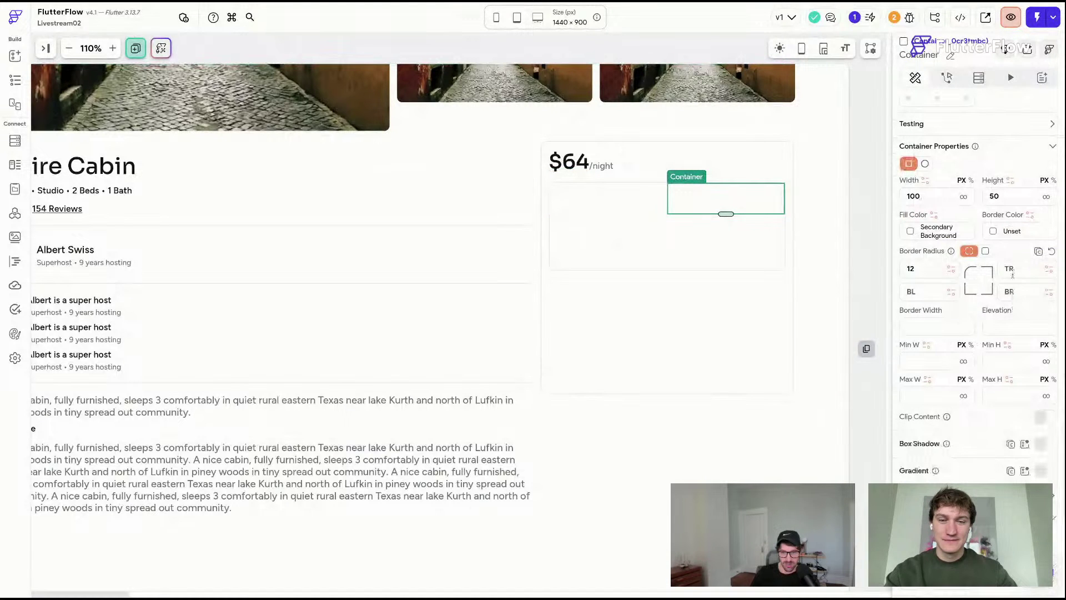
{"action": "type", "text": "12"}
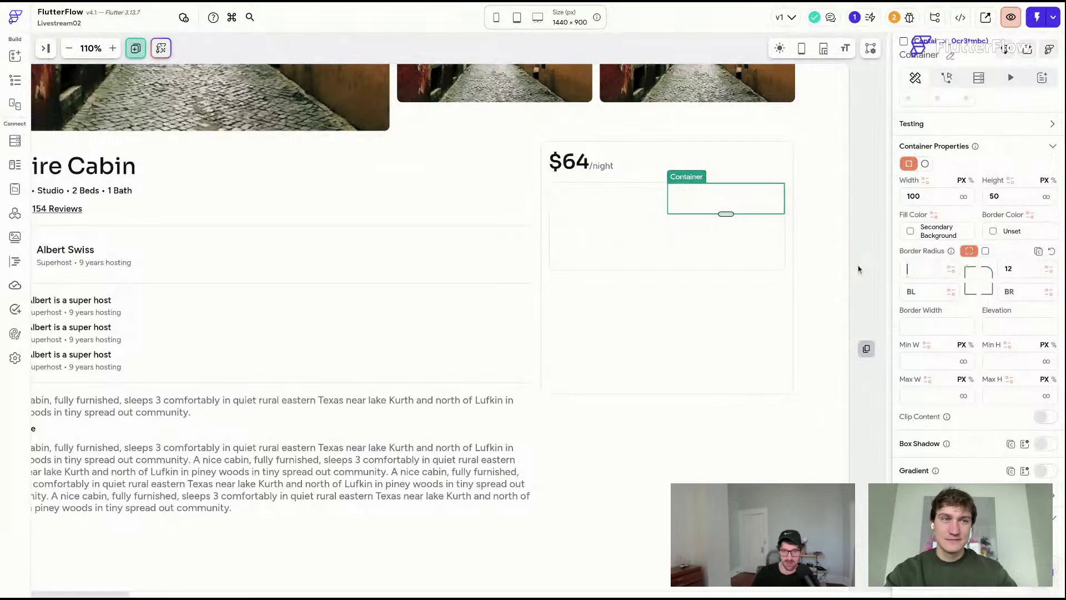
{"action": "left_click", "coordinate": [835, 265]}
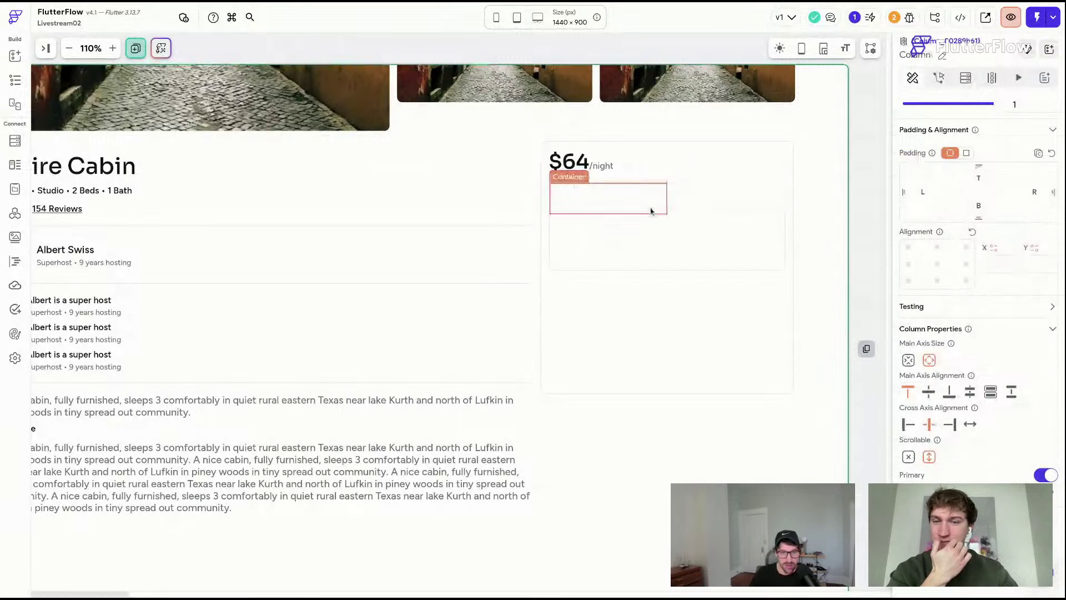
- Copy the column with the host's name and subtitle into the row's first container, with the canvas zoomed to 125%
{"action": "left_click", "coordinate": [650, 210]}
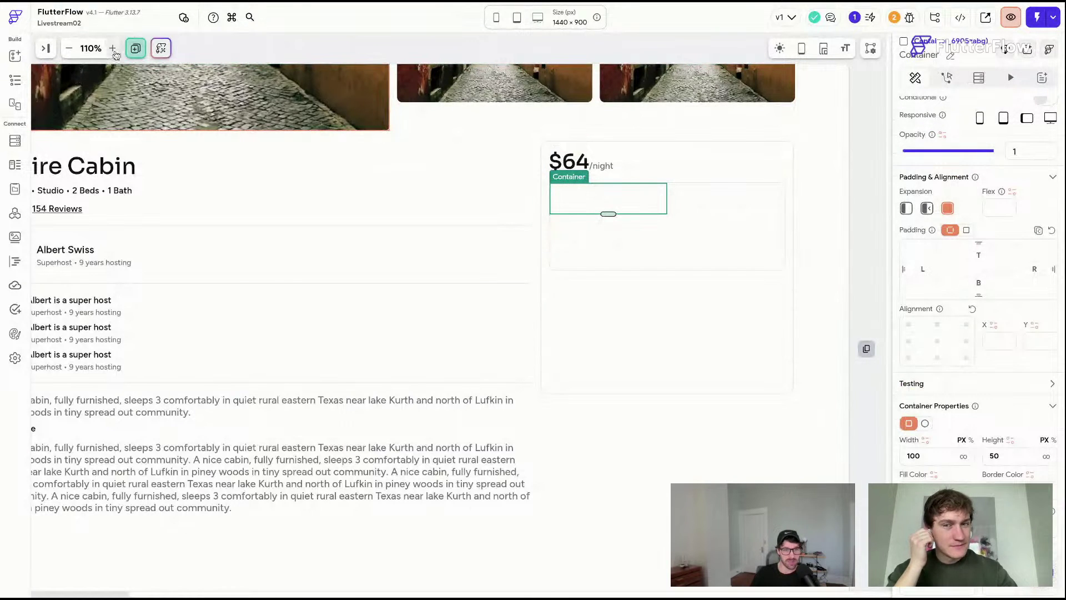
{"action": "left_click", "coordinate": [112, 49]}
{"action": "left_click", "coordinate": [361, 293]}
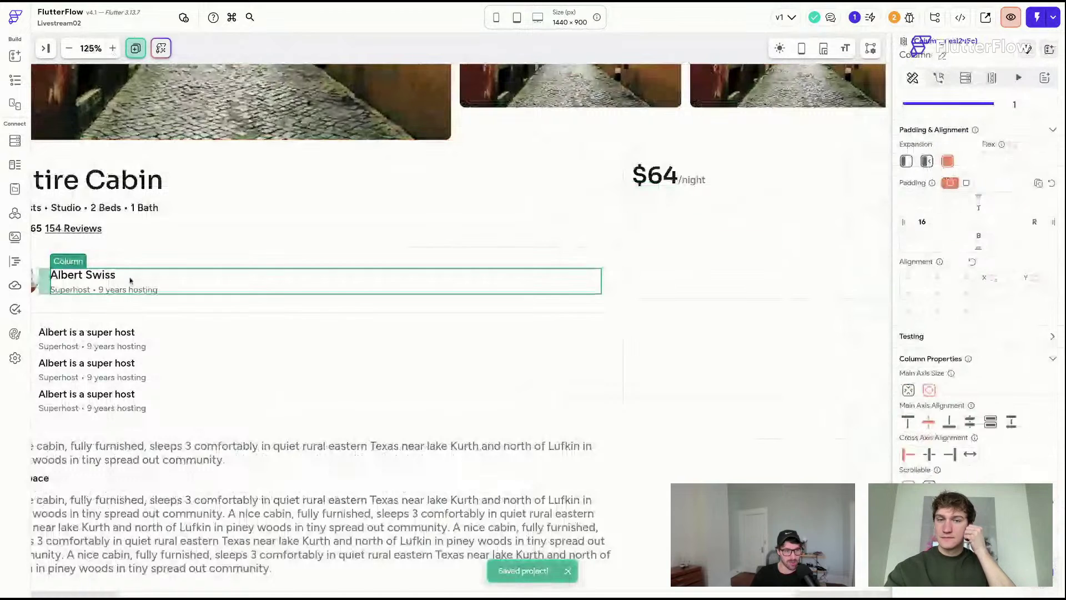
{"action": "key", "text": "super+c"}
{"action": "scroll", "coordinate": [361, 296], "scroll_direction": "right", "scroll_amount": 1}
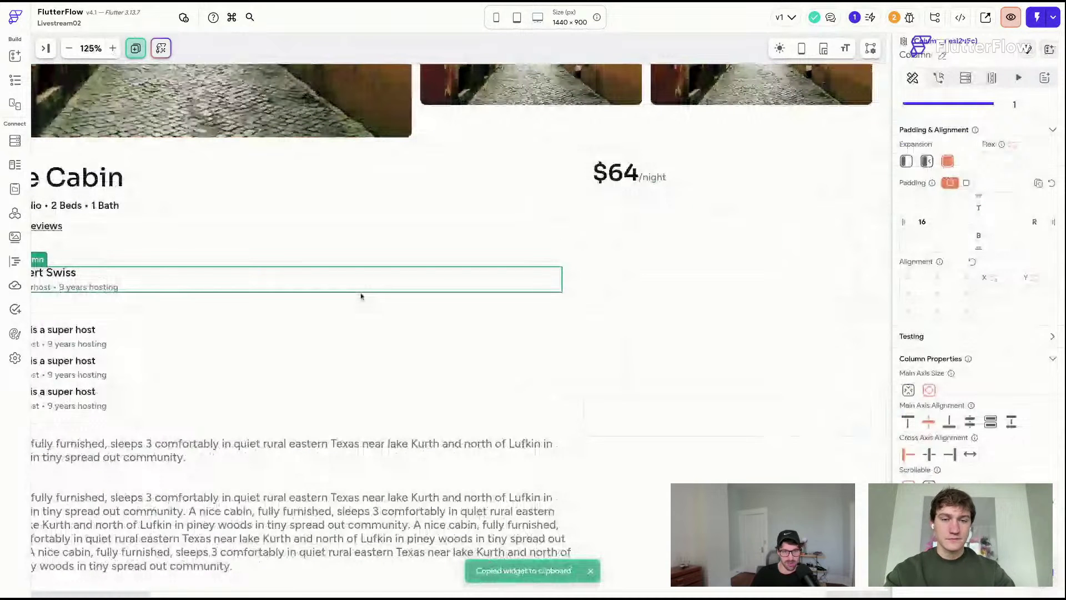
{"action": "key", "text": "super+v"}
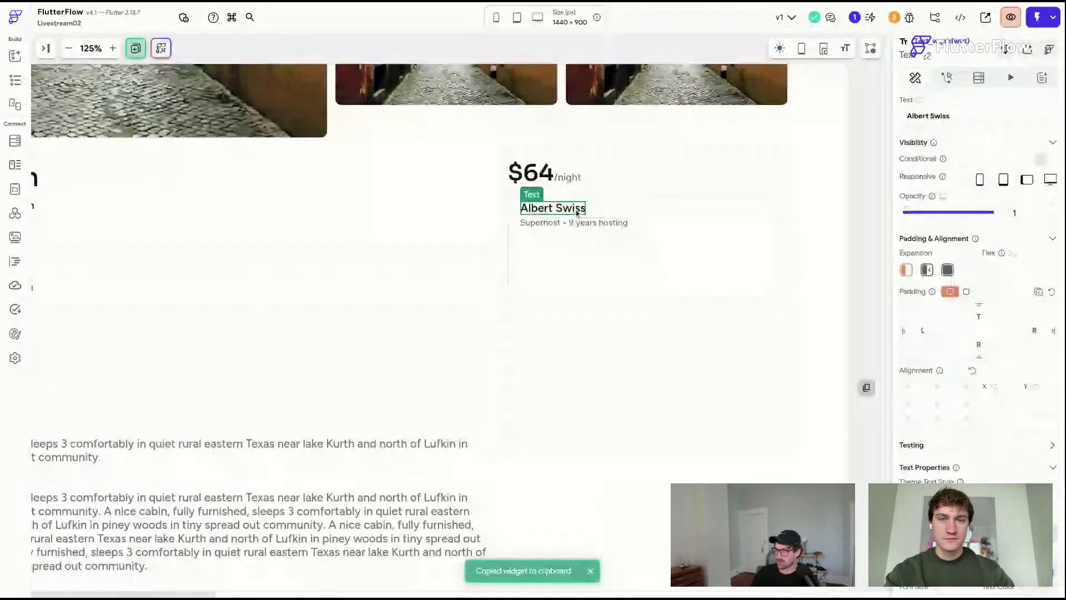
- Set the pasted heading's text style to Body Small and change its text to "CHECK IN"
{"action": "scroll", "coordinate": [961, 385], "scroll_direction": "down", "scroll_amount": 4}
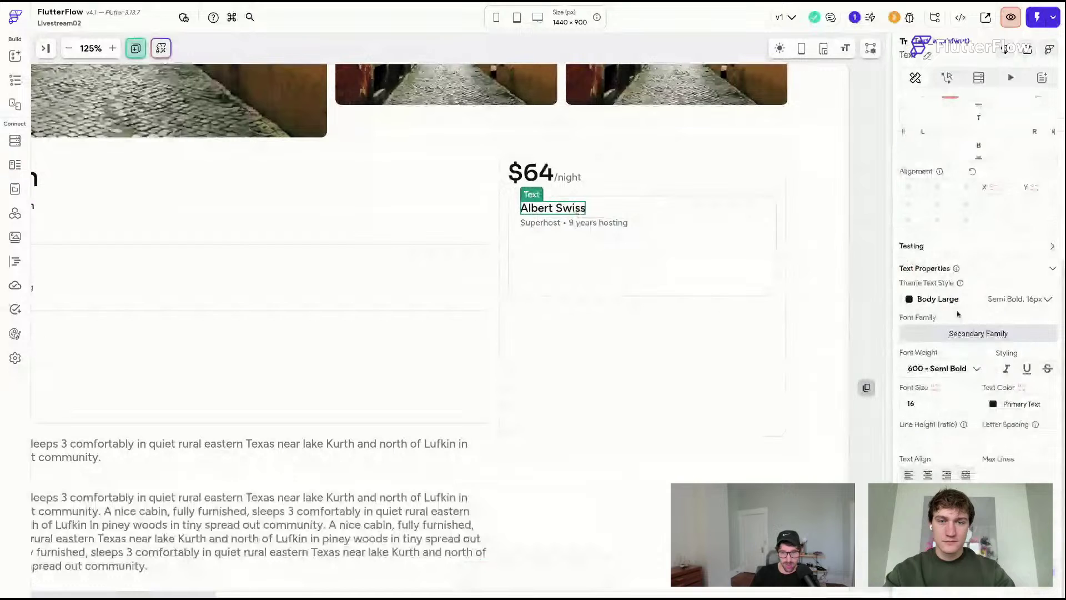
{"action": "left_click", "coordinate": [958, 307]}
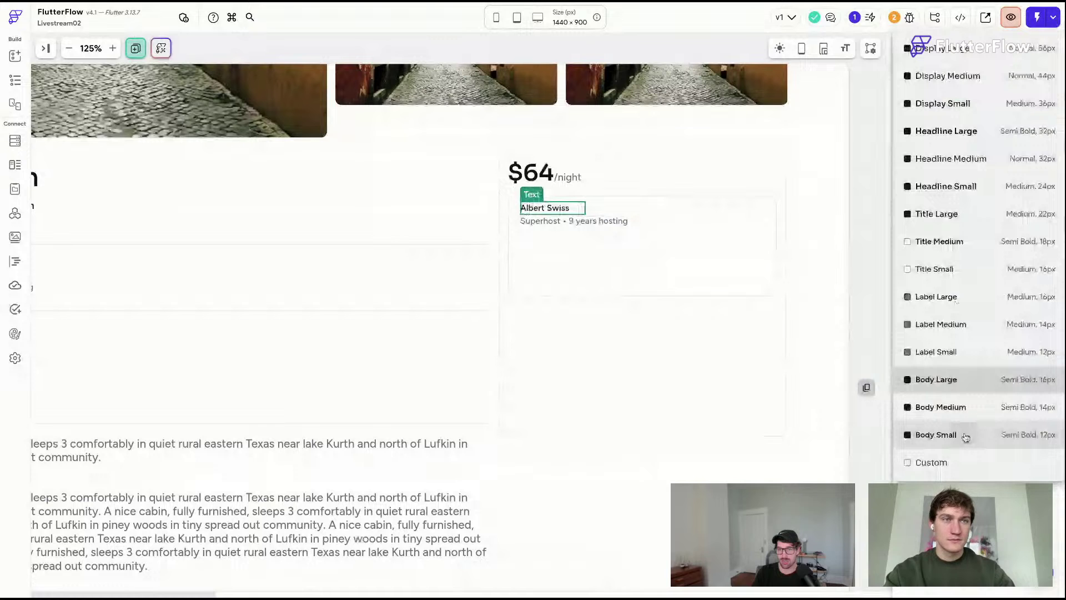
{"action": "left_click", "coordinate": [966, 436]}
- Change the subtitle text under CHECK IN to 3/30/2024
{"action": "left_click", "coordinate": [565, 222]}
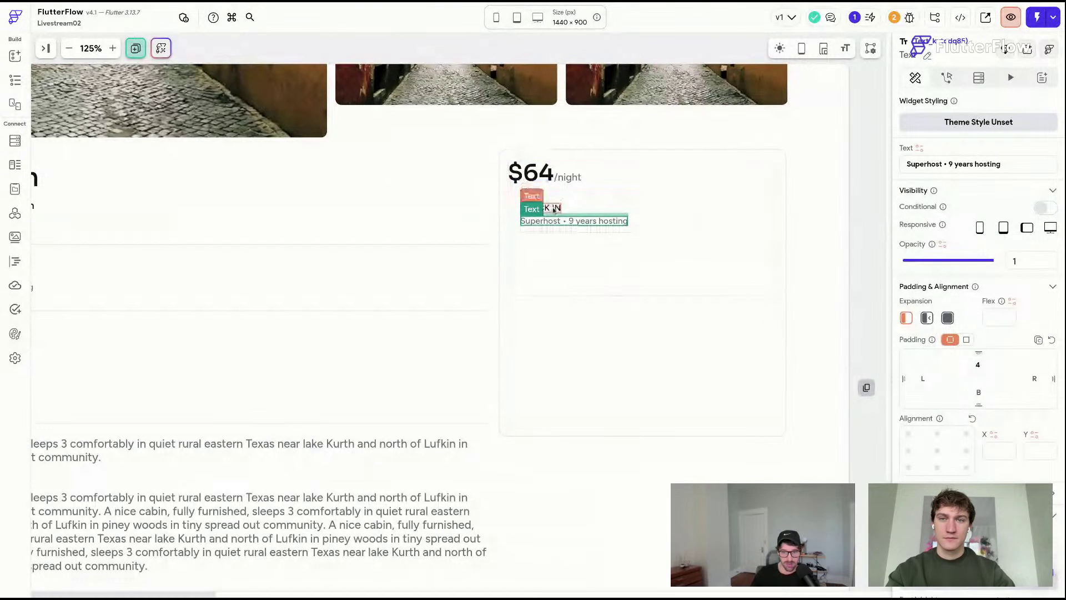
{"action": "triple_click", "coordinate": [999, 164]}
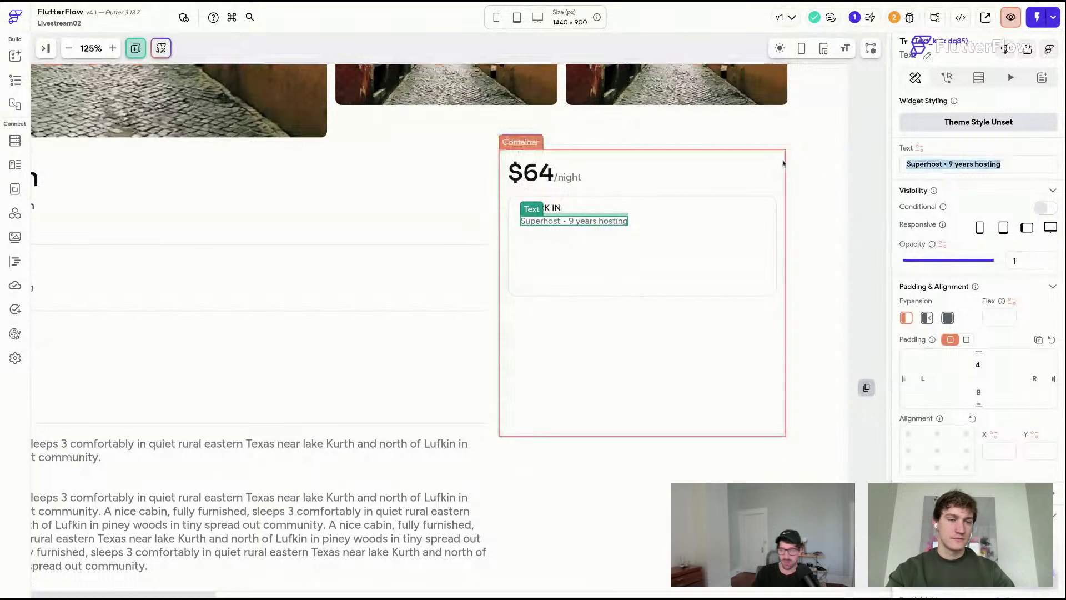
{"action": "type", "text": "3/30/2024"}
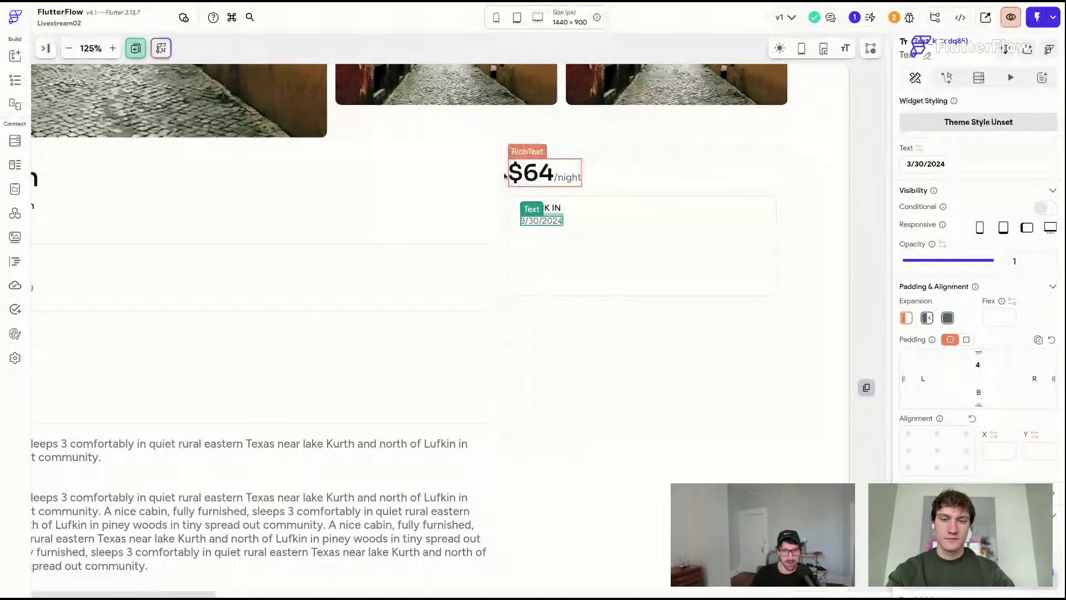
- Copy the check-in column into the row's second container and change the copied heading to "CHECK OUT"
{"action": "left_click", "coordinate": [610, 217]}
{"action": "key", "text": "ctrl+c"}
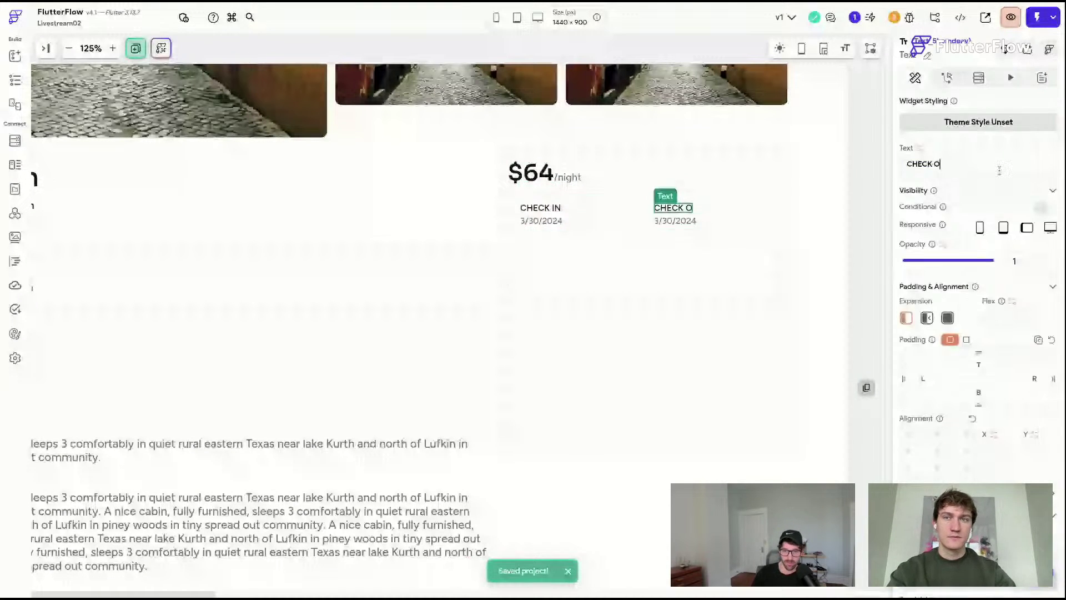
{"action": "type", "text": "UT"}
{"action": "left_click", "coordinate": [783, 243]}
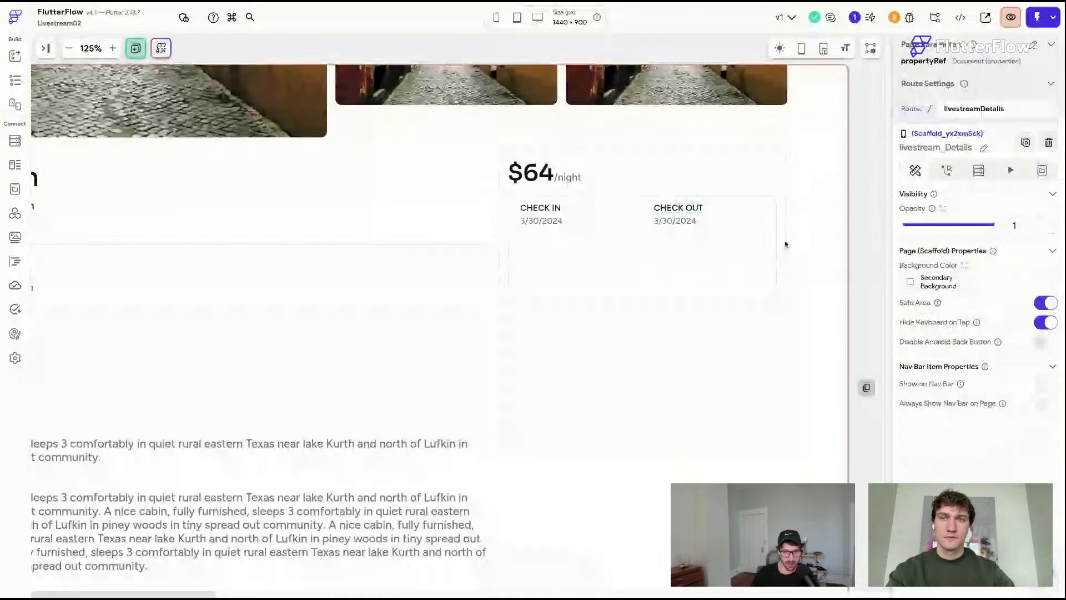
- Add a Divider beneath the check-in/check-out row, inside the column that holds it
{"action": "left_click", "coordinate": [645, 243]}
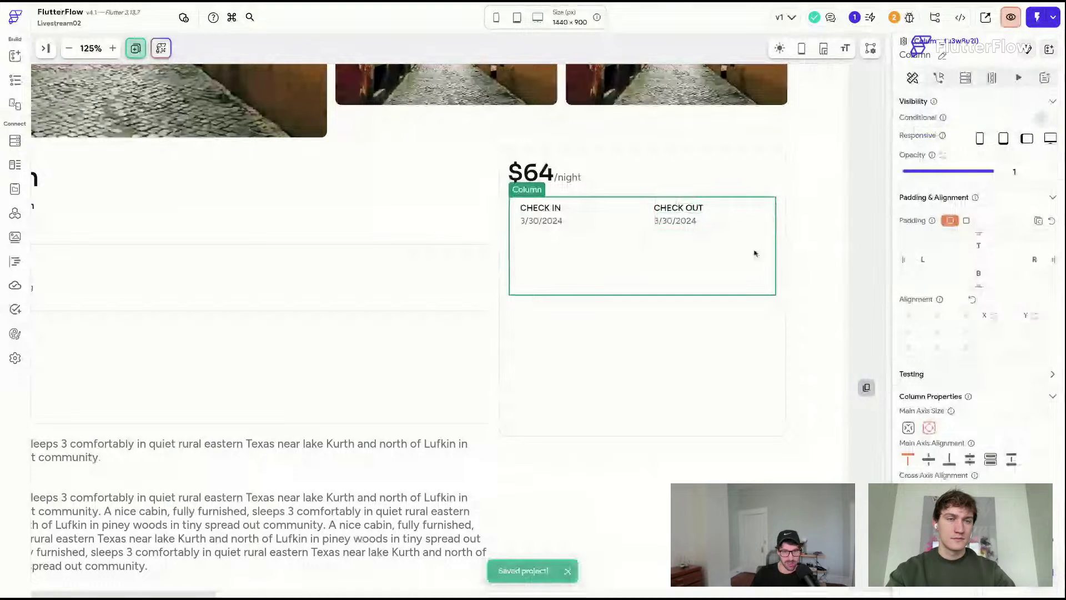
{"action": "type", "text": "a"}
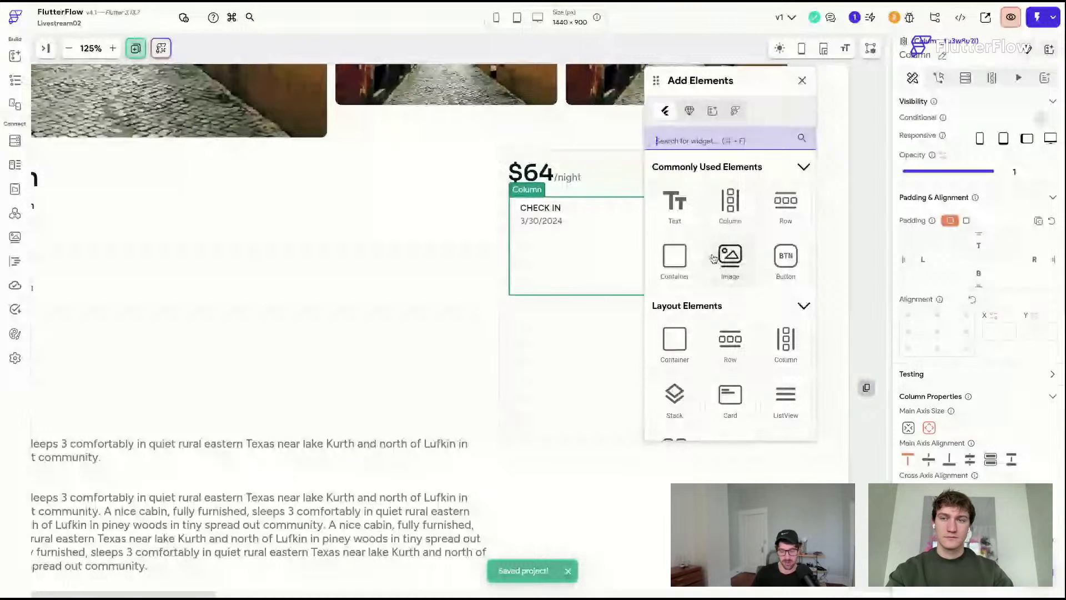
{"action": "type", "text": "Di"}
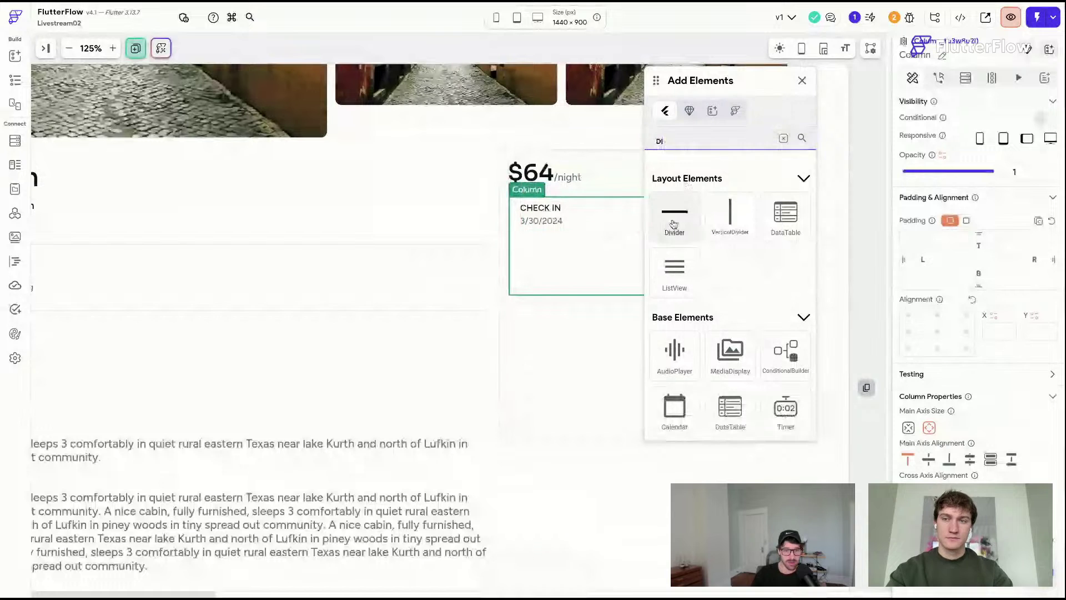
{"action": "left_click_drag", "start_coordinate": [675, 216], "coordinate": [591, 257]}
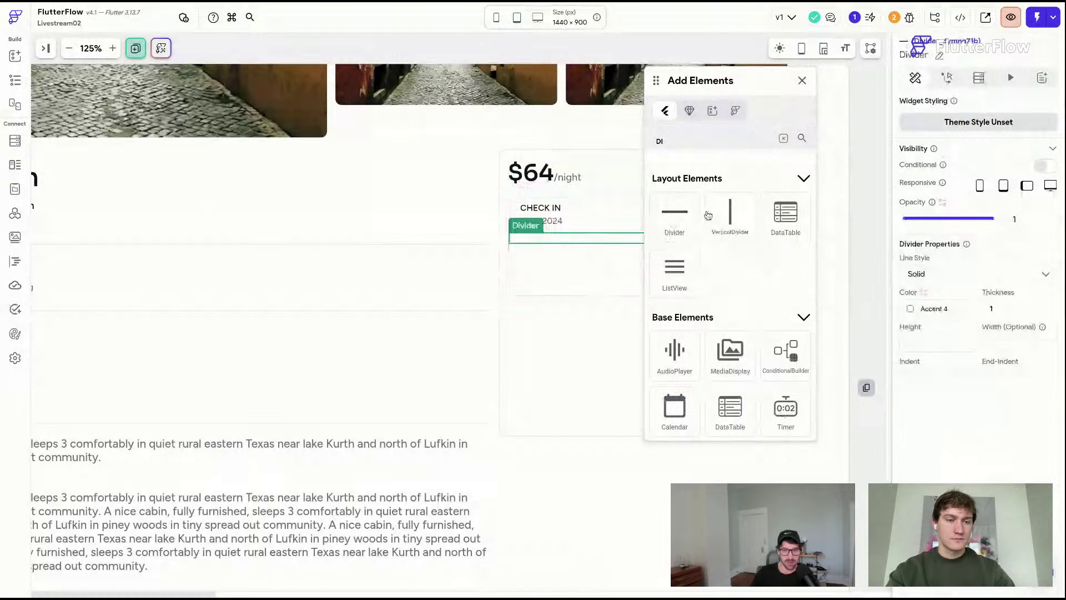
- Try to add a VerticalDivider at the CHECK OUT container
{"action": "left_click_drag", "start_coordinate": [655, 81], "coordinate": [822, 75]}
{"action": "left_click_drag", "start_coordinate": [667, 238], "coordinate": [675, 234]}
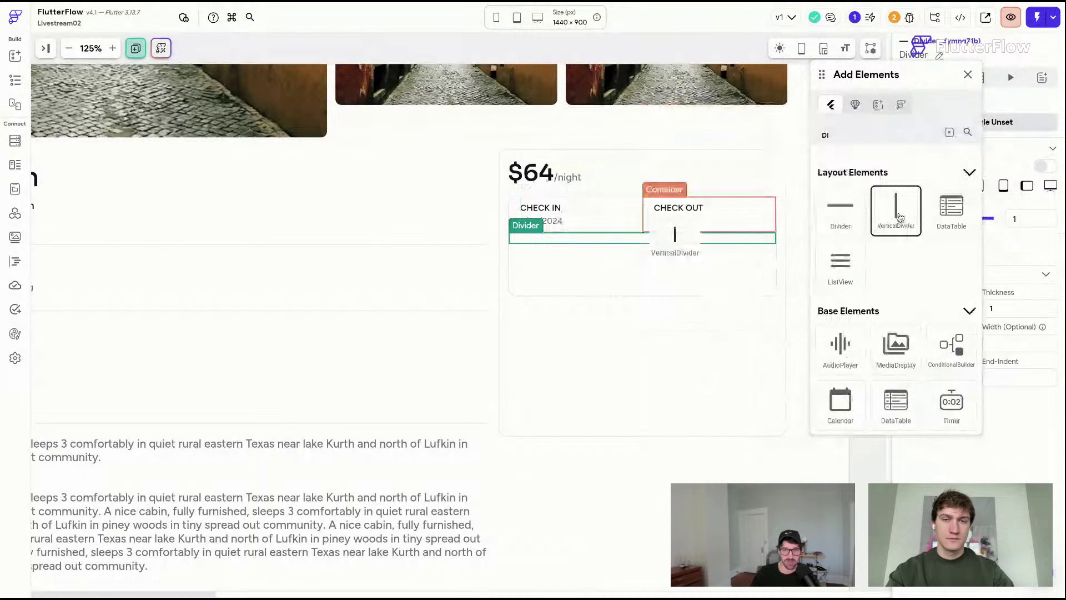
{"action": "left_click_drag", "start_coordinate": [674, 234], "coordinate": [674, 234]}
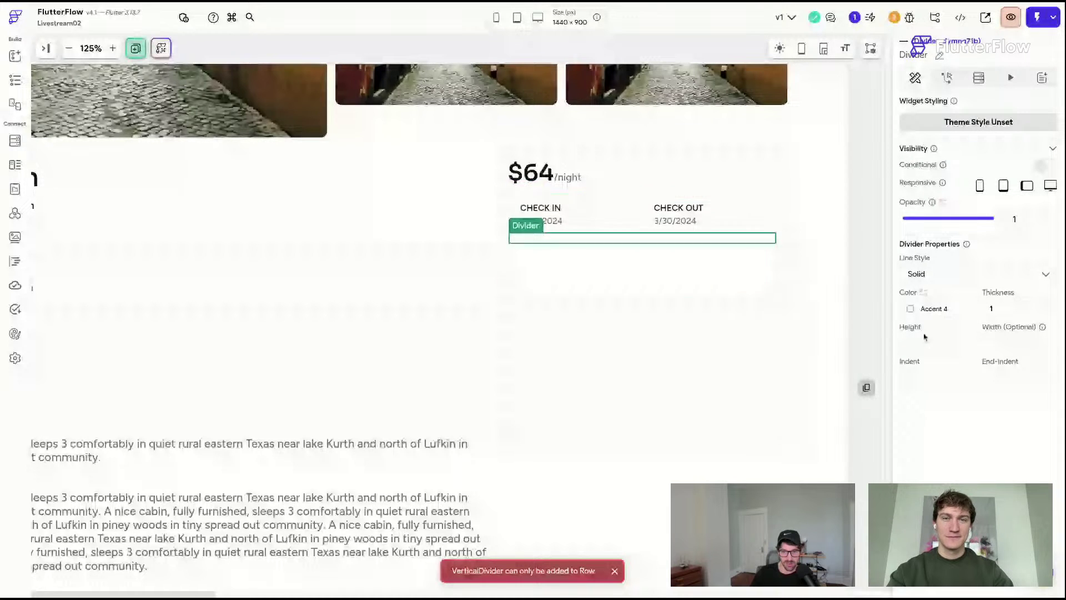
- Insert a VerticalDivider into the row that holds the check-in and check-out containers
{"action": "key", "text": "Delete"}
{"action": "left_click", "coordinate": [567, 207]}
{"action": "left_click", "coordinate": [538, 190]}
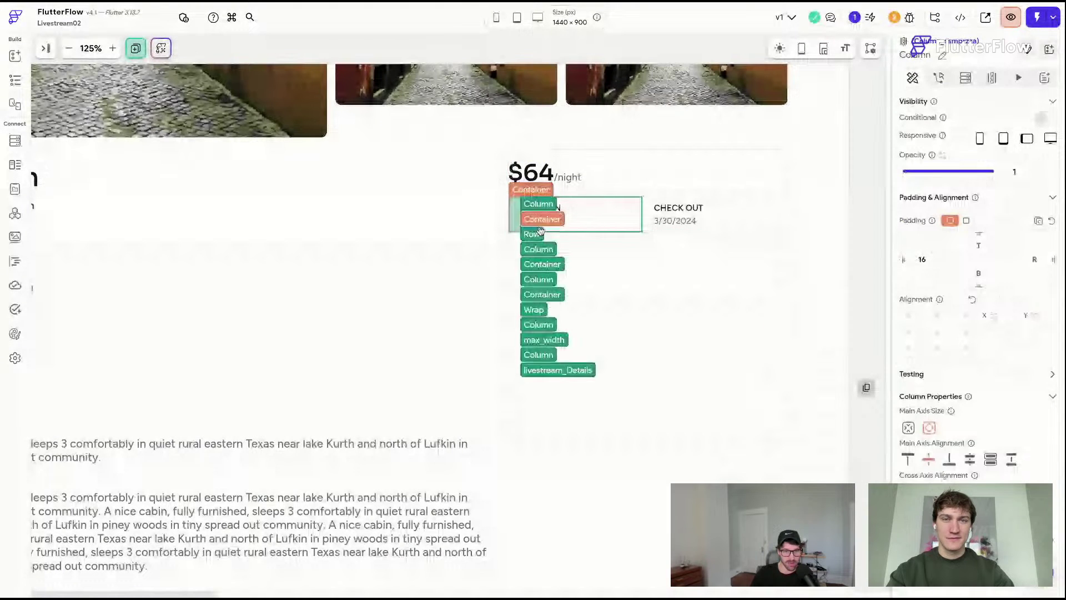
{"action": "left_click", "coordinate": [525, 216]}
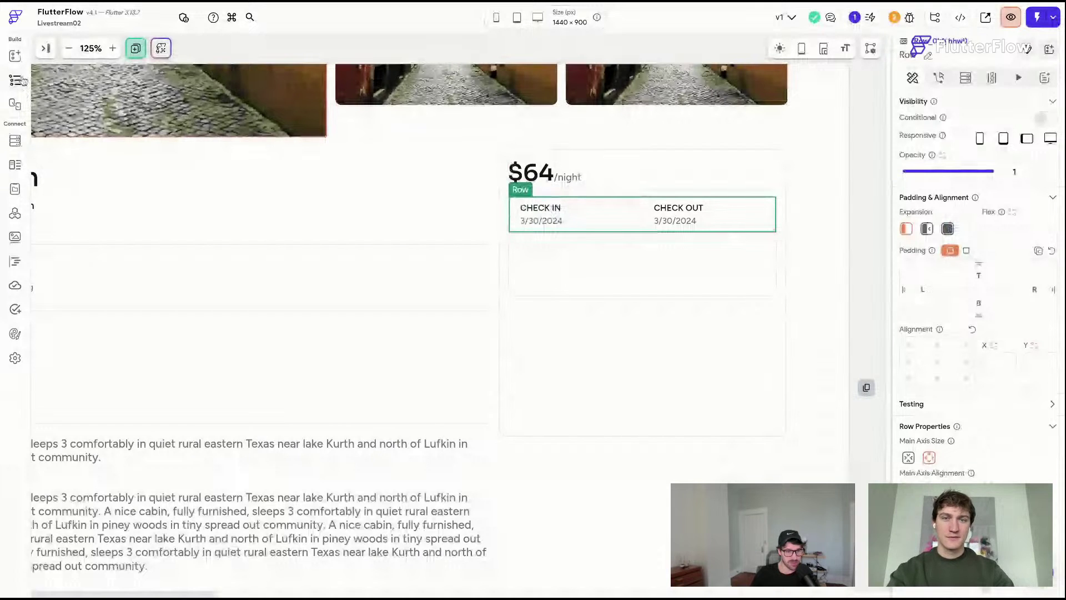
{"action": "left_click", "coordinate": [24, 81]}
{"action": "left_click", "coordinate": [225, 422]}
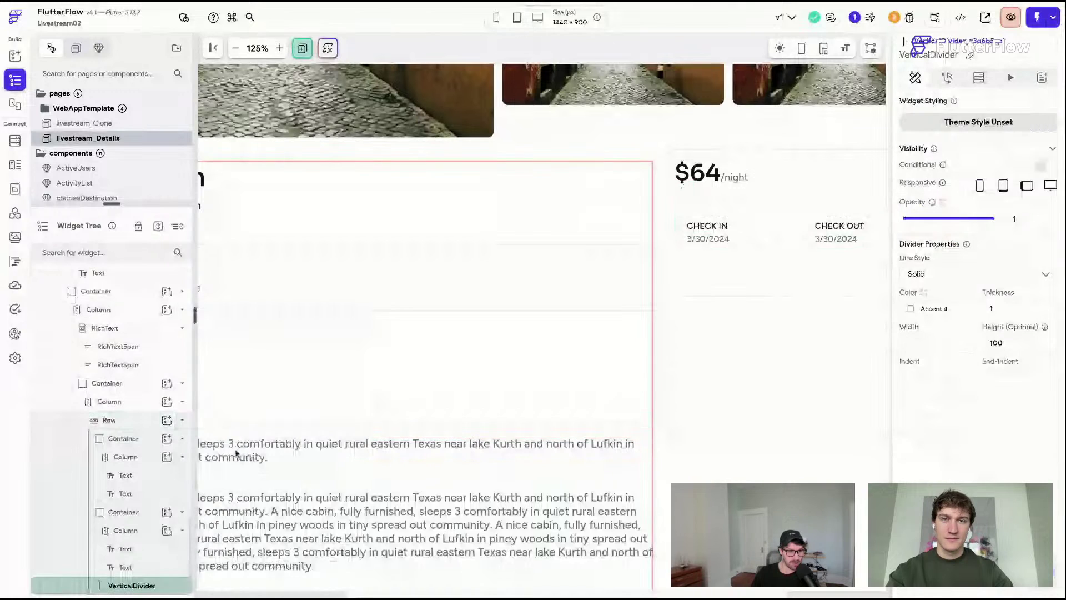
- Reorder the row's children so the VerticalDivider sits between the CHECK IN and CHECK OUT containers
{"action": "mouse_move", "coordinate": [131, 585]}
{"action": "left_mouse_down"}
{"action": "mouse_move", "coordinate": [143, 592]}
{"action": "mouse_move", "coordinate": [144, 515]}
{"action": "left_mouse_up"}
{"action": "left_click_drag", "start_coordinate": [129, 419], "coordinate": [128, 420]}
{"action": "left_click", "coordinate": [148, 440]}
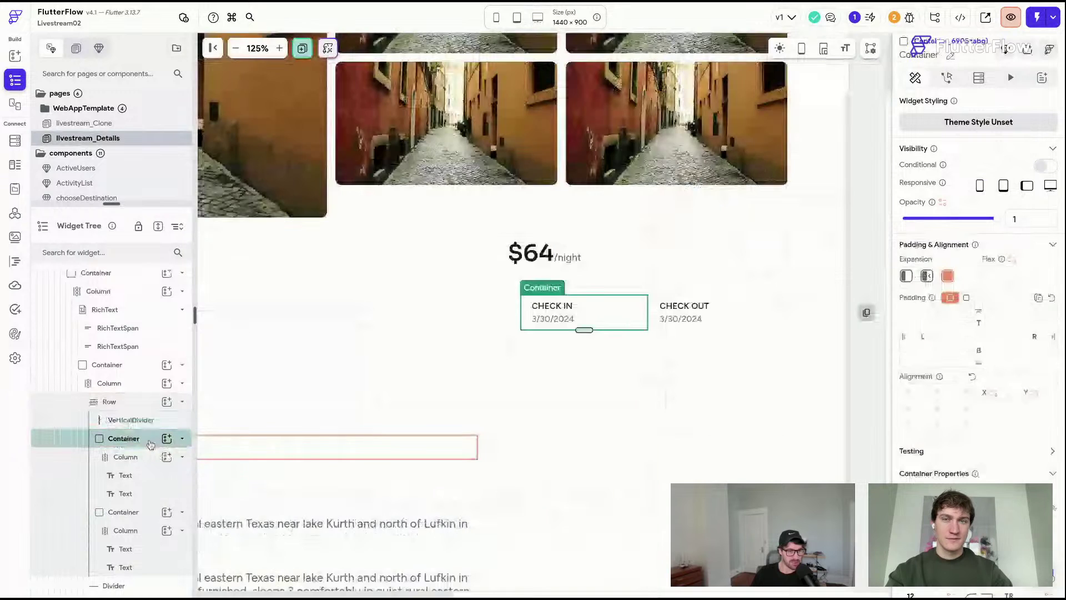
{"action": "scroll", "coordinate": [150, 444], "scroll_direction": "up", "scroll_amount": 1}
{"action": "left_click_drag", "start_coordinate": [150, 475], "coordinate": [150, 478]}
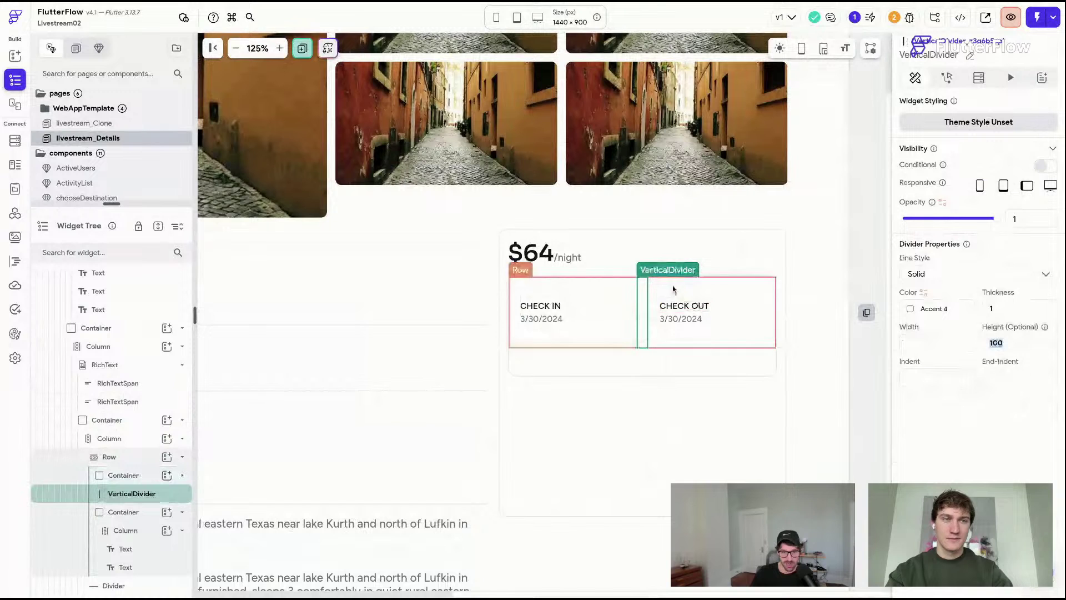
- Set the VerticalDivider's height to 40, its width to 1 and its color to Alternate
{"action": "double_click", "coordinate": [1012, 342]}
{"action": "type", "text": "40"}
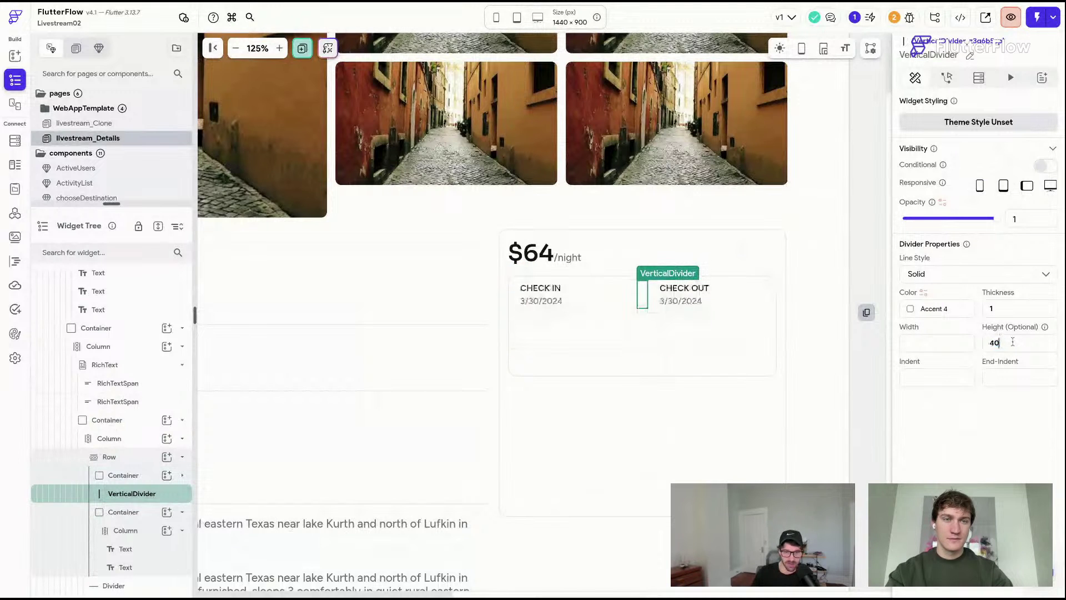
{"action": "left_click", "coordinate": [940, 343]}
{"action": "type", "text": "1"}
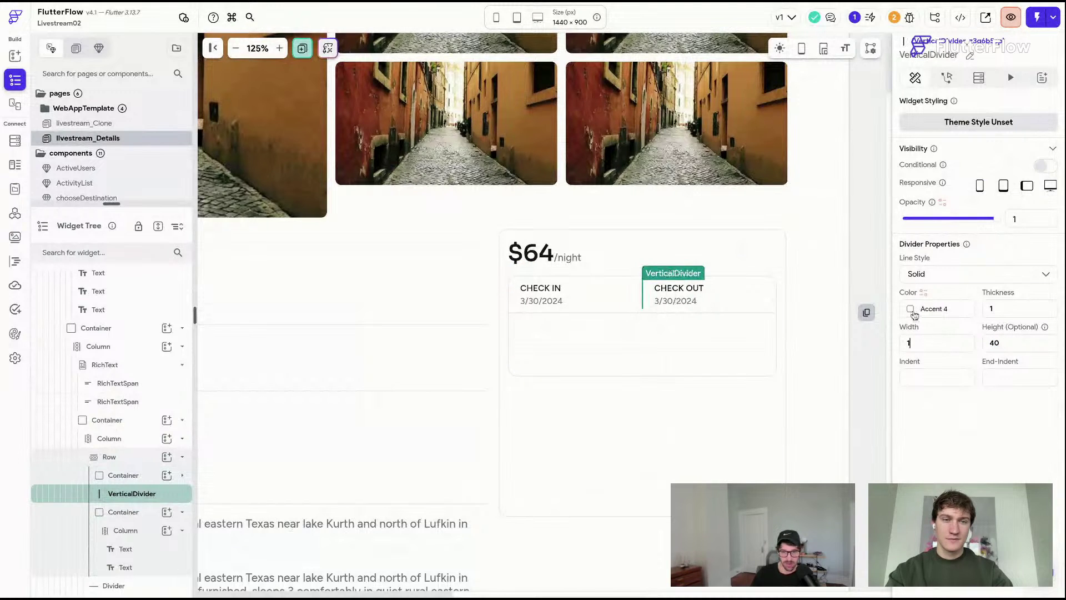
{"action": "left_click", "coordinate": [910, 309]}
{"action": "left_click", "coordinate": [750, 401]}
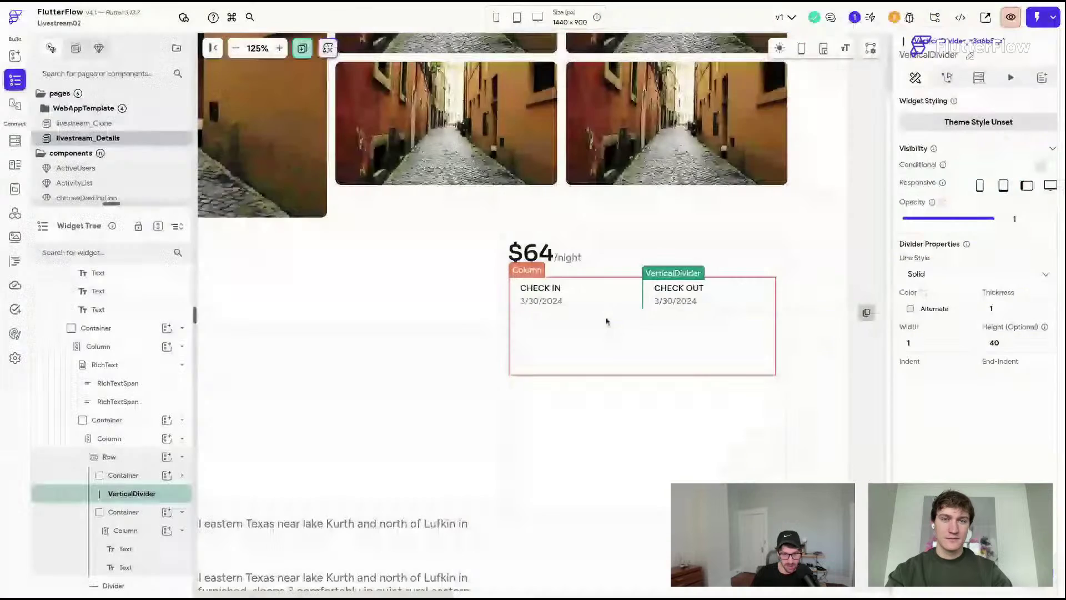
{"action": "left_click", "coordinate": [636, 314]}
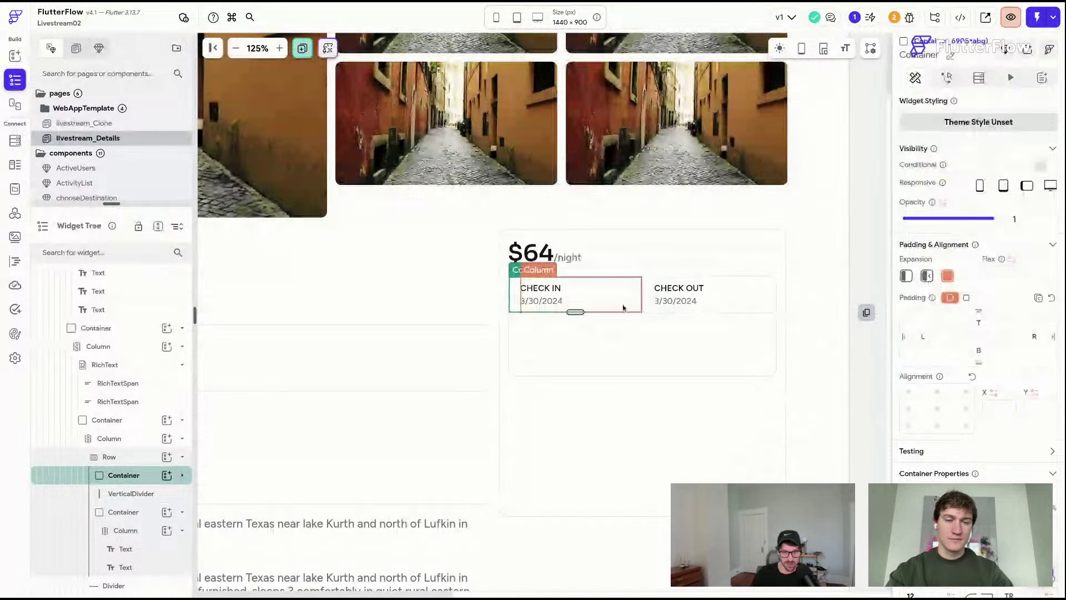
{"action": "left_click", "coordinate": [643, 303]}
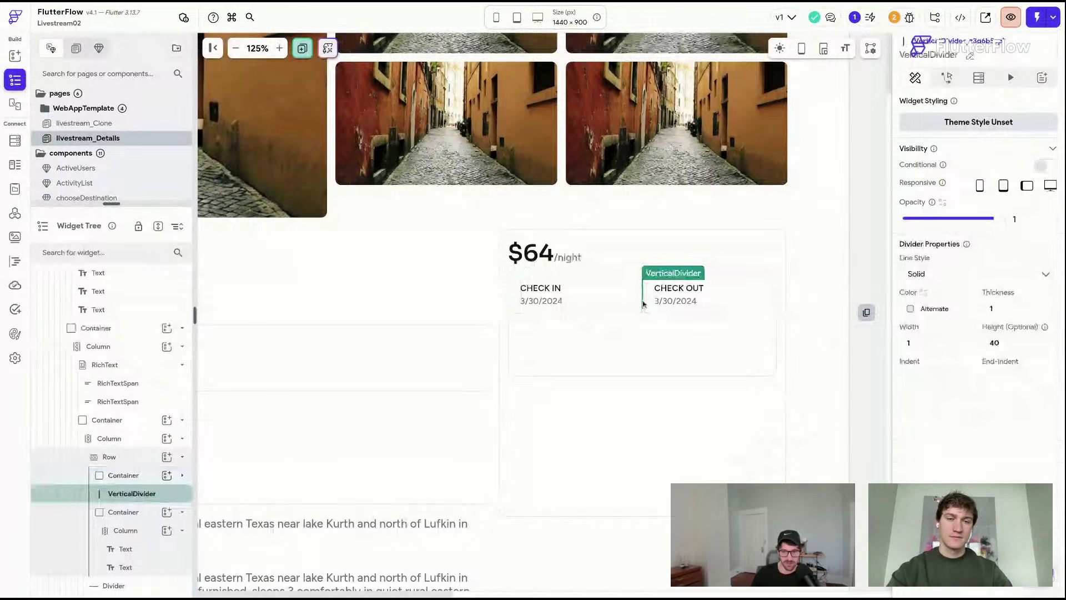
{"action": "left_click", "coordinate": [867, 285]}
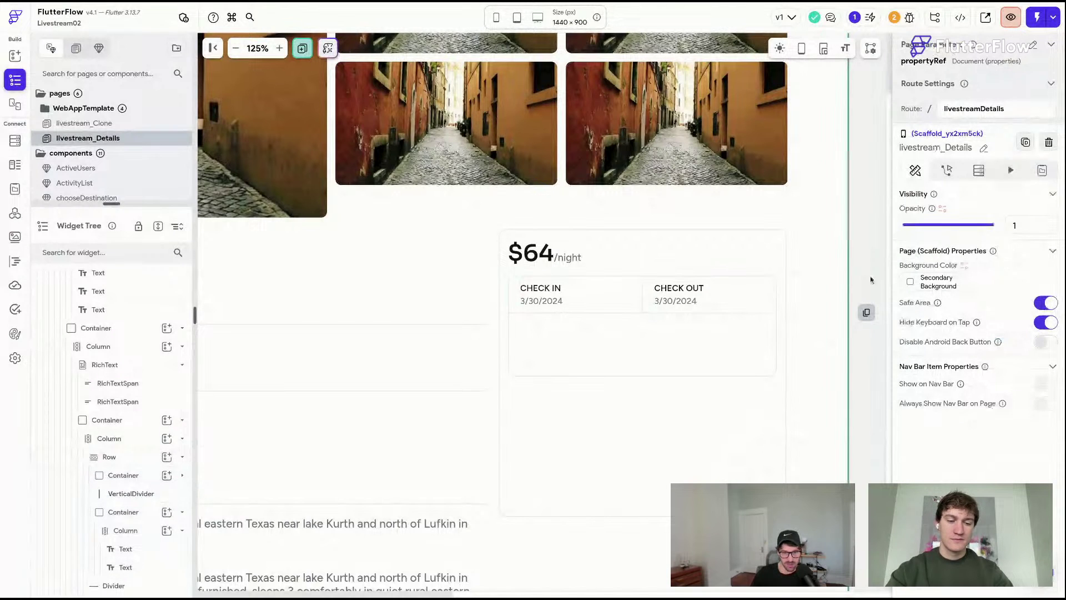
- Copy the CHECK IN container into the column below the horizontal divider and remove the copy's expansion
{"action": "left_click", "coordinate": [584, 311]}
{"action": "key", "text": "ctrl+c"}
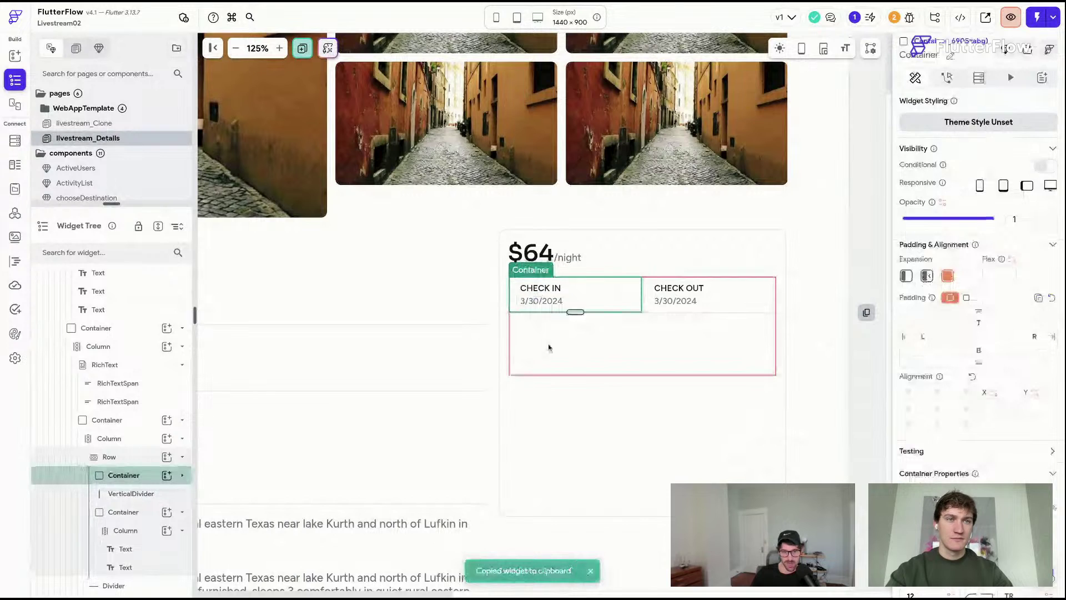
{"action": "left_click", "coordinate": [549, 348]}
{"action": "key", "text": "ctrl+v"}
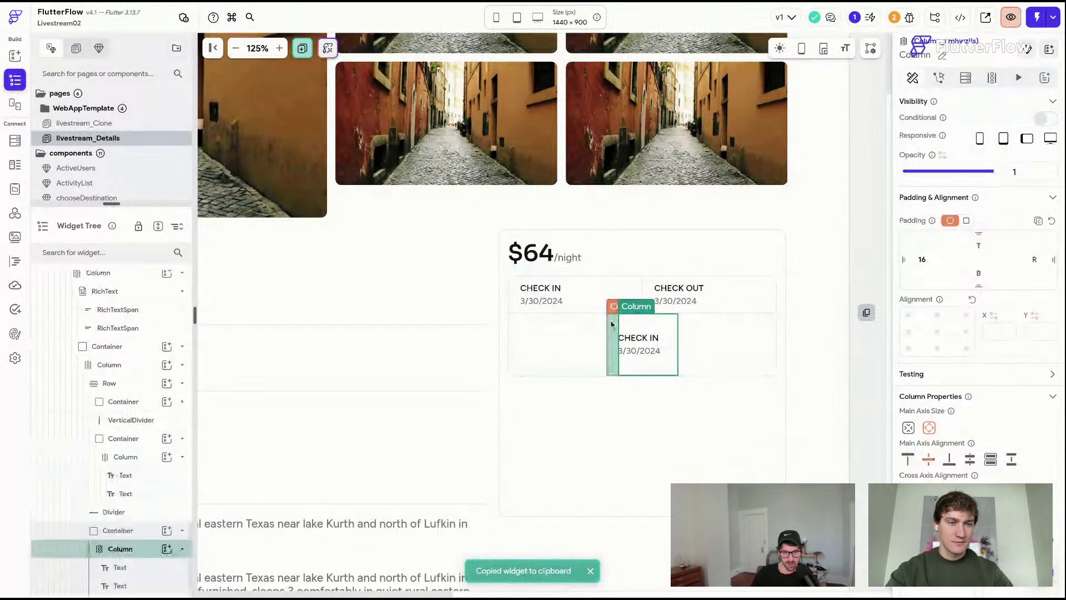
{"action": "left_click", "coordinate": [611, 324]}
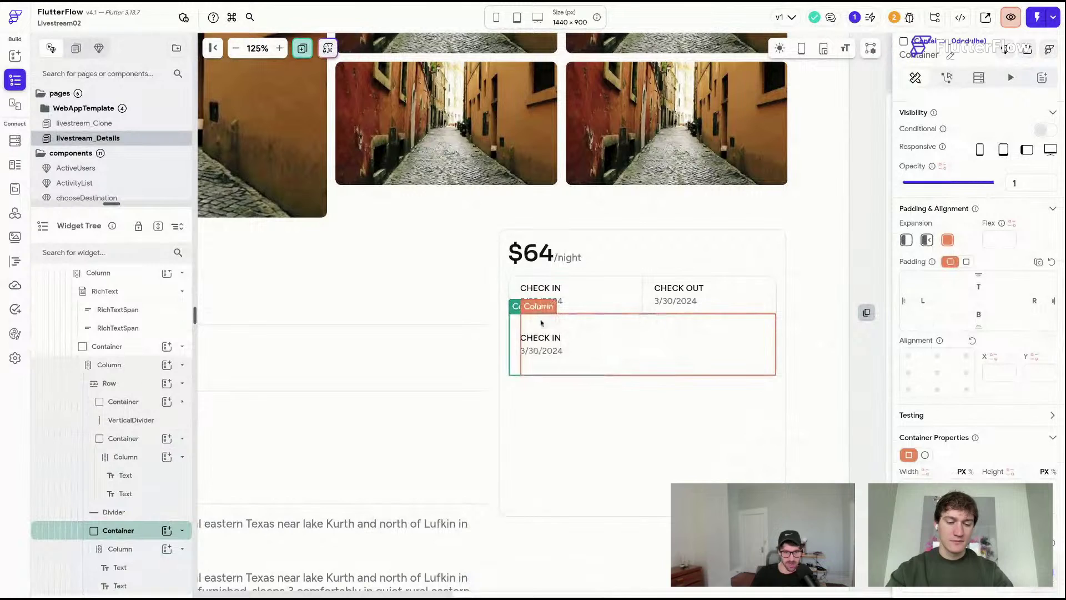
{"action": "left_click", "coordinate": [906, 239]}
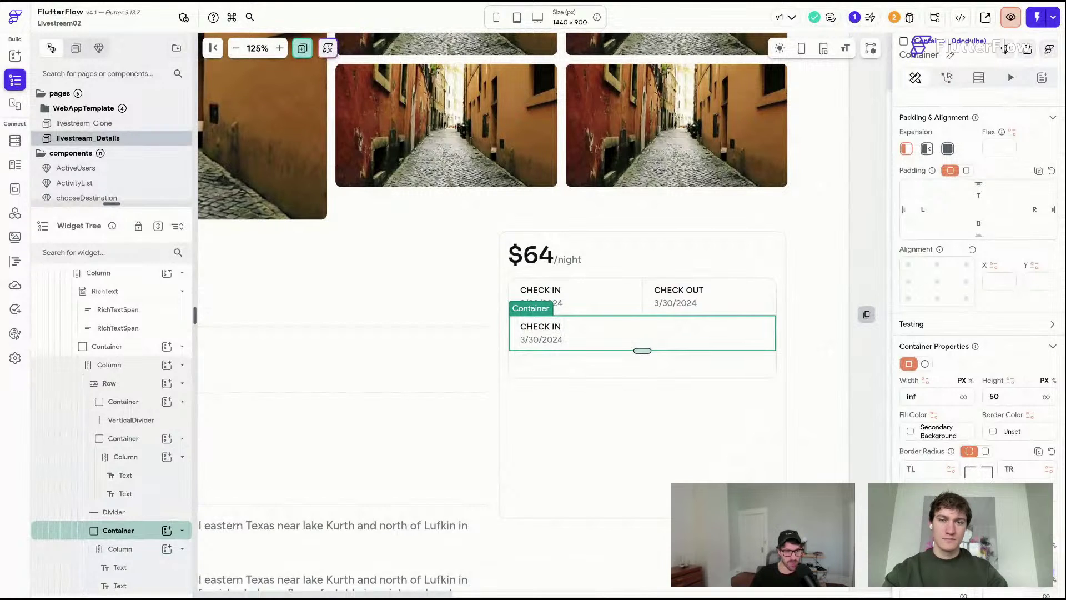
- Rename the bordered container around the check-in and check-out fields as CHECKOUTCONFIGURE
{"action": "scroll", "coordinate": [329, 196], "scroll_direction": "down", "scroll_amount": 2}
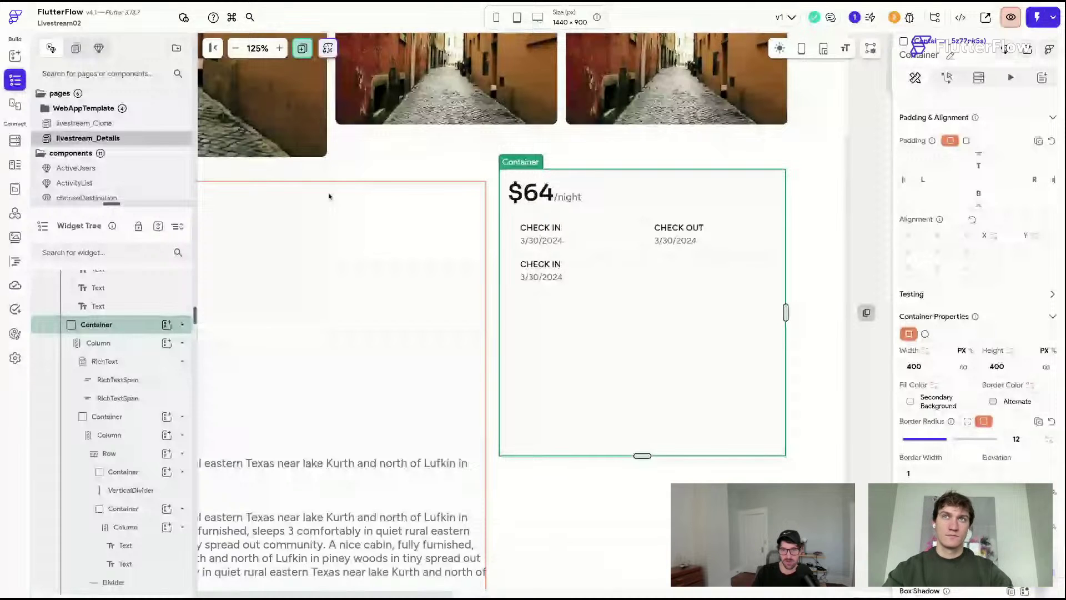
{"action": "key", "text": "ctrl+z"}
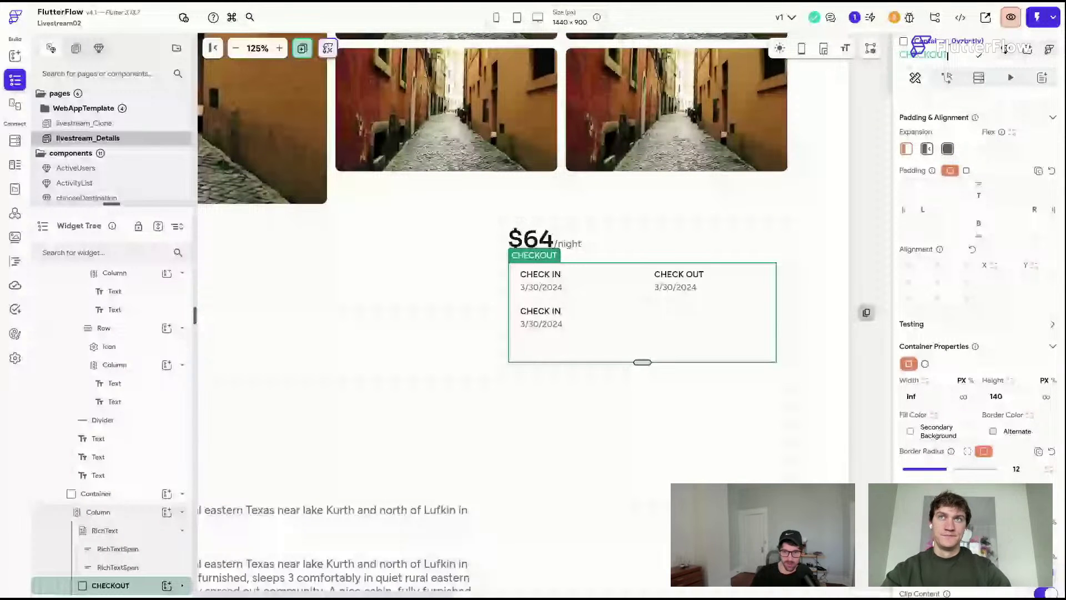
{"action": "type", "text": "CONFIG"}
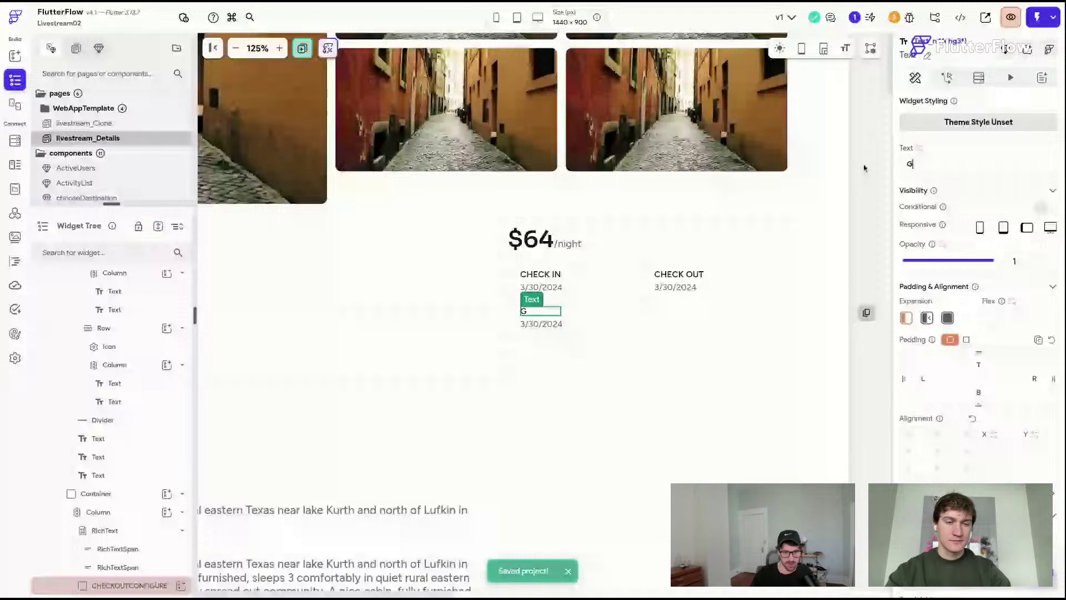
- Change the copied field's heading to "GUESTS" and its value text to "4 Guests"
{"action": "type", "text": "UESTS"}
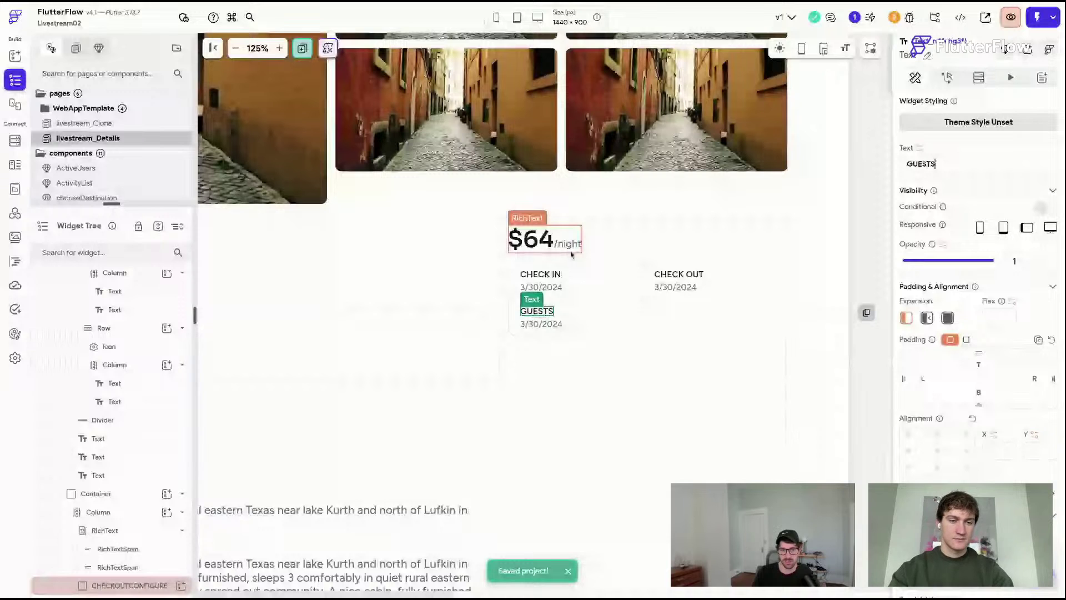
{"action": "key", "text": "ctrl+a"}
{"action": "type", "text": "4"}
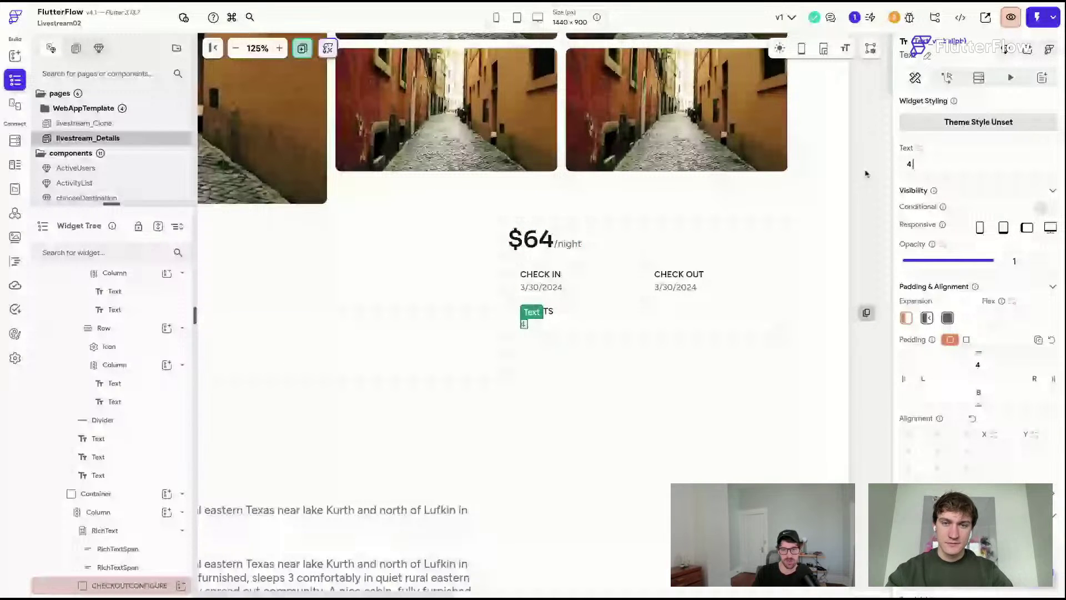
{"action": "type", "text": " Guests"}
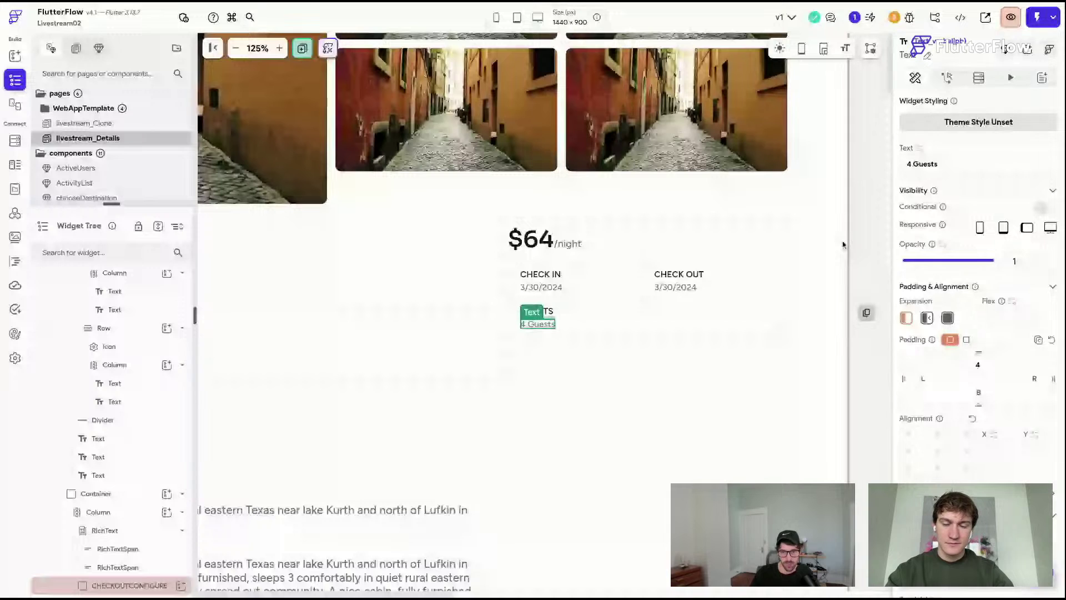
{"action": "left_click", "coordinate": [875, 257]}
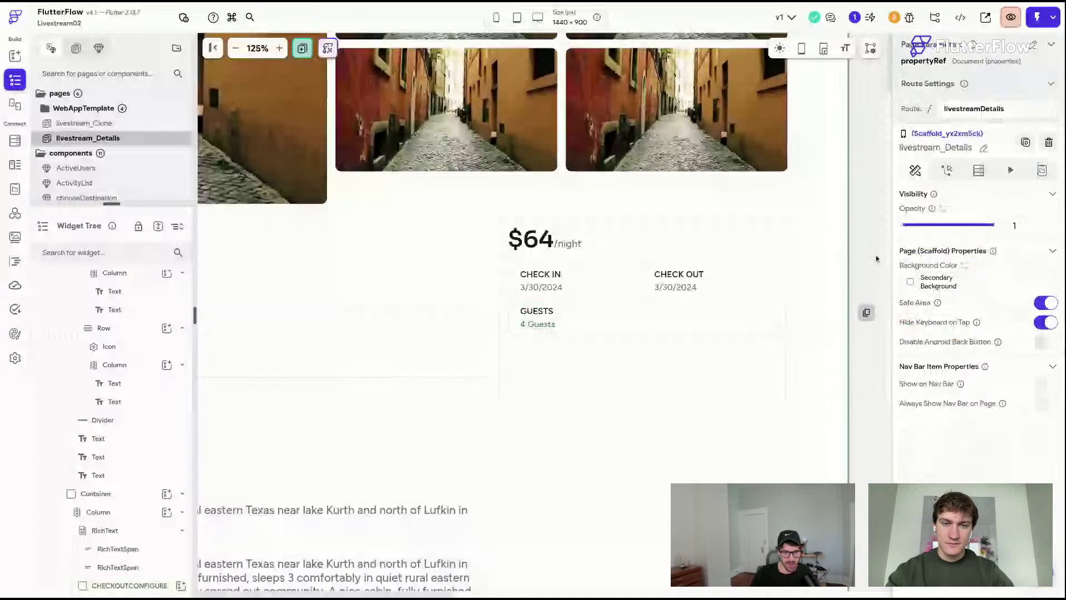
- Wrap the column with the GUESTS heading and value in a Row
{"action": "right_click", "coordinate": [600, 328]}
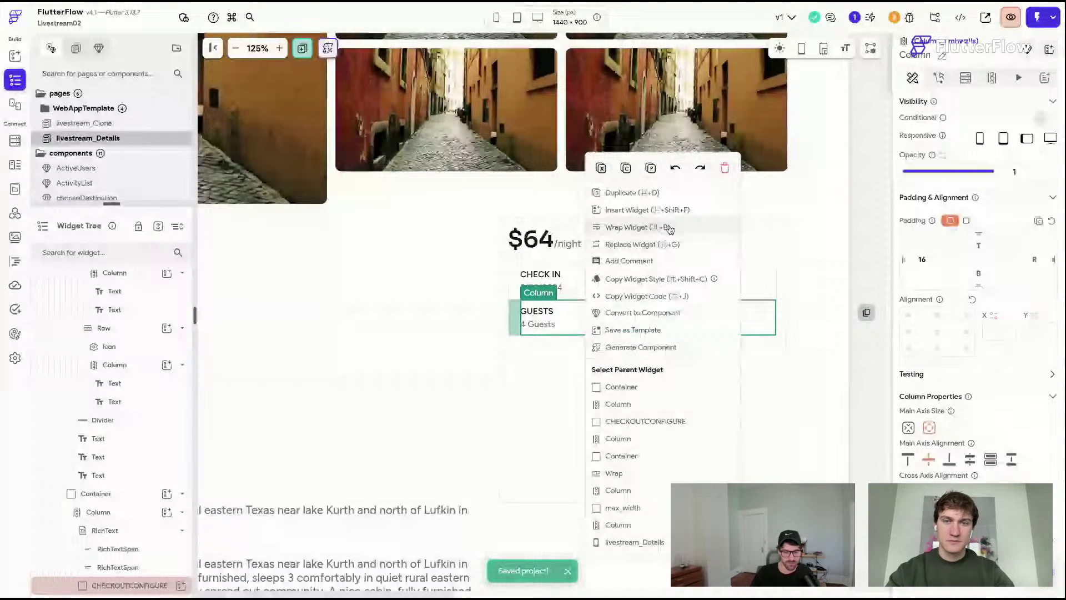
{"action": "left_click", "coordinate": [669, 229]}
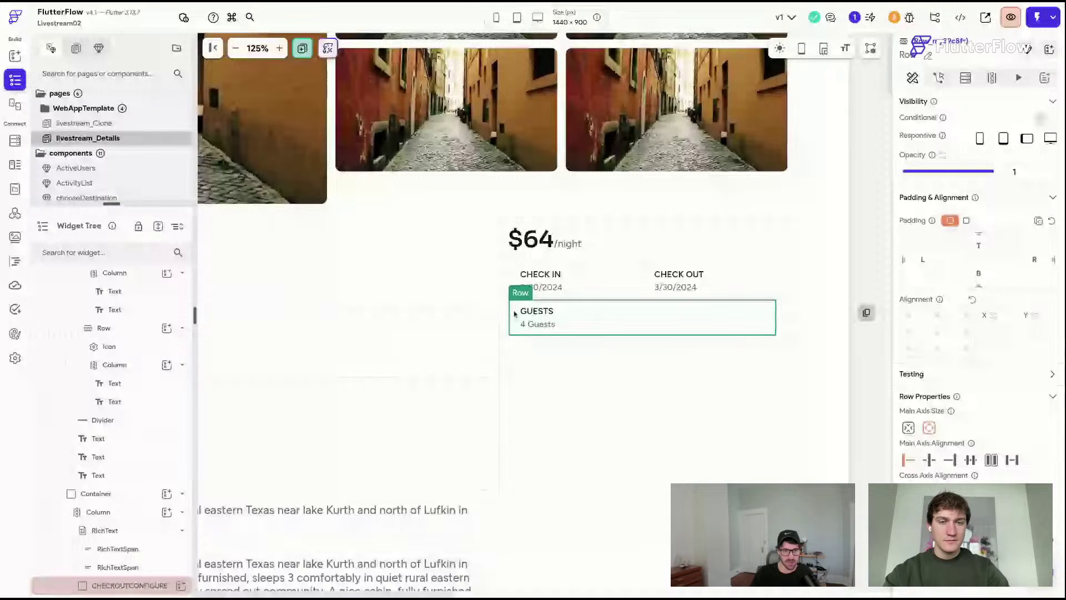
- Add an Icon widget to the GUESTS row beside the column holding the heading and value
{"action": "mouse_move", "coordinate": [521, 299]}
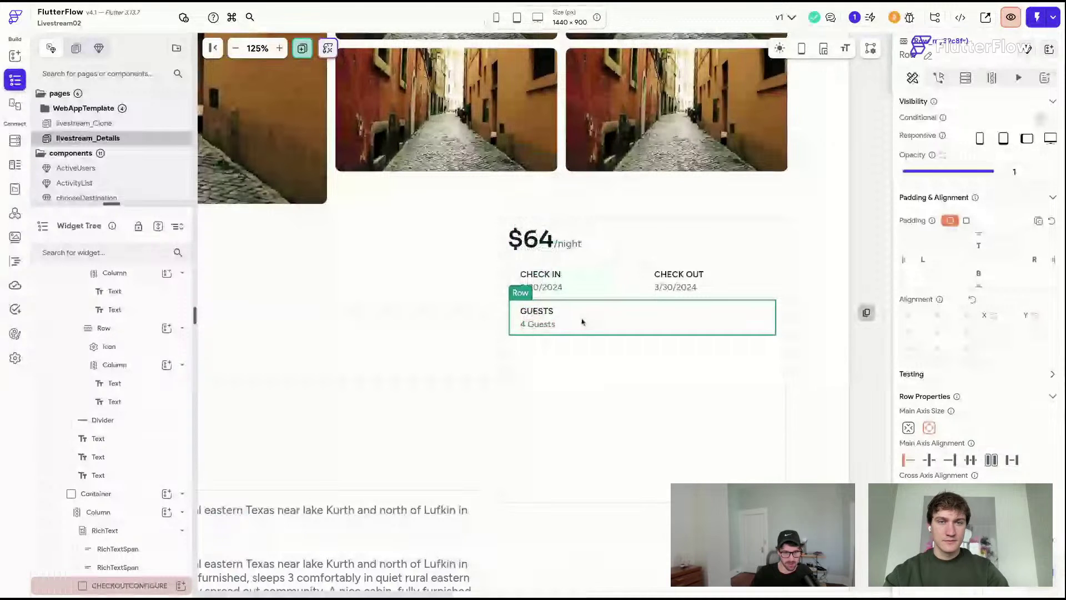
{"action": "key", "text": "super+Return"}
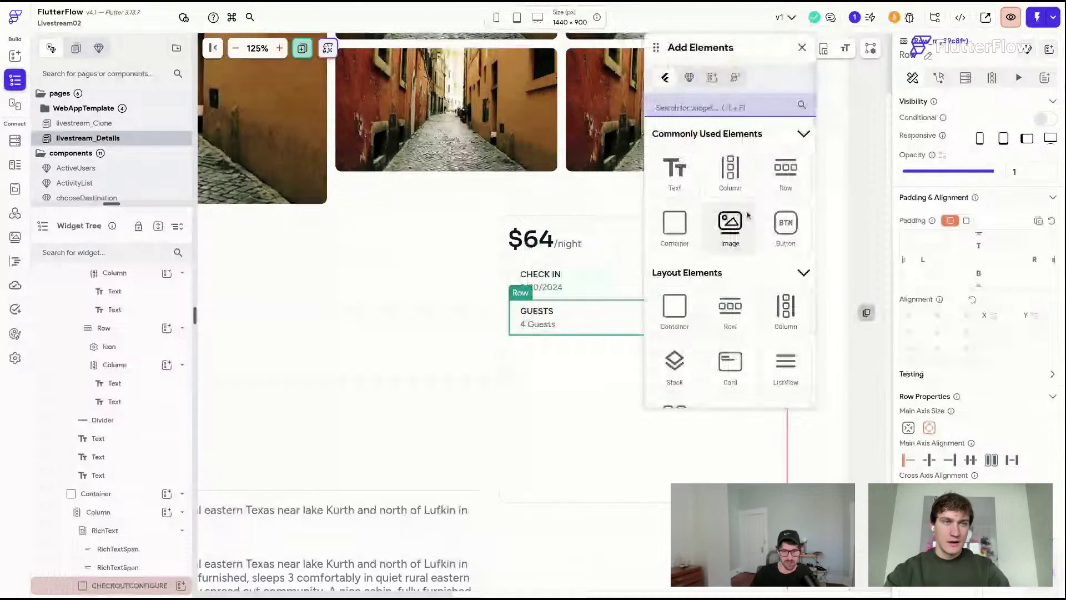
{"action": "type", "text": "icon"}
{"action": "key", "text": "Return"}
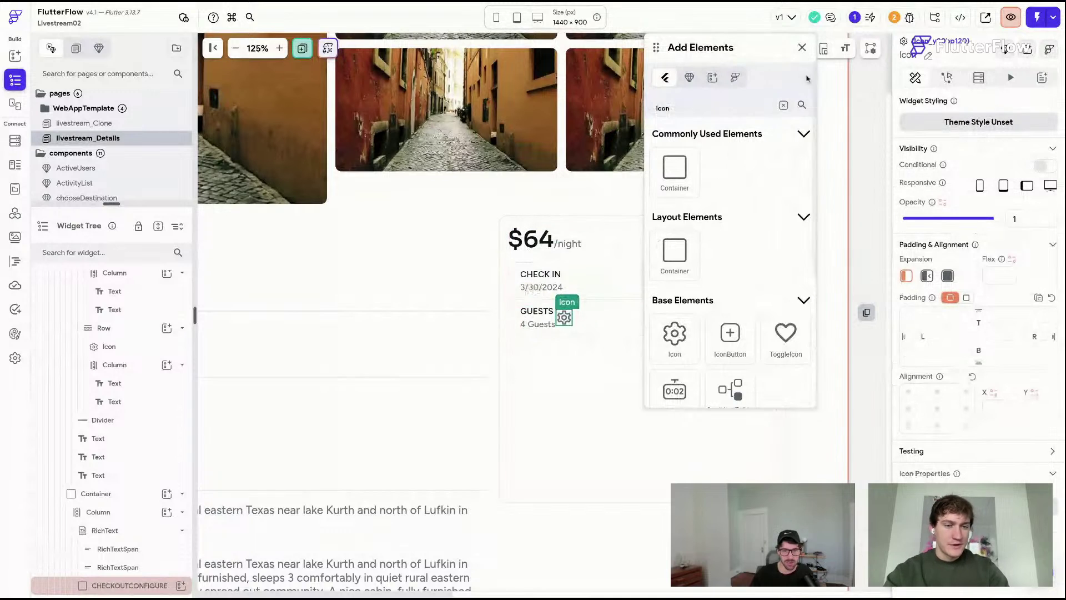
{"action": "left_click", "coordinate": [801, 47]}
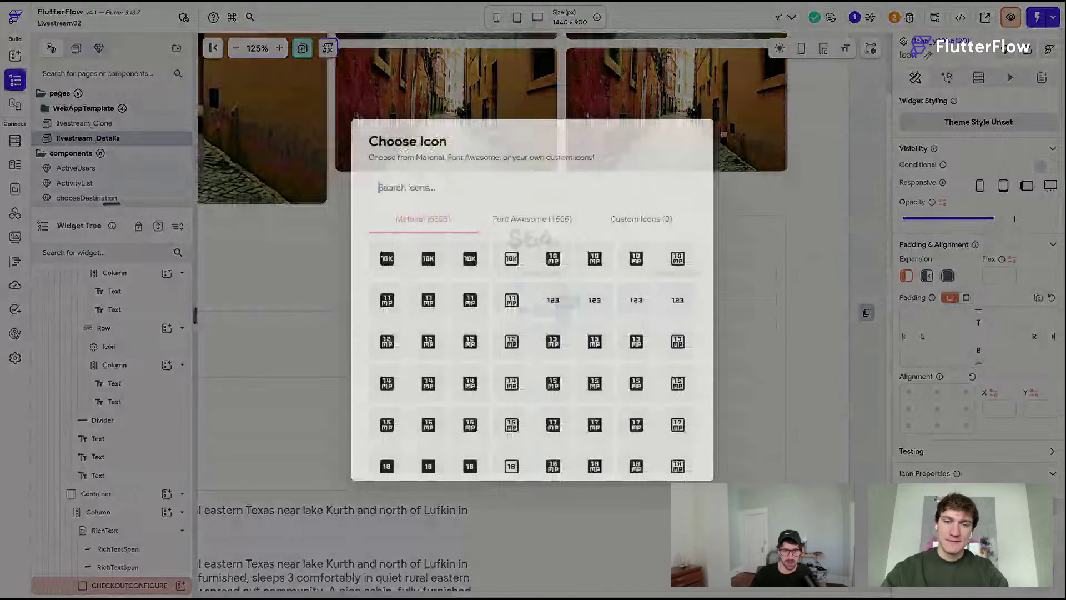
- Search the Material icons for "down" and change the GUESTS row's icon to a thin downward chevron
{"action": "type", "text": "down"}
{"action": "scroll", "coordinate": [483, 346], "scroll_direction": "down", "scroll_amount": 1}
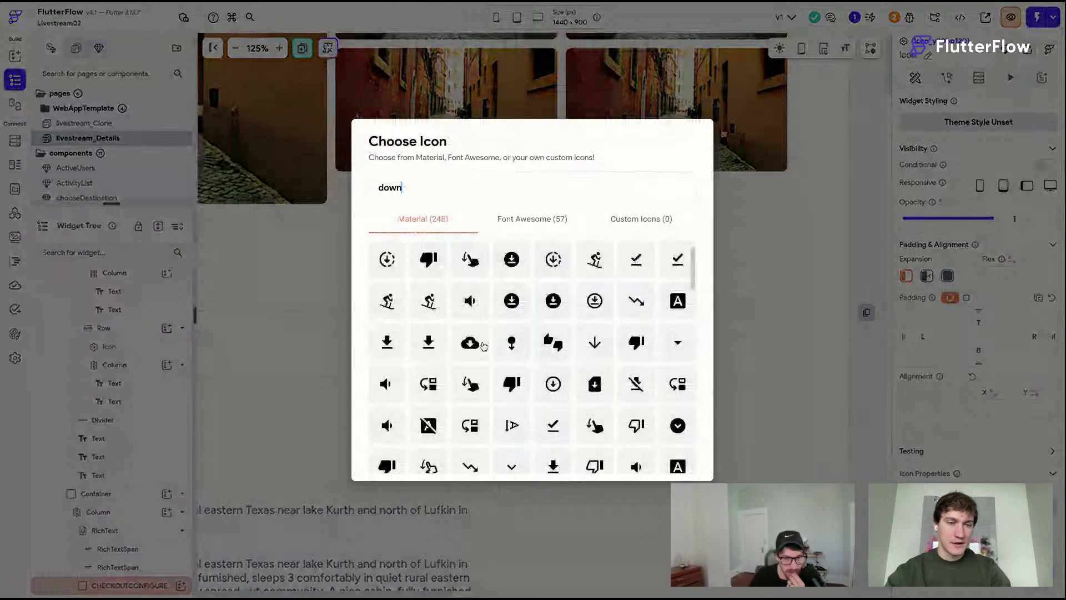
{"action": "scroll", "coordinate": [580, 338], "scroll_direction": "down", "scroll_amount": 4}
{"action": "scroll", "coordinate": [580, 336], "scroll_direction": "down", "scroll_amount": 5}
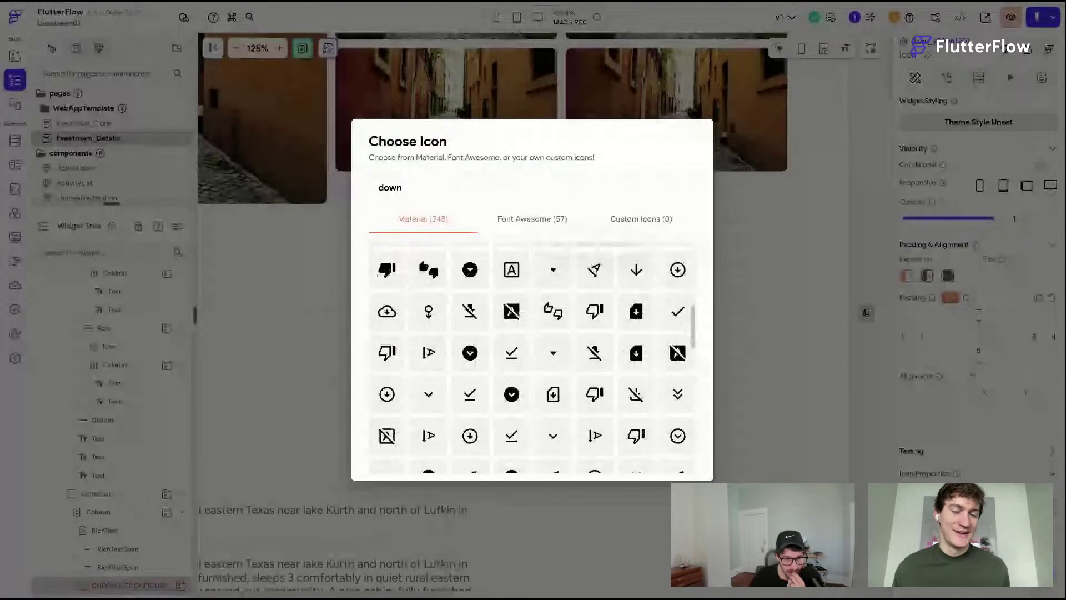
{"action": "scroll", "coordinate": [580, 331], "scroll_direction": "down", "scroll_amount": 3}
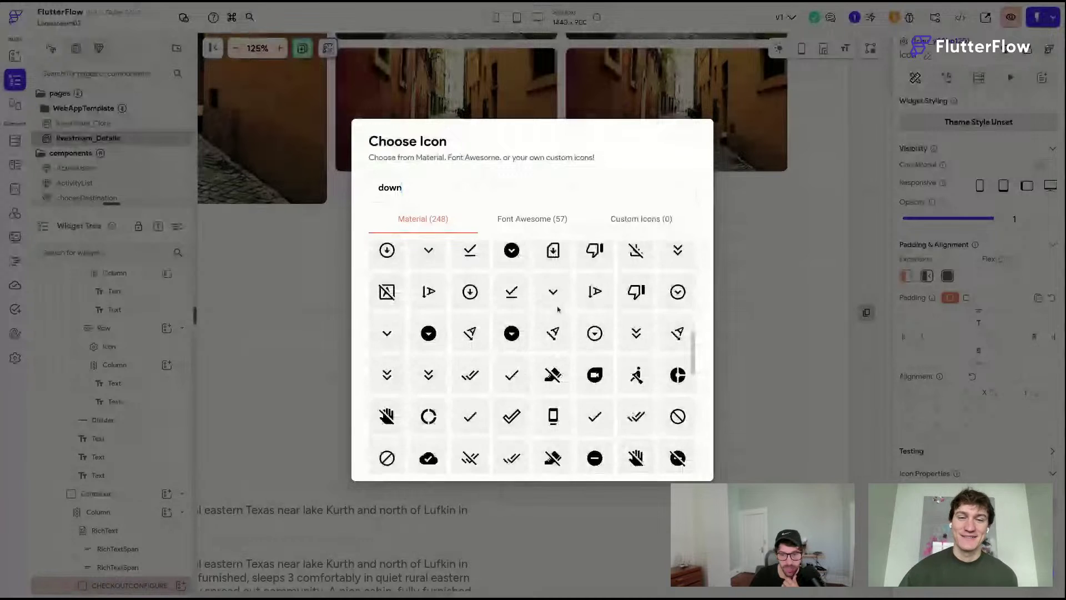
{"action": "left_click", "coordinate": [554, 296]}
- Expand the column with the GUESTS heading and value so the chevron icon sits at the row's far end
{"action": "left_click", "coordinate": [536, 311]}
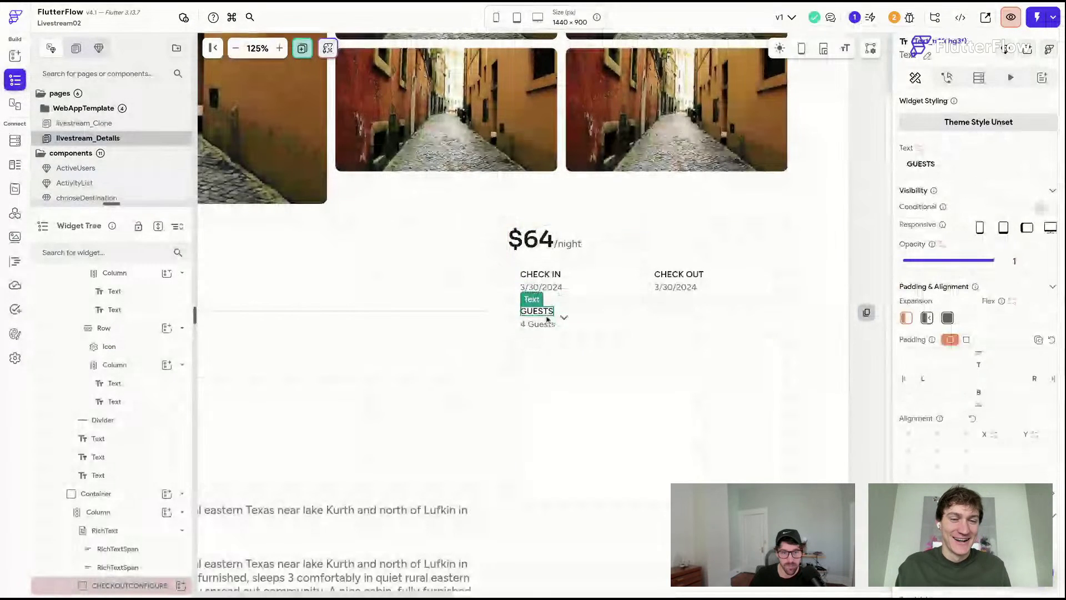
{"action": "left_click", "coordinate": [538, 324]}
{"action": "left_click", "coordinate": [514, 317]}
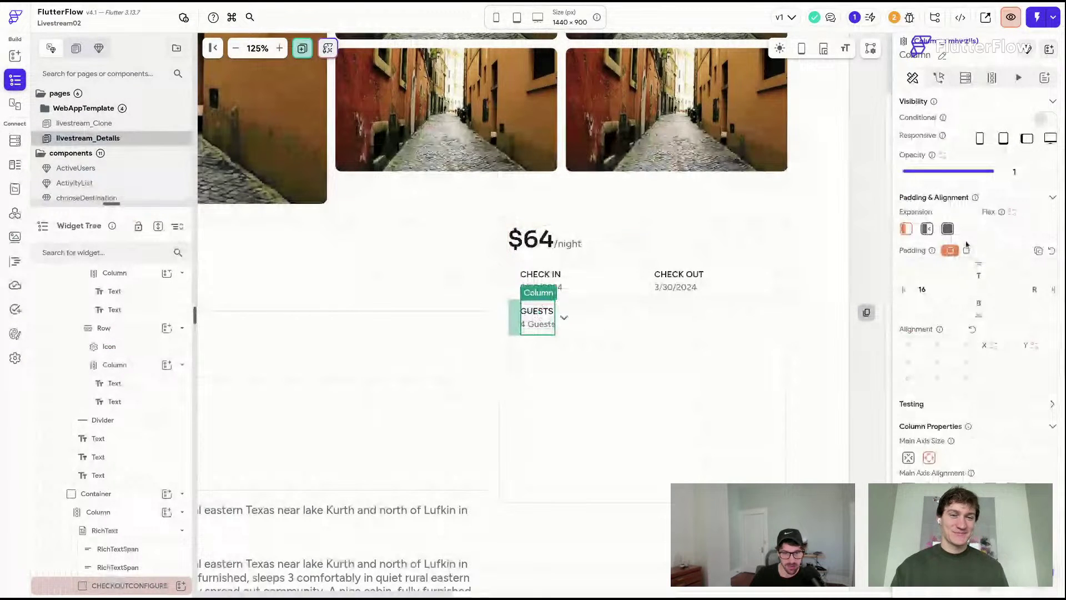
{"action": "left_click", "coordinate": [767, 326]}
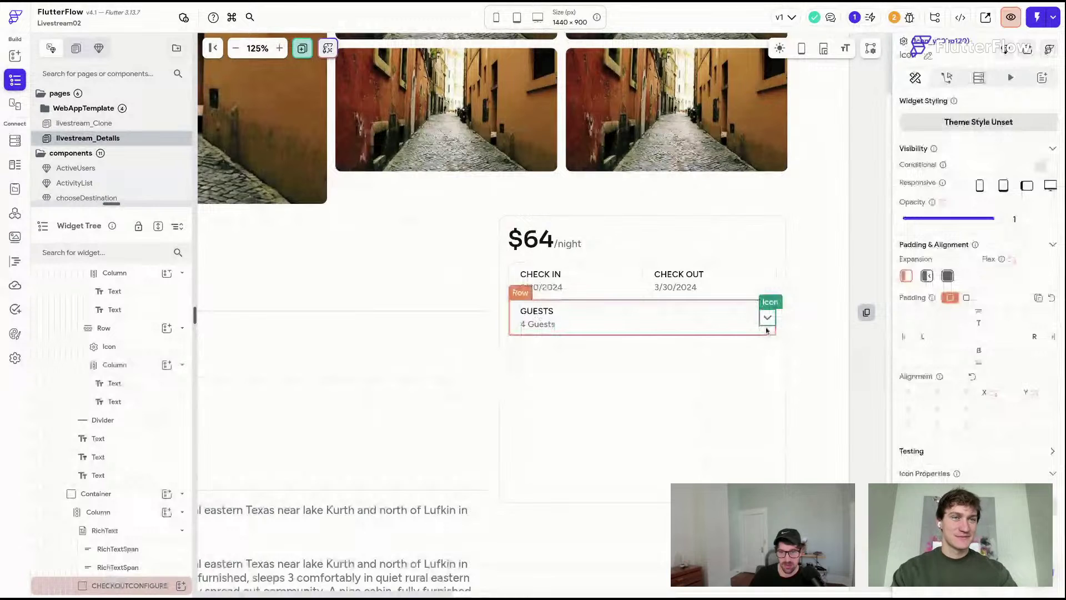
- Set the GUESTS row's right padding to 16 without leaving extra padding on its left side
{"action": "left_click", "coordinate": [767, 330]}
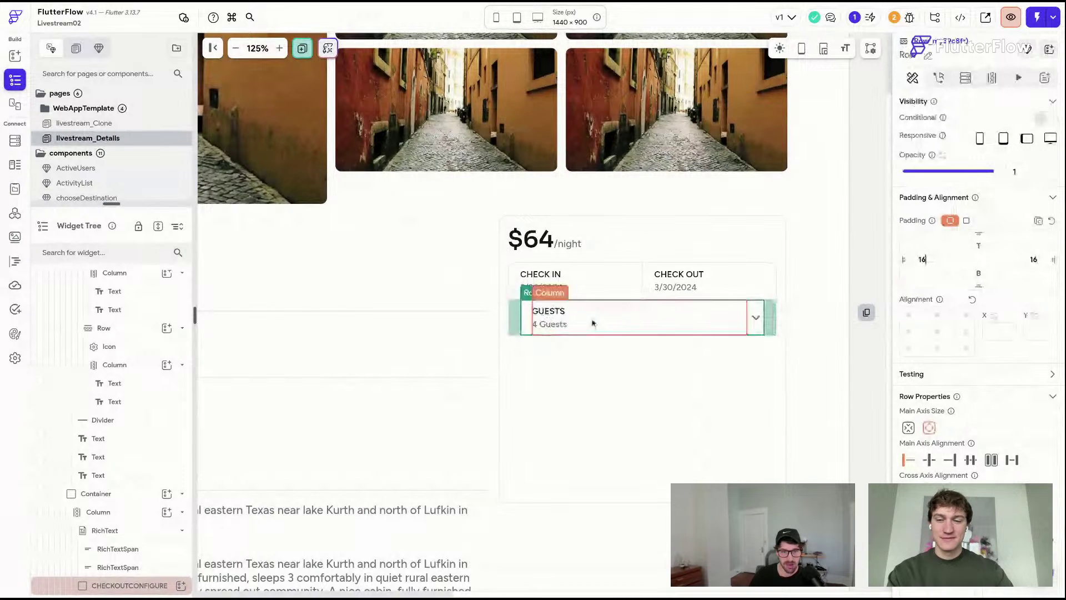
{"action": "left_click", "coordinate": [515, 318]}
{"action": "left_click", "coordinate": [514, 318]}
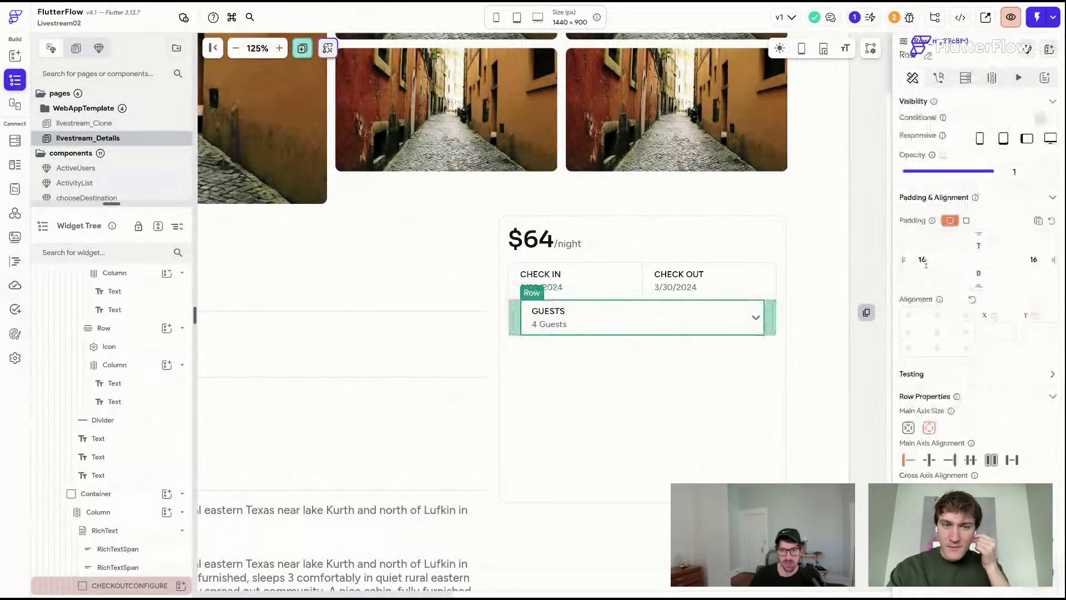
{"action": "left_click", "coordinate": [879, 263]}
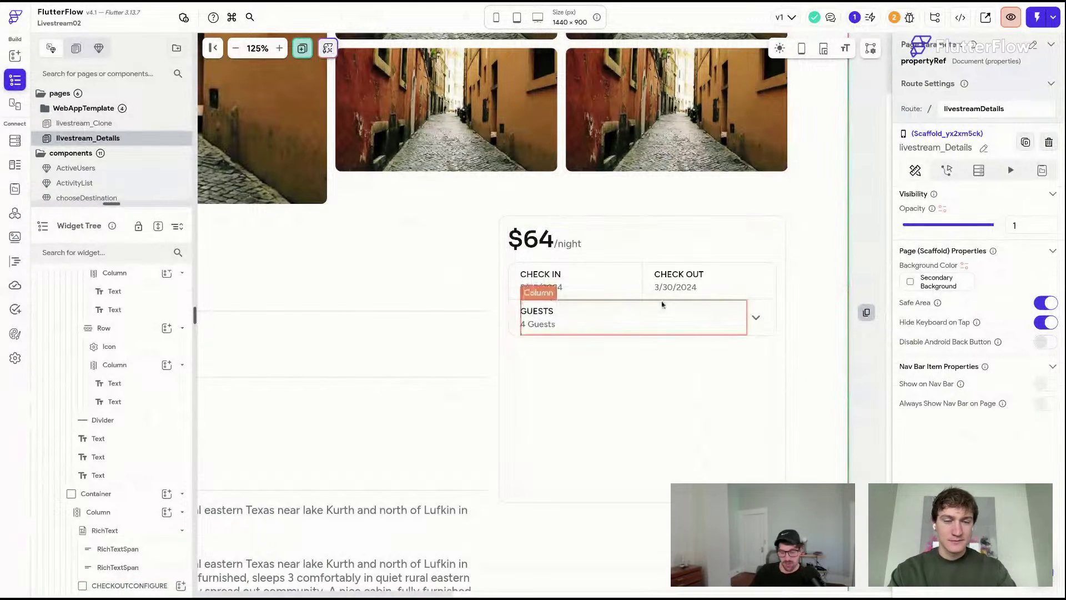
- Save the project and add a Button below the GUESTS row in the booking card's column
{"action": "key", "text": "super+s"}
{"action": "key", "text": "super+f"}
{"action": "left_click_drag", "start_coordinate": [785, 225], "coordinate": [625, 429]}
{"action": "left_click", "coordinate": [803, 47]}
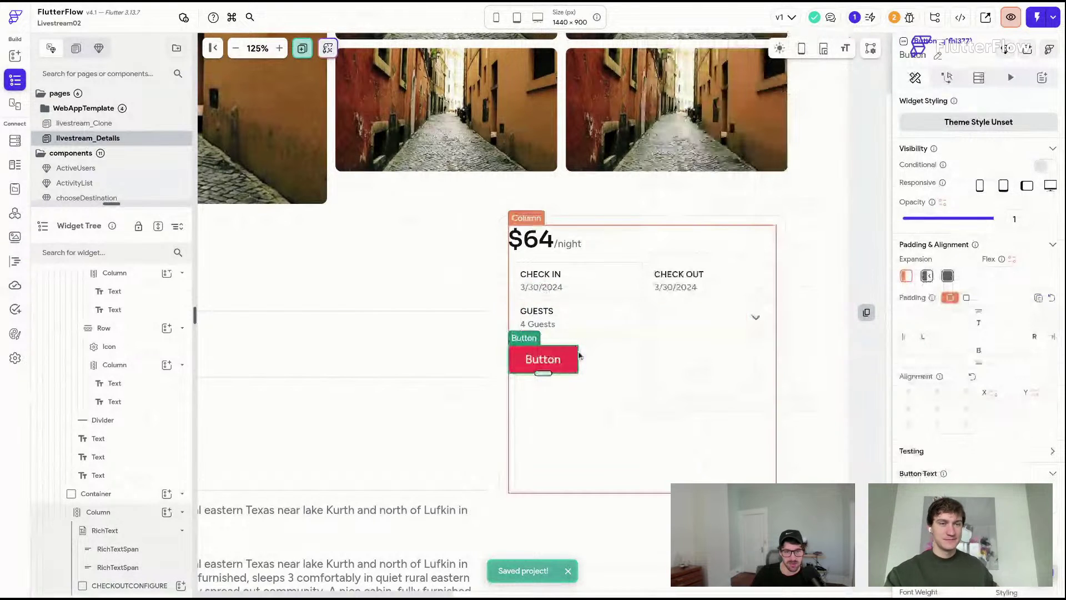
- Change the text of the booking card's button to "Reserve"
{"action": "left_click", "coordinate": [548, 376]}
{"action": "left_click", "coordinate": [546, 369]}
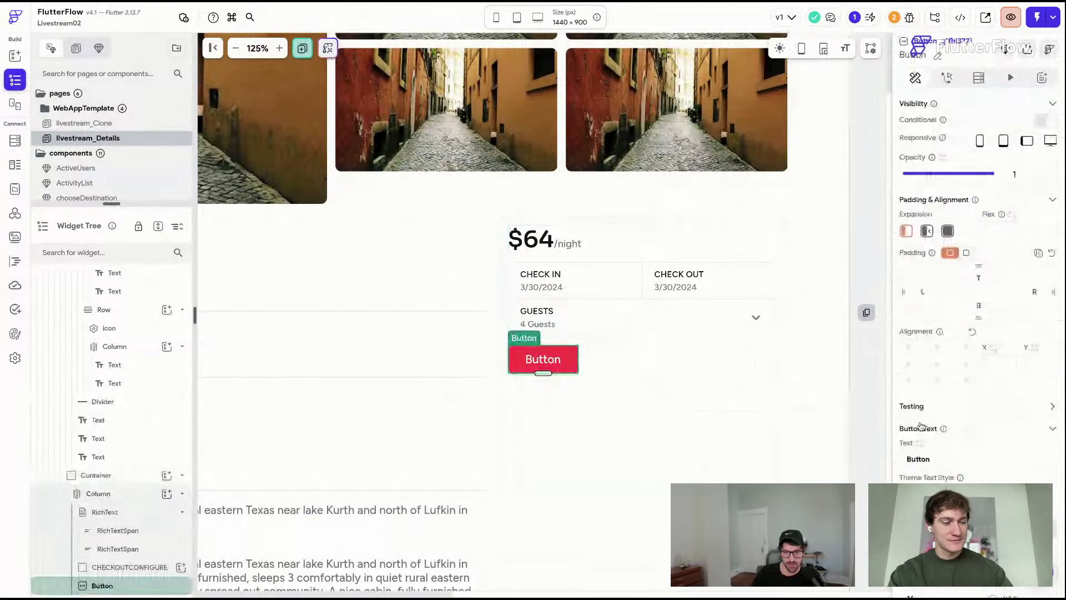
{"action": "scroll", "coordinate": [921, 425], "scroll_direction": "down", "scroll_amount": 2}
{"action": "left_click_drag", "start_coordinate": [946, 359], "coordinate": [843, 357]}
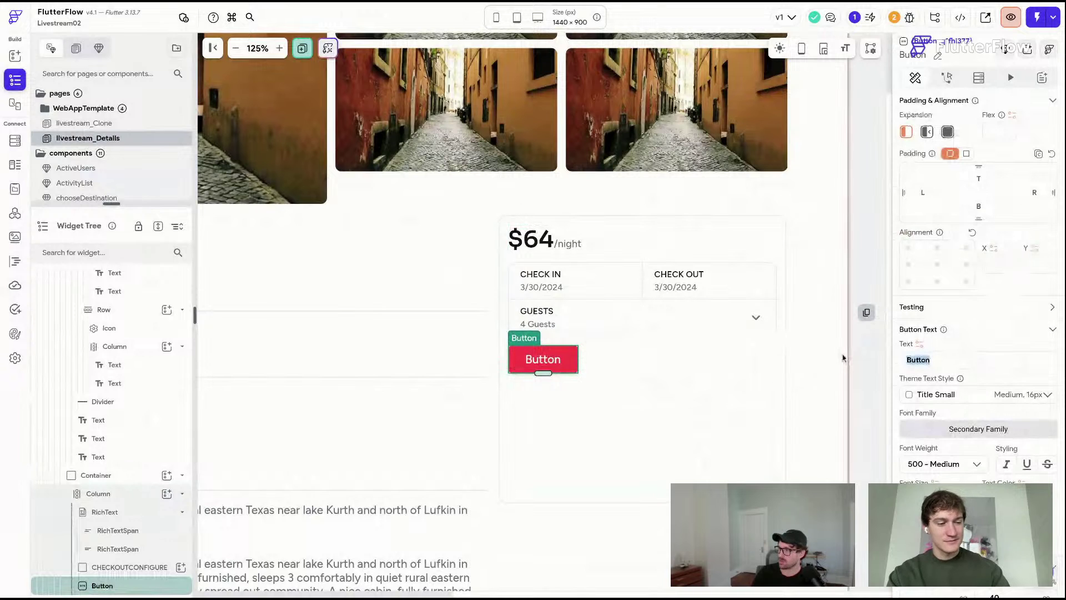
{"action": "type", "text": "Reserve"}
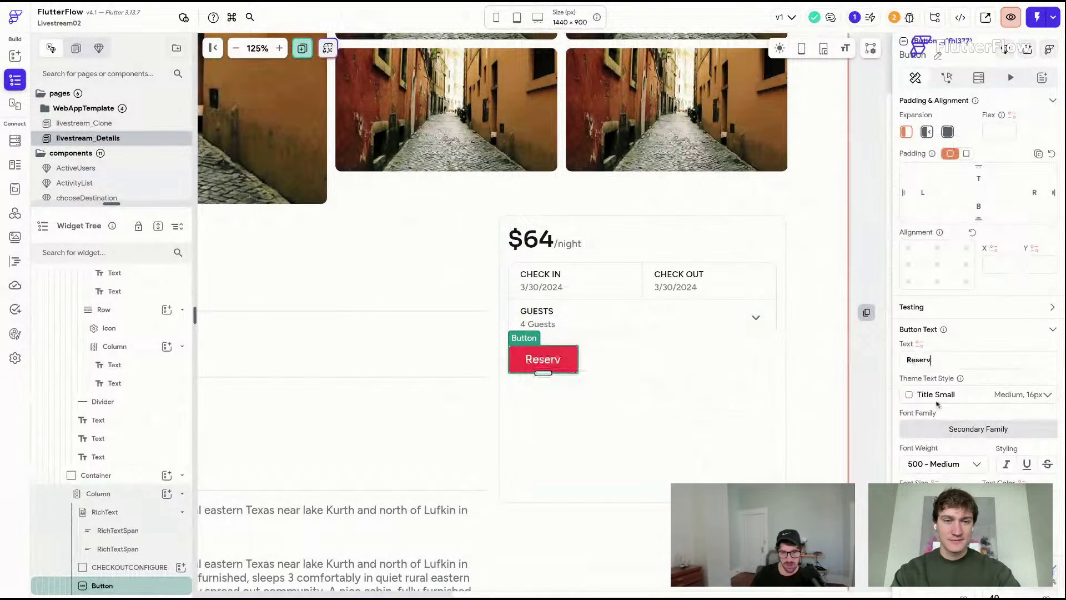
- Set the Reserve button's width to infinity and its height to 48 px
{"action": "scroll", "coordinate": [966, 401], "scroll_direction": "down", "scroll_amount": 4}
{"action": "left_click", "coordinate": [965, 399]}
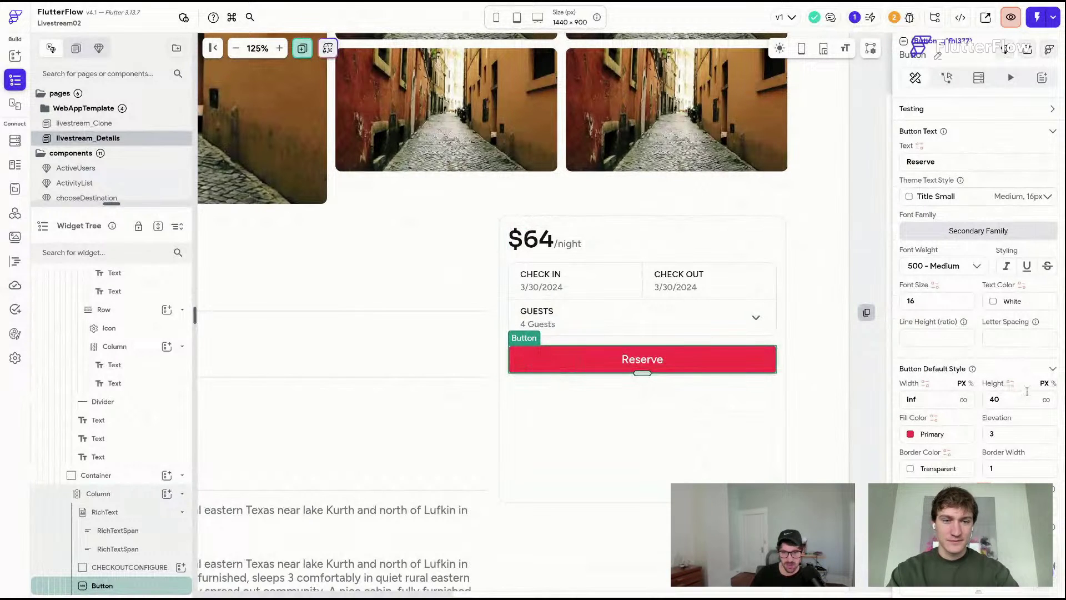
{"action": "type", "text": "48"}
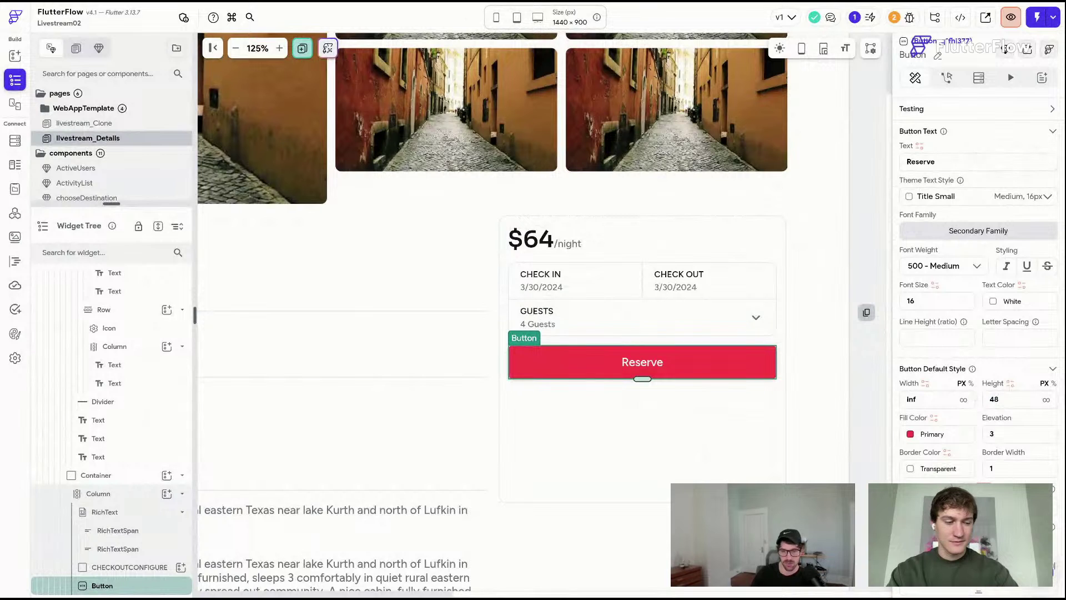
{"action": "left_click", "coordinate": [843, 390]}
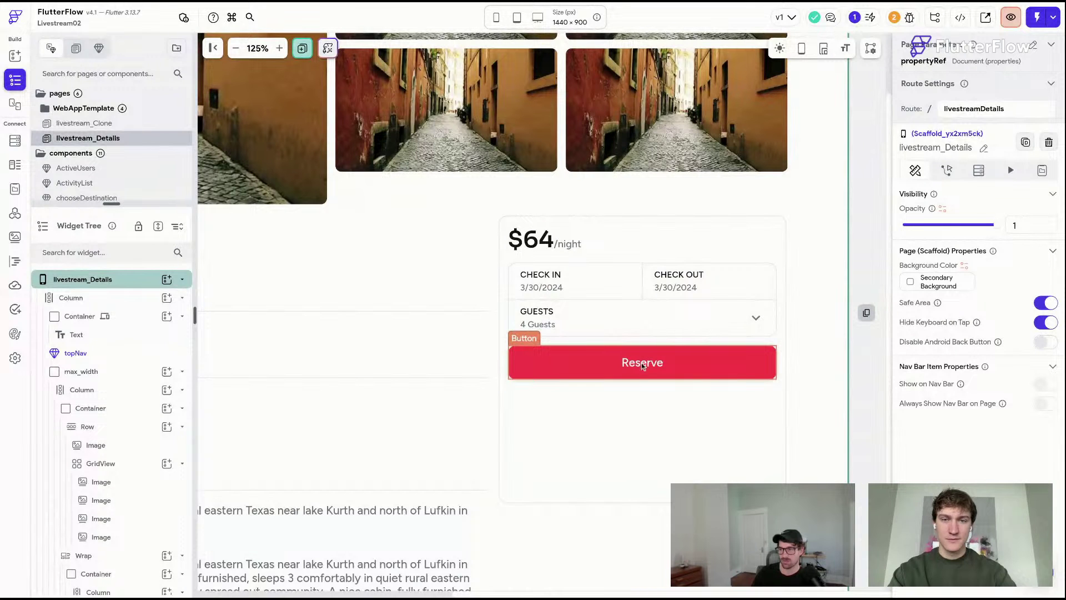
- Deselect the page widgets, fit more of the page on the canvas and save the project
{"action": "left_click", "coordinate": [834, 423]}
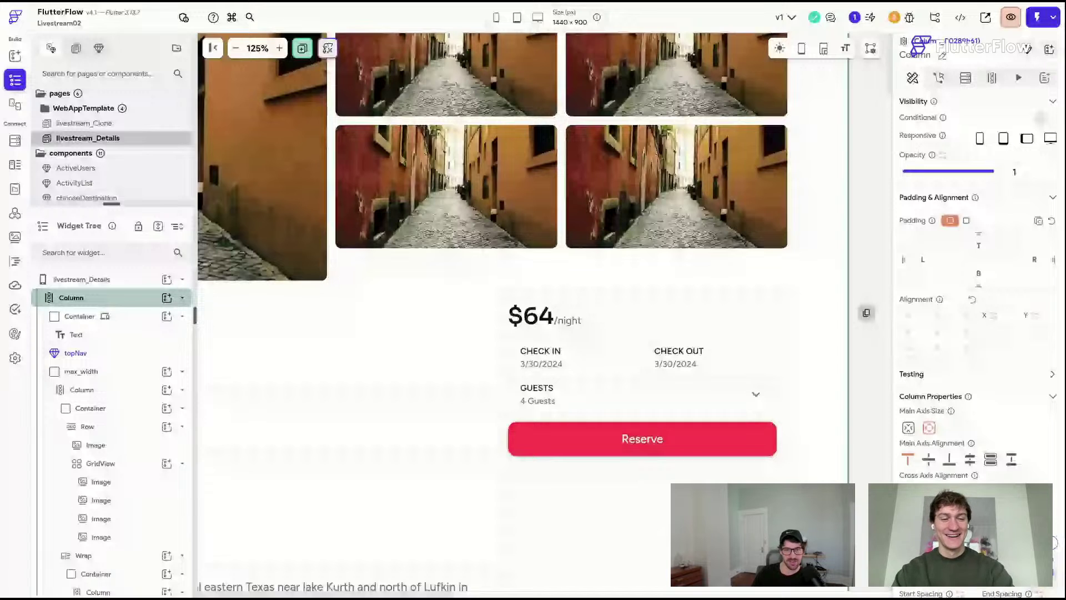
{"action": "key", "text": "ctrl+minus"}
{"action": "left_click", "coordinate": [673, 63]}
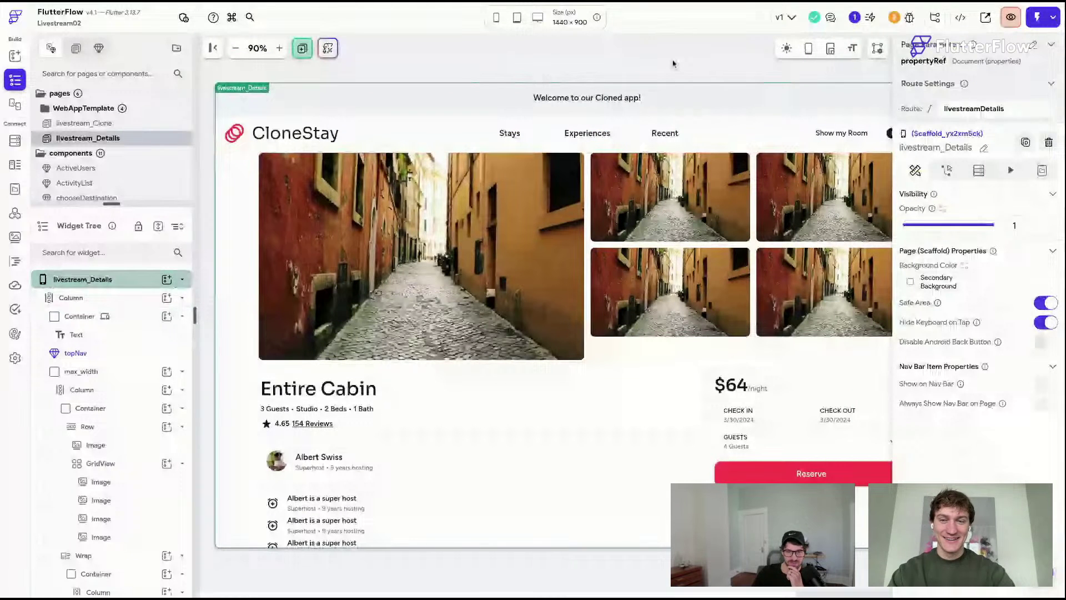
{"action": "key", "text": "ctrl+s"}
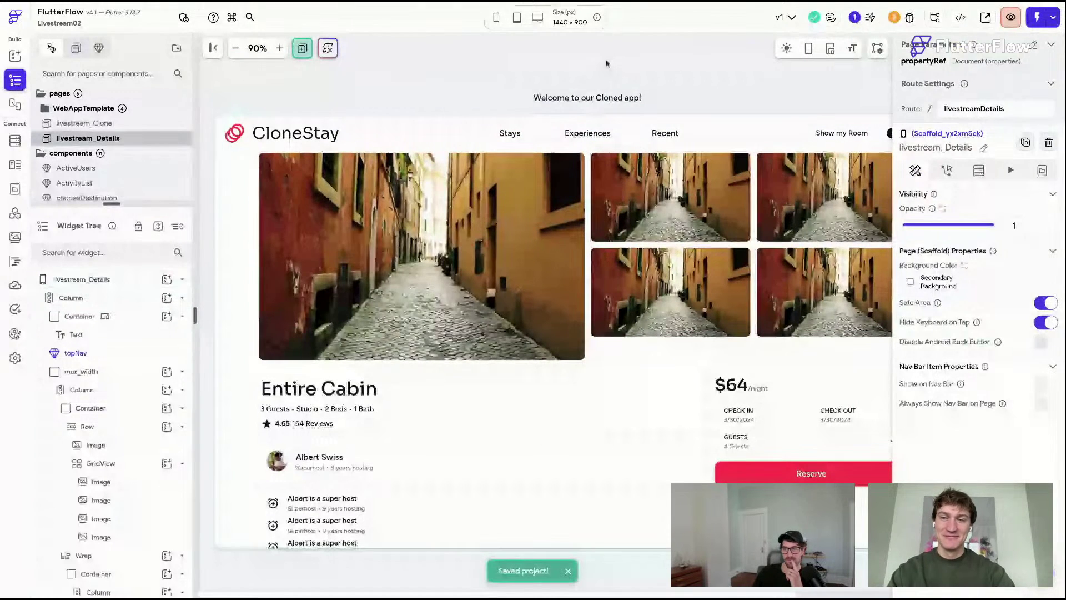
- Examine the property detail page's layout, from the image gallery and booking card down to the description texts
{"action": "scroll", "coordinate": [606, 63], "scroll_direction": "right", "scroll_amount": 5}
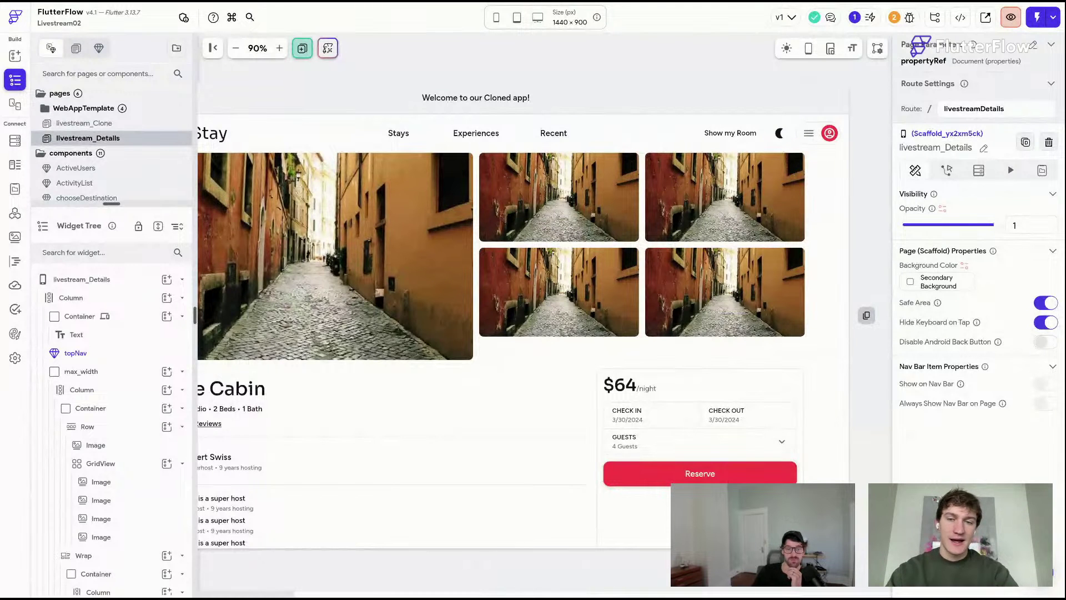
{"action": "scroll", "coordinate": [521, 333], "scroll_direction": "down", "scroll_amount": 1}
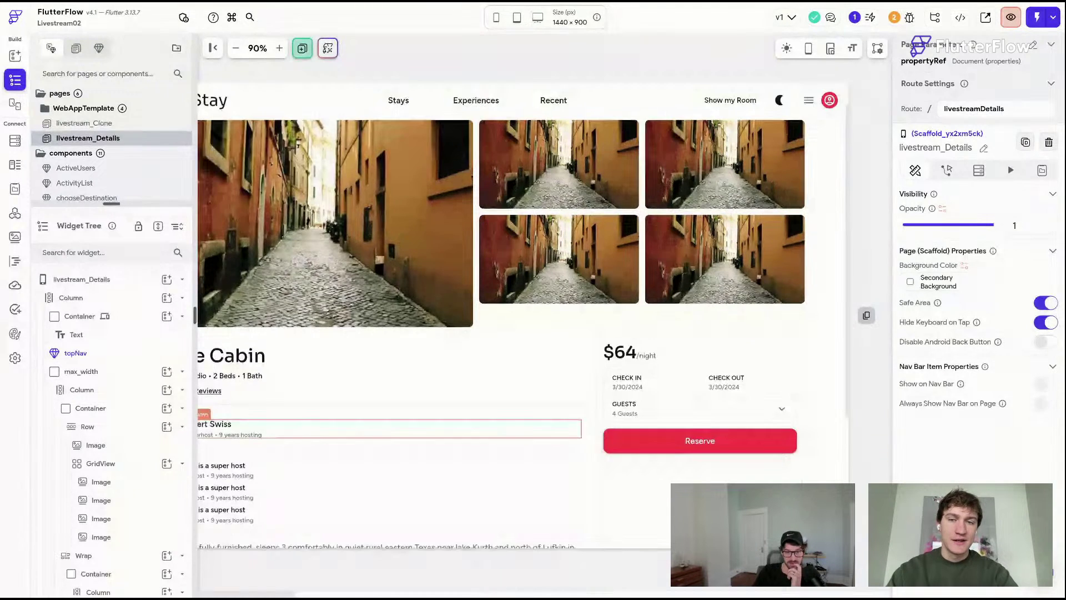
{"action": "scroll", "coordinate": [521, 334], "scroll_direction": "left", "scroll_amount": 4}
{"action": "scroll", "coordinate": [521, 333], "scroll_direction": "down", "scroll_amount": 3}
{"action": "scroll", "coordinate": [478, 361], "scroll_direction": "down", "scroll_amount": 5}
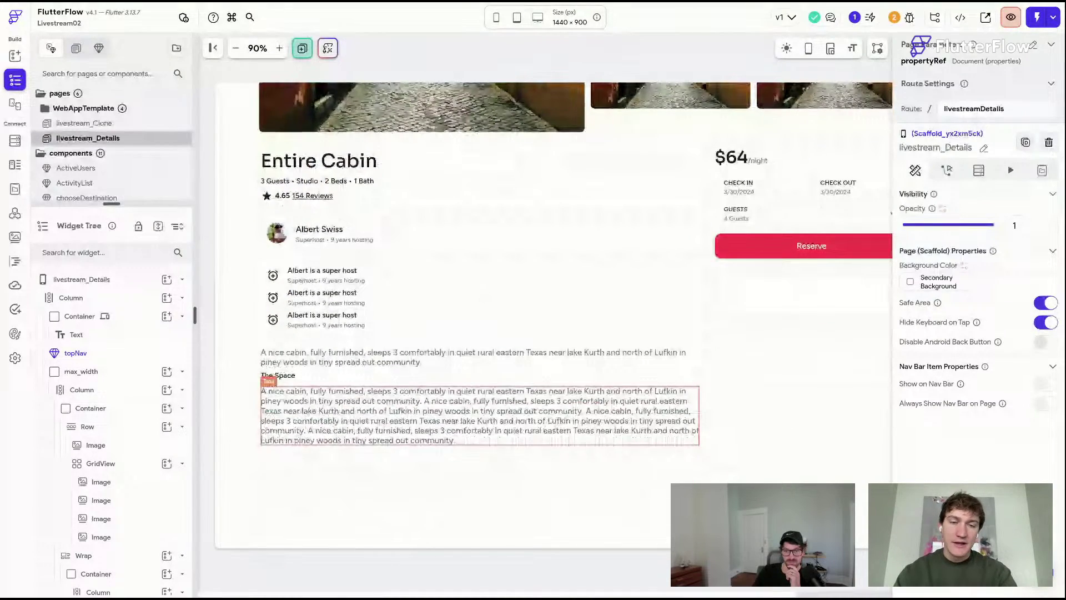
{"action": "scroll", "coordinate": [477, 361], "scroll_direction": "up", "scroll_amount": 3}
{"action": "scroll", "coordinate": [478, 360], "scroll_direction": "up", "scroll_amount": 4}
{"action": "scroll", "coordinate": [478, 361], "scroll_direction": "down", "scroll_amount": 6}
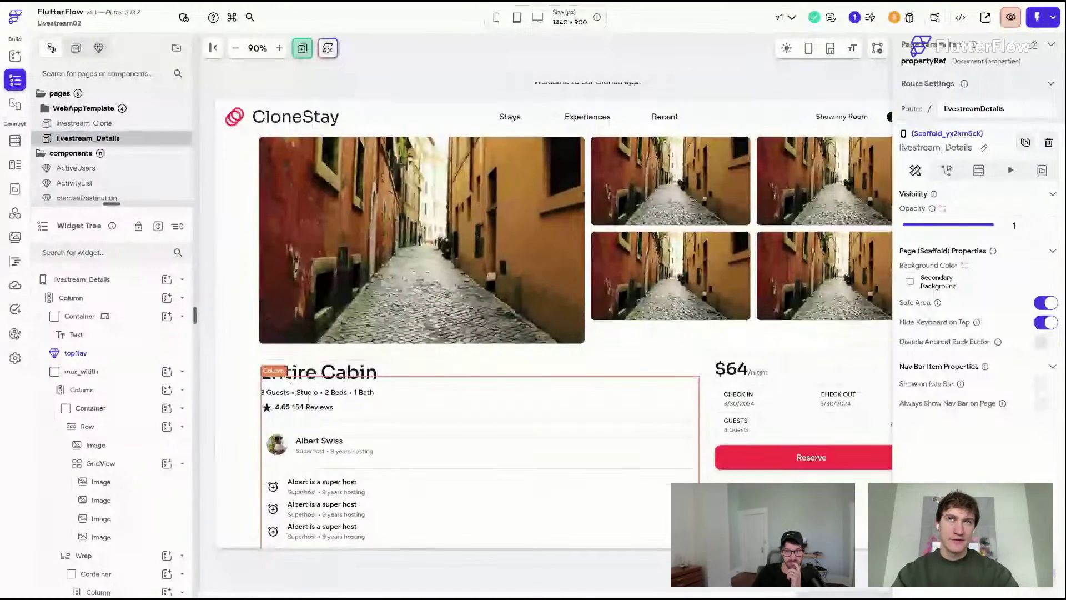
{"action": "scroll", "coordinate": [544, 333], "scroll_direction": "up", "scroll_amount": 5}
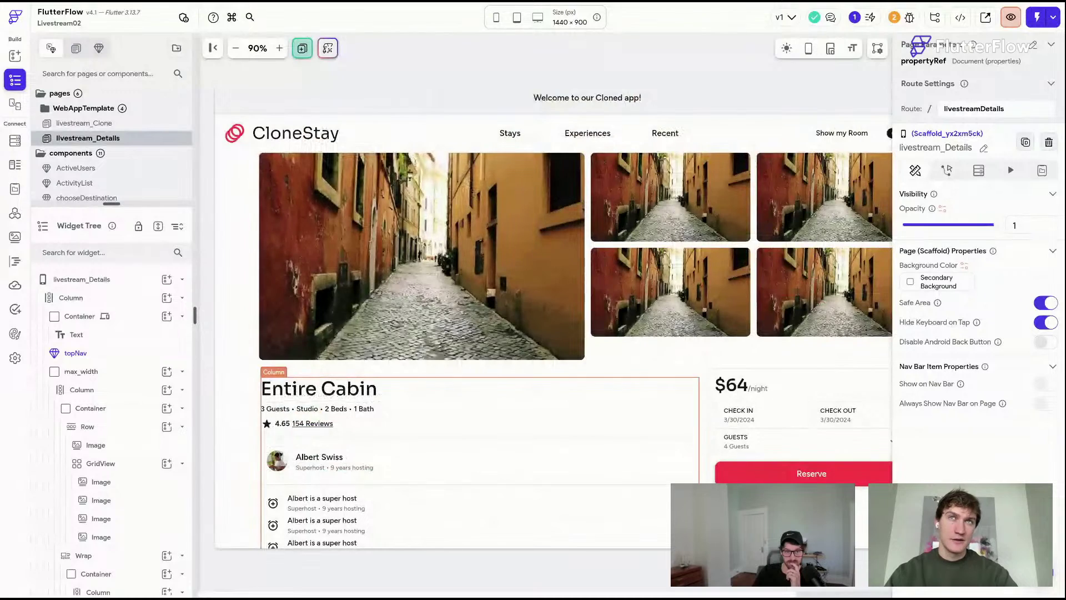
{"action": "scroll", "coordinate": [544, 334], "scroll_direction": "up", "scroll_amount": 2}
{"action": "scroll", "coordinate": [544, 333], "scroll_direction": "right", "scroll_amount": 2}
{"action": "scroll", "coordinate": [544, 316], "scroll_direction": "left", "scroll_amount": 2}
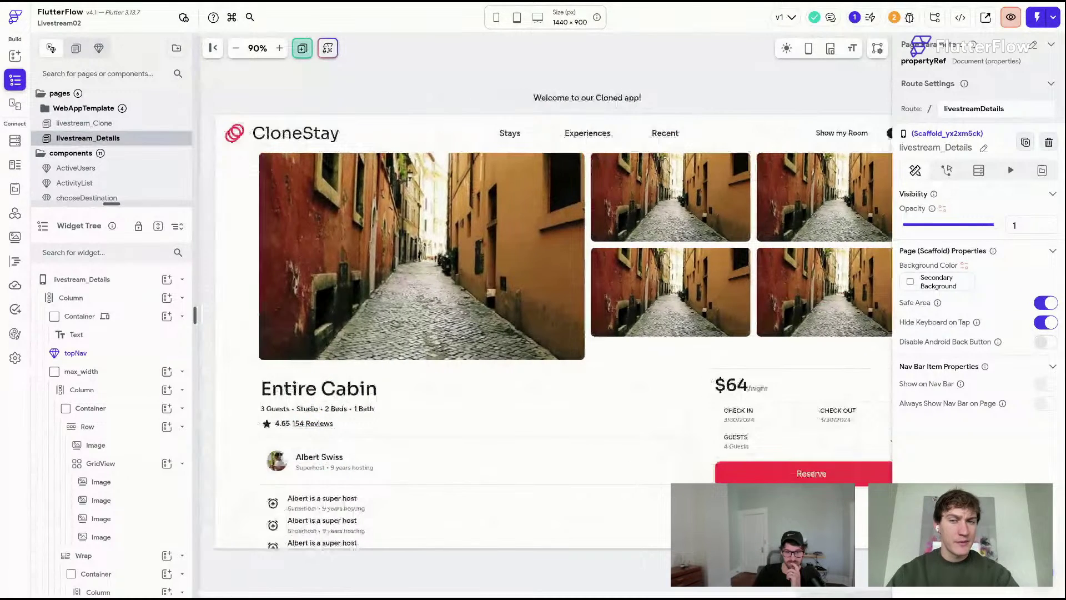
- Open the theme colors preview in Theme Settings and show the livestream_Details page in it
{"action": "left_click", "coordinate": [17, 336]}
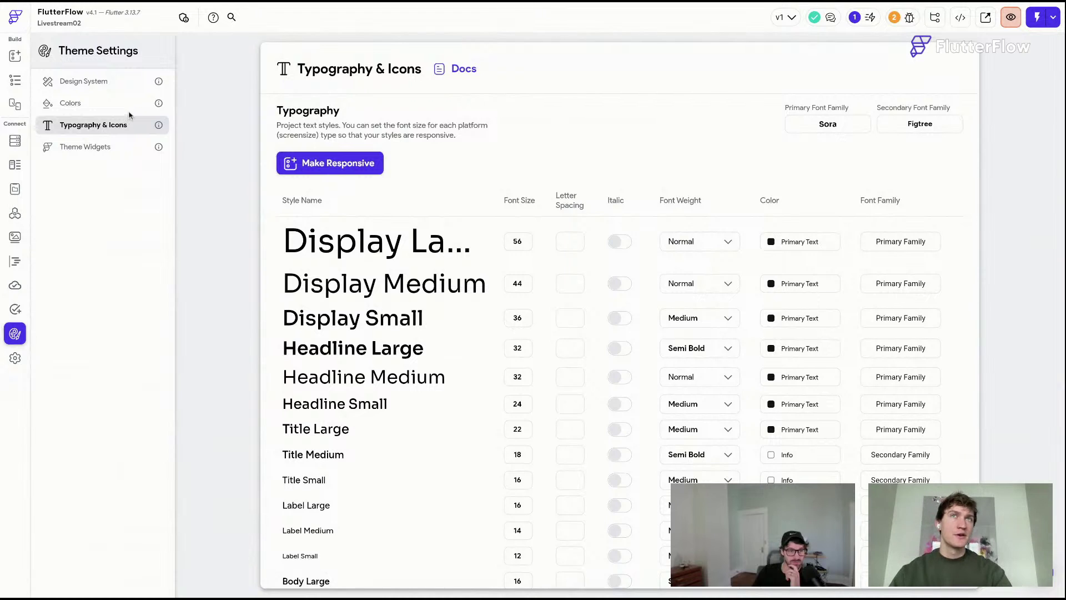
{"action": "left_click", "coordinate": [131, 104]}
{"action": "left_click", "coordinate": [336, 129]}
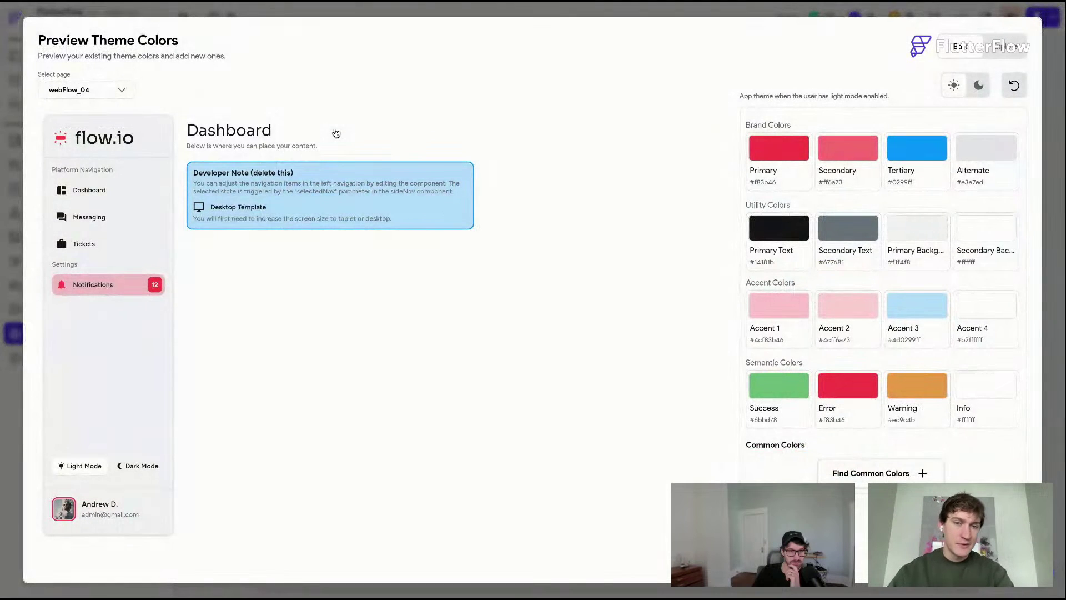
{"action": "left_click", "coordinate": [110, 89]}
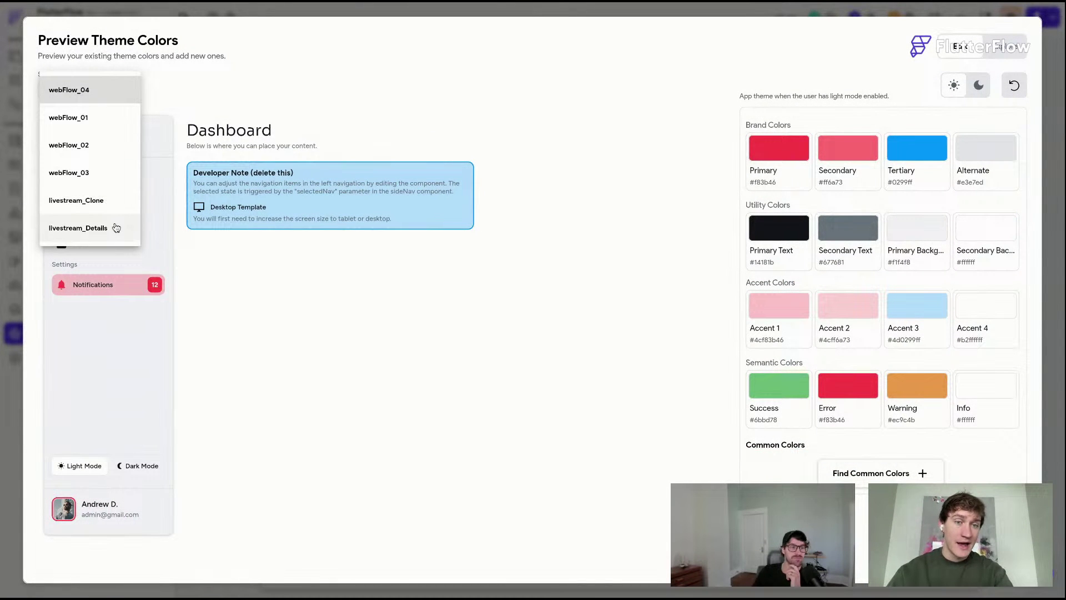
{"action": "left_click", "coordinate": [113, 232]}
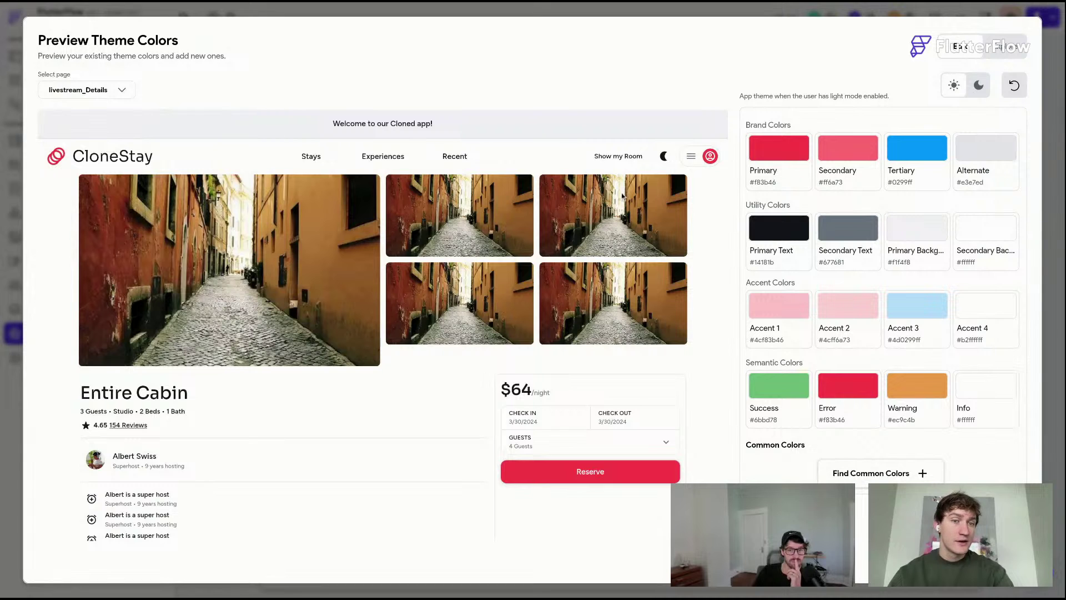
- Explore the ready-made themes and select Purple Tones for the previewed page
{"action": "left_click", "coordinate": [1001, 45]}
{"action": "scroll", "coordinate": [940, 232], "scroll_direction": "down", "scroll_amount": 5}
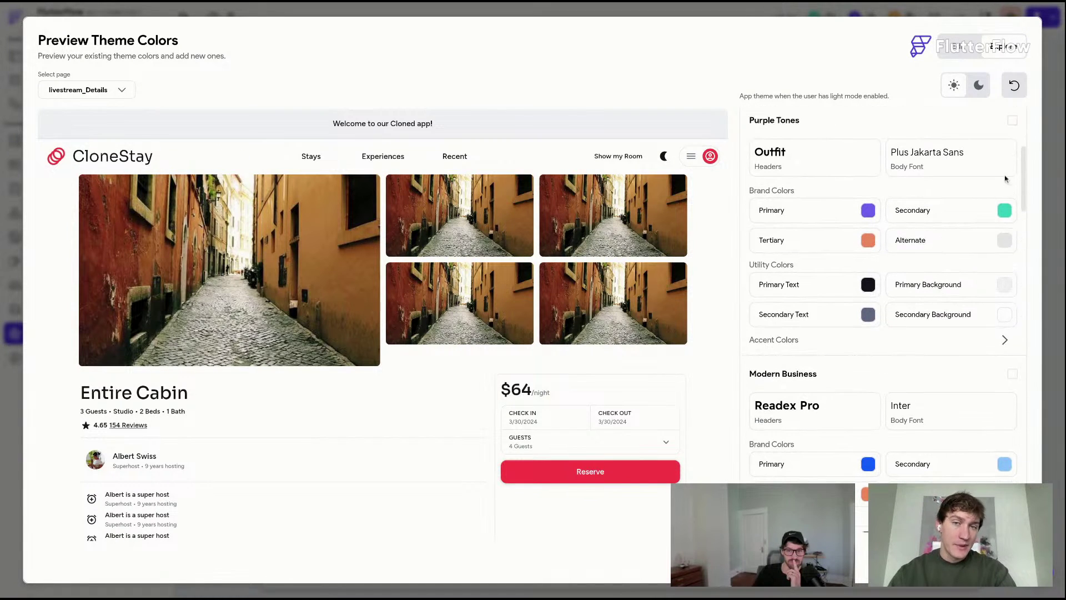
{"action": "left_click", "coordinate": [1012, 119]}
{"action": "scroll", "coordinate": [963, 184], "scroll_direction": "down", "scroll_amount": 2}
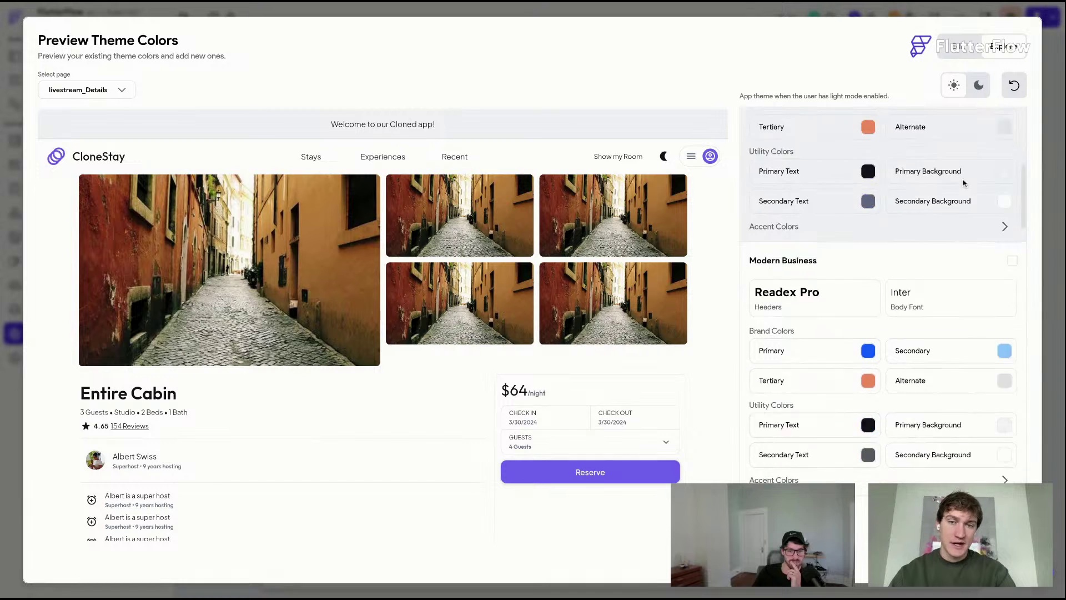
- Preview the Modern Business, Modern & Bold, Sleek & Cool and Techy Simple themes on the details page
{"action": "scroll", "coordinate": [964, 183], "scroll_direction": "down", "scroll_amount": 2}
{"action": "left_click", "coordinate": [1012, 150]}
{"action": "scroll", "coordinate": [930, 189], "scroll_direction": "down", "scroll_amount": 5}
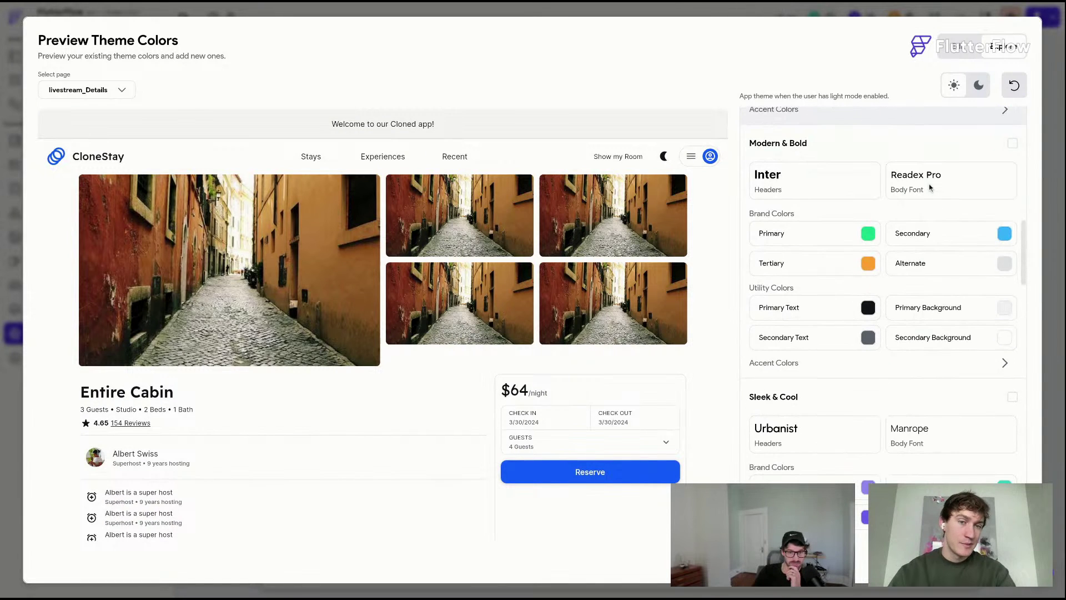
{"action": "left_click", "coordinate": [1012, 143]}
{"action": "scroll", "coordinate": [1016, 267], "scroll_direction": "down", "scroll_amount": 3}
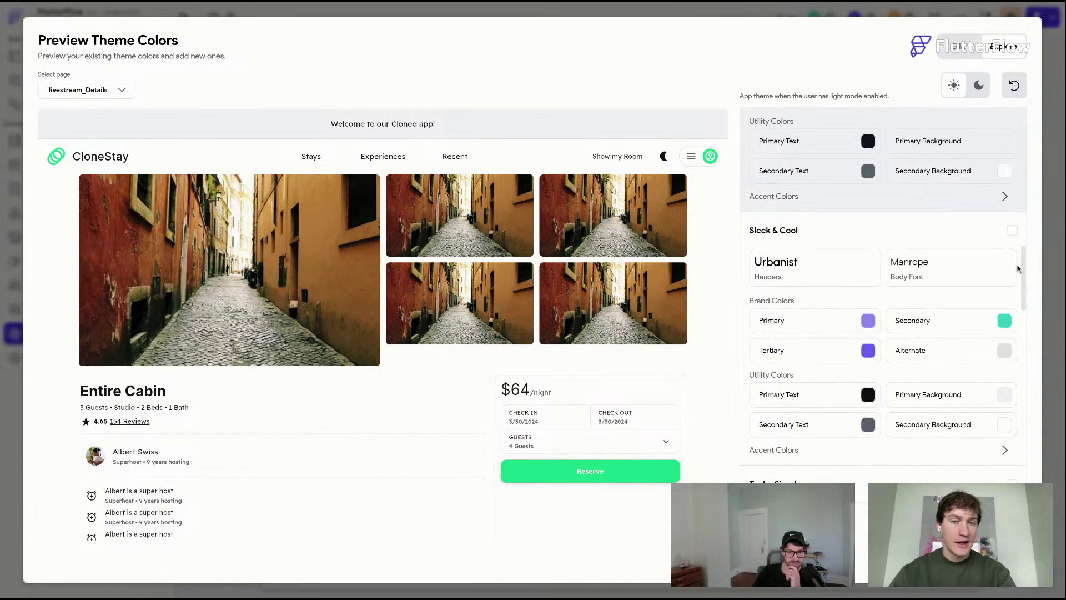
{"action": "left_click", "coordinate": [1012, 230]}
{"action": "scroll", "coordinate": [945, 231], "scroll_direction": "down", "scroll_amount": 5}
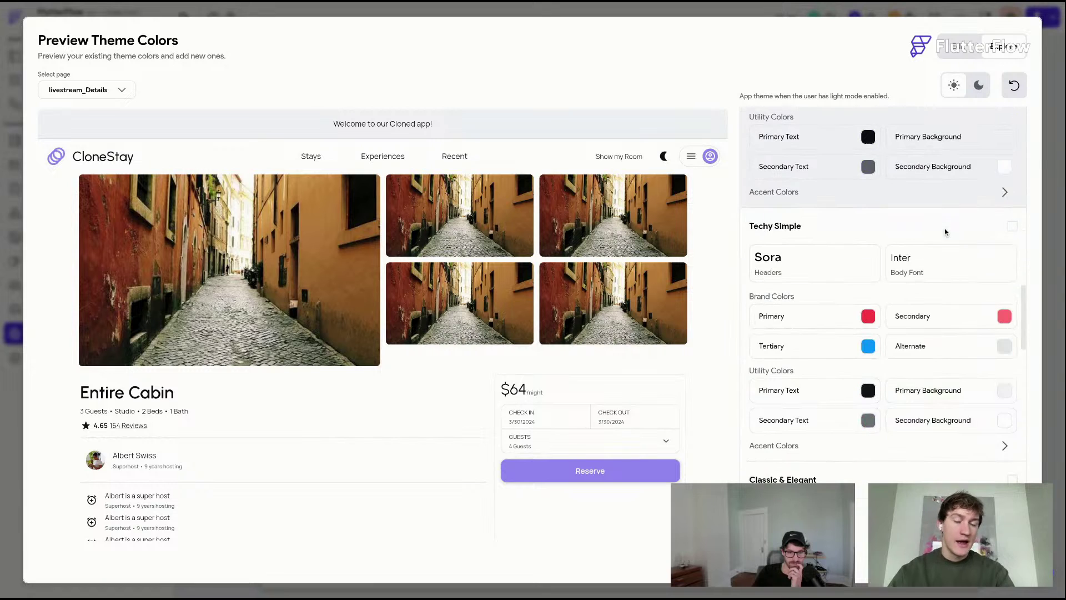
{"action": "left_click", "coordinate": [1011, 228]}
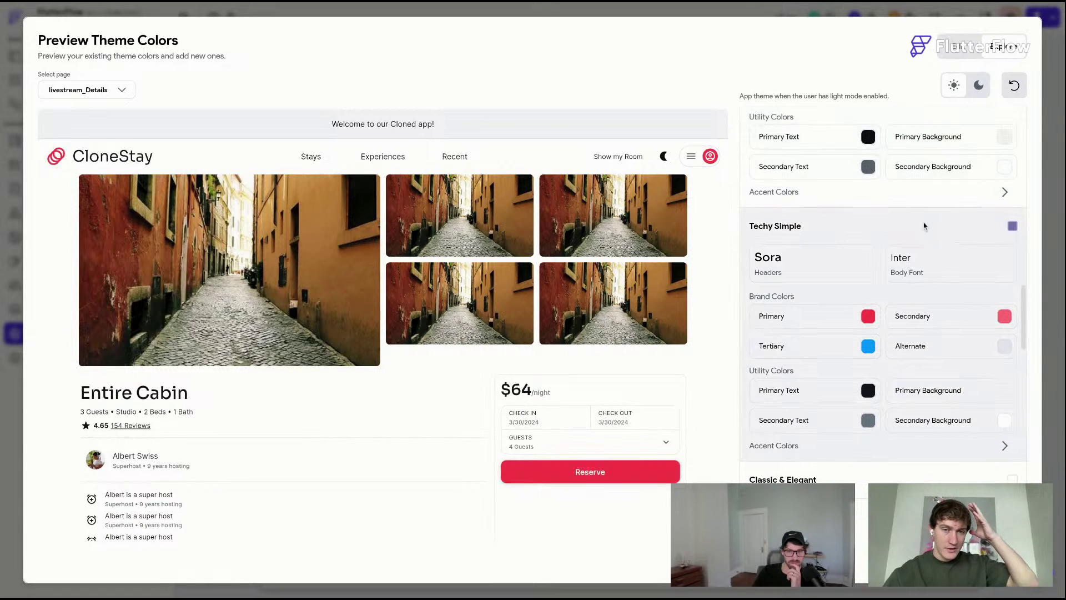
- Preview the Classic & Elegant, Professional & Refined and Funky Futuristic themes on the details page
{"action": "scroll", "coordinate": [923, 226], "scroll_direction": "down", "scroll_amount": 5}
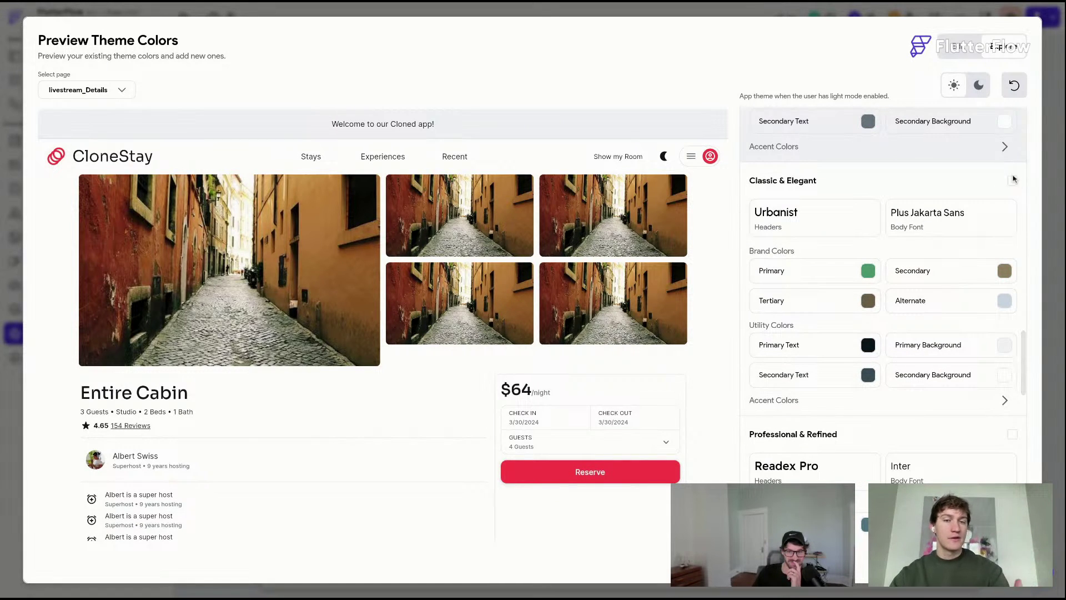
{"action": "left_click", "coordinate": [1013, 181]}
{"action": "scroll", "coordinate": [975, 294], "scroll_direction": "down", "scroll_amount": 3}
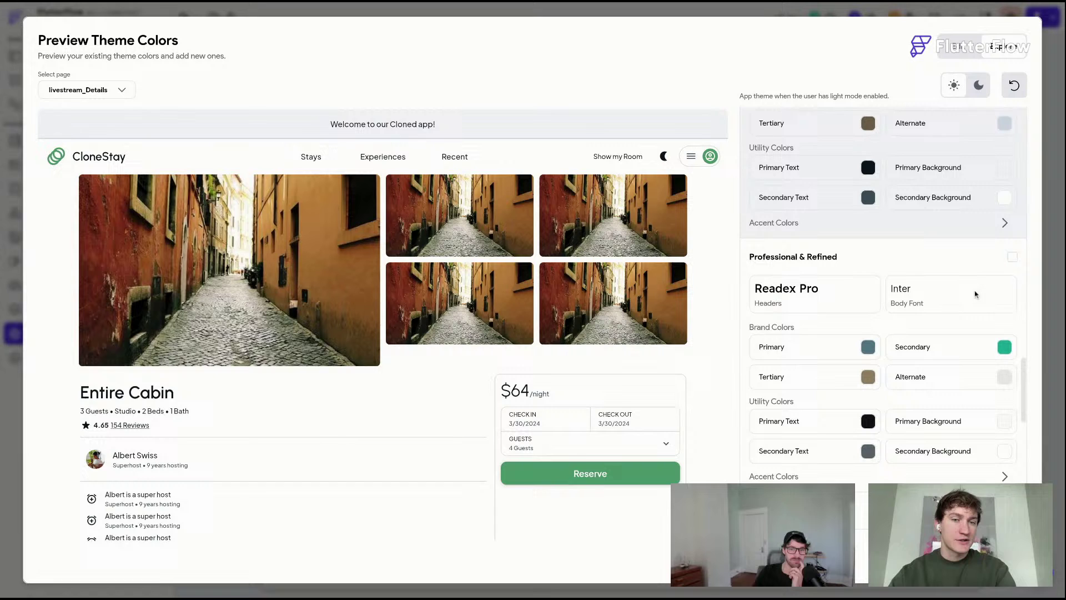
{"action": "left_click", "coordinate": [1011, 256]}
{"action": "scroll", "coordinate": [948, 239], "scroll_direction": "down", "scroll_amount": 4}
{"action": "scroll", "coordinate": [948, 239], "scroll_direction": "down", "scroll_amount": 1}
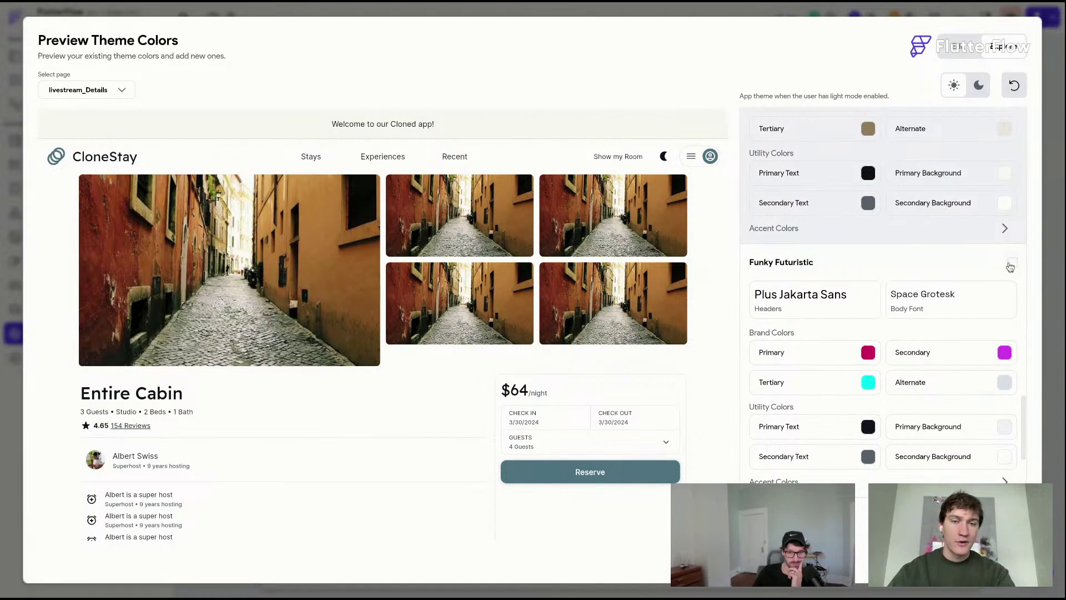
{"action": "left_click", "coordinate": [1012, 258]}
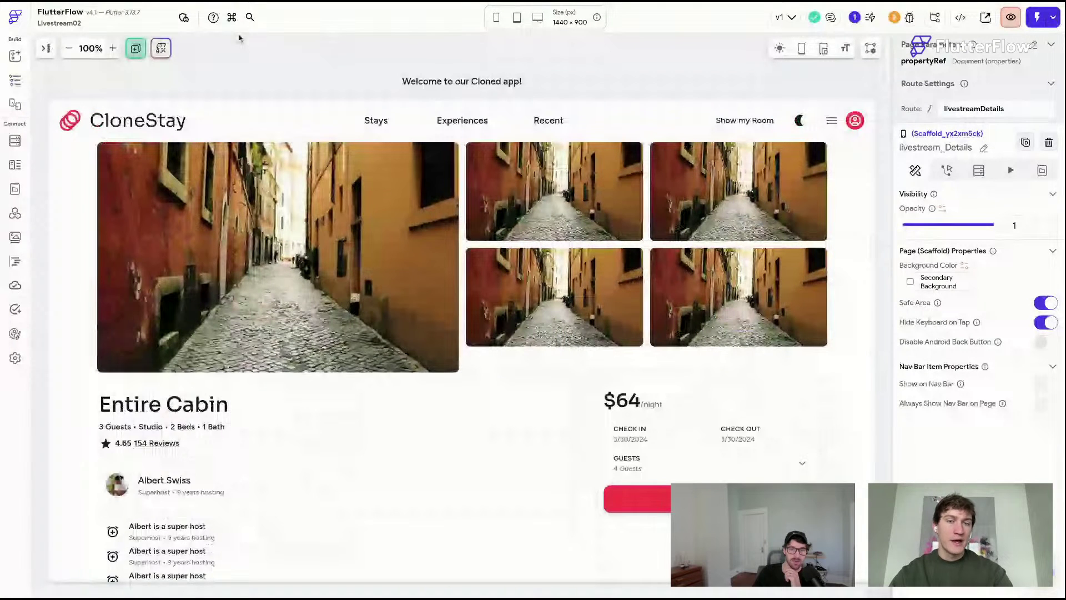
- Add a box shadow to the booking card's container on the details page
{"action": "scroll", "coordinate": [619, 132], "scroll_direction": "right", "scroll_amount": 1}
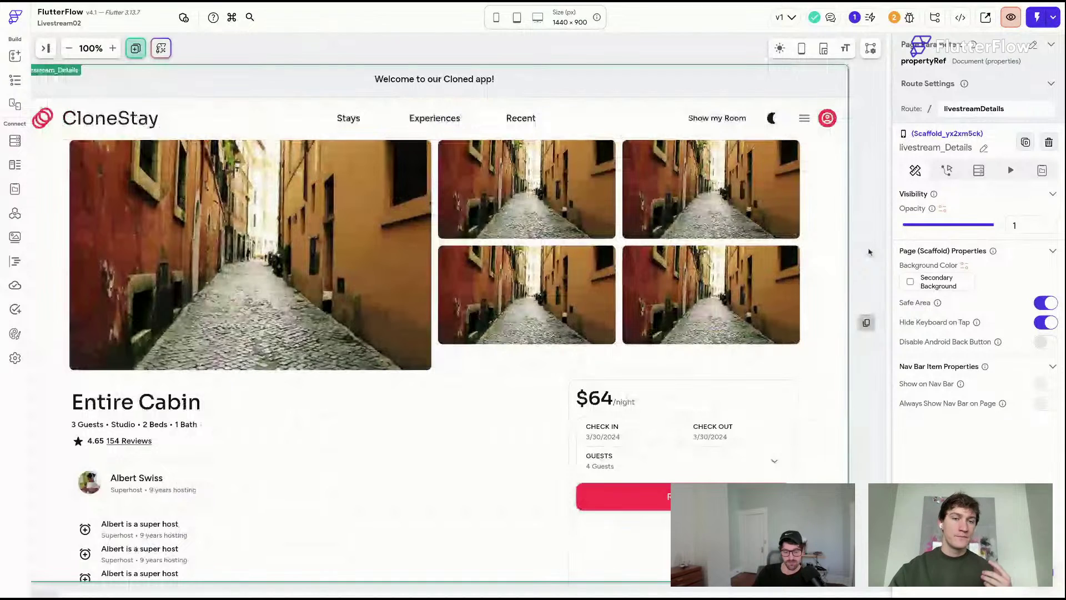
{"action": "scroll", "coordinate": [869, 251], "scroll_direction": "down", "scroll_amount": 1}
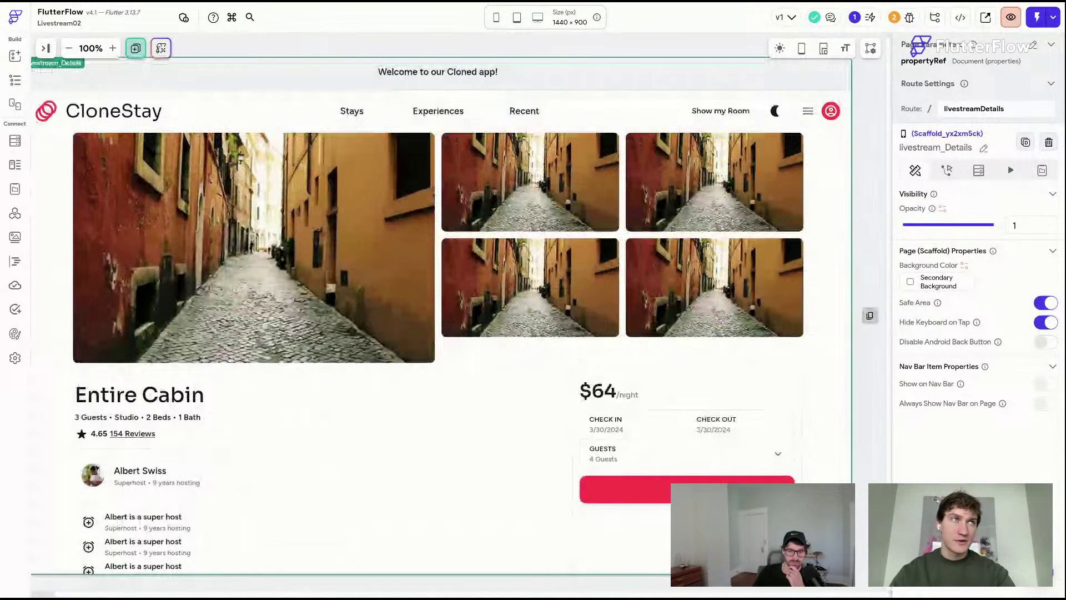
{"action": "left_click", "coordinate": [767, 376]}
{"action": "scroll", "coordinate": [1027, 390], "scroll_direction": "down", "scroll_amount": 5}
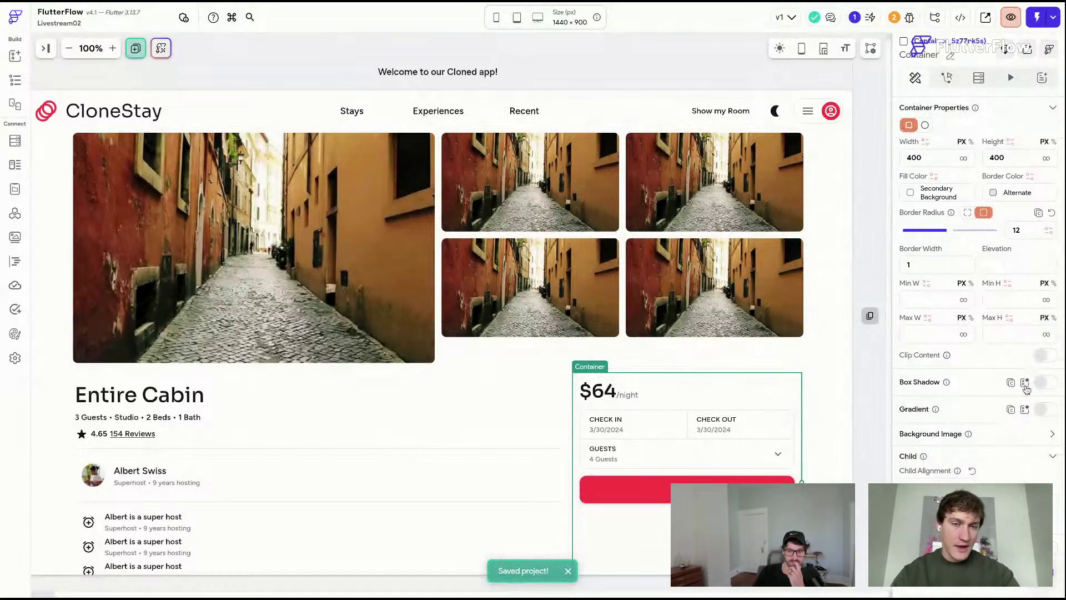
{"action": "left_click", "coordinate": [1024, 382]}
{"action": "left_click", "coordinate": [904, 469]}
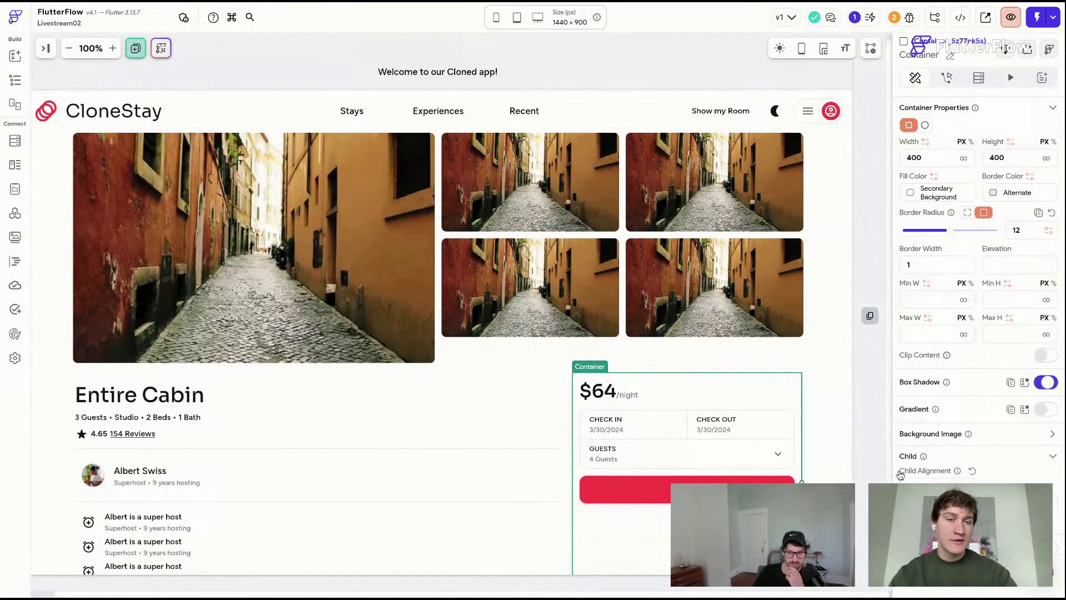
{"action": "left_click", "coordinate": [852, 248]}
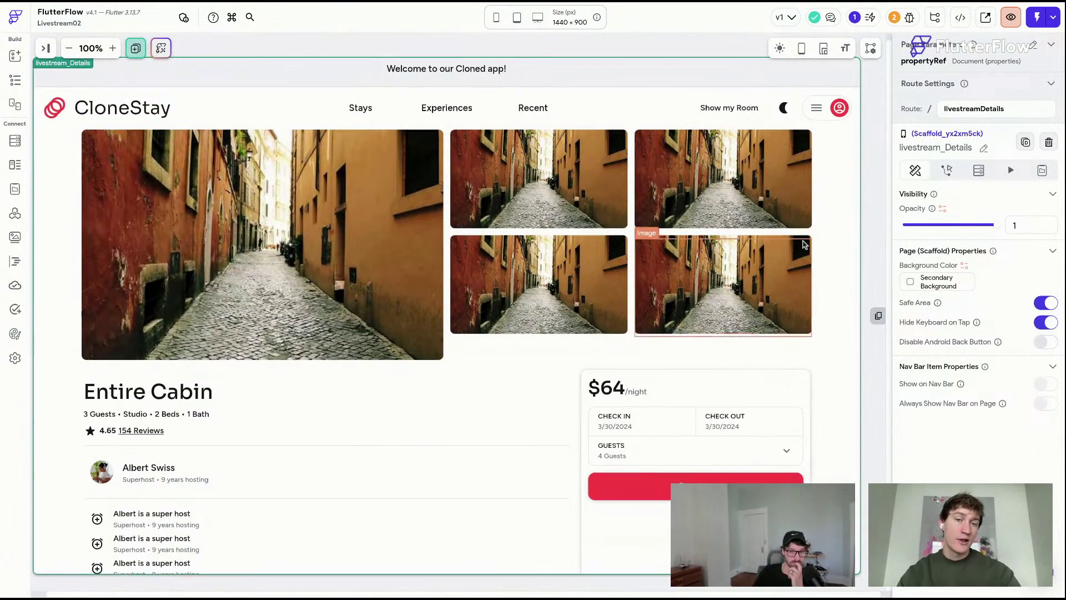
- Set the padding of the column inside the booking card to 16 on all sides and save the project
{"action": "scroll", "coordinate": [804, 244], "scroll_direction": "down", "scroll_amount": 5}
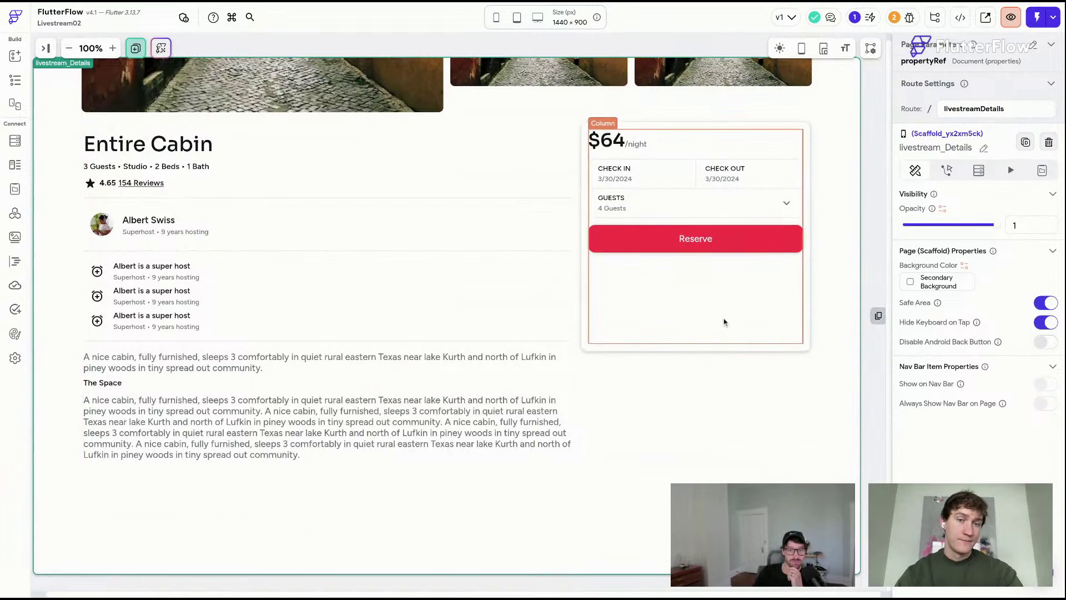
{"action": "left_click", "coordinate": [723, 322]}
{"action": "left_click", "coordinate": [1022, 238]}
{"action": "type", "text": "1"}
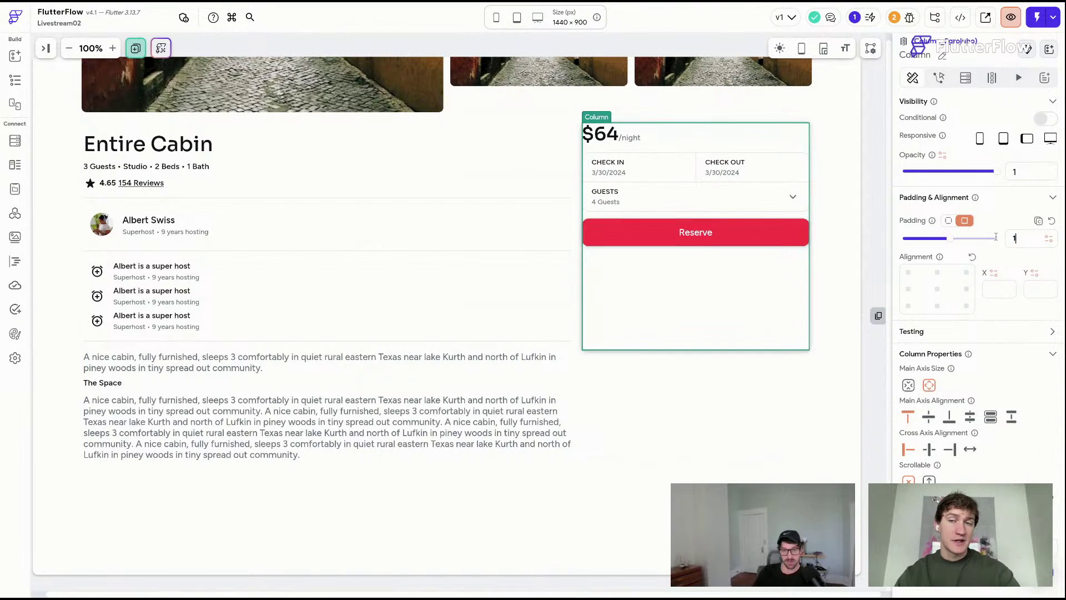
{"action": "type", "text": "6"}
{"action": "left_click", "coordinate": [883, 239]}
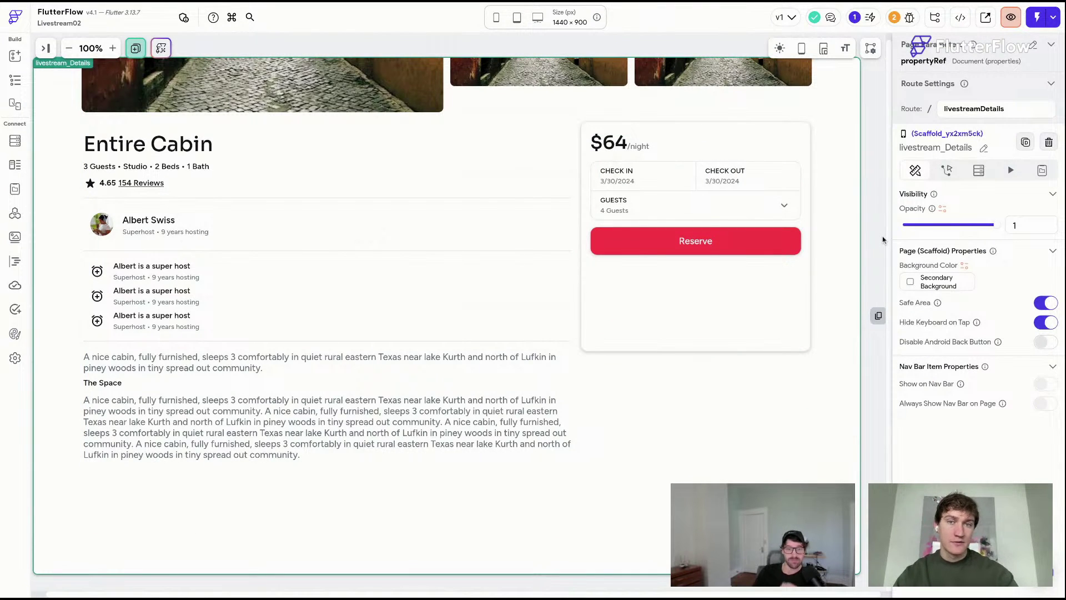
{"action": "key", "text": "ctrl+s"}
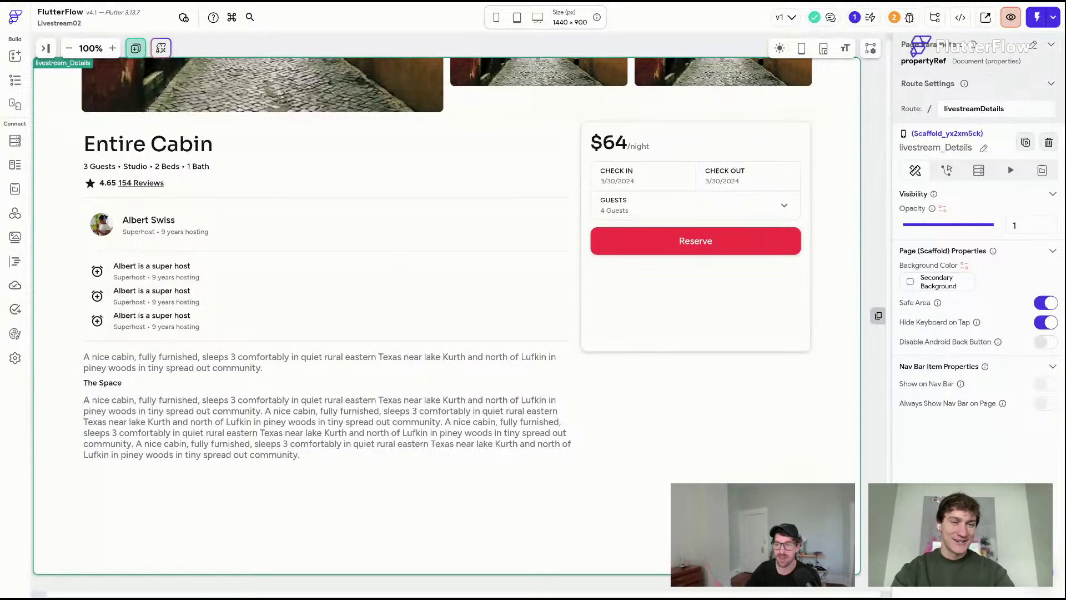
- Examine the property details layout, including the super host rows, description texts, image gallery and booking card
{"action": "left_click", "coordinate": [711, 229]}
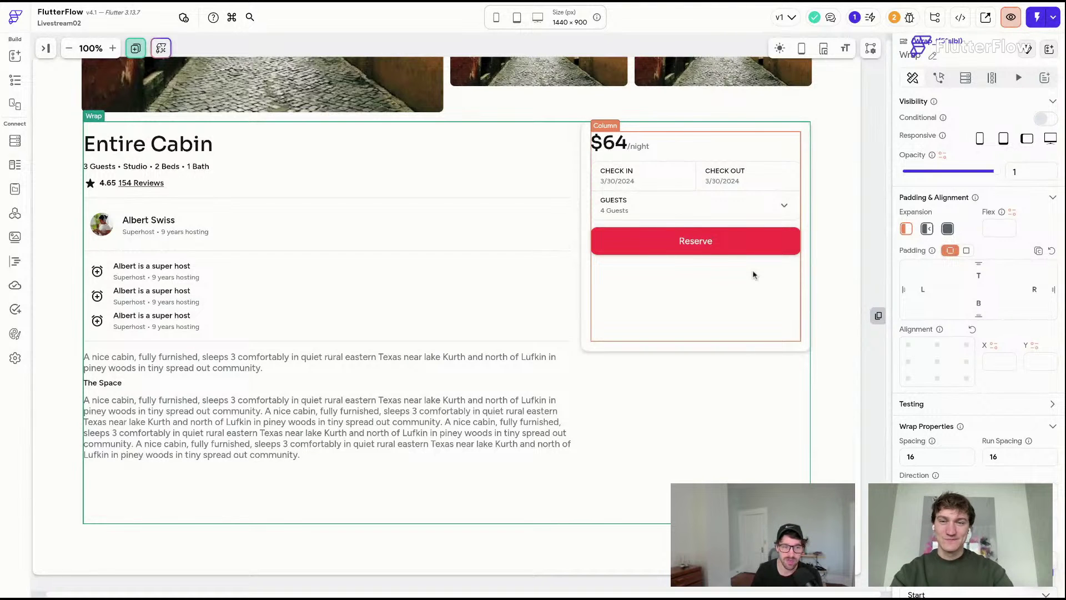
{"action": "scroll", "coordinate": [444, 317], "scroll_direction": "up", "scroll_amount": 1}
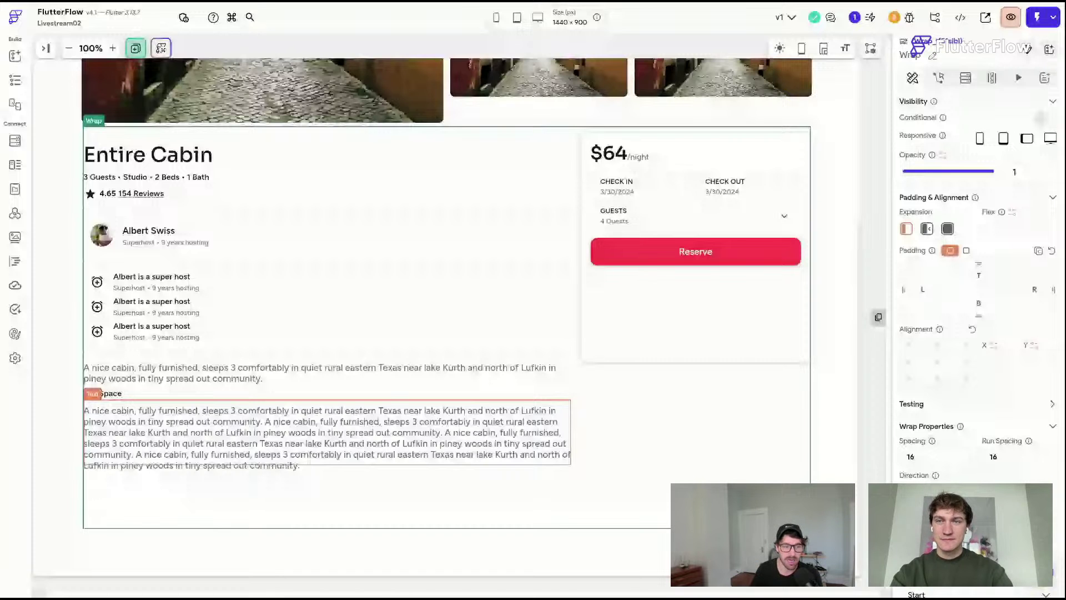
{"action": "scroll", "coordinate": [242, 302], "scroll_direction": "up", "scroll_amount": 1}
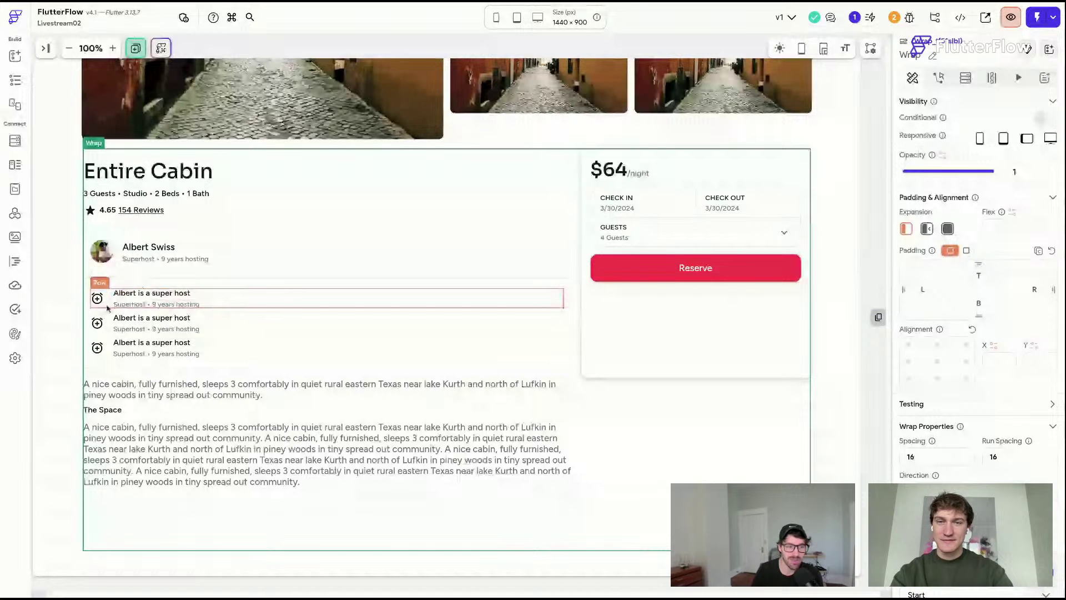
{"action": "scroll", "coordinate": [107, 308], "scroll_direction": "down", "scroll_amount": 1}
{"action": "left_click", "coordinate": [105, 278]}
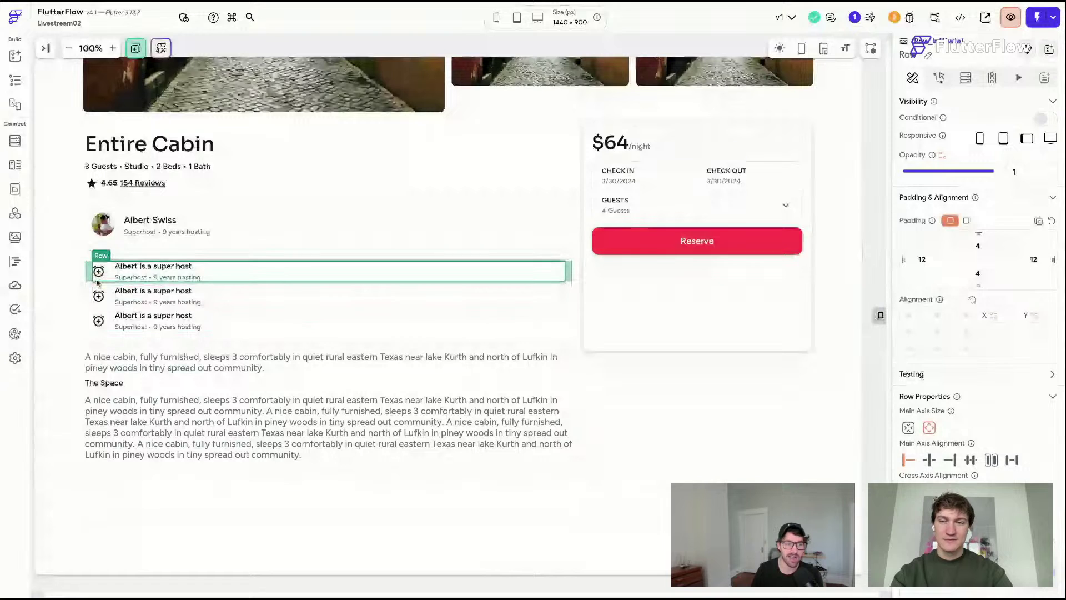
{"action": "left_click", "coordinate": [104, 277]}
{"action": "left_click", "coordinate": [166, 268]}
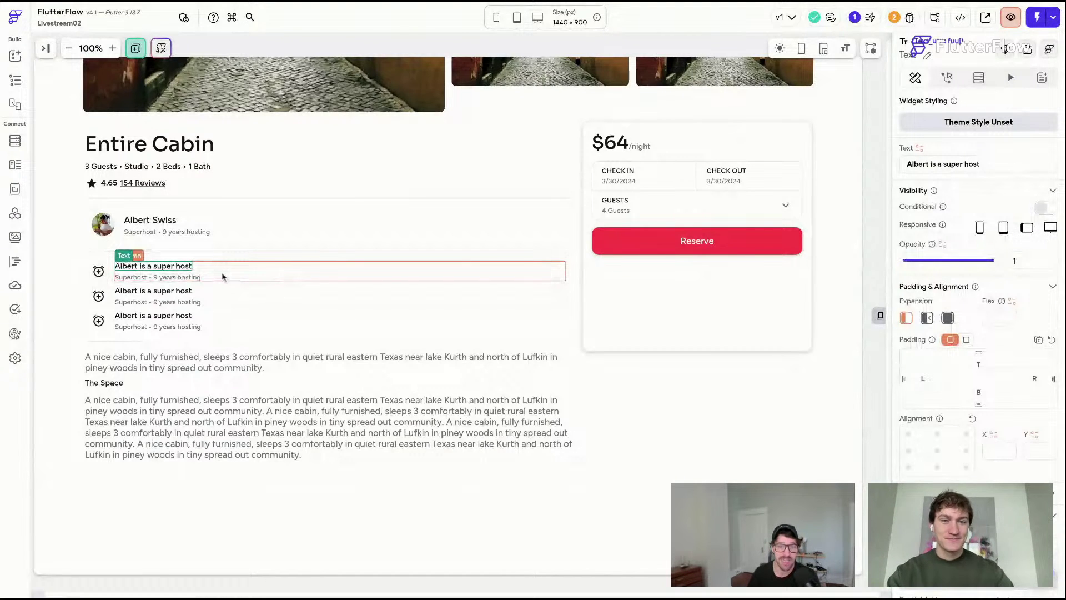
{"action": "left_click", "coordinate": [877, 218]}
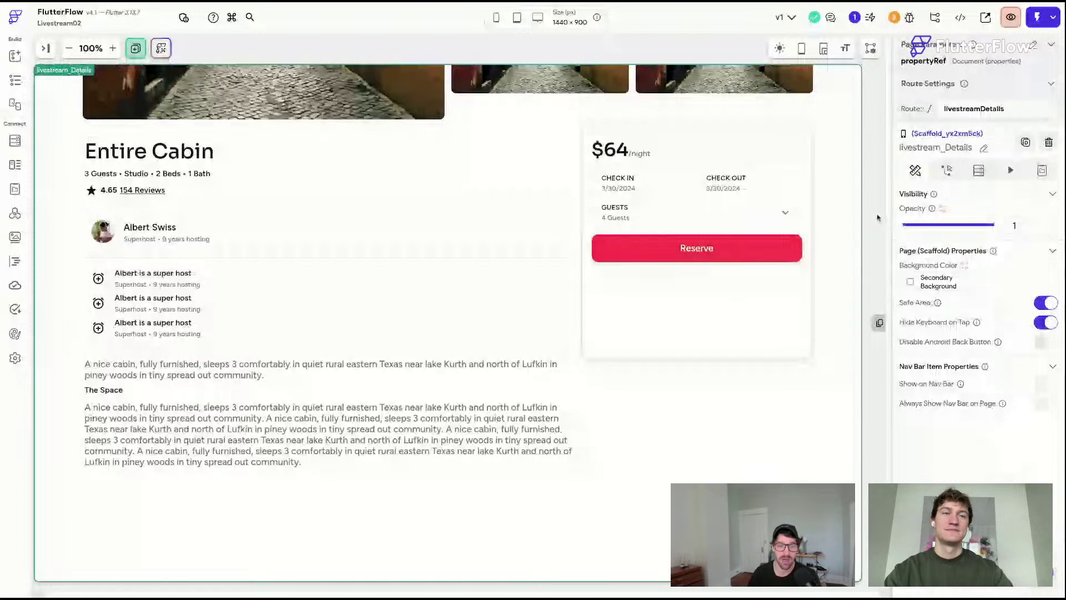
{"action": "scroll", "coordinate": [833, 228], "scroll_direction": "up", "scroll_amount": 5}
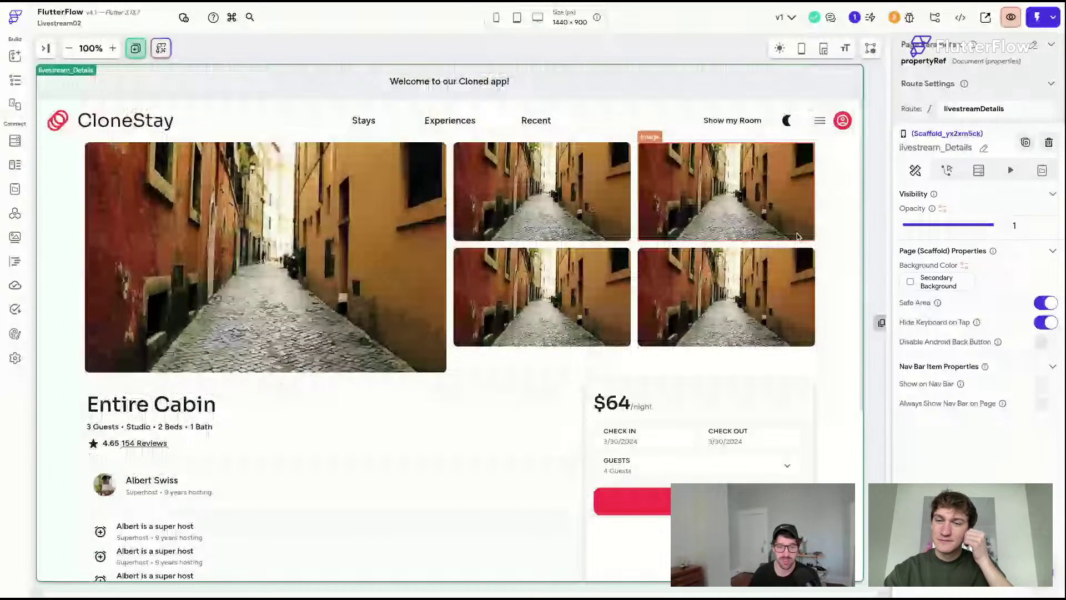
{"action": "scroll", "coordinate": [797, 237], "scroll_direction": "down", "scroll_amount": 2}
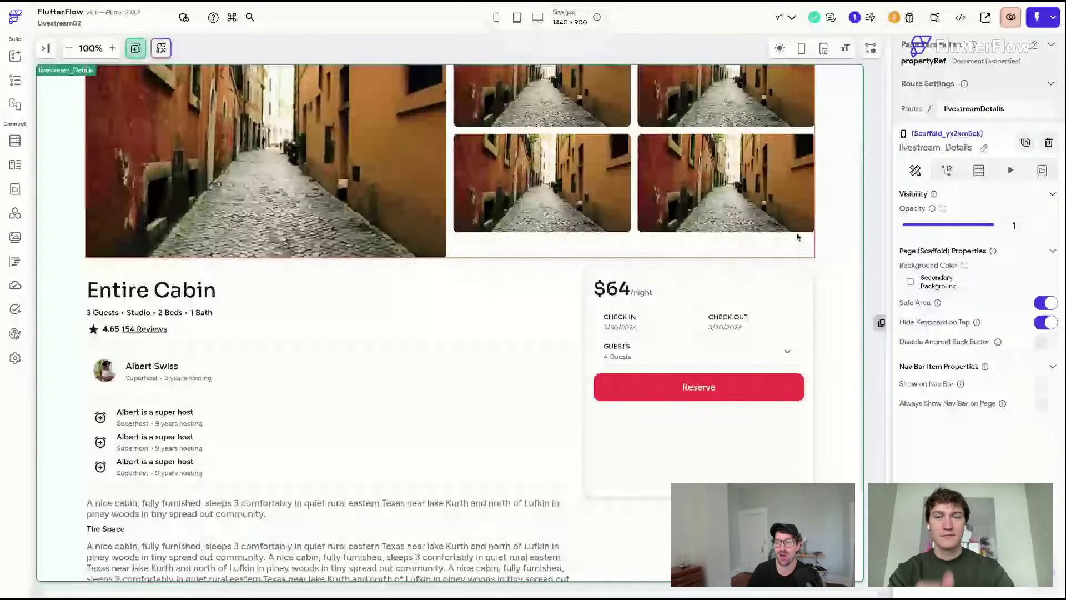
- Paste a copy of the booking card's Reserve button below the description texts in the details column, with a width of 300 px
{"action": "left_click", "coordinate": [807, 269]}
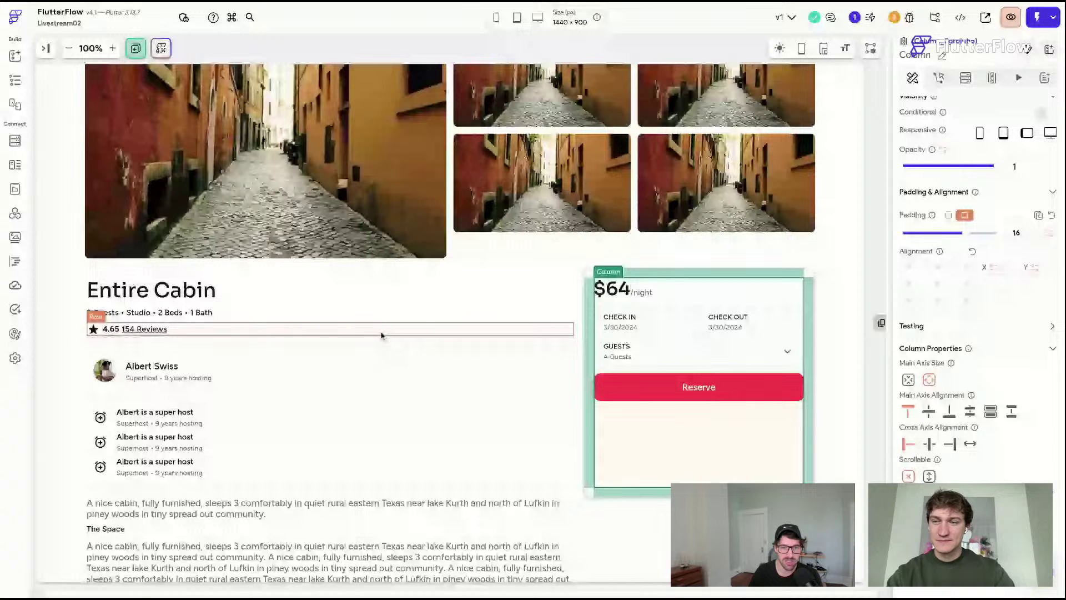
{"action": "scroll", "coordinate": [381, 336], "scroll_direction": "down", "scroll_amount": 3}
{"action": "left_click", "coordinate": [326, 162]}
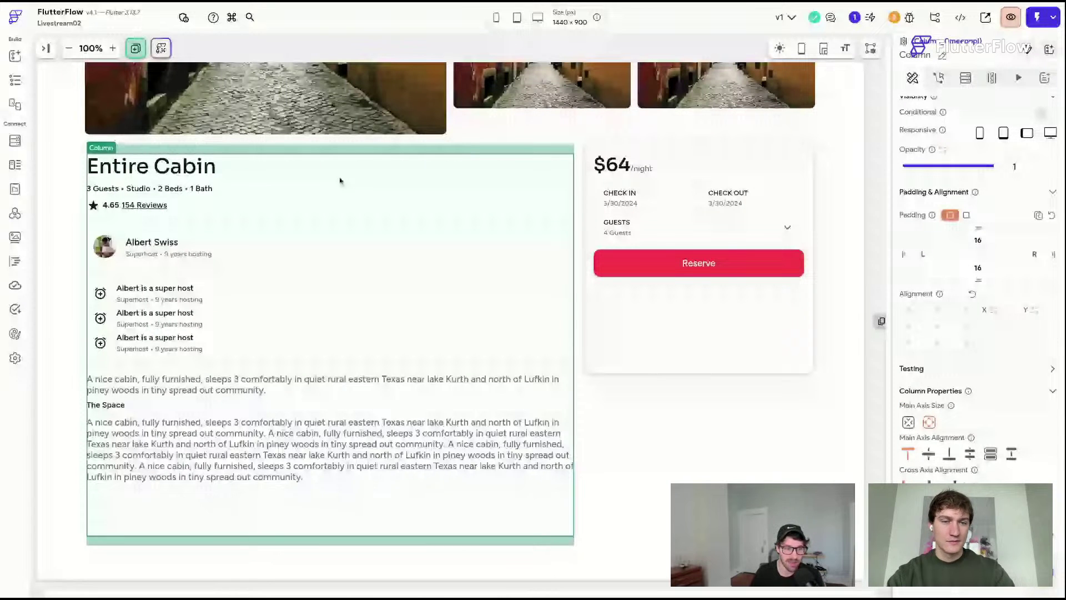
{"action": "scroll", "coordinate": [344, 181], "scroll_direction": "down", "scroll_amount": 1}
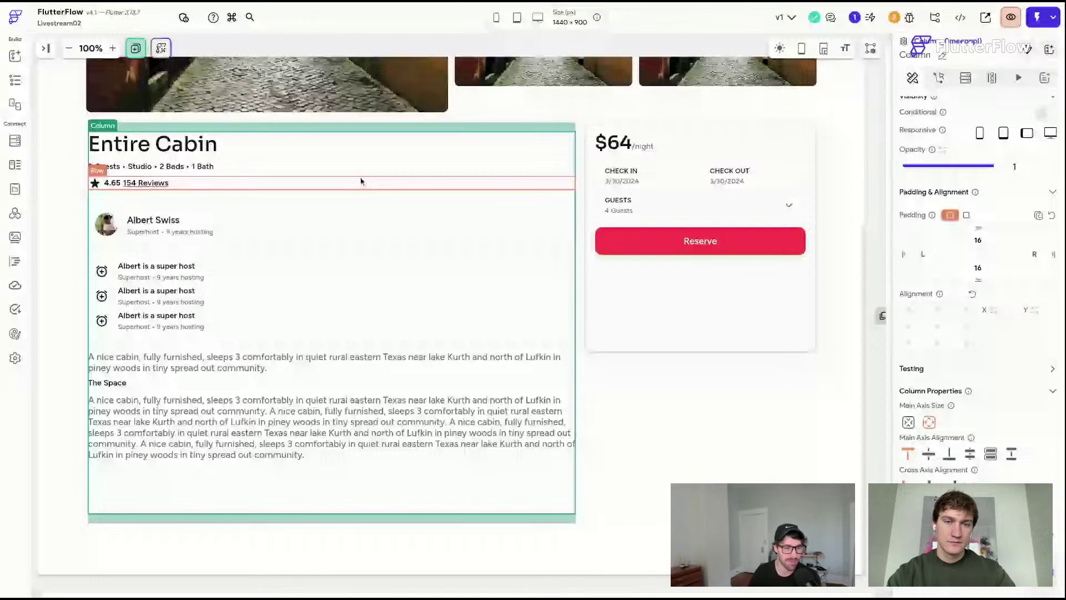
{"action": "key", "text": "ctrl+v"}
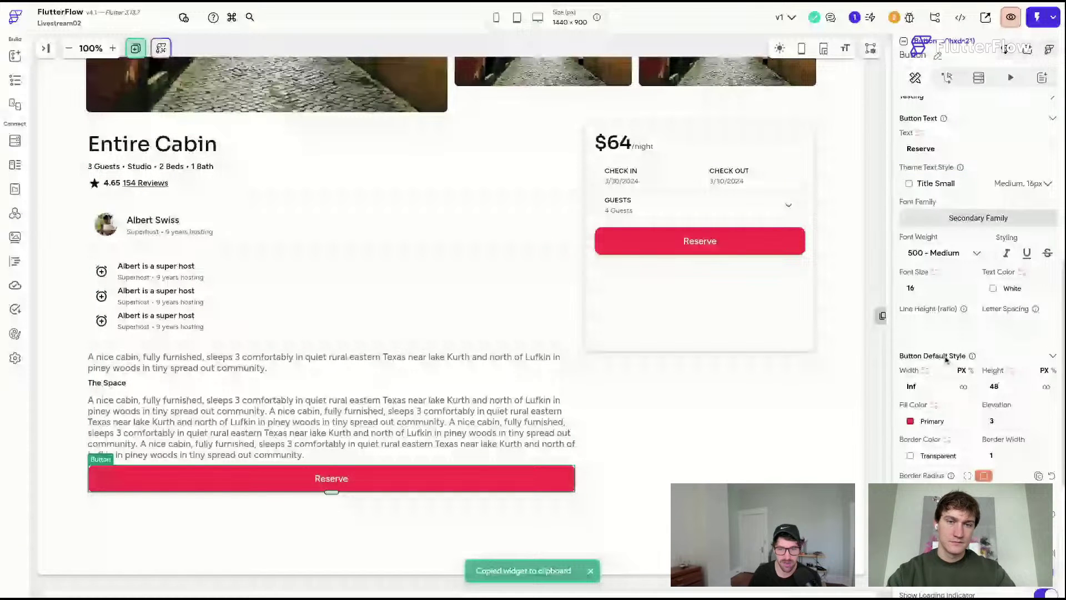
{"action": "left_click", "coordinate": [916, 386]}
{"action": "type", "text": "300"}
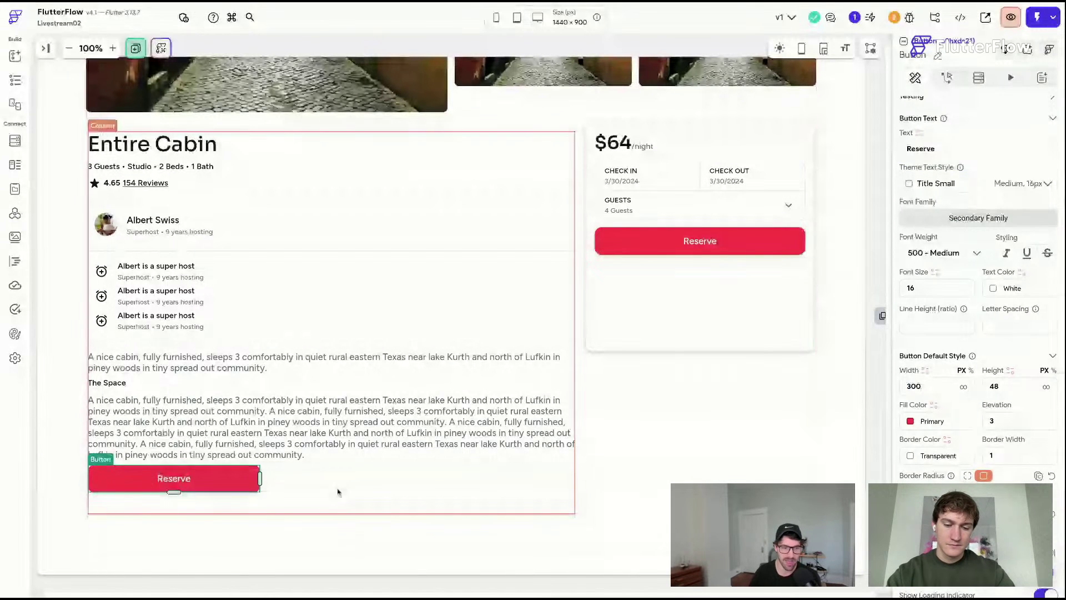
{"action": "left_click", "coordinate": [337, 492]}
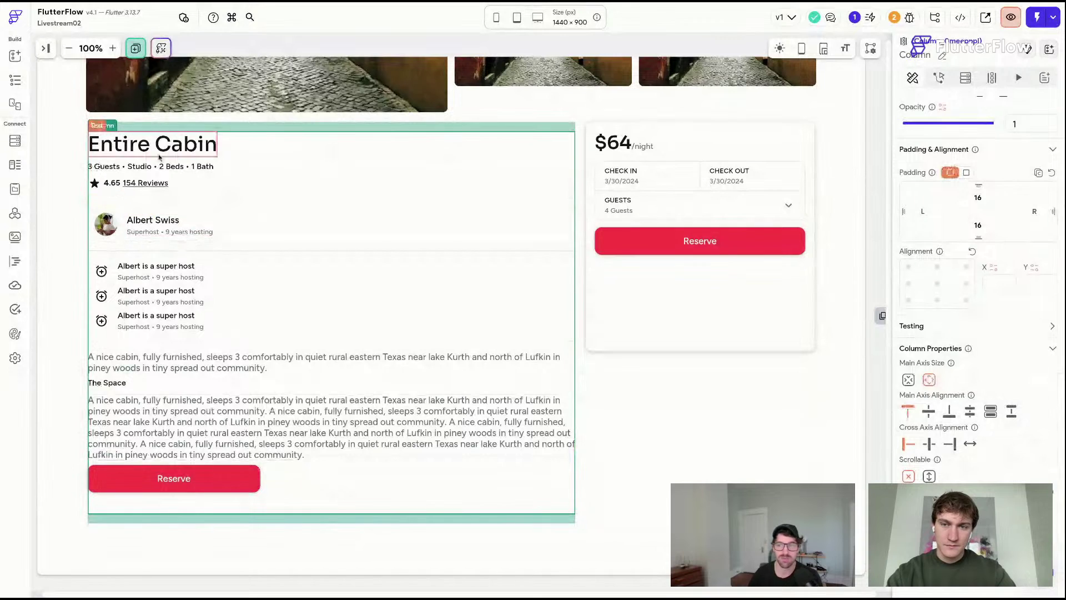
- Center-align the Reserve button below the description texts, with X and Y alignment of 0
{"action": "left_click", "coordinate": [210, 483]}
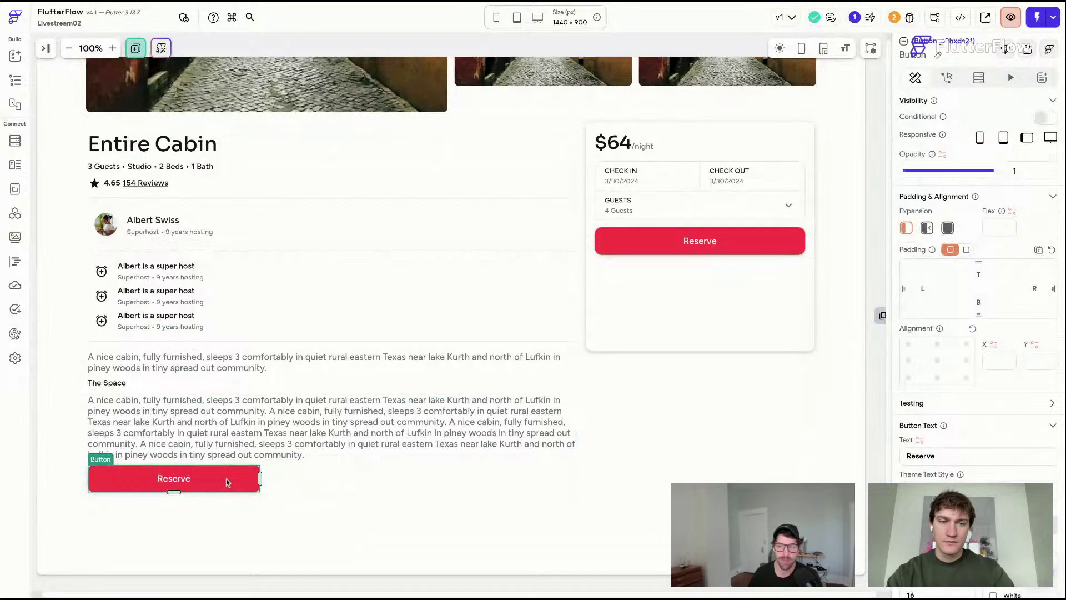
{"action": "scroll", "coordinate": [861, 306], "scroll_direction": "left", "scroll_amount": 1}
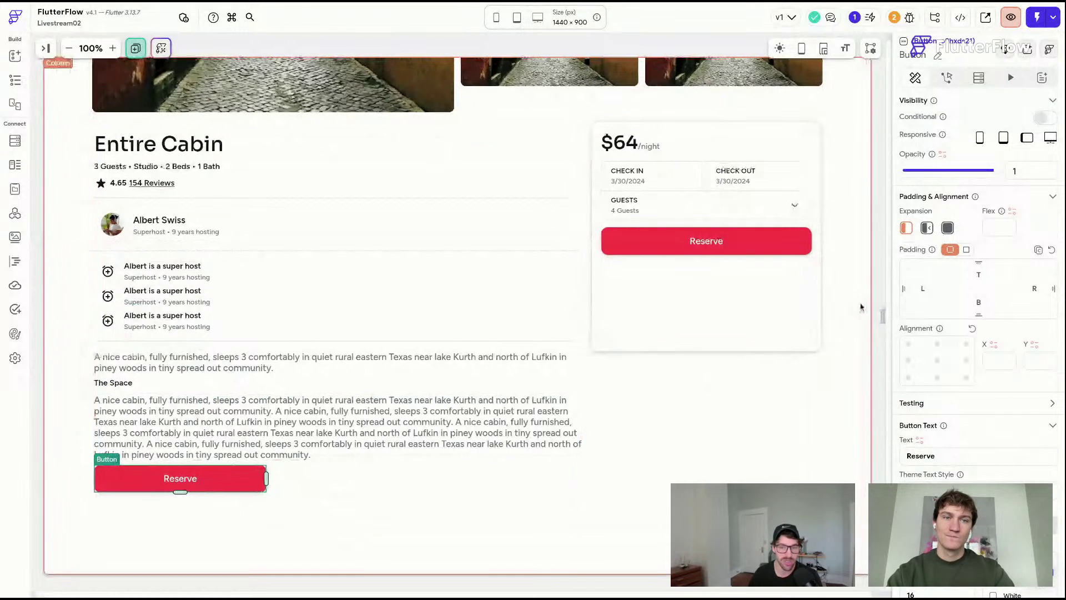
{"action": "scroll", "coordinate": [940, 217], "scroll_direction": "down", "scroll_amount": 3}
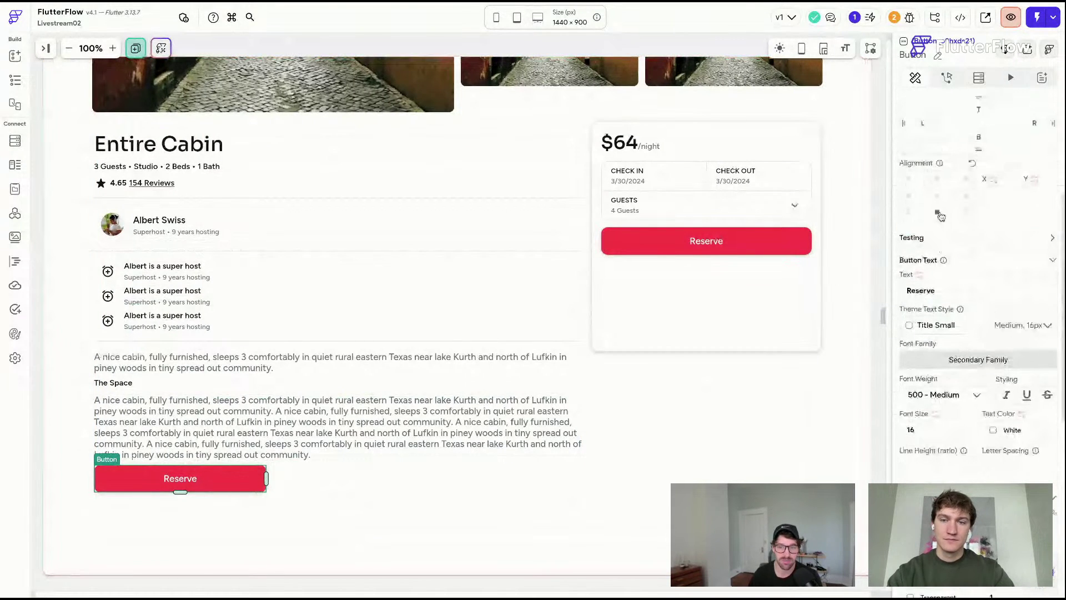
{"action": "left_click", "coordinate": [937, 196]}
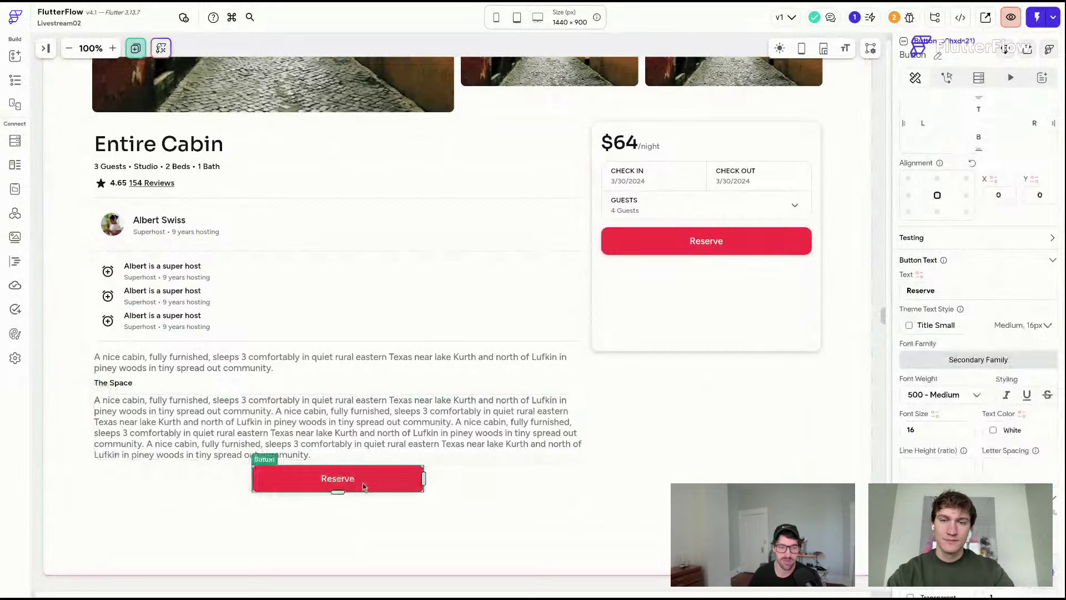
- Examine the property details page, including the column, description texts and centered Reserve button, and preview it at phone size
{"action": "left_click", "coordinate": [460, 489]}
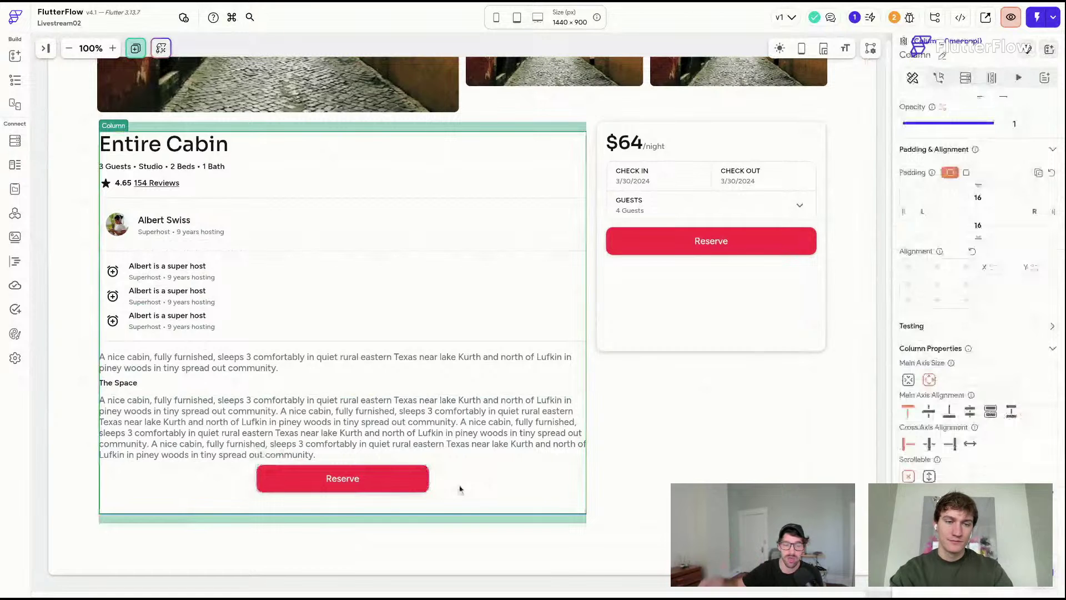
{"action": "left_click", "coordinate": [410, 480]}
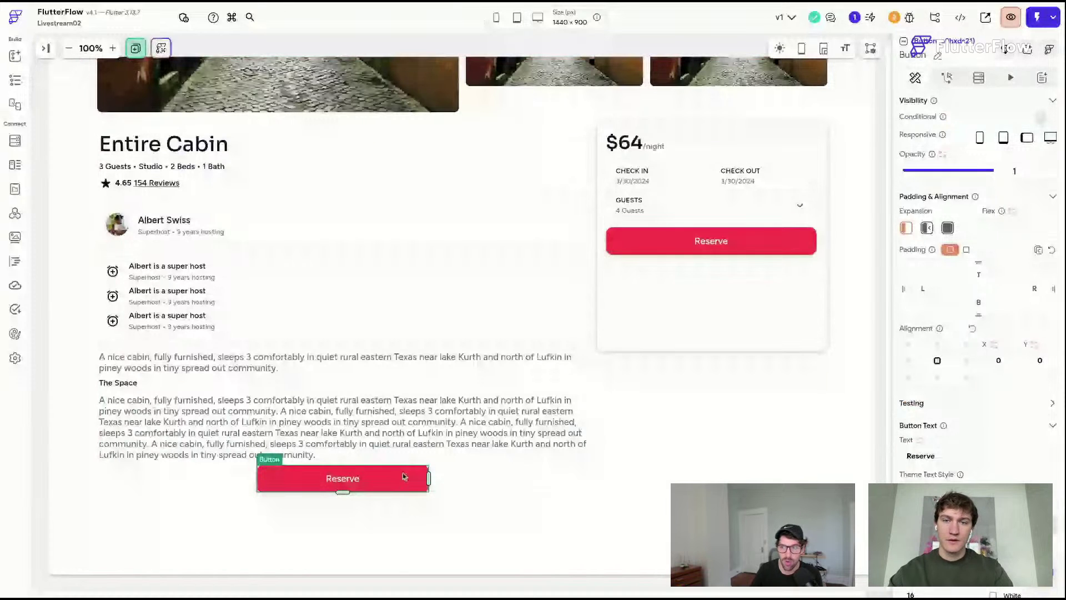
{"action": "left_click", "coordinate": [234, 427]}
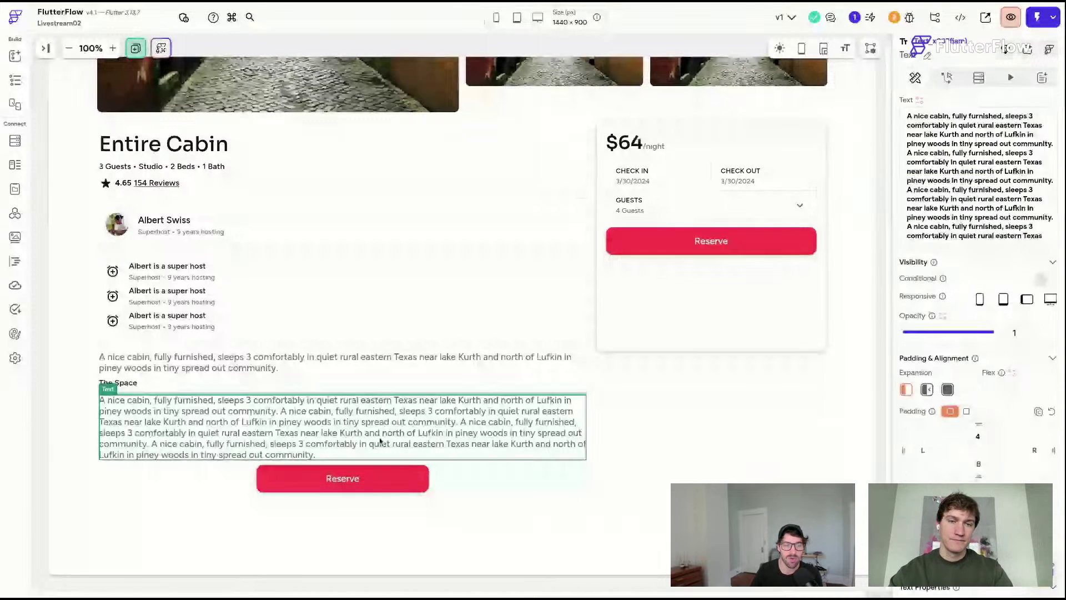
{"action": "left_click", "coordinate": [127, 383]}
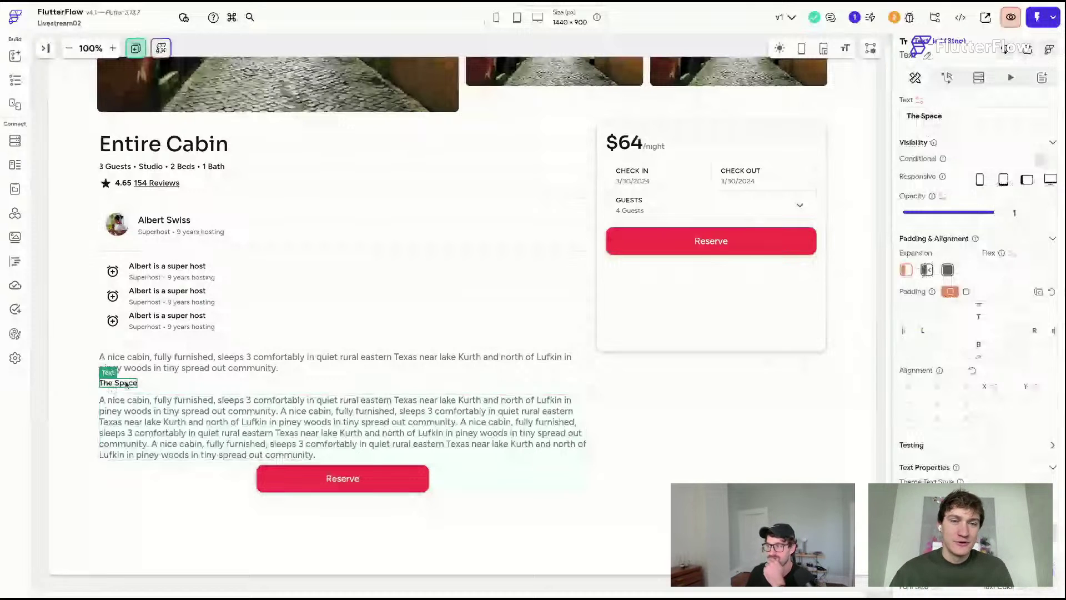
{"action": "key", "text": "Escape"}
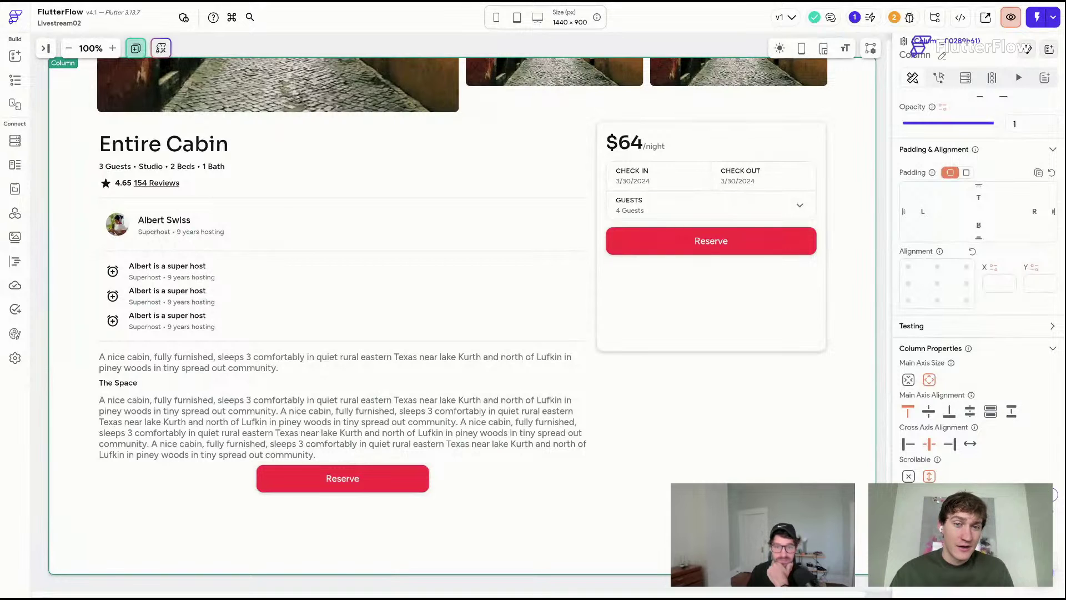
{"action": "scroll", "coordinate": [461, 301], "scroll_direction": "up", "scroll_amount": 2}
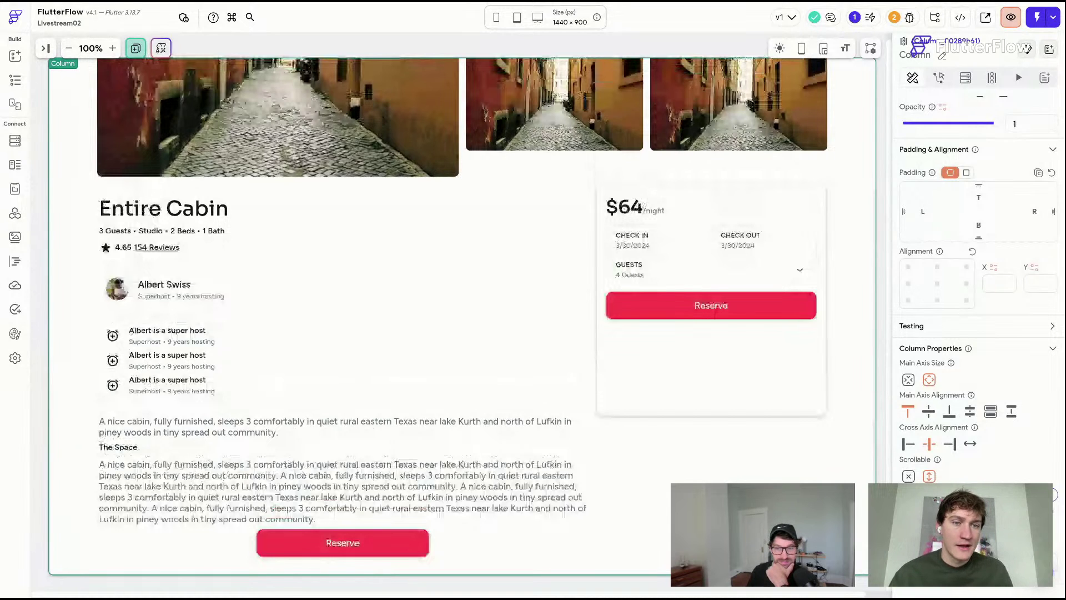
{"action": "scroll", "coordinate": [462, 311], "scroll_direction": "up", "scroll_amount": 4}
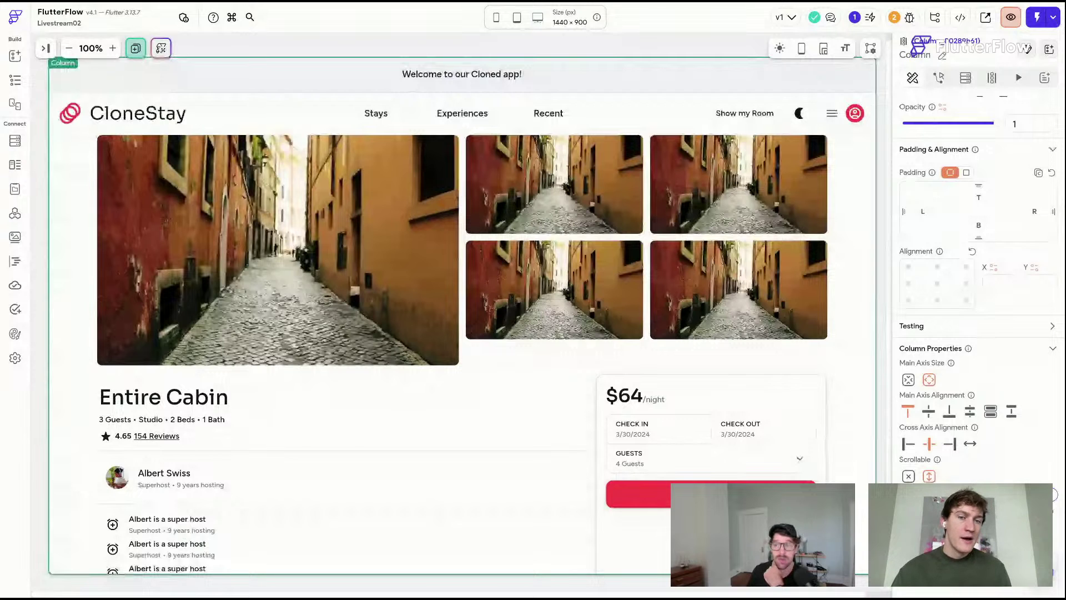
{"action": "scroll", "coordinate": [355, 225], "scroll_direction": "down", "scroll_amount": 5}
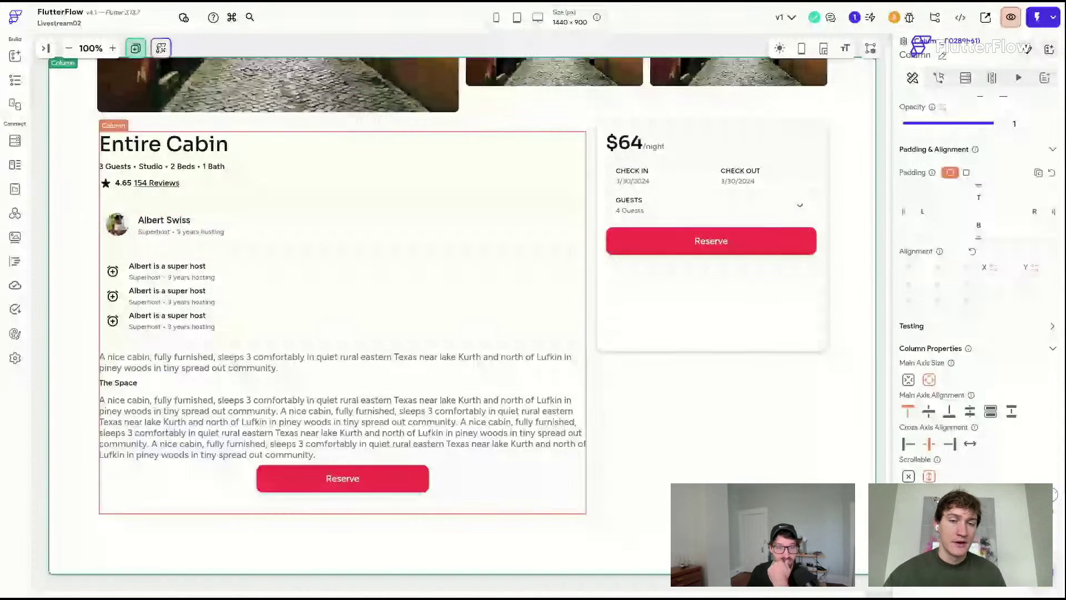
{"action": "left_click", "coordinate": [355, 336]}
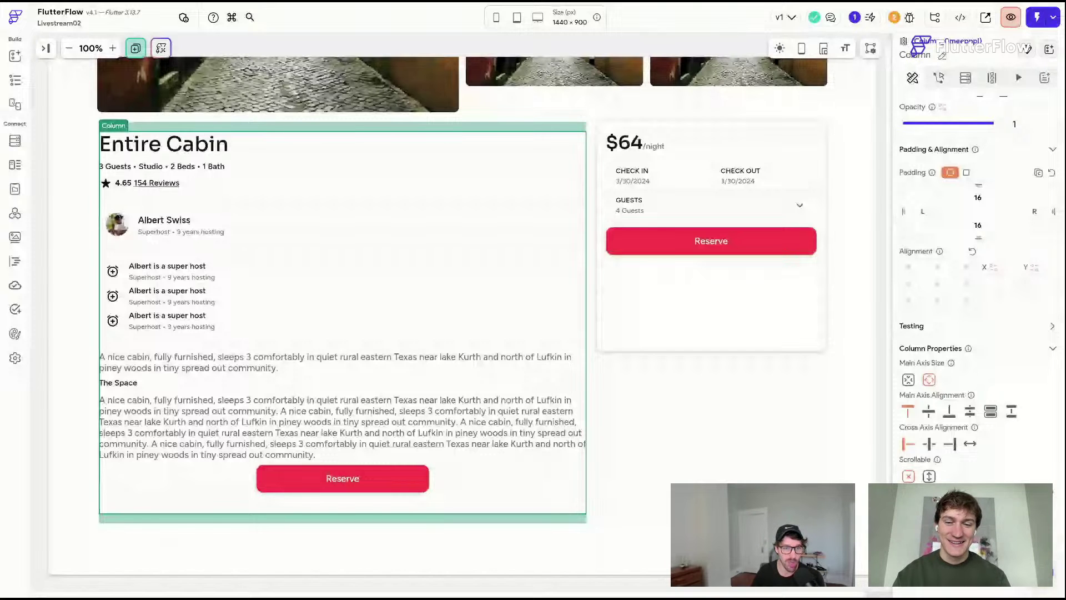
{"action": "left_click", "coordinate": [497, 18]}
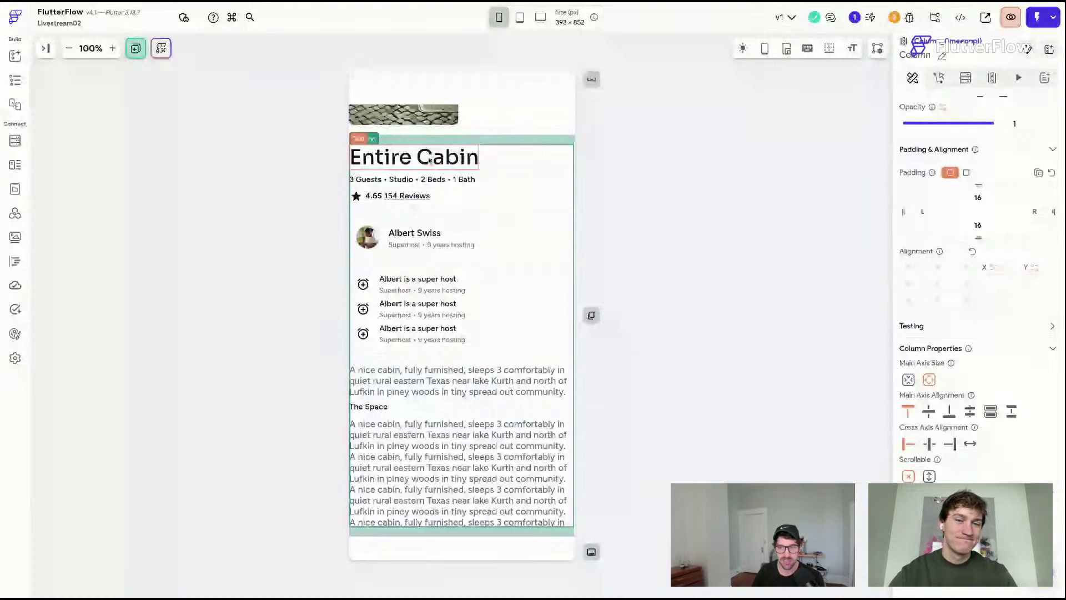
{"action": "right_click", "coordinate": [538, 165]}
{"action": "left_click", "coordinate": [631, 243]}
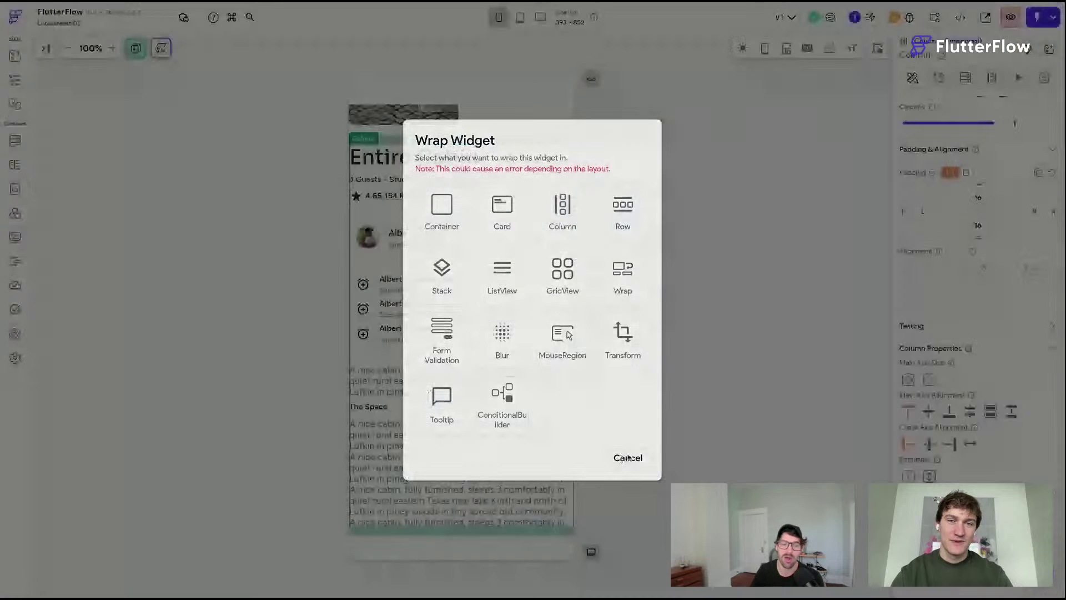
{"action": "left_click", "coordinate": [628, 457]}
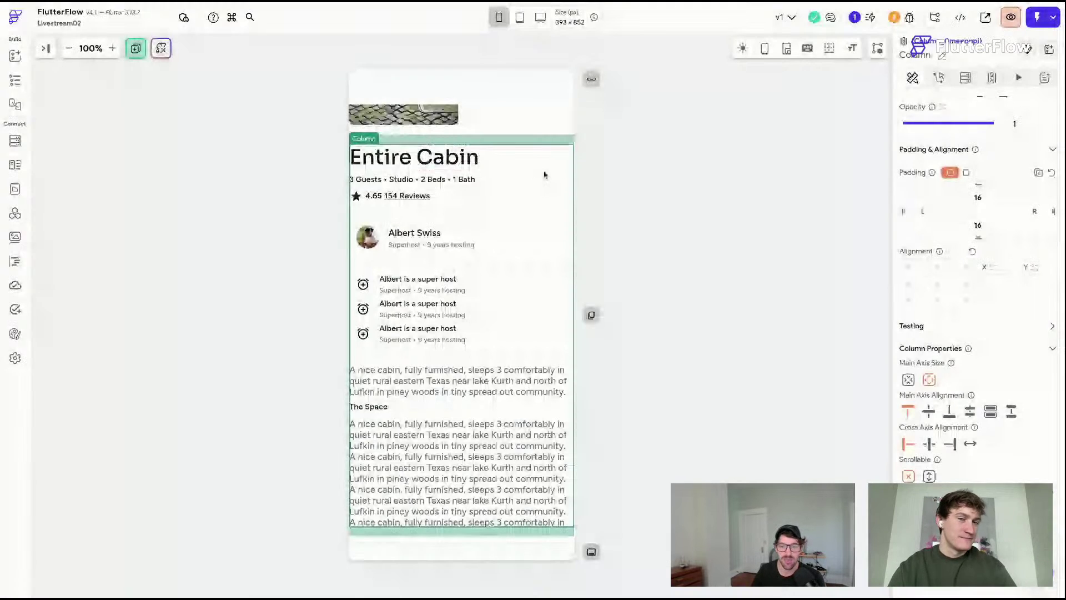
{"action": "left_click", "coordinate": [930, 209]}
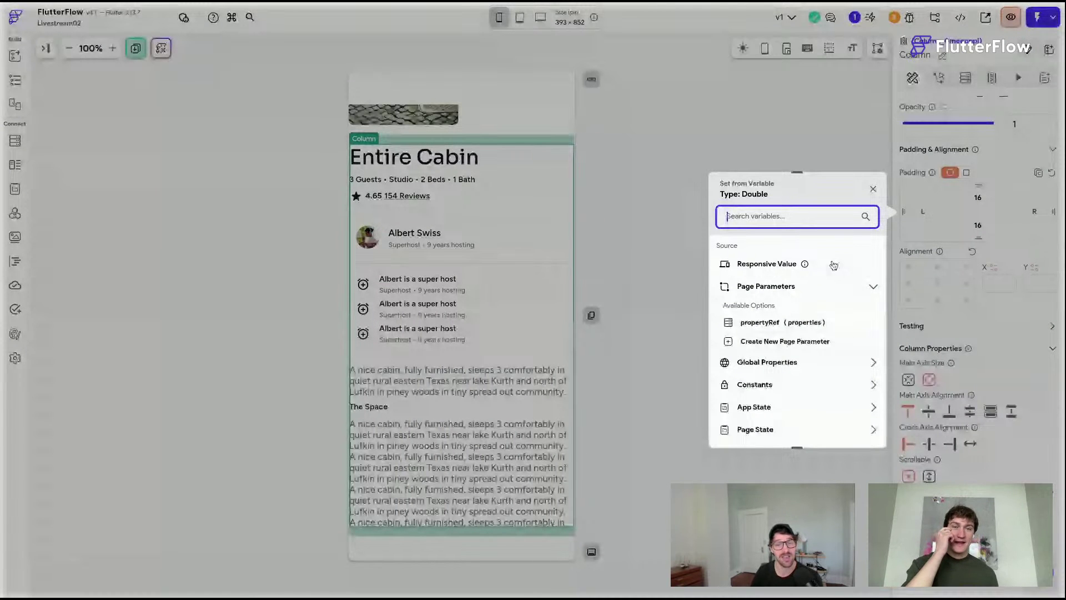
{"action": "left_click", "coordinate": [874, 193]}
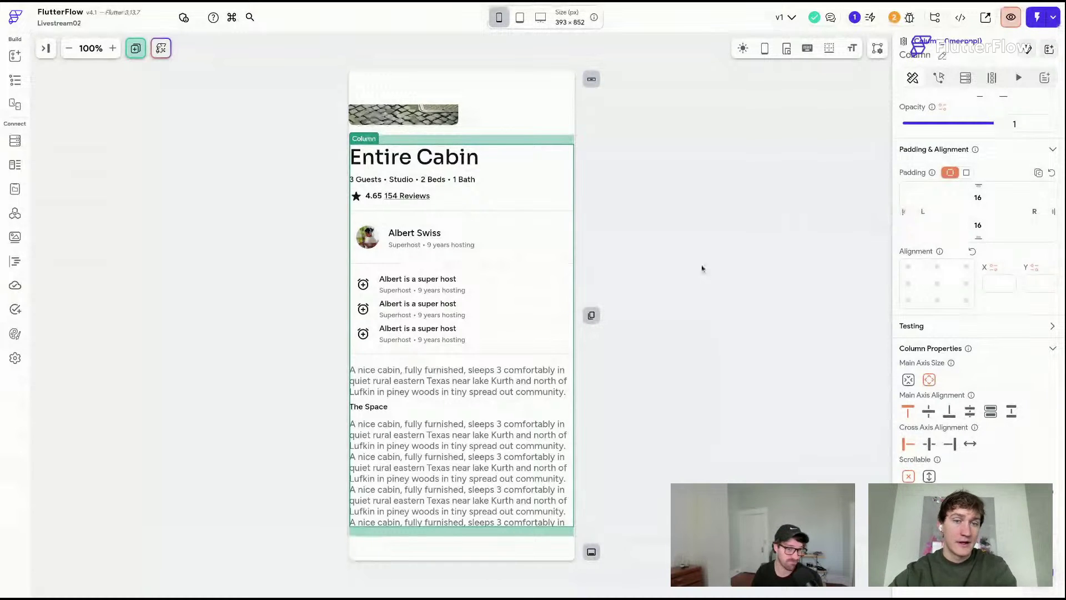
- Hide the GridView of small gallery images on phone-size screens, keeping only the large image there
{"action": "key", "text": "ctrl+z"}
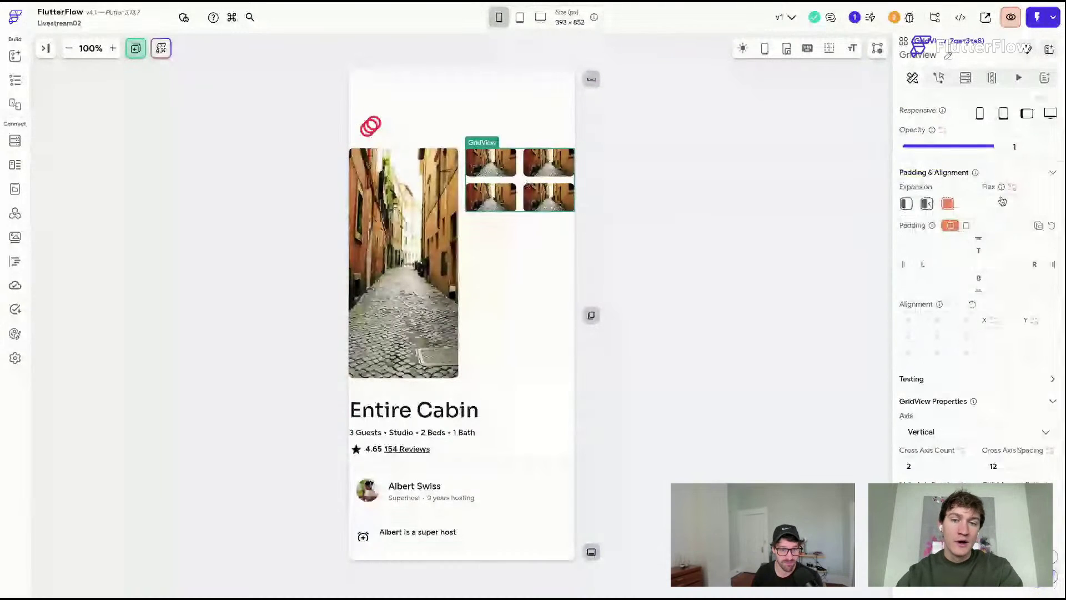
{"action": "scroll", "coordinate": [1002, 201], "scroll_direction": "up", "scroll_amount": 1}
{"action": "left_click", "coordinate": [1026, 138]}
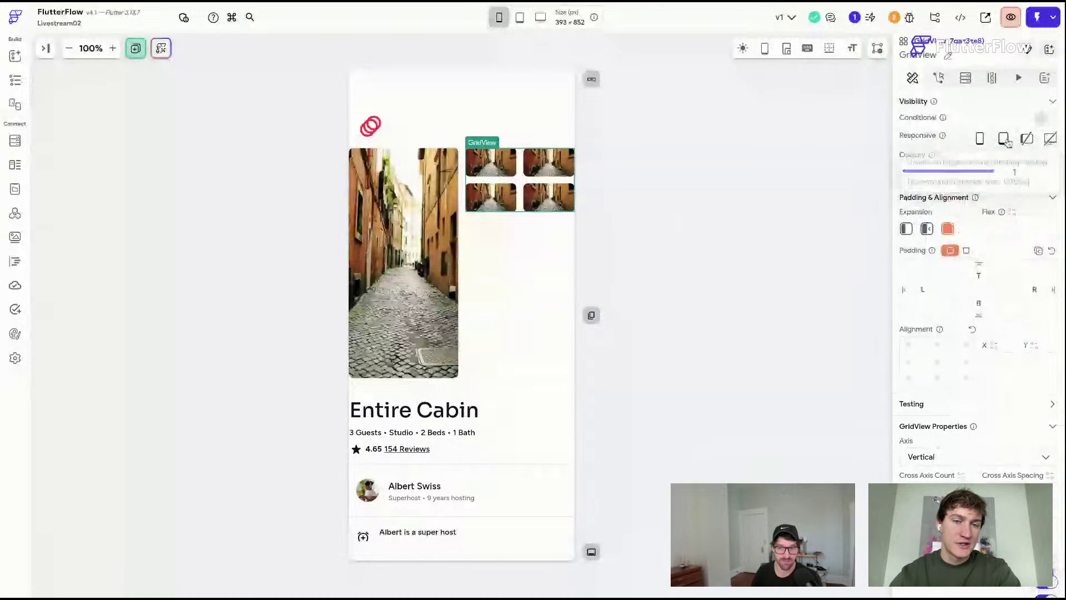
{"action": "left_click", "coordinate": [1027, 139]}
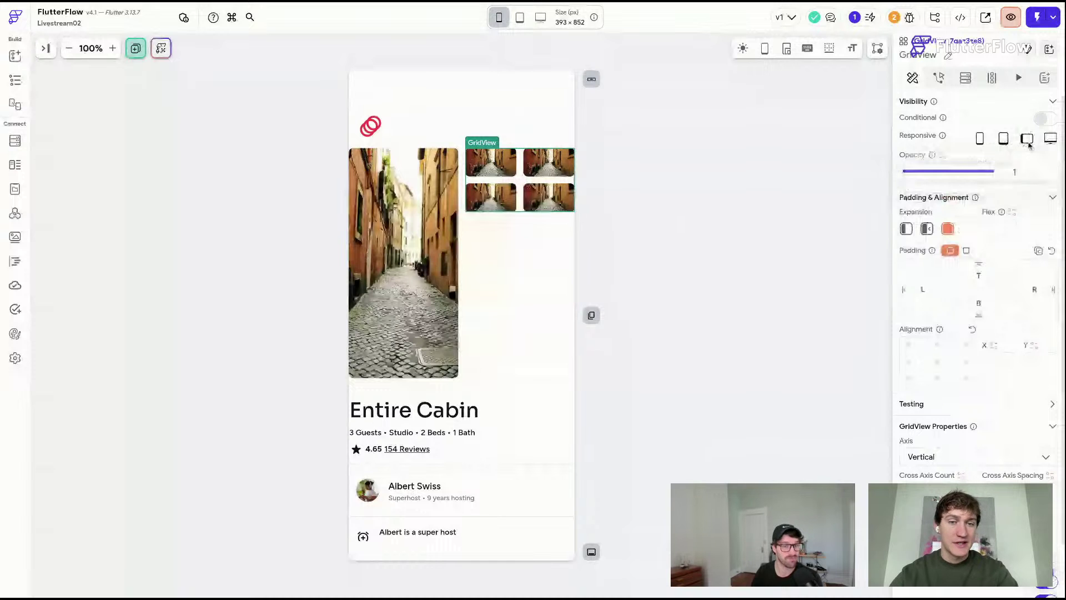
{"action": "key", "text": "Delete"}
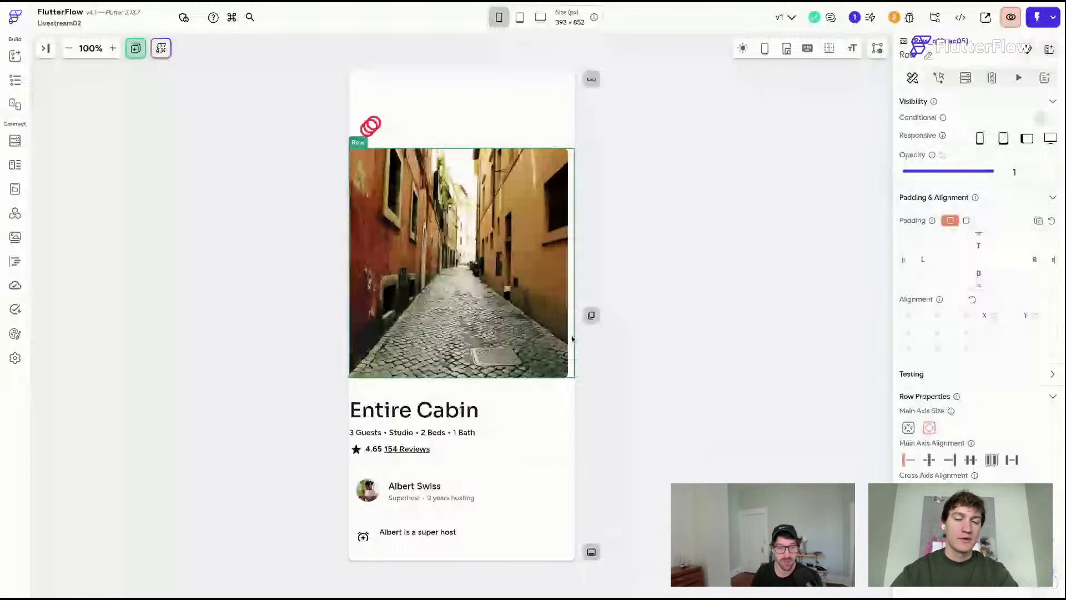
- Review the details page at phone size, tablet size (1024 × 1366) and desktop size (1440 × 900)
{"action": "left_click", "coordinate": [671, 330]}
{"action": "scroll", "coordinate": [530, 311], "scroll_direction": "down", "scroll_amount": 10}
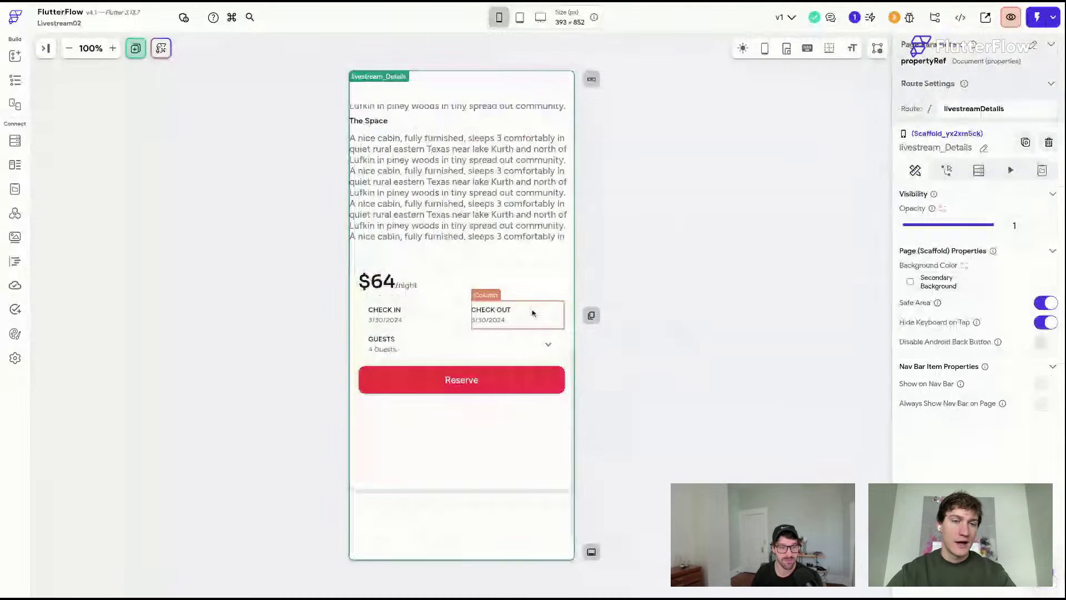
{"action": "scroll", "coordinate": [532, 313], "scroll_direction": "up", "scroll_amount": 10}
{"action": "scroll", "coordinate": [532, 312], "scroll_direction": "up", "scroll_amount": 2}
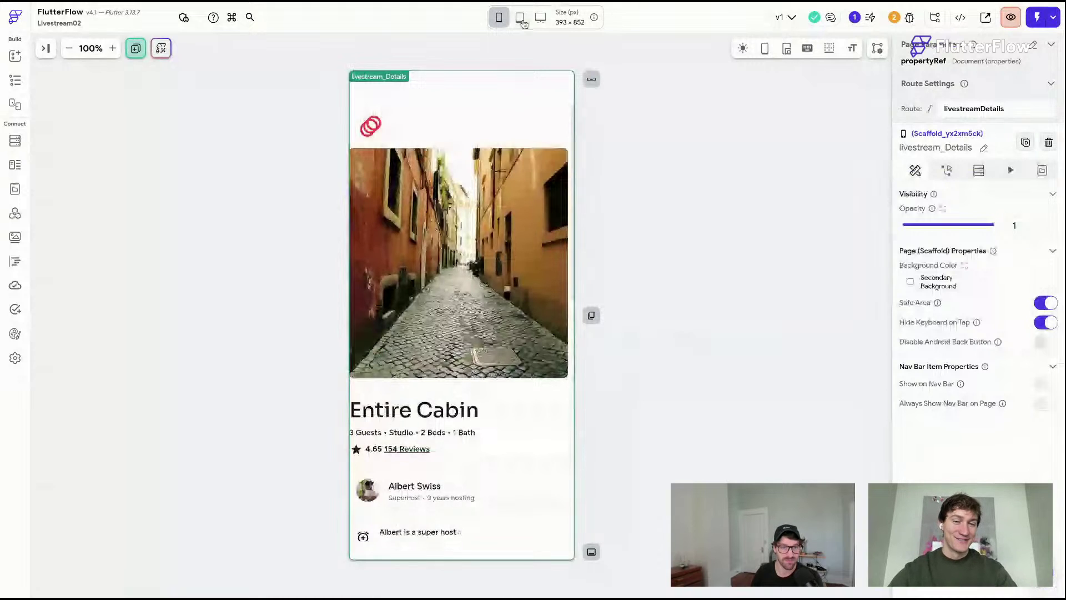
{"action": "left_click", "coordinate": [520, 19]}
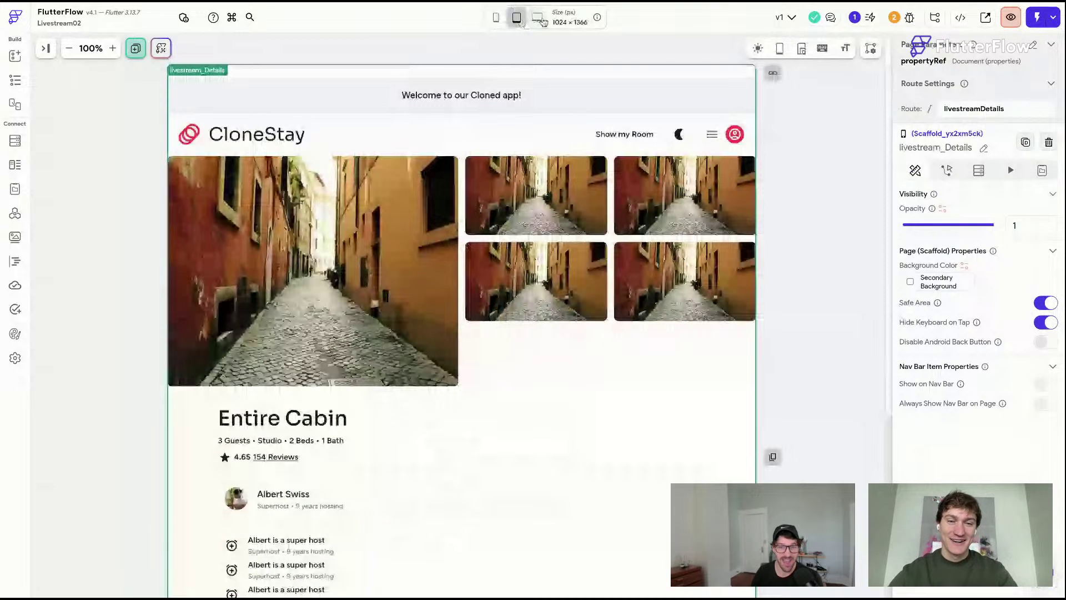
{"action": "left_click", "coordinate": [537, 18]}
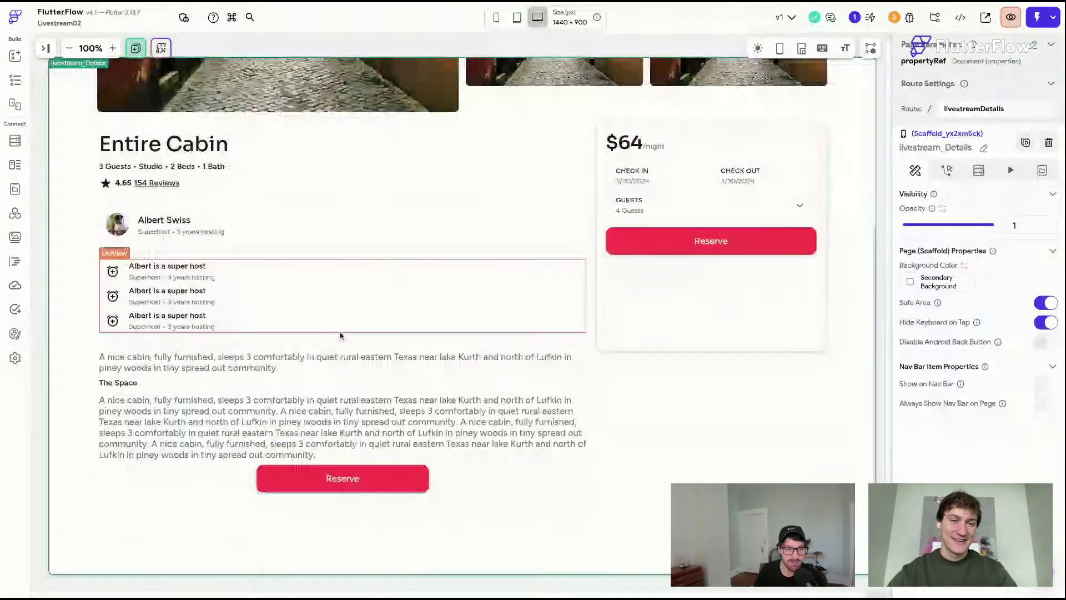
{"action": "scroll", "coordinate": [341, 335], "scroll_direction": "up", "scroll_amount": 5}
{"action": "scroll", "coordinate": [340, 336], "scroll_direction": "down", "scroll_amount": 5}
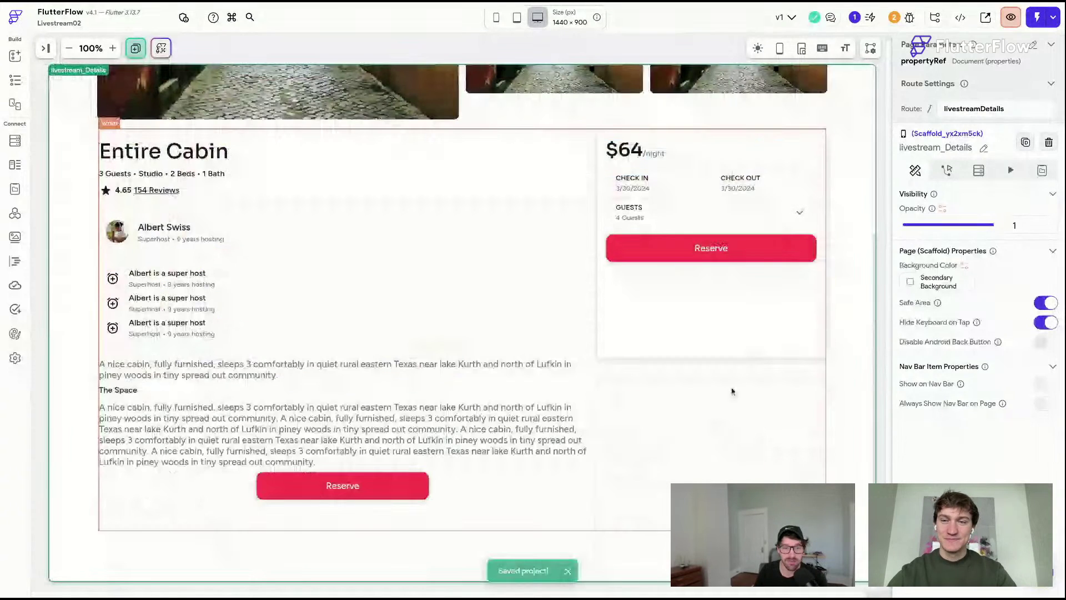
- Clear the fixed height of the booking card's container so the card fits its contents
{"action": "left_click", "coordinate": [609, 358]}
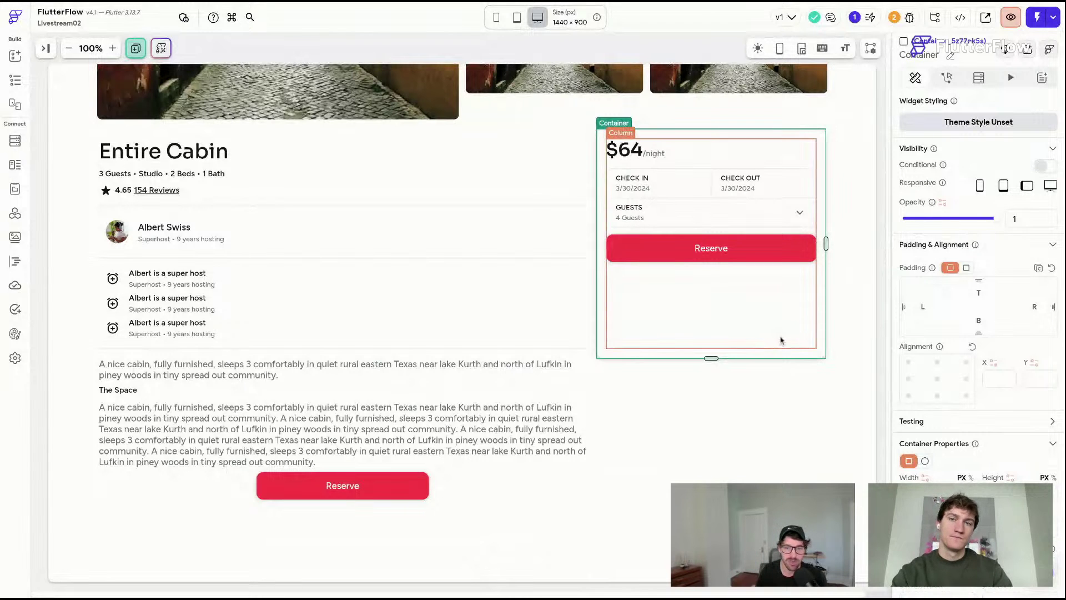
{"action": "left_click", "coordinate": [713, 336]}
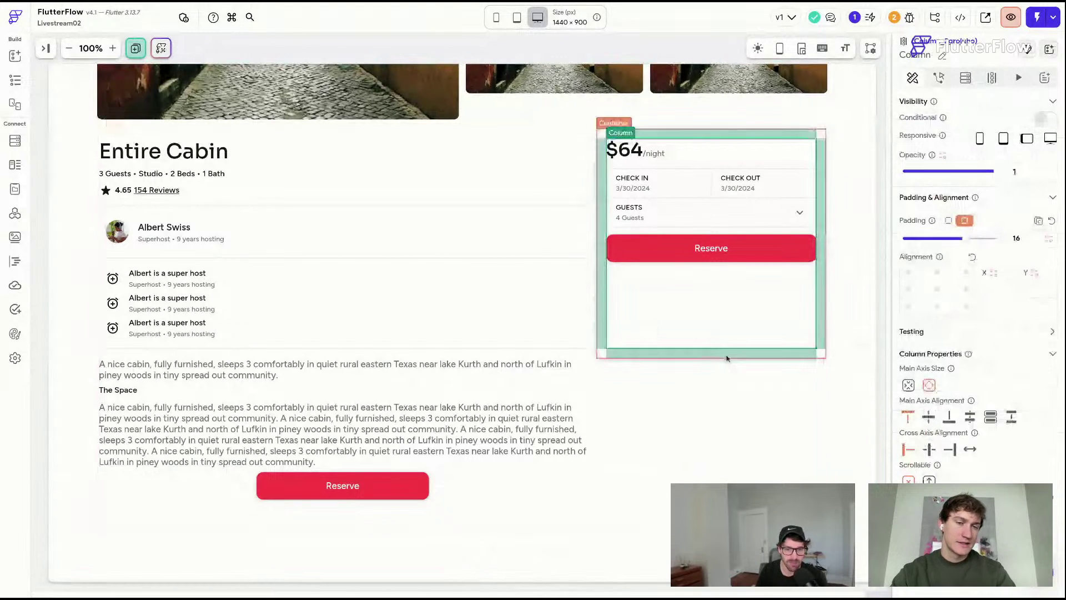
{"action": "left_click", "coordinate": [724, 357]}
{"action": "scroll", "coordinate": [976, 380], "scroll_direction": "down", "scroll_amount": 2}
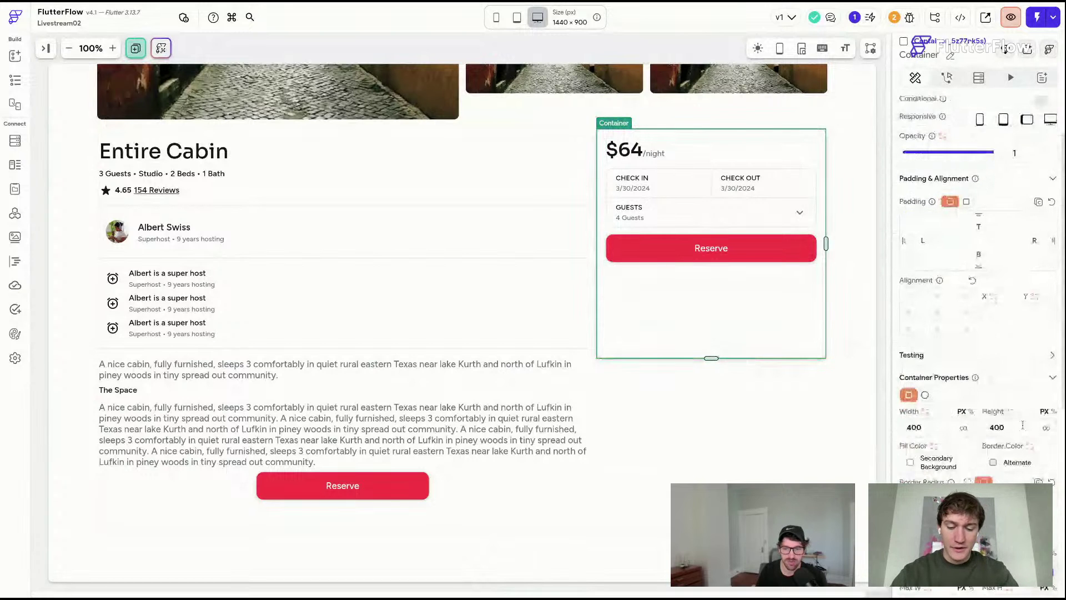
{"action": "double_click", "coordinate": [1022, 424]}
{"action": "key", "text": "BackSpace"}
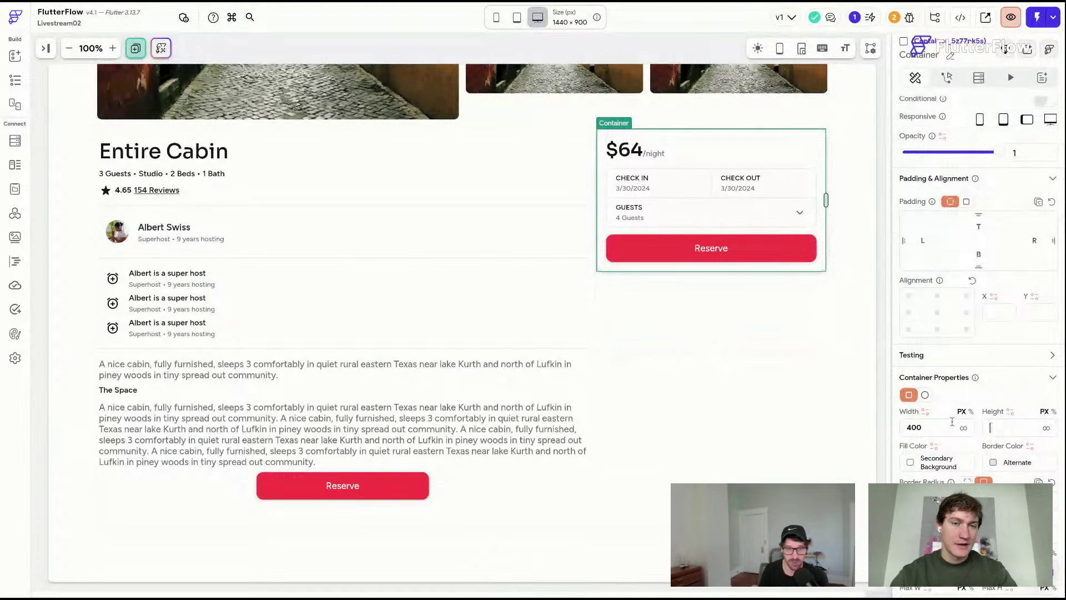
{"action": "left_click", "coordinate": [777, 358]}
- Switch the canvas to dark mode and examine the details page from the header down to the lower Reserve button
{"action": "scroll", "coordinate": [792, 353], "scroll_direction": "up", "scroll_amount": 3}
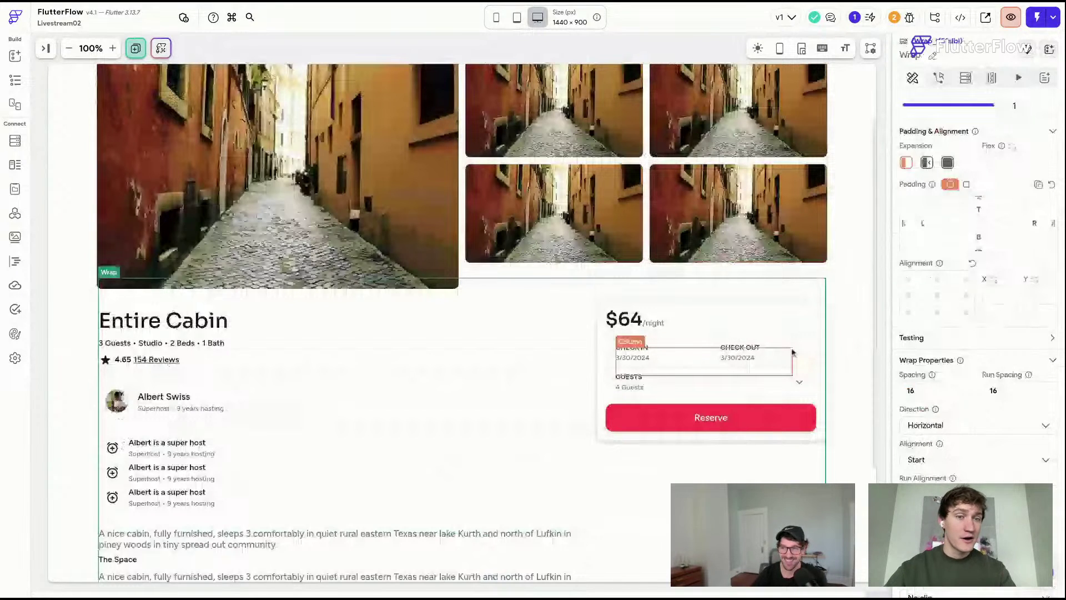
{"action": "left_click", "coordinate": [849, 355]}
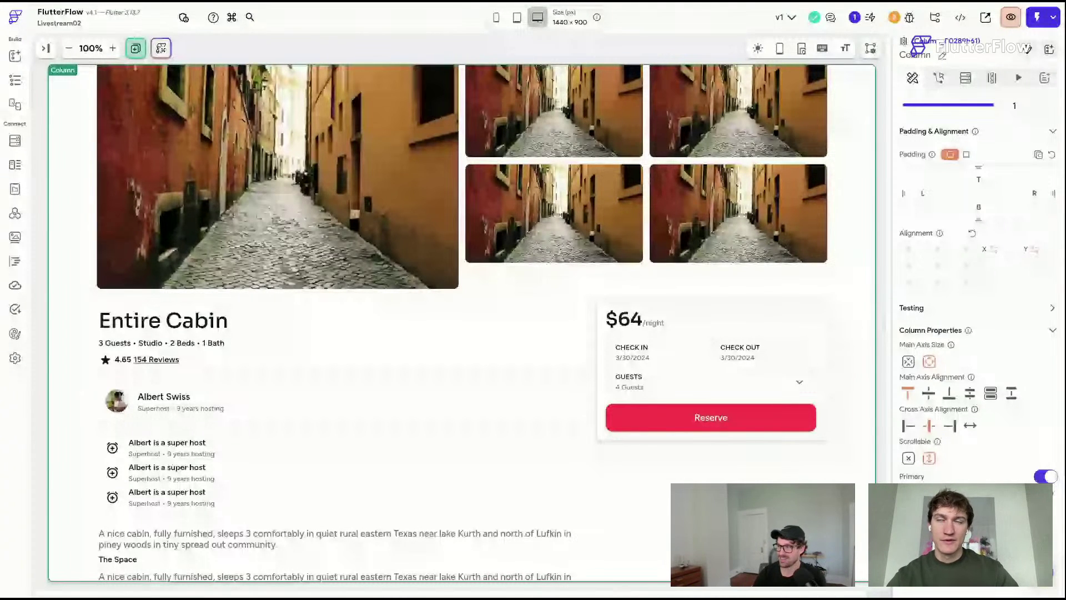
{"action": "left_click", "coordinate": [757, 48]}
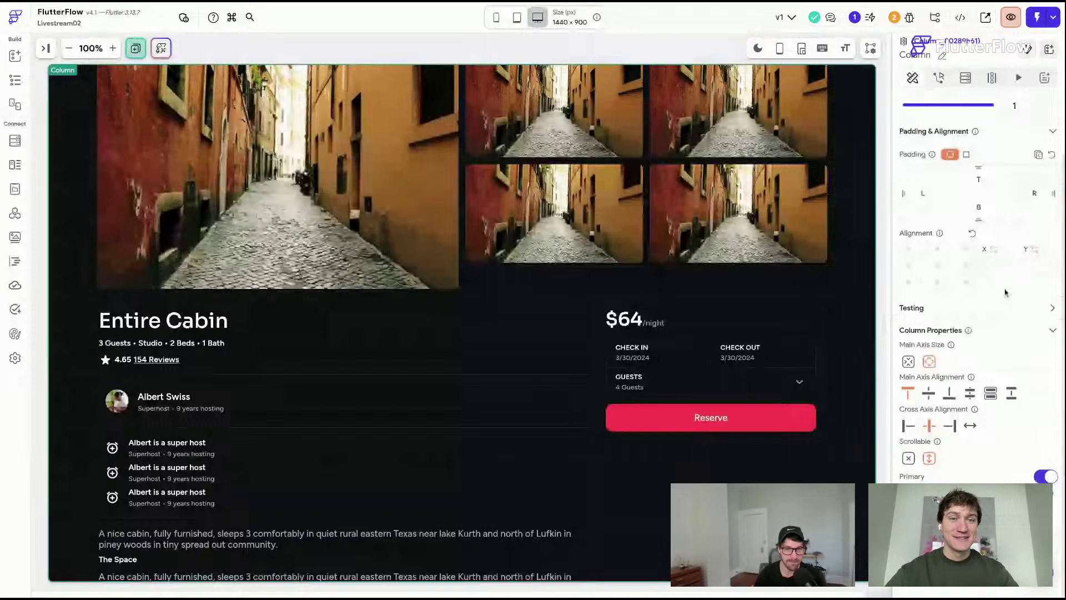
{"action": "scroll", "coordinate": [773, 238], "scroll_direction": "down", "scroll_amount": 3}
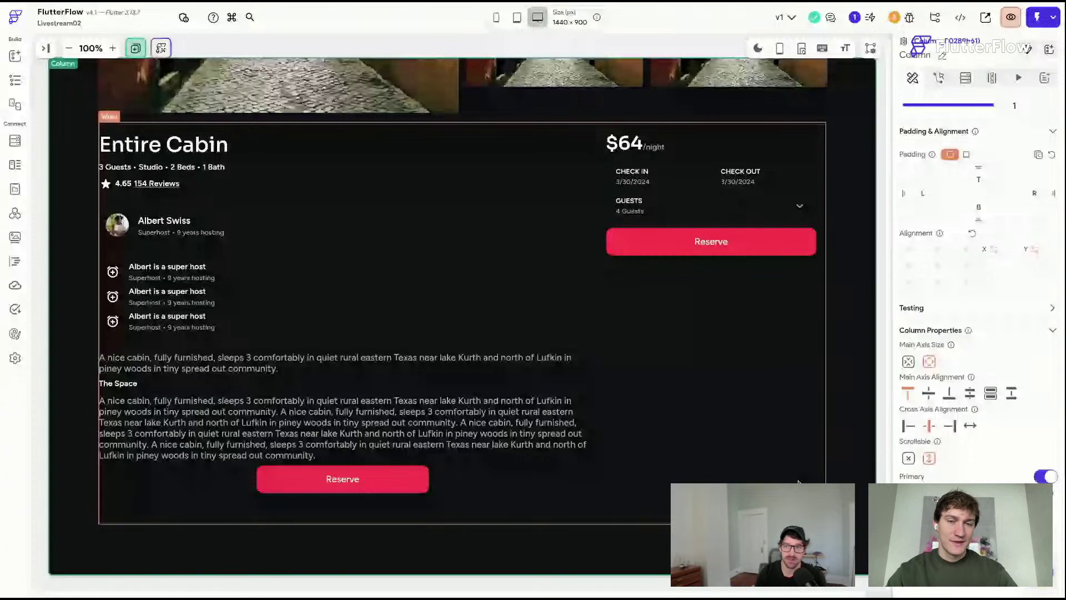
{"action": "left_click", "coordinate": [798, 482]}
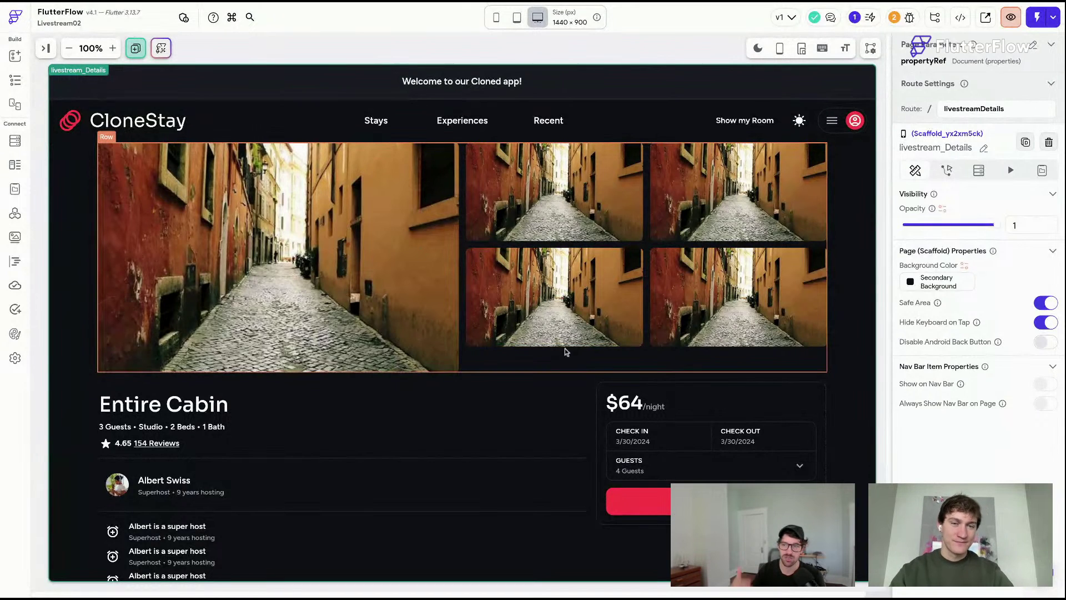
{"action": "scroll", "coordinate": [565, 351], "scroll_direction": "down", "scroll_amount": 1}
{"action": "scroll", "coordinate": [565, 351], "scroll_direction": "down", "scroll_amount": 4}
{"action": "scroll", "coordinate": [565, 351], "scroll_direction": "up", "scroll_amount": 5}
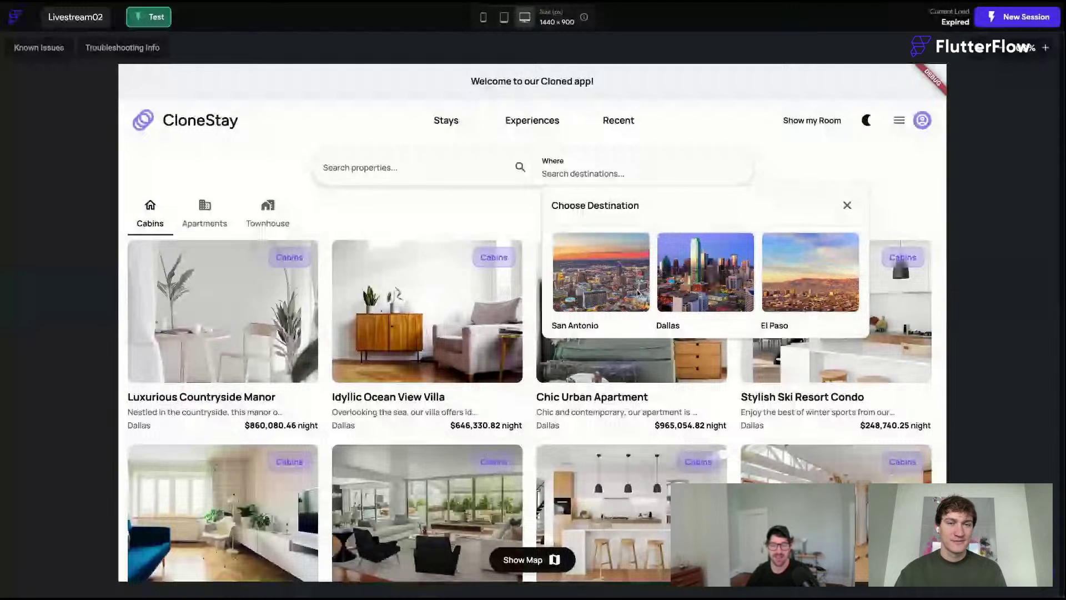
- In the running test app, try closing and reopening the destination picker, and show the Townhouse listings
{"action": "left_click", "coordinate": [636, 176]}
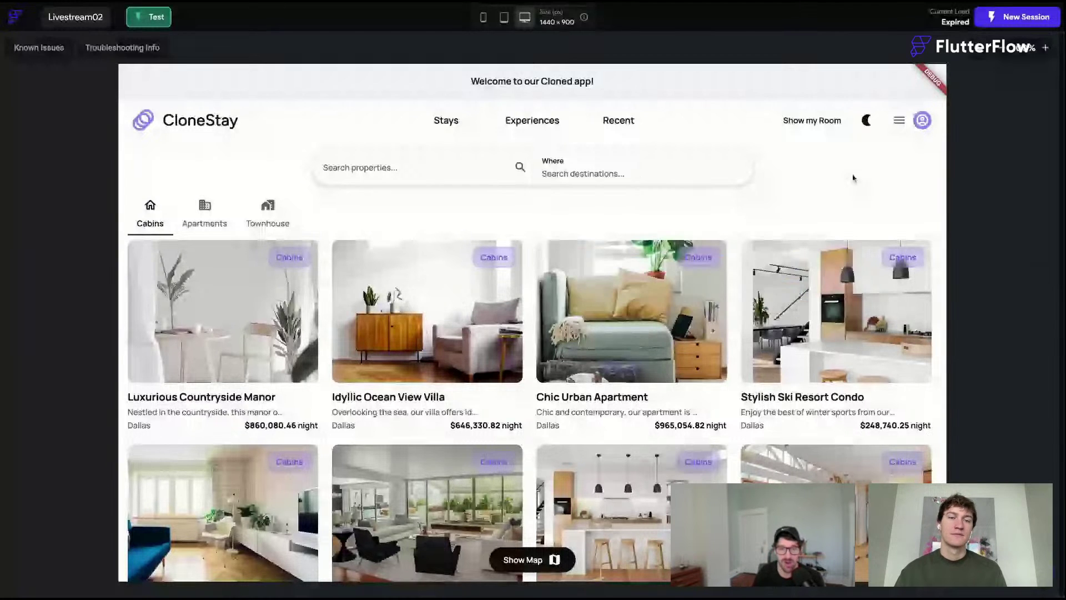
{"action": "left_click", "coordinate": [643, 174]}
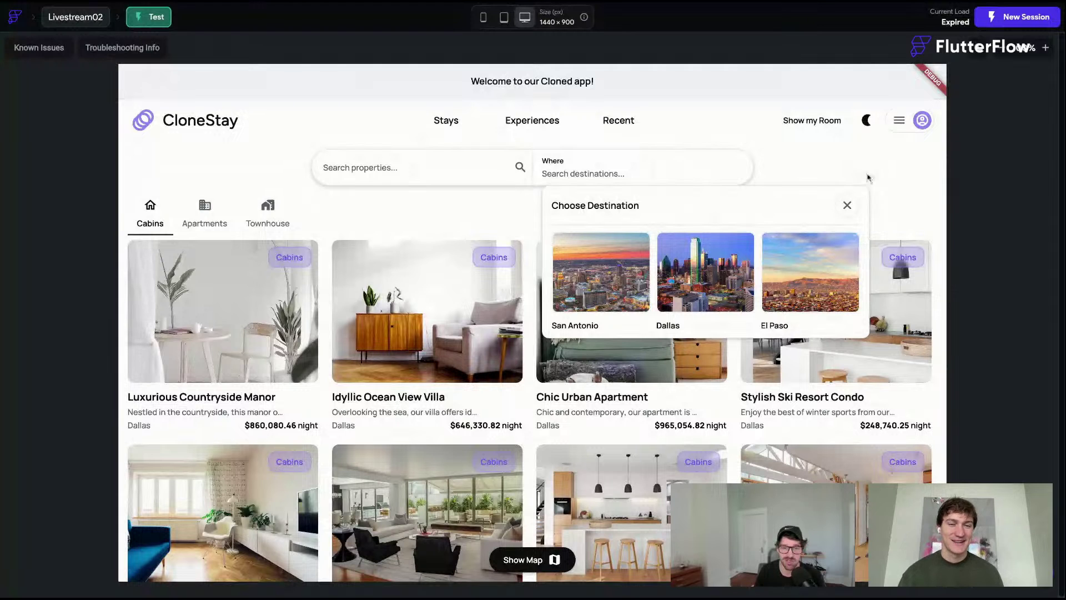
{"action": "left_click", "coordinate": [267, 213]}
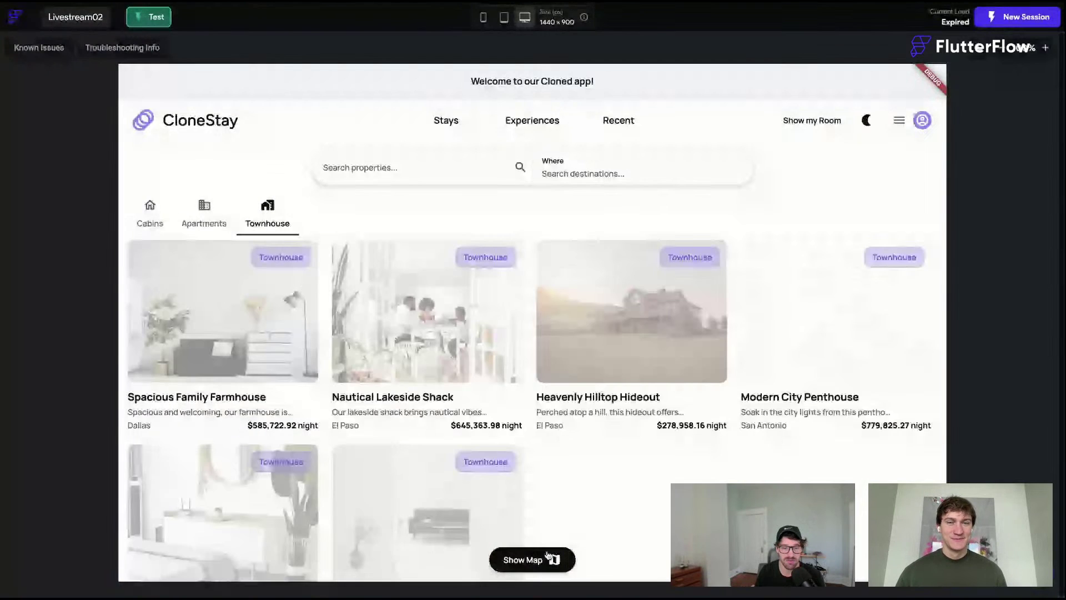
- Show the properties on the map and zoom in on the markers around Dallas
{"action": "left_click", "coordinate": [549, 558]}
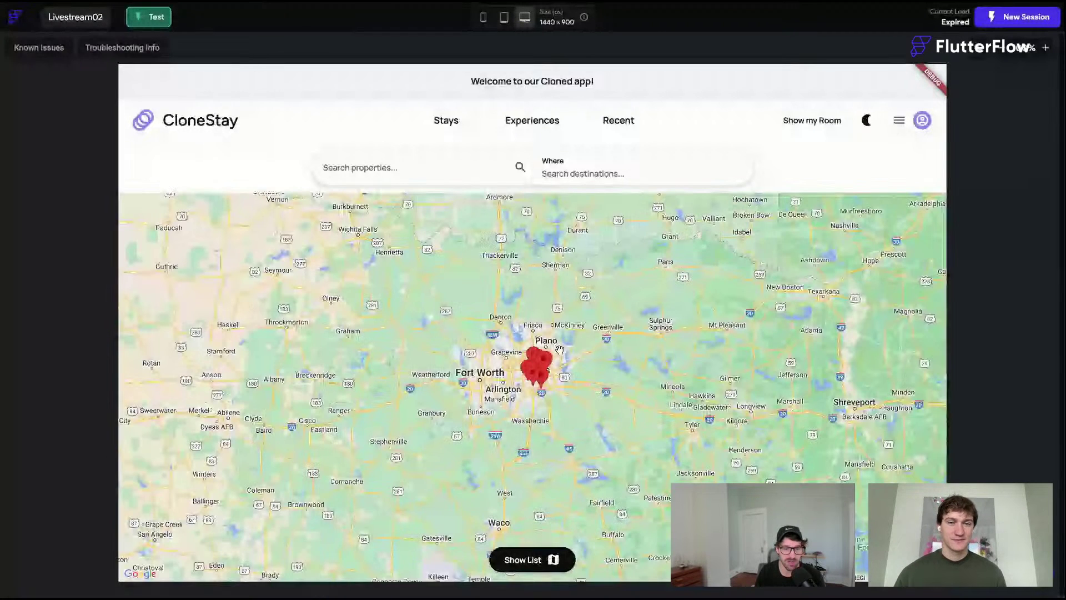
{"action": "scroll", "coordinate": [599, 345], "scroll_direction": "up", "scroll_amount": 2}
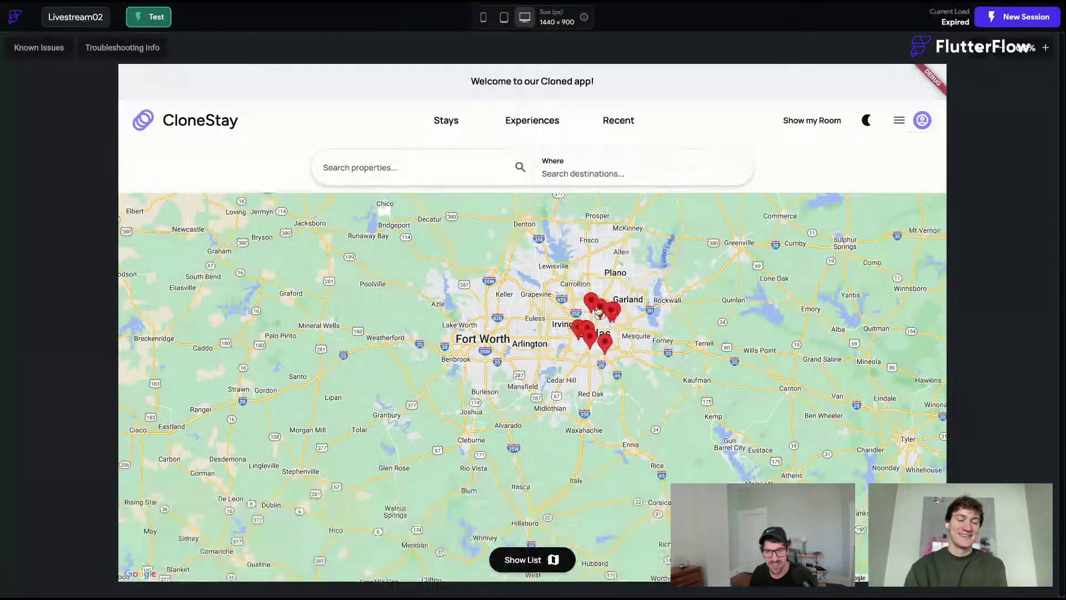
{"action": "scroll", "coordinate": [597, 312], "scroll_direction": "up", "scroll_amount": 1}
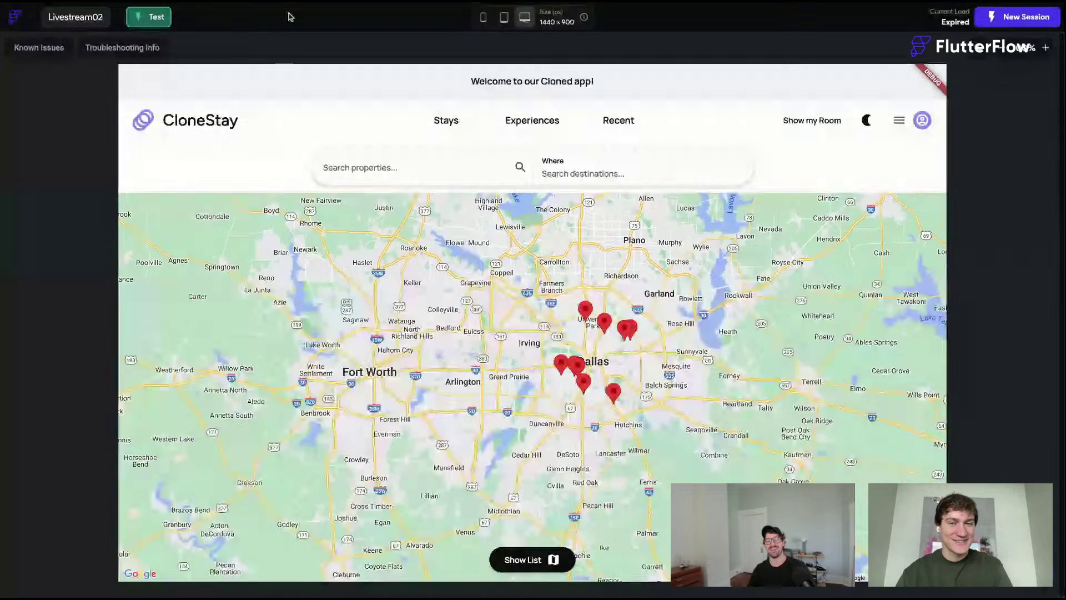